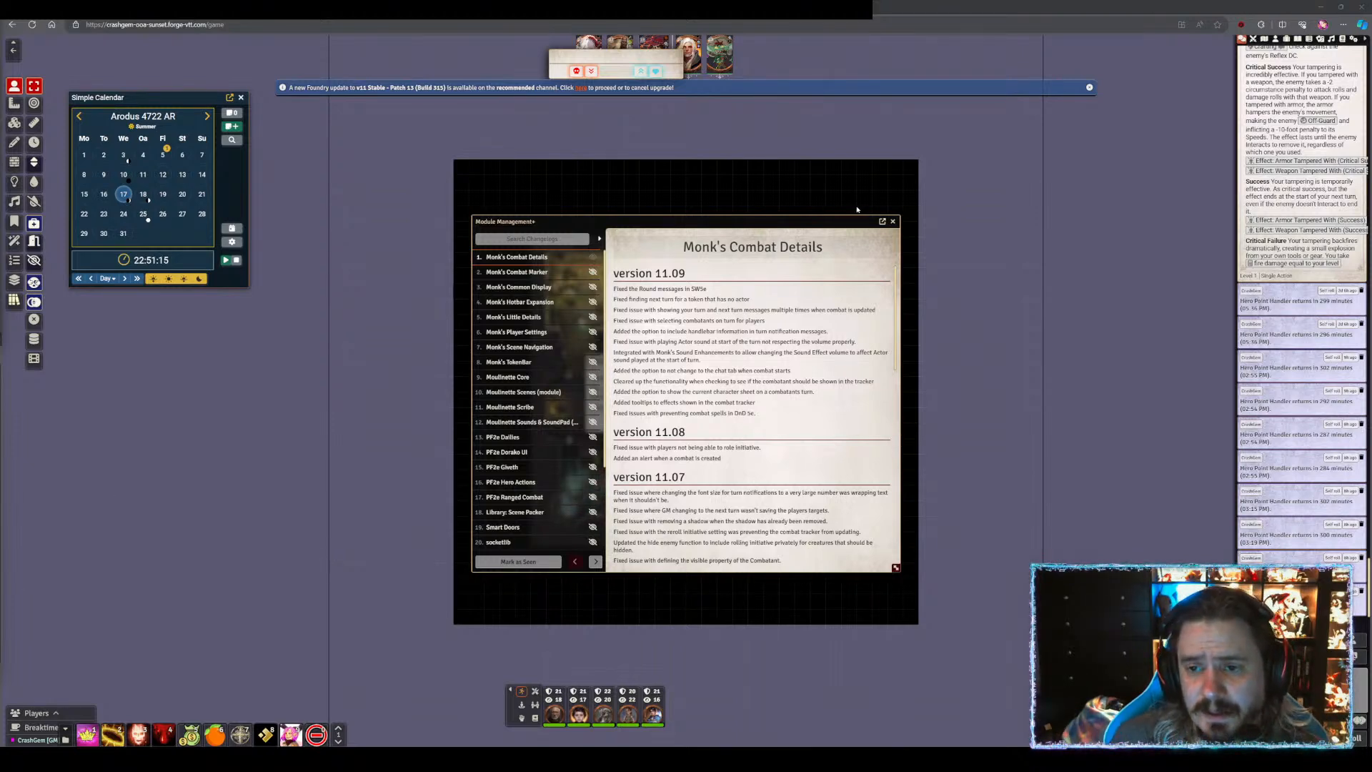
- Move the Module Management changelog window aside and uncover more of the dungeon map
drag(800, 222, 458, 252)
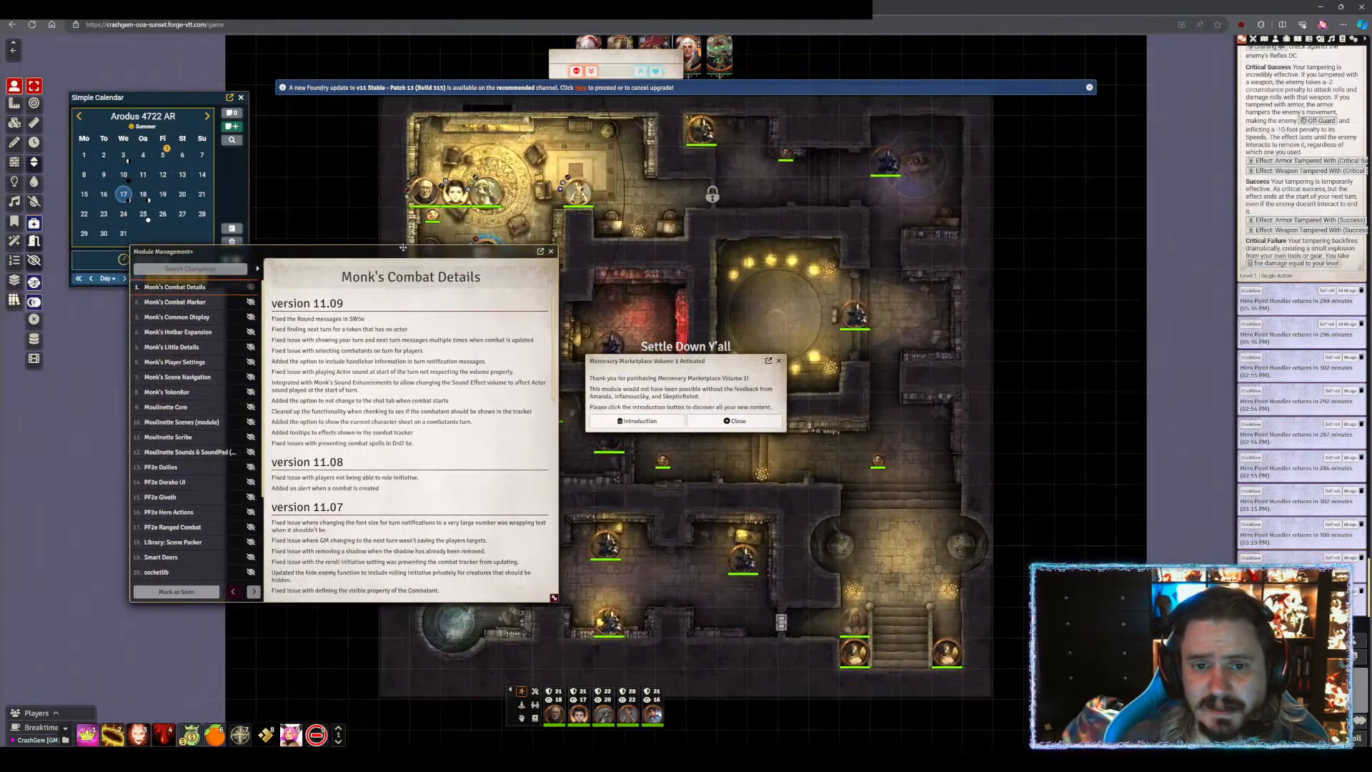
drag(403, 247, 275, 318)
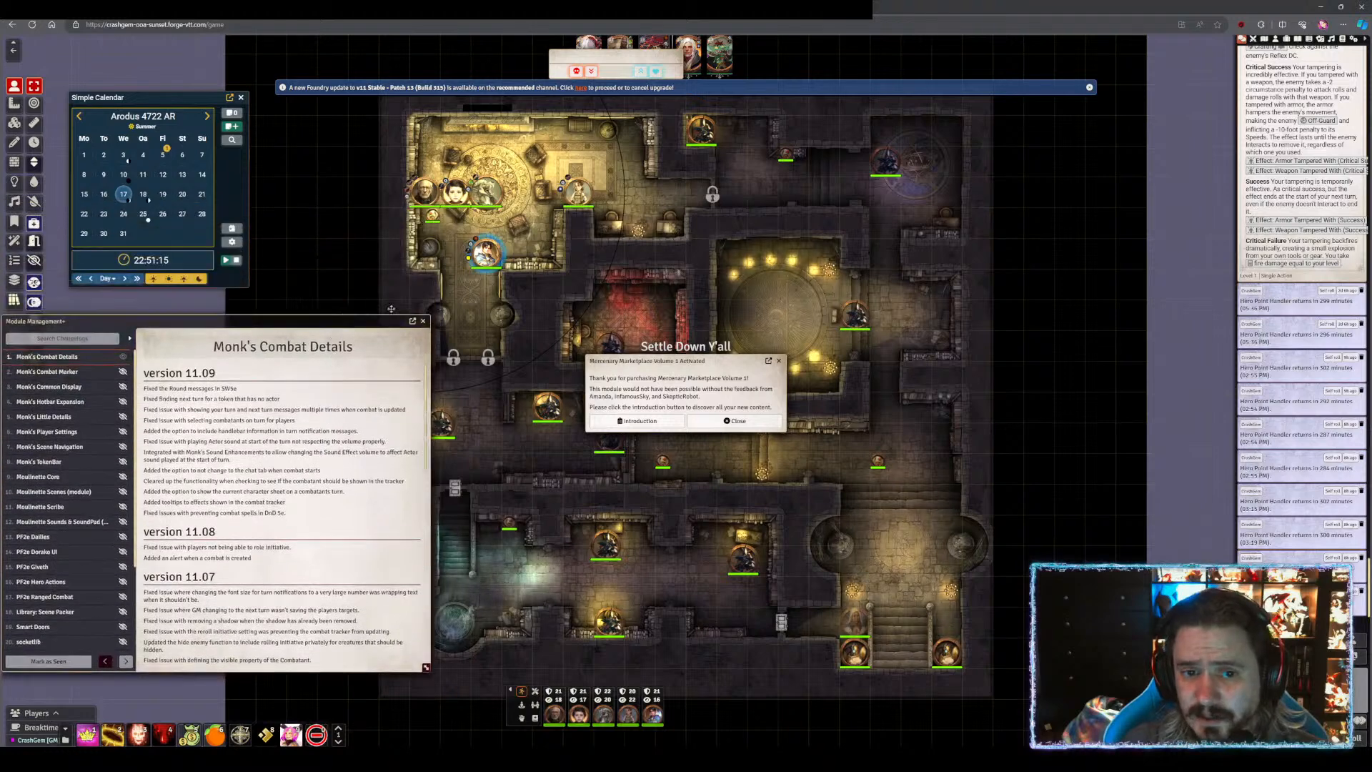
drag(391, 309, 514, 235)
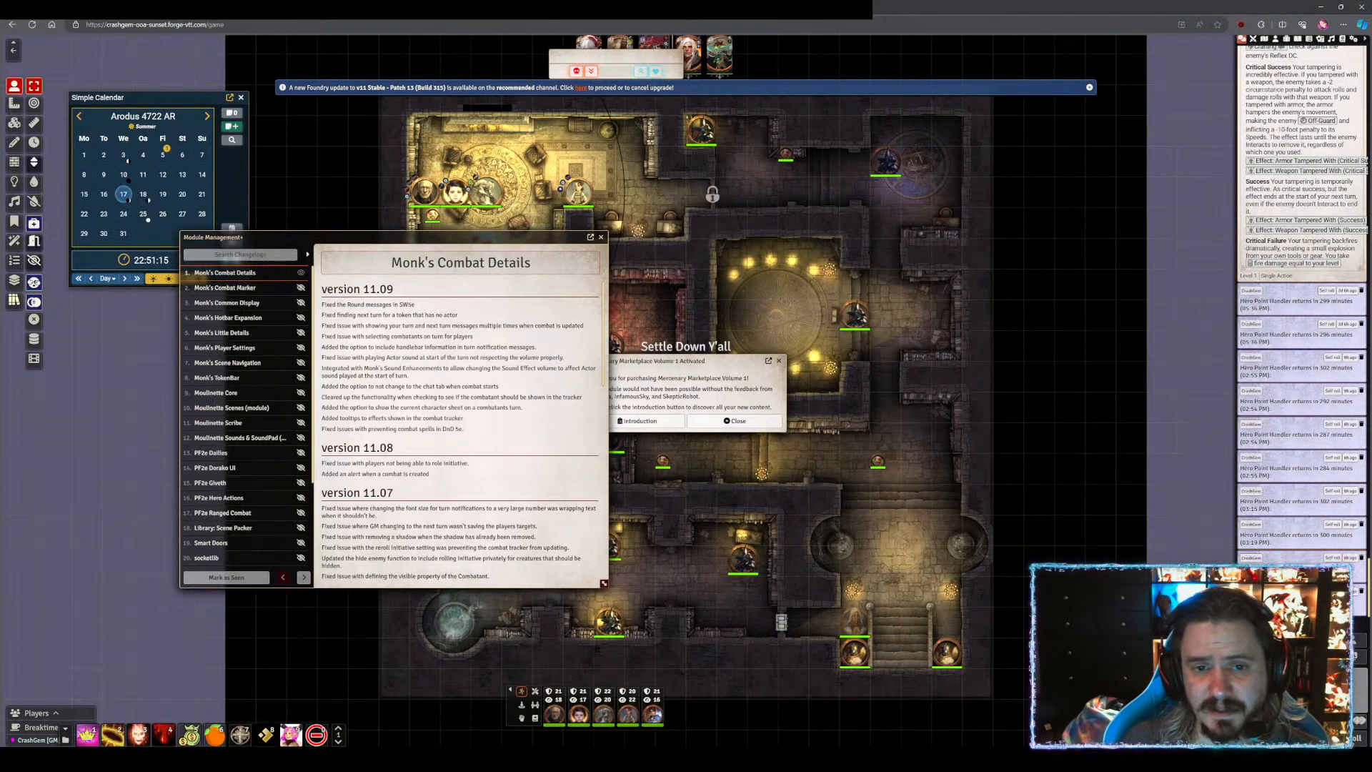
drag(393, 237, 340, 205)
scroll(701, 261, up, 1)
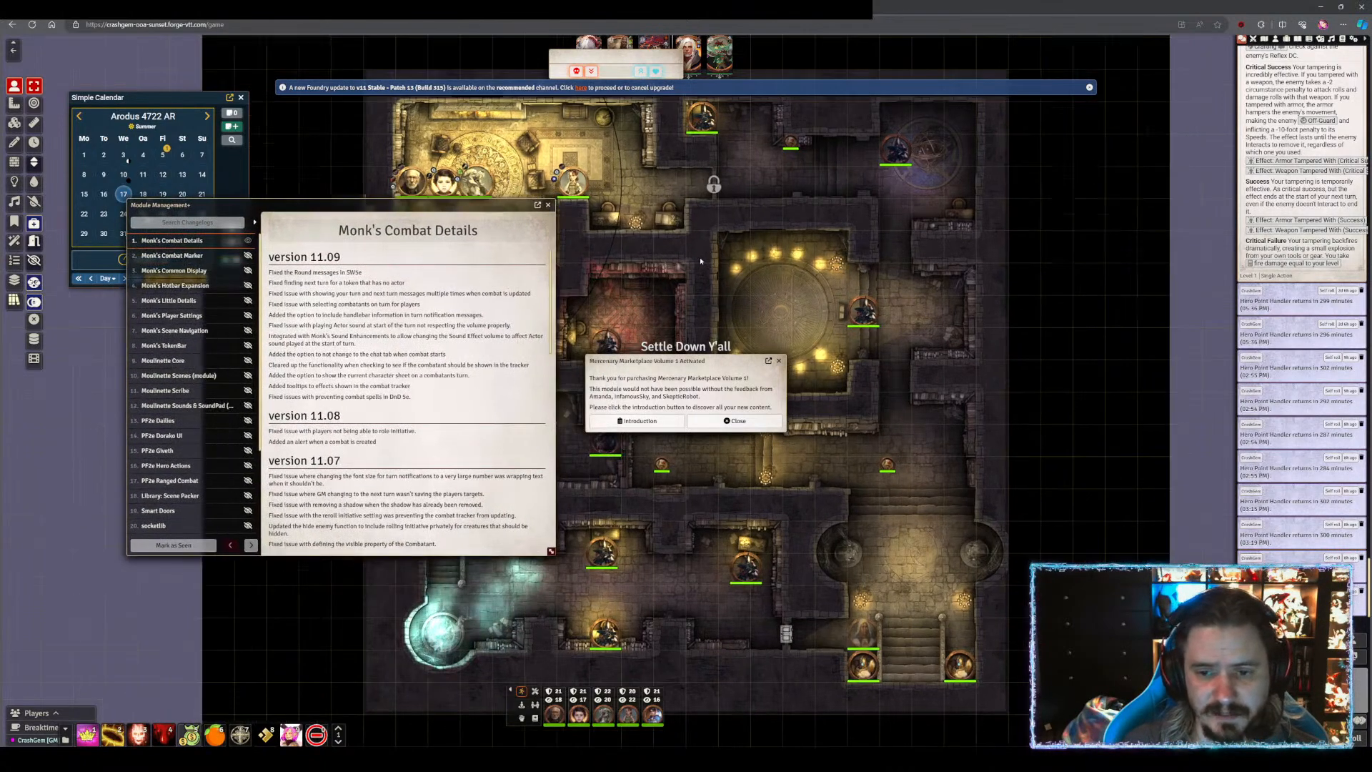
scroll(700, 260, up, 1)
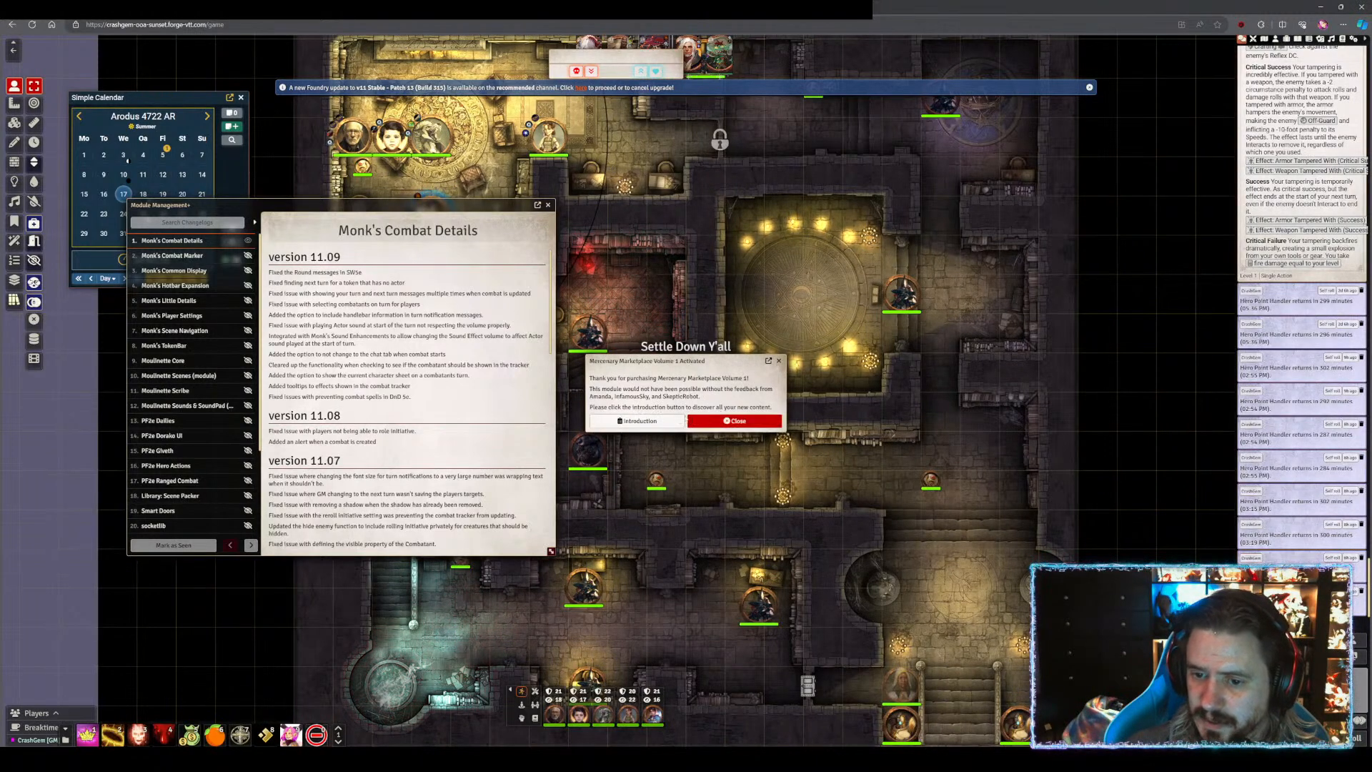
- Open the Mercenary Marketplace introduction journal, move it up over the map and make its window taller
click(638, 421)
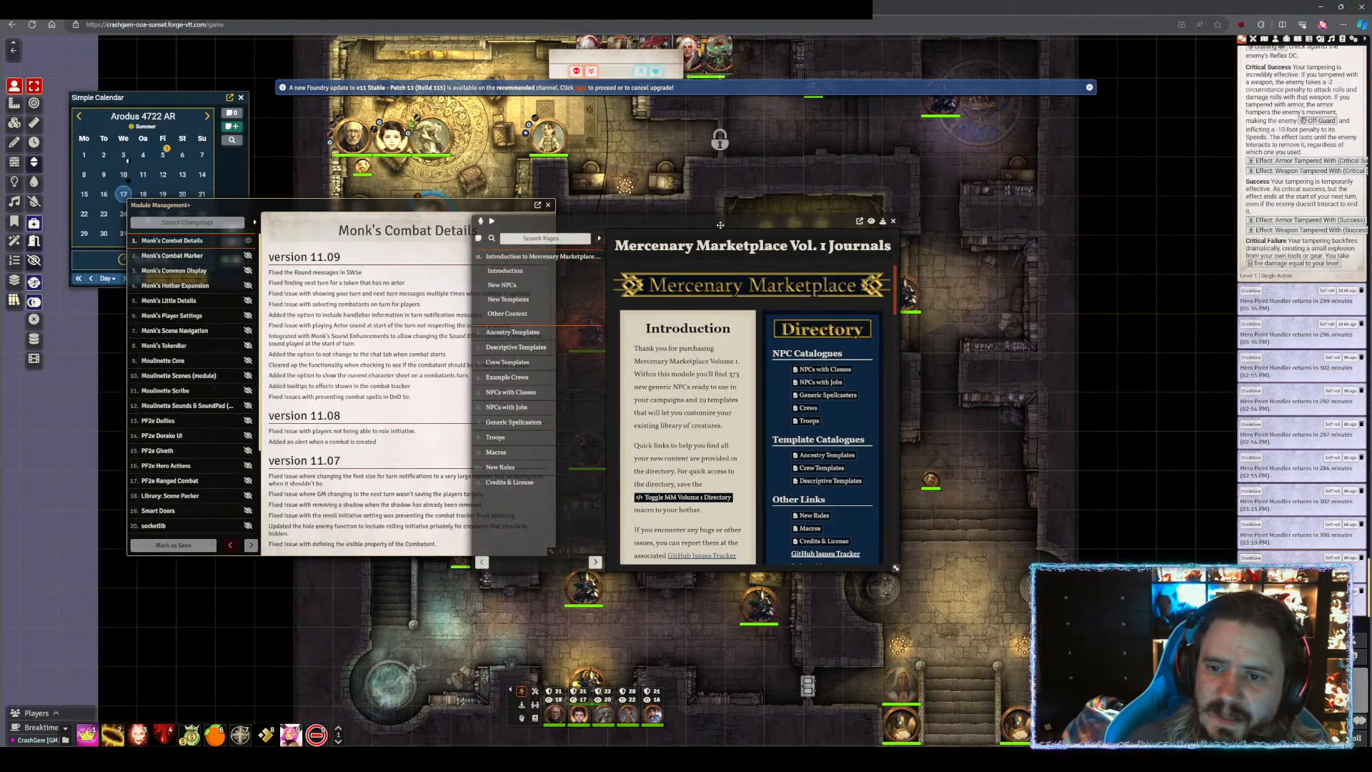
drag(720, 225, 674, 84)
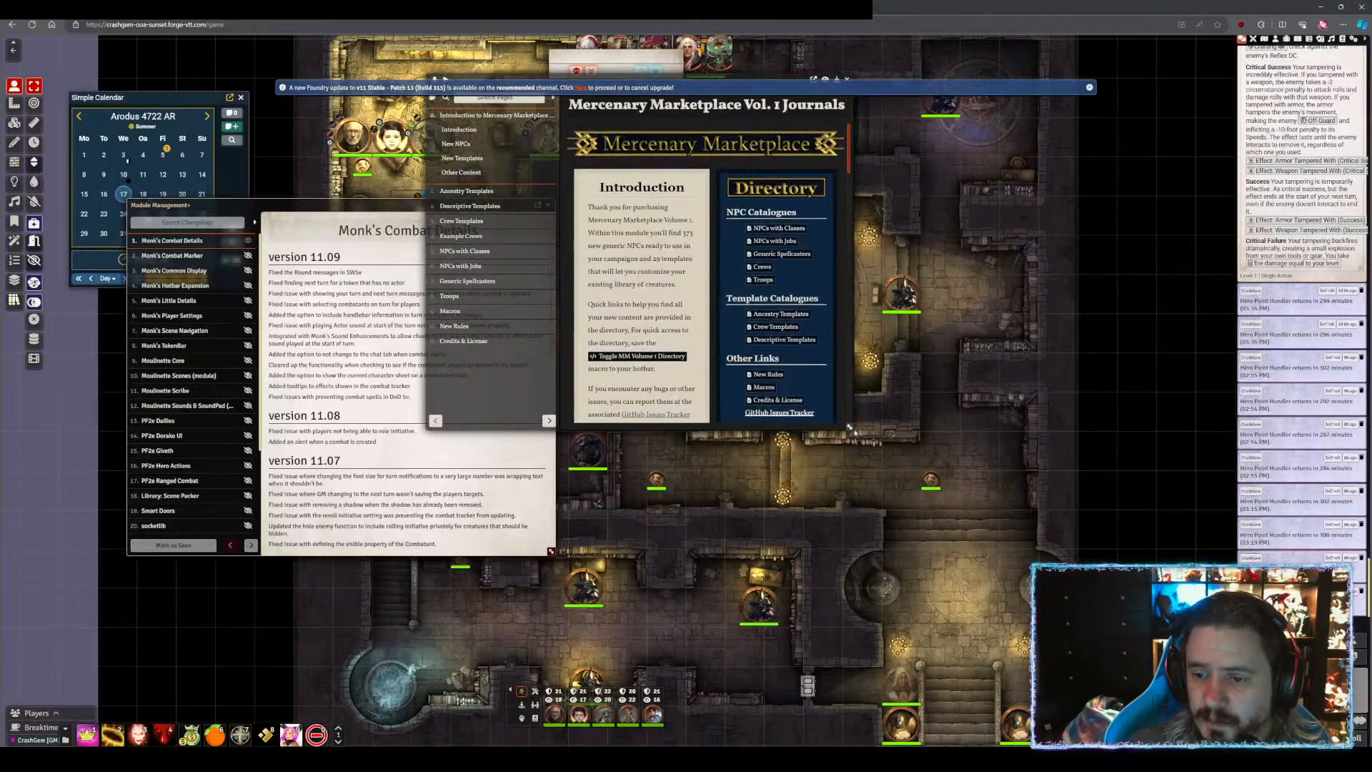
drag(853, 429, 893, 713)
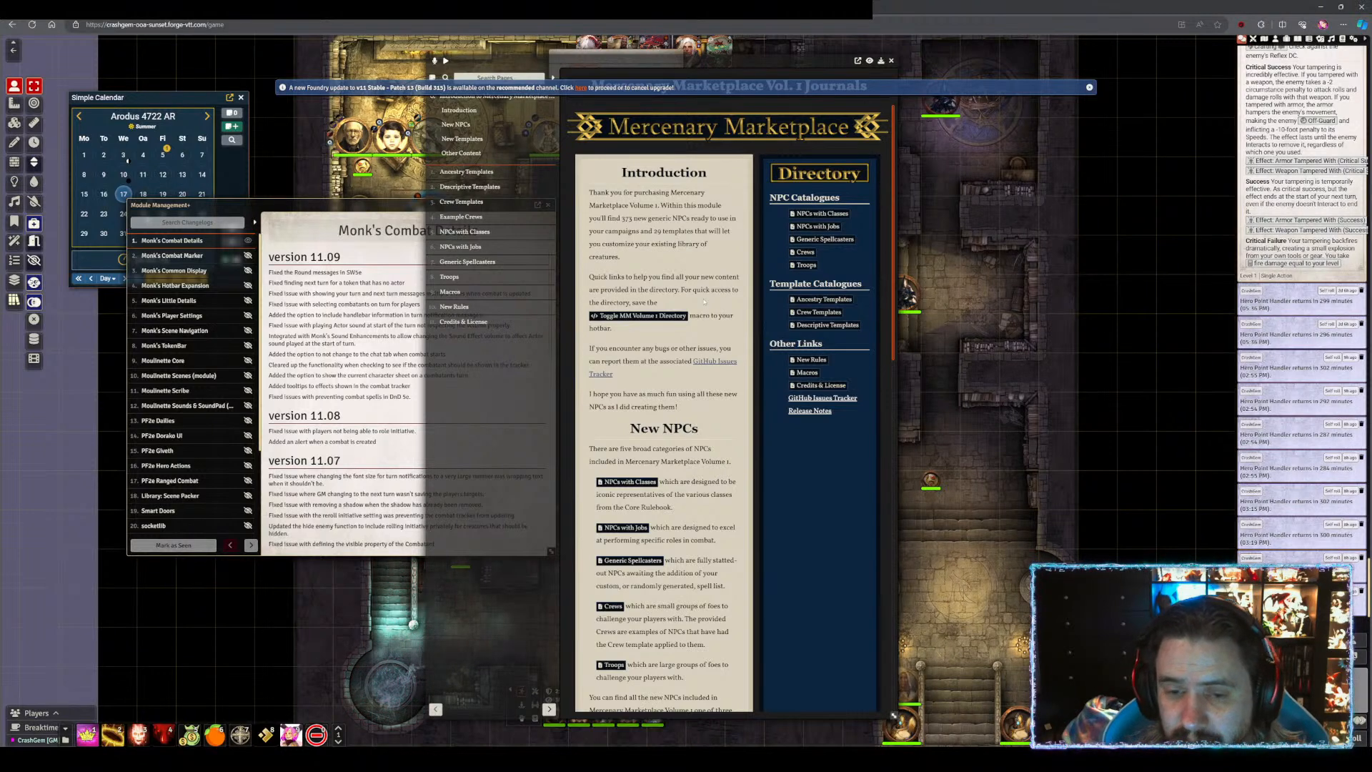
- Expand the macro hotbar, add the Toggle MM Volume 1 Directory macro to it, and run it to close and reopen the journal
click(339, 729)
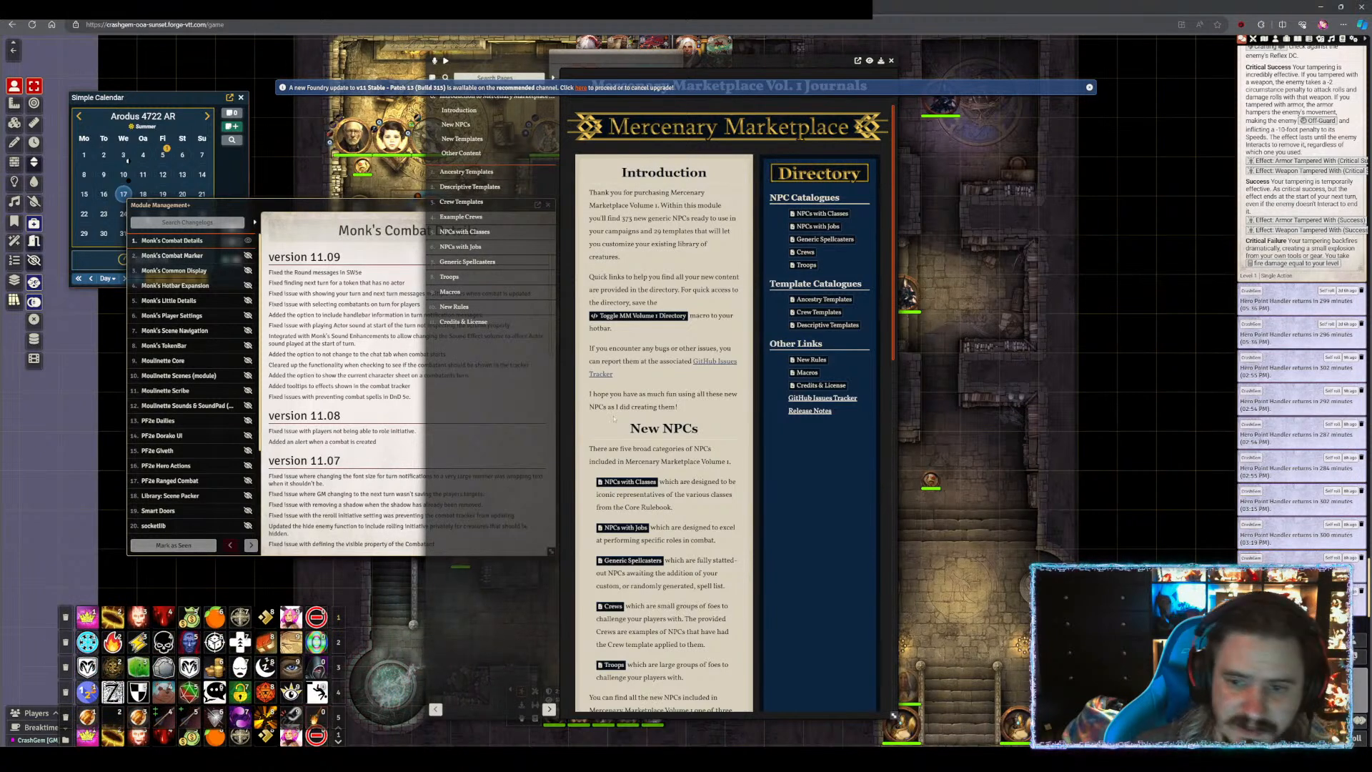
drag(648, 317, 112, 718)
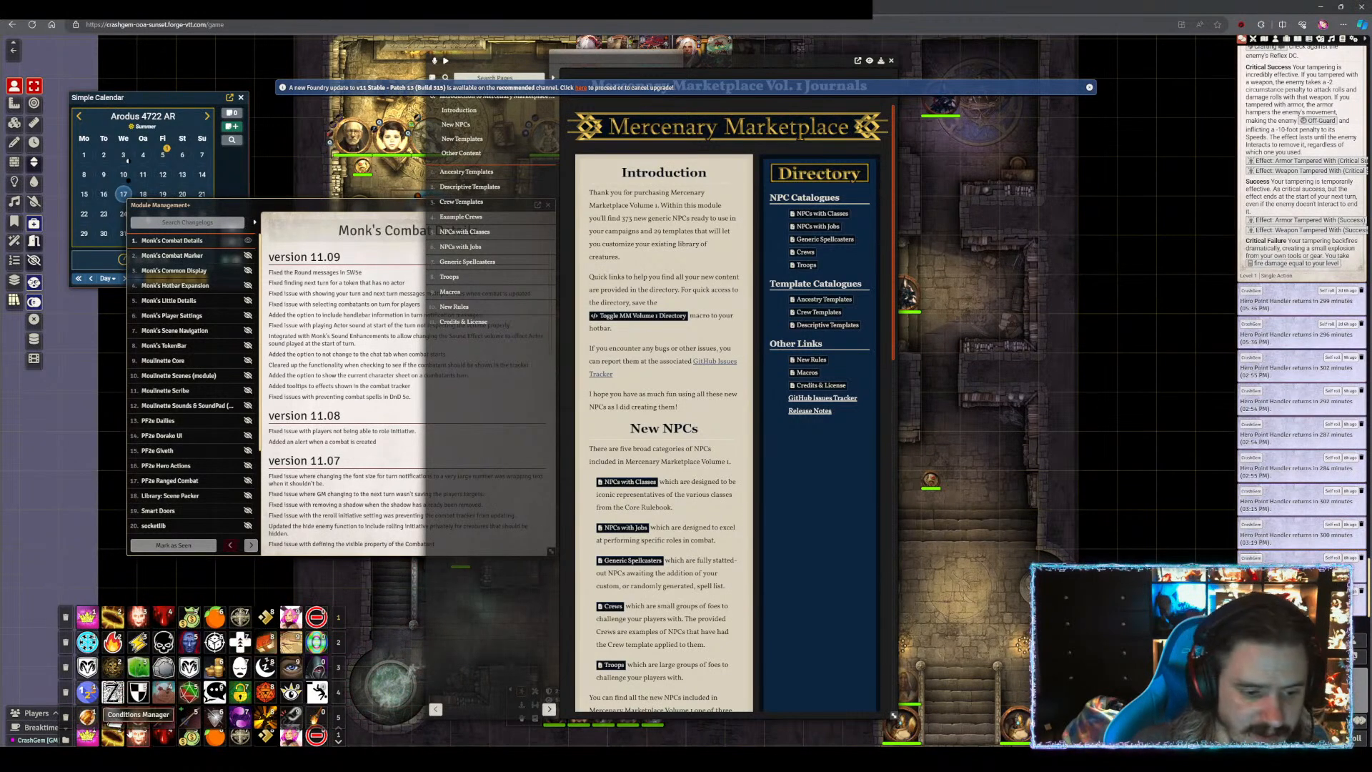
click(113, 716)
click(112, 717)
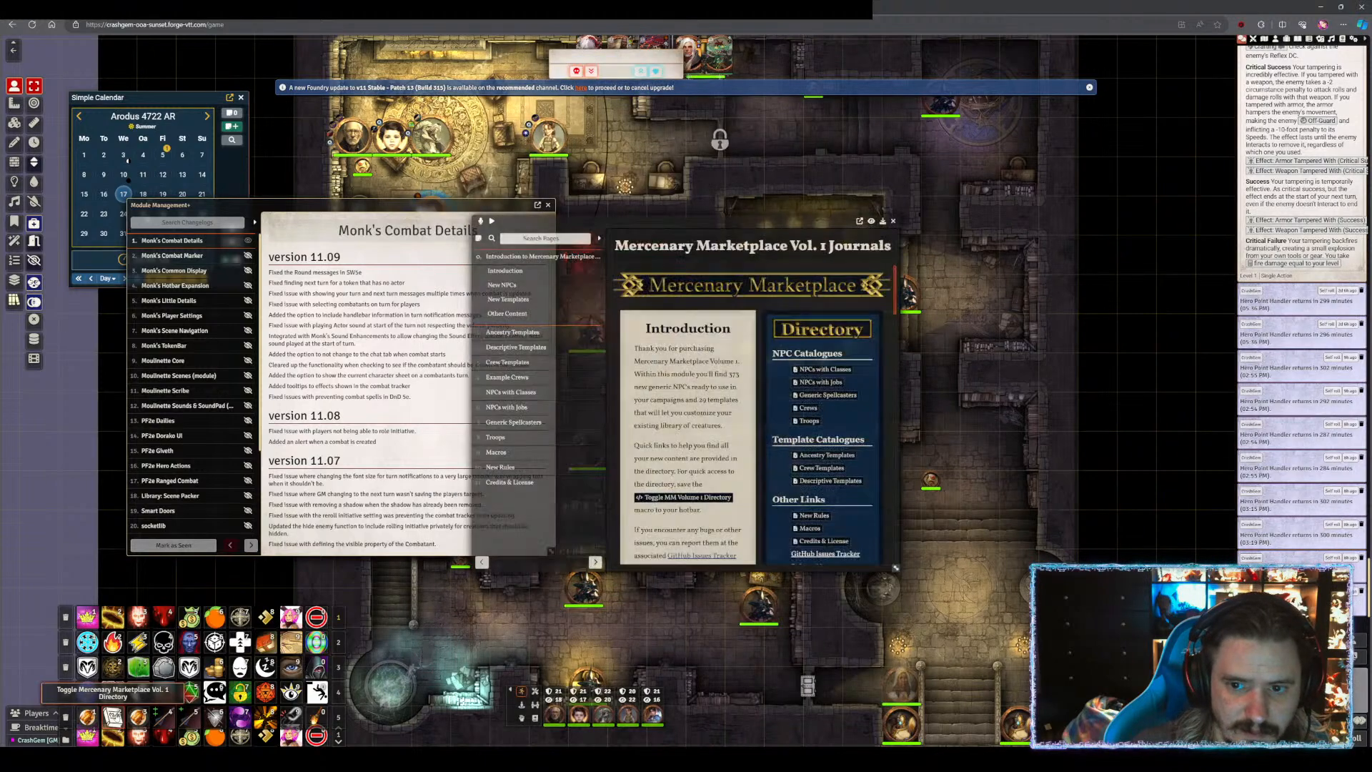
- Move and enlarge the reopened journal window and read its Introduction, New NPCs, New Templates and Other Content sections
drag(717, 214, 707, 72)
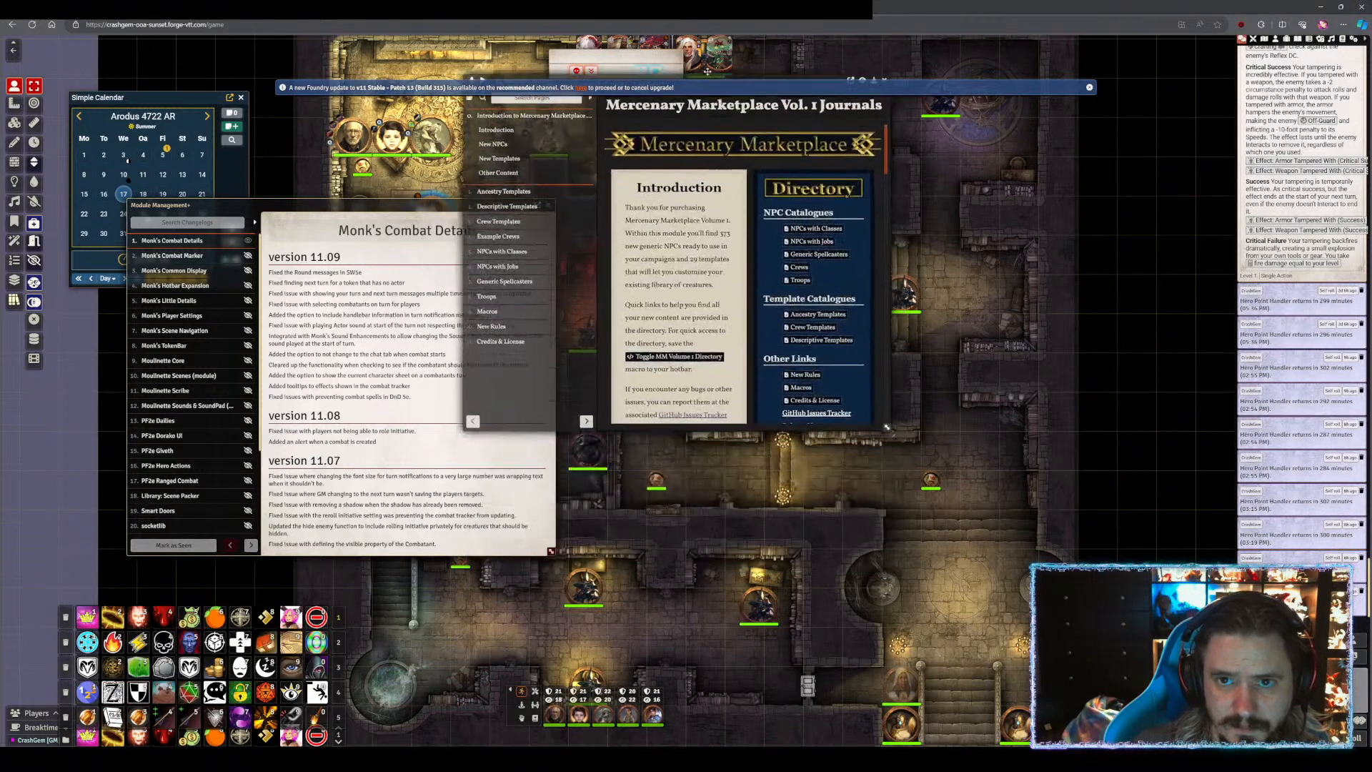
drag(887, 426, 959, 638)
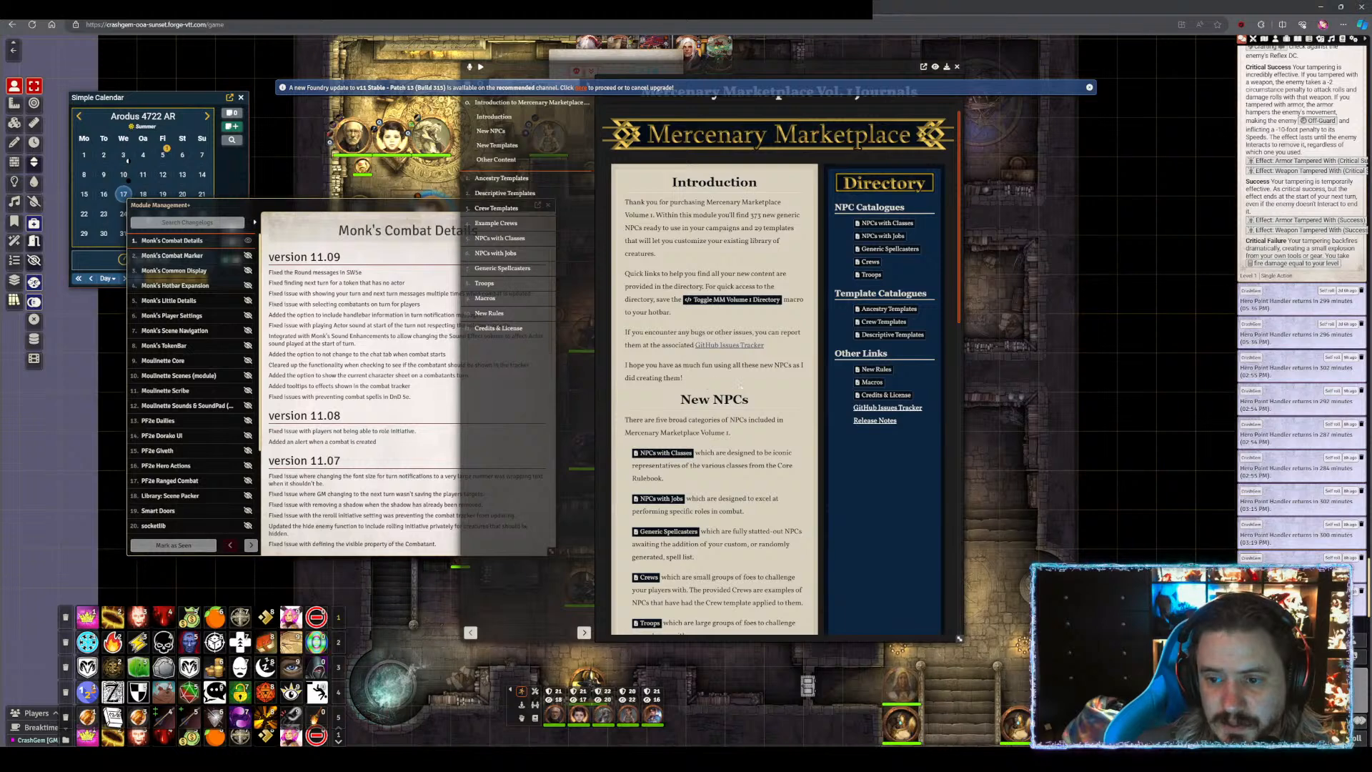
scroll(714, 371, down, 2)
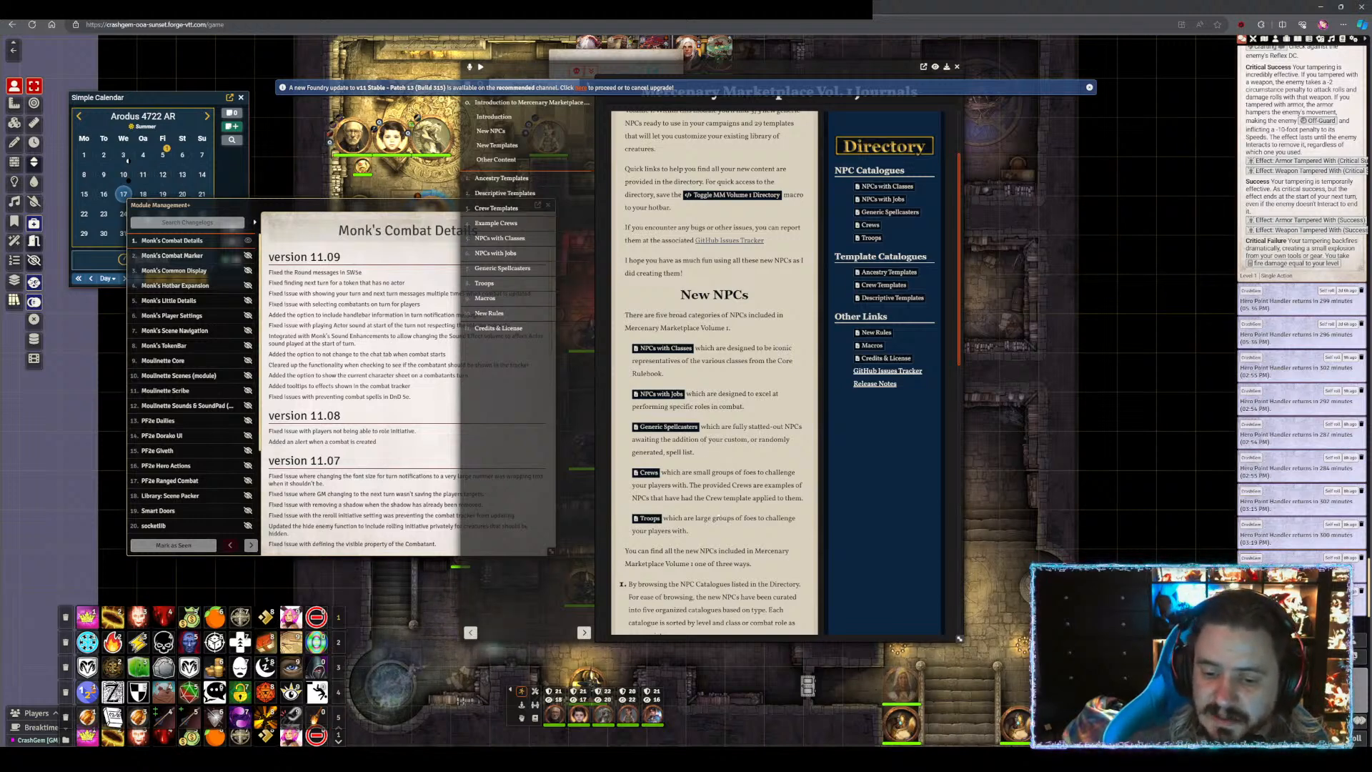
scroll(716, 517, down, 5)
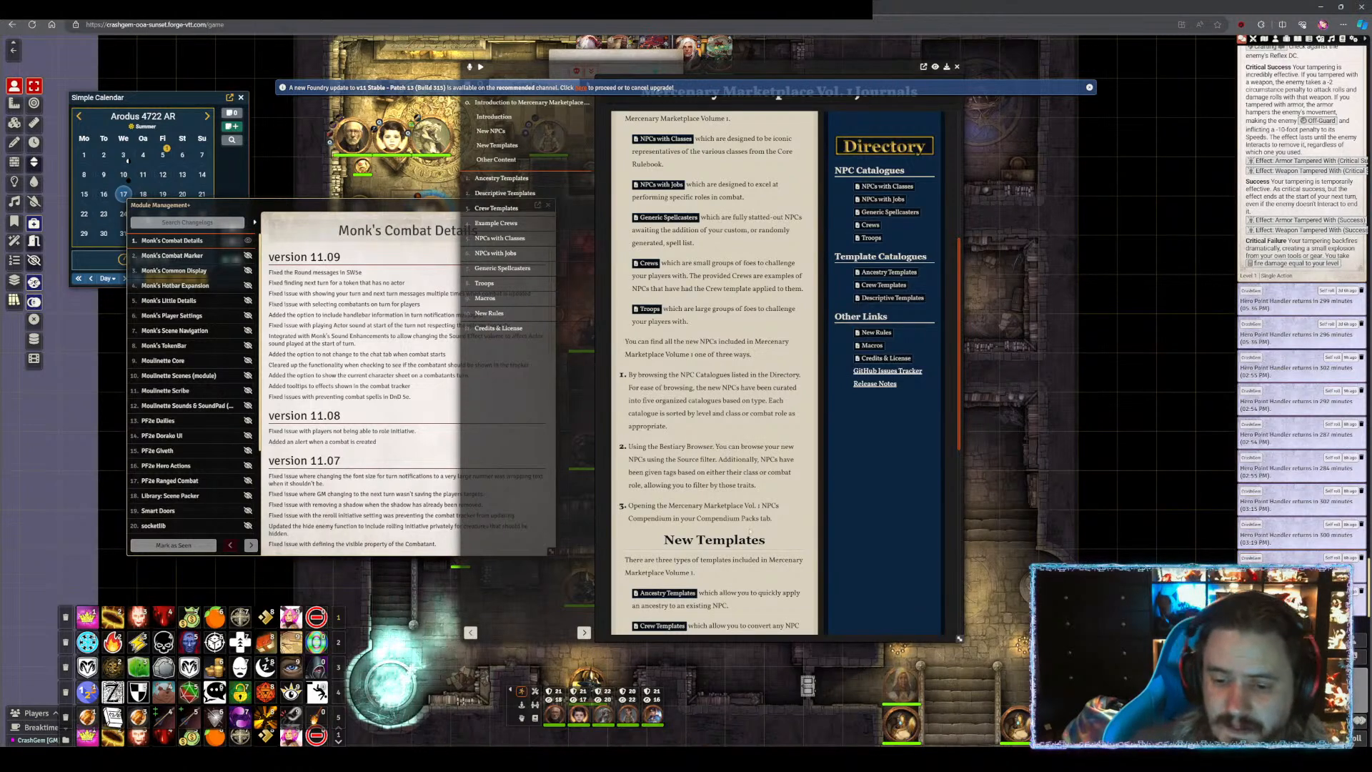
scroll(743, 402, down, 5)
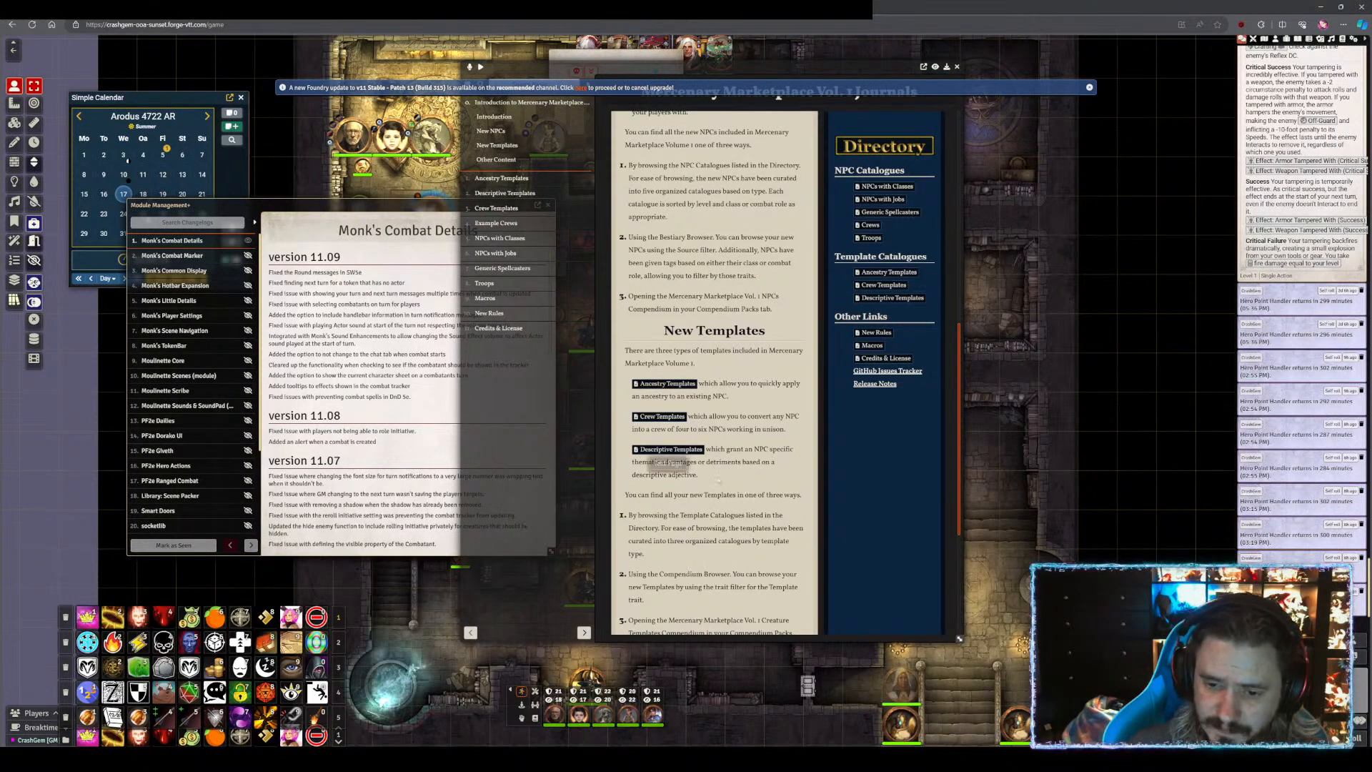
scroll(681, 454, down, 3)
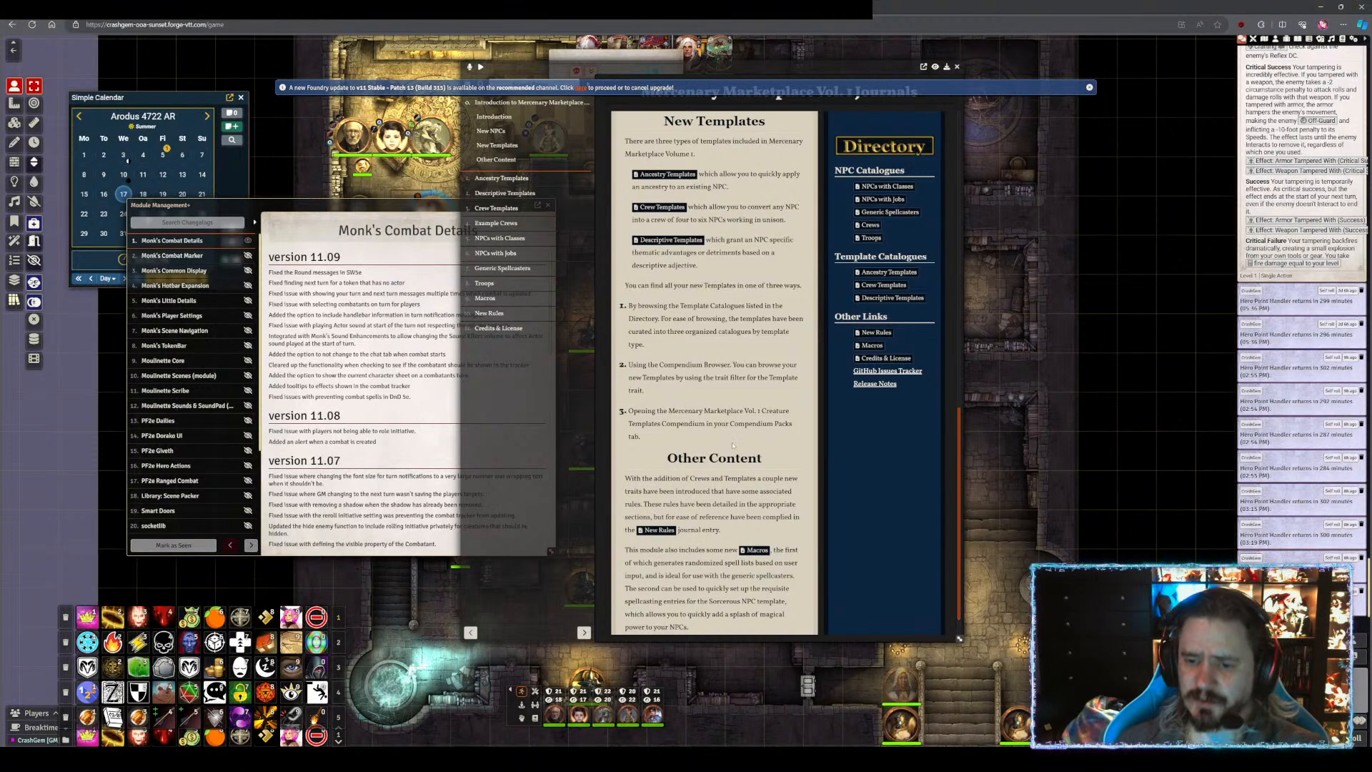
scroll(733, 446, down, 1)
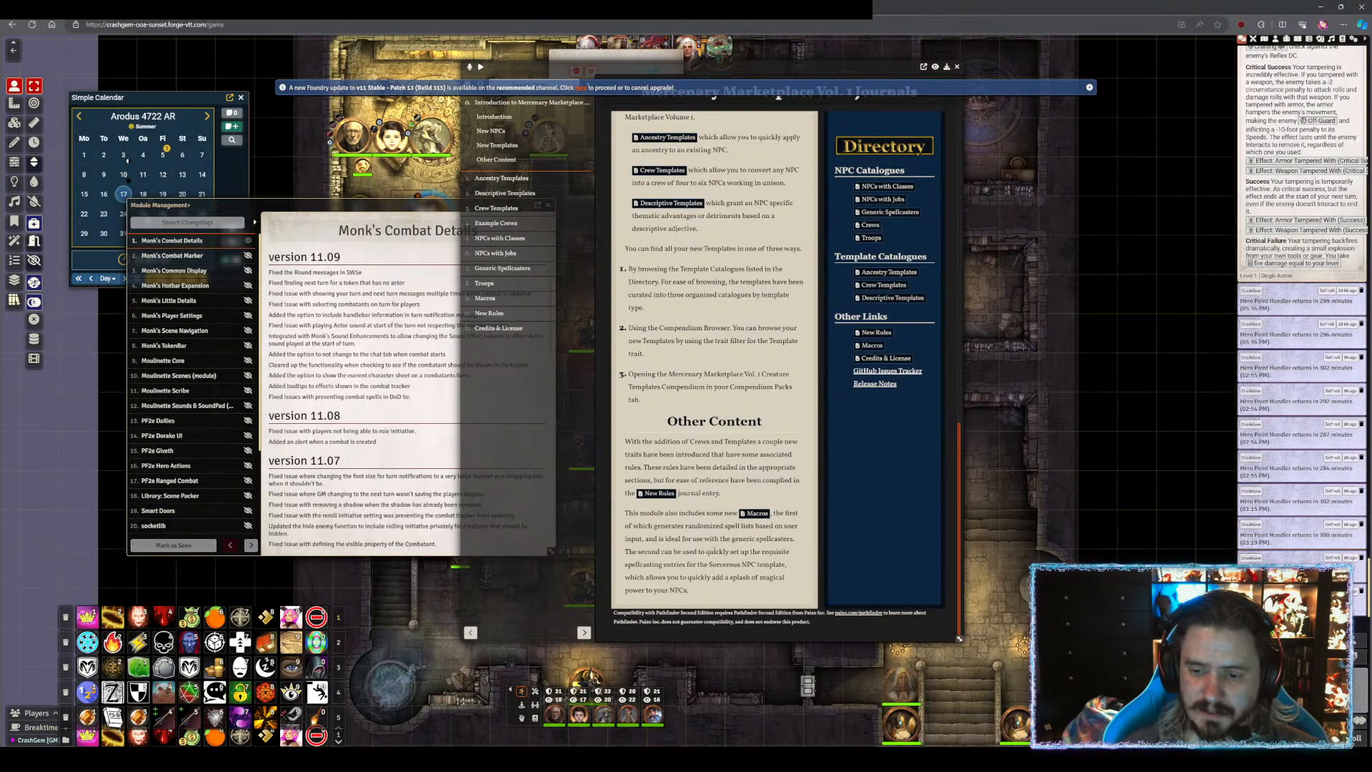
scroll(715, 551, up, 3)
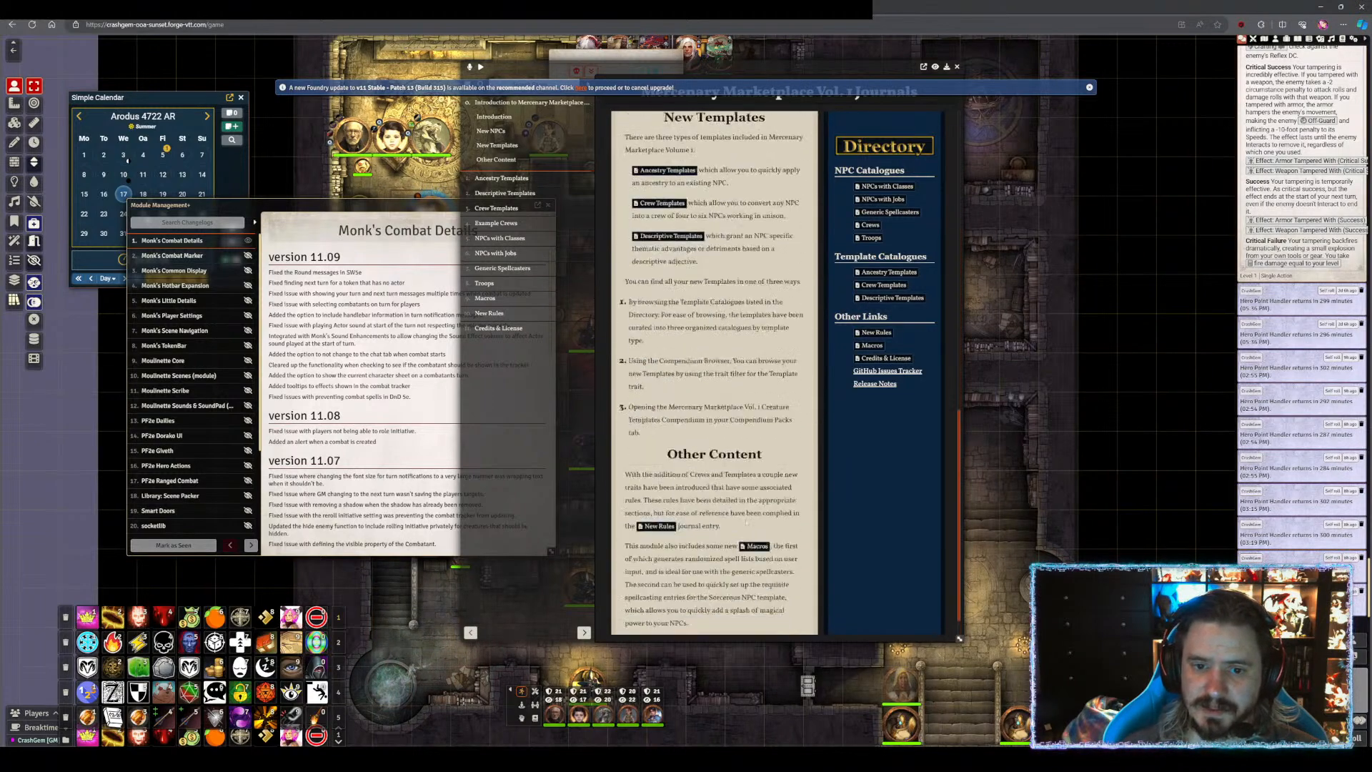
scroll(746, 522, down, 1)
scroll(714, 372, up, 10)
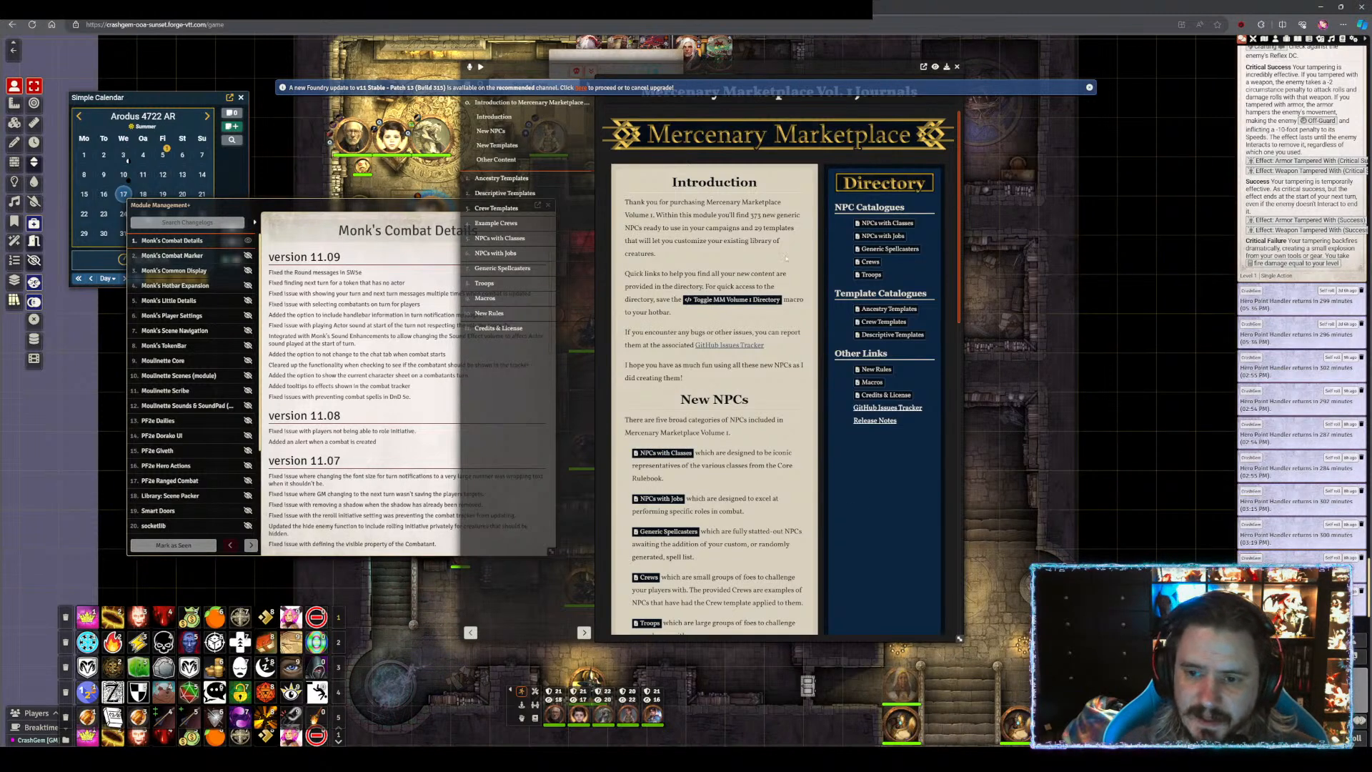
- Open the NPCs with Classes page from the New NPCs section and read its expanded Usage notes
scroll(714, 299, down, 2)
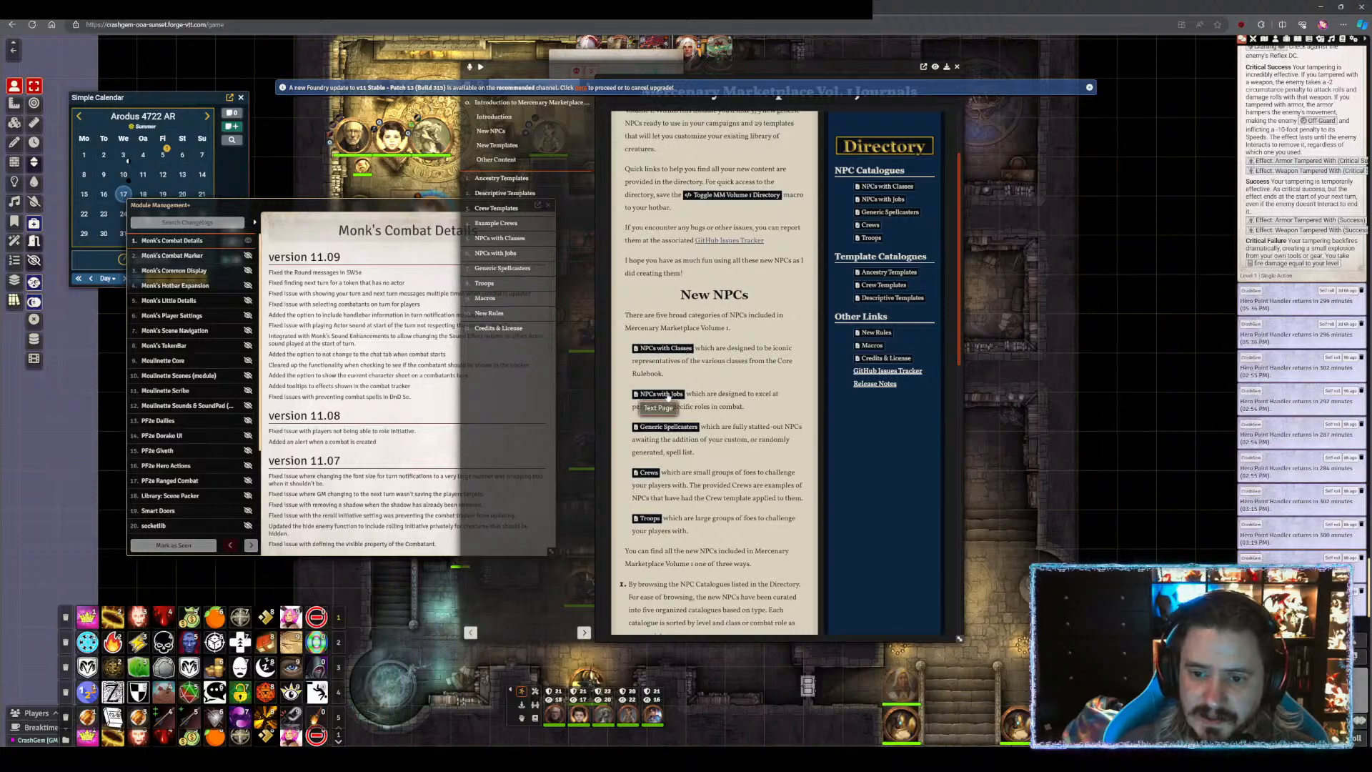
click(683, 350)
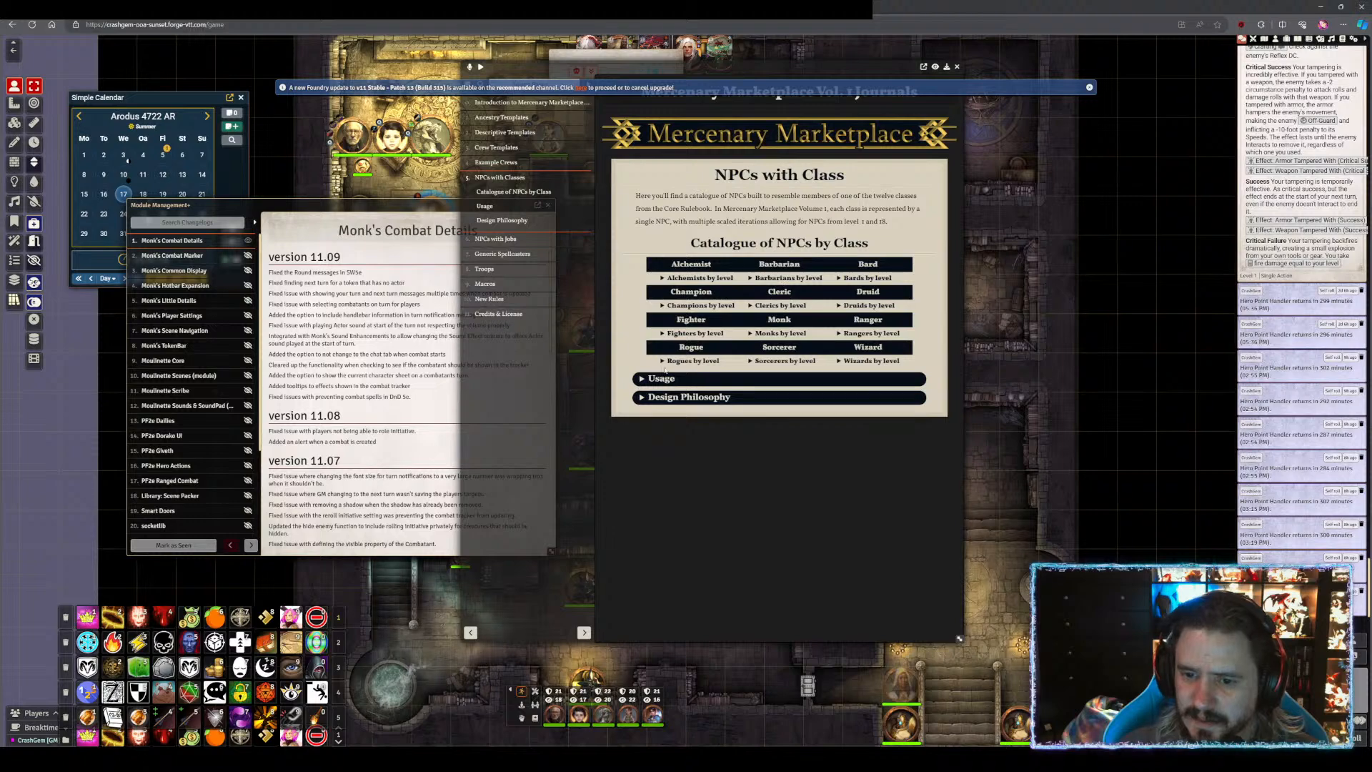
click(635, 382)
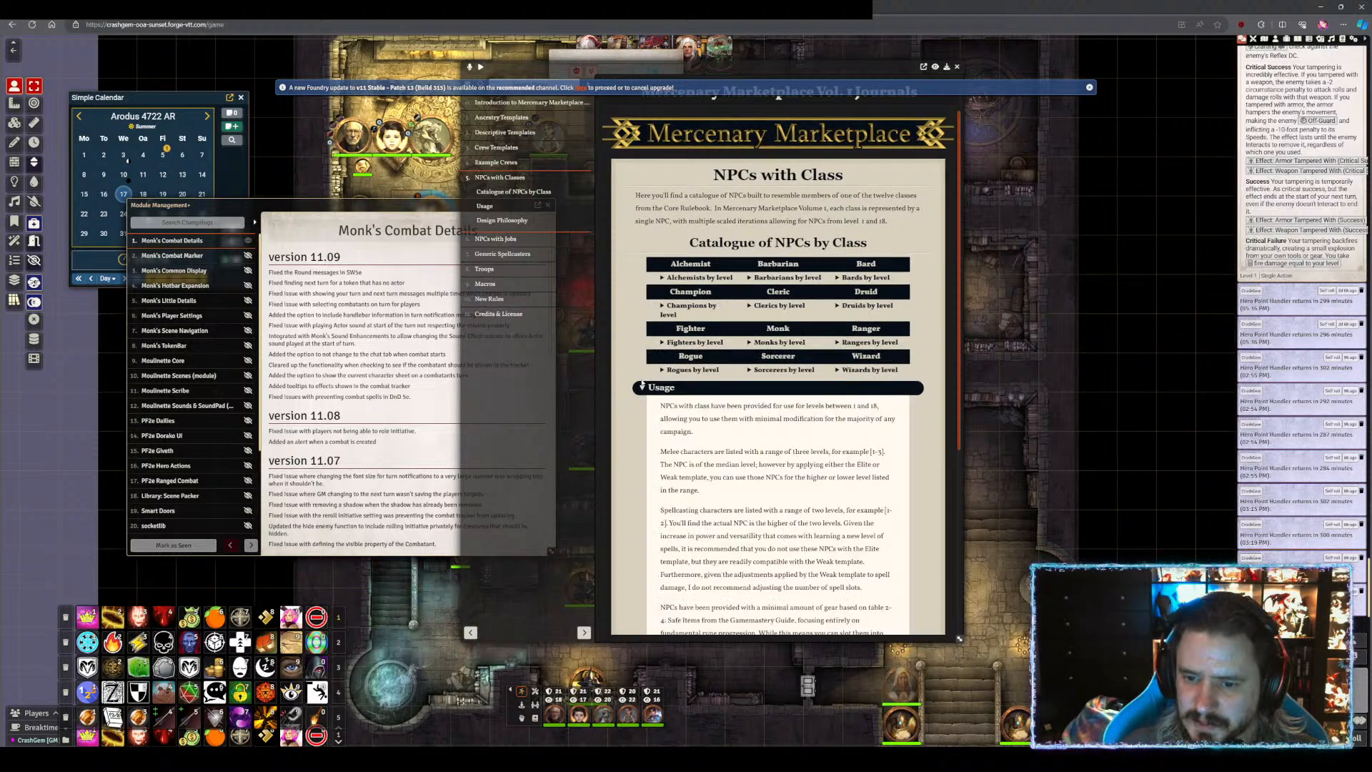
scroll(772, 516, down, 2)
scroll(772, 516, down, 1)
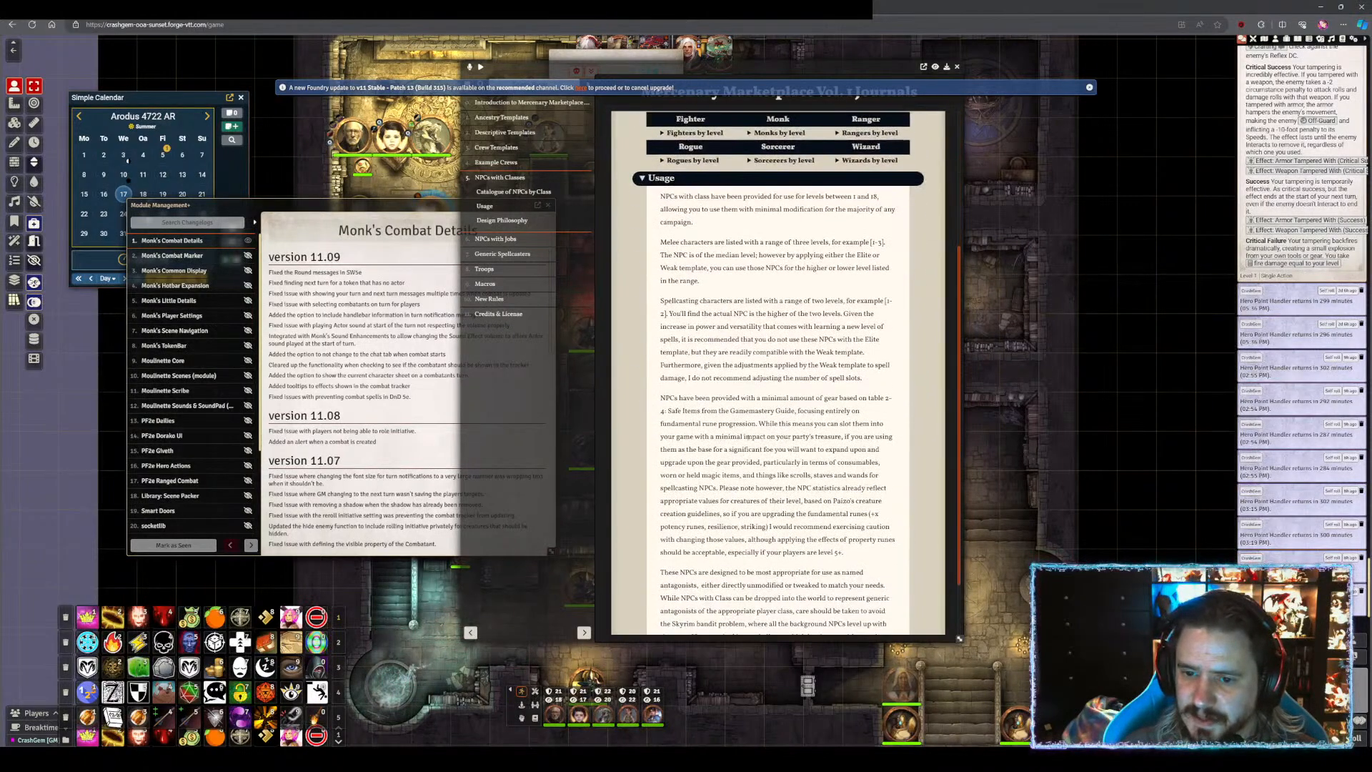
scroll(753, 348, down, 2)
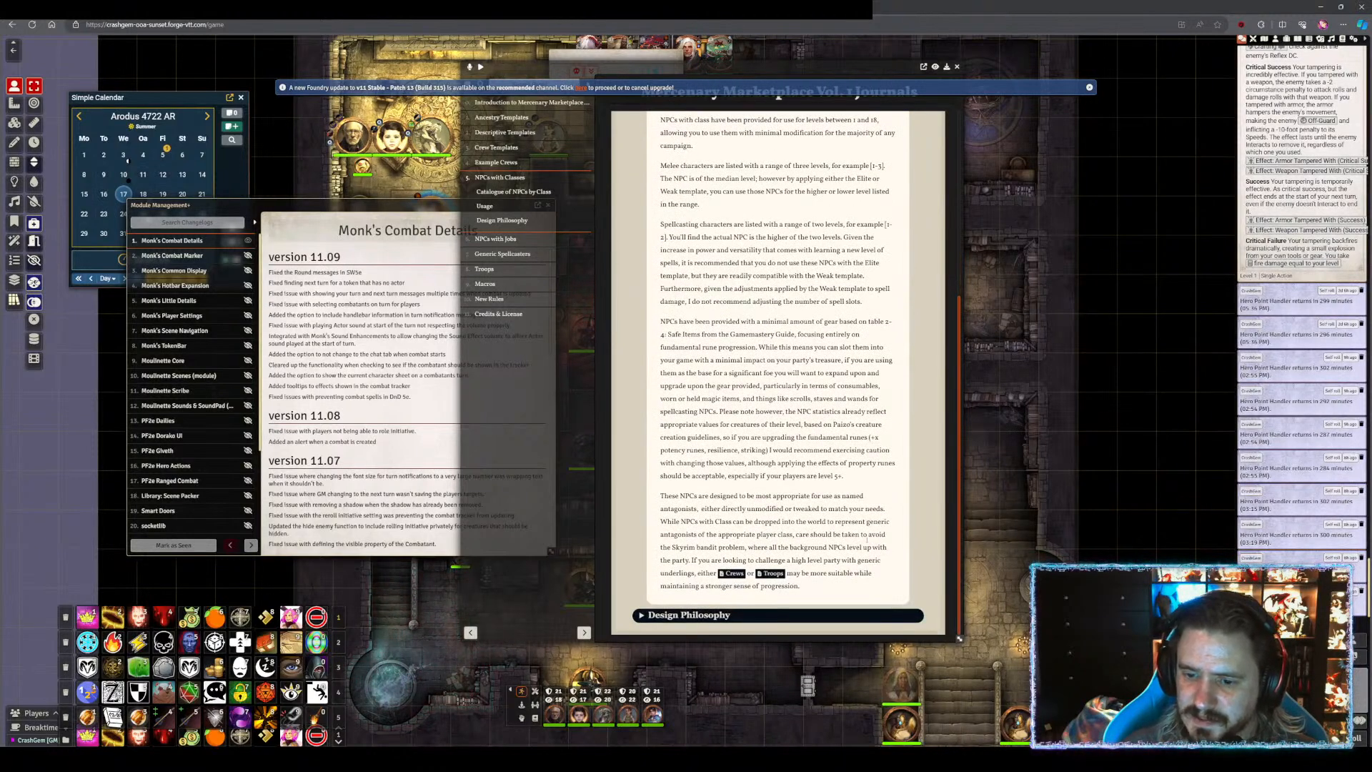
scroll(831, 510, up, 5)
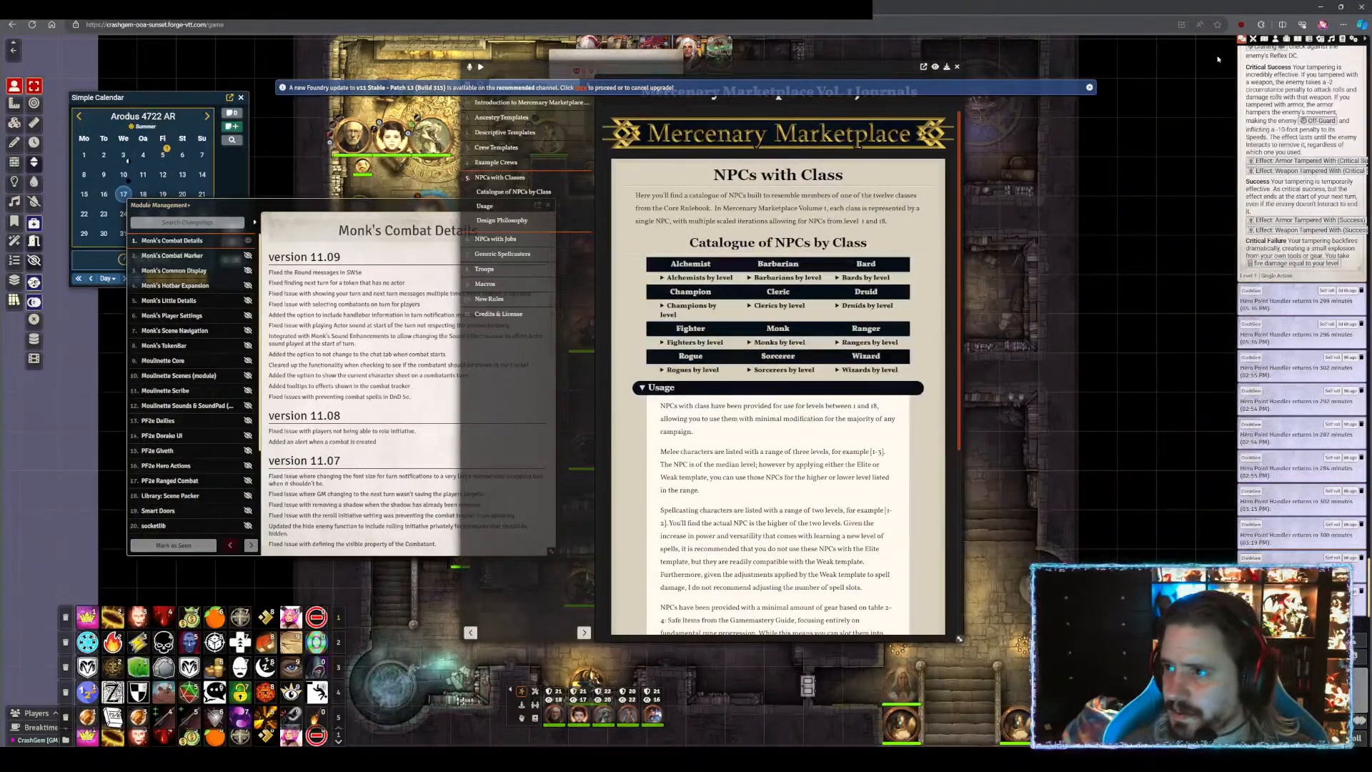
- Create an actor folder named Homebrew with a magenta folder color
click(1275, 39)
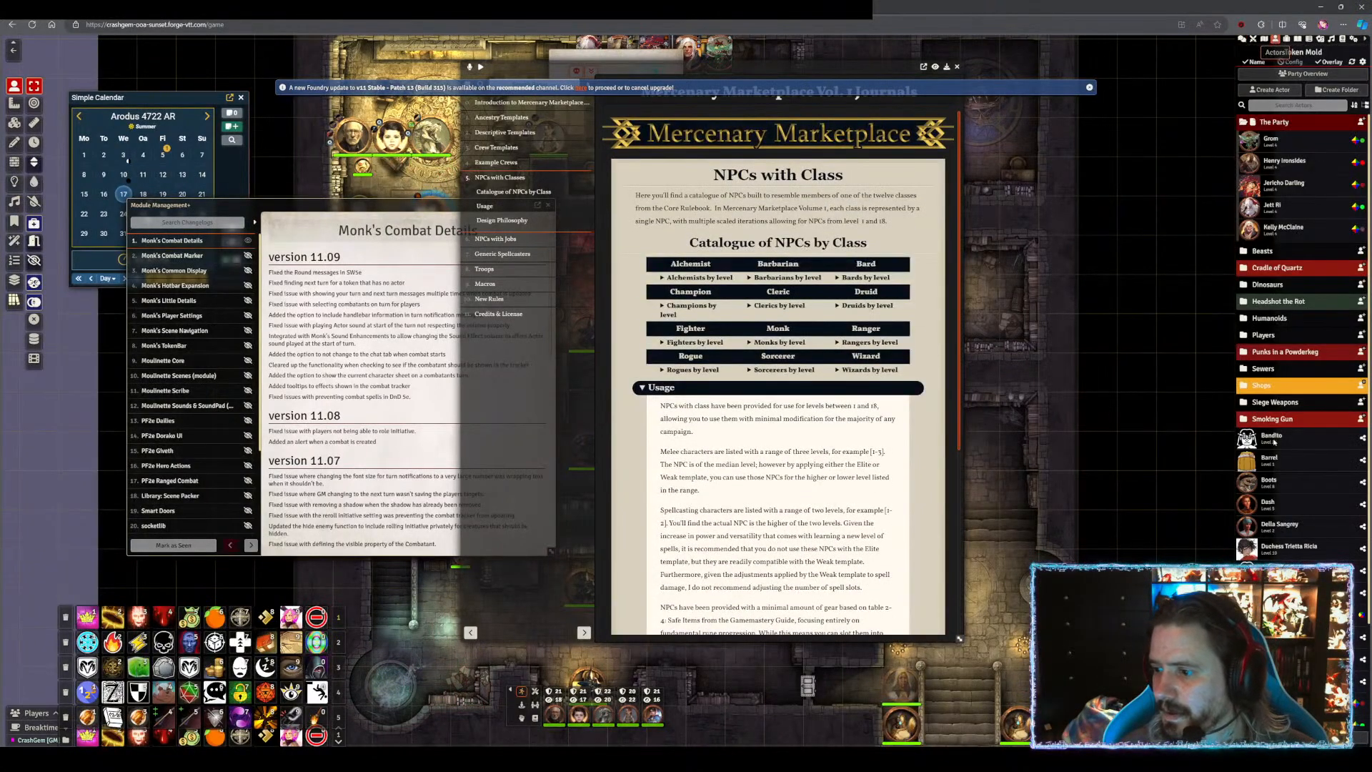
click(1337, 89)
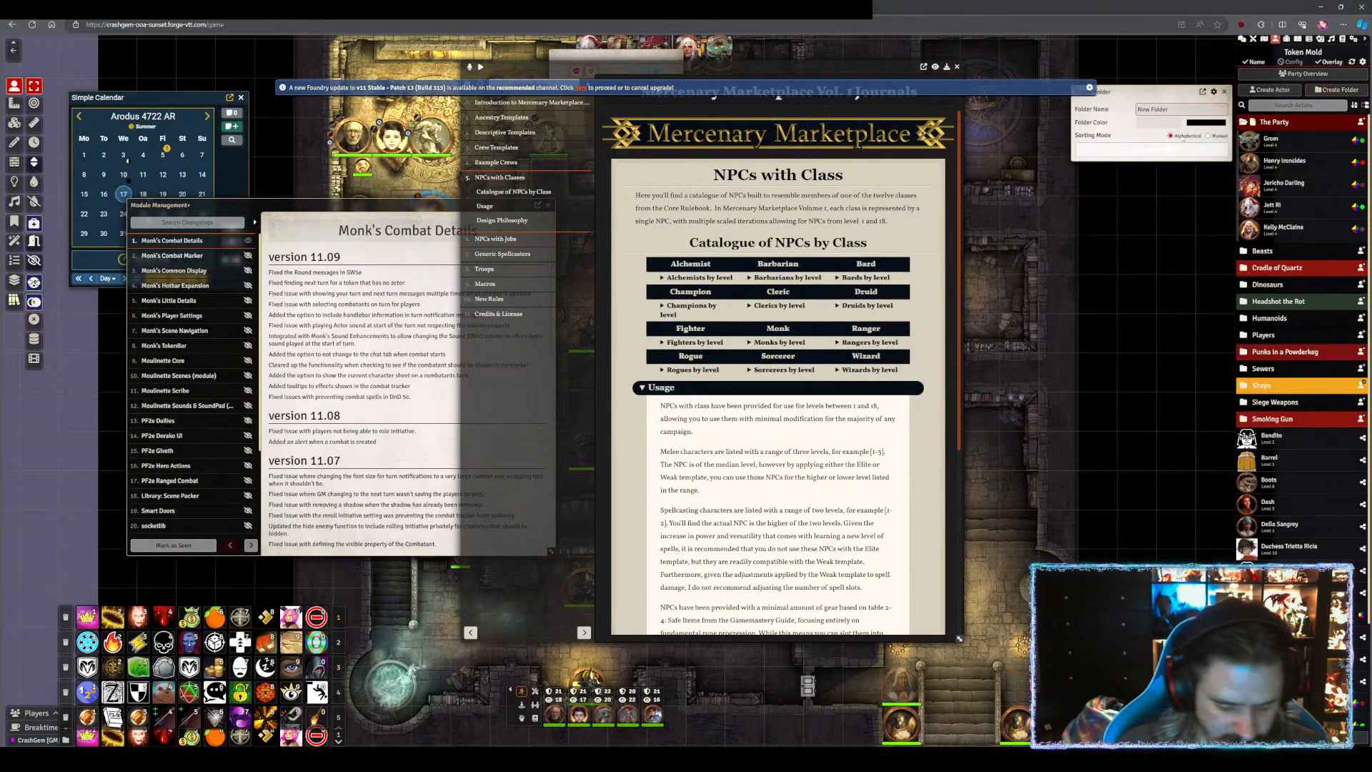
text(Homebrew)
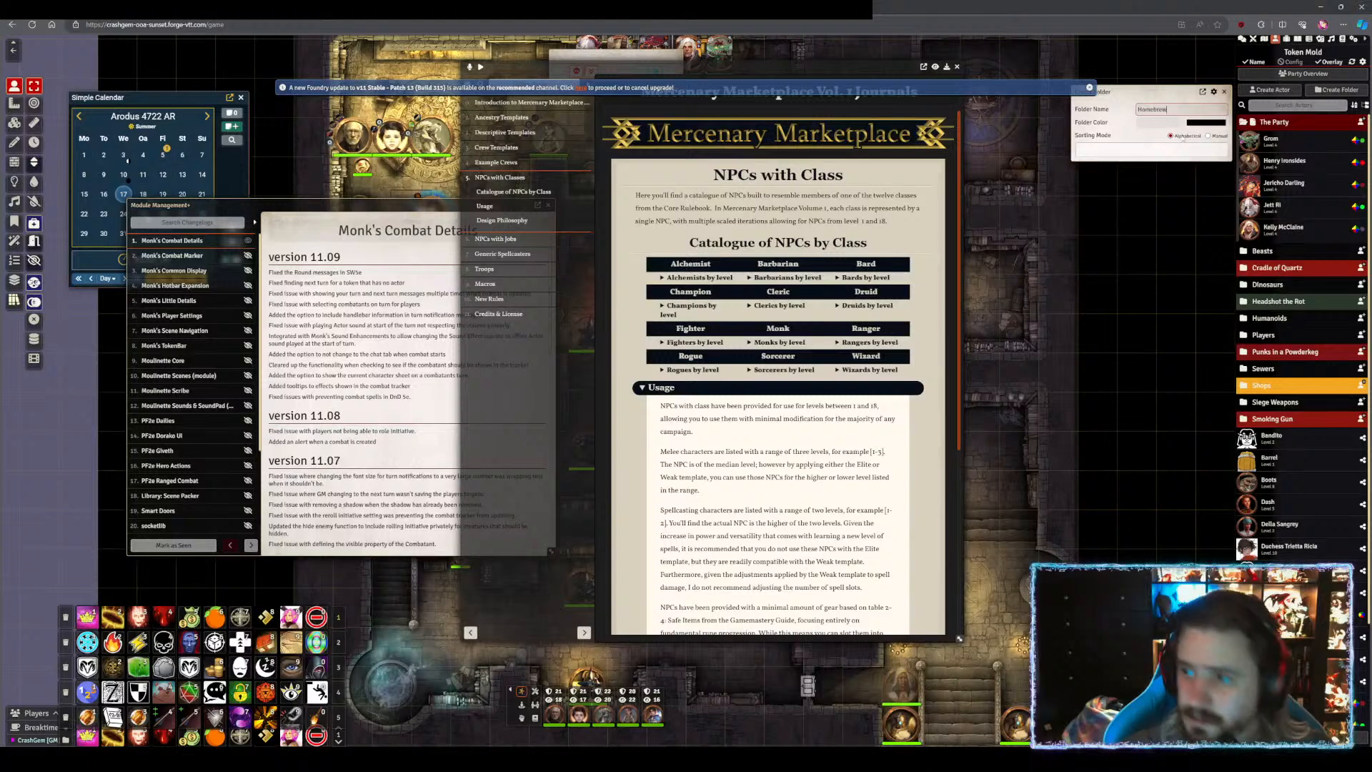
click(1199, 122)
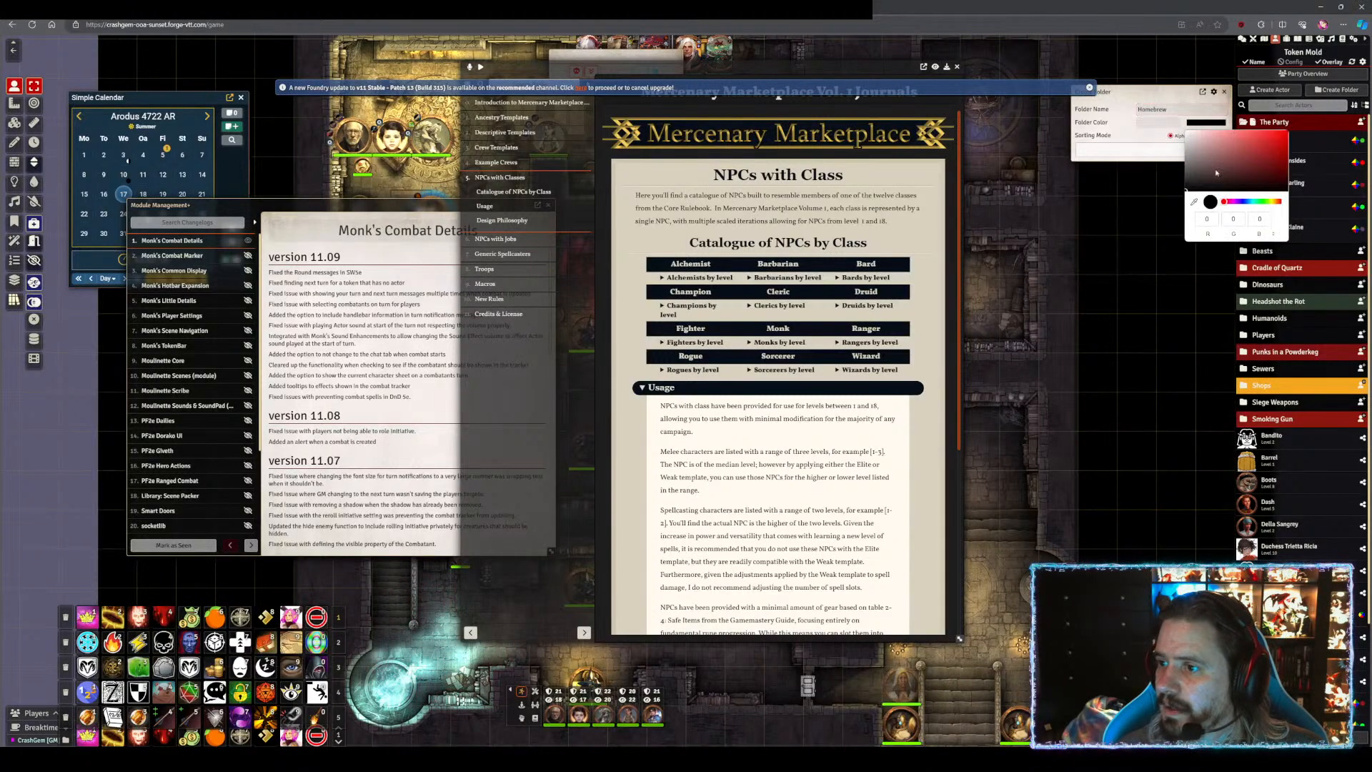
click(1277, 141)
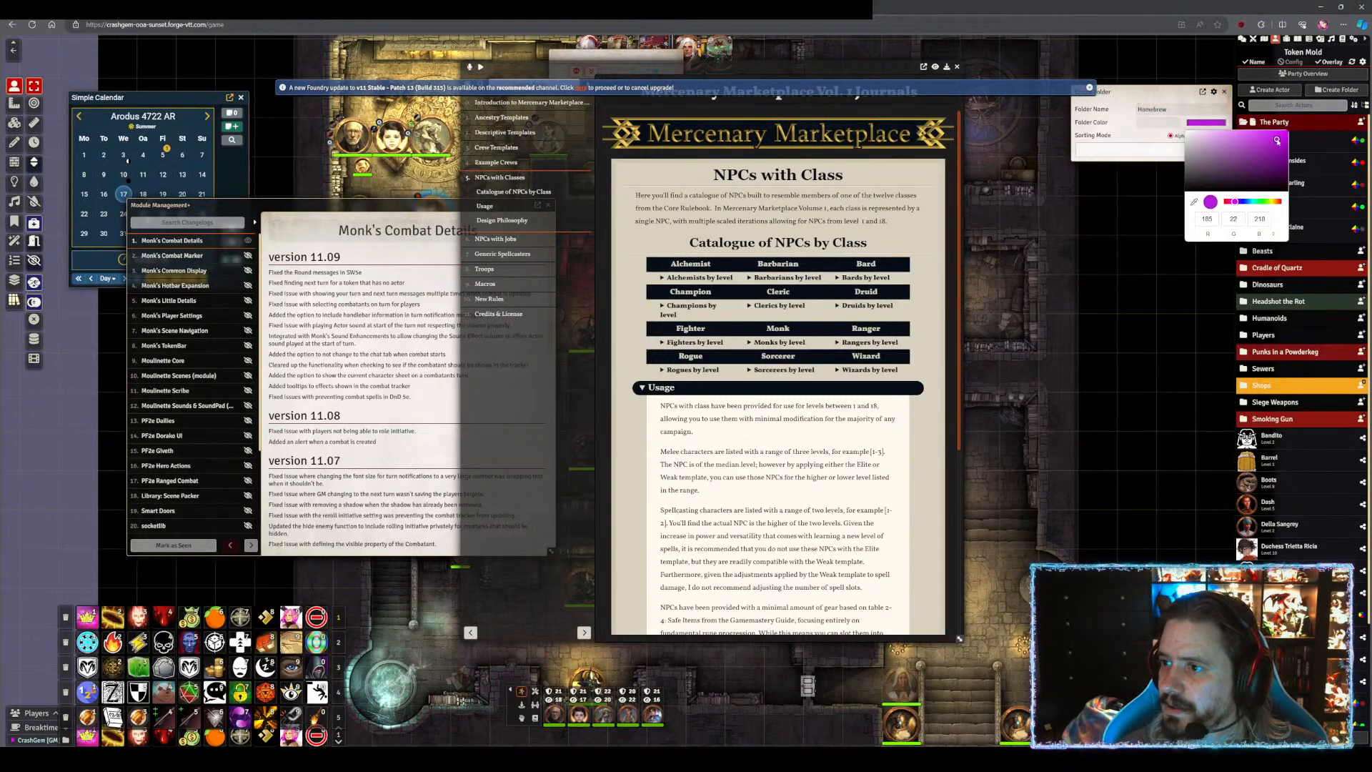
click(1230, 202)
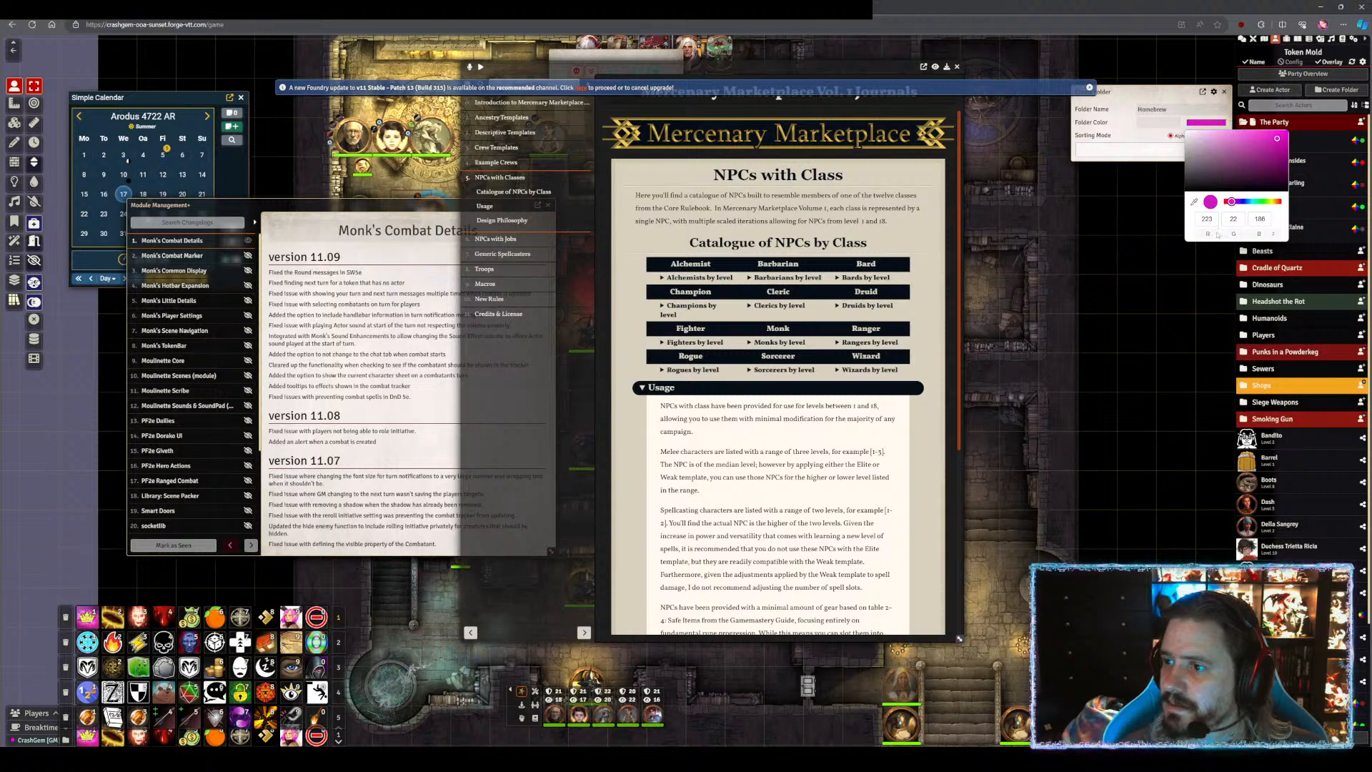
click(1160, 153)
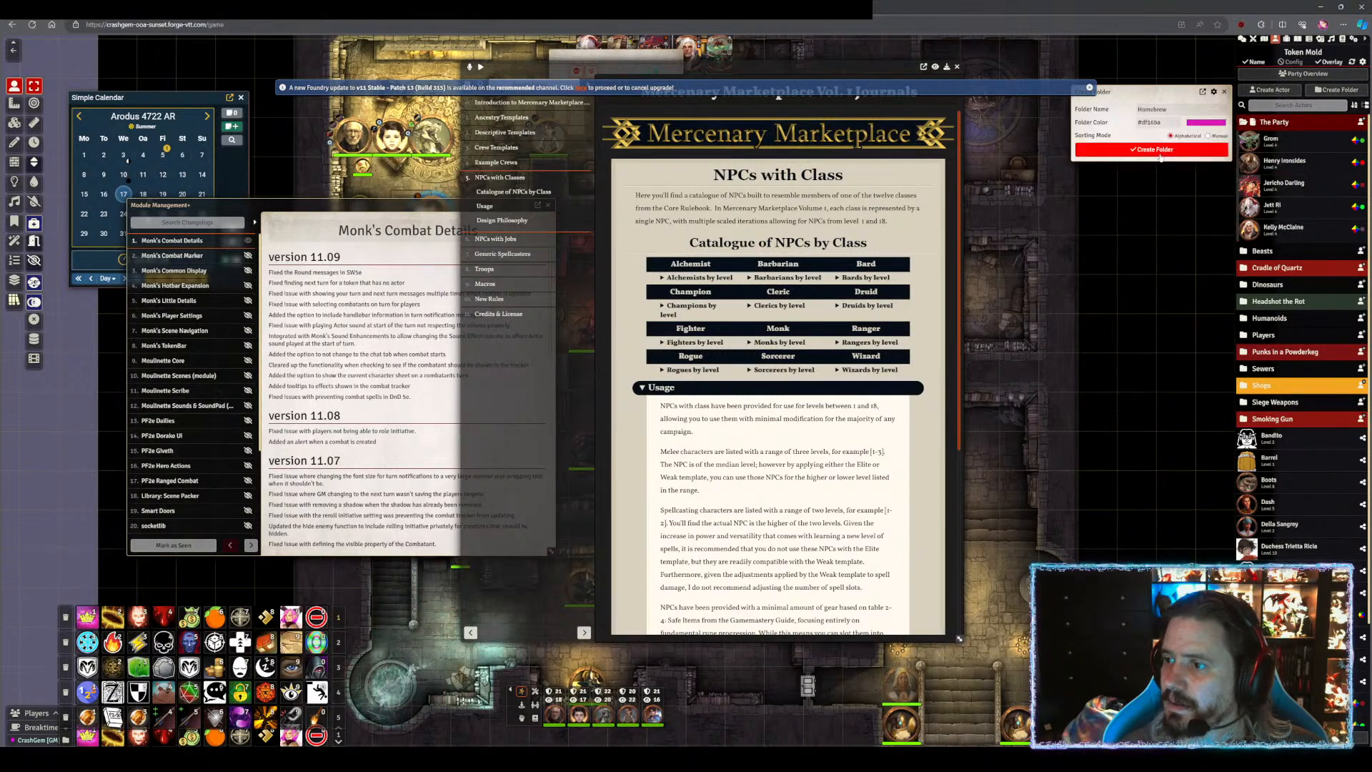
click(1161, 150)
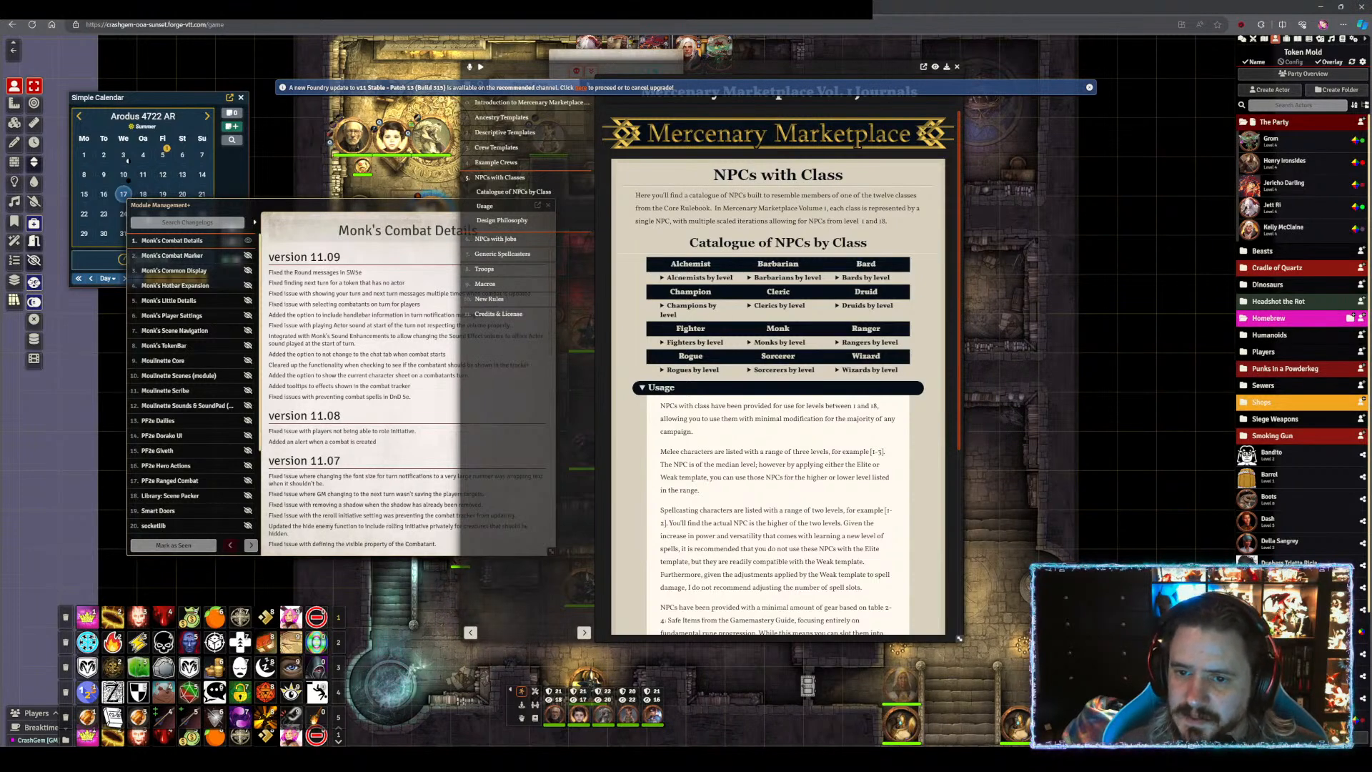
- Import Mercenary Alchemist [4-6] from the Alchemists by level list into the Homebrew actor folder and open its sheet
click(695, 277)
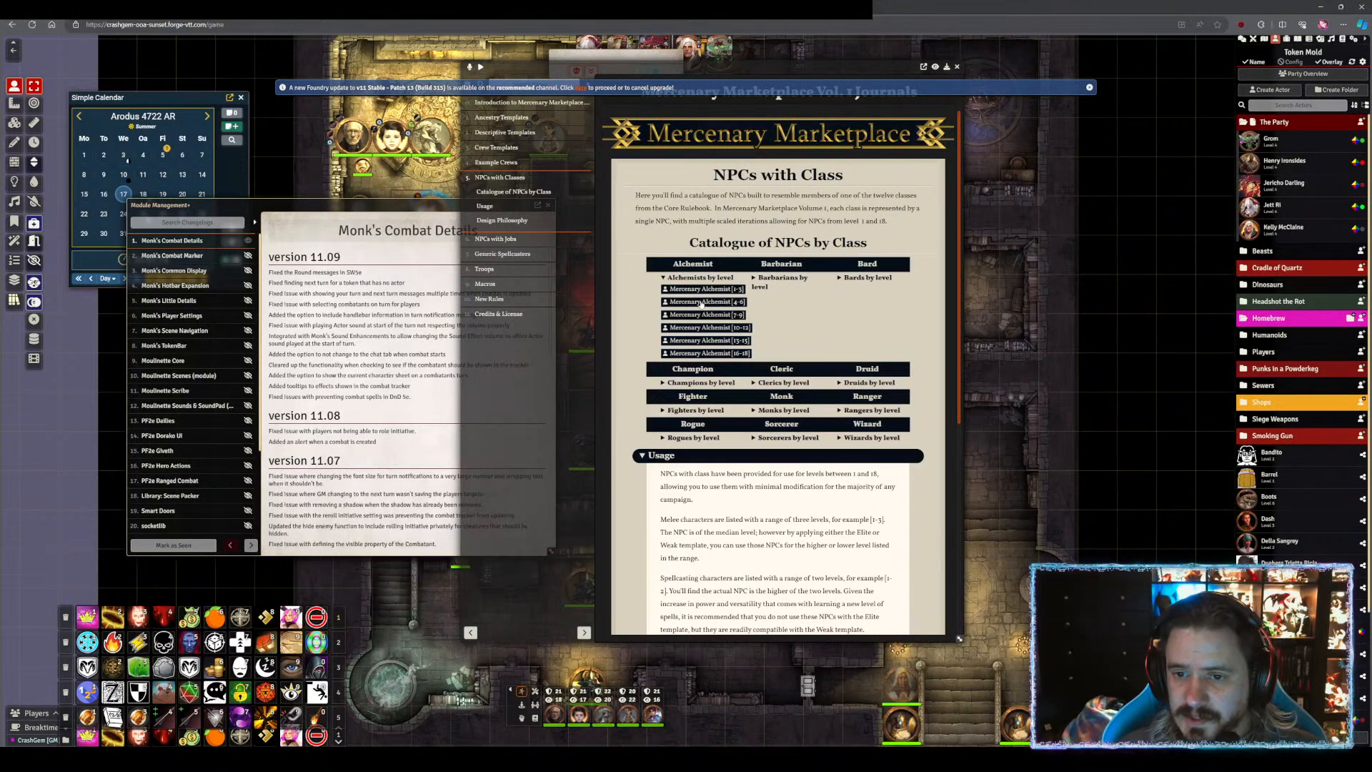
drag(700, 303, 1273, 322)
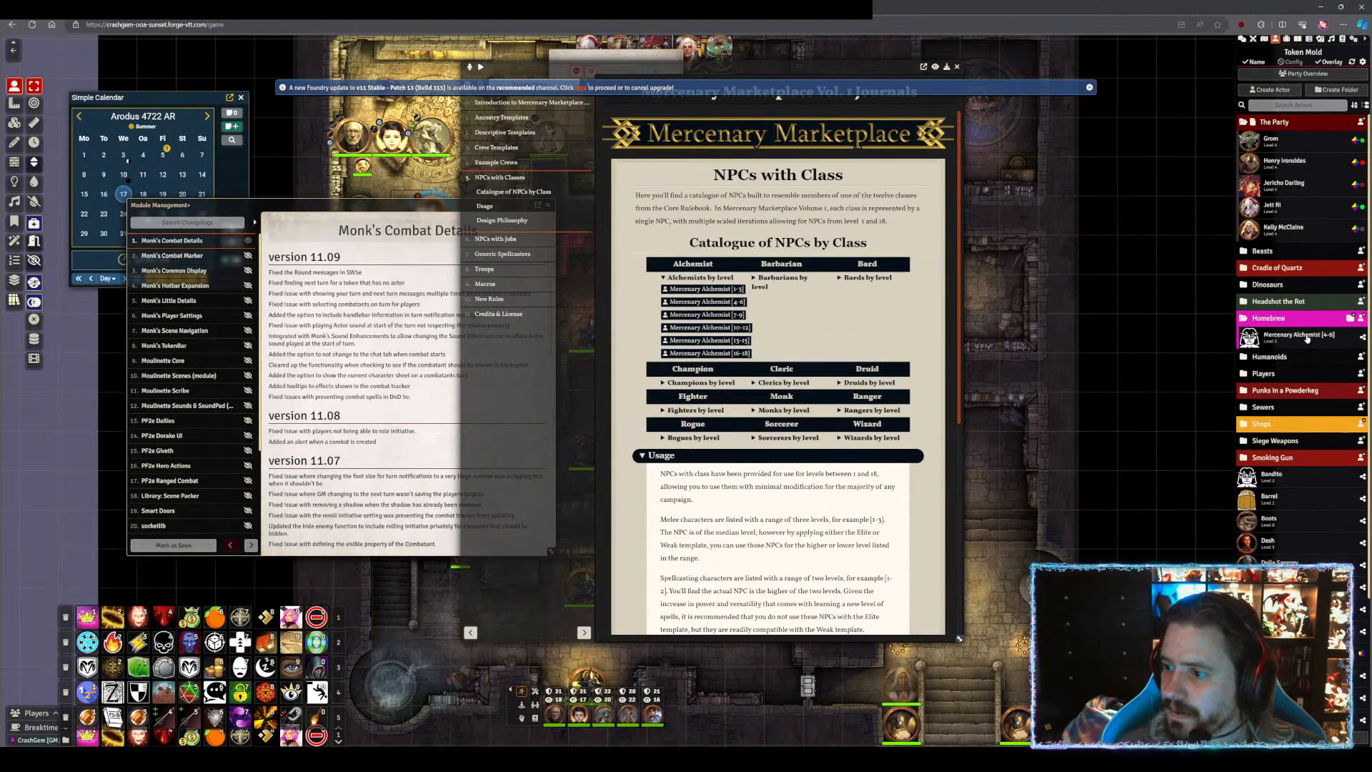
click(1307, 338)
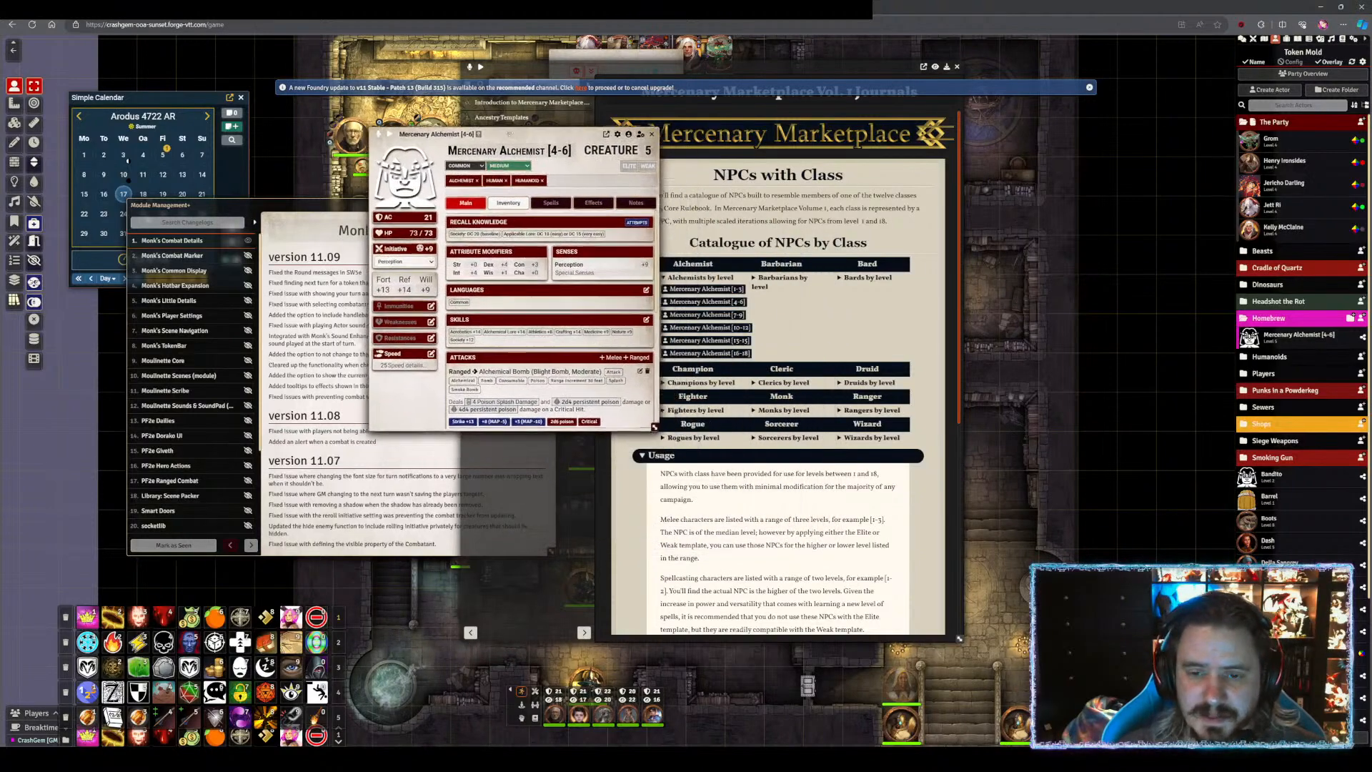
drag(652, 431, 672, 519)
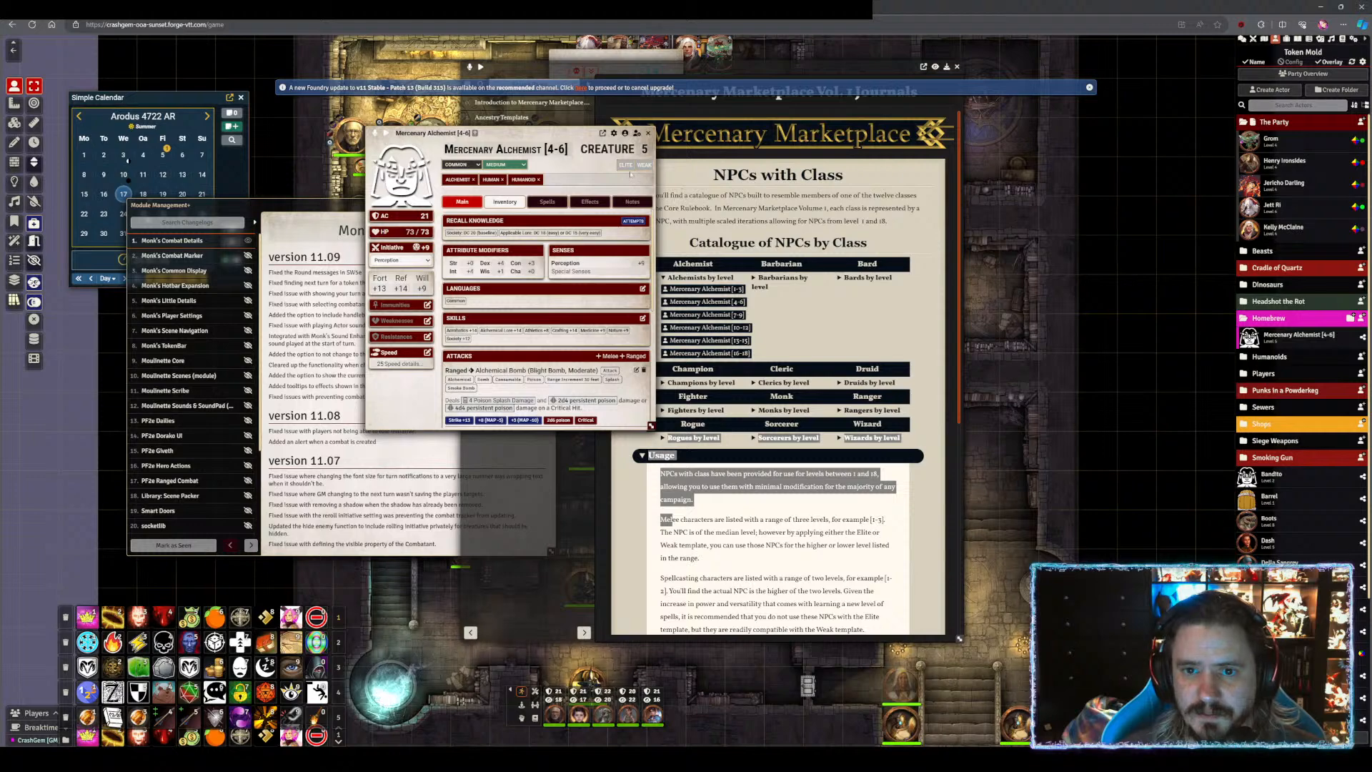
- Try the Weak and Elite adjustments on the Mercenary Alchemist [4-6] and remove the adjustment again
click(643, 165)
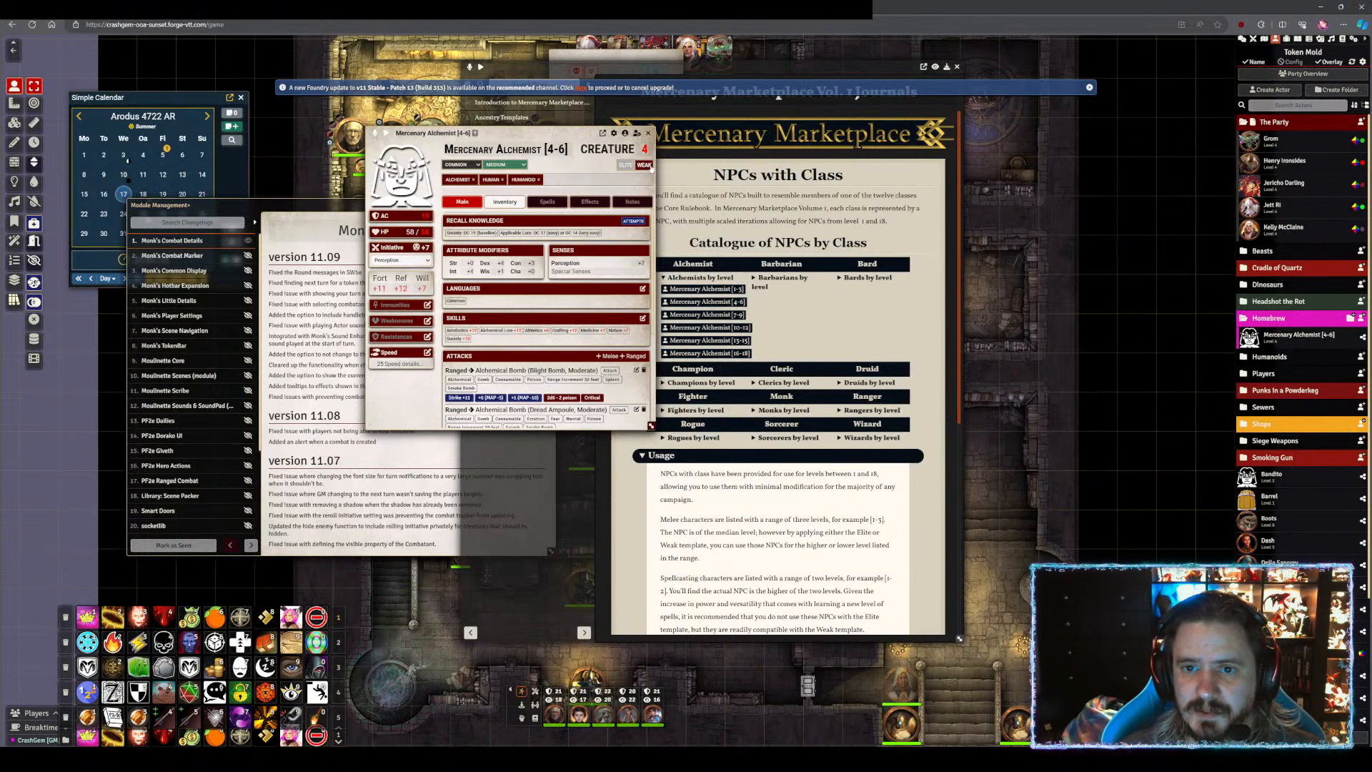
click(625, 165)
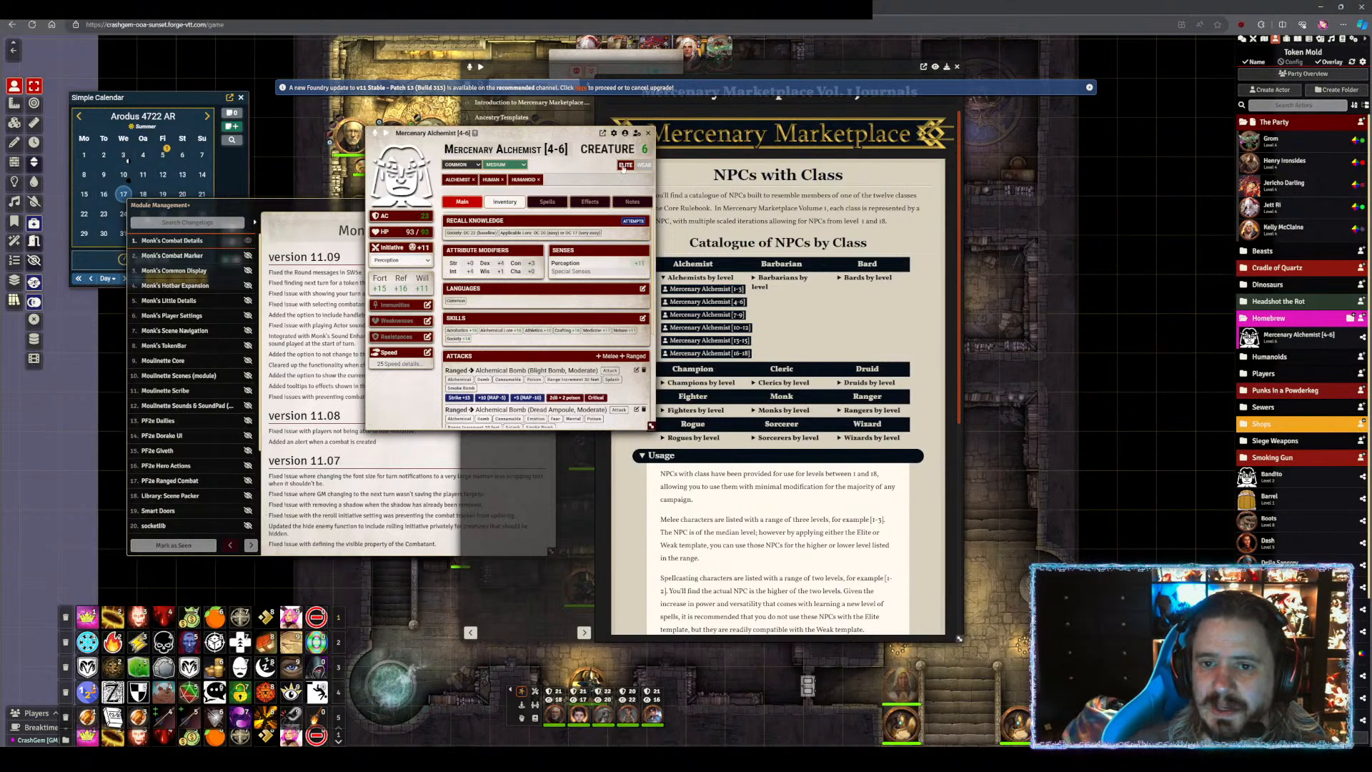
click(626, 165)
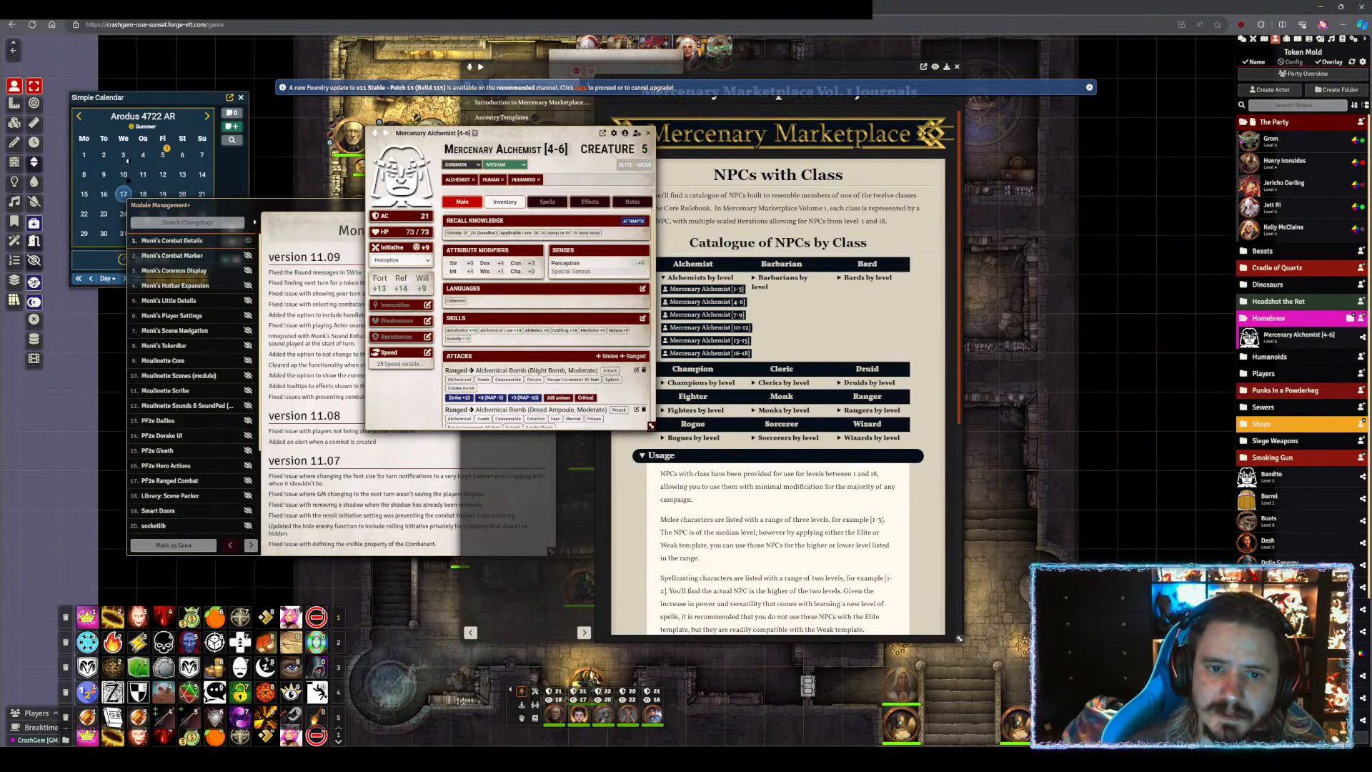
- Review the Mercenary Alchemist's inventory, followed by its skills, attacks, actions and passives
click(504, 201)
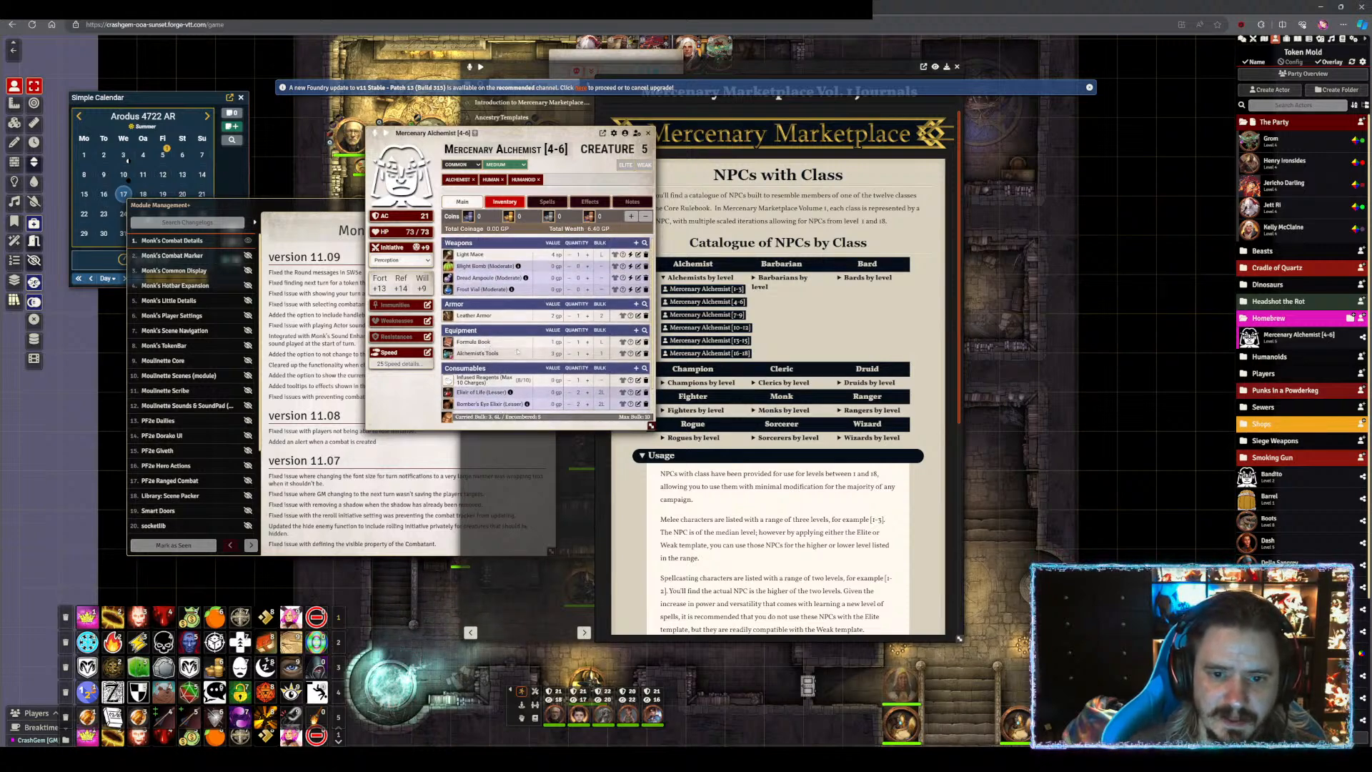
scroll(491, 348, down, 2)
click(462, 201)
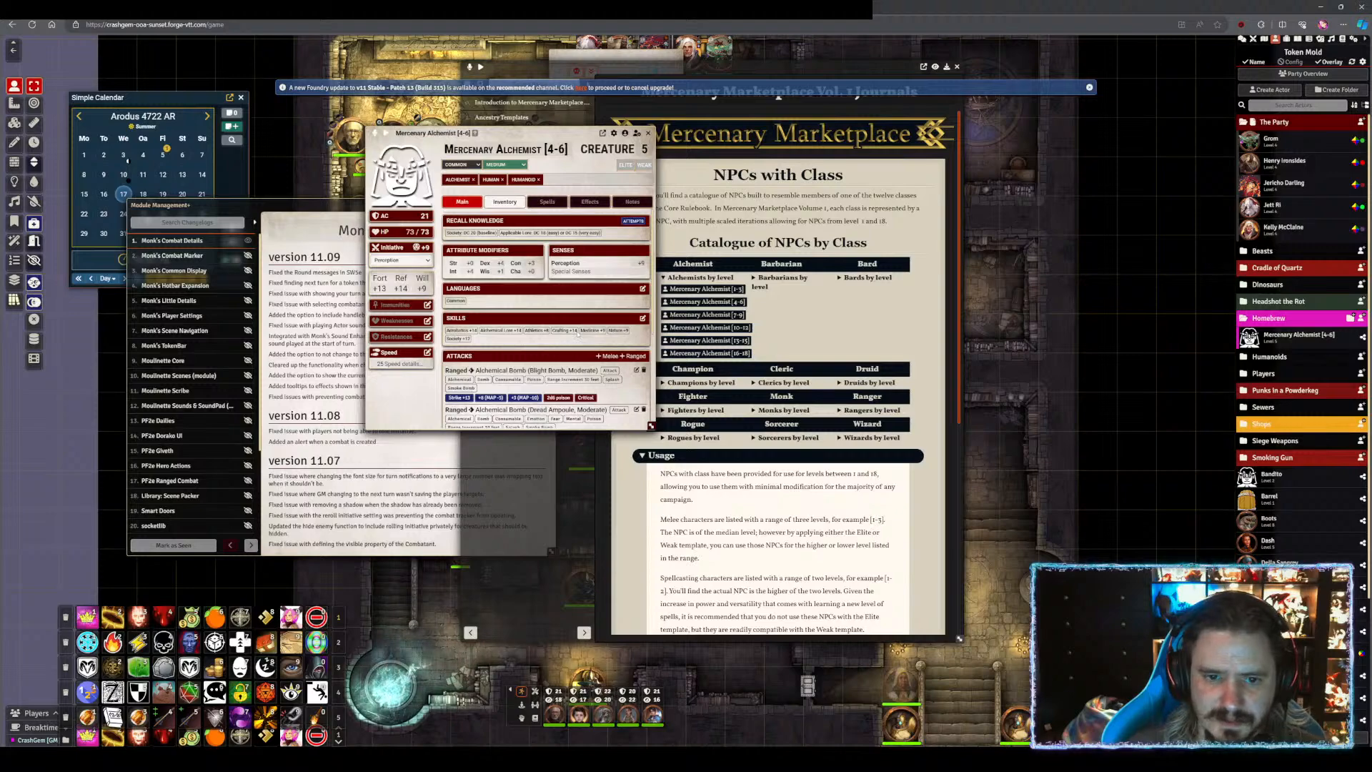
scroll(483, 361, down, 1)
scroll(483, 361, down, 1)
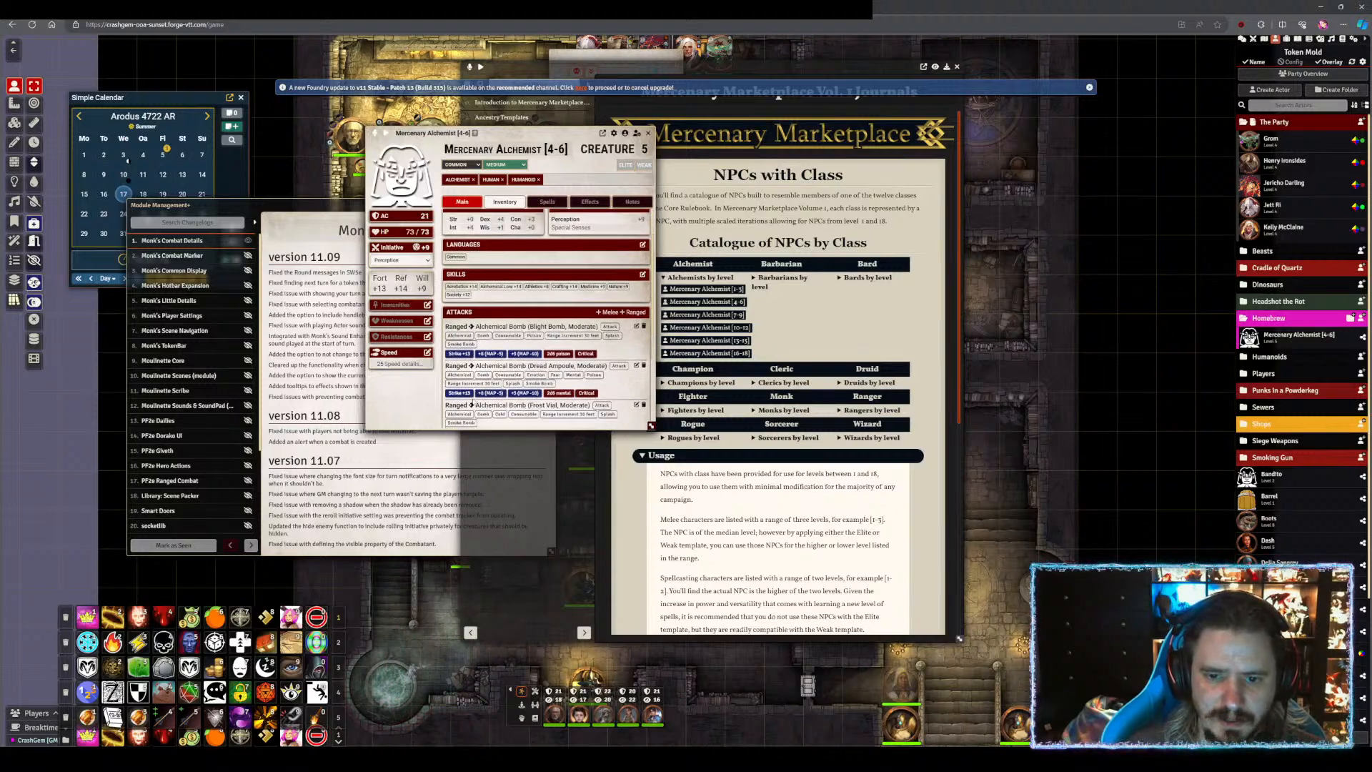
scroll(527, 413, down, 3)
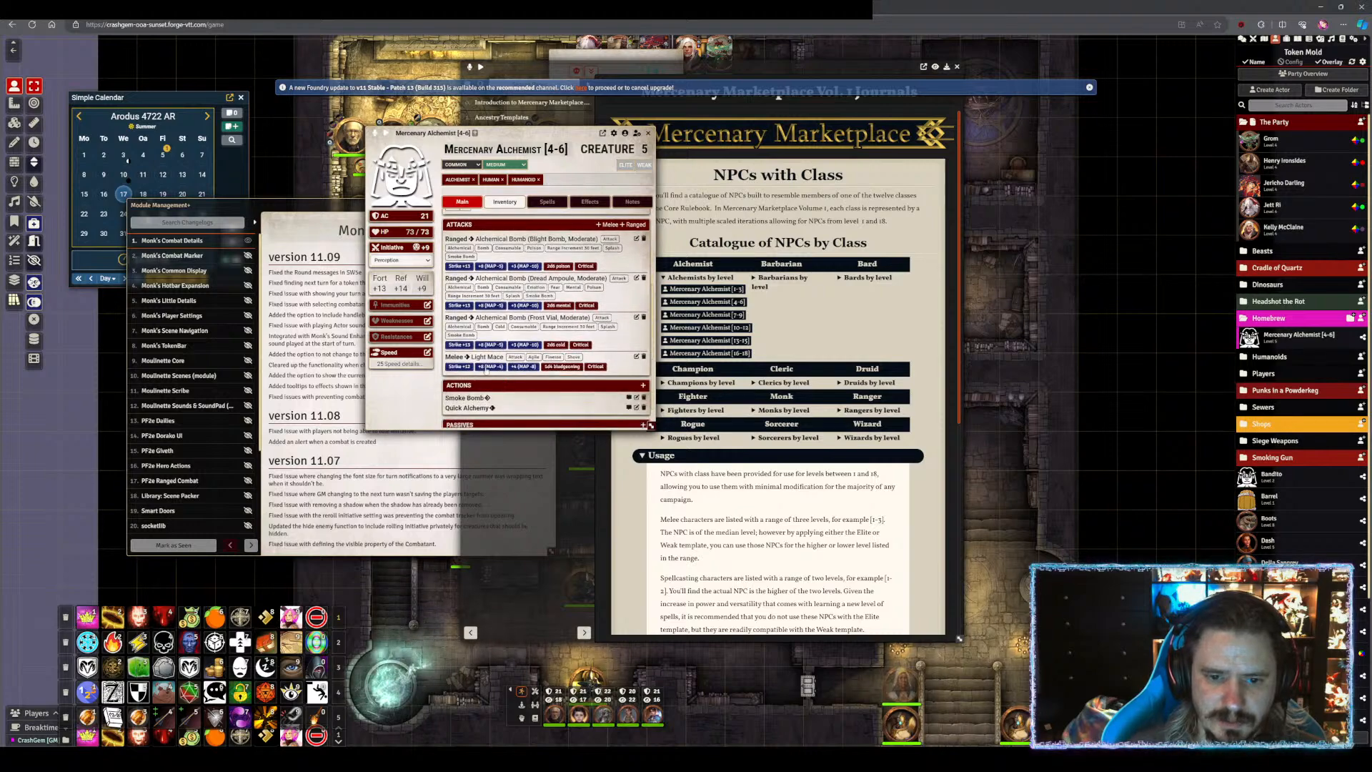
scroll(480, 370, down, 1)
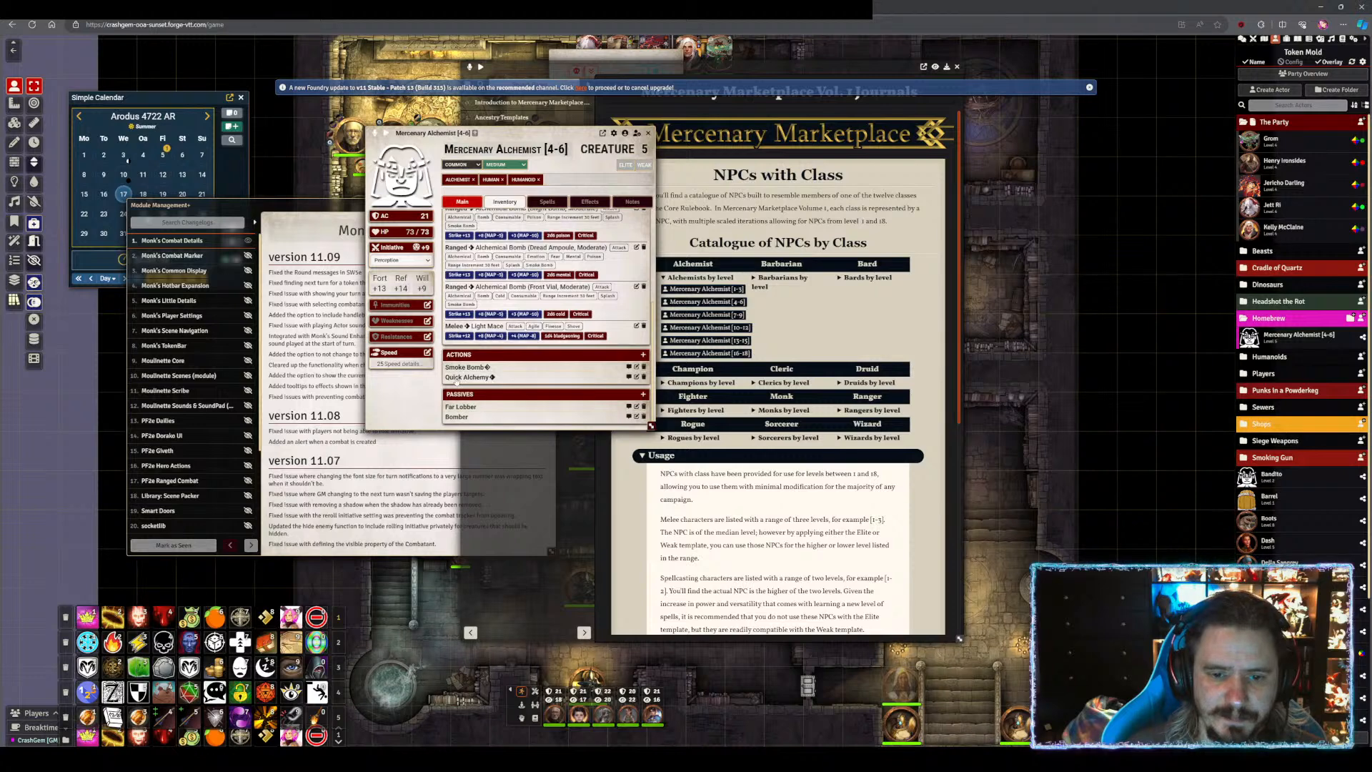
- Read the alchemist's Quick Alchemy, Smoke Bomb, Far Lobber and Bomber descriptions and close the sheet
click(465, 377)
scroll(456, 380, down, 2)
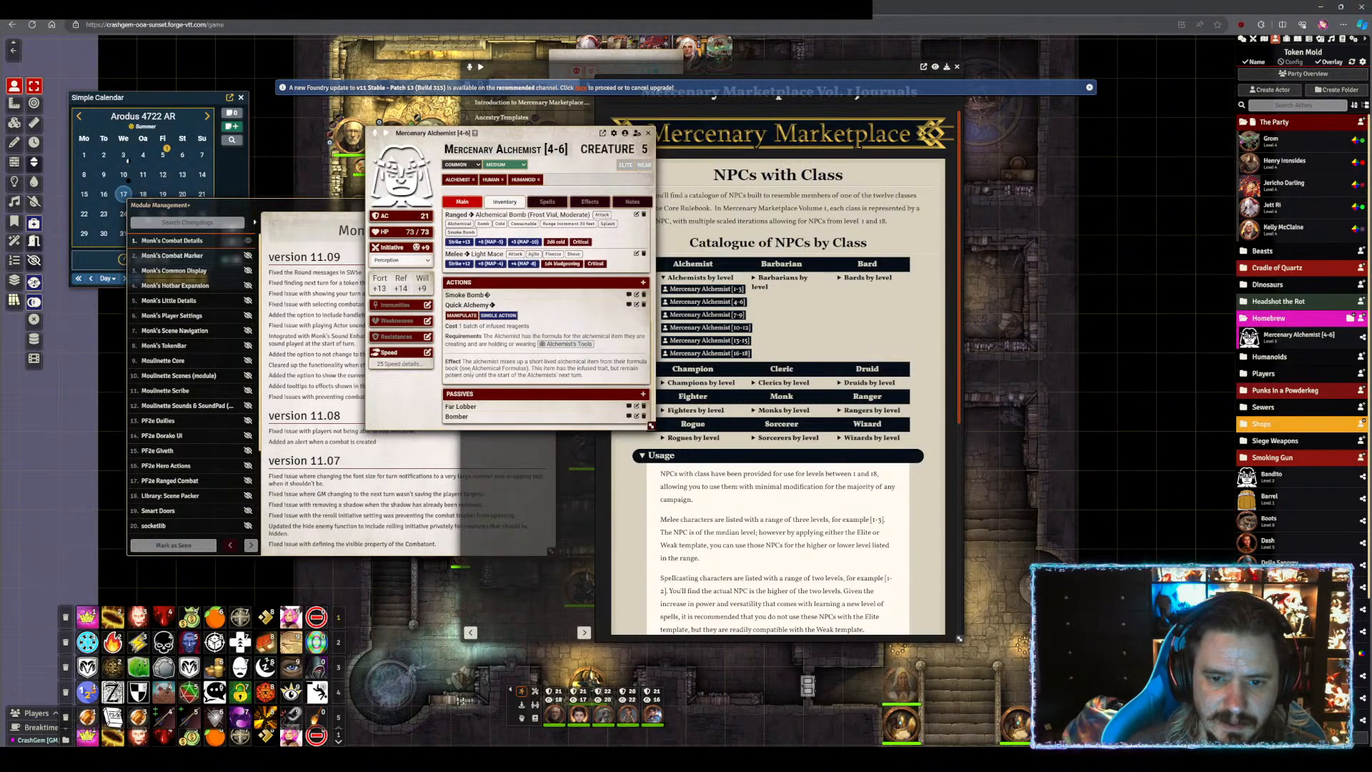
click(456, 295)
scroll(460, 386, down, 3)
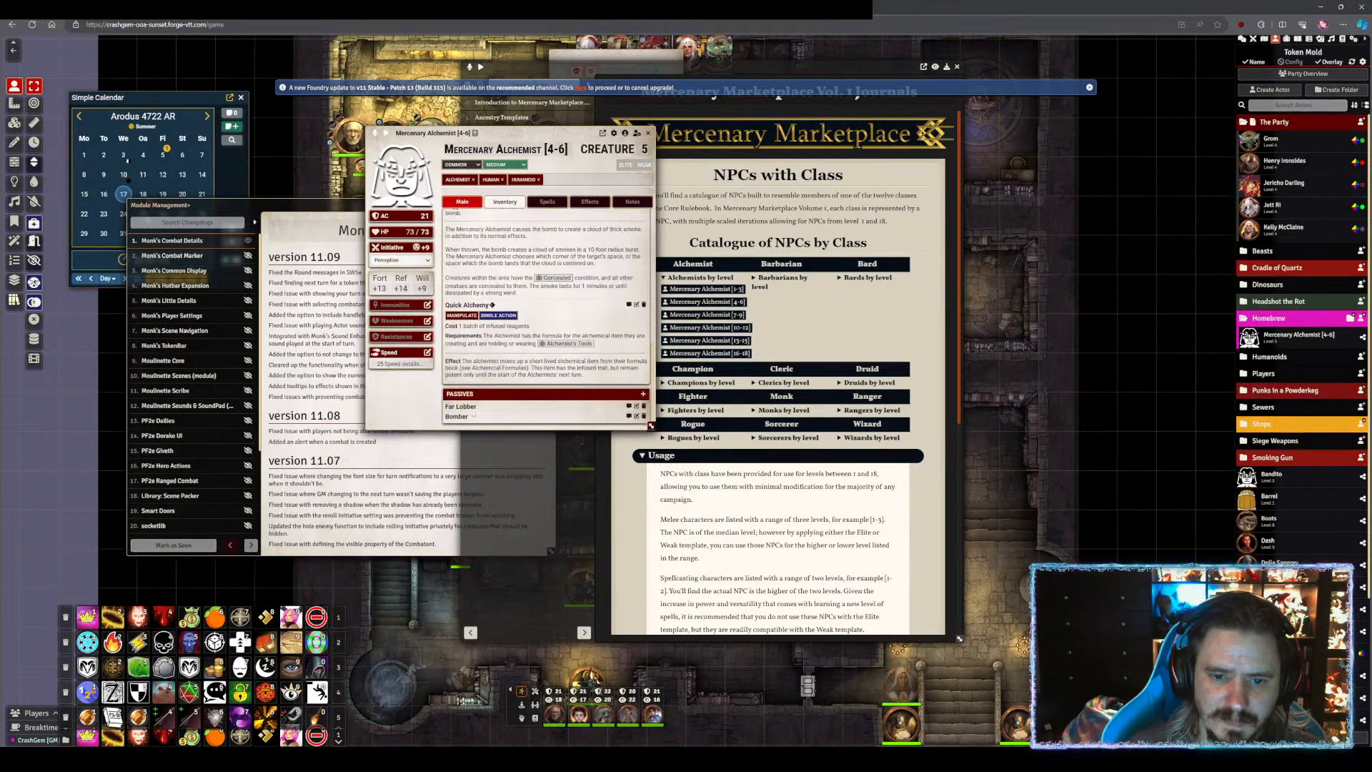
click(462, 408)
scroll(462, 408, down, 1)
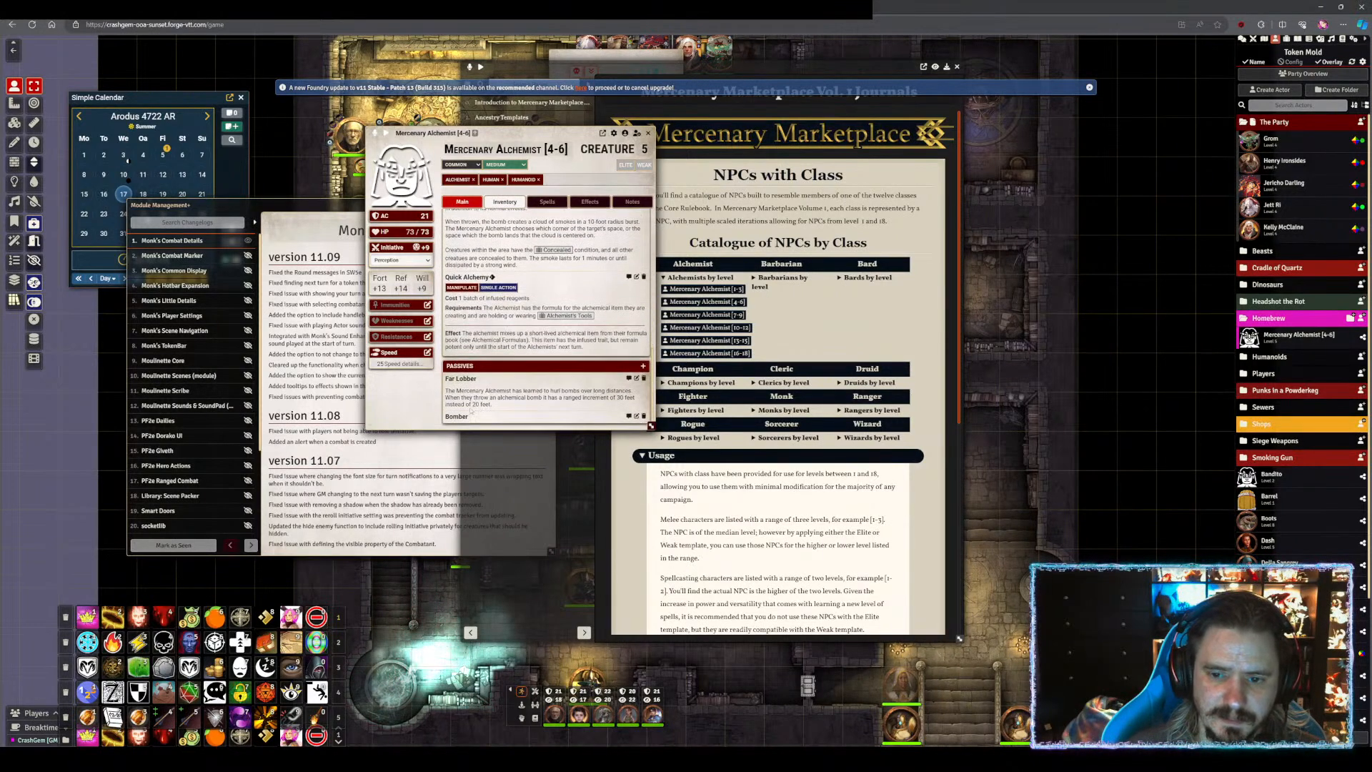
click(459, 417)
scroll(465, 400, down, 1)
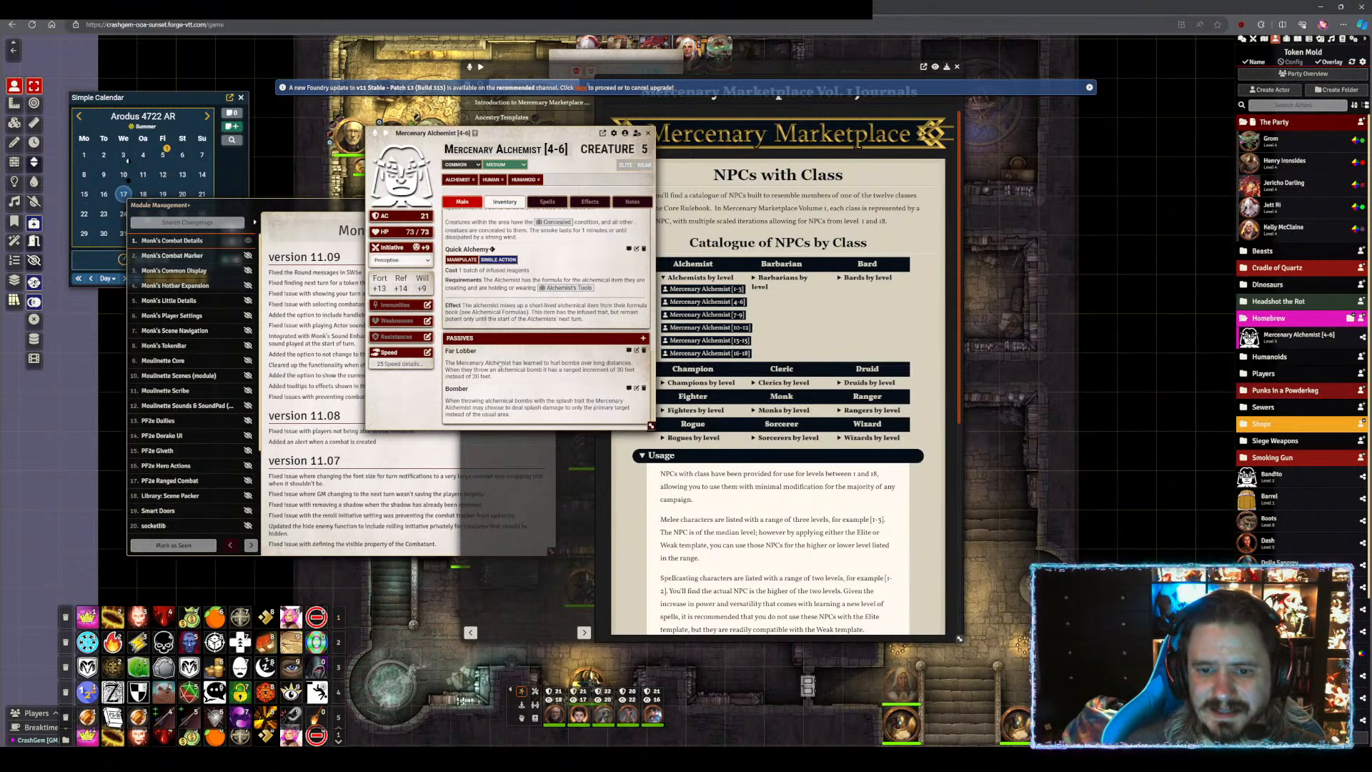
click(649, 133)
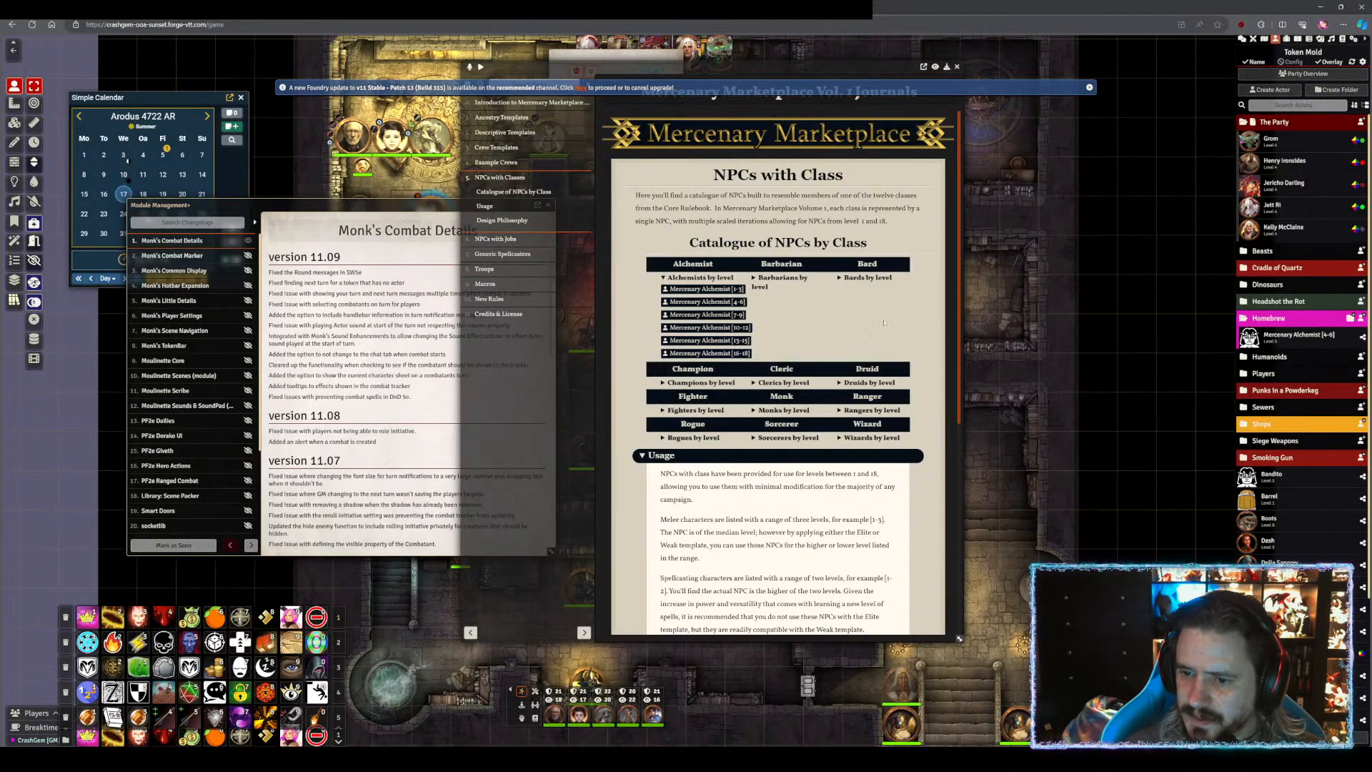
- Import Mercenary Bard [3-4] from the Bards by level list into the Homebrew folder and open its sheet
scroll(886, 328, down, 2)
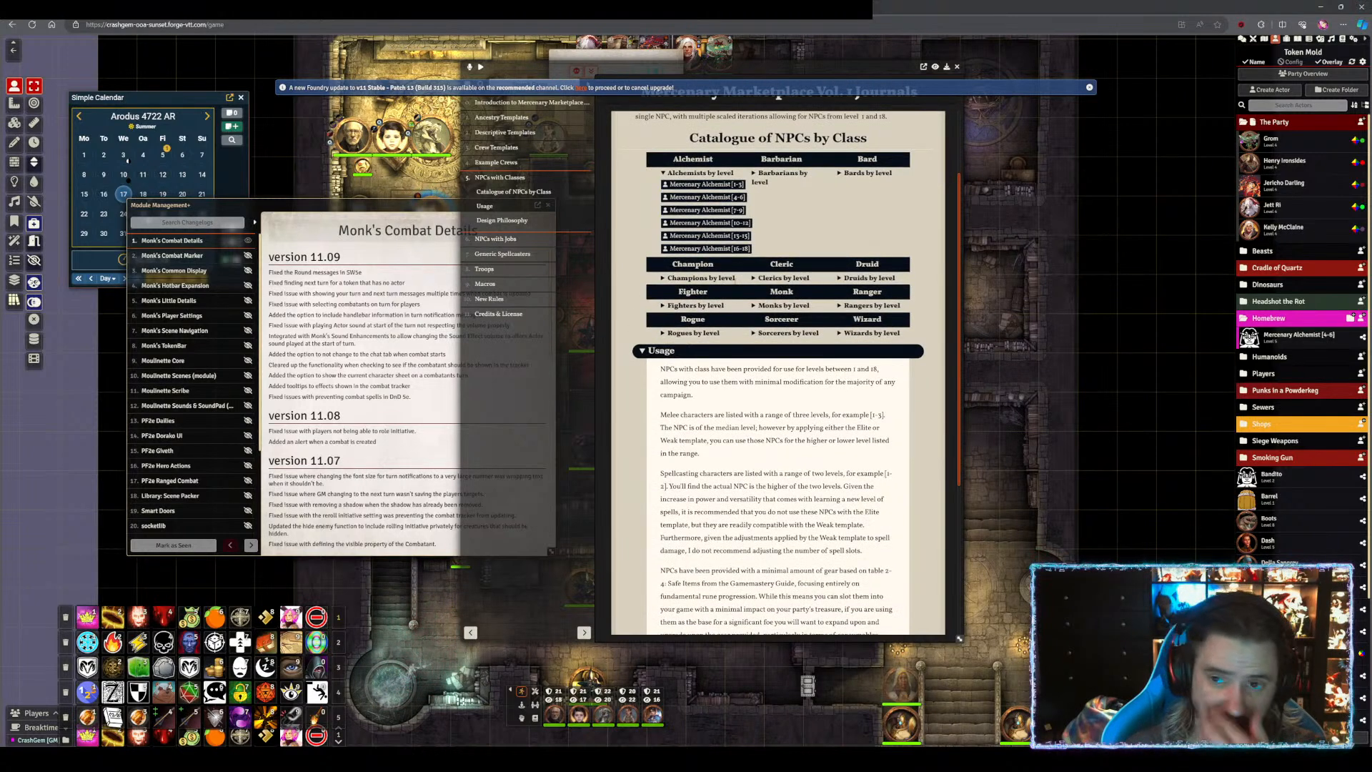
click(860, 173)
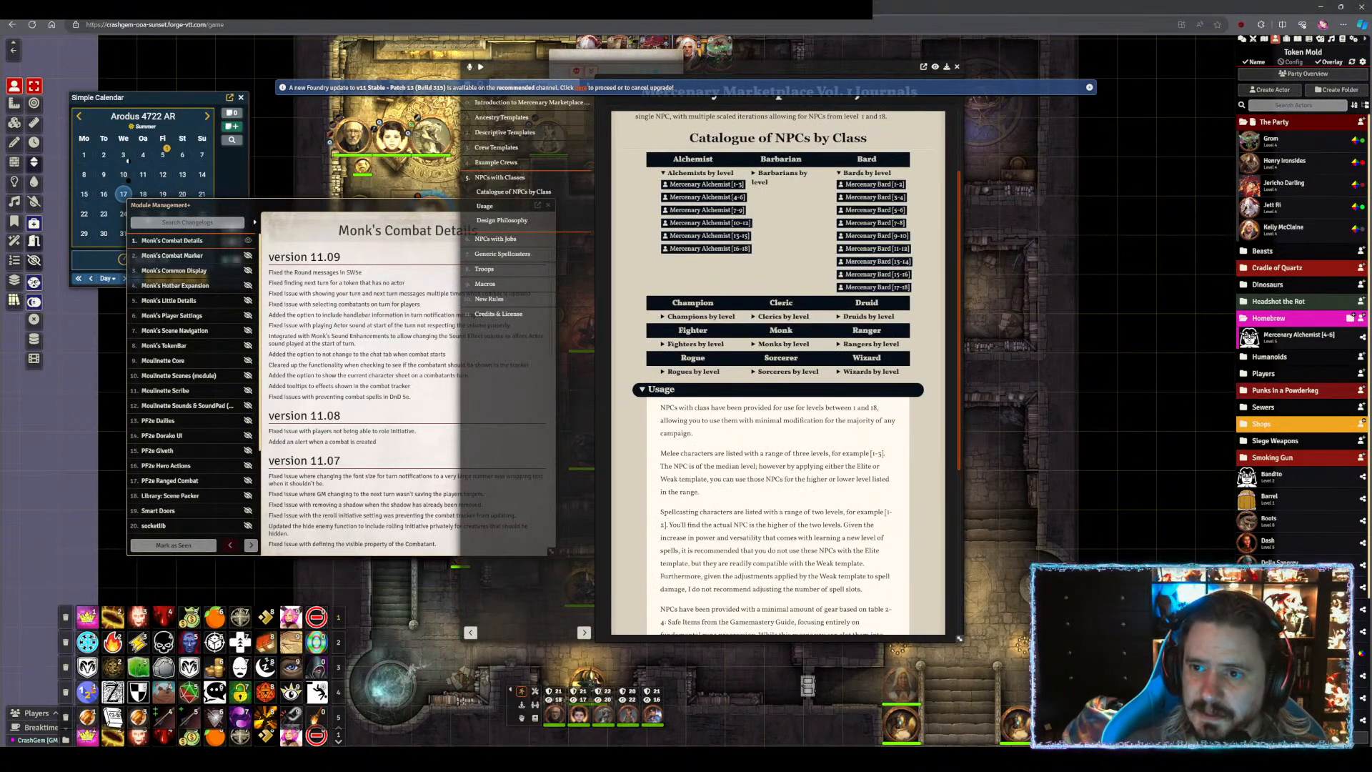
drag(874, 198, 1299, 330)
double_click(1303, 361)
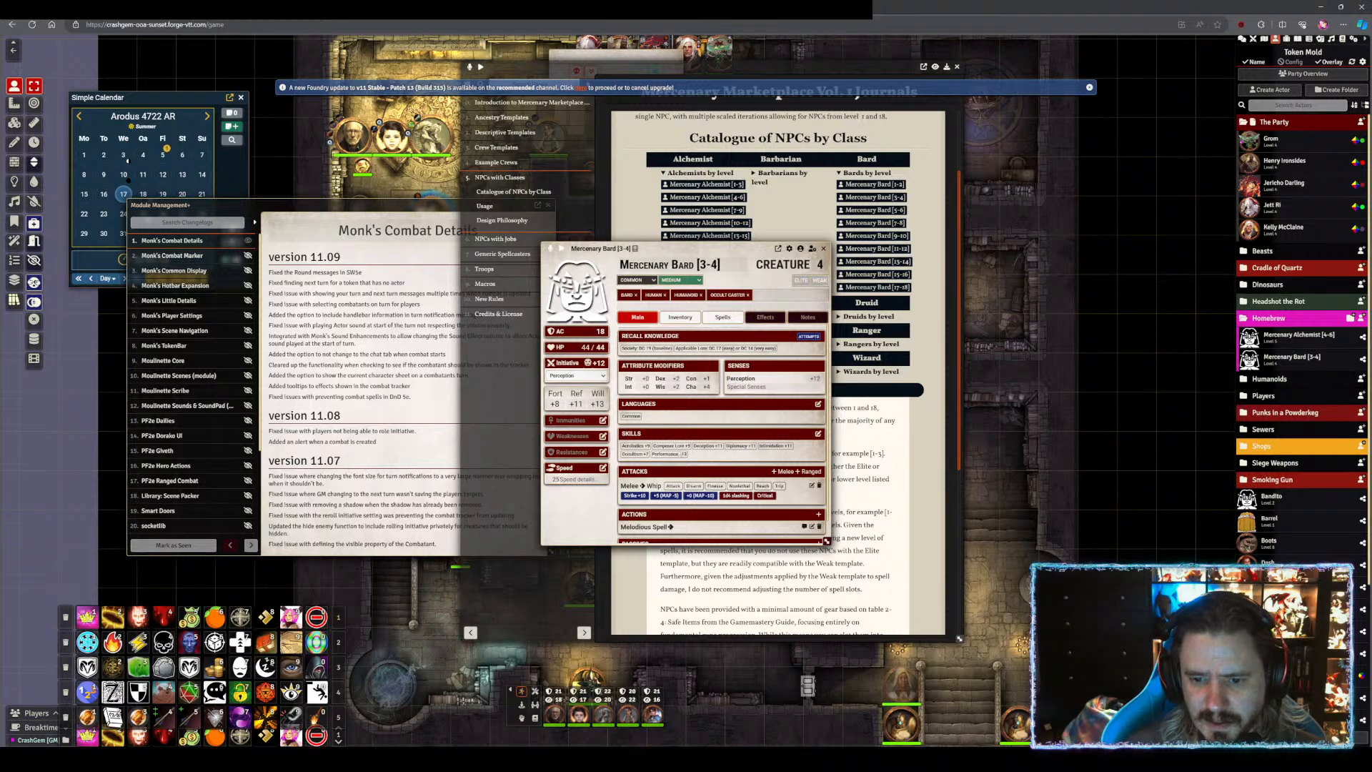
- Read the Mercenary Bard's Melodious Spell action, look through its focus and spontaneous spells, and close the sheet
scroll(633, 470, down, 1)
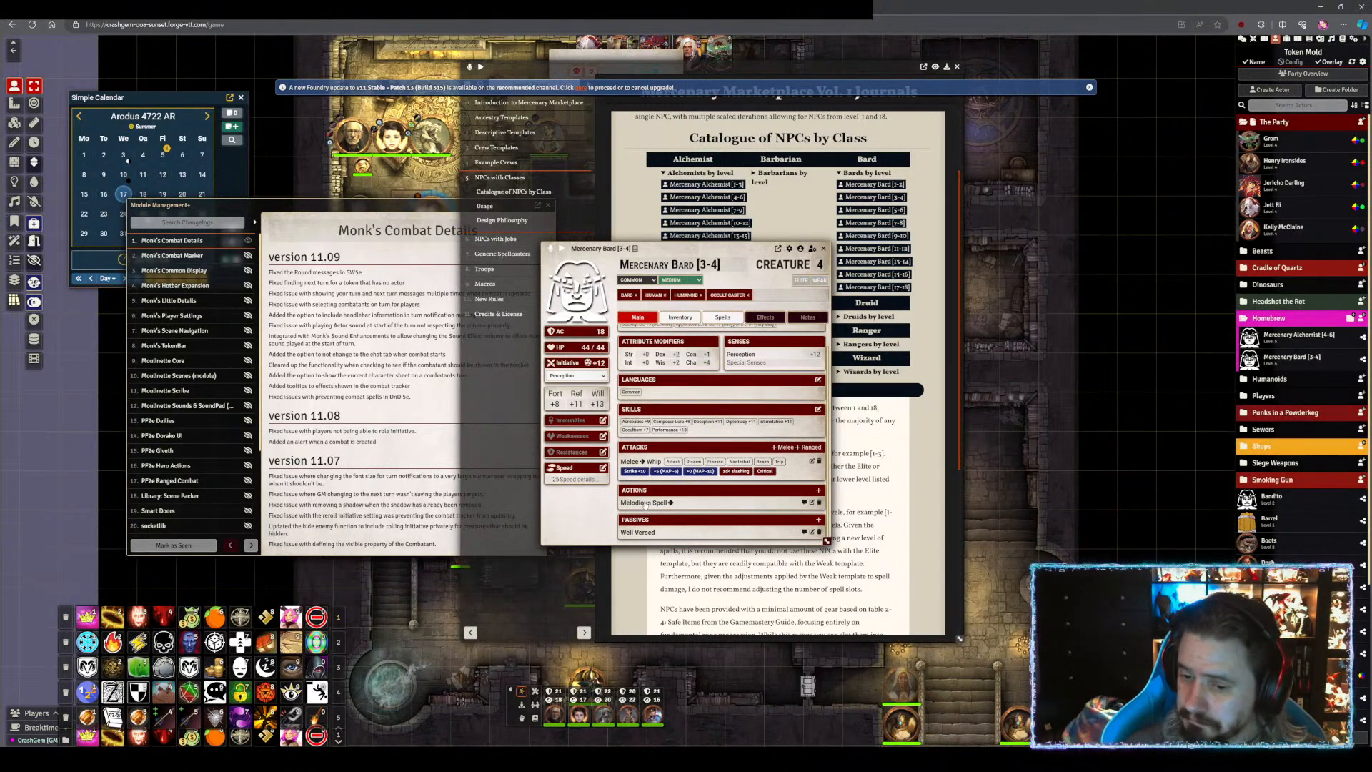
click(646, 503)
scroll(650, 493, down, 3)
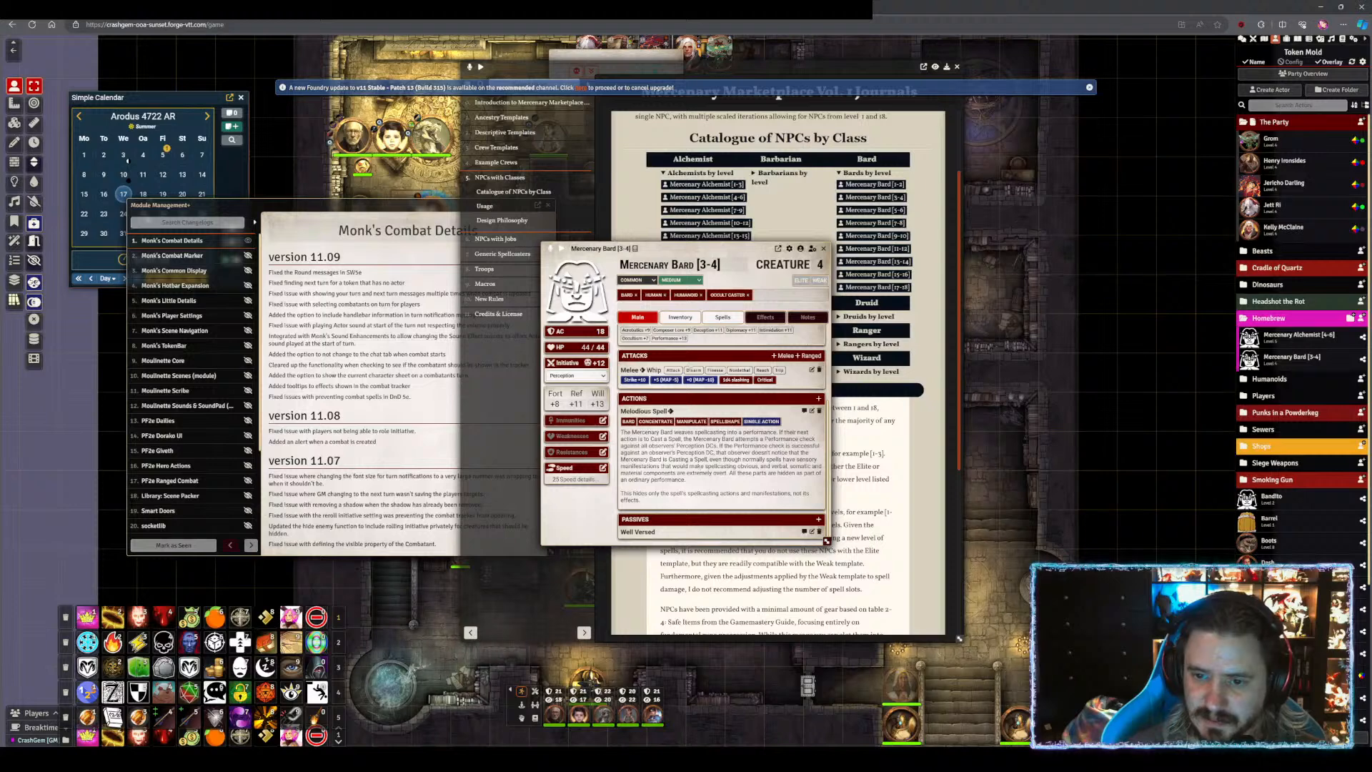
click(718, 316)
scroll(711, 443, down, 1)
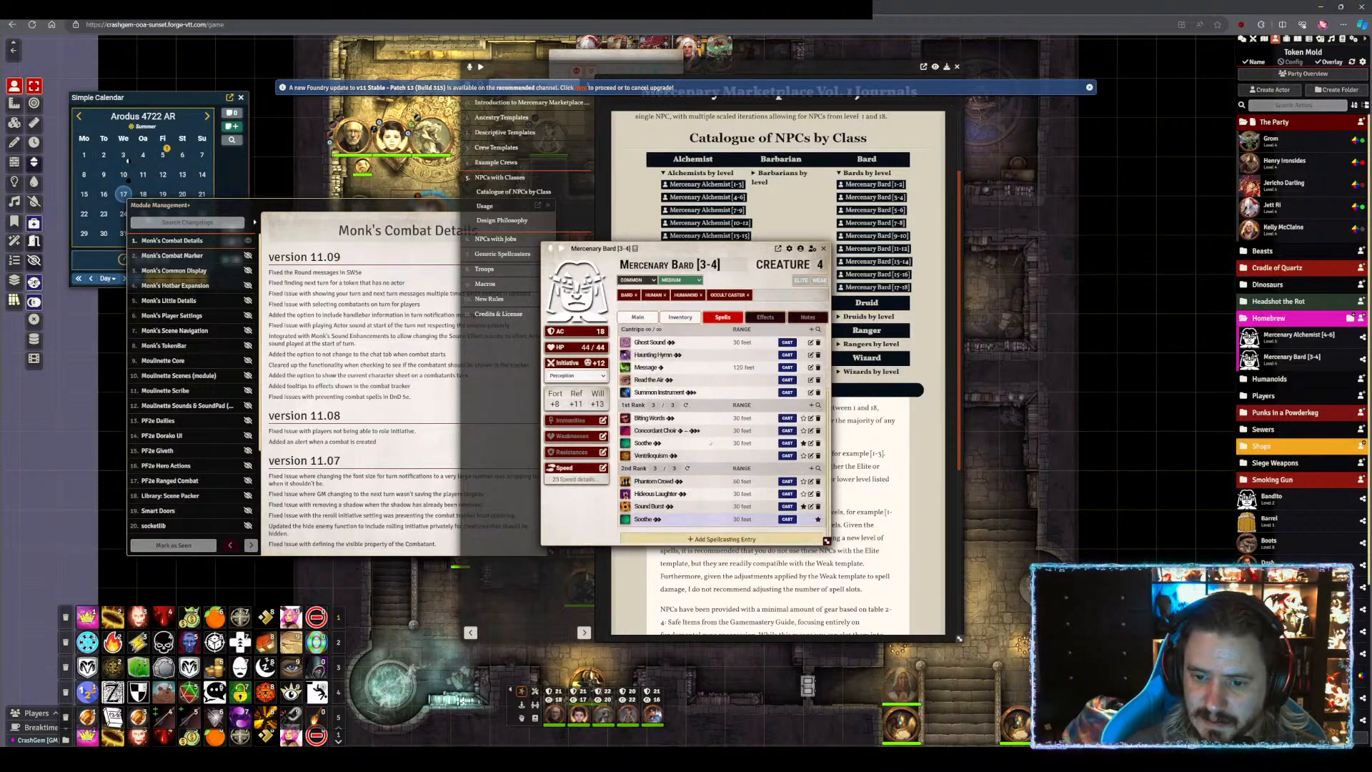
scroll(711, 443, down, 1)
scroll(712, 435, up, 5)
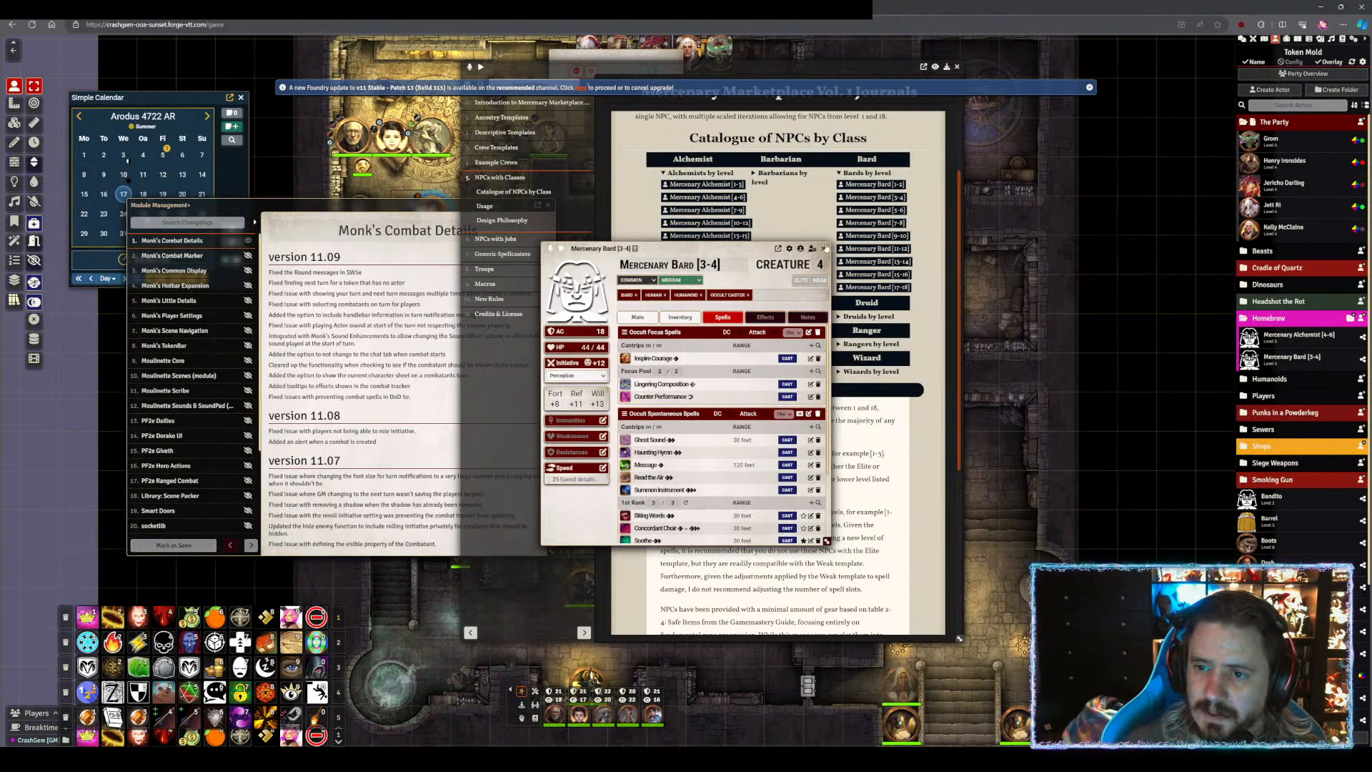
key(Escape)
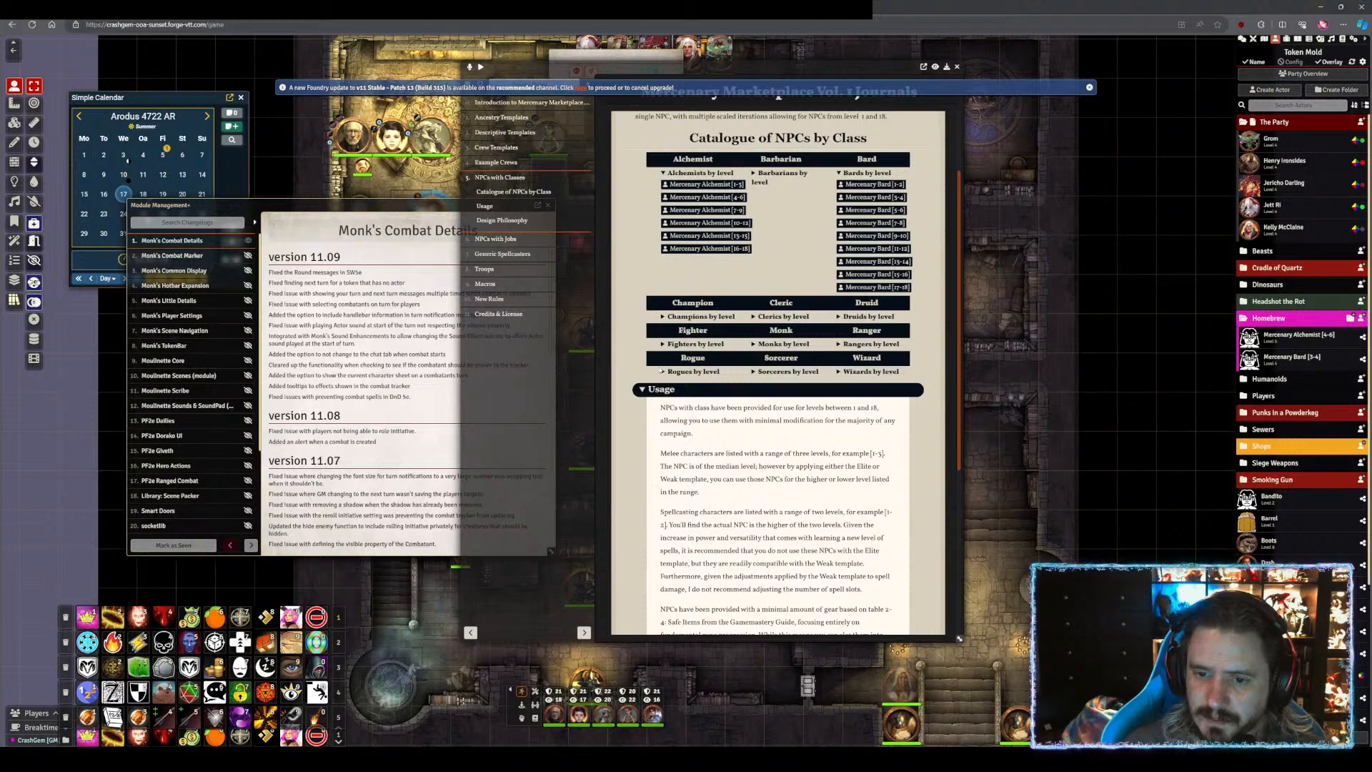
- Import Mercenary Rogue [4-6] from the Rogues by level list into the Homebrew folder and open its sheet
click(662, 372)
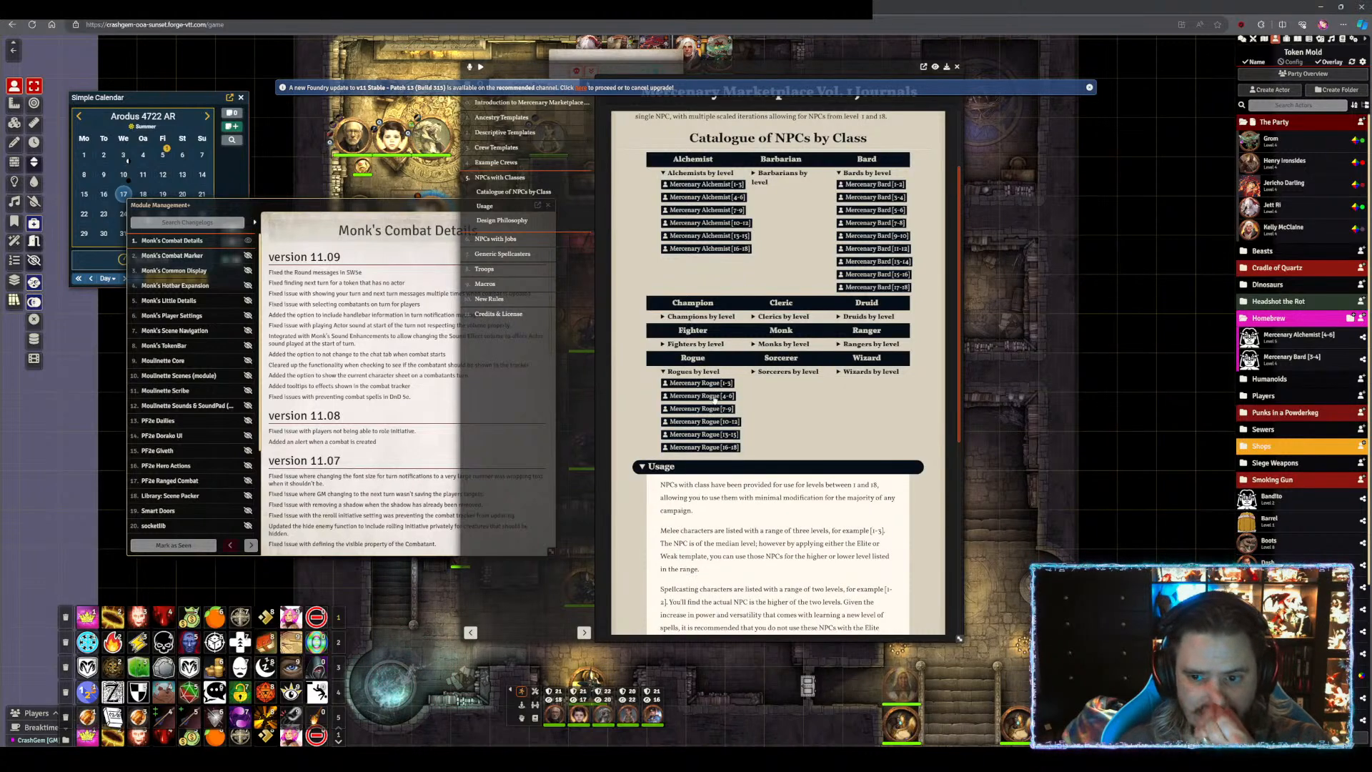
drag(714, 396, 1292, 363)
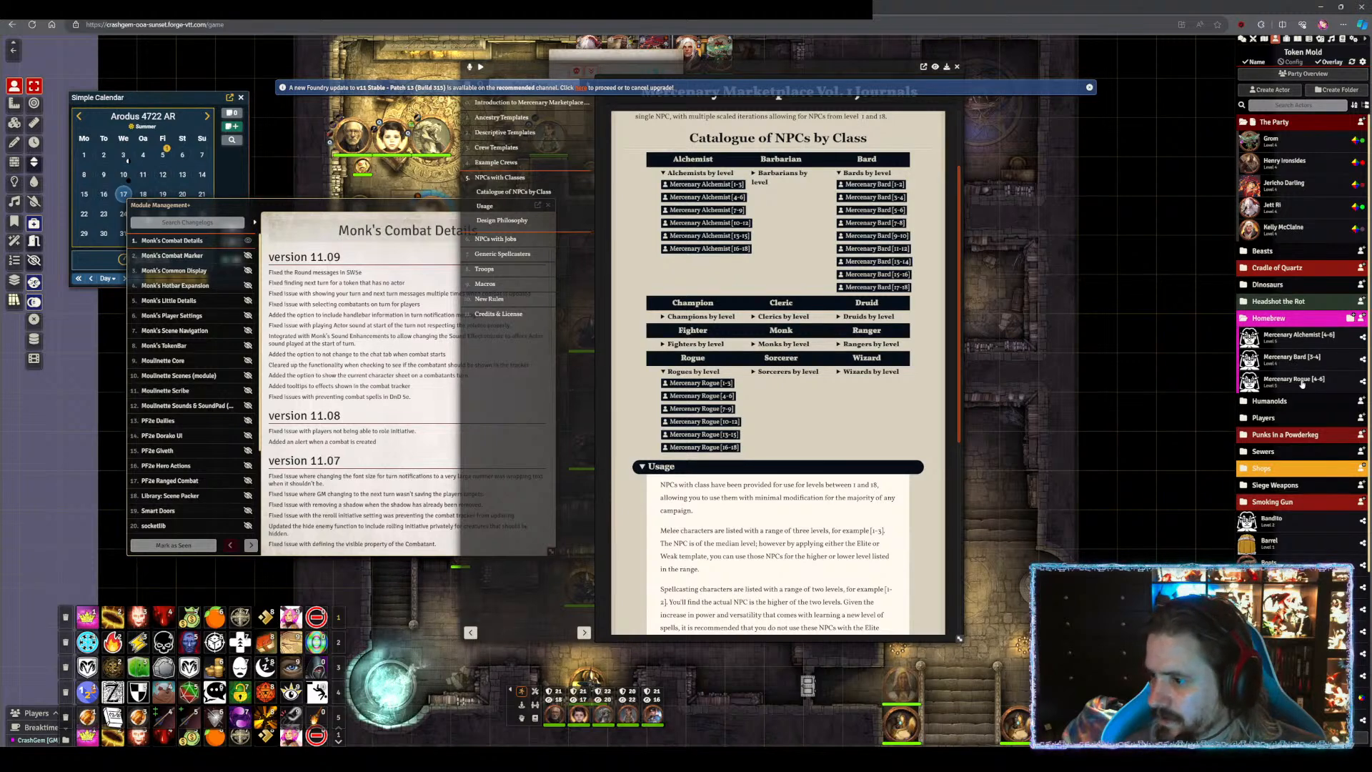
click(1301, 384)
- Review the Mercenary Rogue's attacks, Arterial Slice and Mobile passives and inventory, and close the sheet
scroll(688, 410, down, 3)
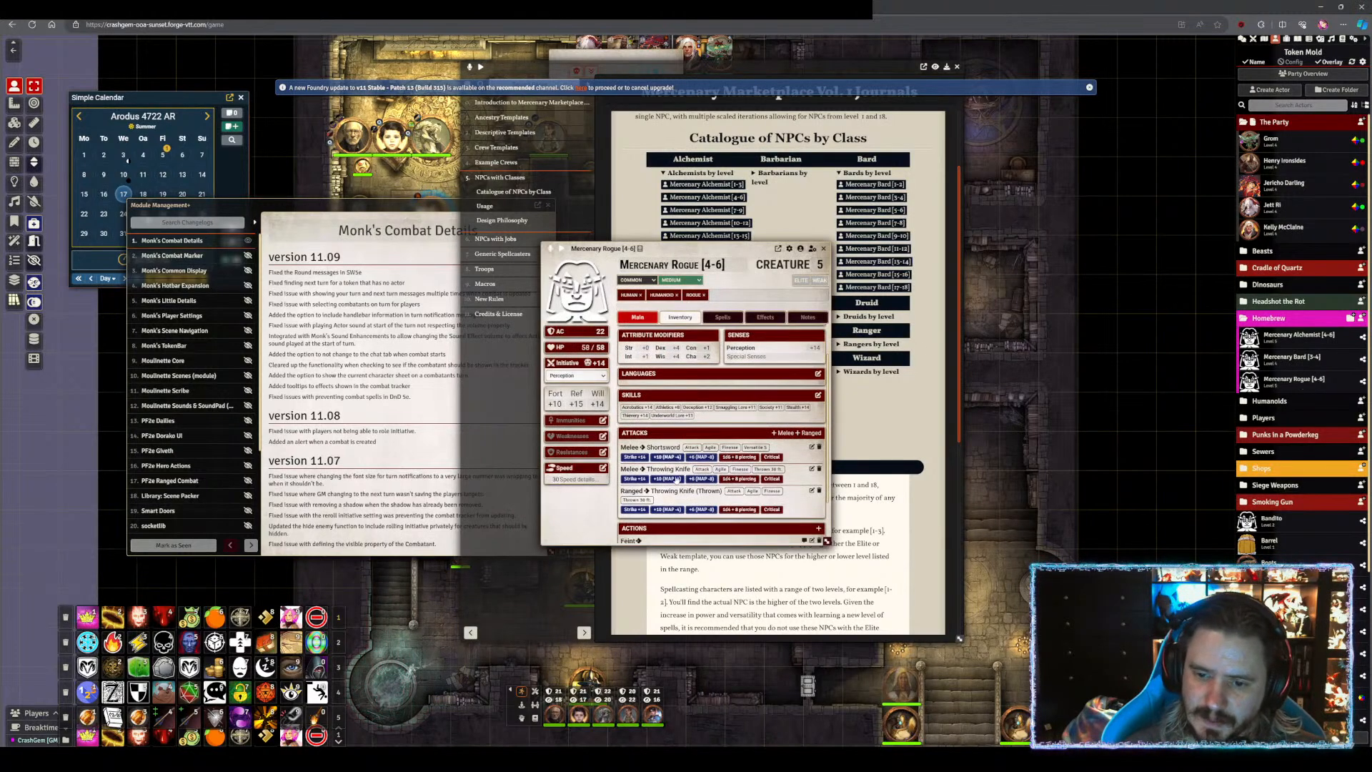
scroll(656, 448, down, 1)
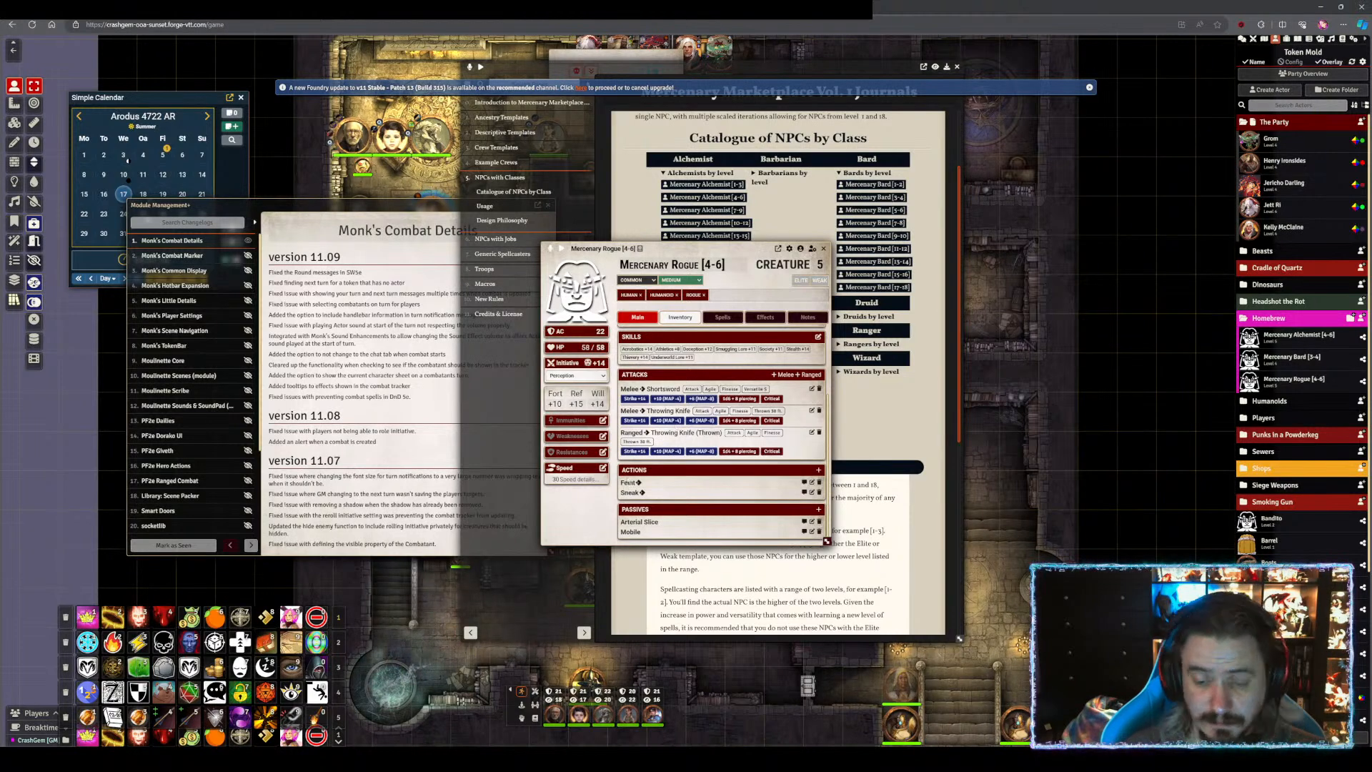
click(645, 522)
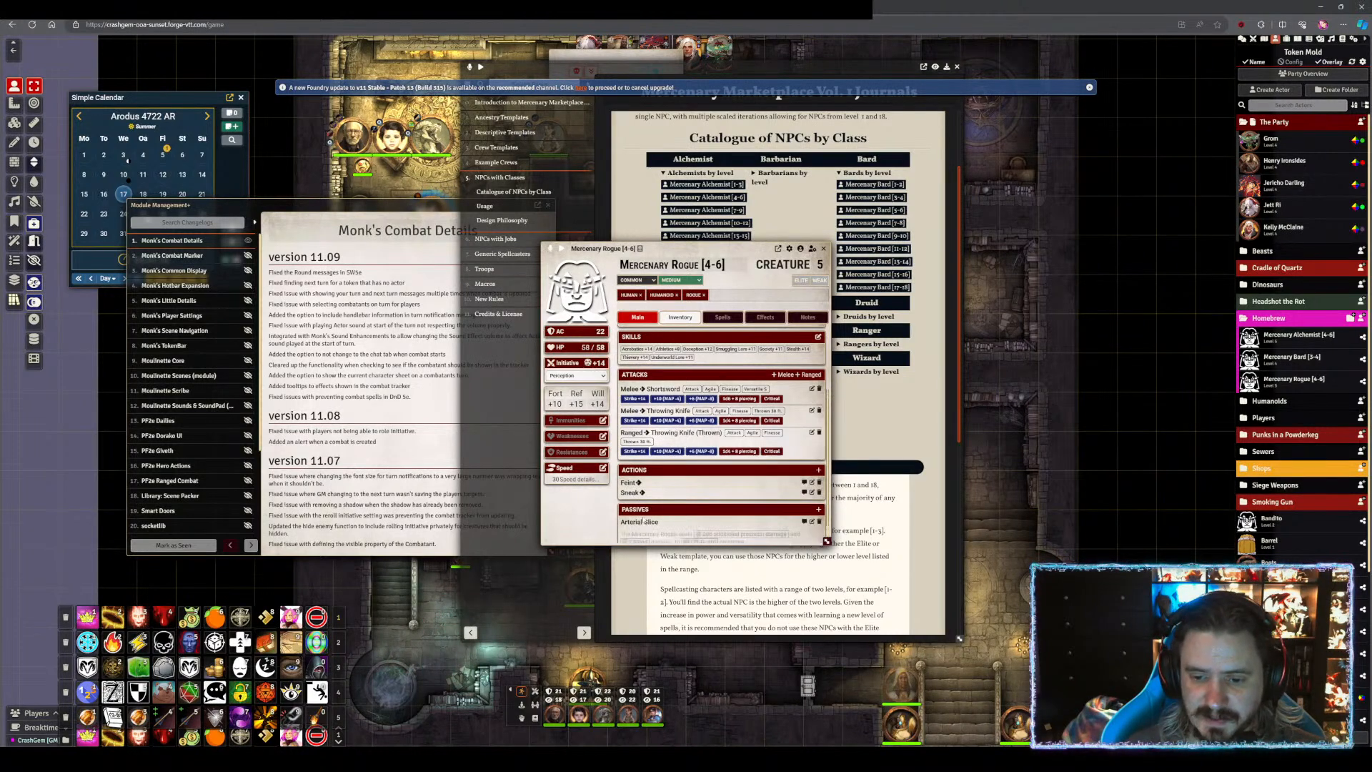
scroll(645, 522, down, 2)
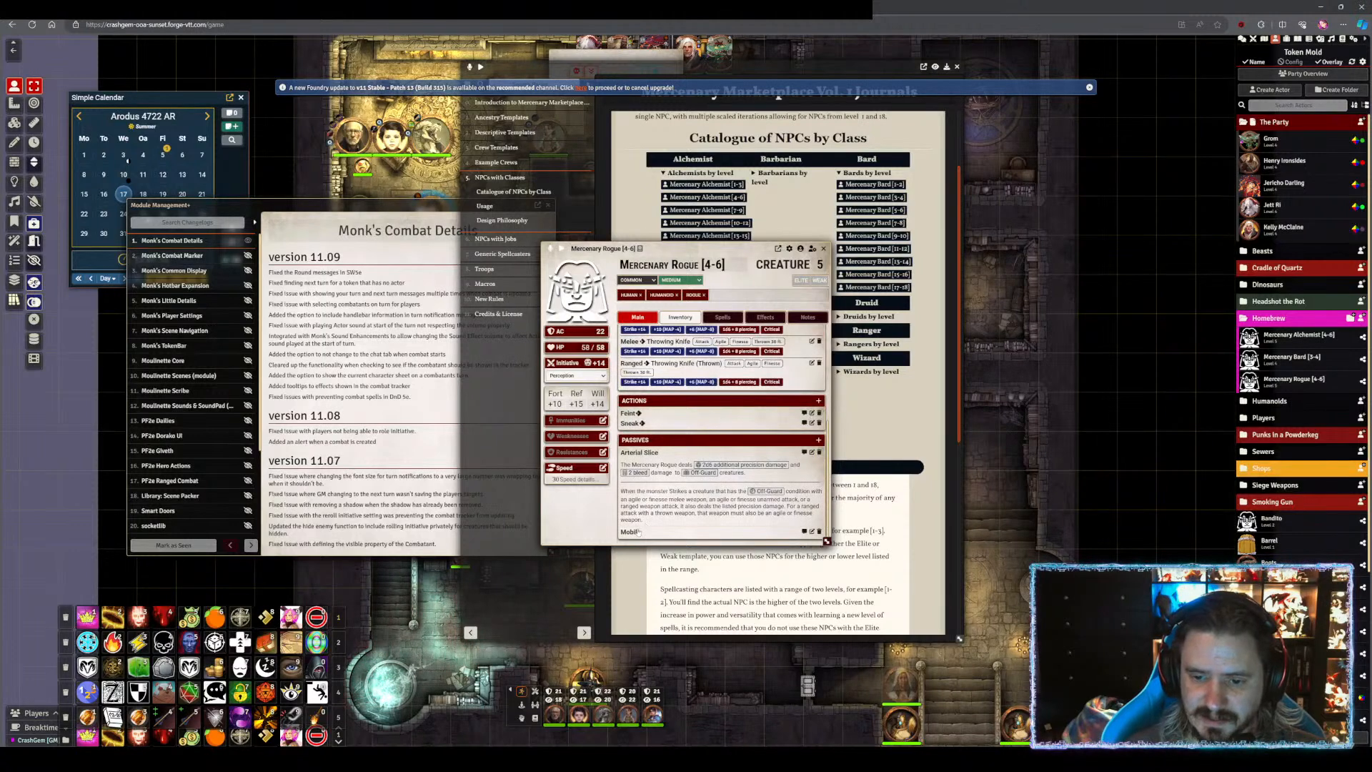
click(635, 532)
scroll(643, 514, down, 1)
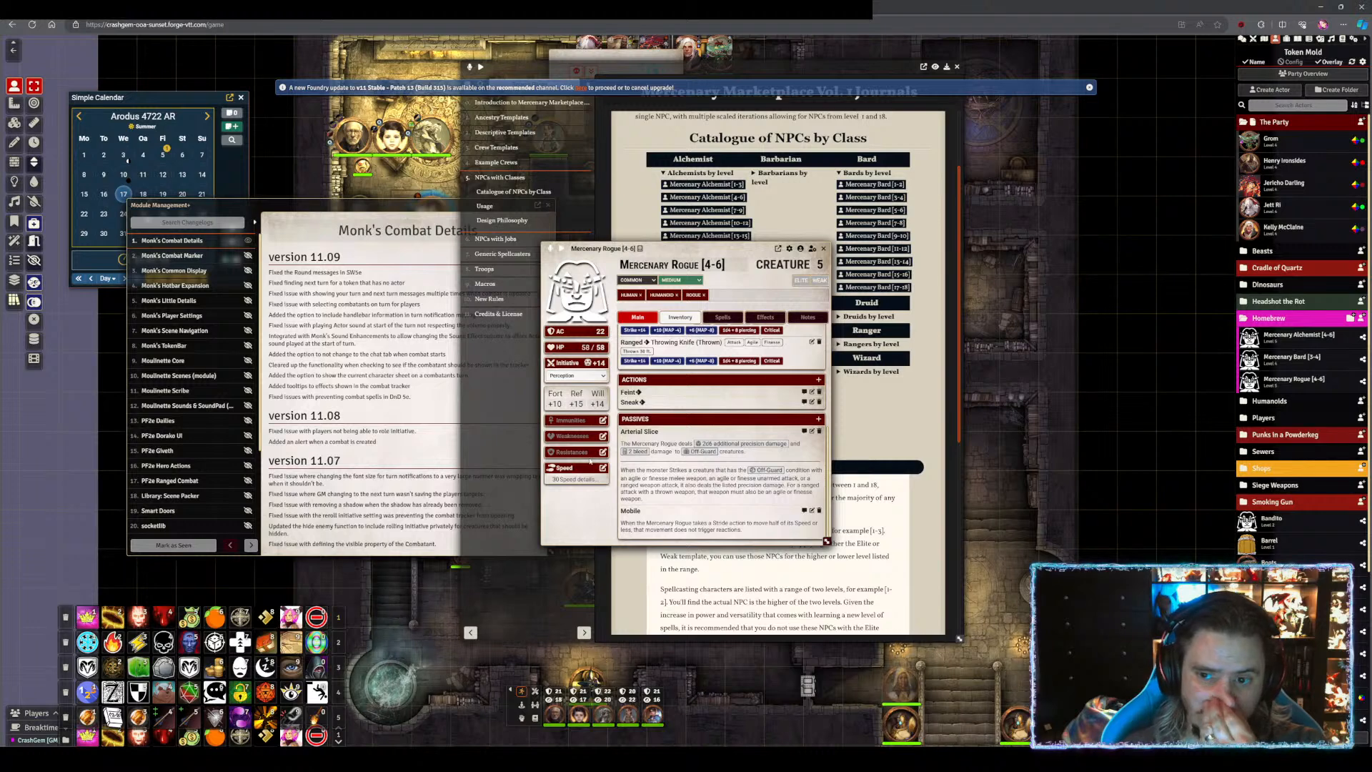
click(680, 316)
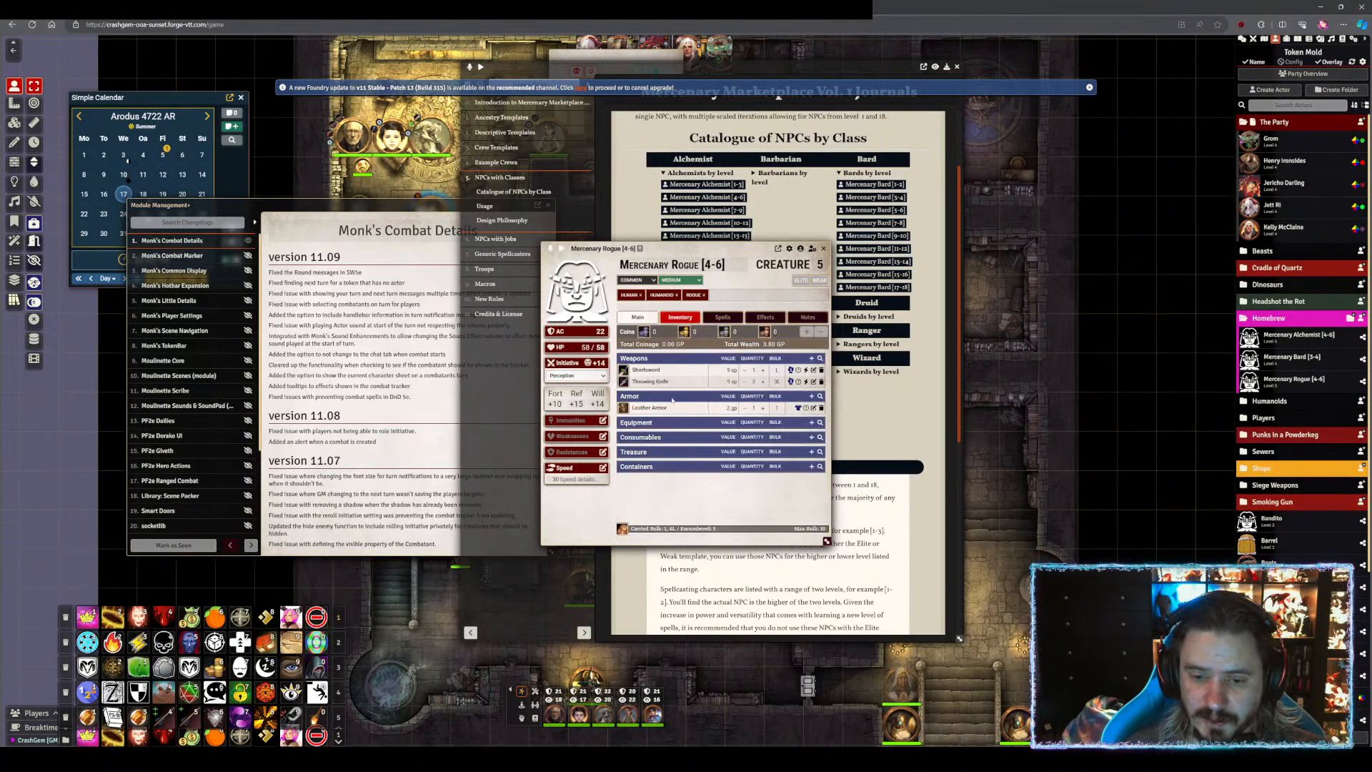
click(823, 248)
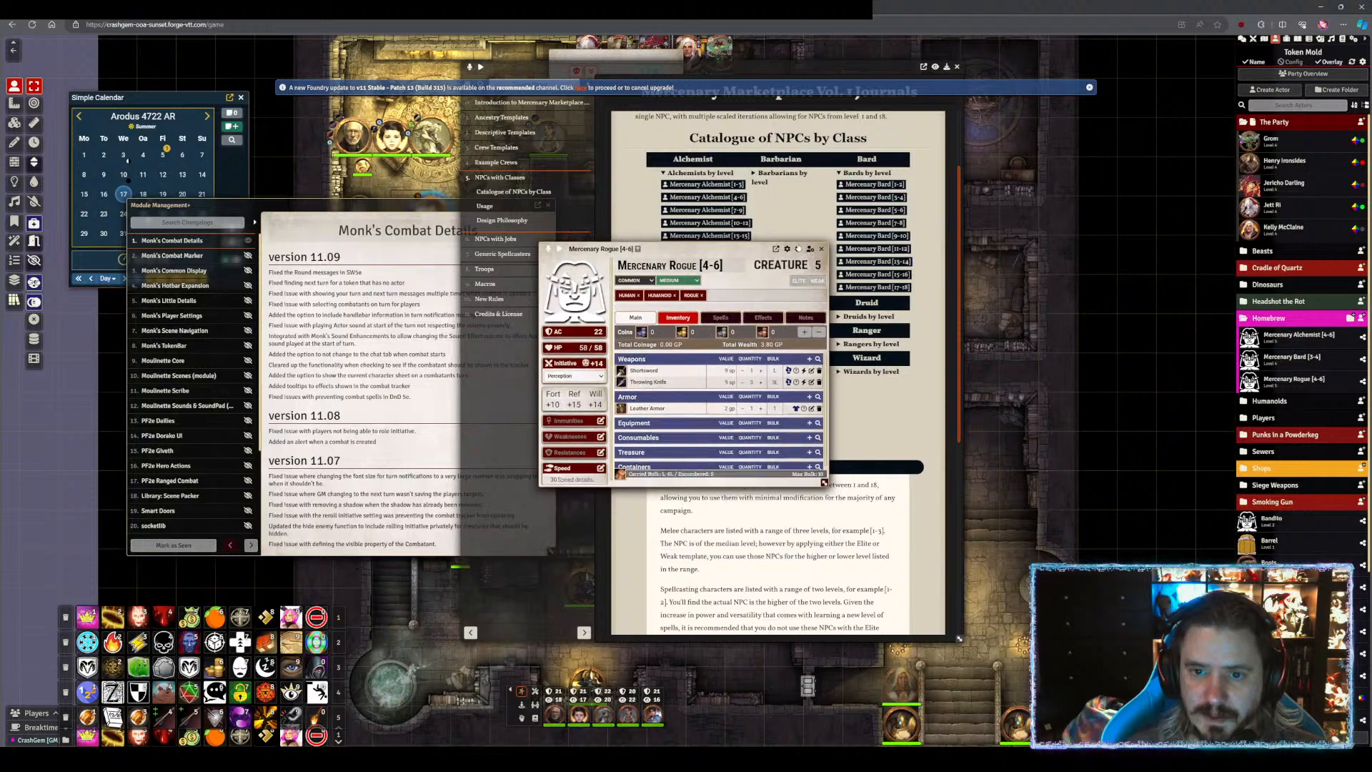
scroll(723, 272, up, 2)
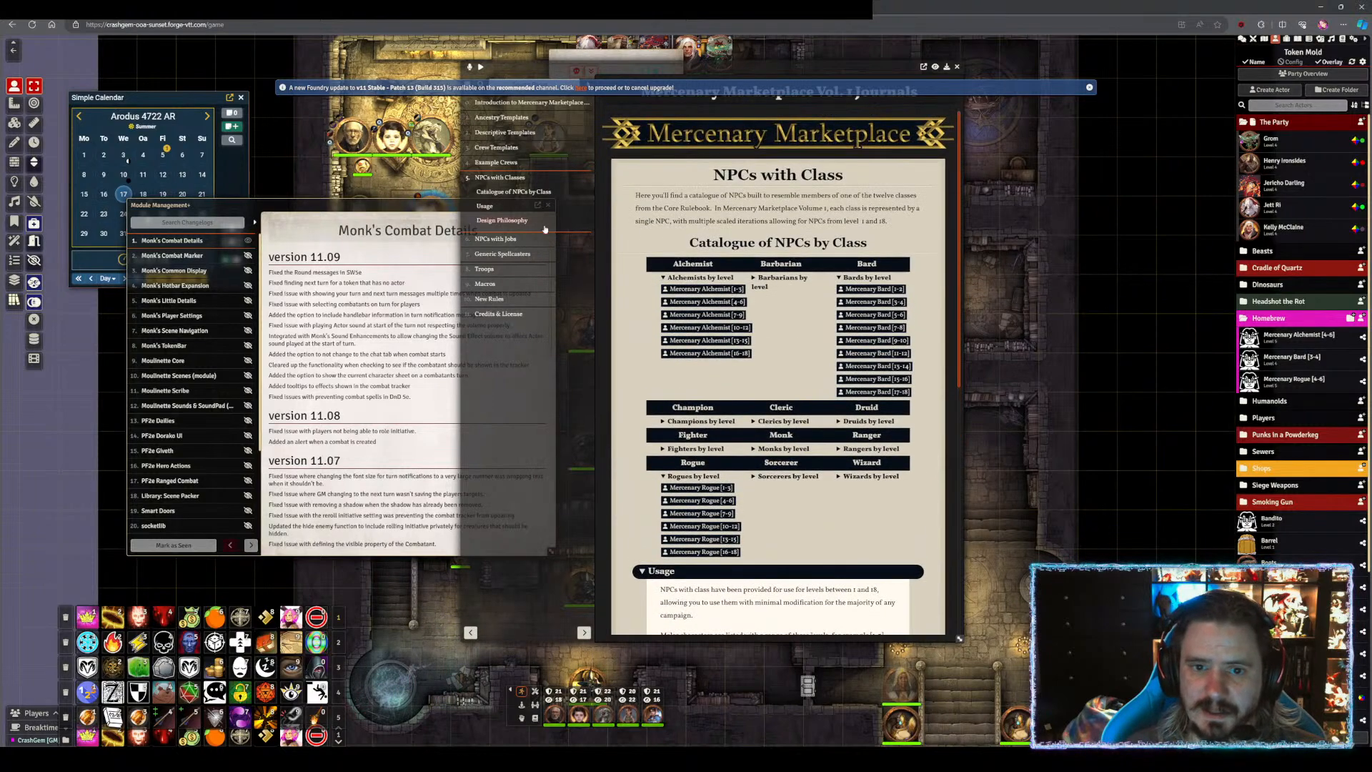
- Import Enforcer [4-6] from the NPCs with Jobs page's Bruiser catalogue into the Homebrew folder and open its sheet
click(500, 239)
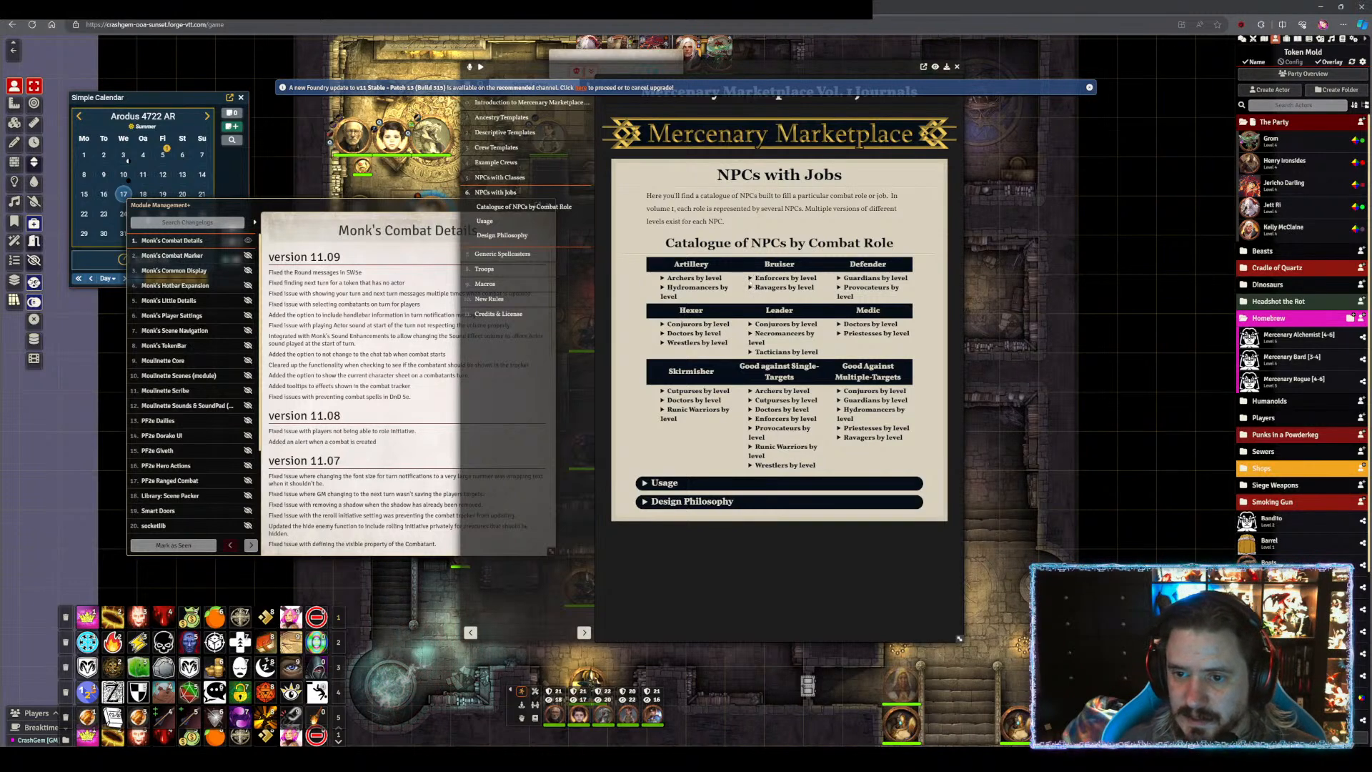
click(750, 278)
drag(778, 302, 1282, 322)
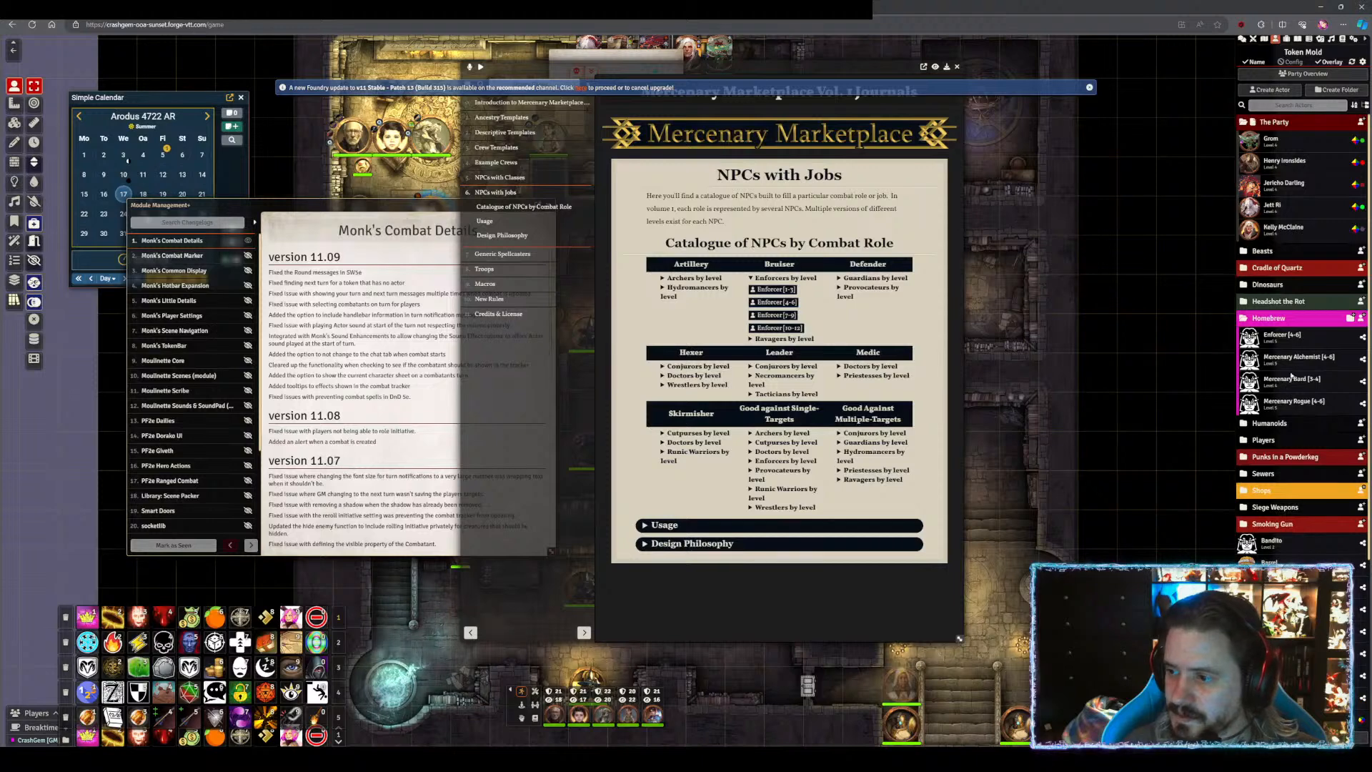
click(1284, 335)
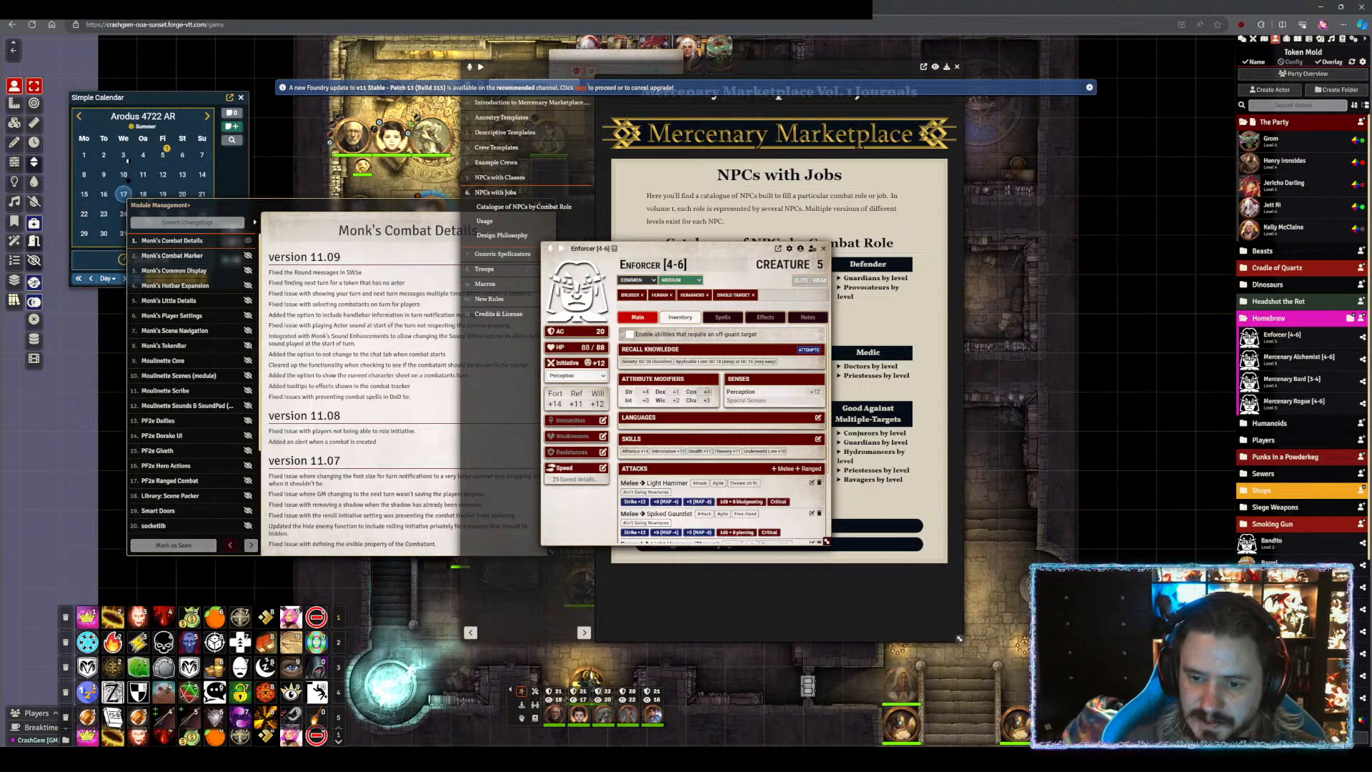
- Read the Enforcer's attacks, Ain't Going Nowheres and Demoralize actions, and Sneak Attack and Brutal Blows passives, and close the sheet
scroll(797, 407, down, 2)
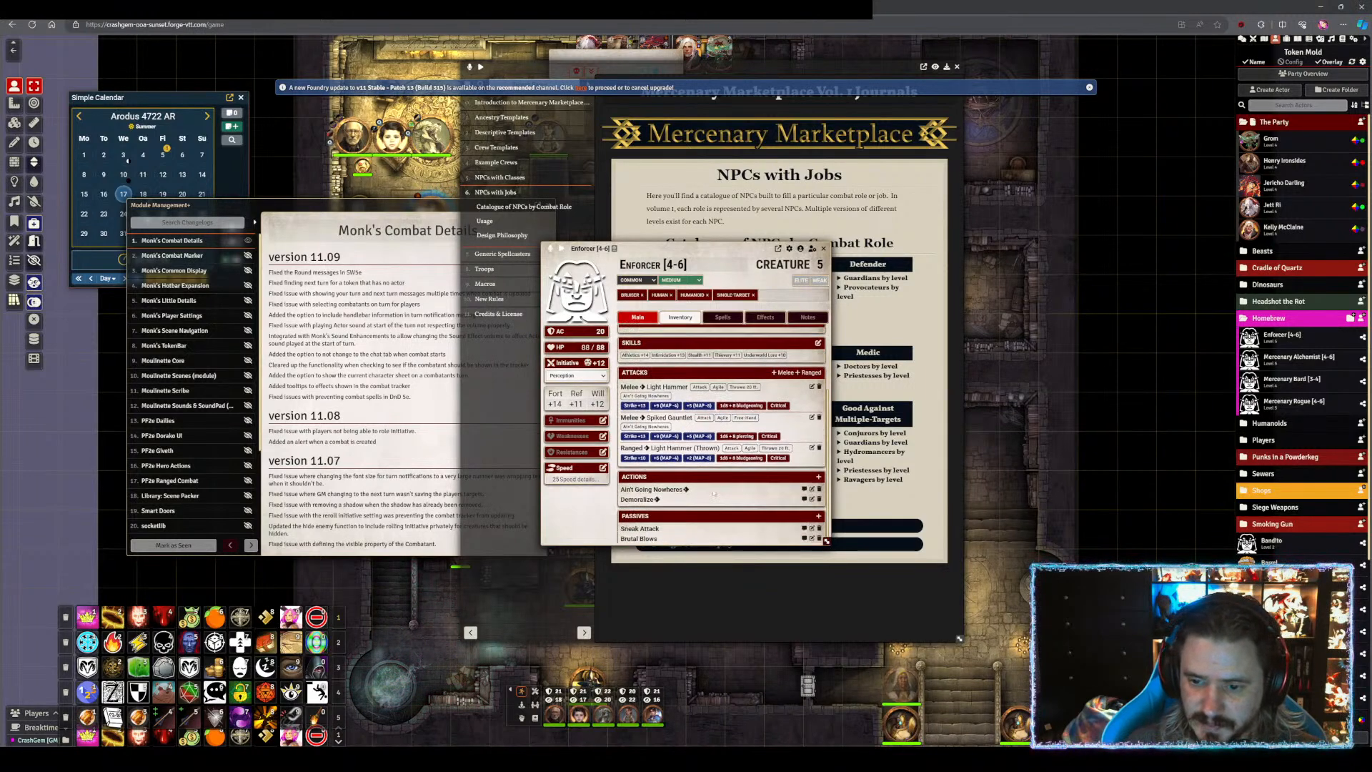
scroll(765, 470, down, 1)
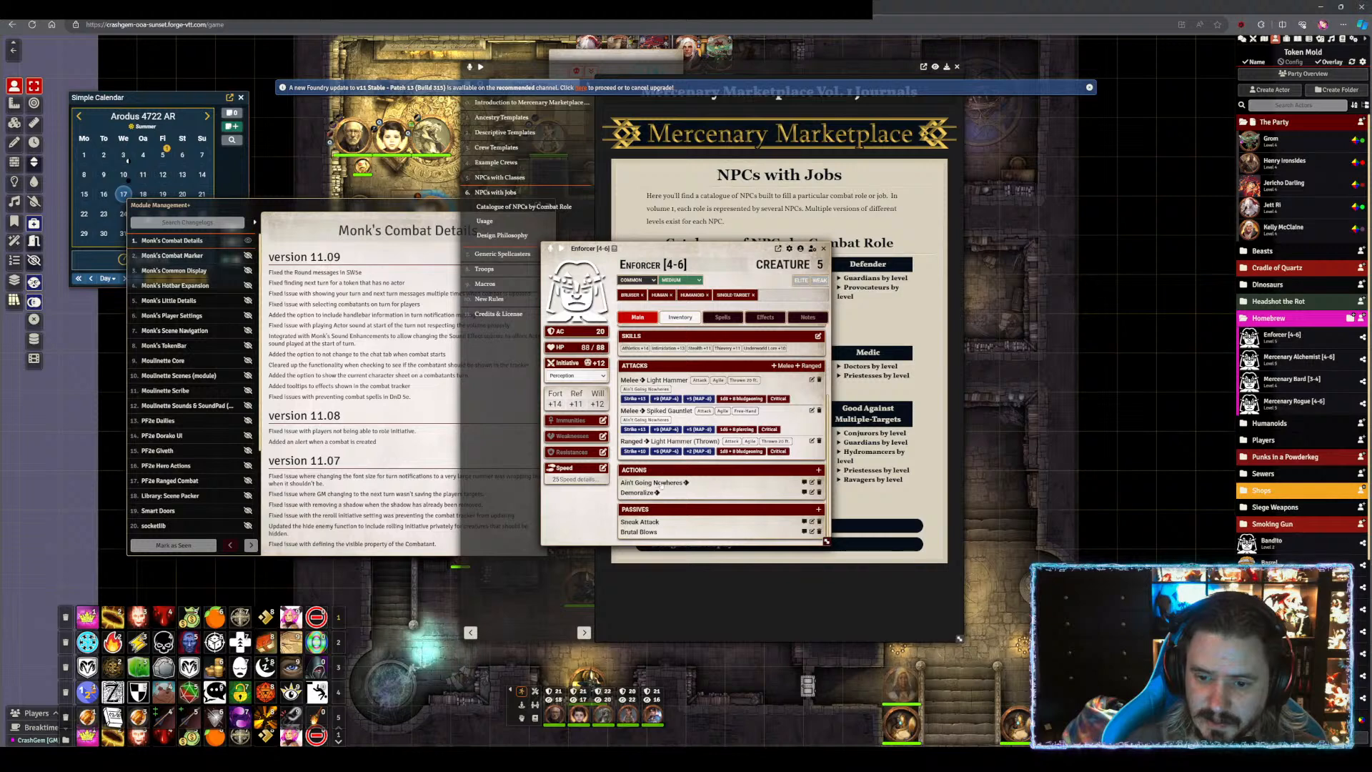
click(661, 483)
scroll(713, 508, down, 1)
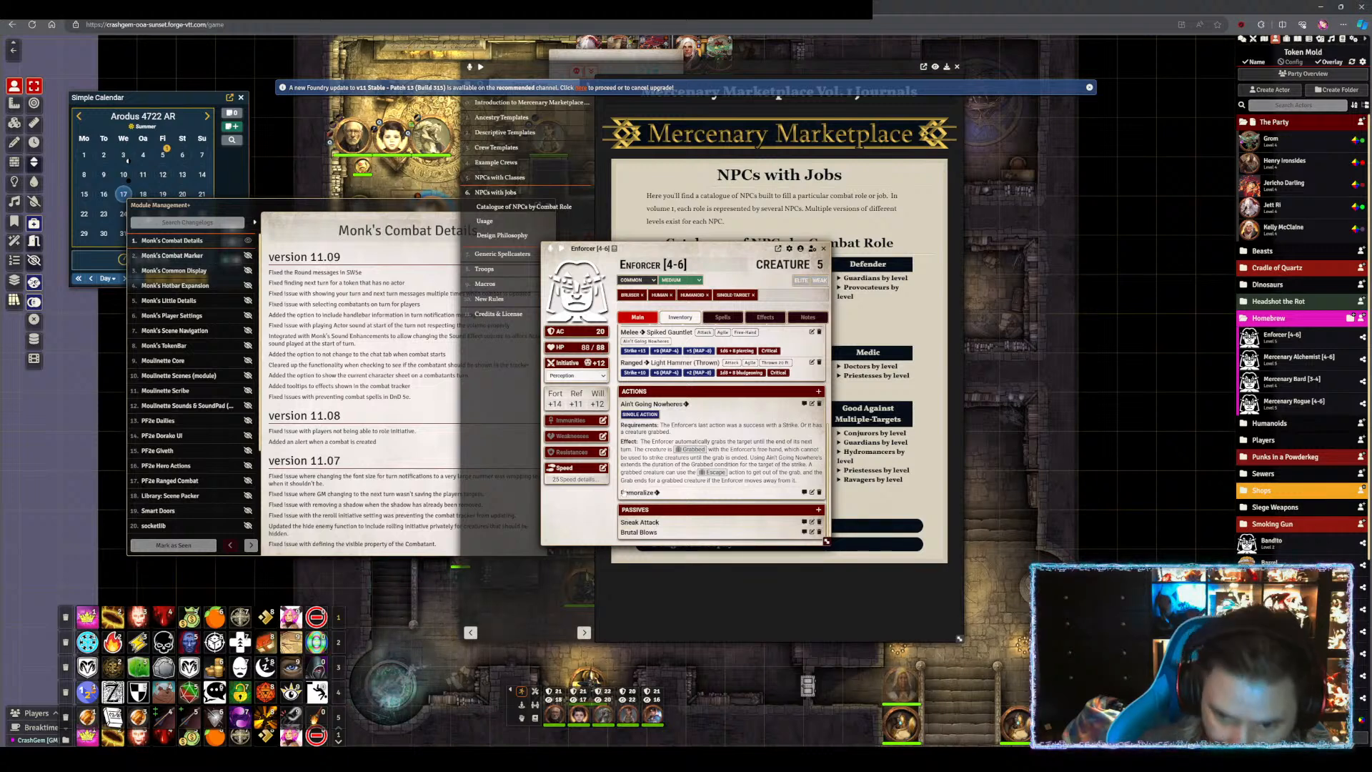
click(642, 493)
scroll(672, 482, down, 2)
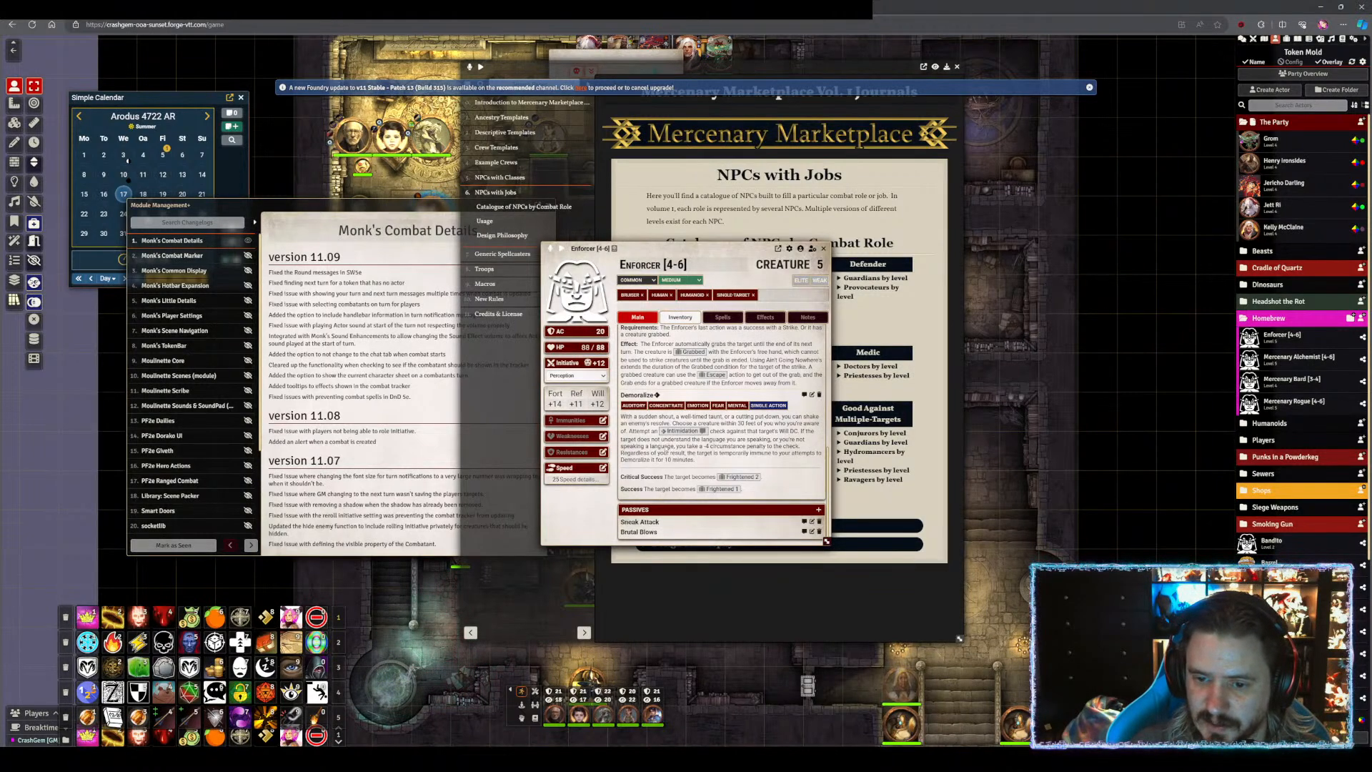
click(638, 522)
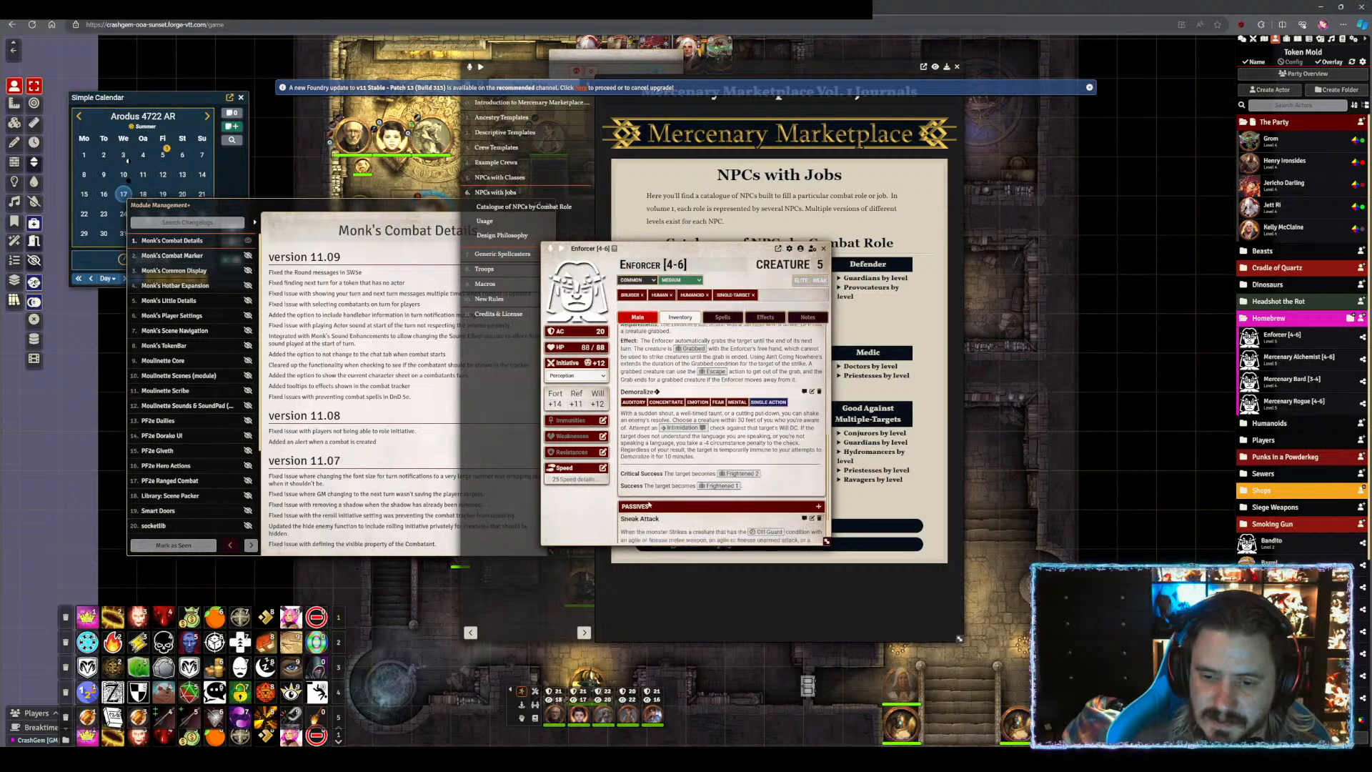
scroll(637, 525, down, 1)
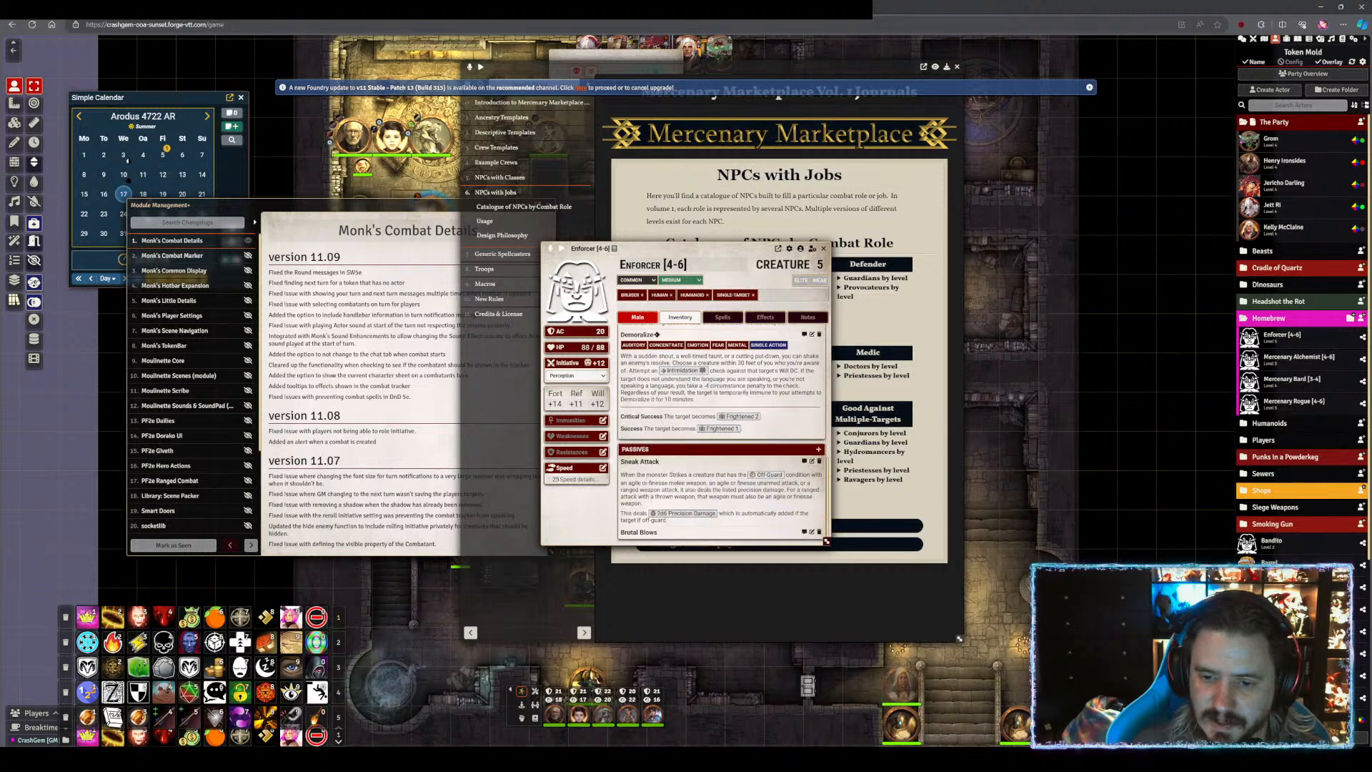
click(638, 532)
scroll(698, 540, down, 1)
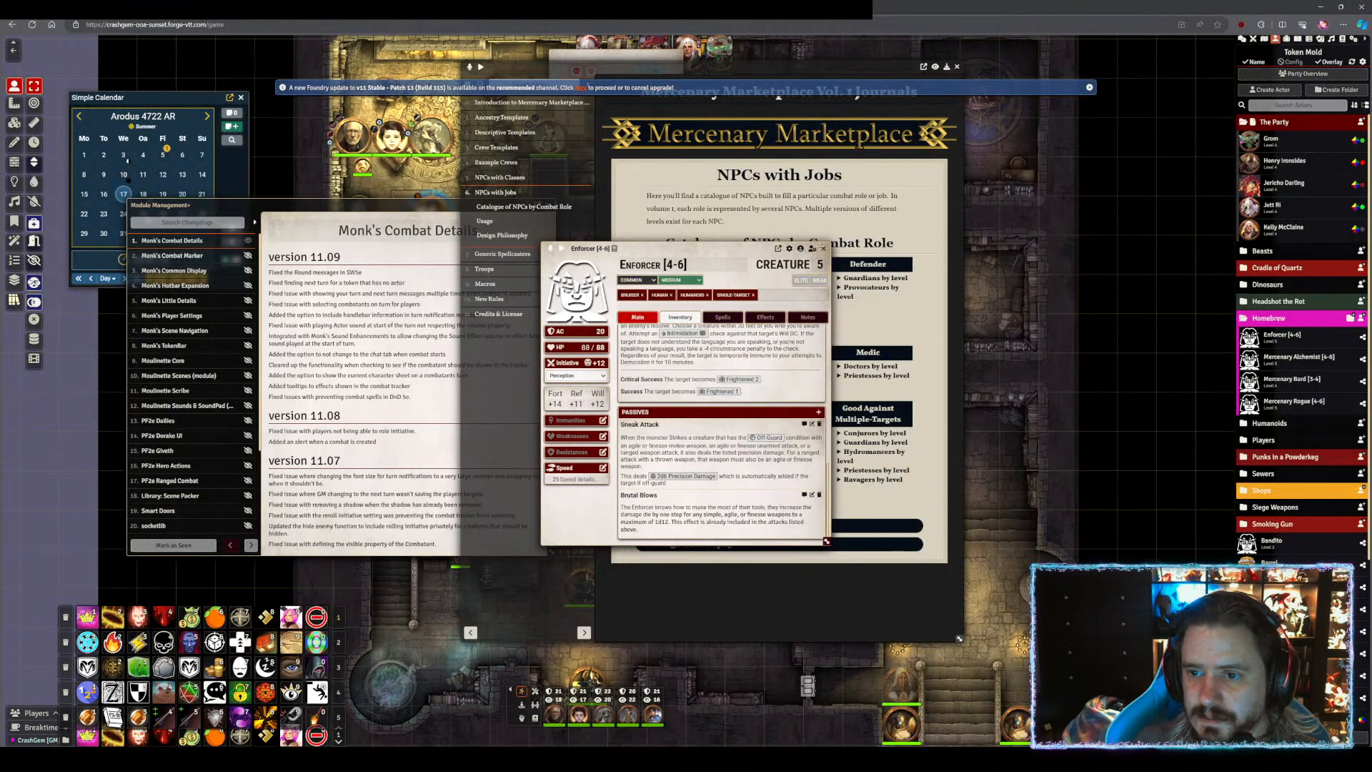
click(824, 248)
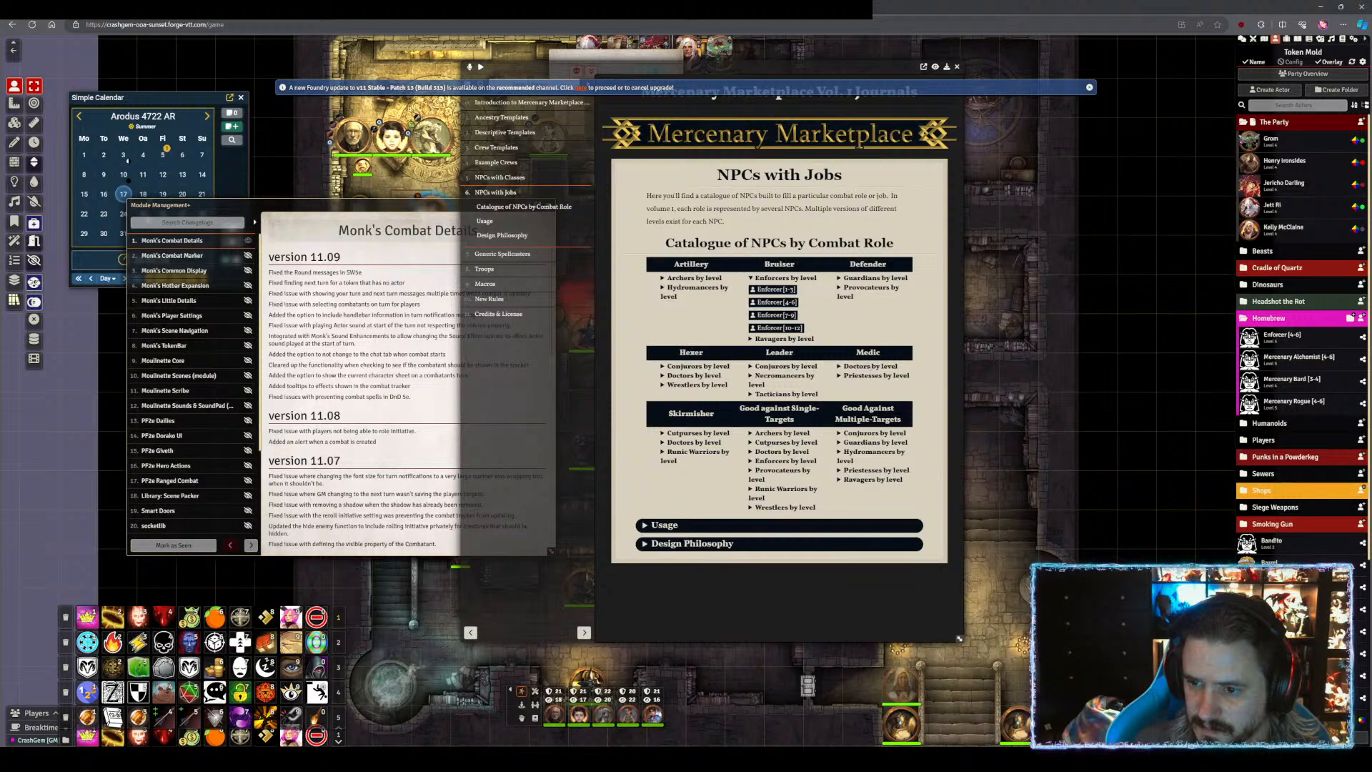
- Import Doctor [4-6] from the Medic role's Doctors by level list into the Homebrew folder, and skim the page's Usage section
click(844, 366)
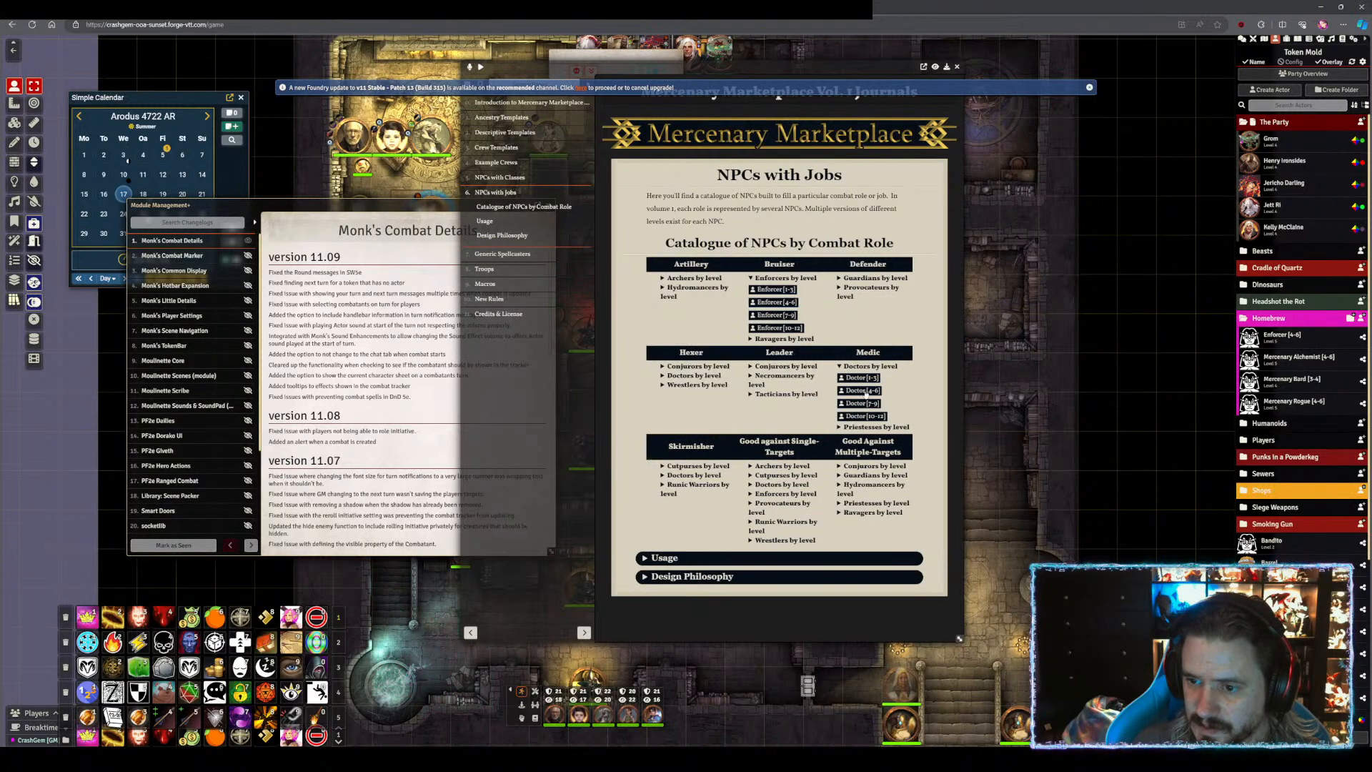
drag(863, 390, 1278, 368)
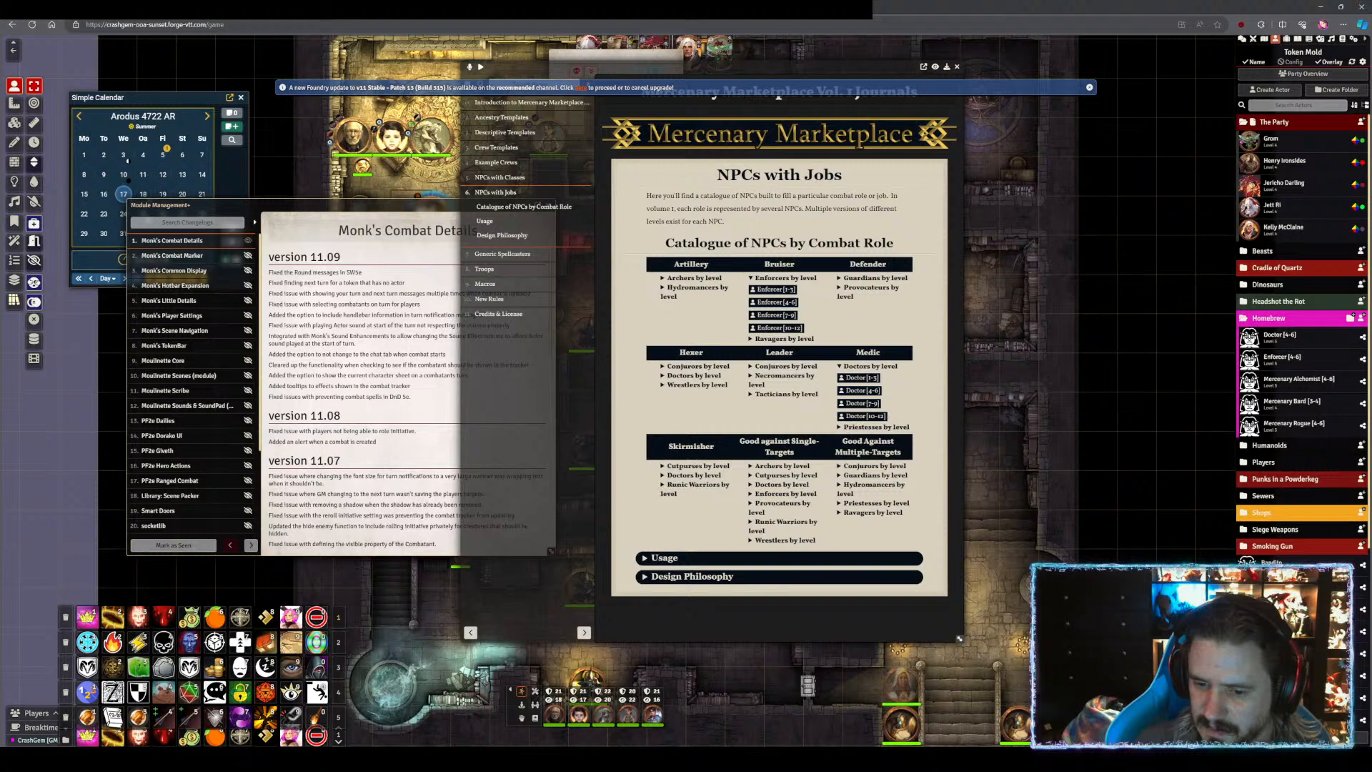
click(664, 557)
scroll(701, 531, down, 10)
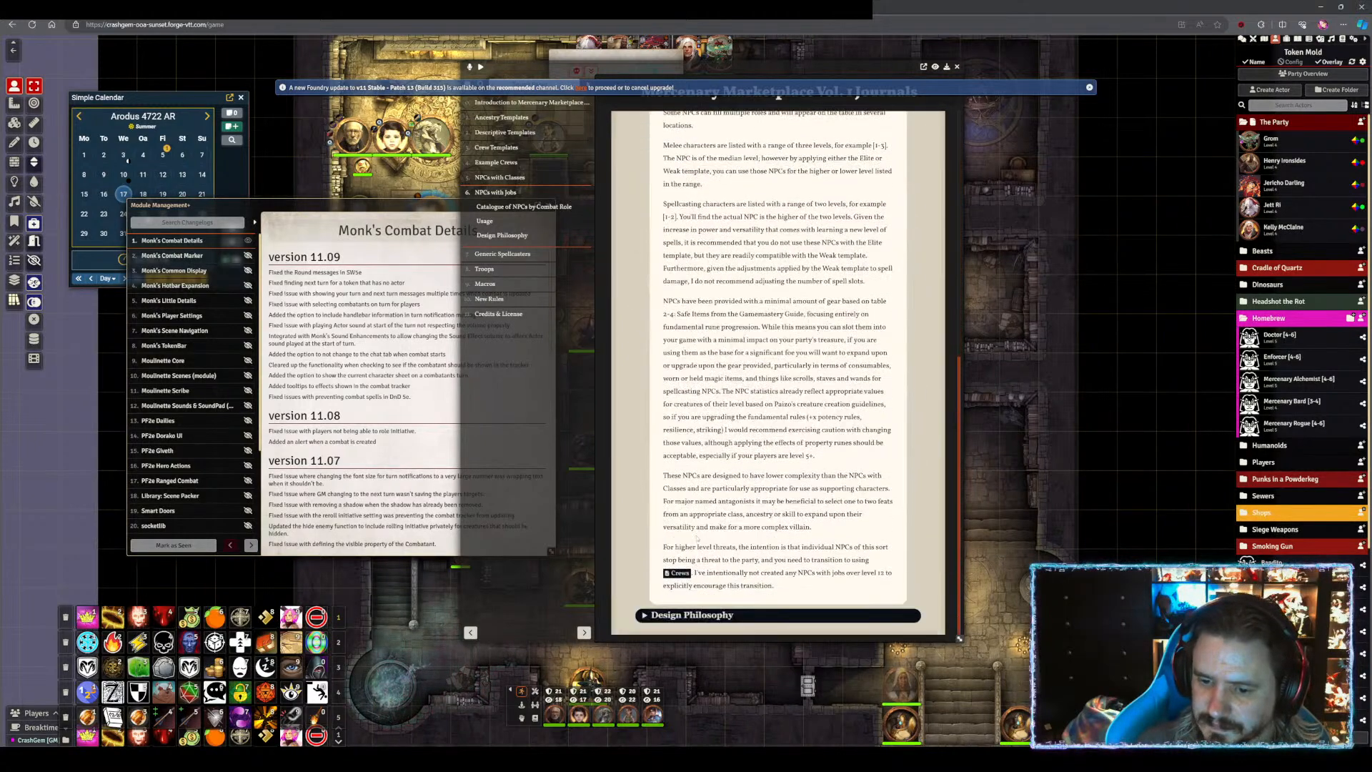
scroll(701, 531, up, 10)
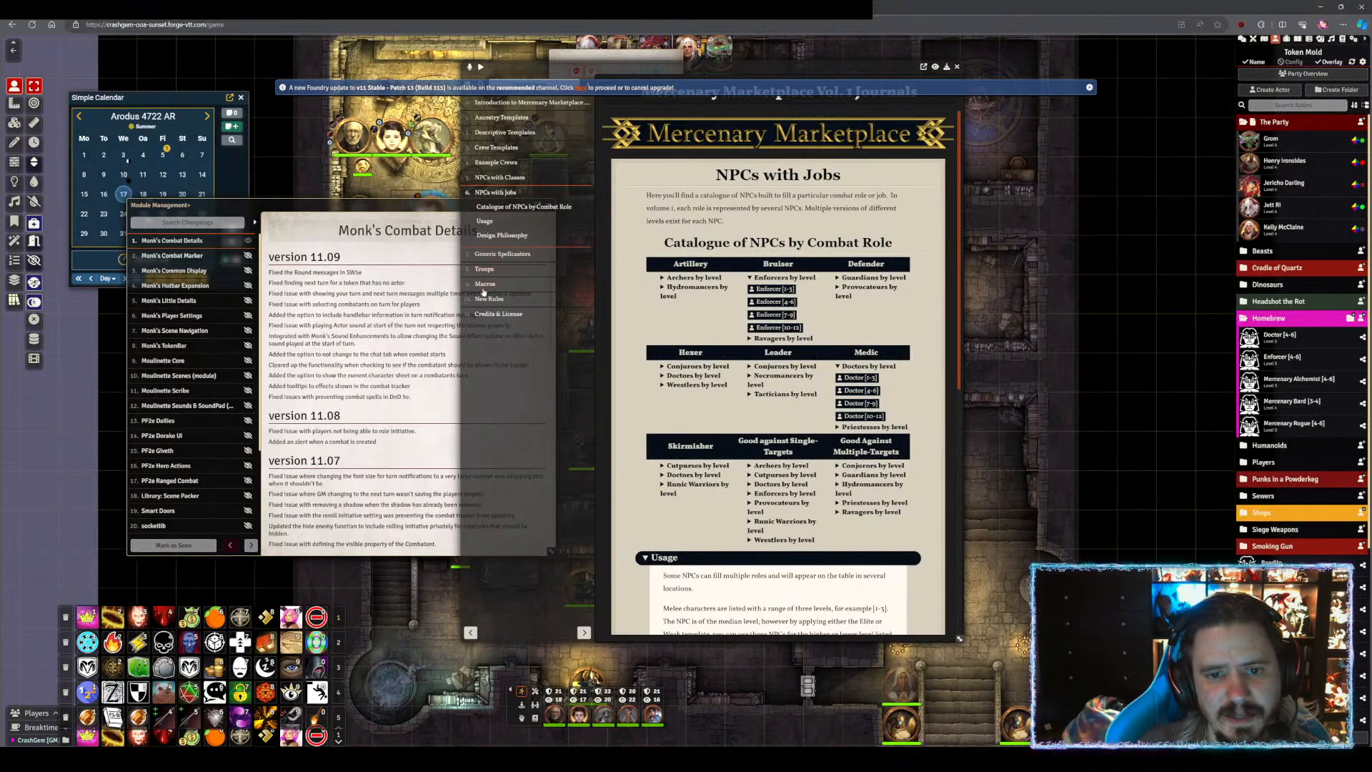
- Show the Ancestry Templates page, duplicate Doctor [4-6] in the Homebrew folder, and place the duplicate's open sheet beside the journal
click(517, 118)
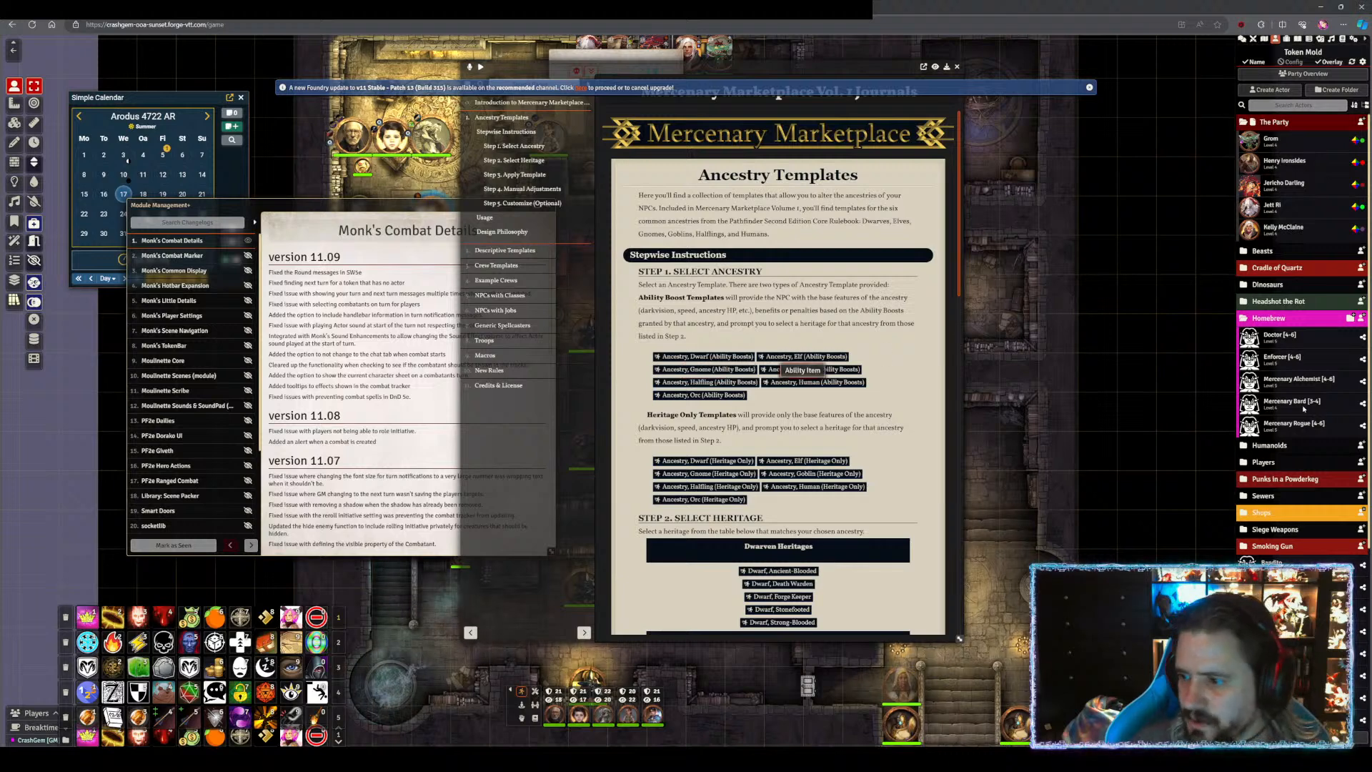
right_click(1274, 337)
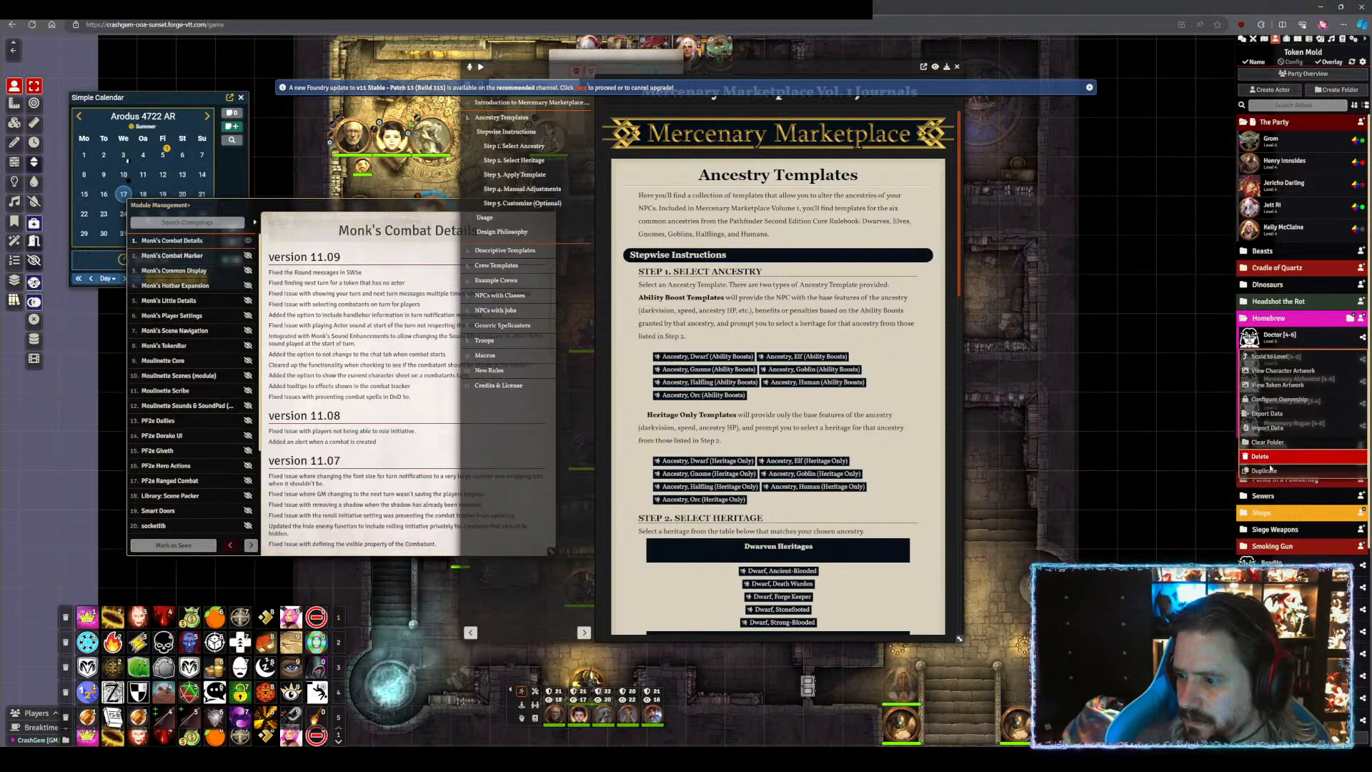
click(1265, 470)
click(1284, 361)
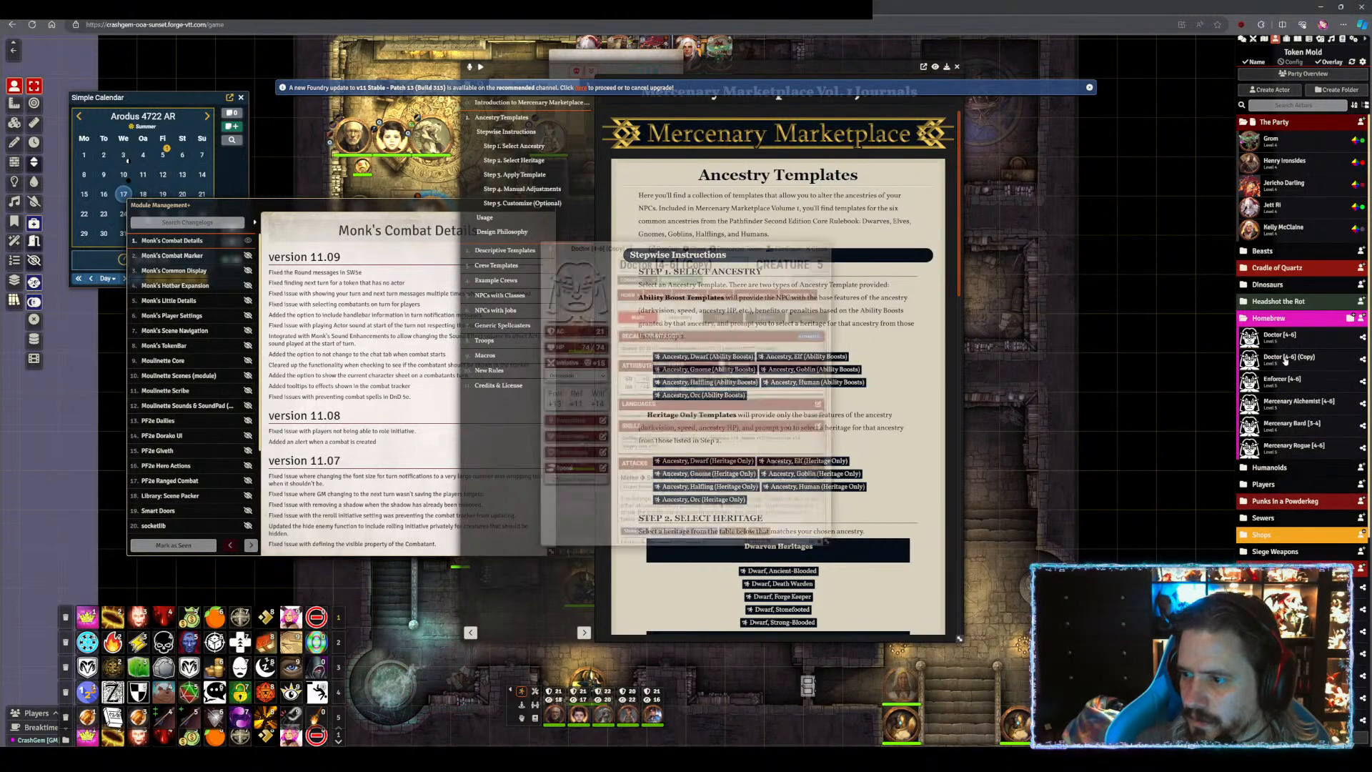
drag(643, 250, 235, 182)
- Apply the Ancestry, Dwarf (Ability Boosts) template to the duplicated Doctor, reading and choosing the Dwarf, Stonefooted heritage, and check its sheet
drag(711, 356, 273, 346)
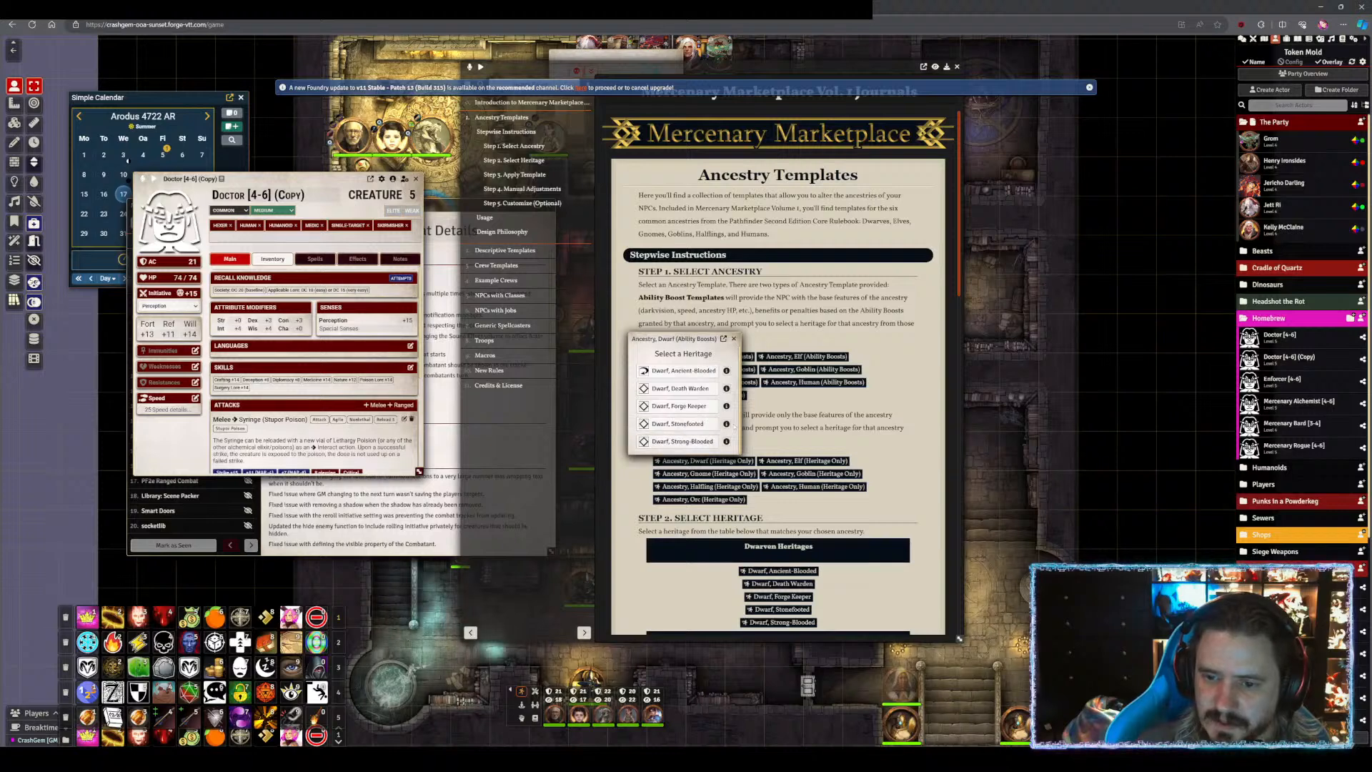
click(726, 423)
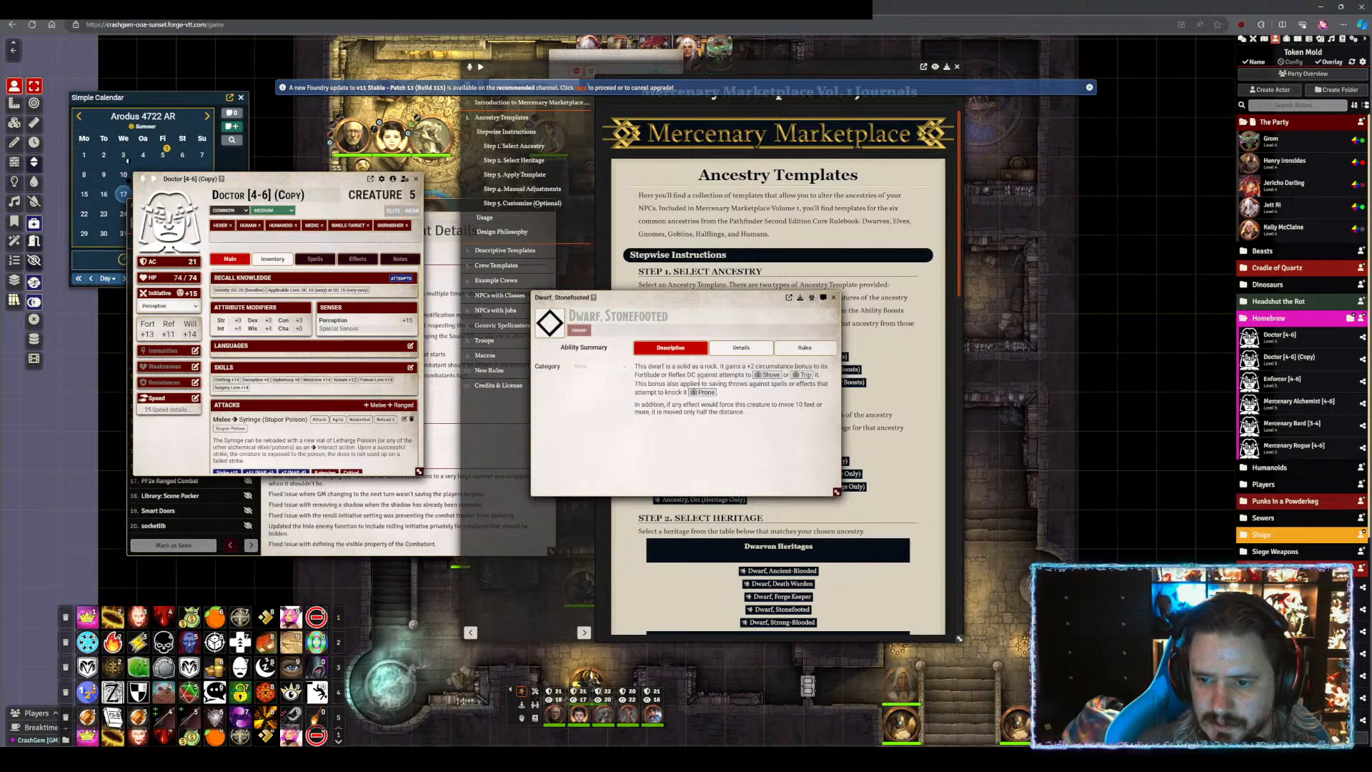
click(834, 297)
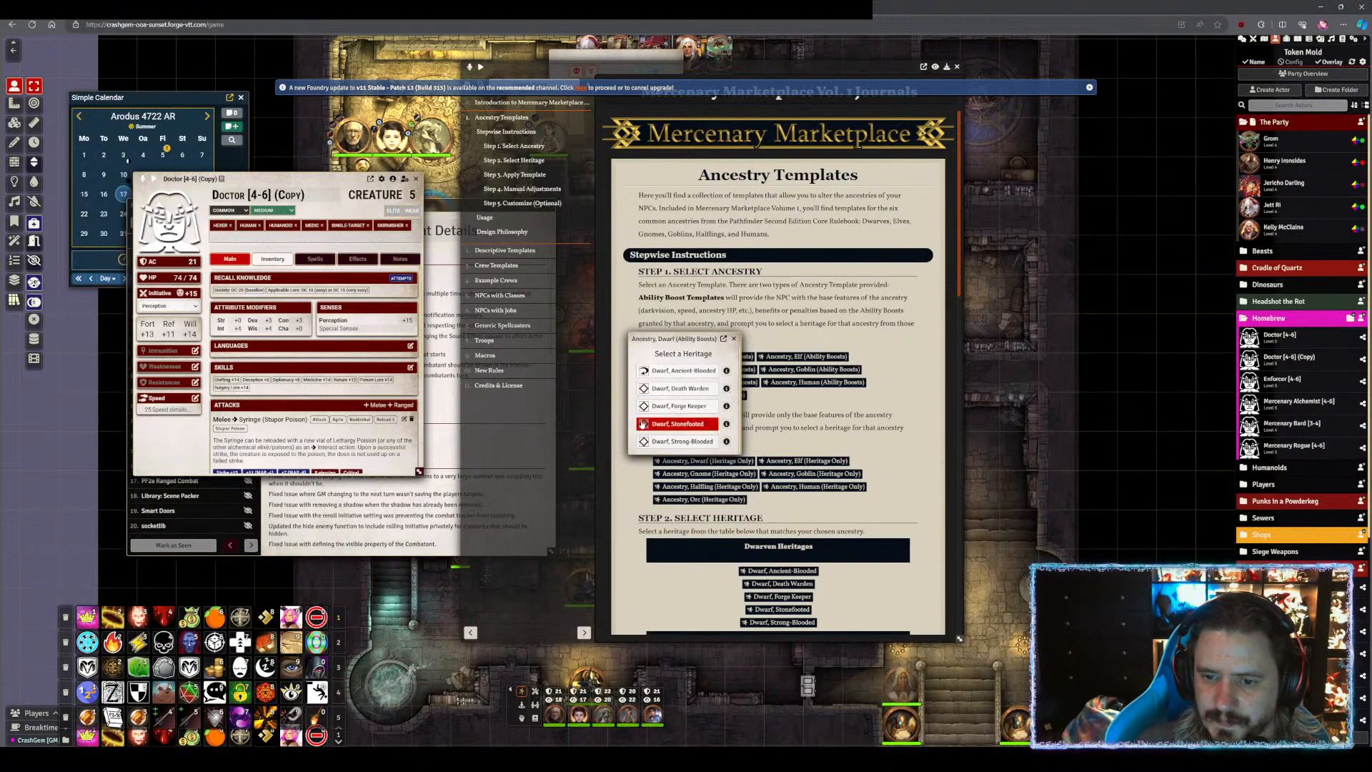
click(682, 425)
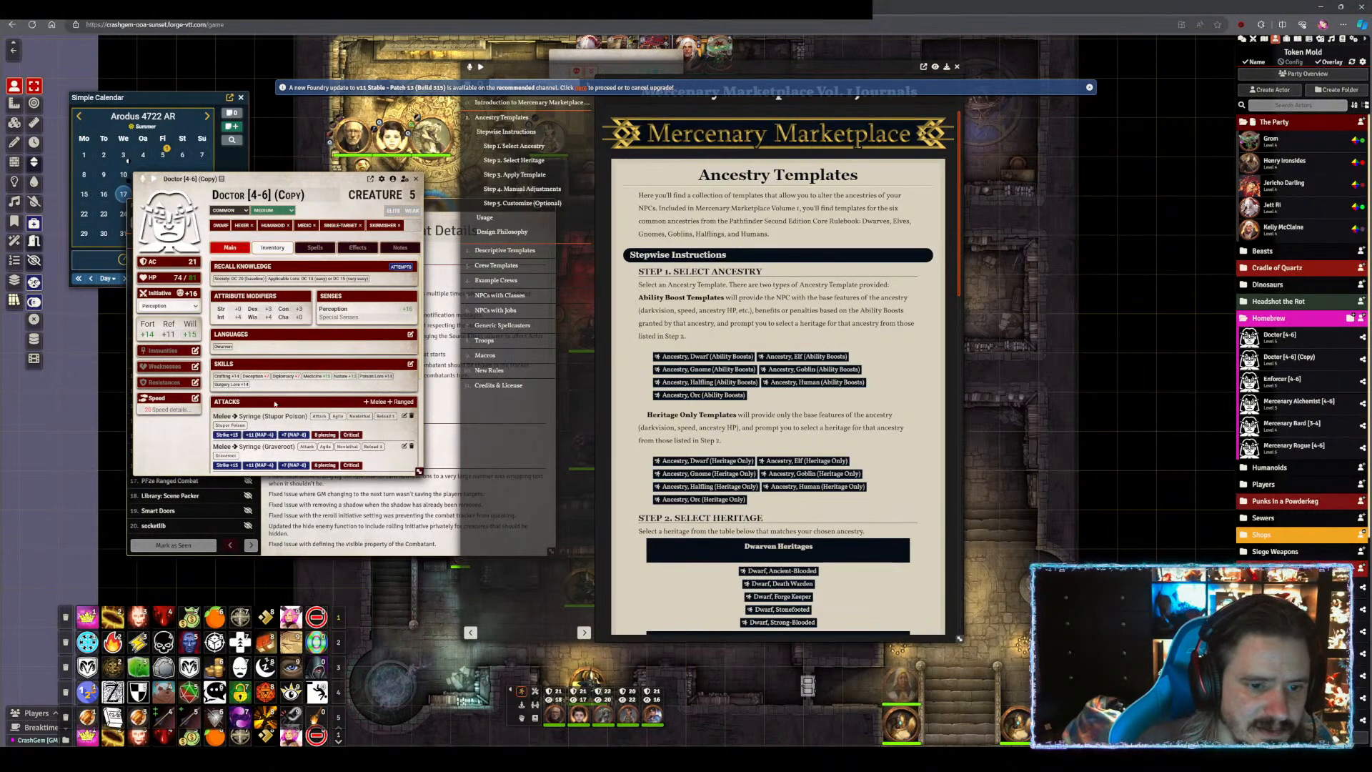
scroll(310, 428, down, 5)
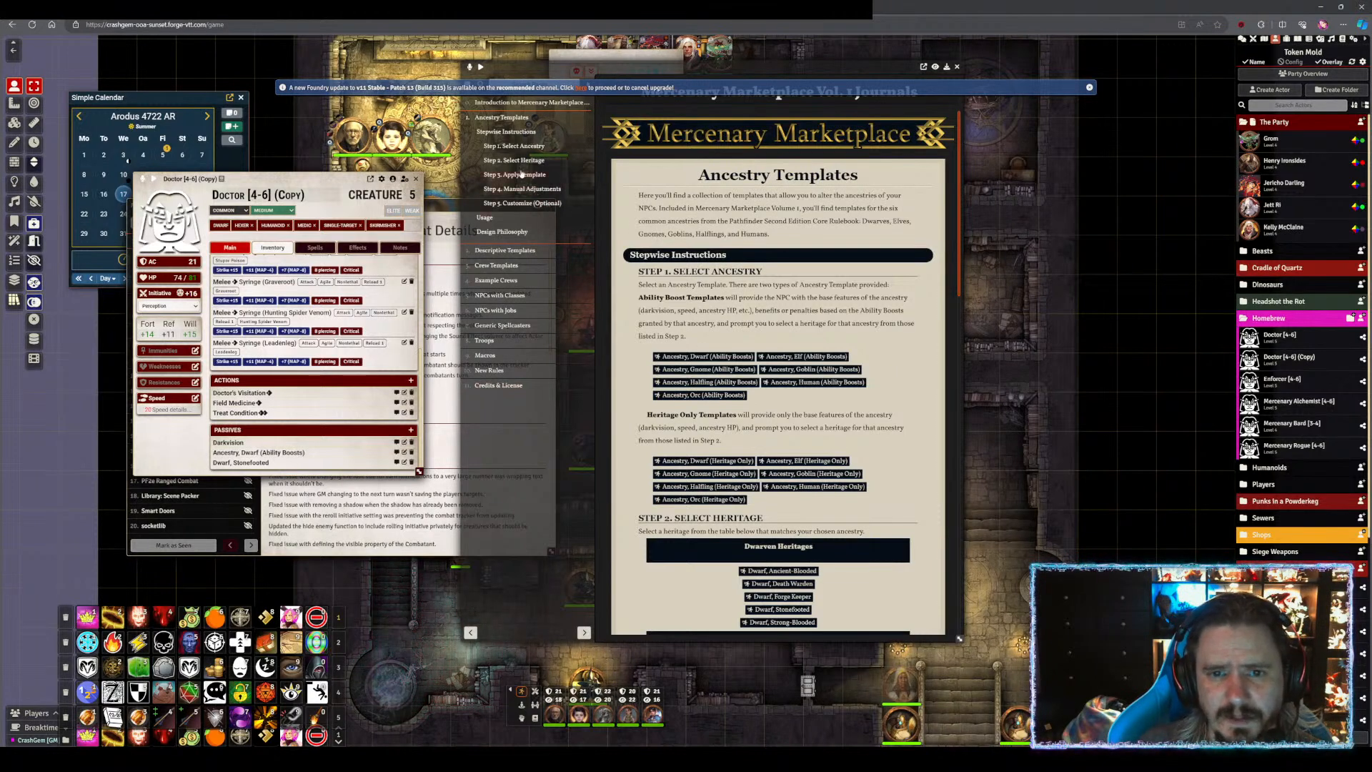
- Skim the heritage tables, and apply the Unlucky Template from the Descriptive Templates page to the duplicated Doctor
scroll(650, 590, down, 1)
scroll(649, 590, down, 10)
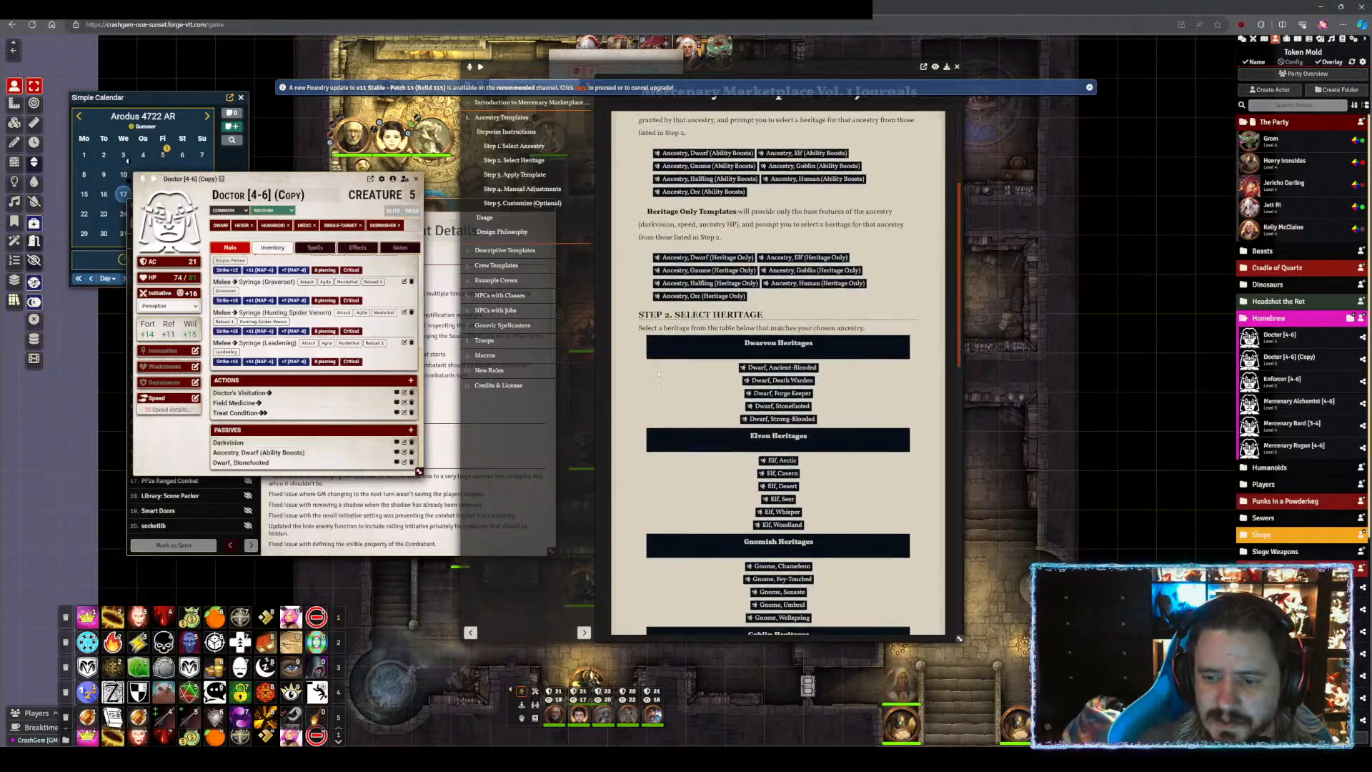
click(529, 146)
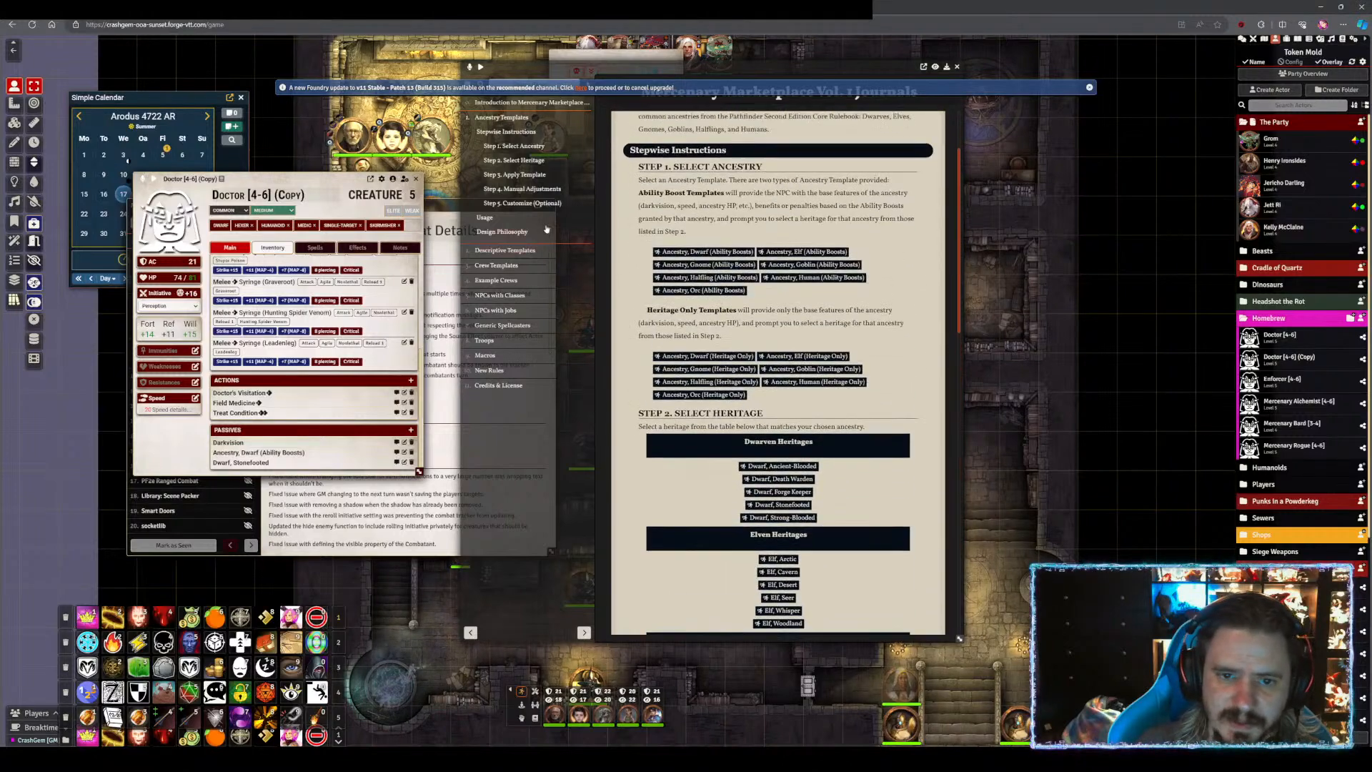
click(504, 251)
scroll(814, 368, down, 3)
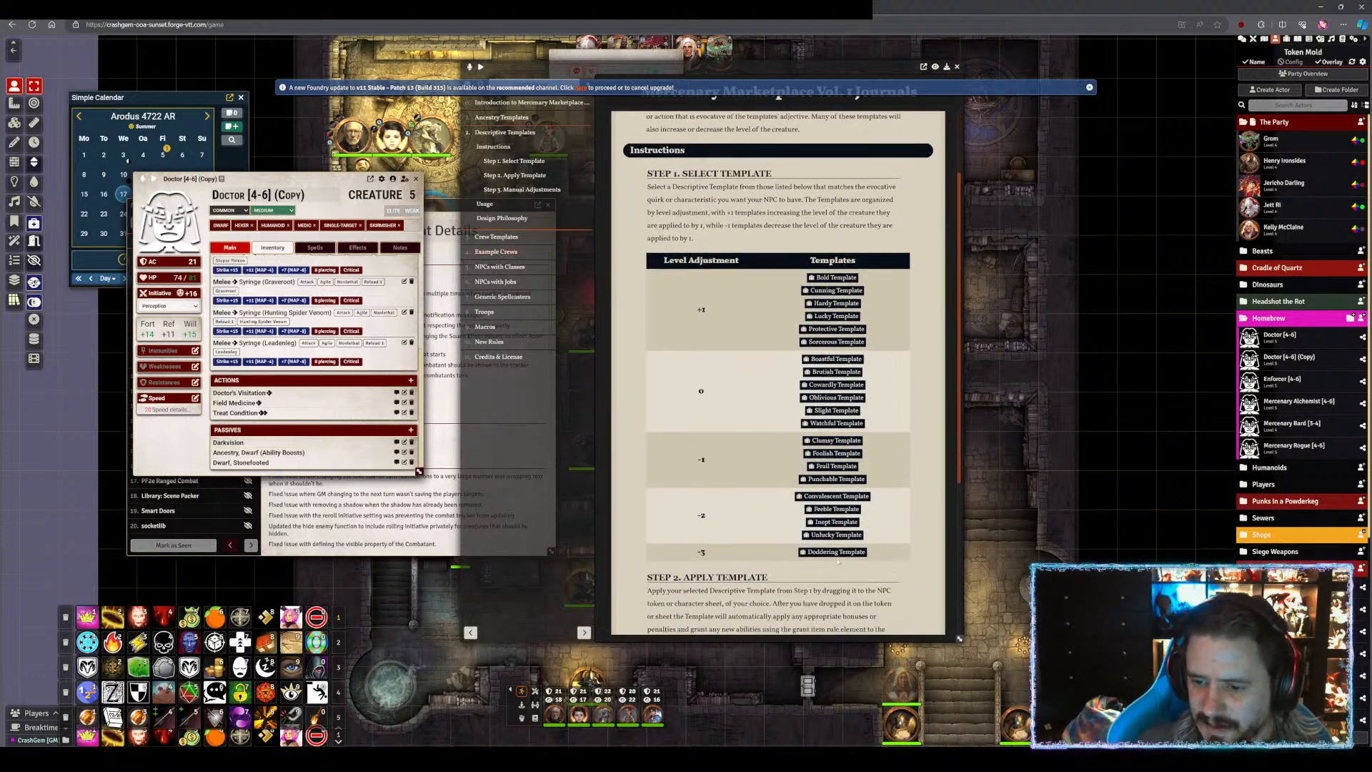
drag(826, 536, 301, 317)
- Read the Unlucky Template passive's description and the Unlucky: Misfortune action on the duplicated Doctor's sheet
scroll(302, 329, down, 1)
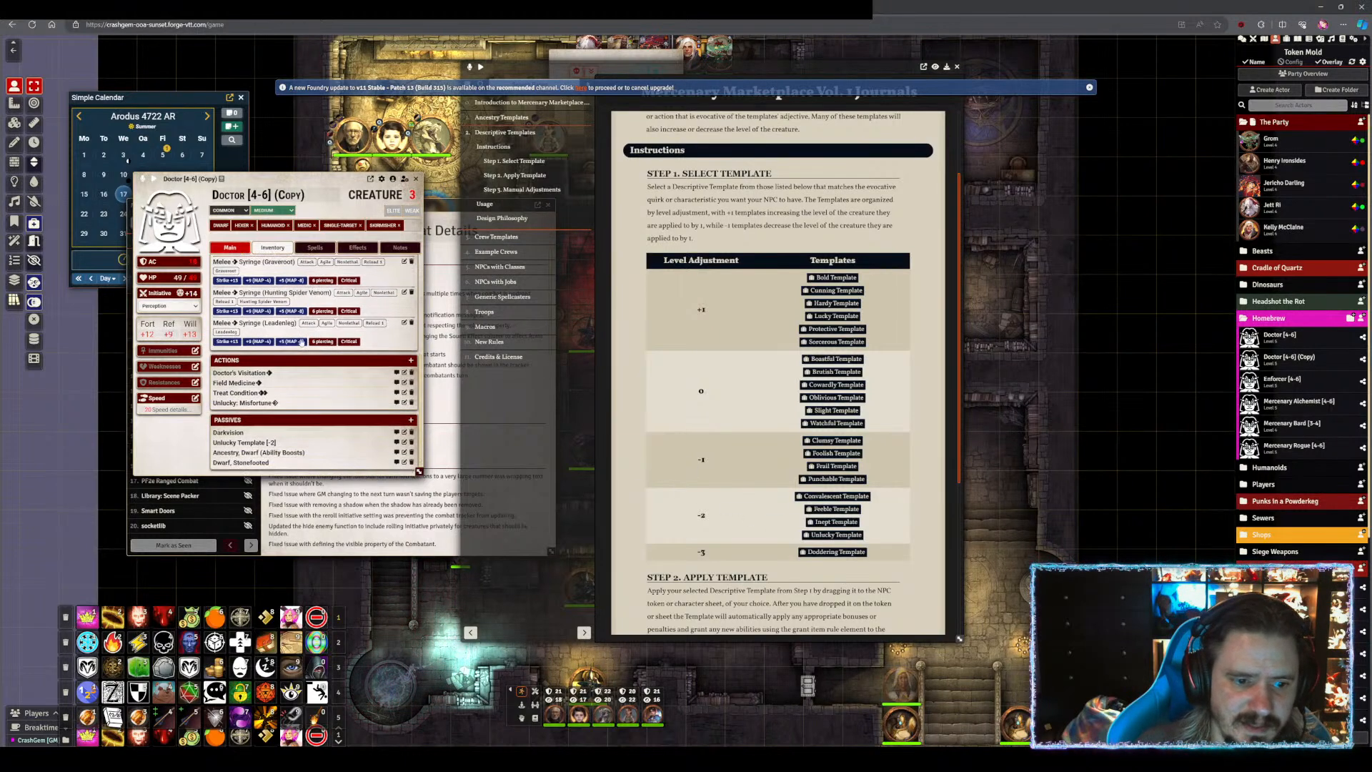
click(243, 443)
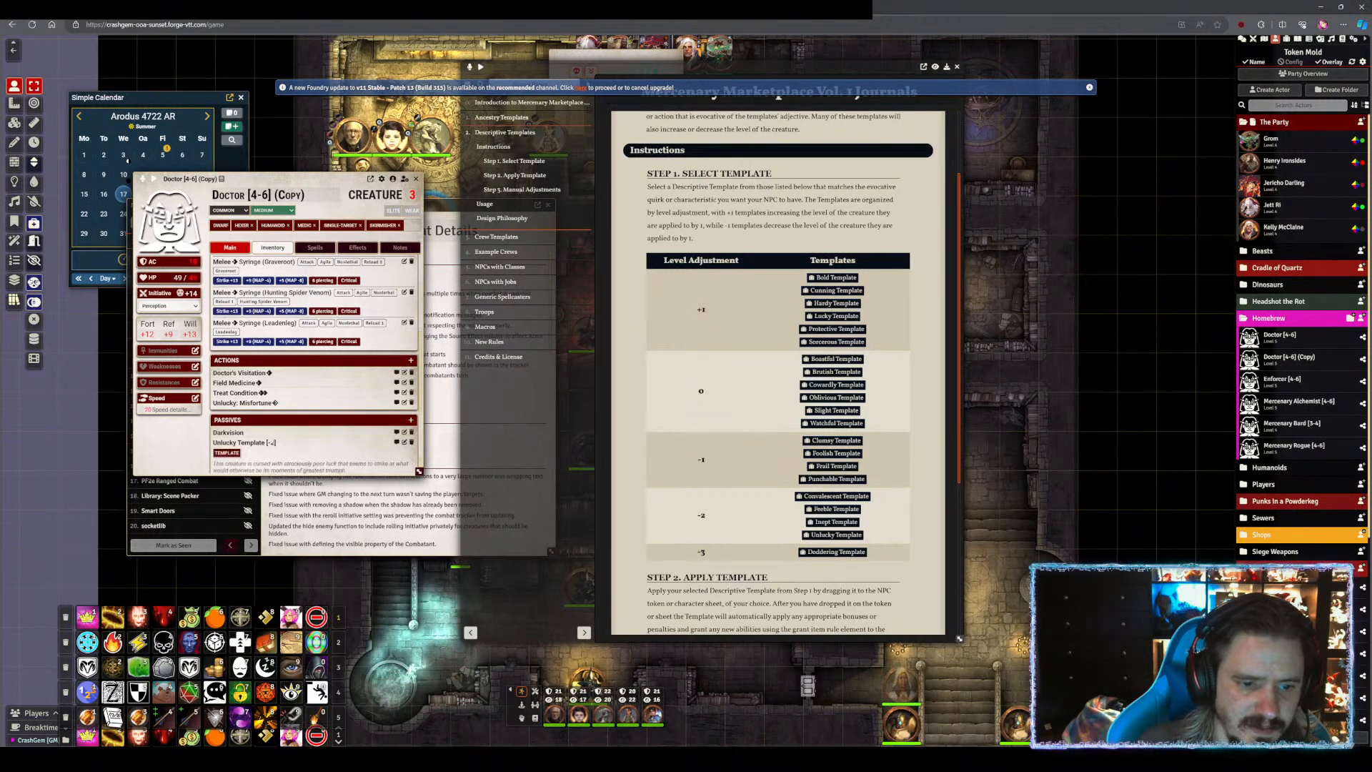
scroll(279, 450, down, 3)
scroll(280, 443, down, 2)
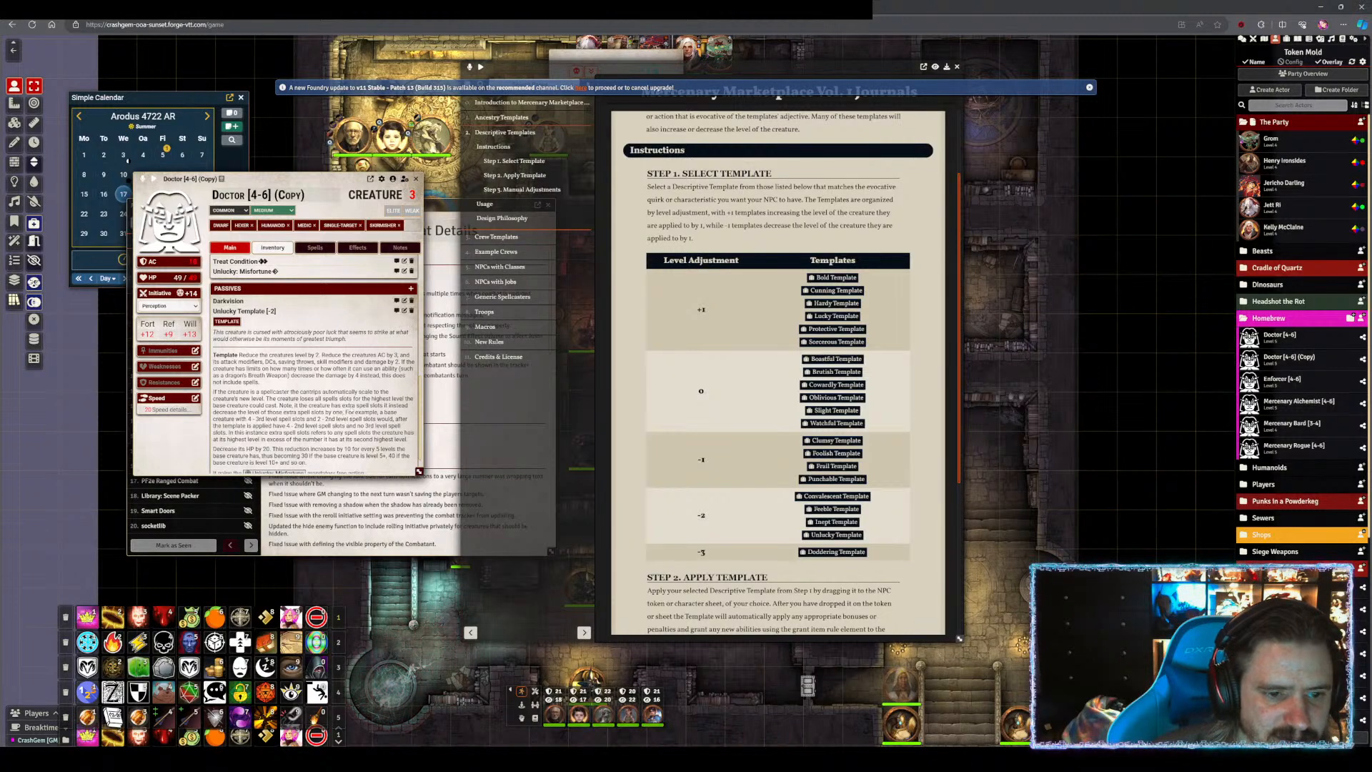
scroll(357, 436, down, 1)
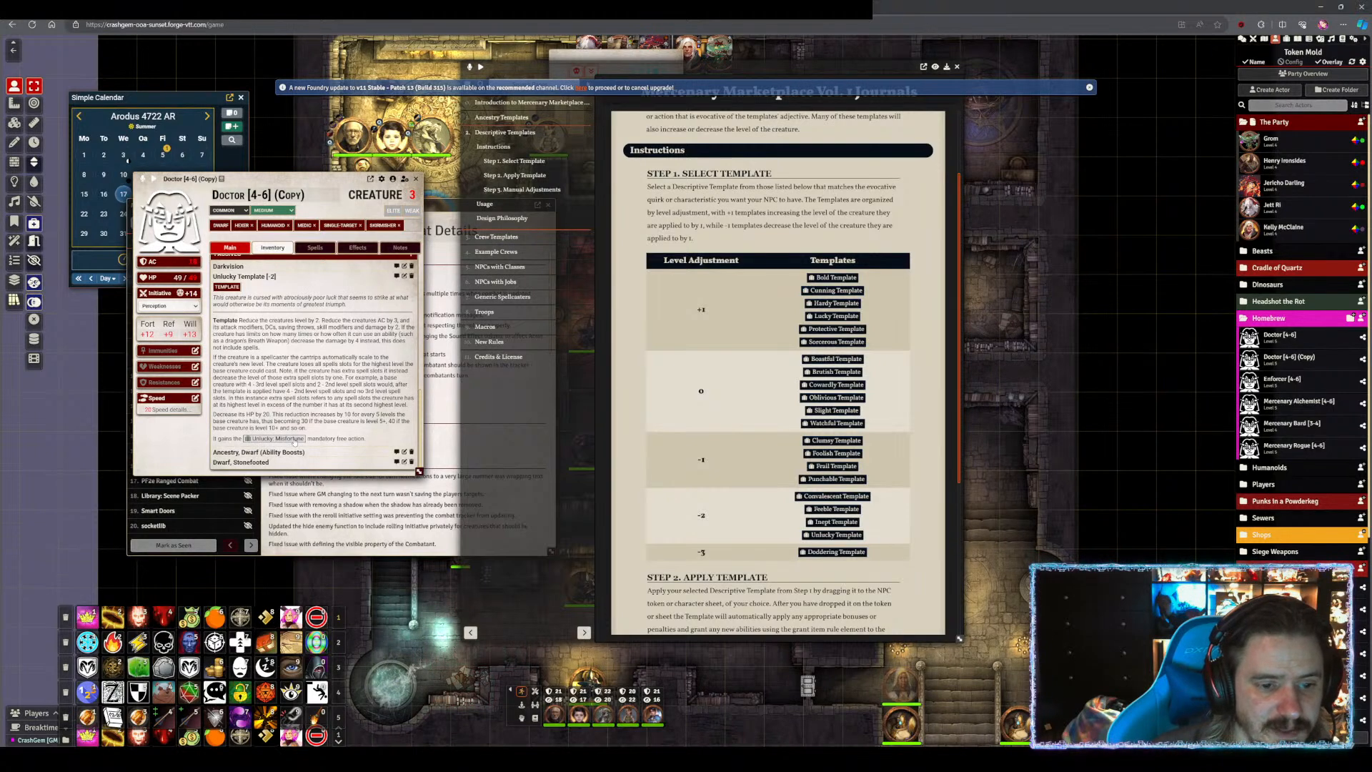
scroll(321, 400, up, 4)
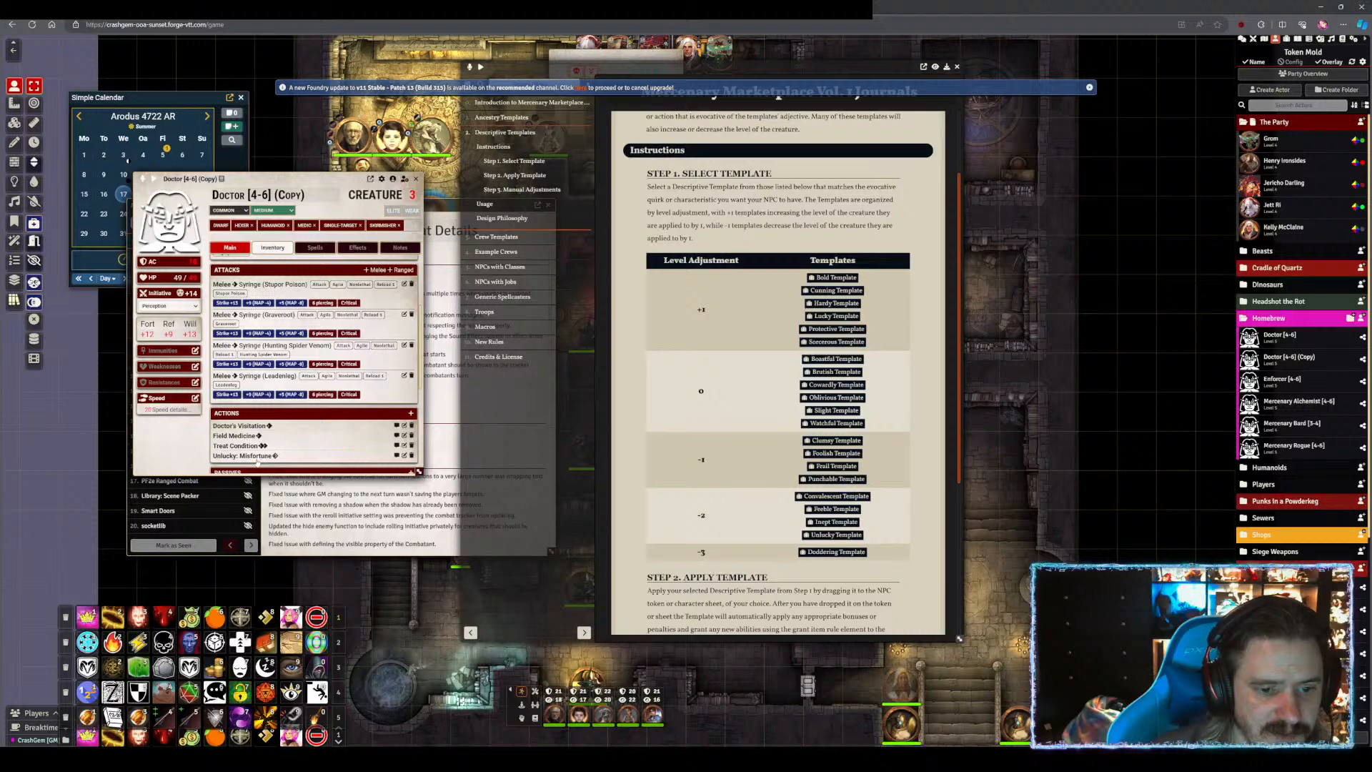
click(258, 455)
scroll(285, 401, down, 3)
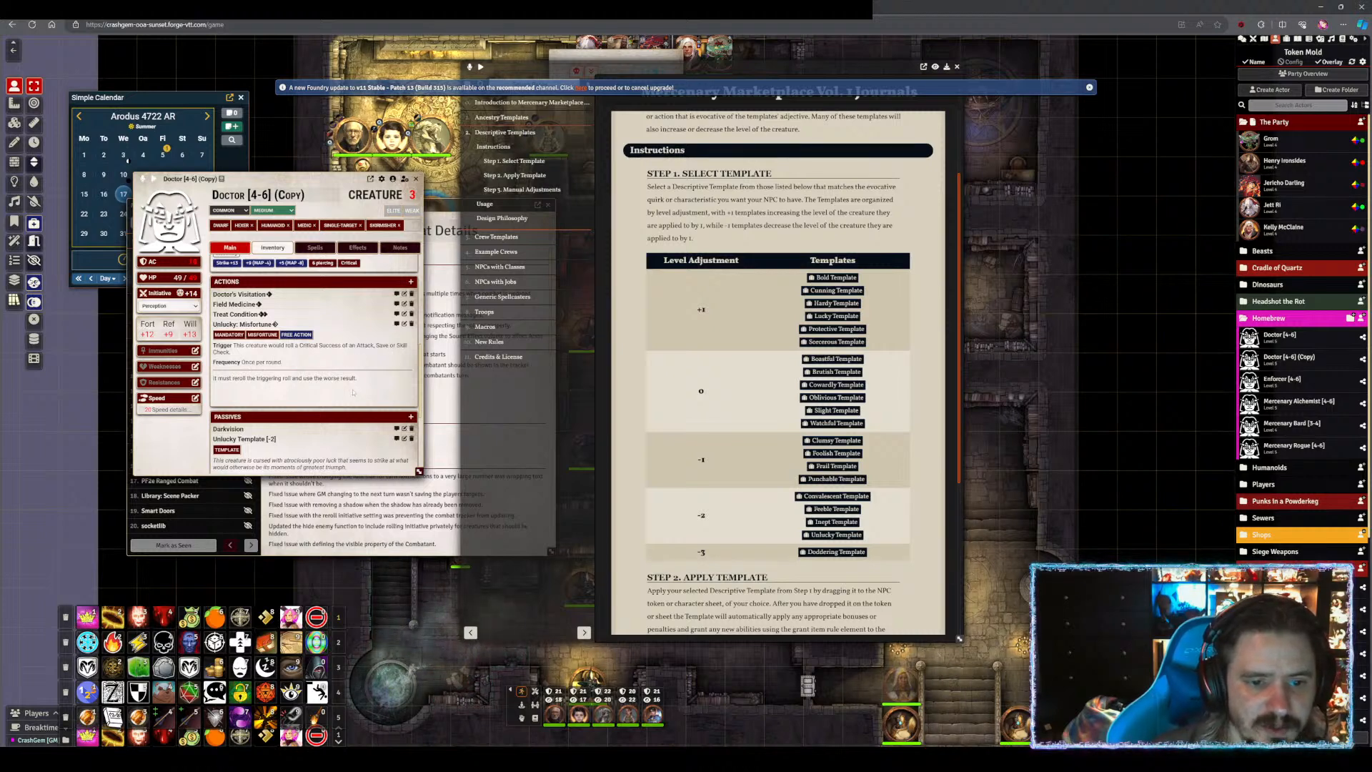
scroll(353, 392, up, 3)
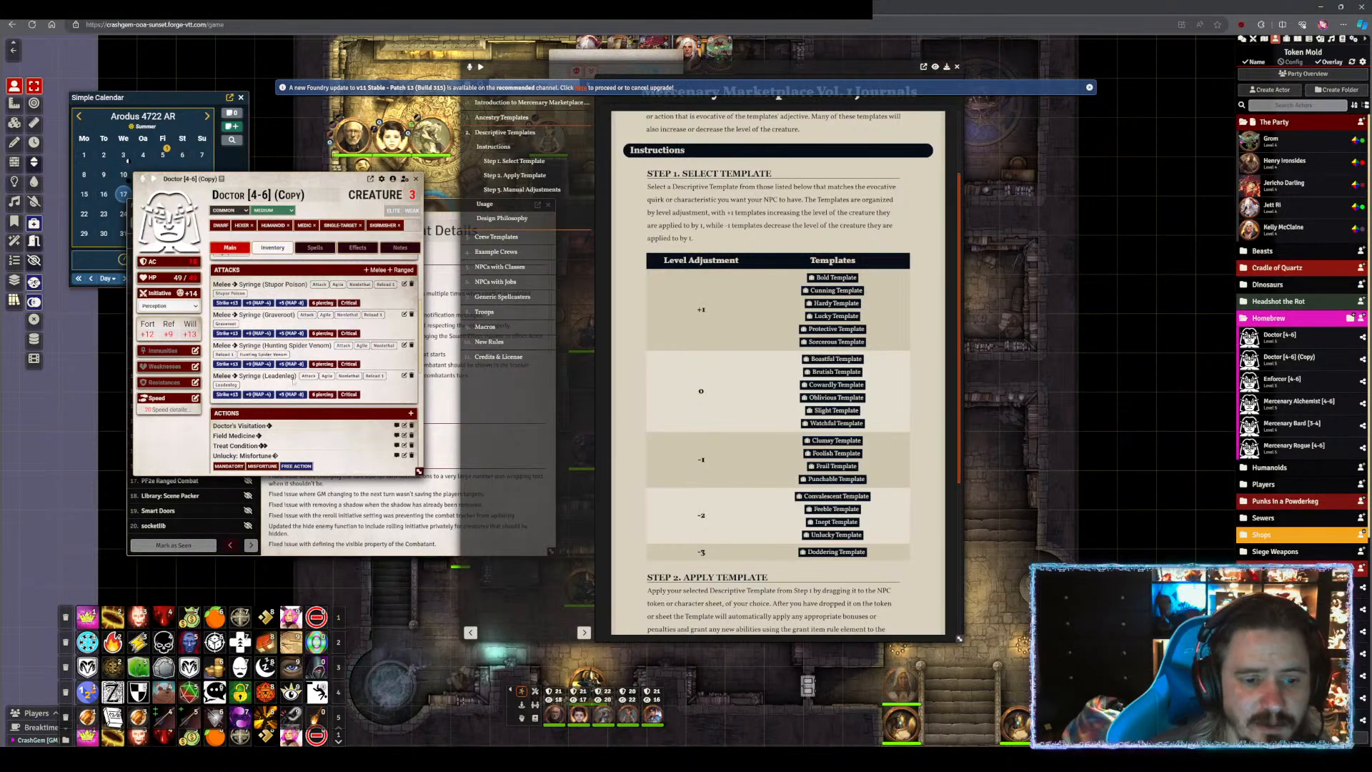
- Add the Bold Template from the +1 level adjustment row to the duplicated Doctor
scroll(368, 287, down, 5)
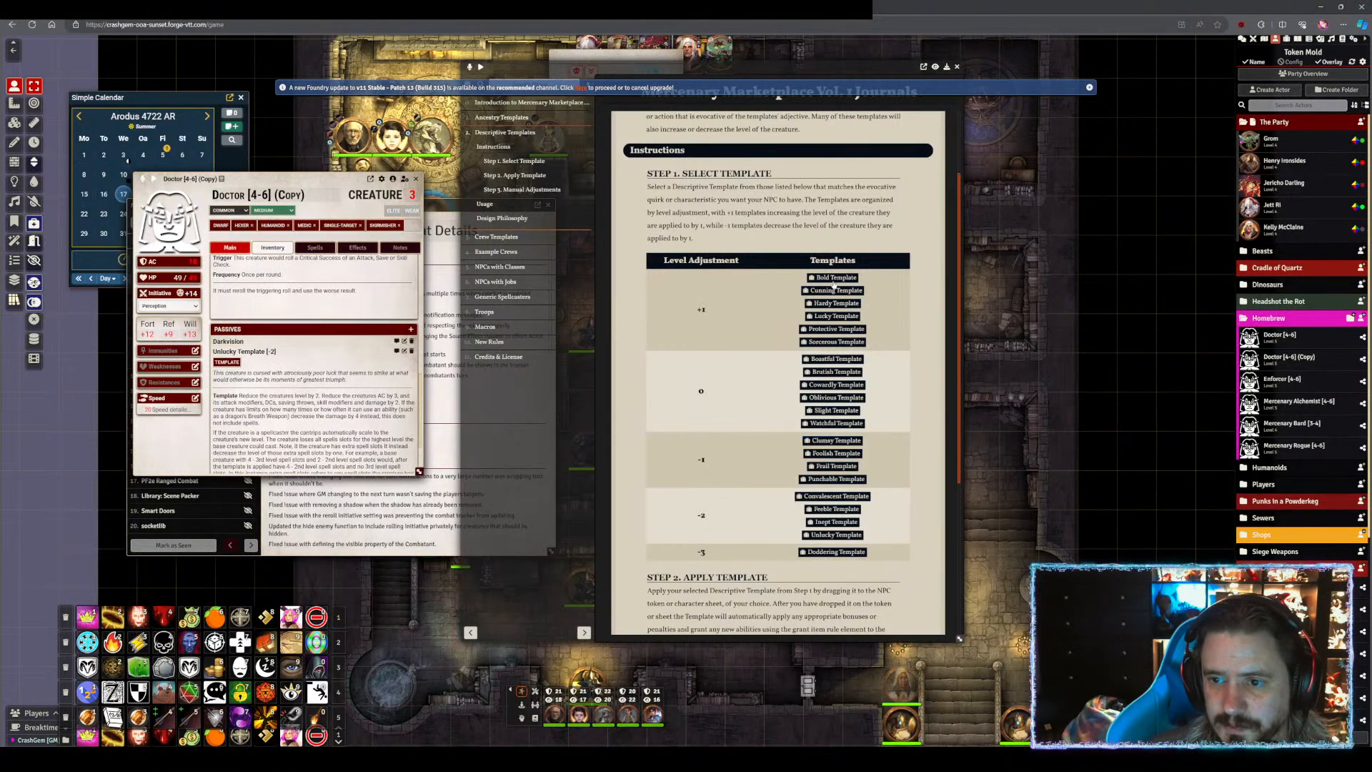
drag(836, 278, 310, 418)
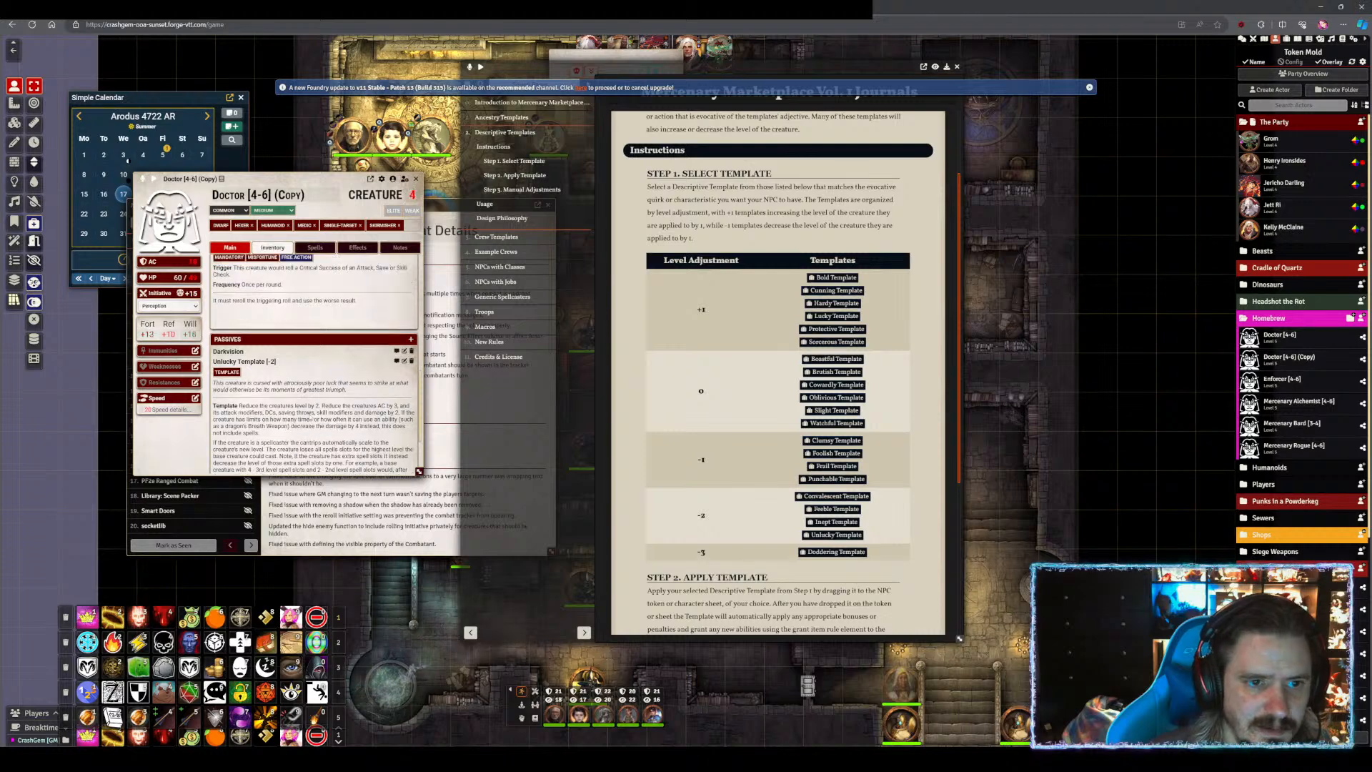
- Expand the Bold Template passive on the duplicated Doctor's sheet and read its effect and template adjustments
scroll(254, 461, down, 2)
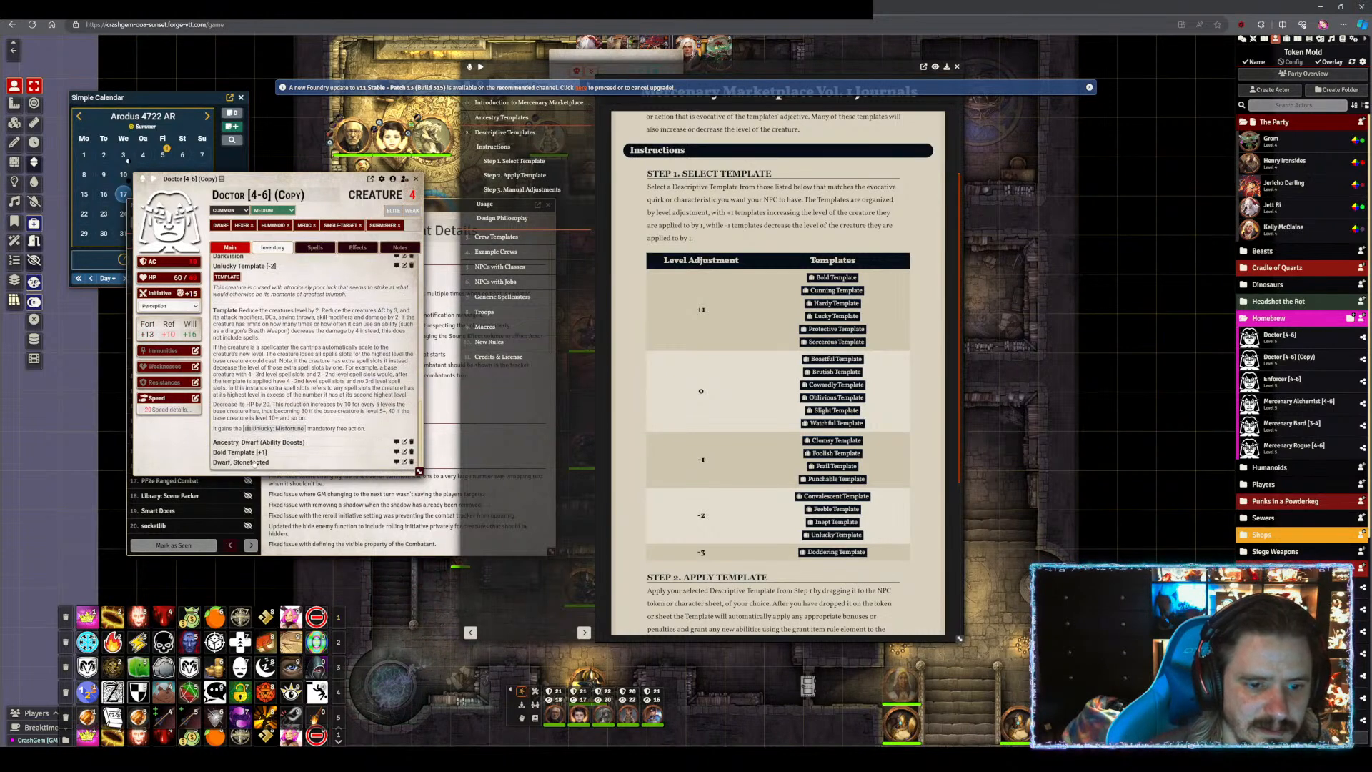
scroll(257, 400, up, 1)
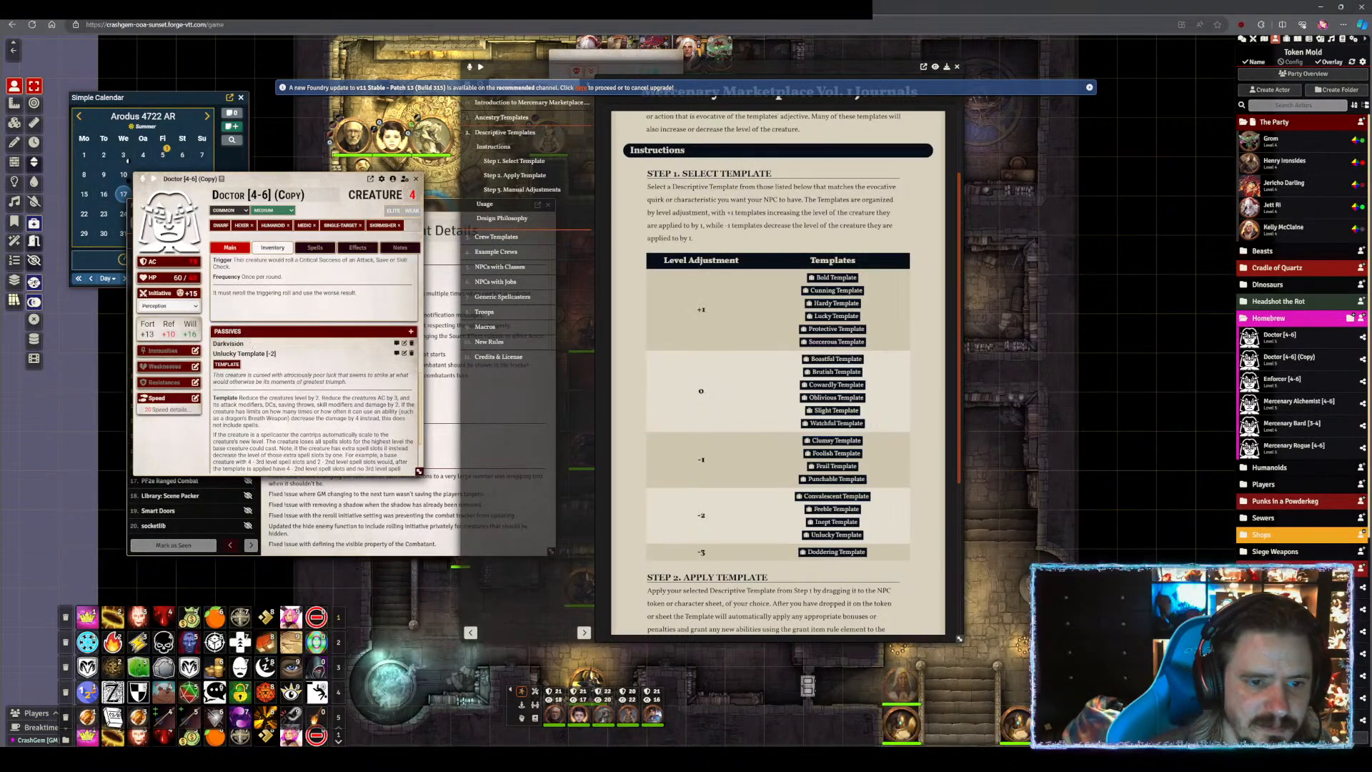
scroll(262, 360, down, 1)
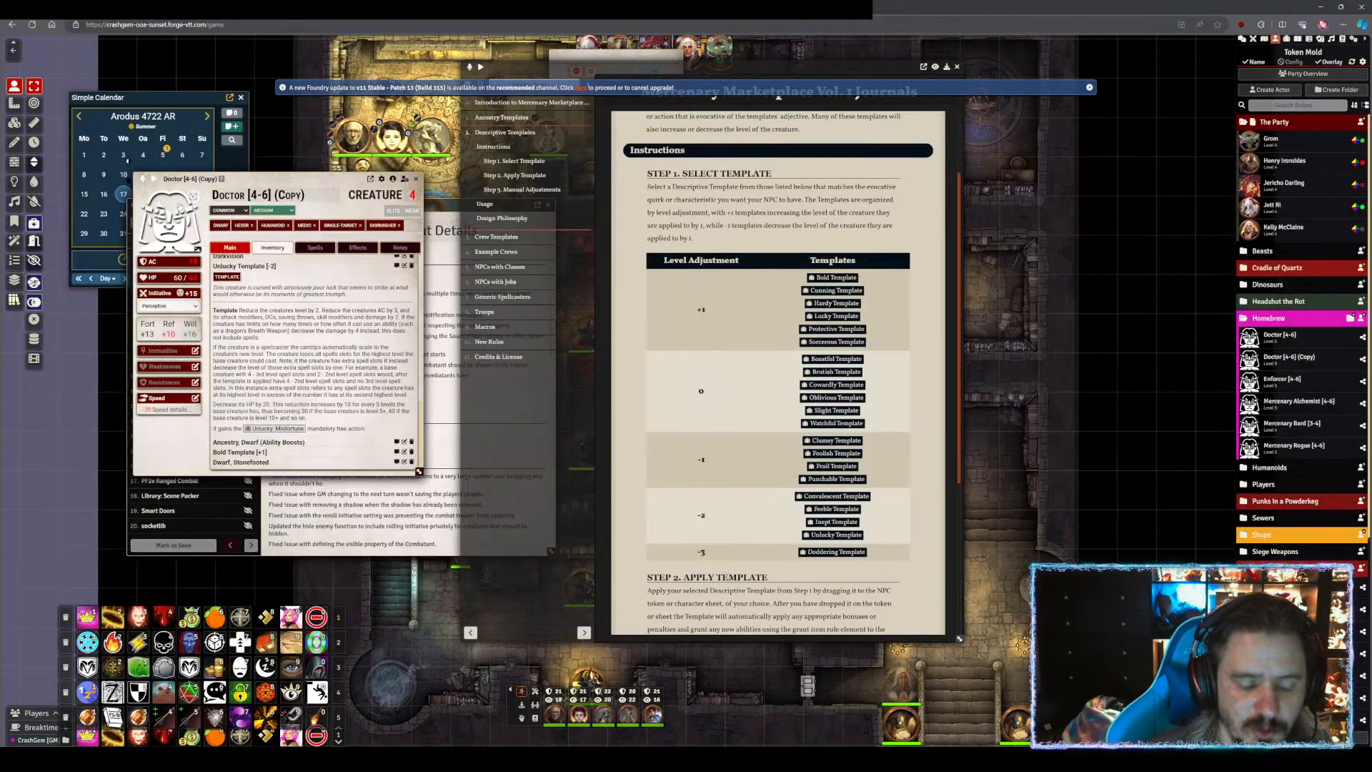
click(246, 453)
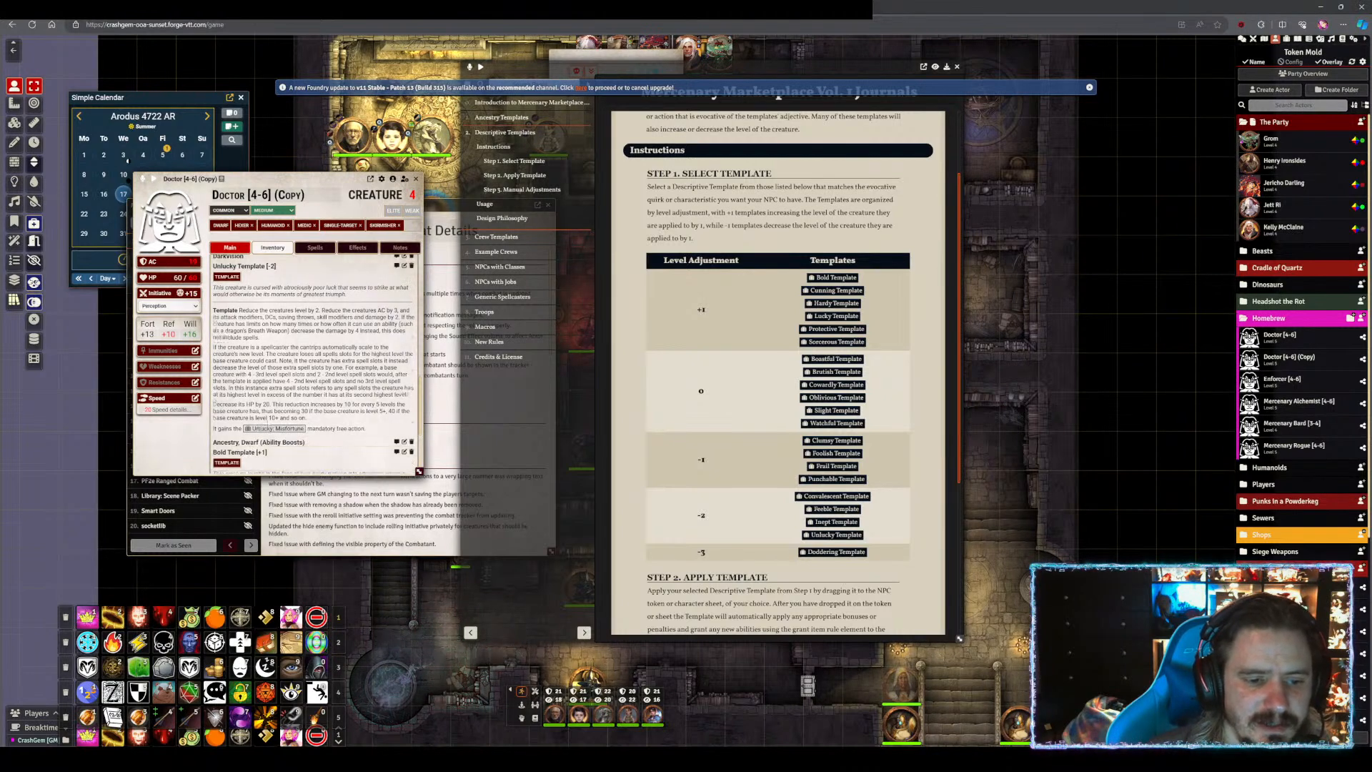
scroll(353, 448, down, 3)
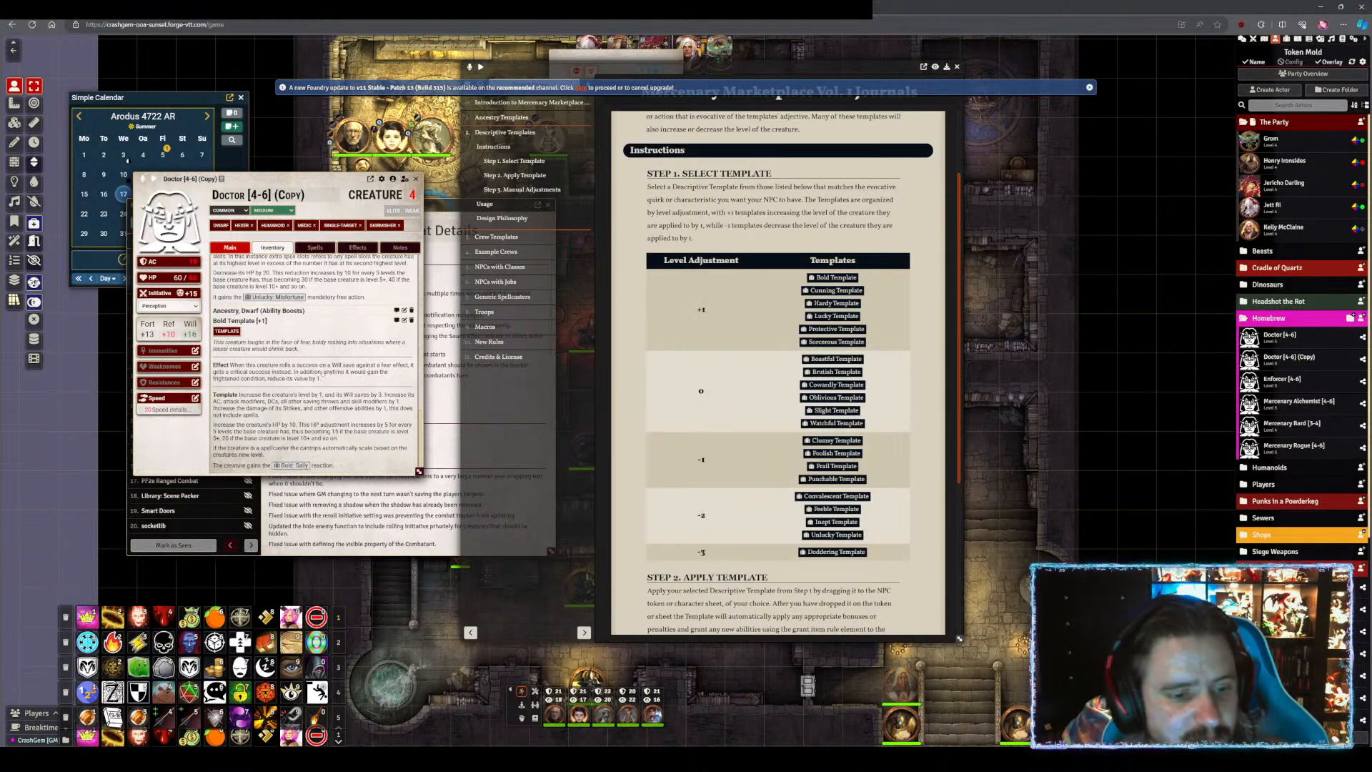
scroll(362, 442, down, 1)
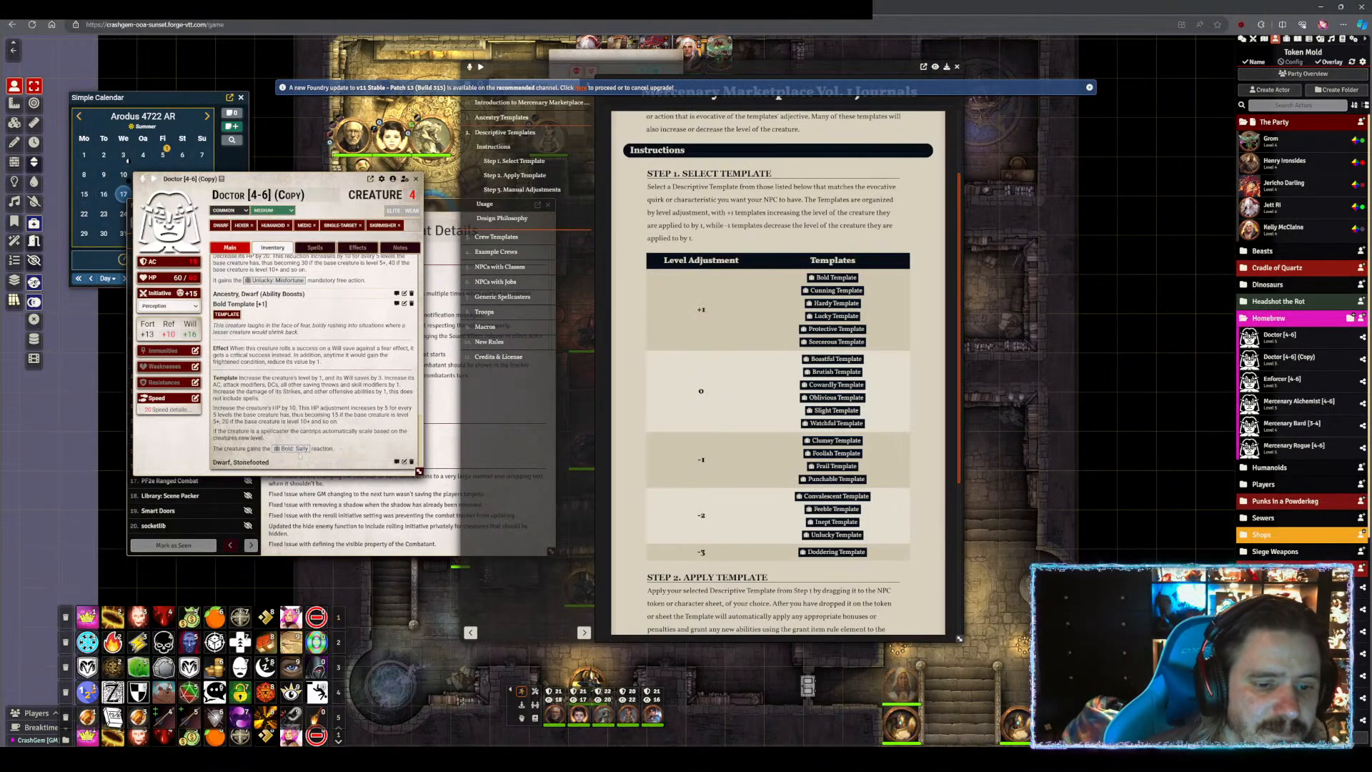
- Read the Bold: Sally reaction in the duplicated Doctor's actions
scroll(307, 436, up, 5)
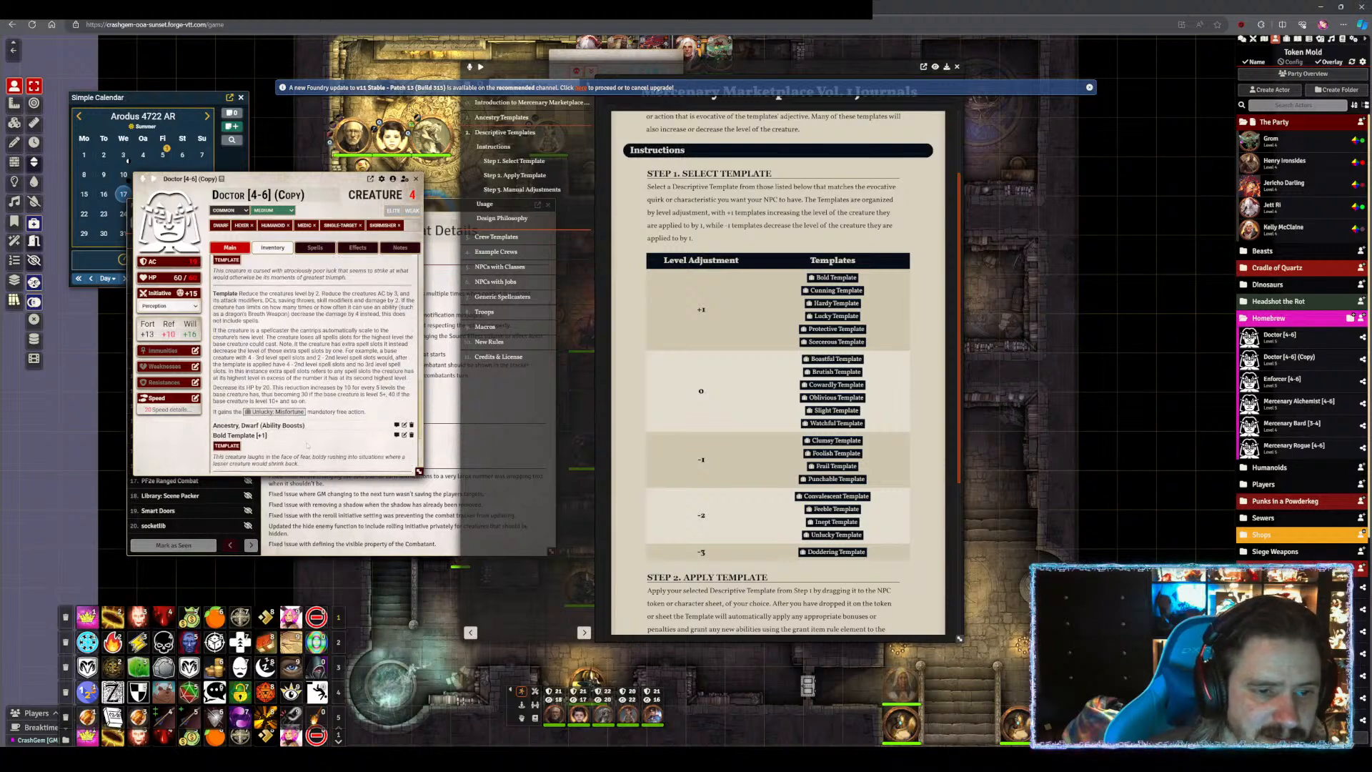
scroll(316, 414, up, 3)
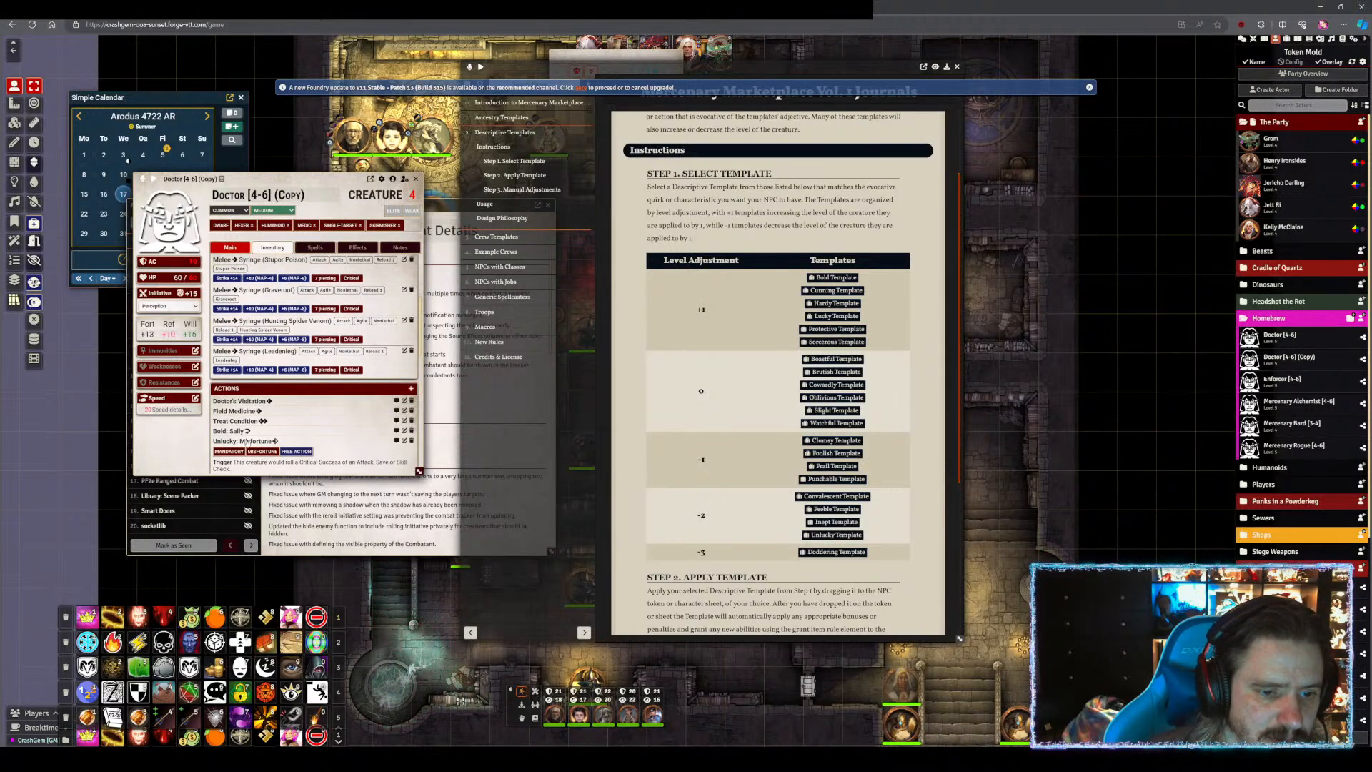
click(236, 432)
scroll(271, 436, down, 2)
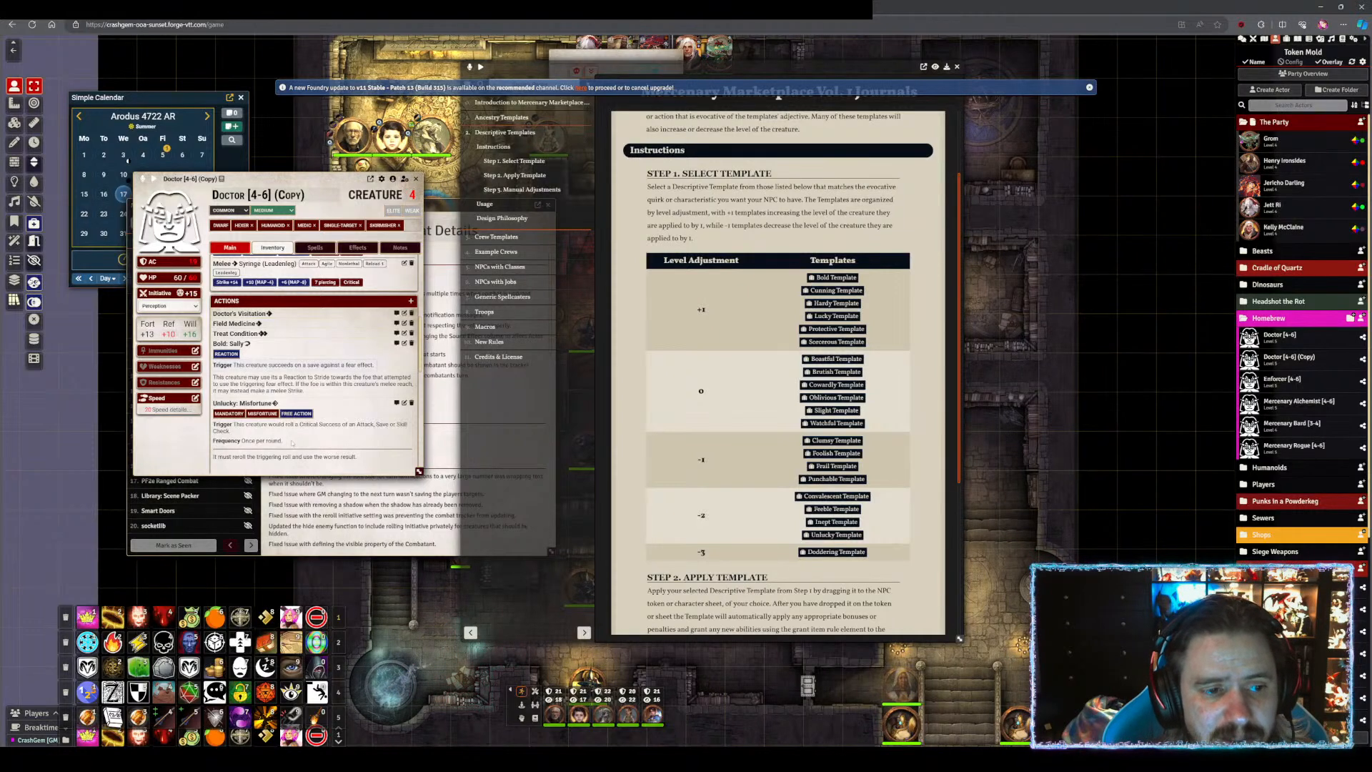
- Close the duplicated Doctor's sheet, the Module Management+ changelog, the Mercenary Marketplace journal and the Foundry update notice
click(416, 179)
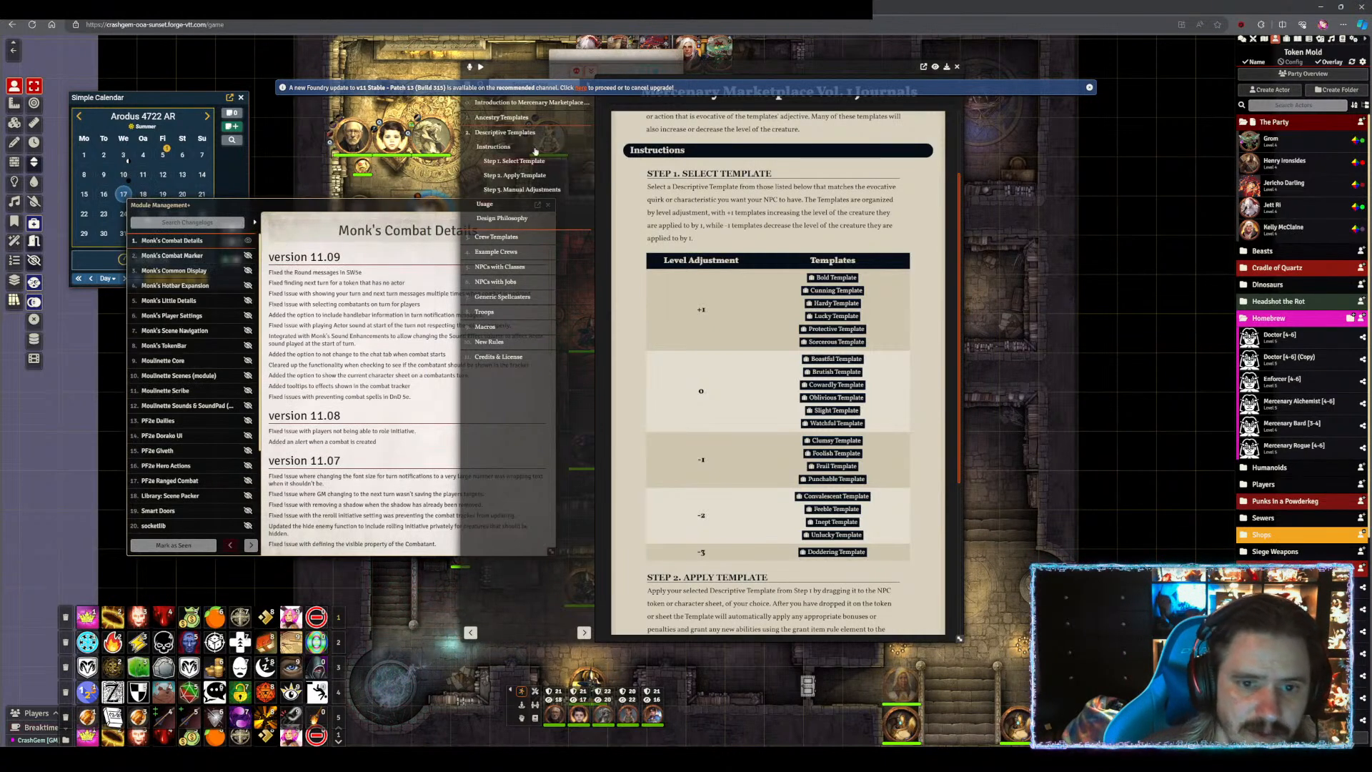
drag(404, 205, 320, 249)
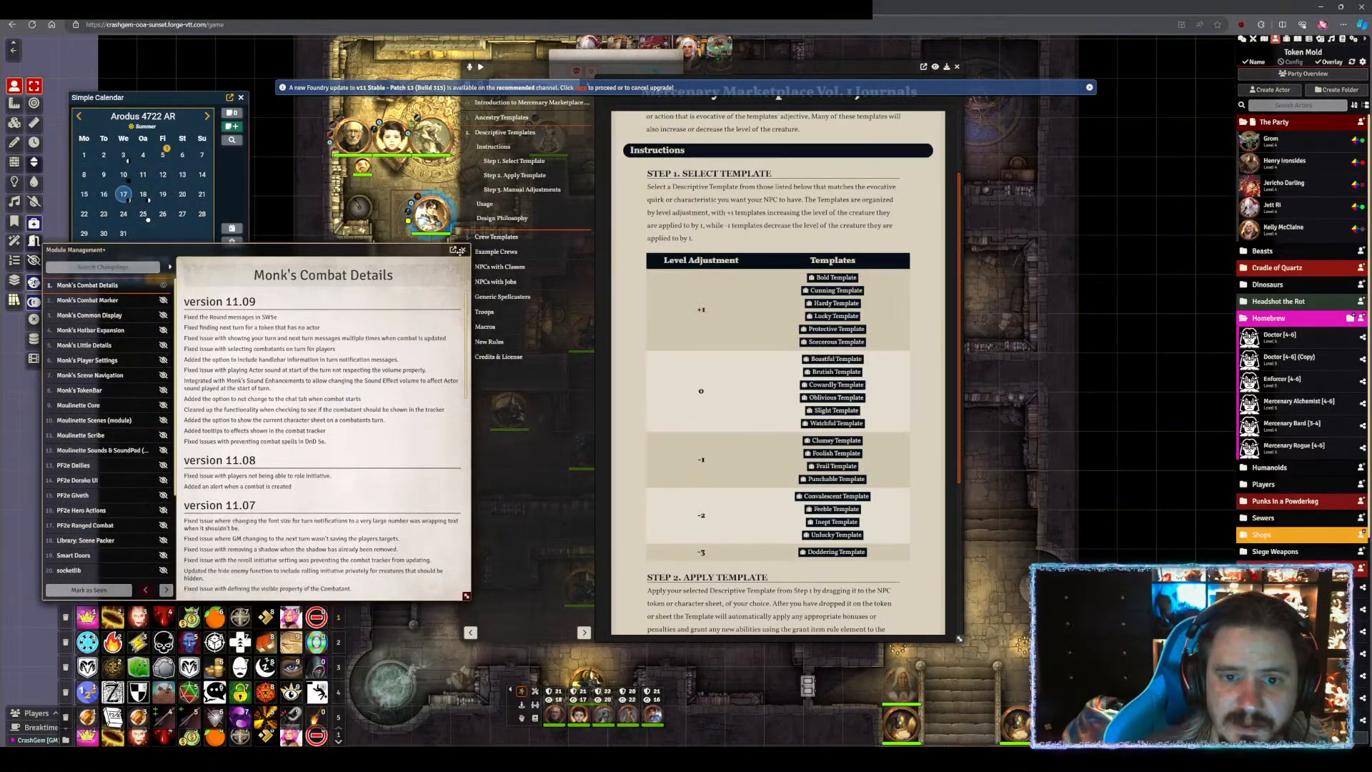
click(464, 250)
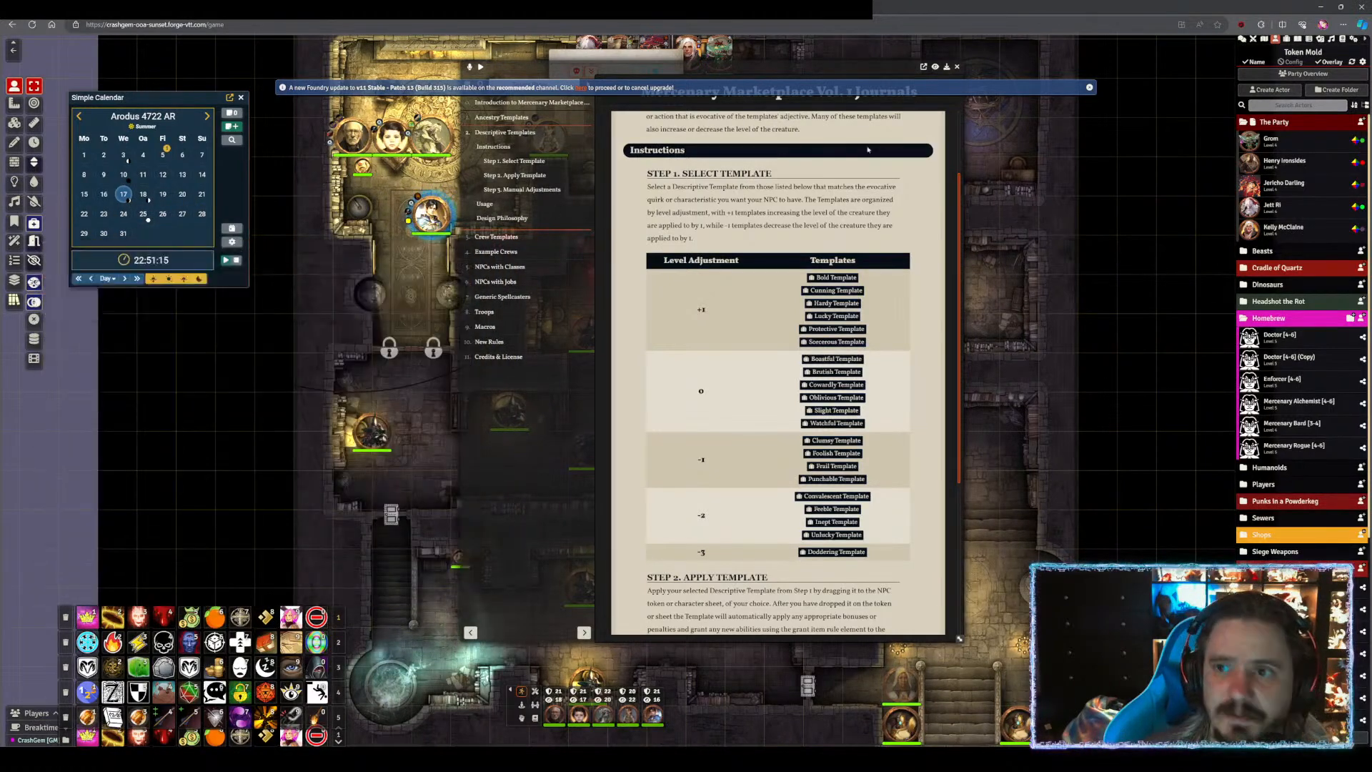
click(958, 67)
click(1090, 88)
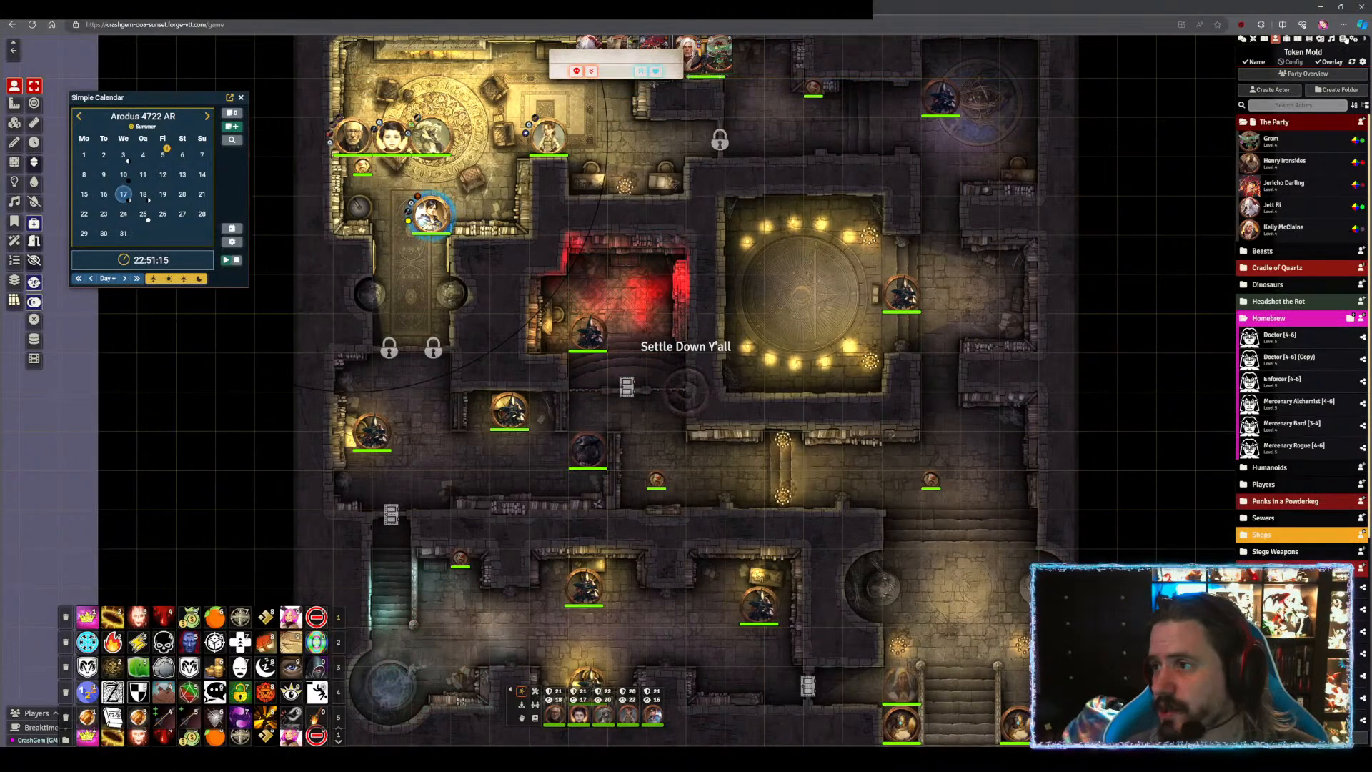
- Look through the compendium folders and packs available in the world
click(1341, 40)
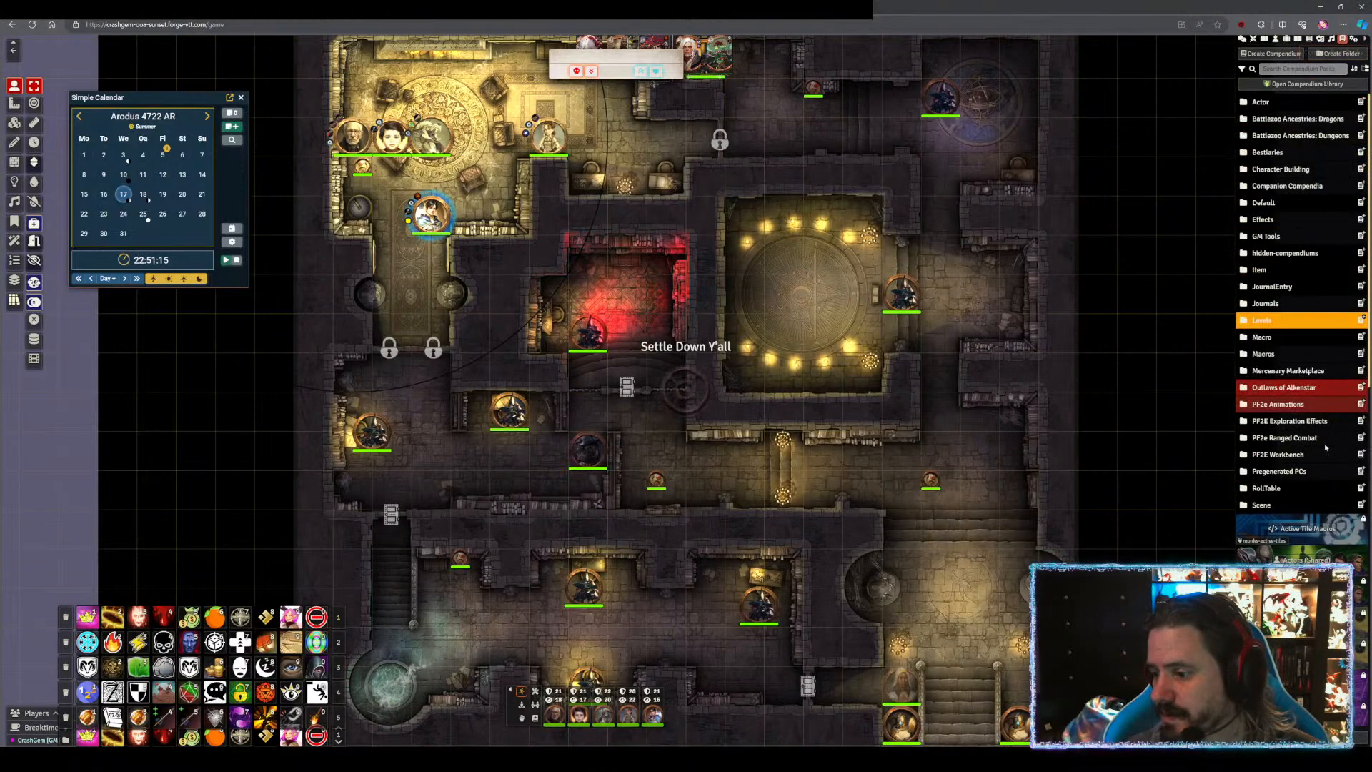
scroll(1307, 493, down, 10)
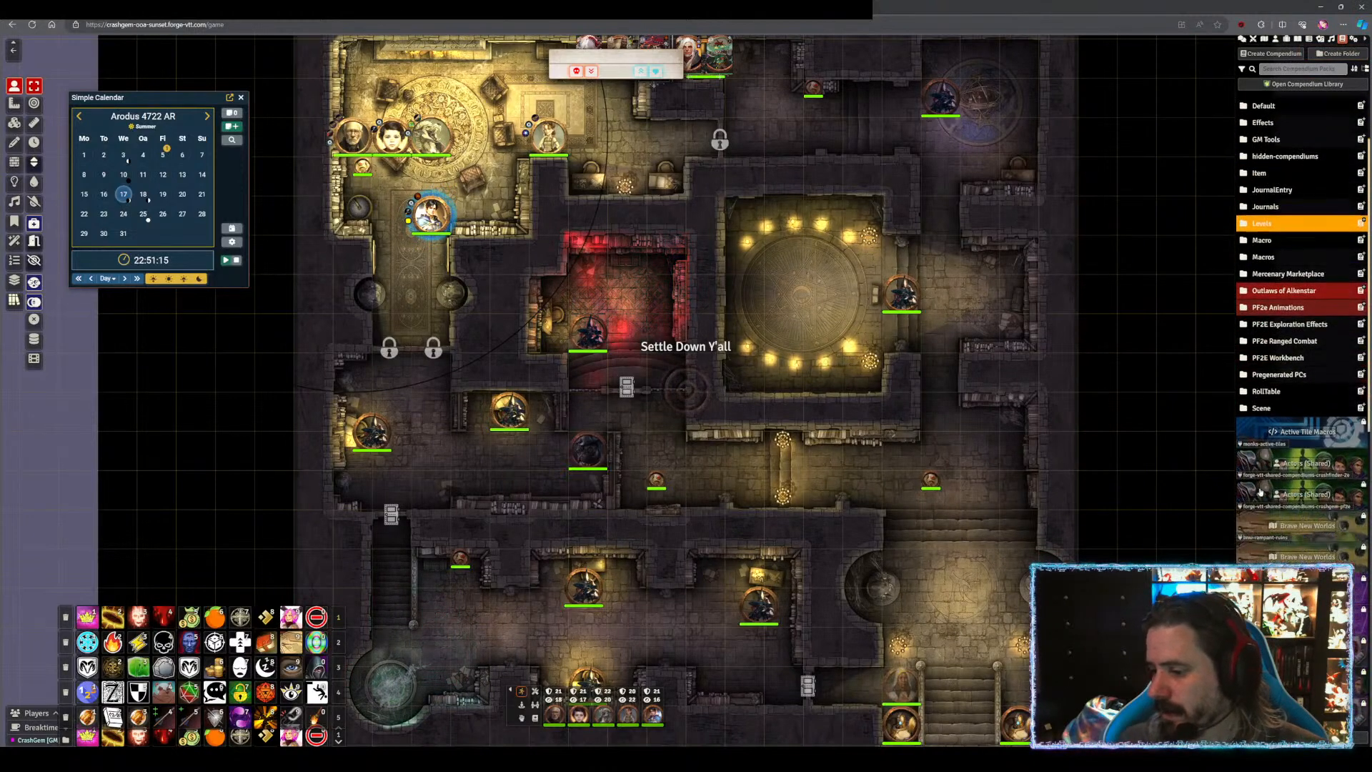
scroll(1283, 529, down, 1)
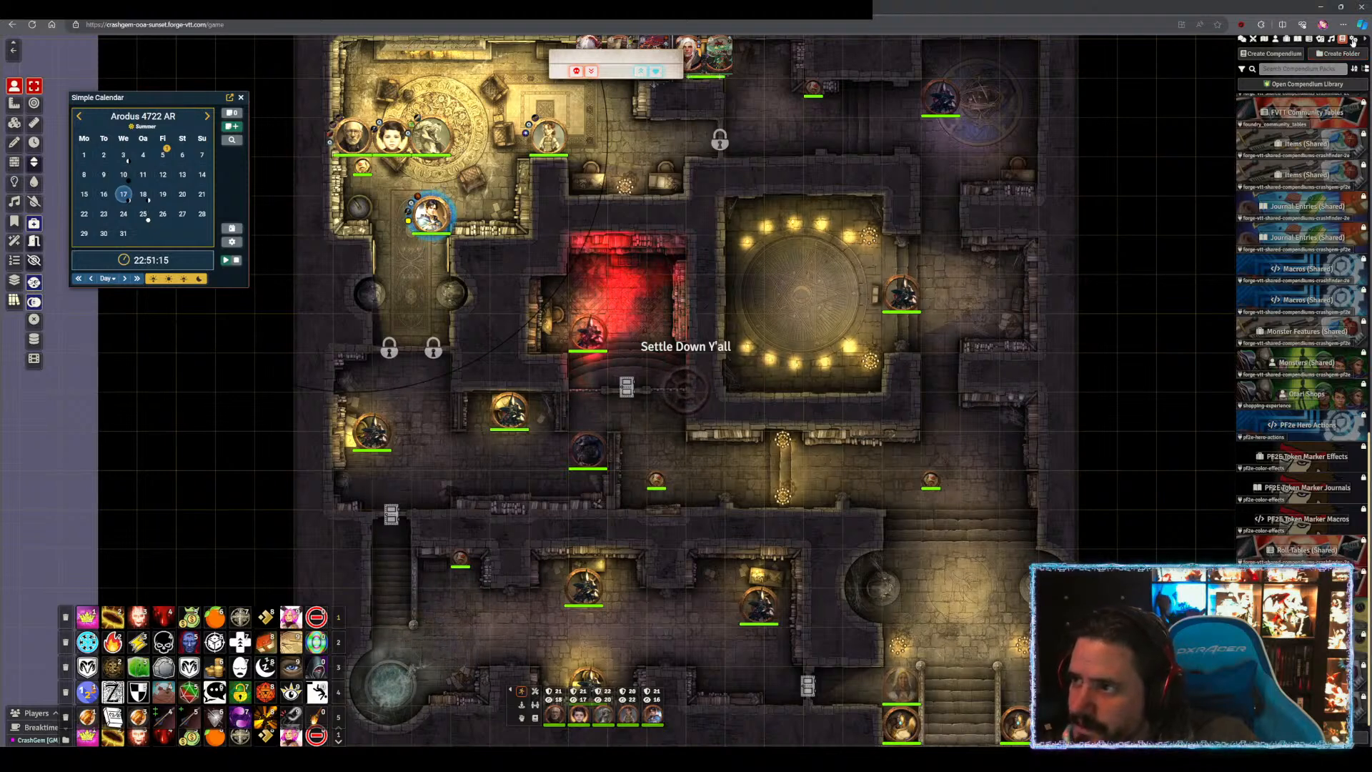
- Open the module management list and look through the installed modules down to its end
click(1352, 40)
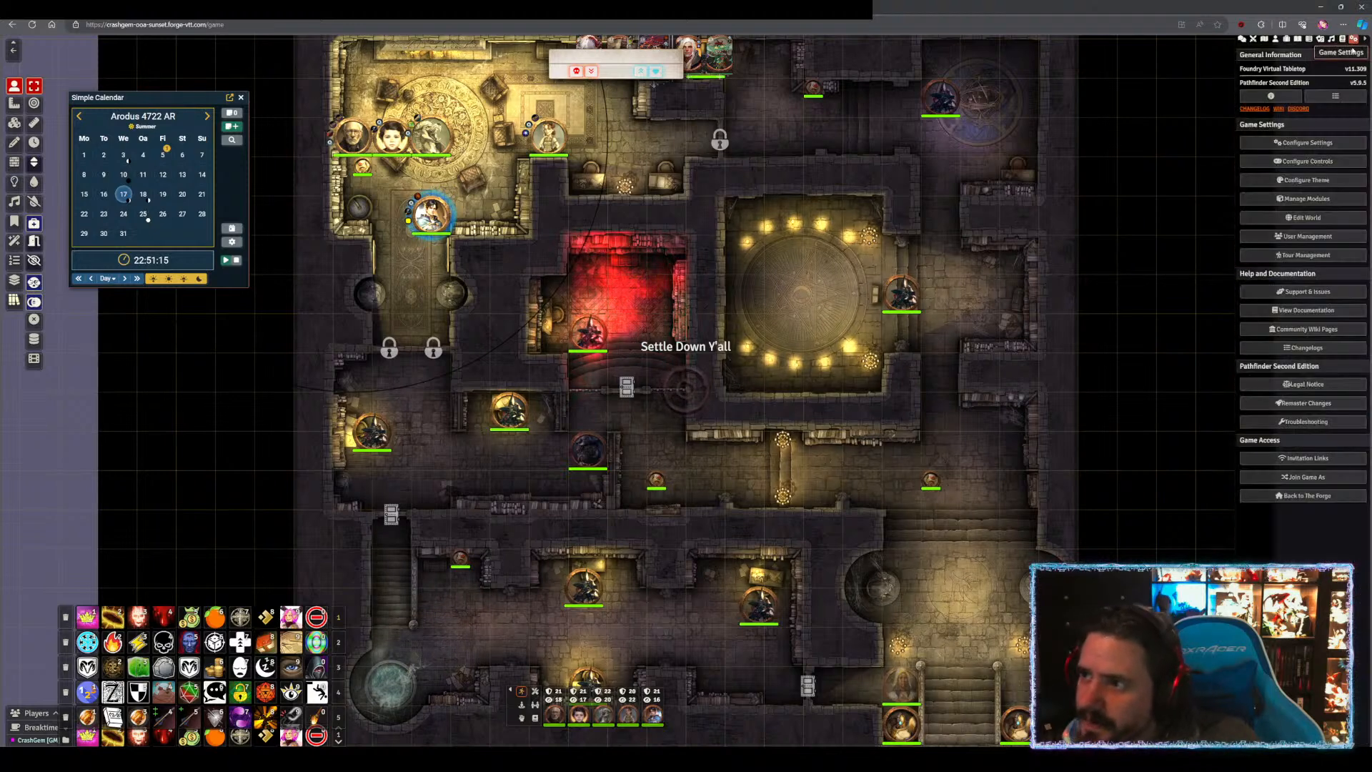
click(1301, 200)
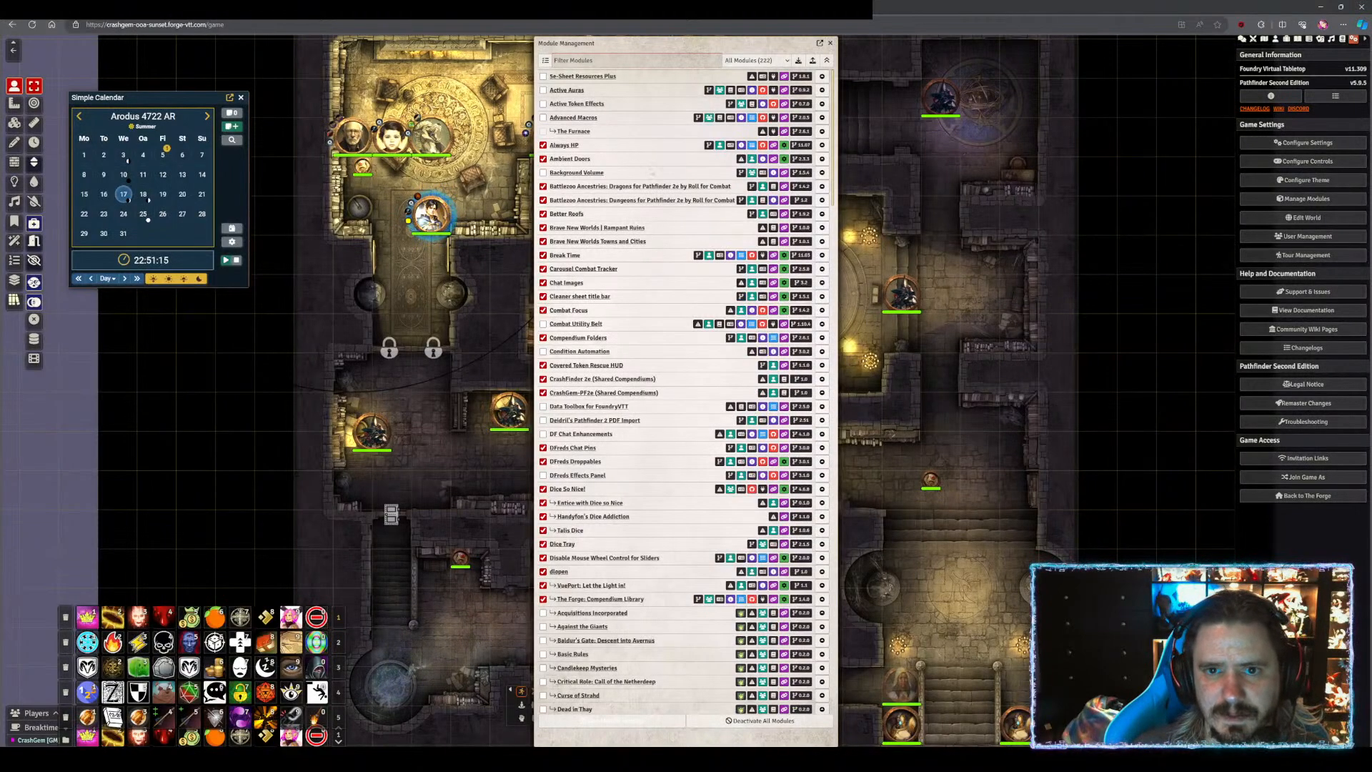
scroll(653, 240, down, 3)
scroll(650, 257, down, 12)
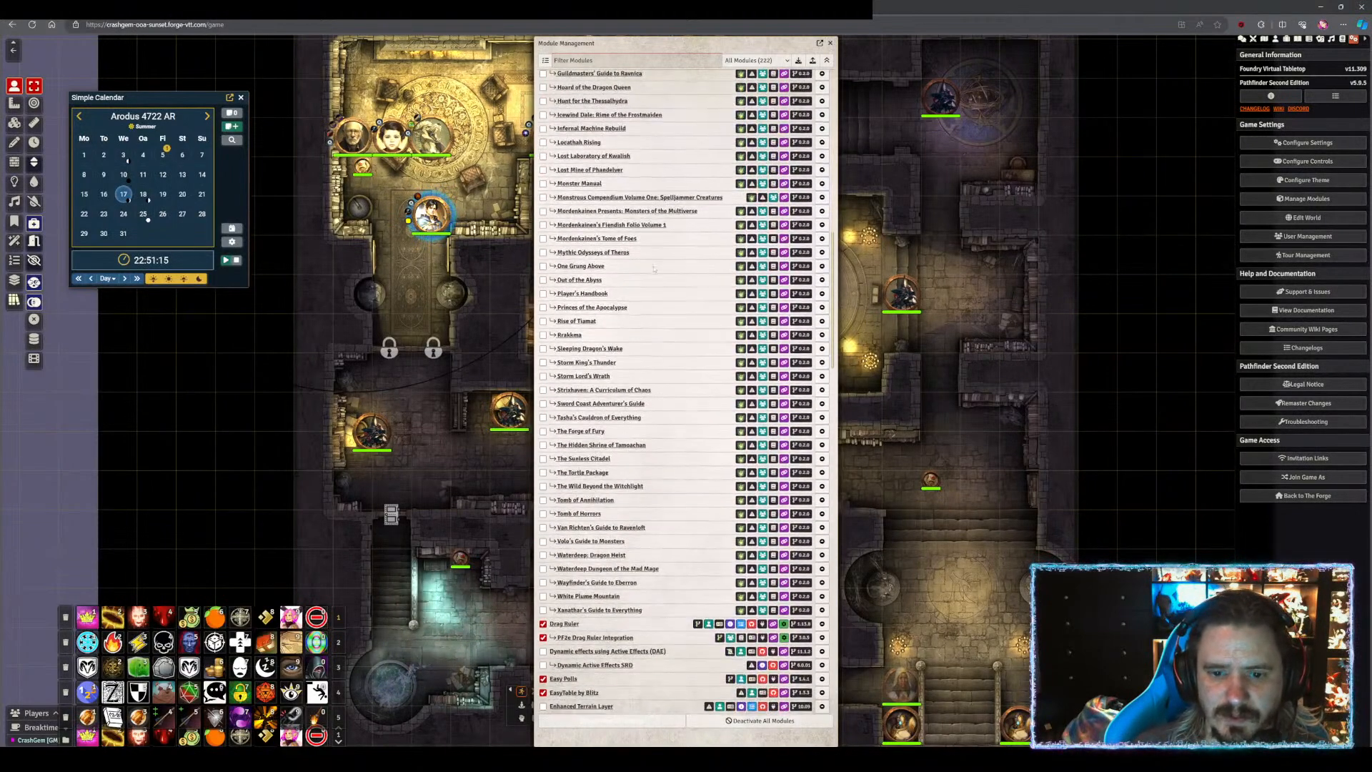
scroll(652, 287, down, 4)
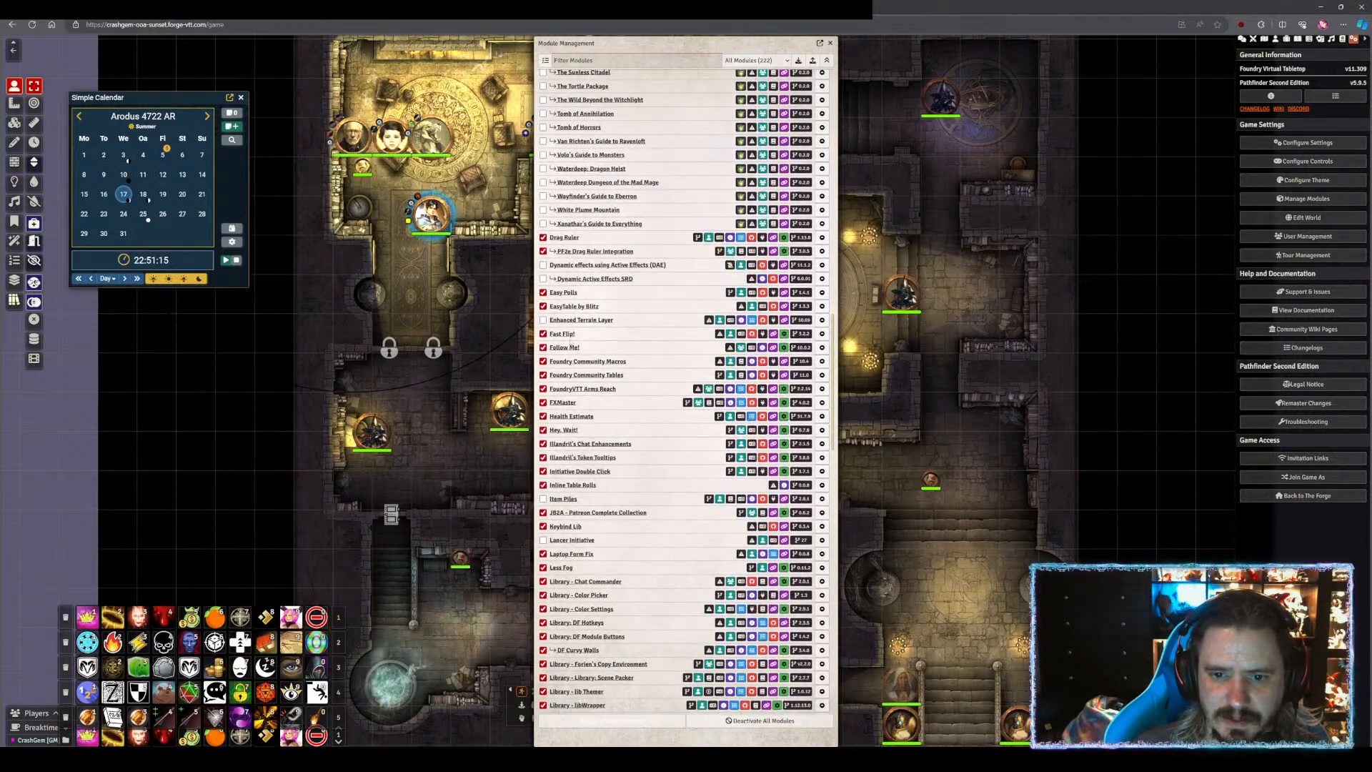
scroll(684, 392, down, 12)
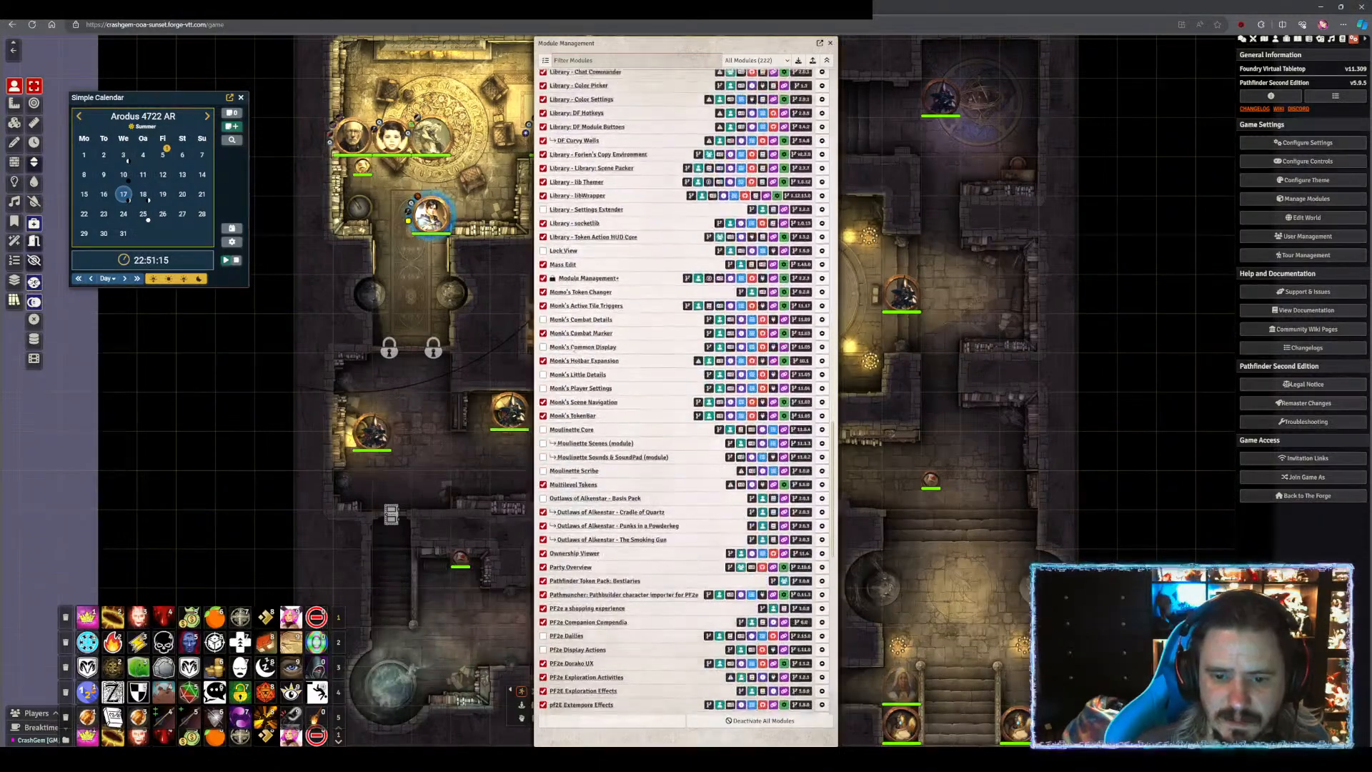
scroll(574, 346, down, 6)
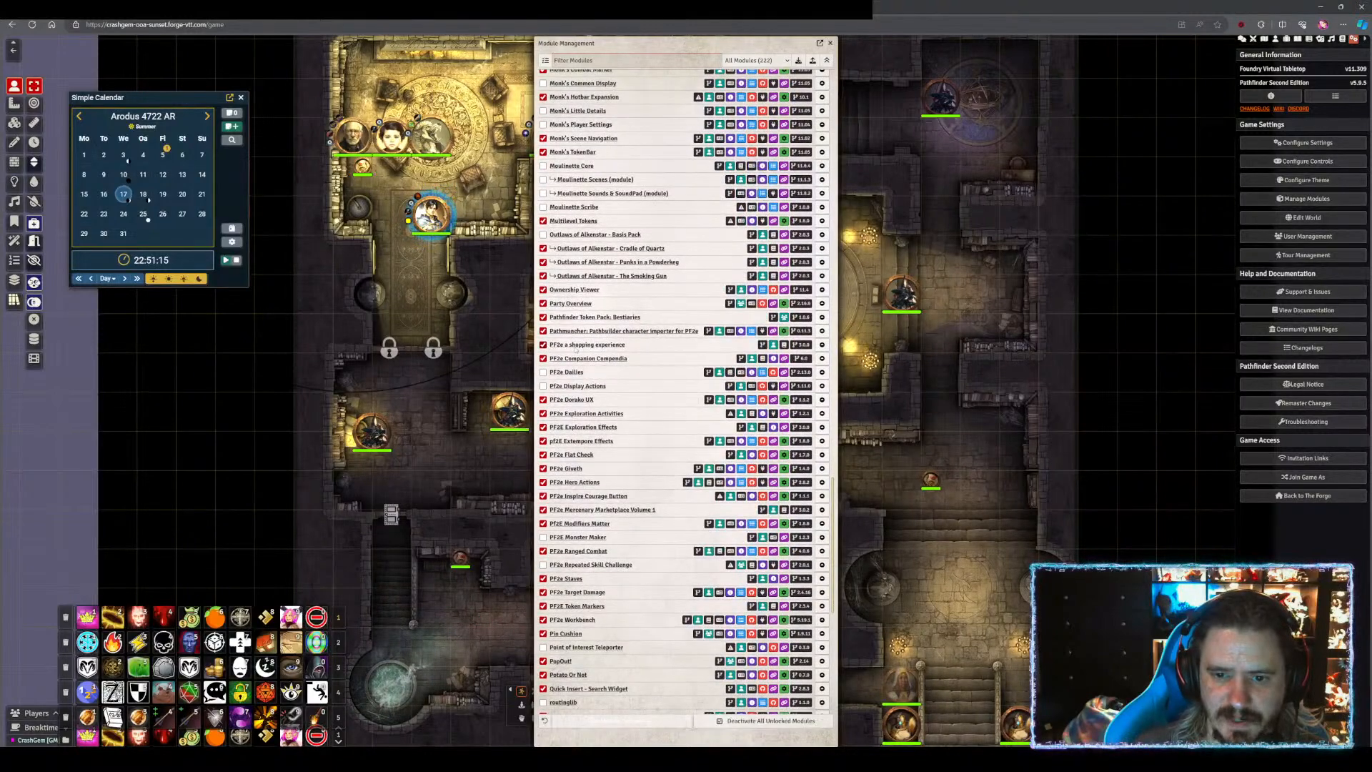
scroll(575, 350, down, 6)
scroll(579, 351, down, 5)
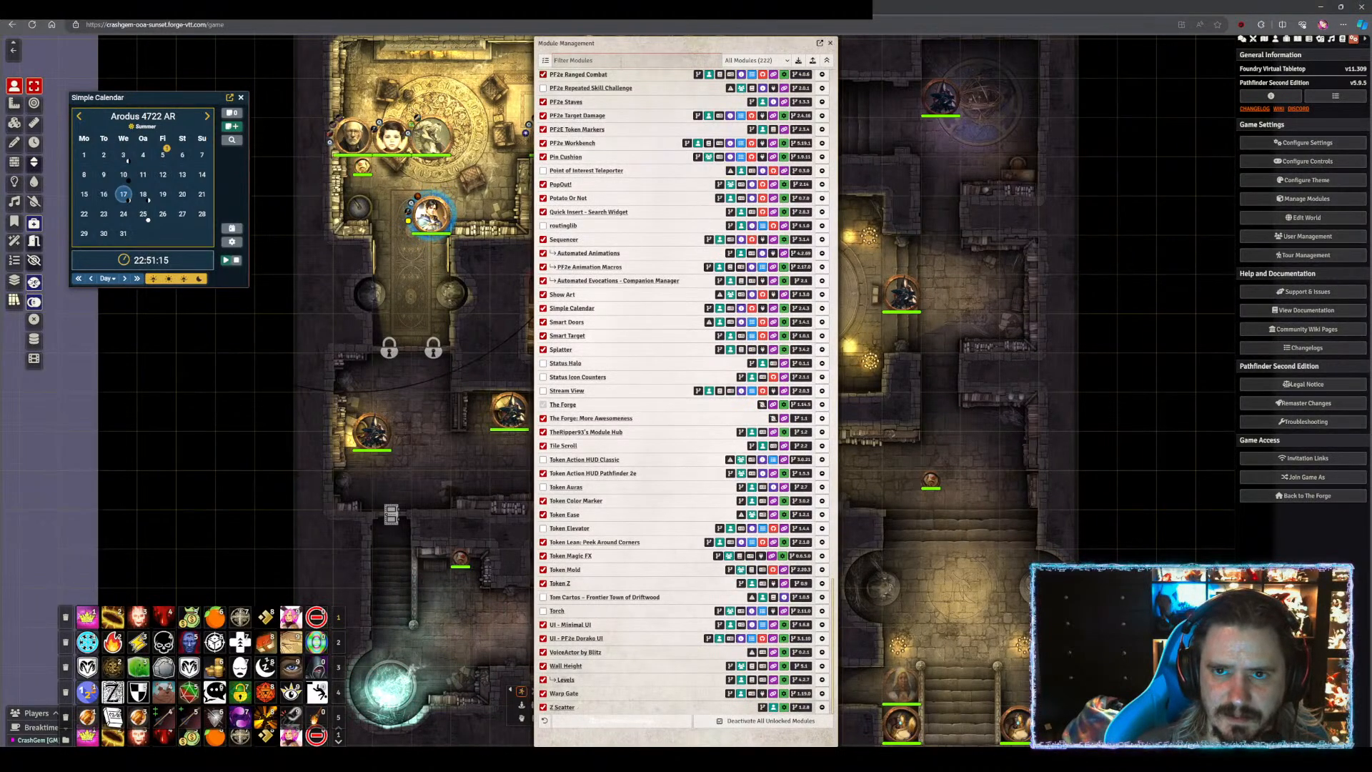
- Filter the installed modules by "shop", clear the filter, and close the module management window
text(shop)
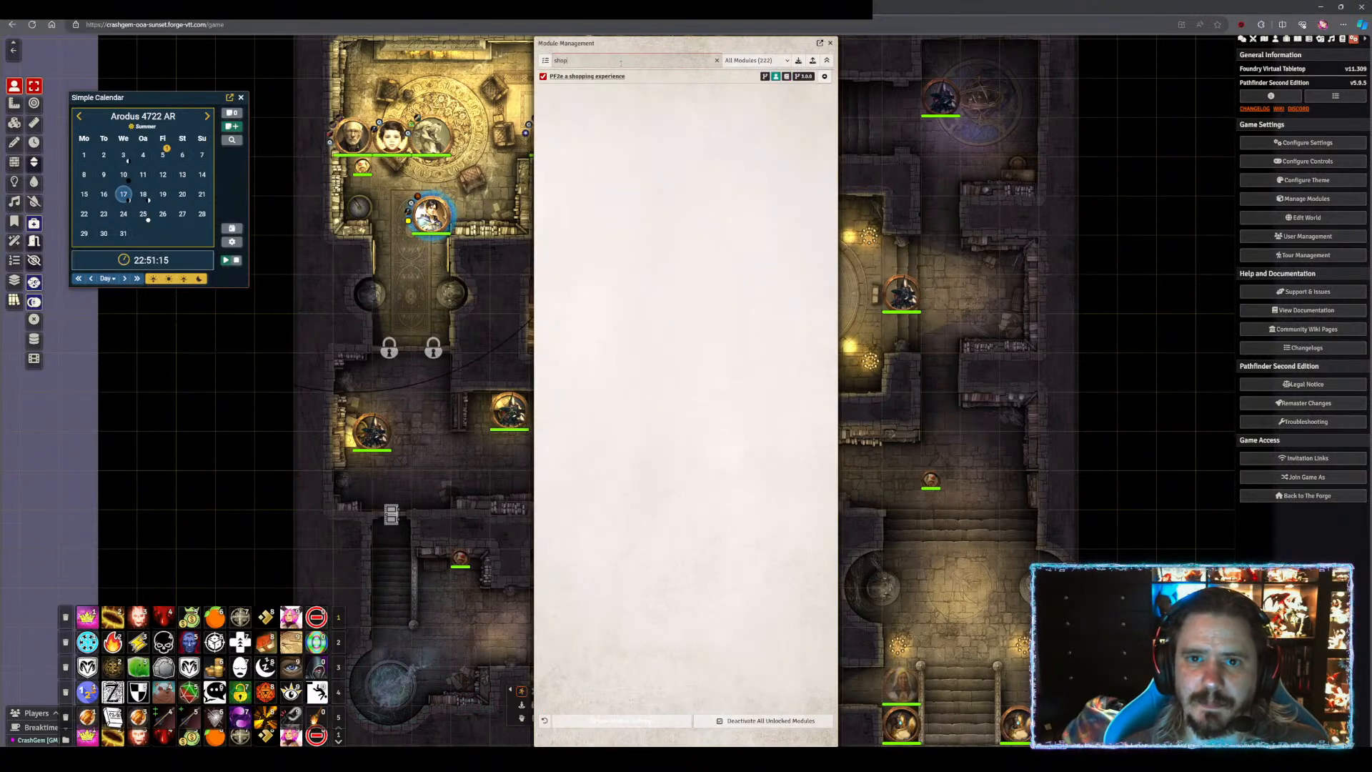
key(BackSpace)
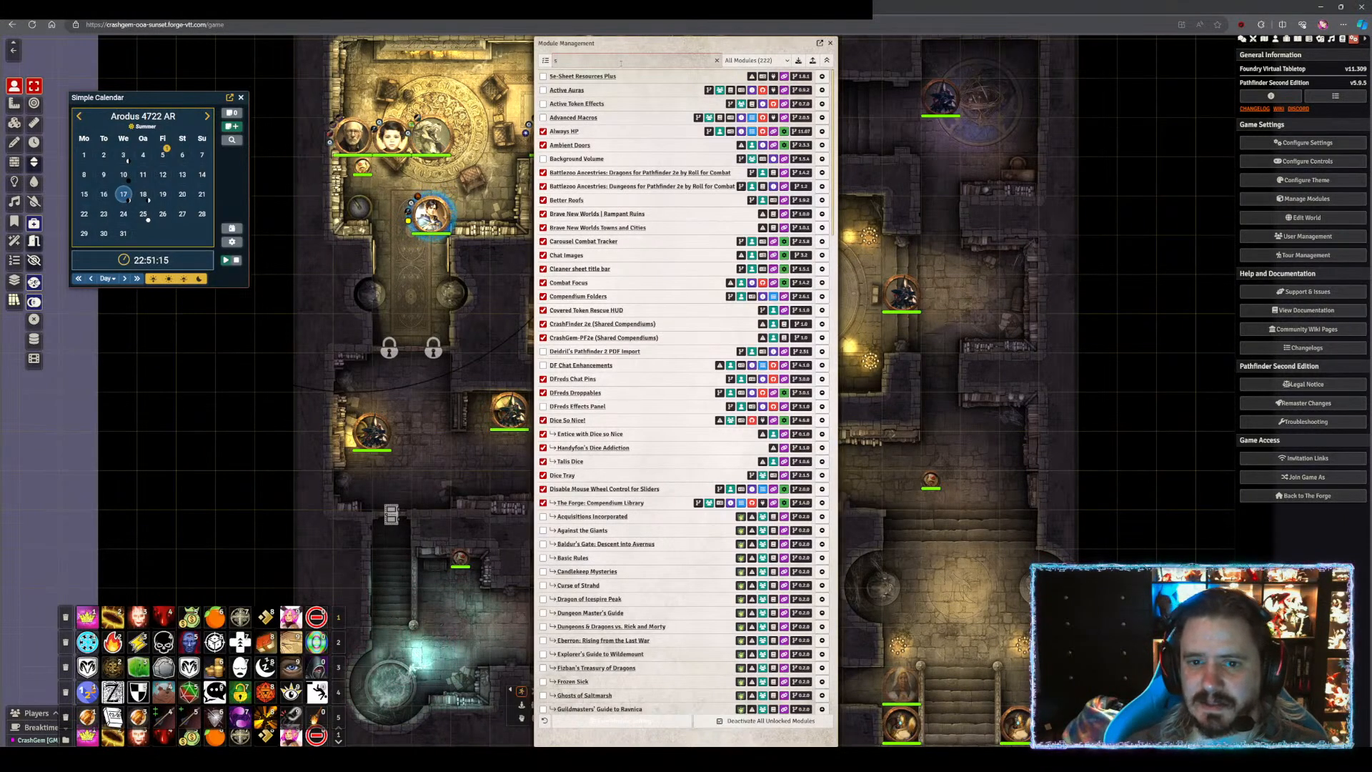
key(BackSpace)
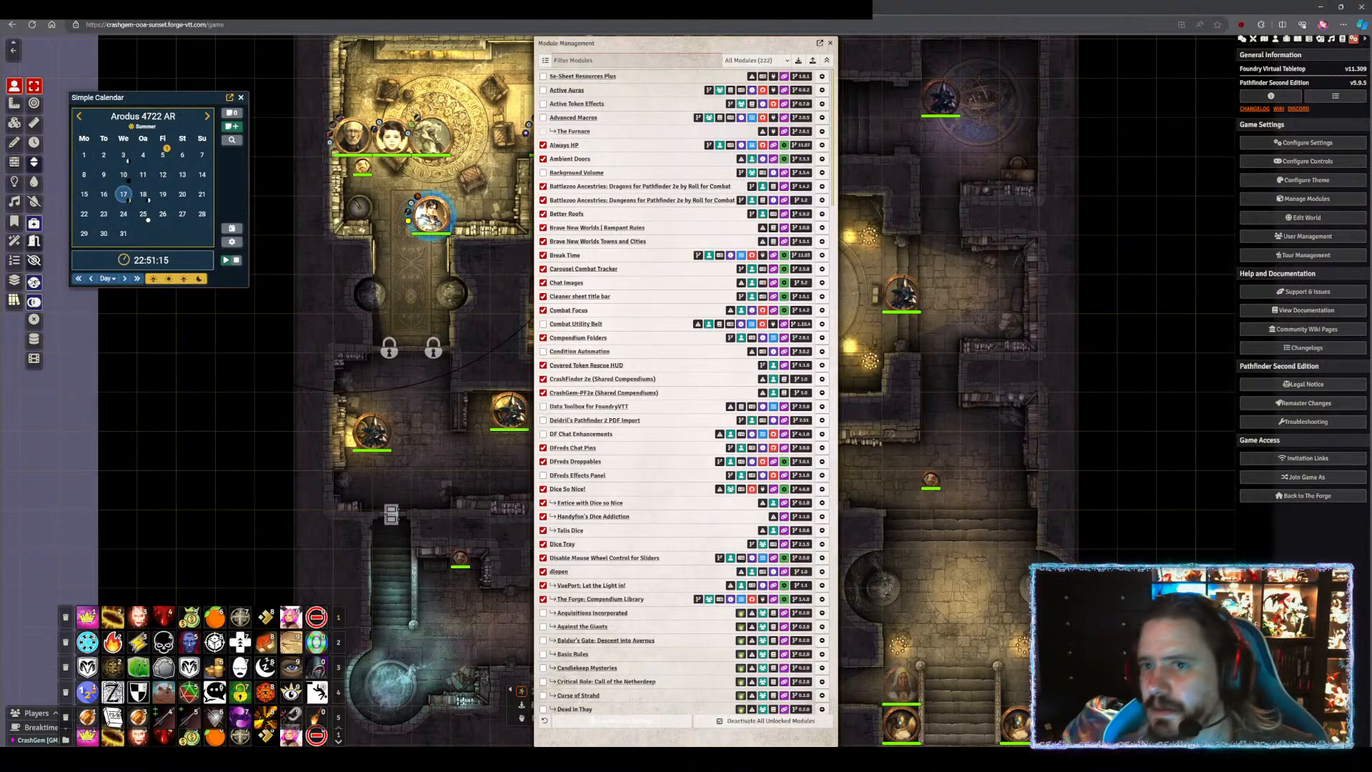
click(830, 43)
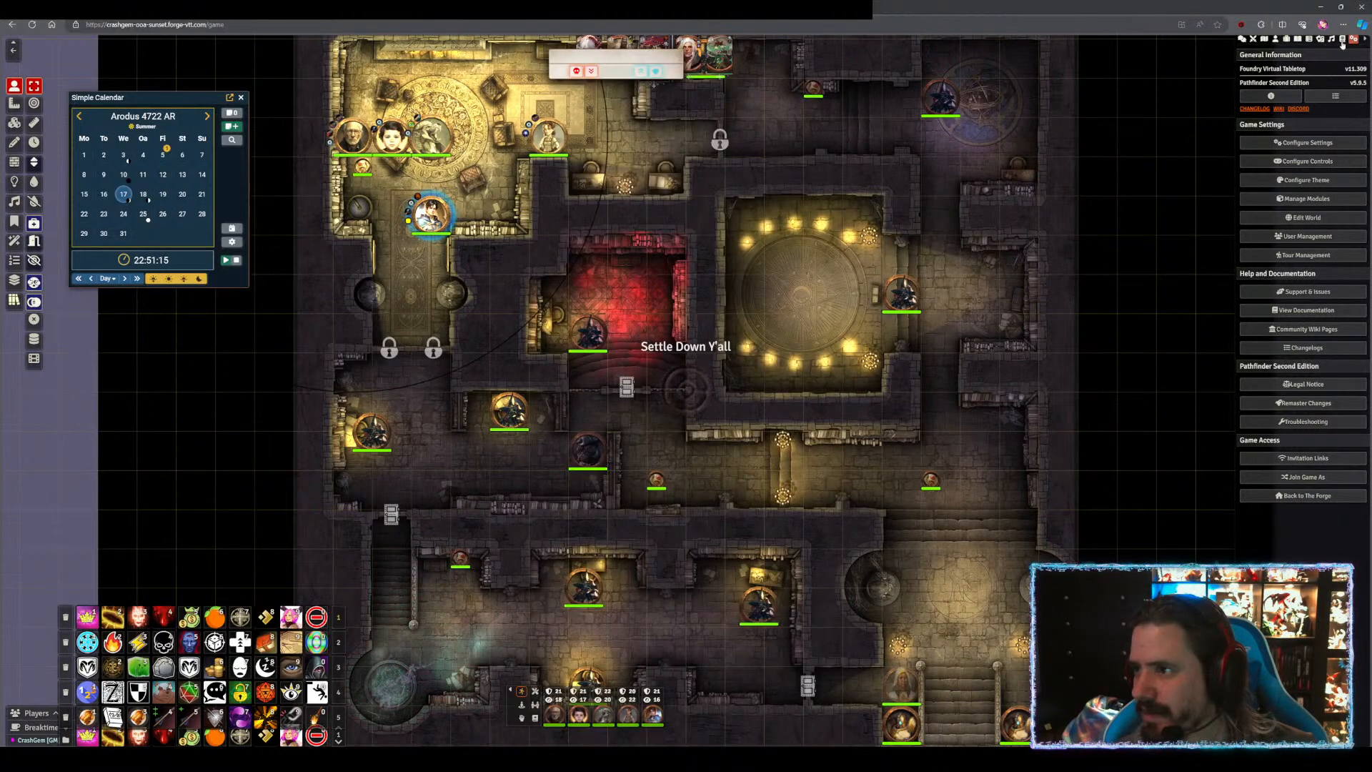
- Search the compendiums for "brave", open the Brave New Worlds towns and cities scene pack, and place its window beside the sidebar
click(1343, 39)
click(1300, 69)
text(brea)
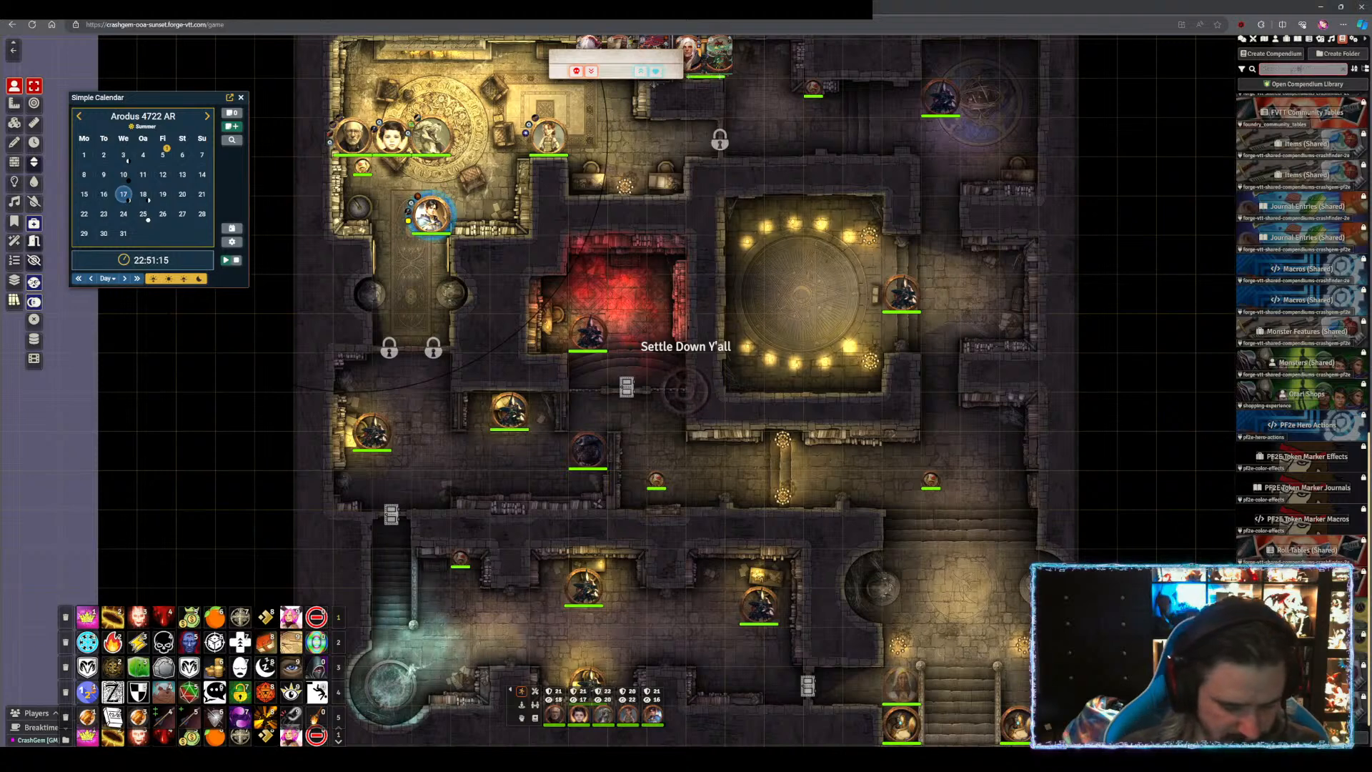
text(e)
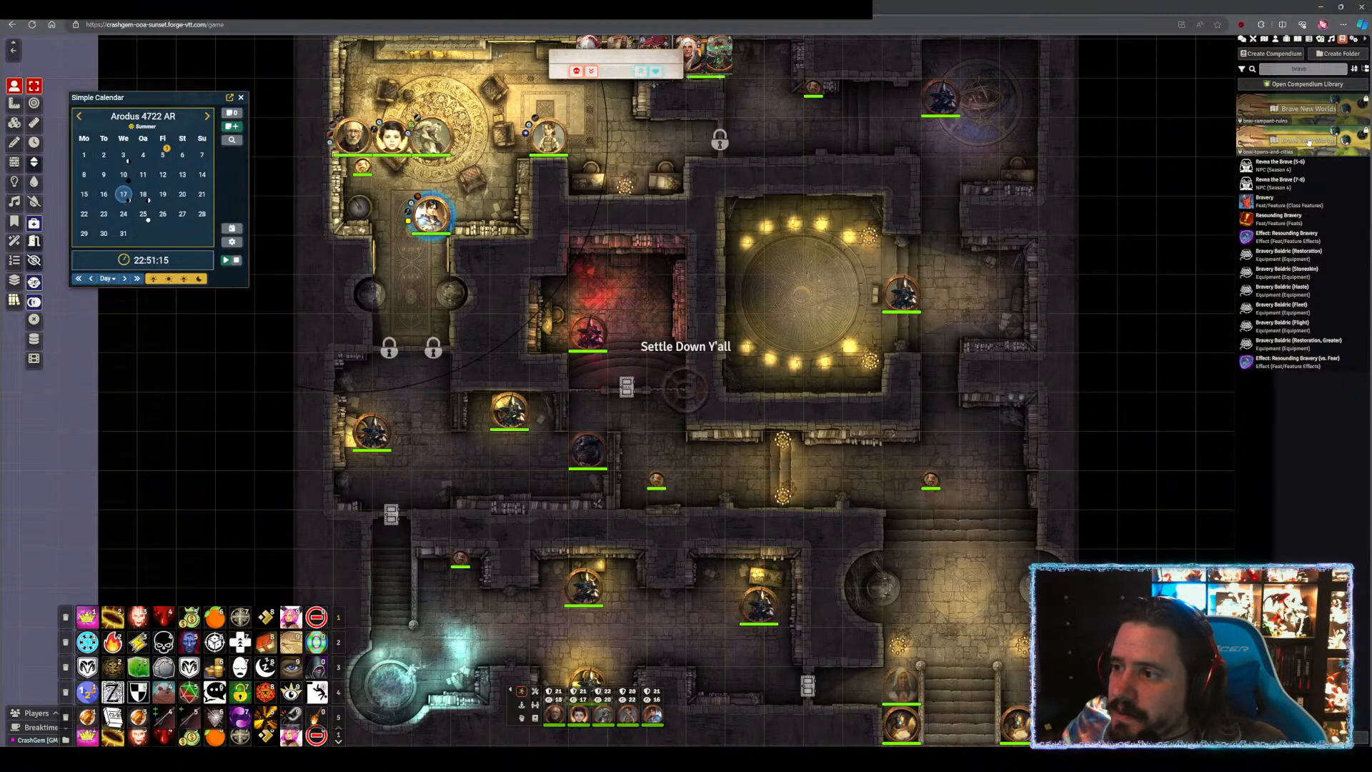
click(1278, 142)
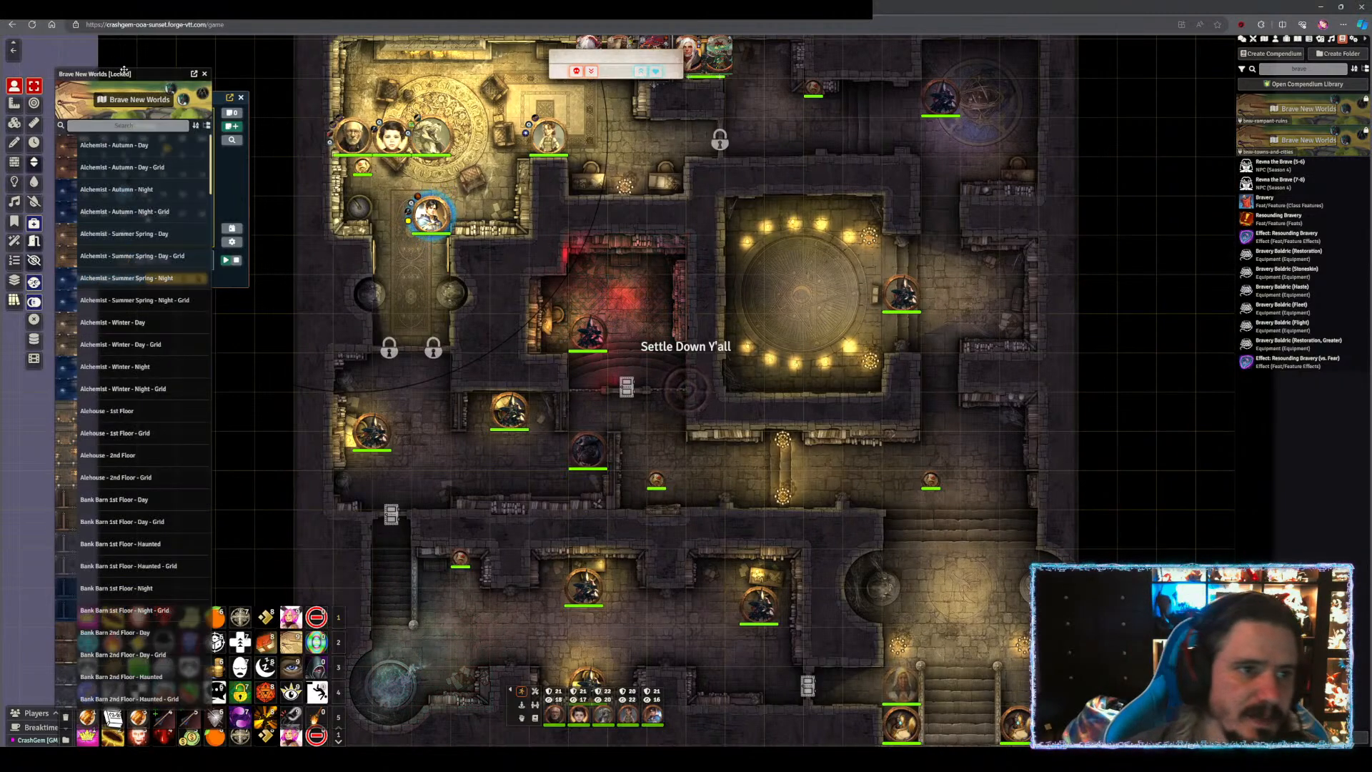
drag(160, 76, 983, 96)
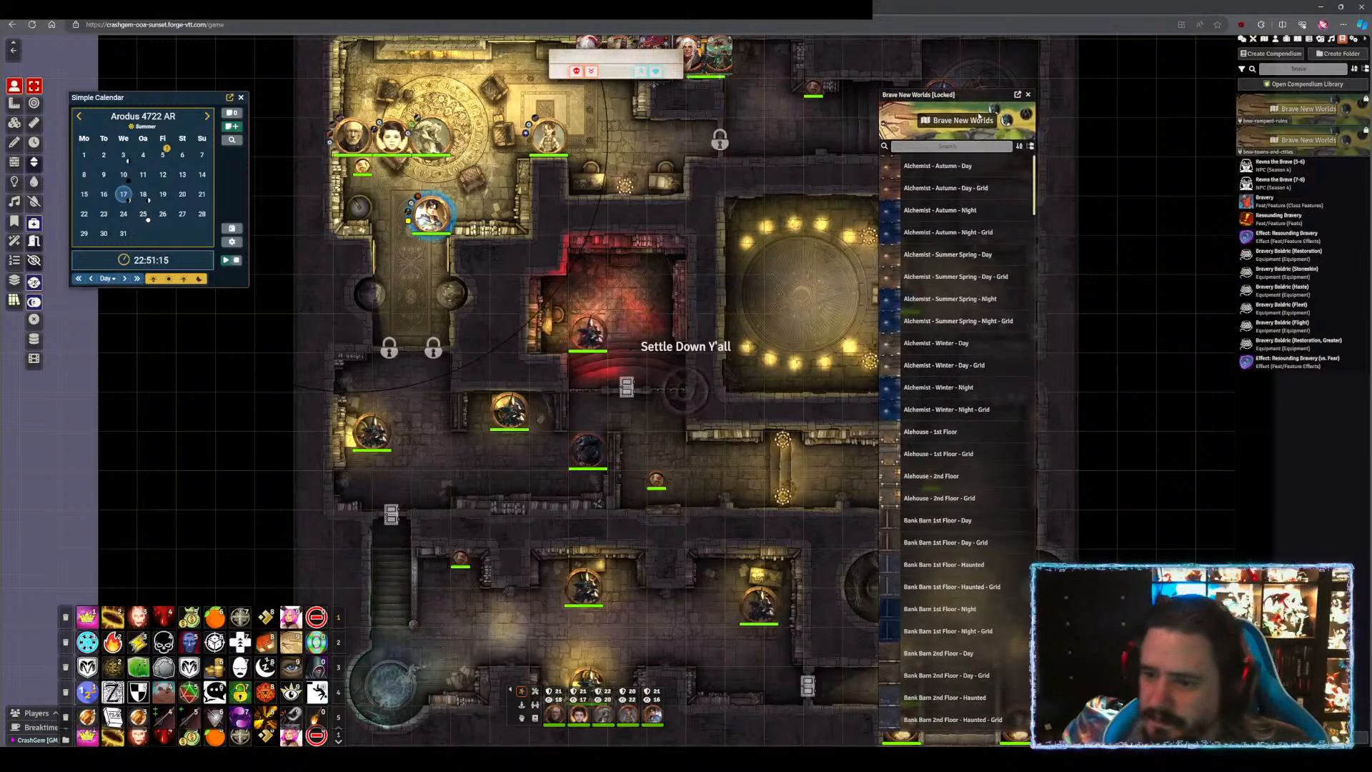
- Import the Bank Barn 1st Floor - Night scene from the Brave New Worlds pack into the world's scenes and view it
click(1264, 39)
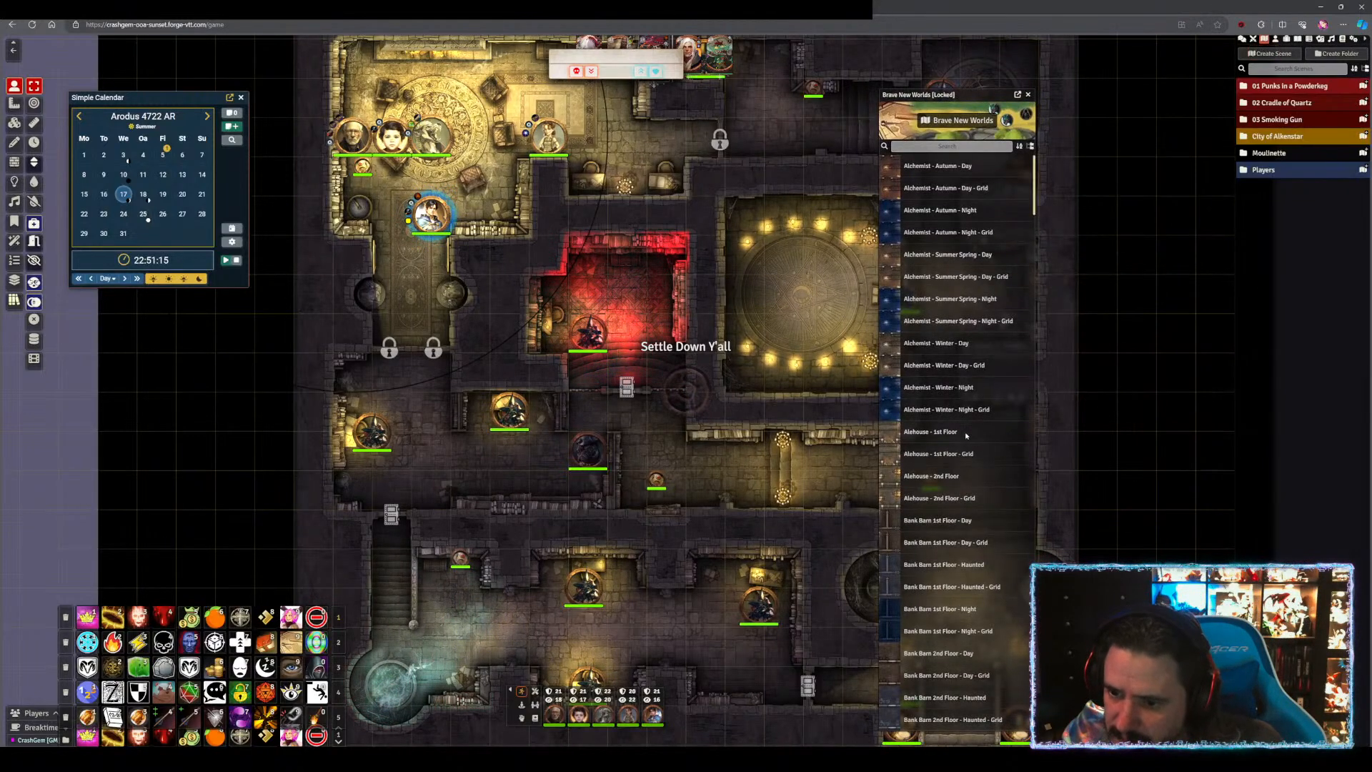
scroll(966, 418, down, 7)
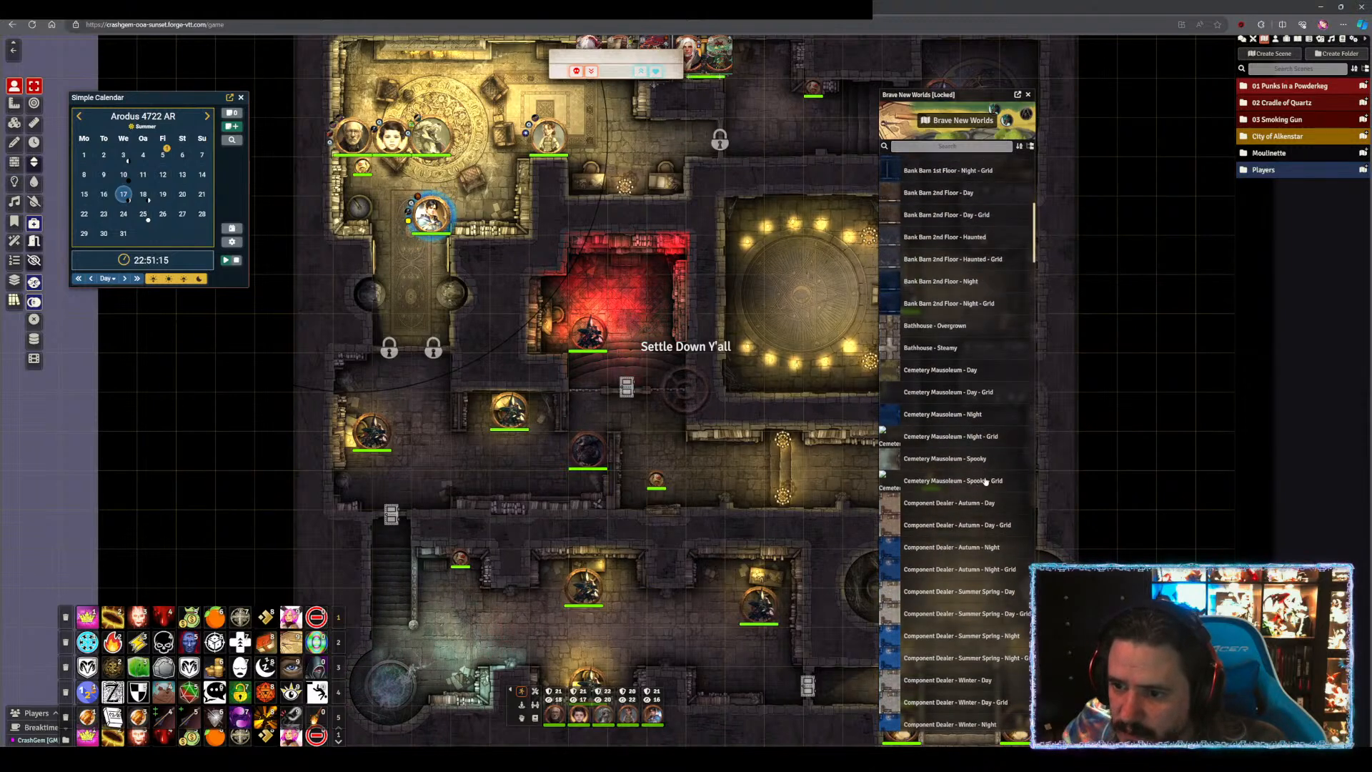
scroll(983, 480, up, 3)
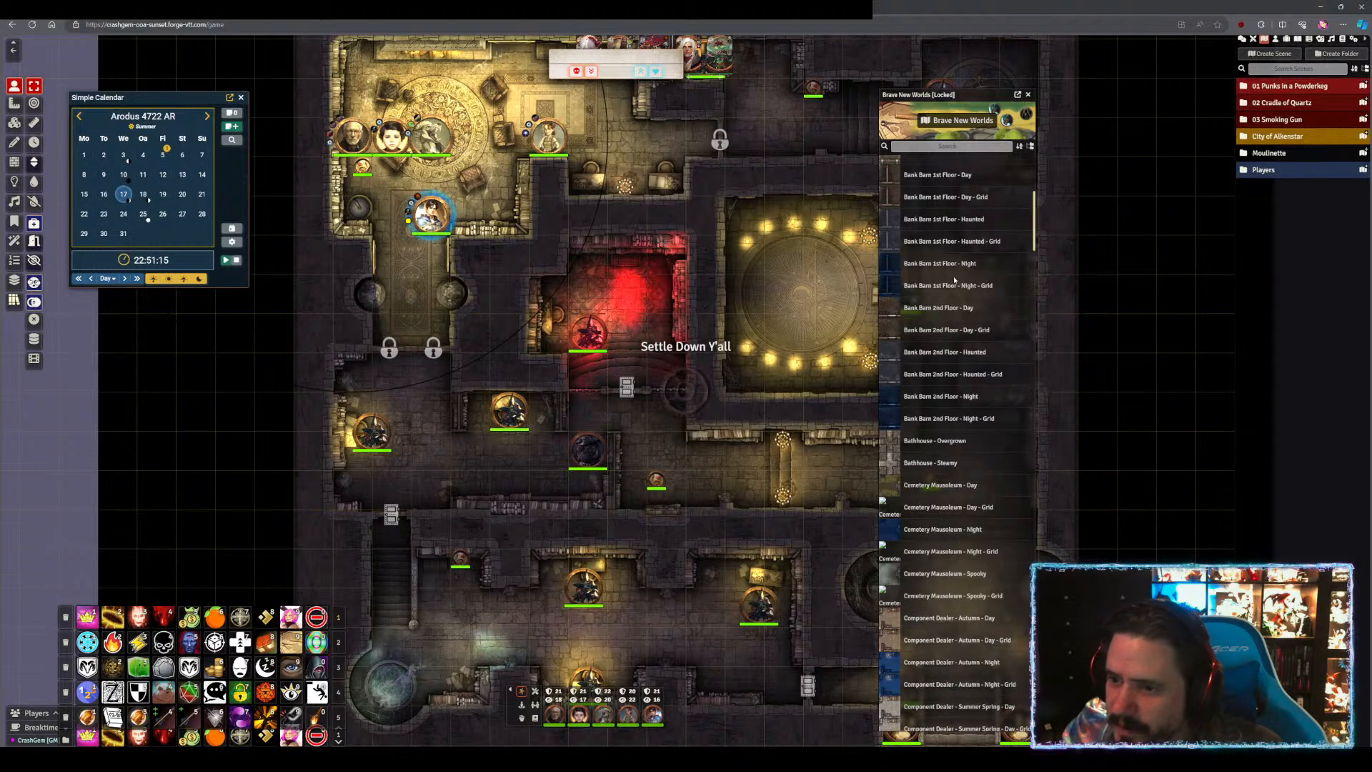
scroll(957, 286, up, 3)
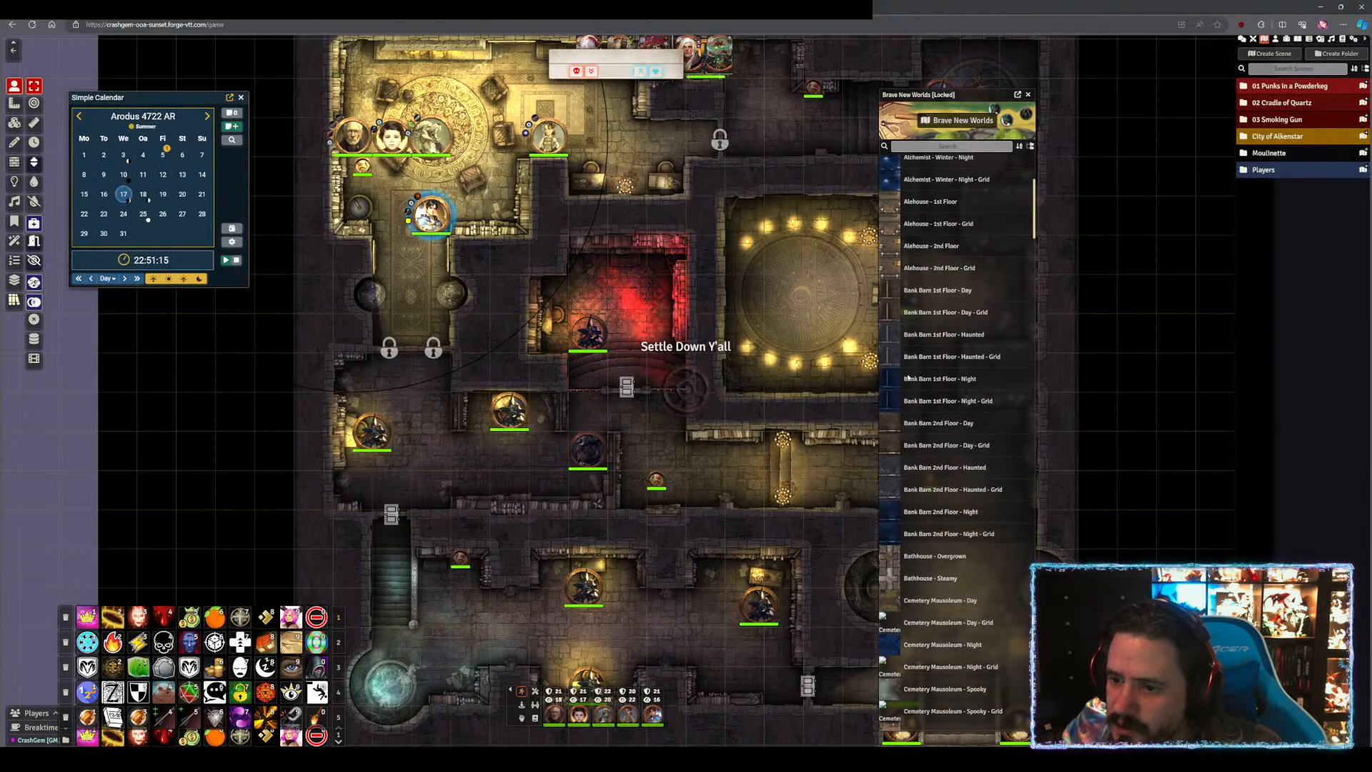
drag(932, 379, 1314, 212)
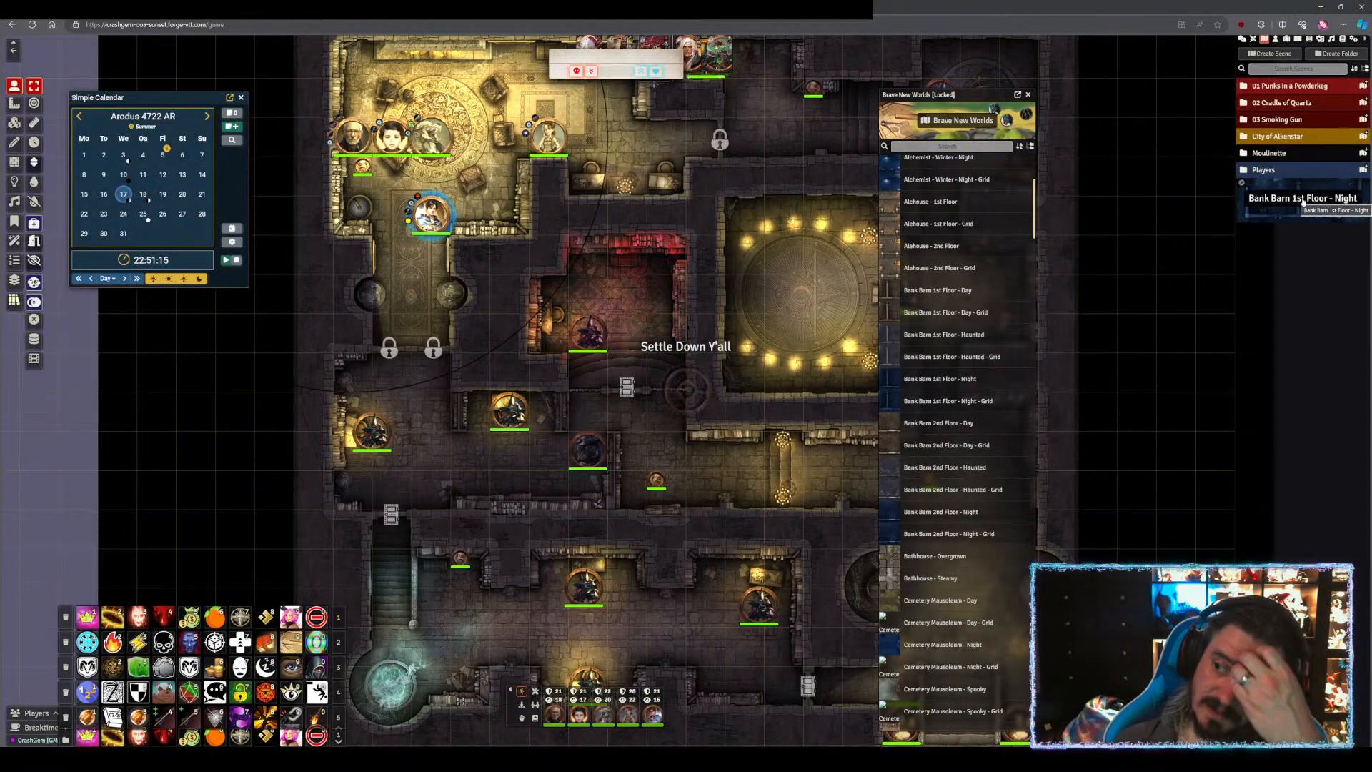
click(1302, 200)
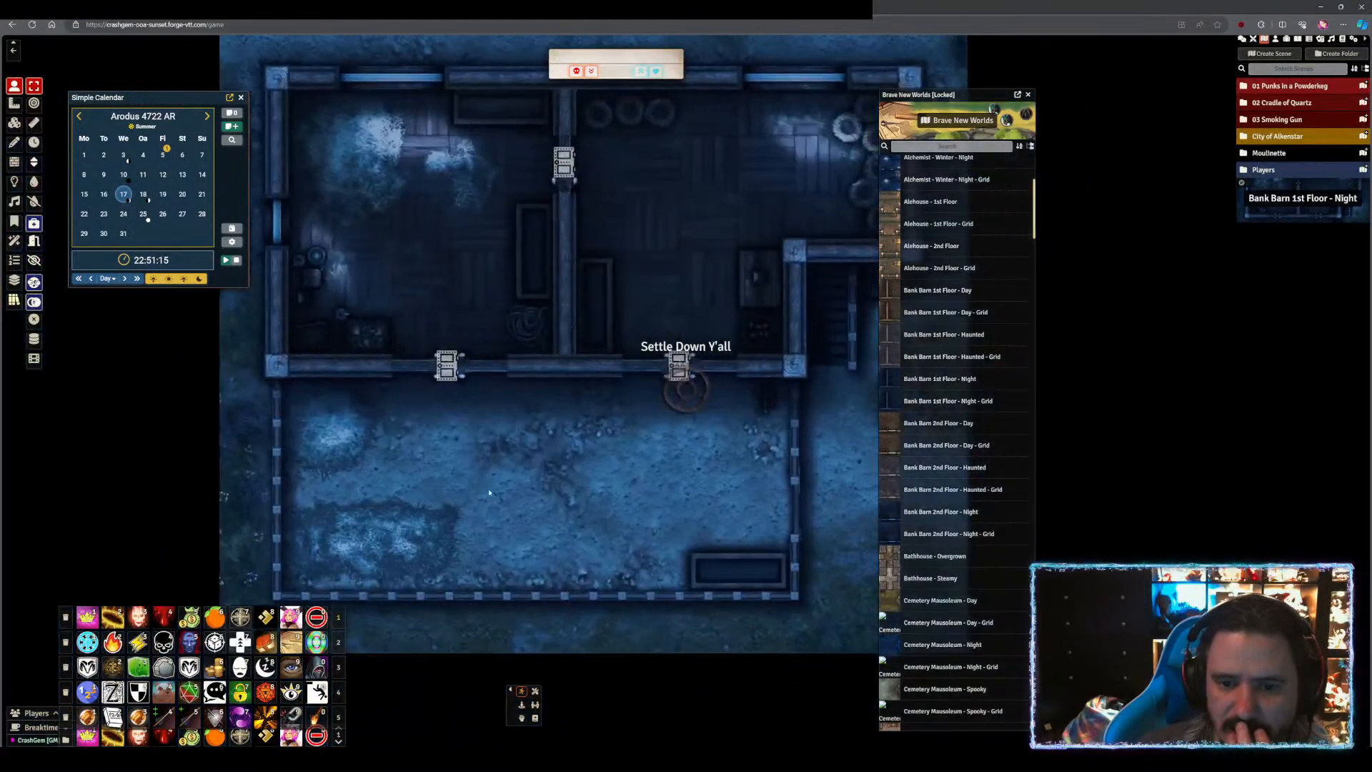
- Test the barn's front door and the door between its two rooms by opening and closing each one
click(457, 377)
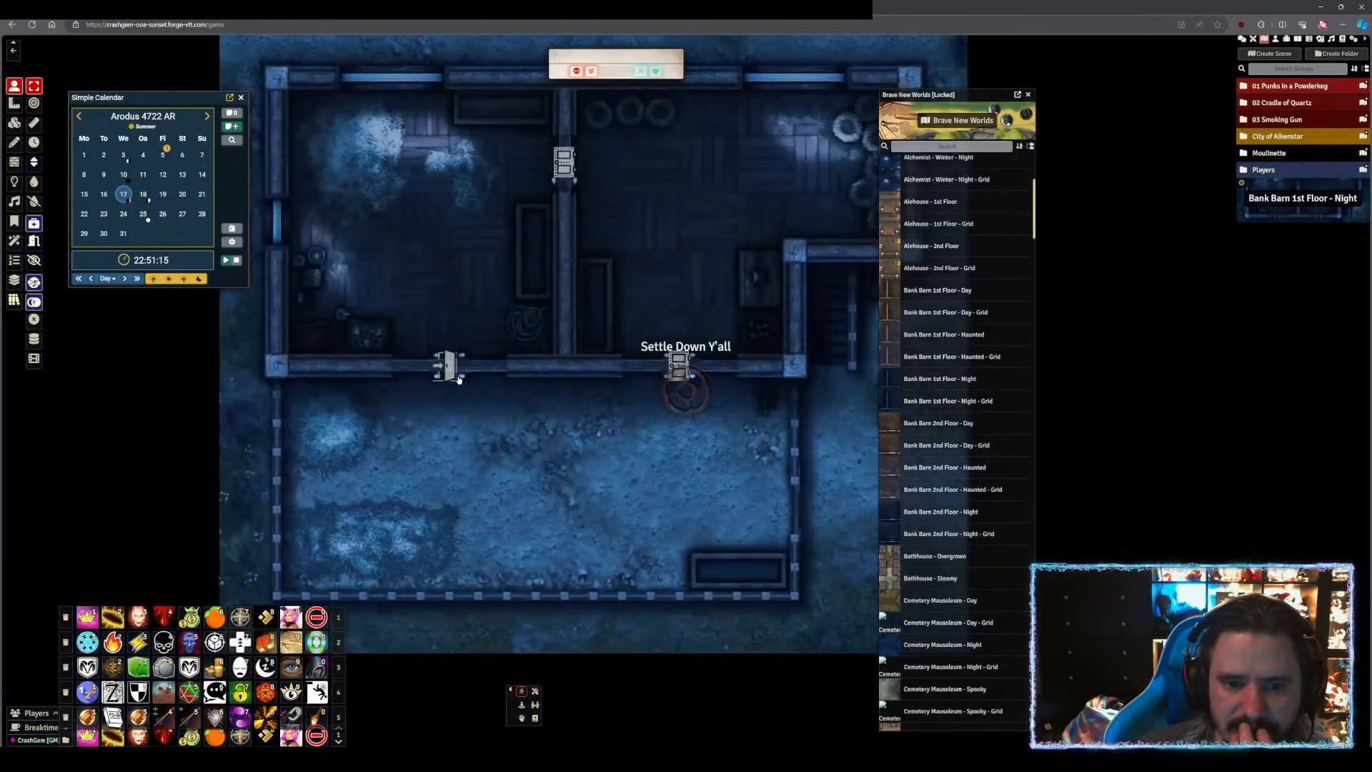
click(458, 376)
click(570, 172)
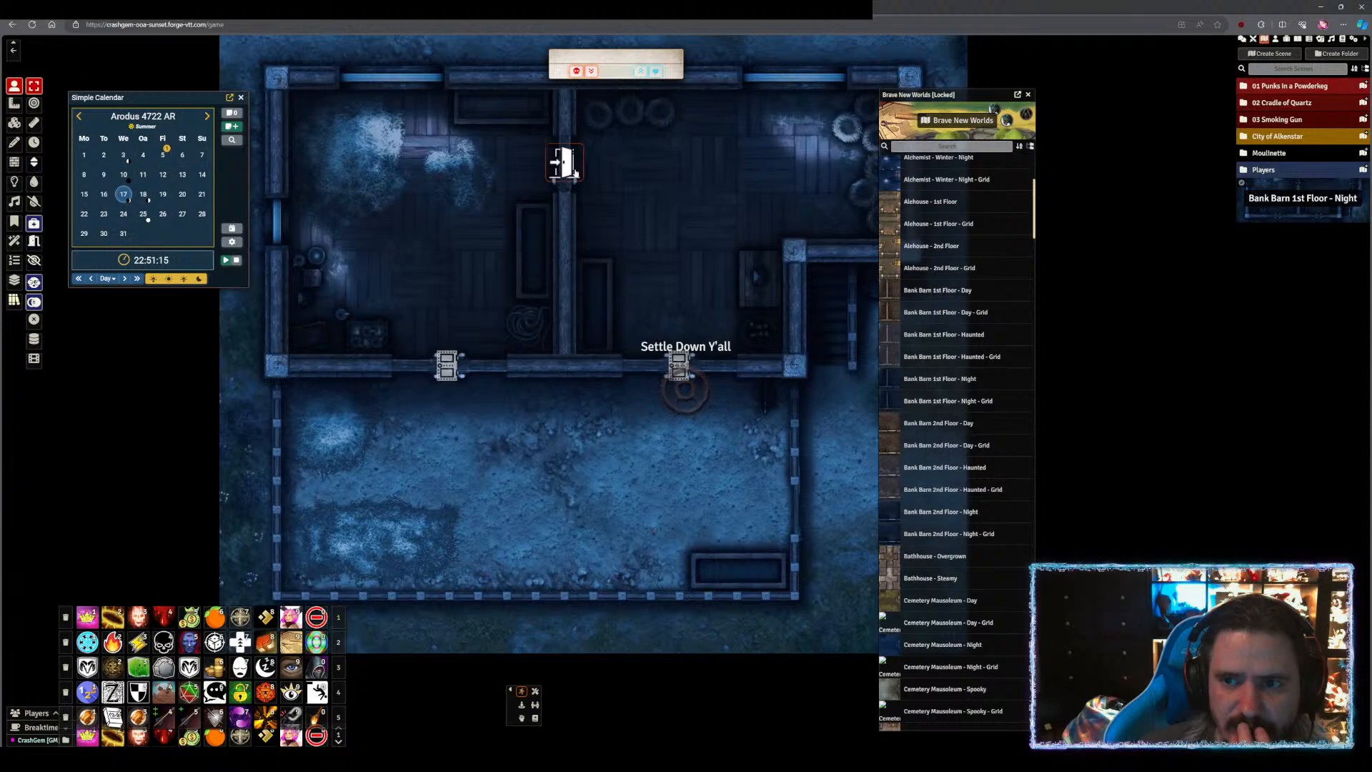
click(572, 173)
mouse_move(726, 193)
mouse_down()
mouse_move(593, 38)
mouse_move(723, 187)
mouse_up()
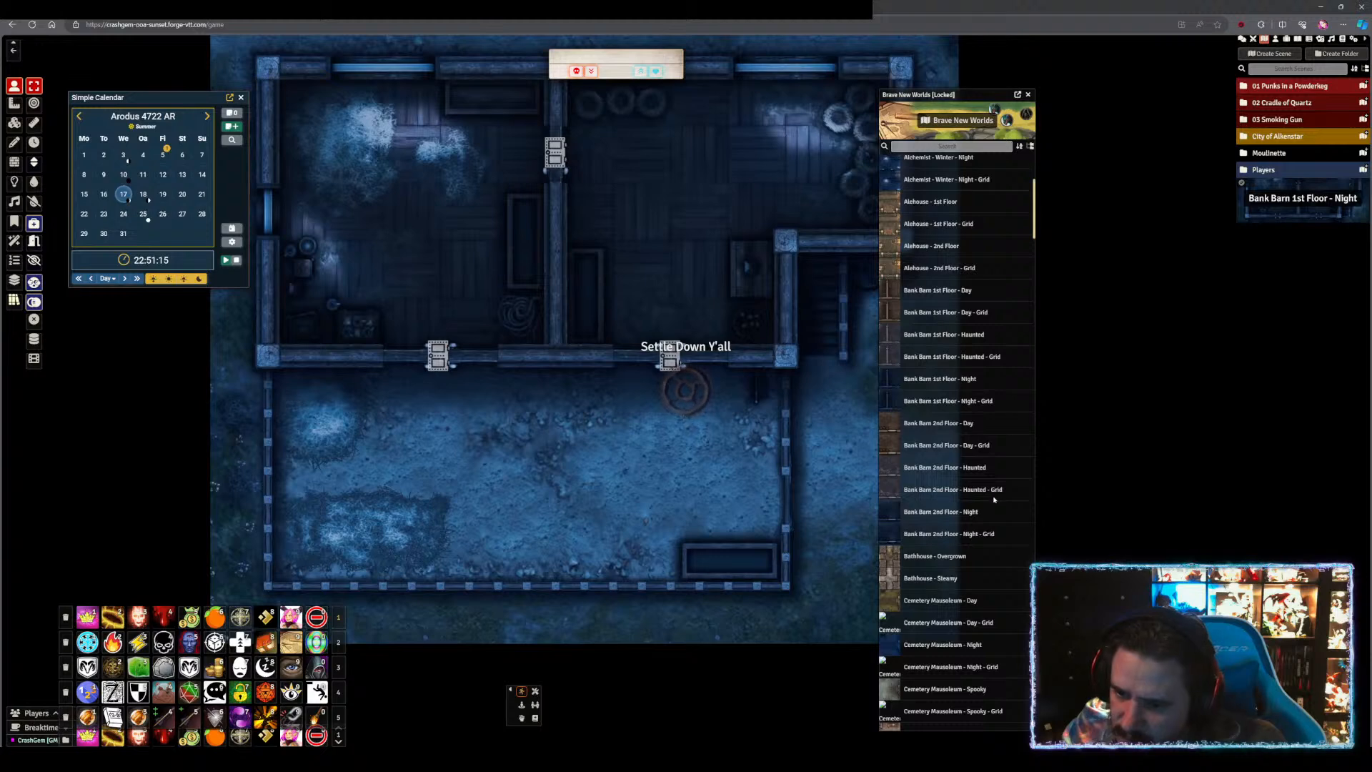
- Browse the pack's scene list, import the Home 3 - Night scene into the world, and view it
scroll(988, 544, down, 6)
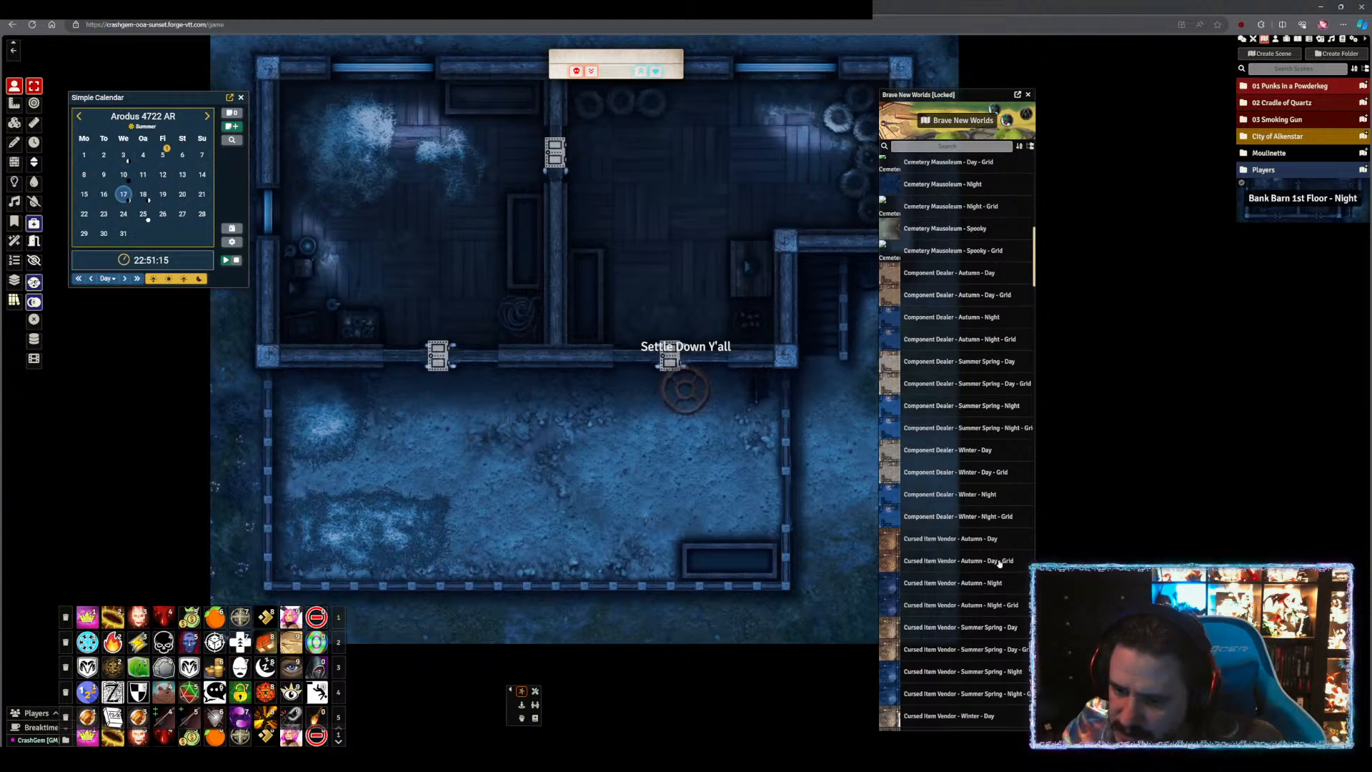
scroll(1008, 547, down, 5)
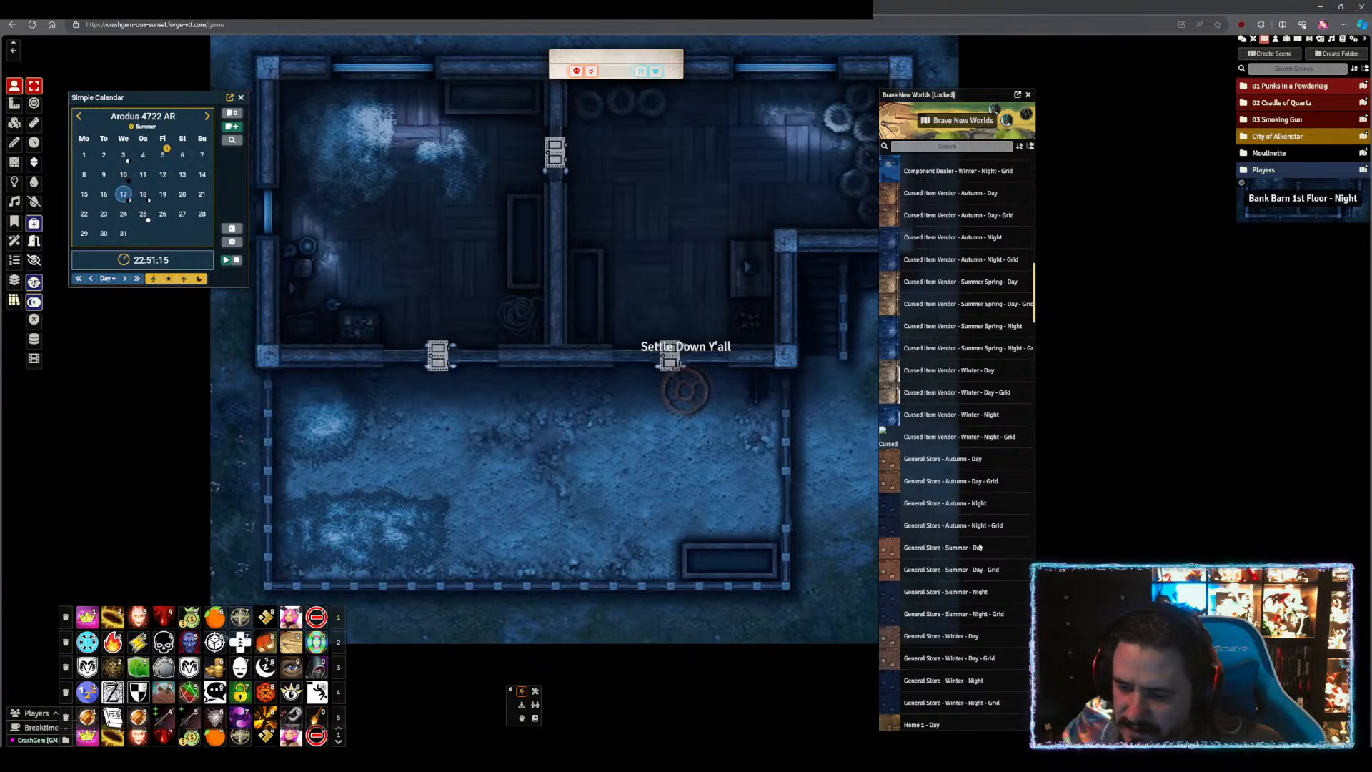
scroll(979, 547, down, 7)
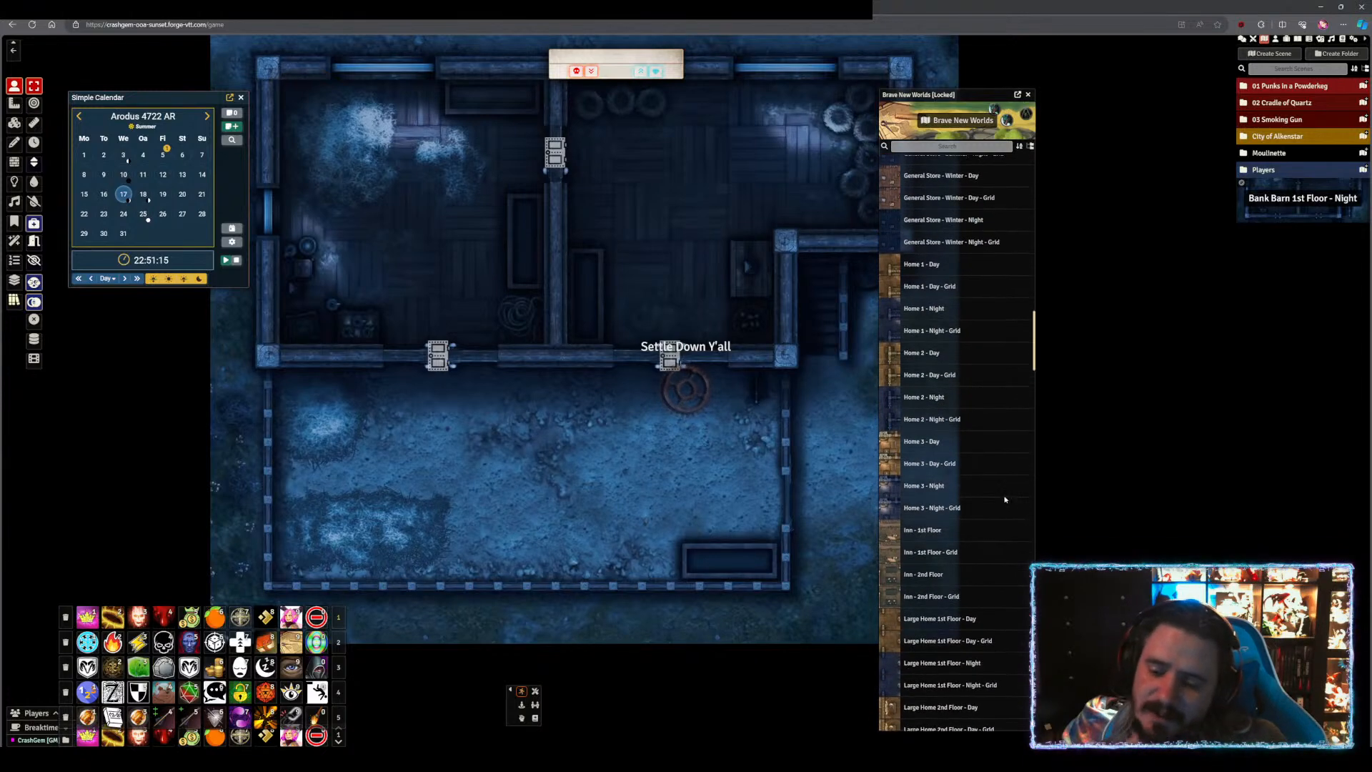
scroll(991, 515, down, 5)
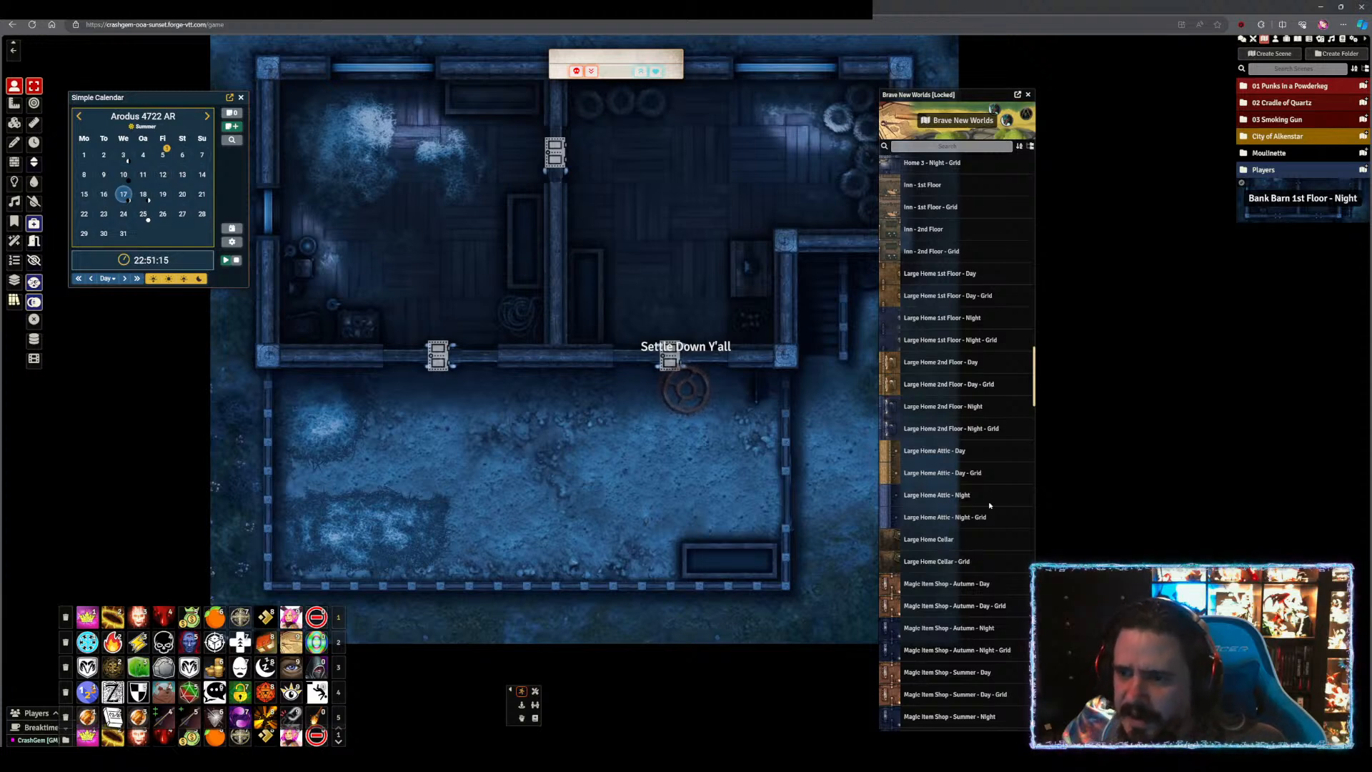
scroll(989, 505, up, 3)
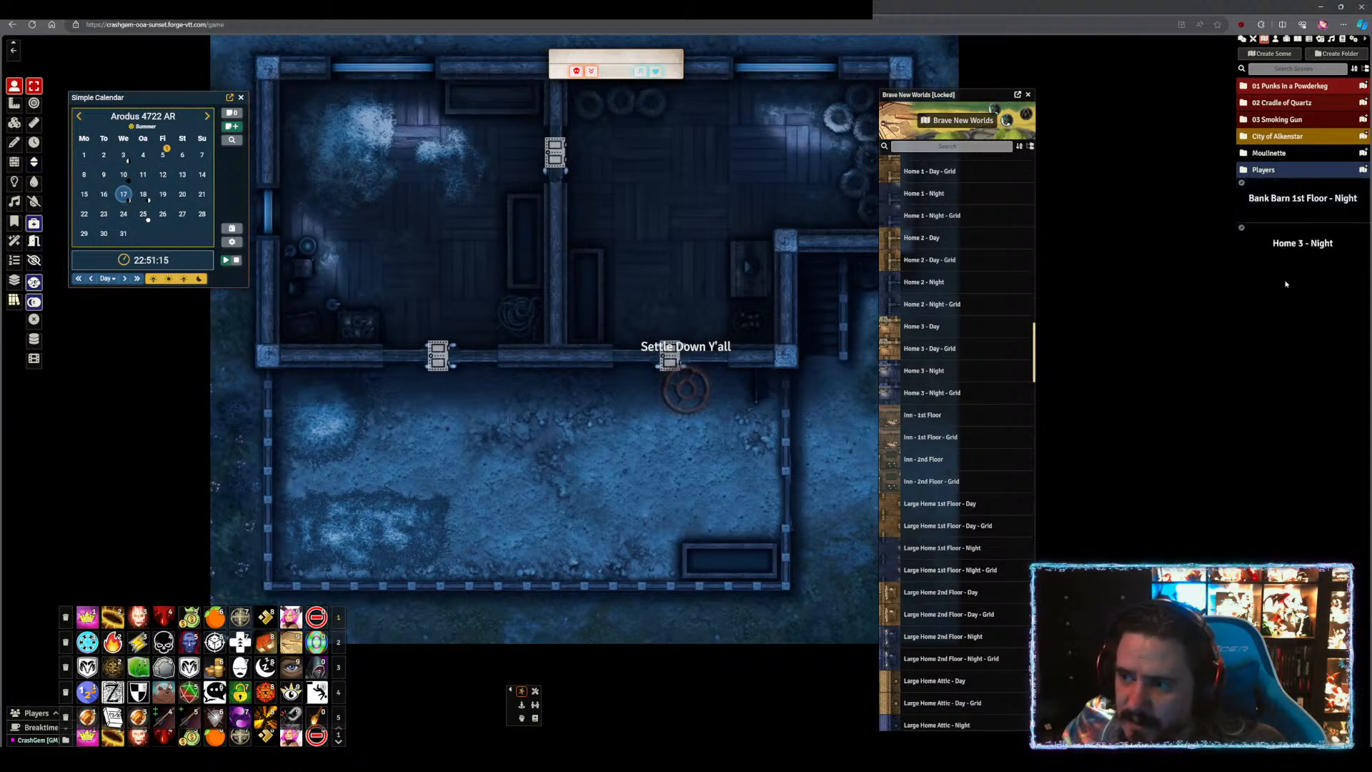
click(1307, 245)
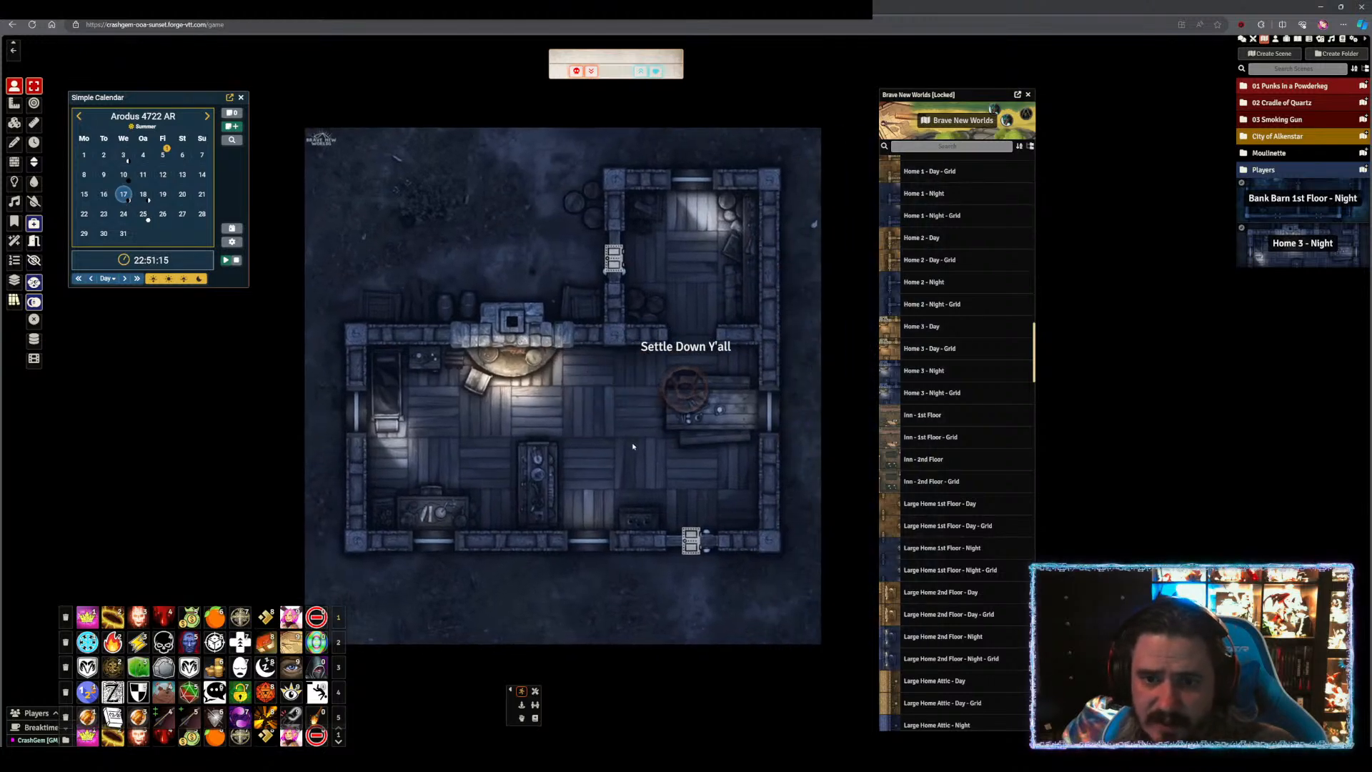
- Test the south door and the northwest storeroom door of the Home 3 map by opening and closing them
scroll(633, 446, up, 2)
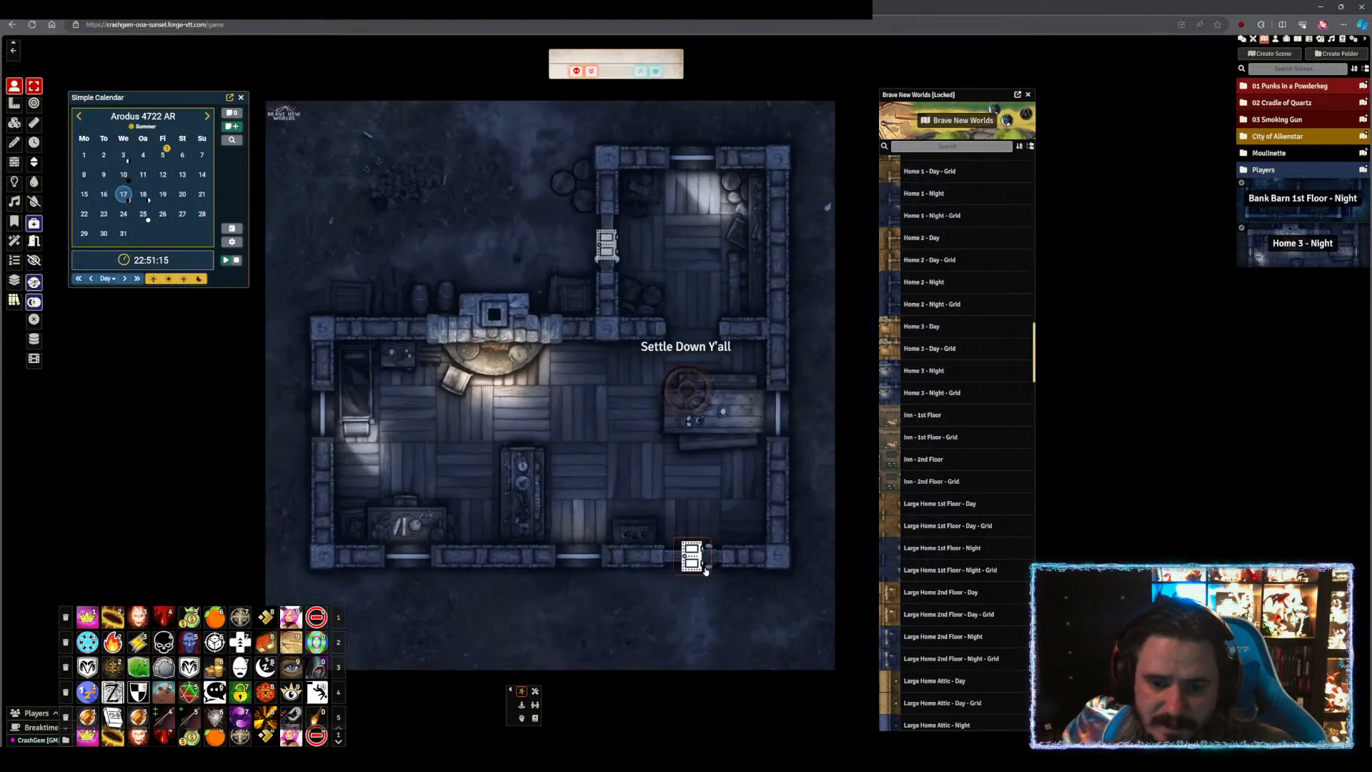
click(697, 564)
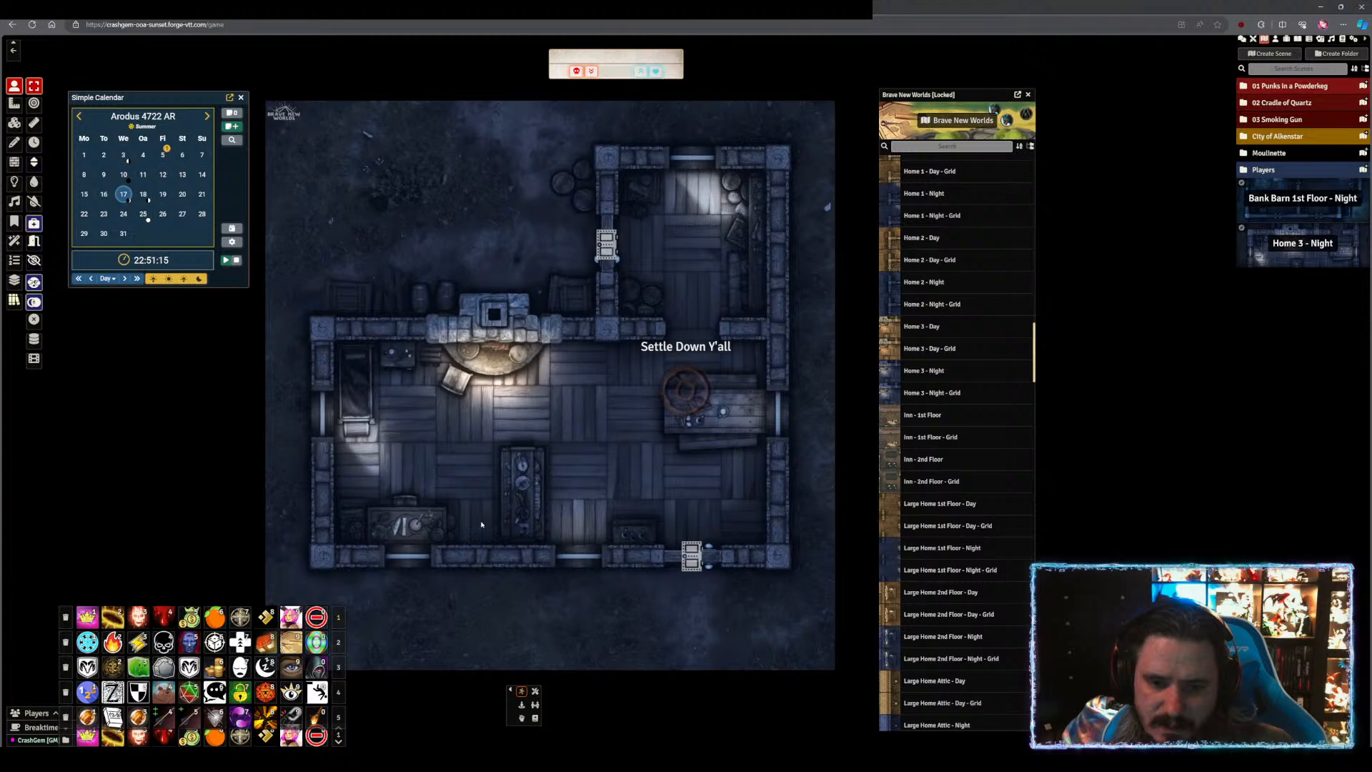
click(606, 245)
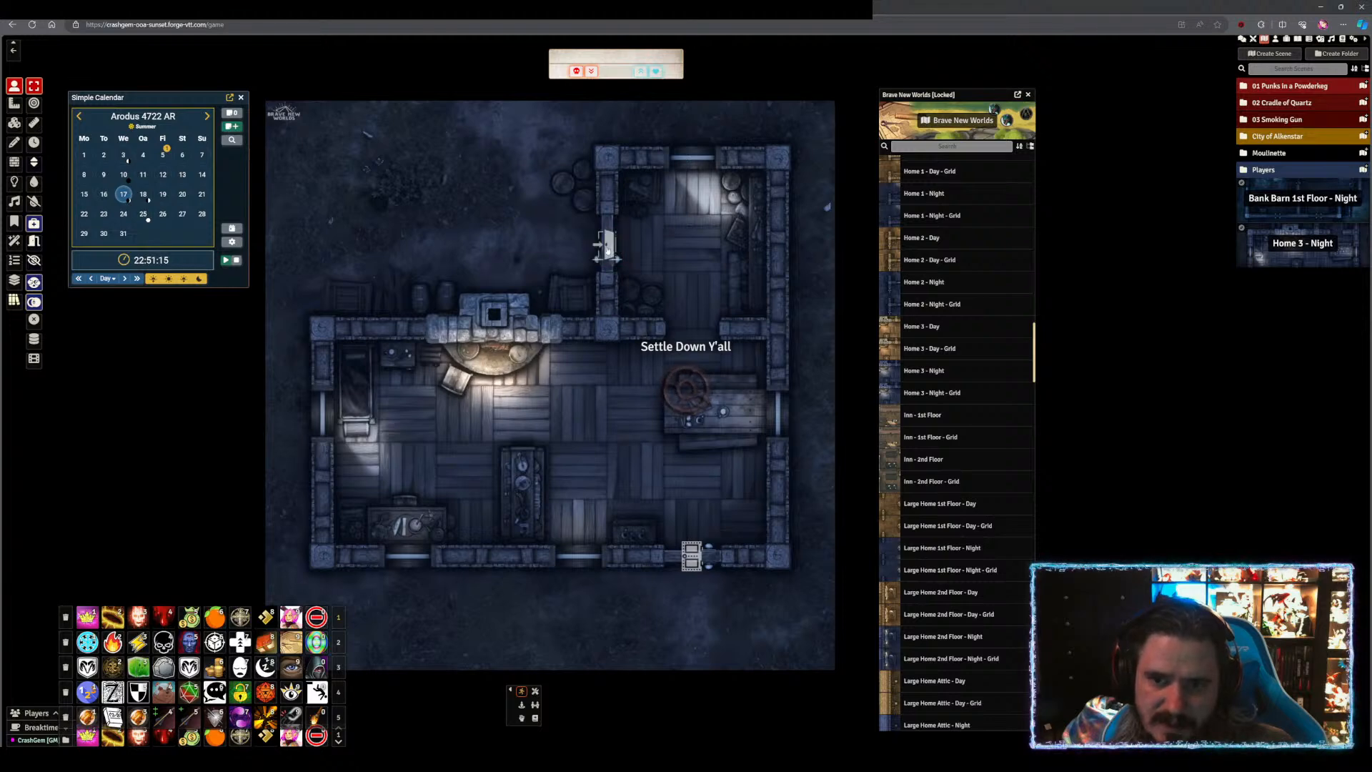
click(597, 244)
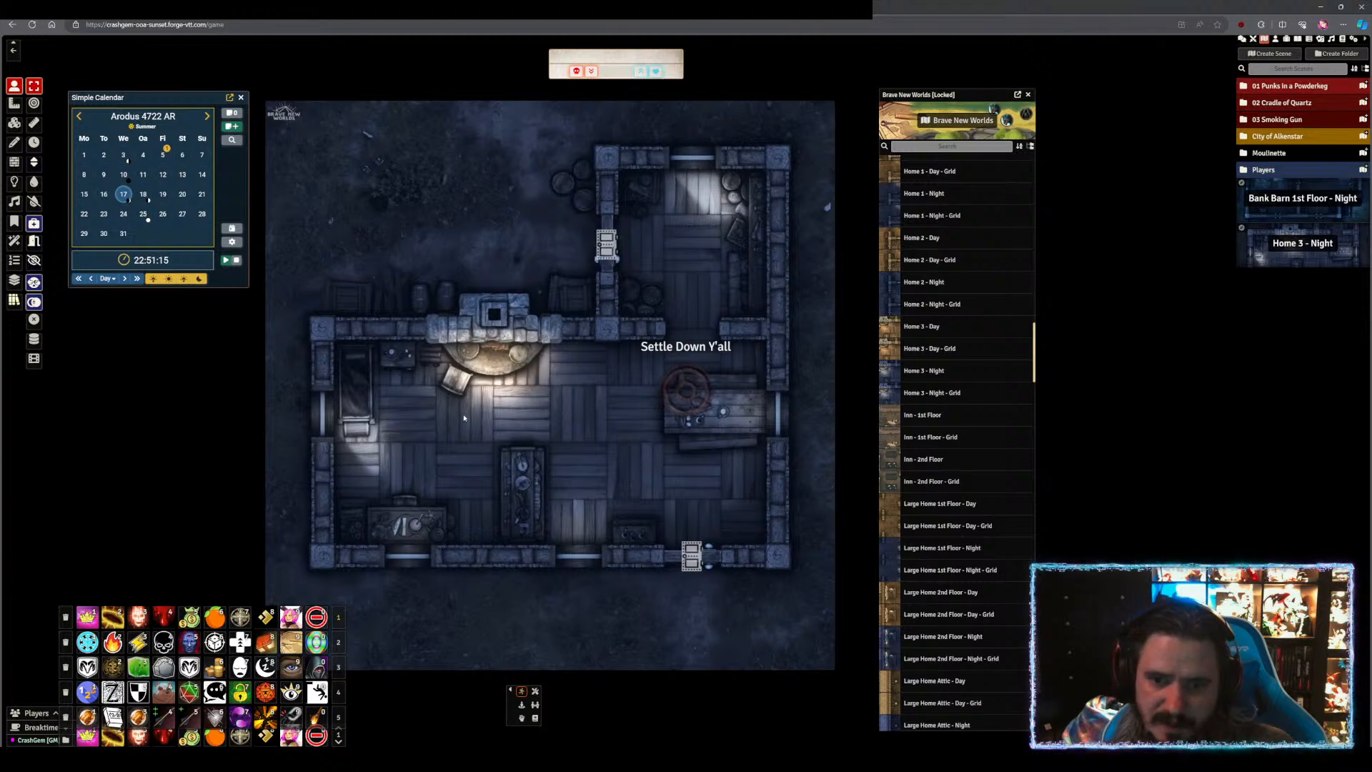
- Import the Large Home 1st Floor - Day scene, view it, and test the house's southwest door
scroll(947, 434, down, 3)
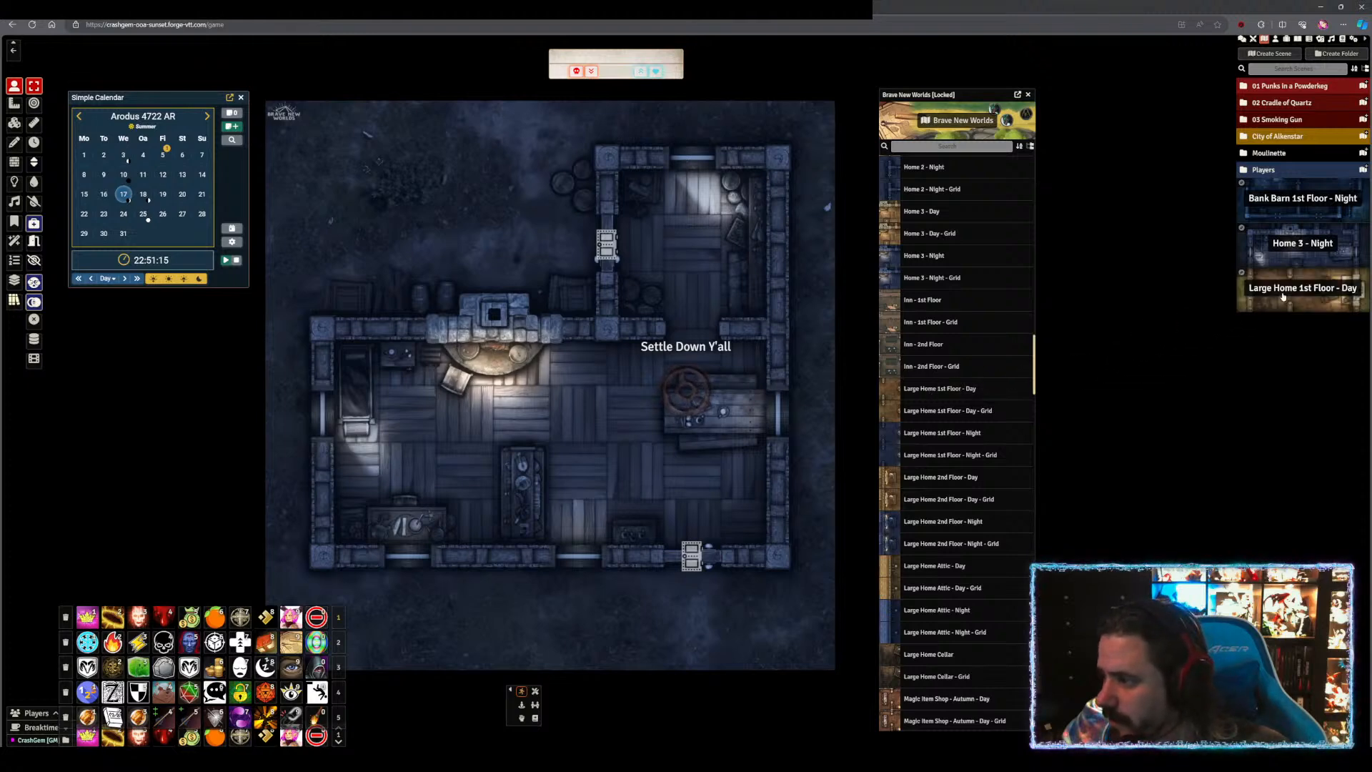
click(1299, 293)
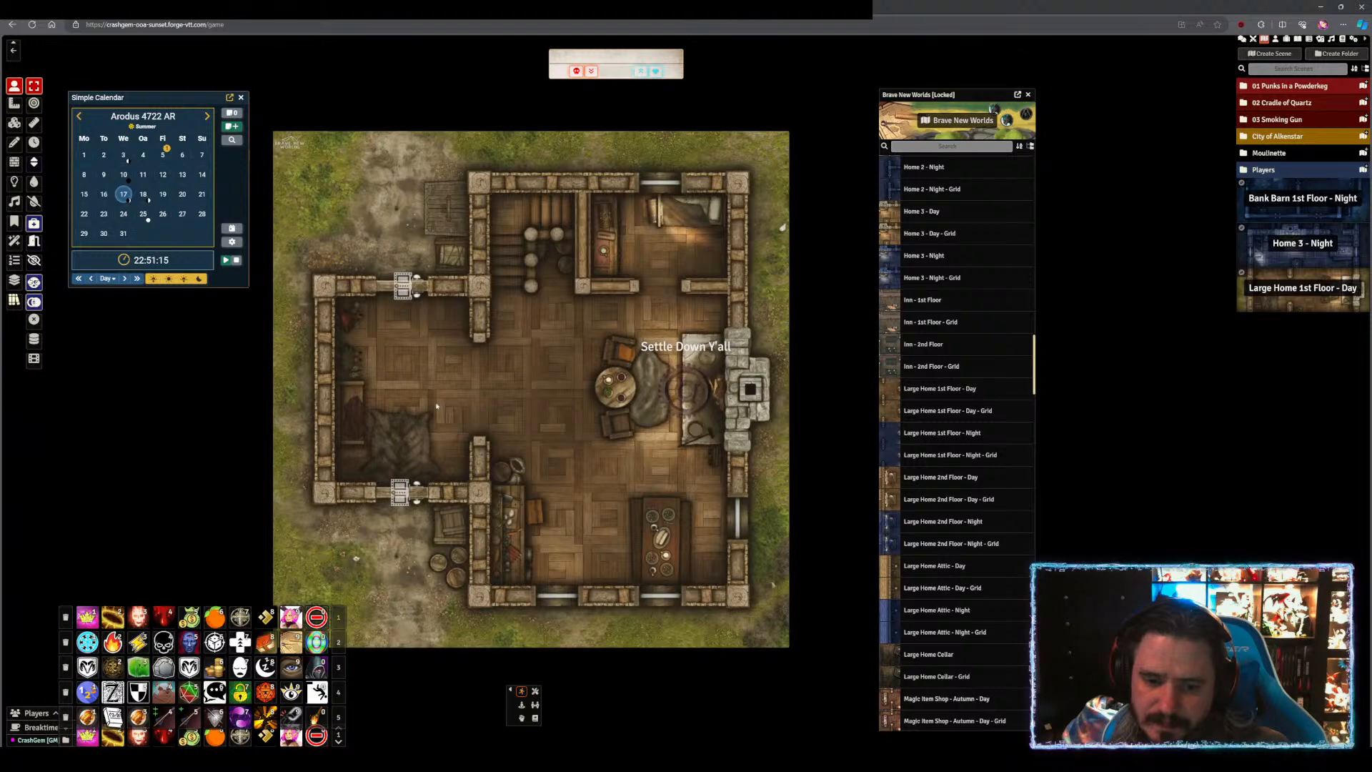
drag(512, 423, 636, 382)
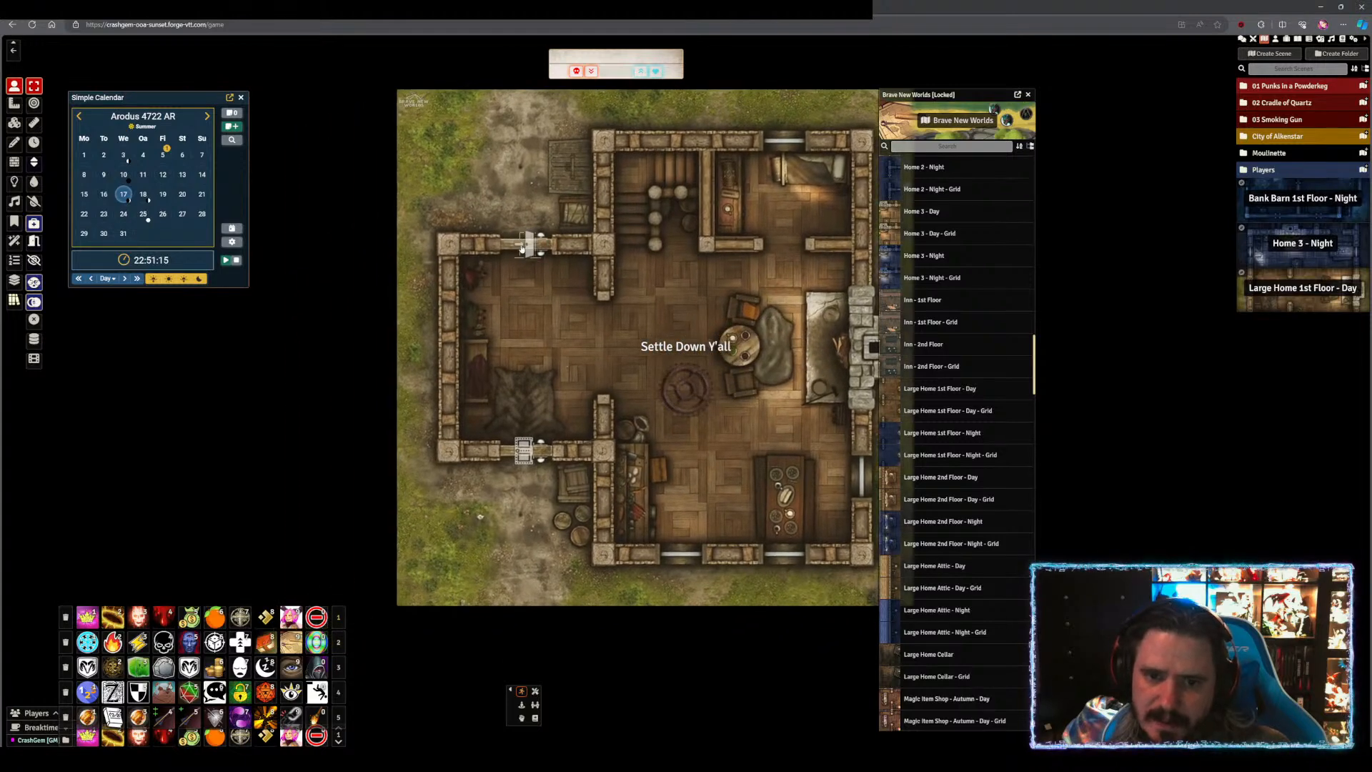
click(547, 441)
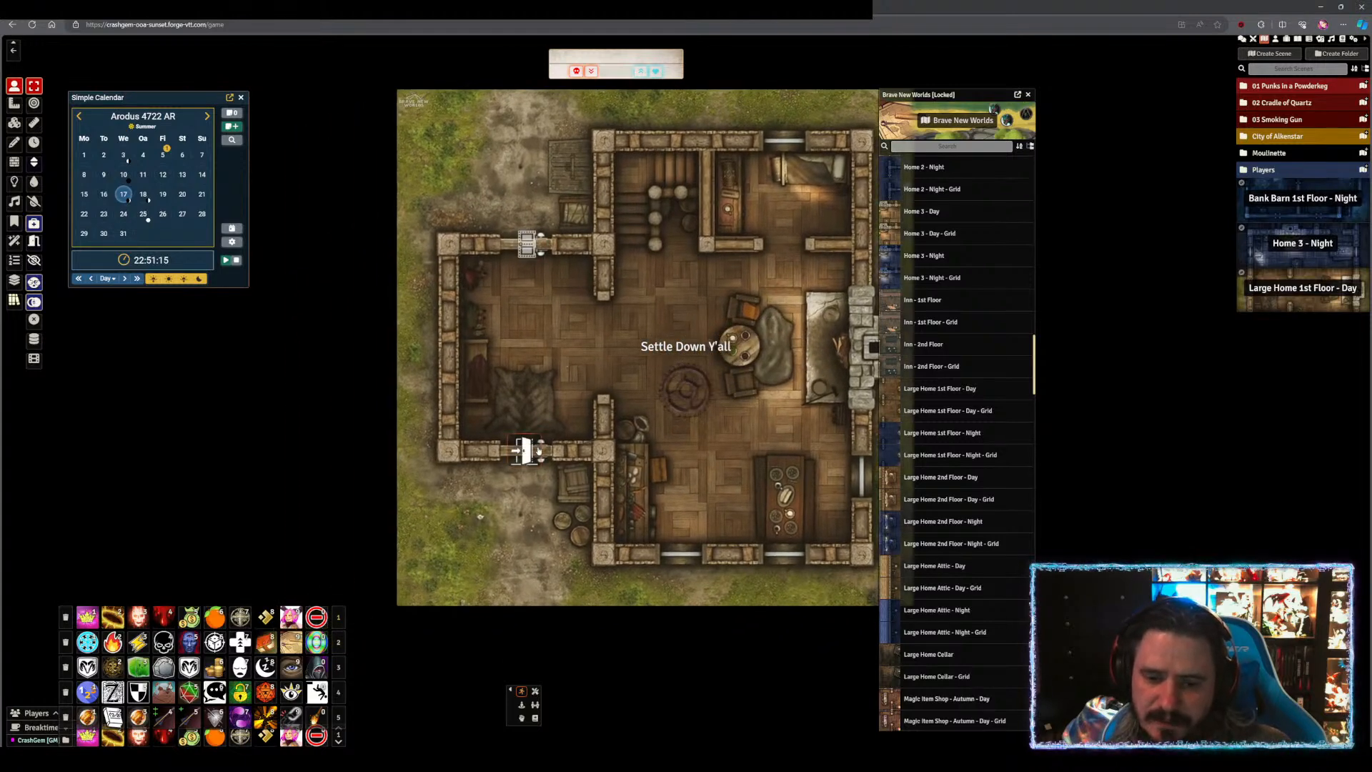
drag(681, 360, 588, 266)
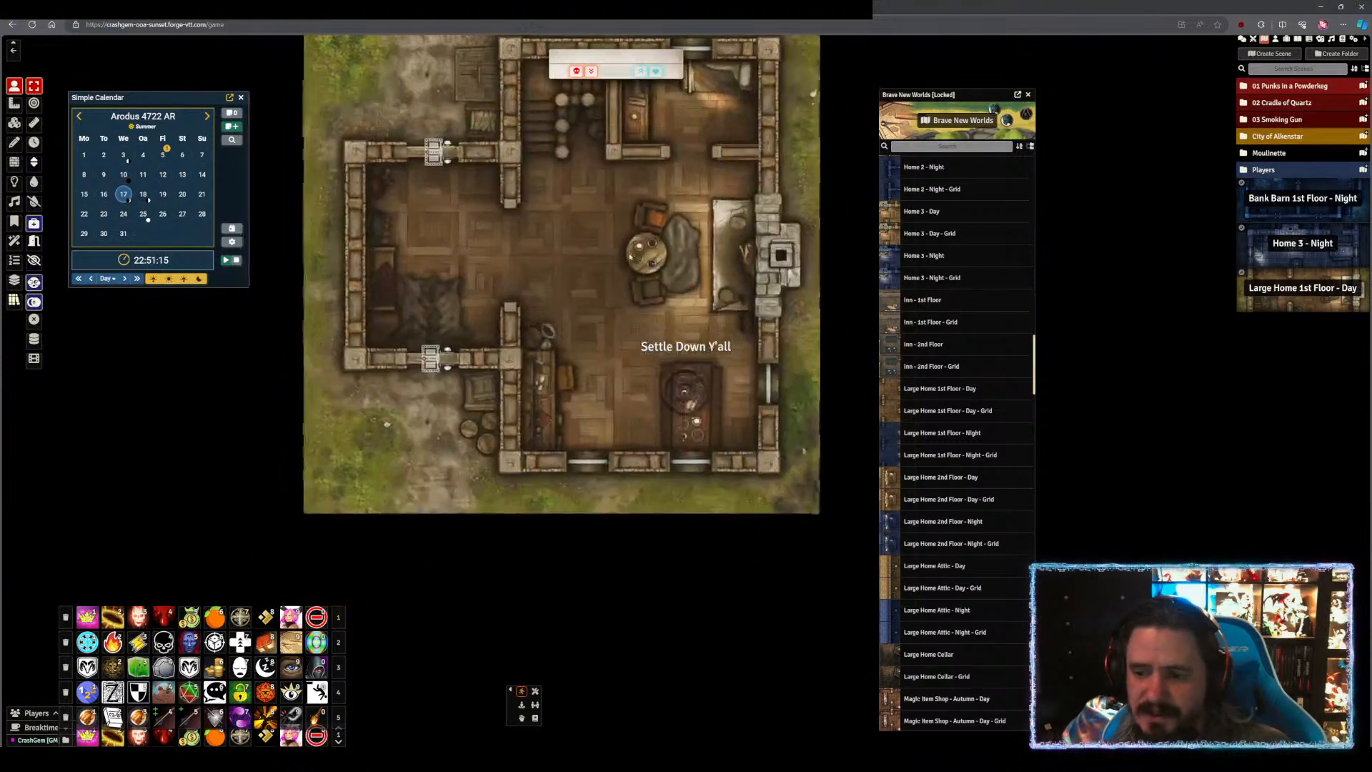
- Browse further through the pack, import the Smithy - Winter - Day scene into the world, and view it
scroll(976, 493, down, 8)
scroll(976, 498, down, 15)
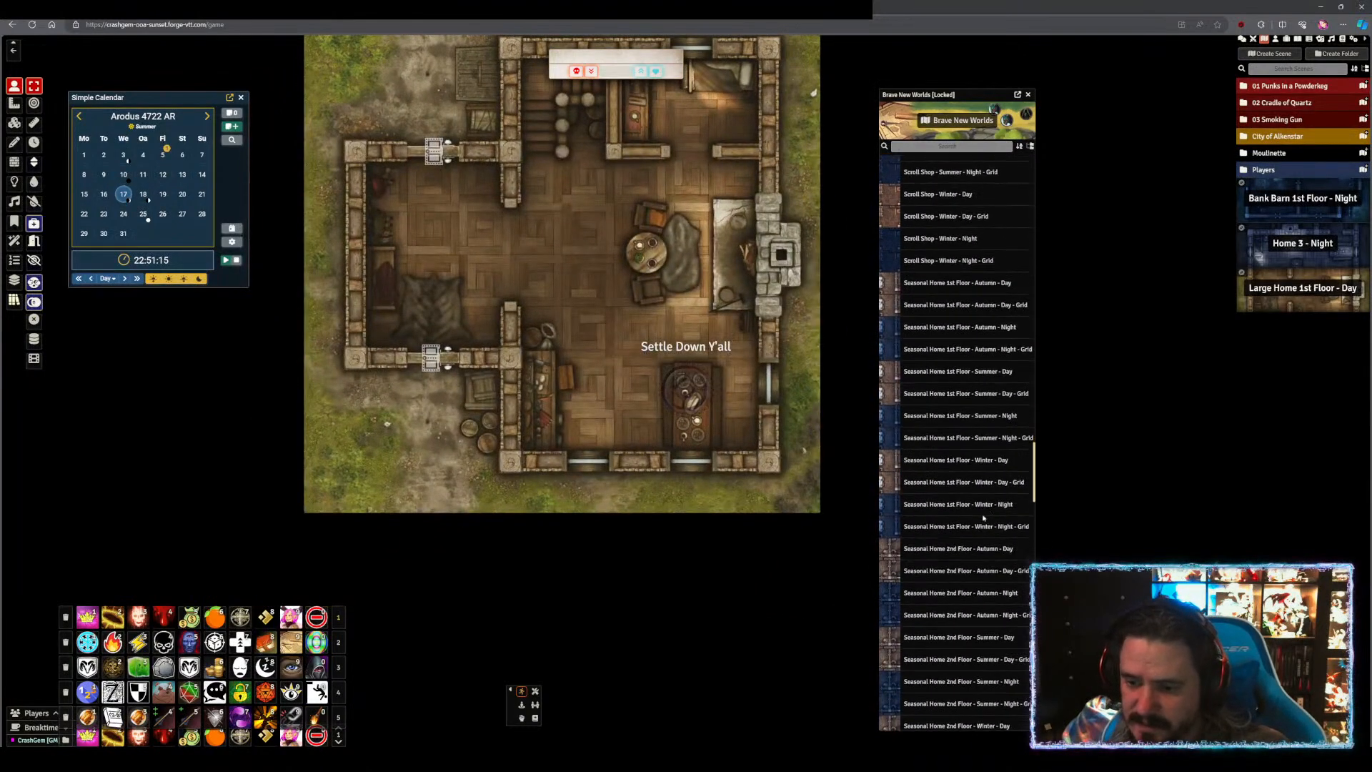
scroll(993, 539, down, 2)
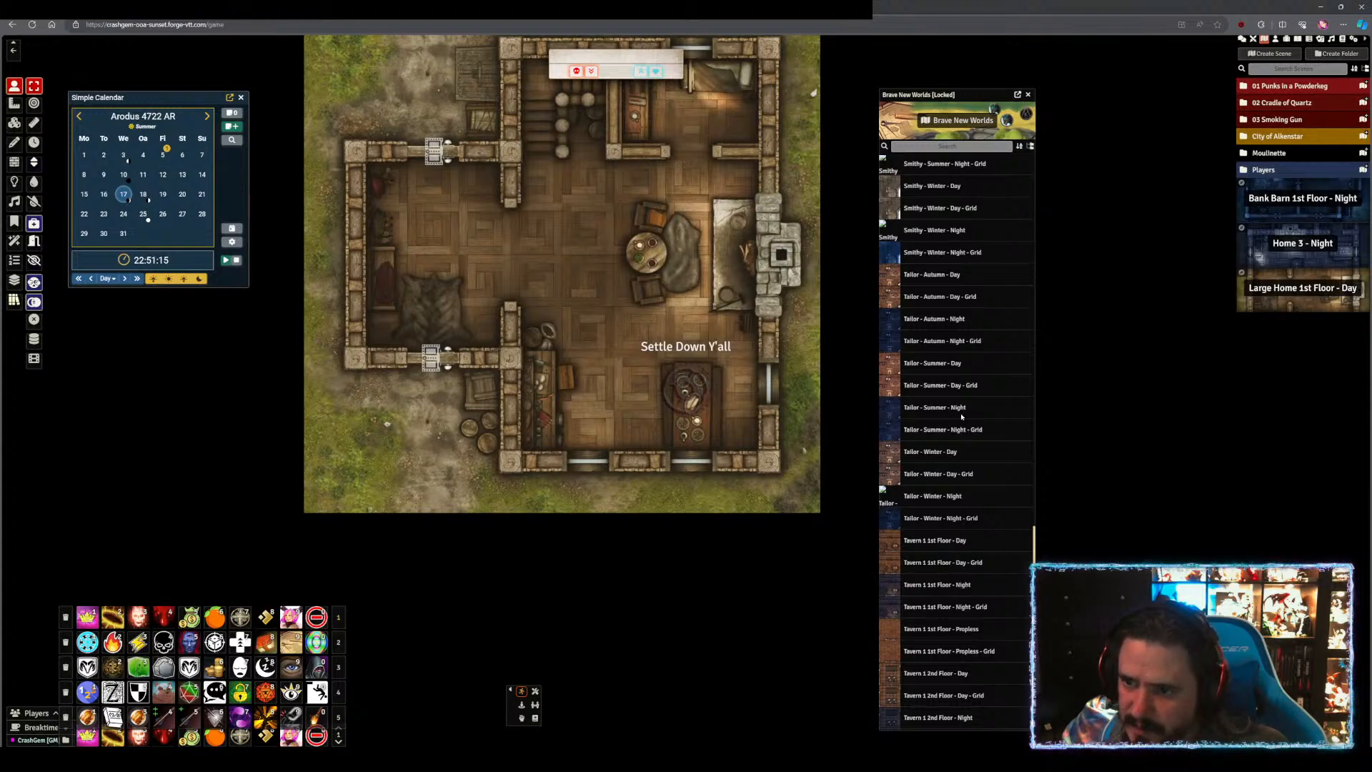
scroll(990, 400, up, 2)
scroll(991, 400, up, 1)
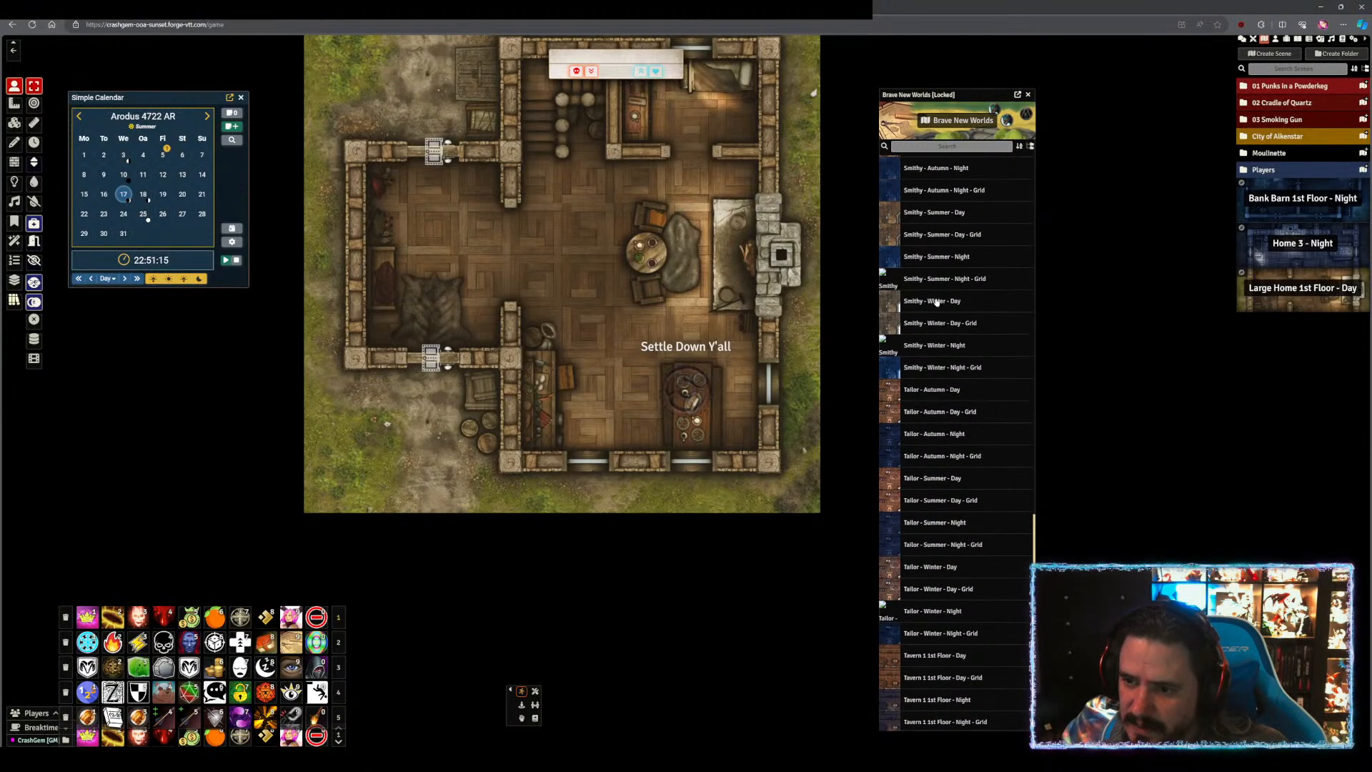
drag(937, 301, 1304, 357)
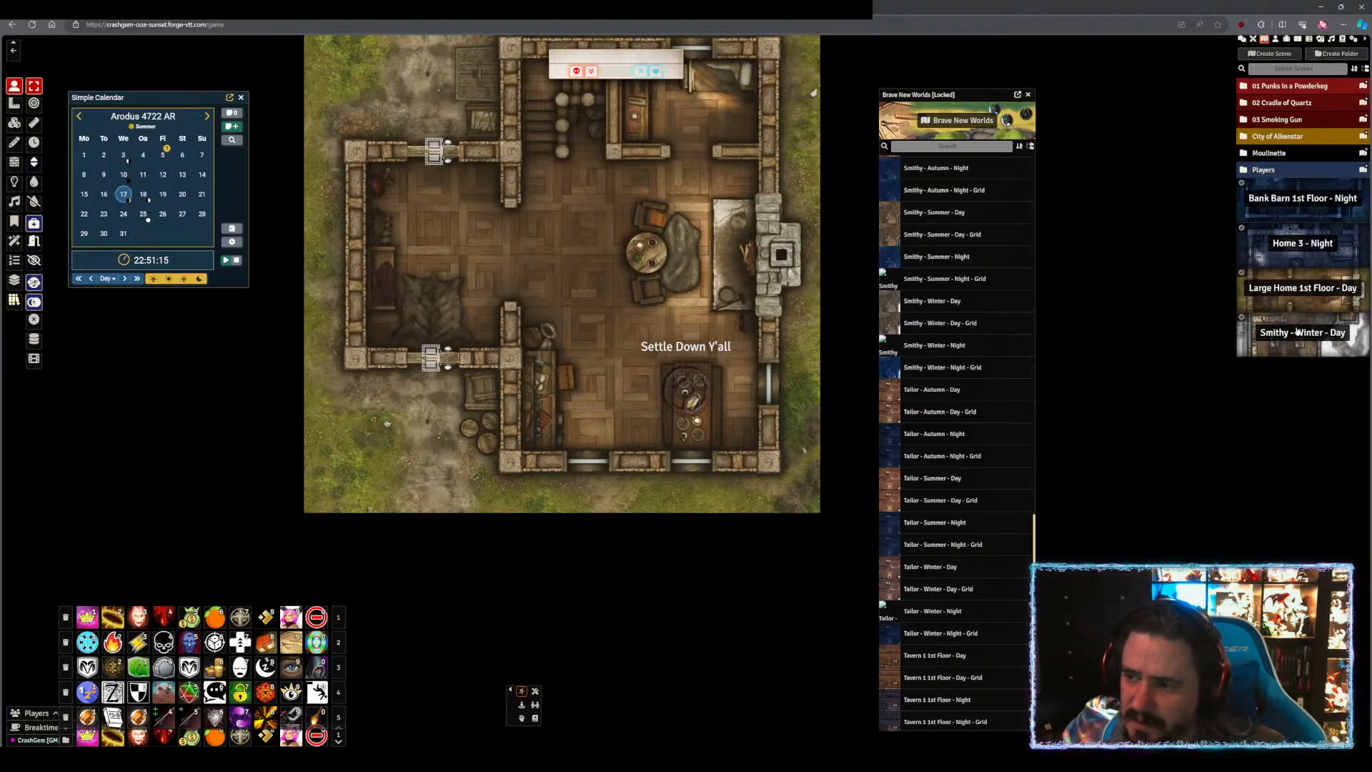
click(1298, 333)
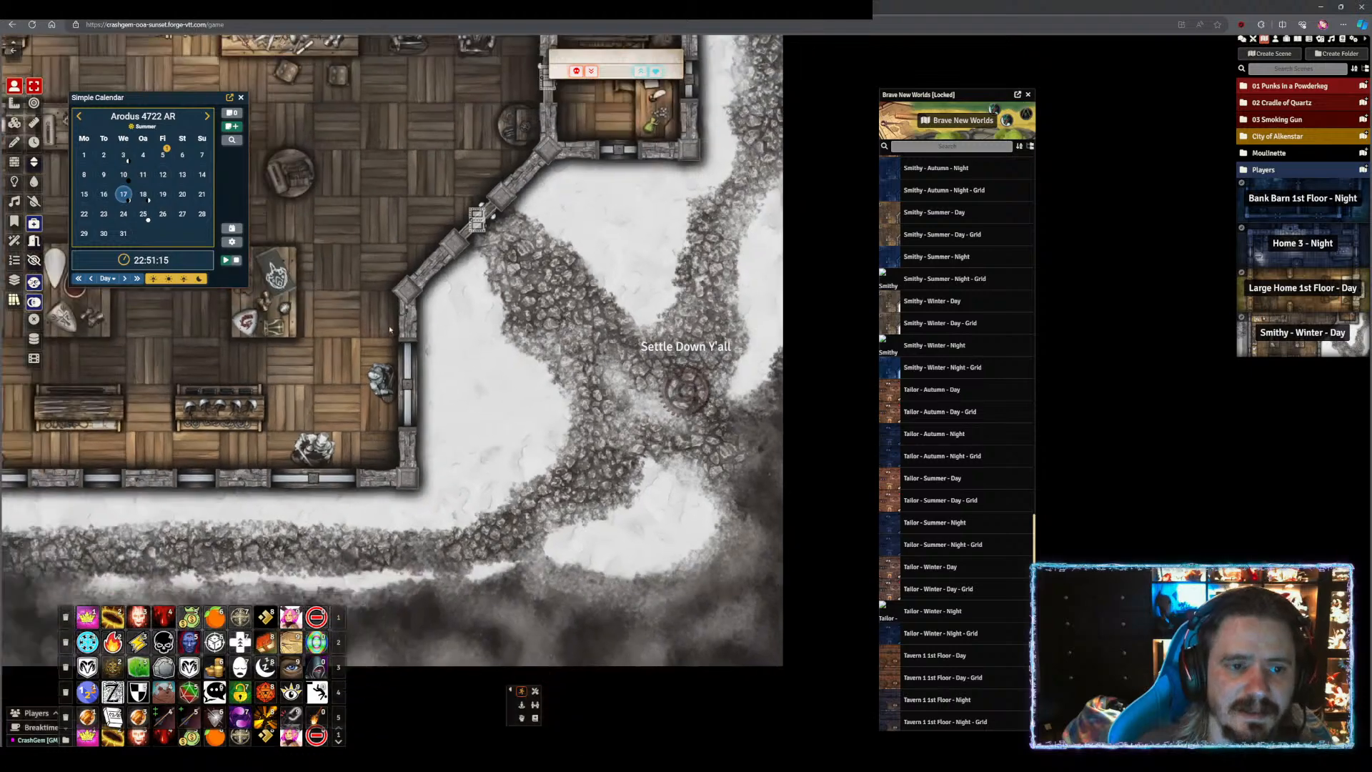
- Examine the winter smithy map up close, including the shop floor, the armor tables and the key rack by the north wall
scroll(612, 449, up, 5)
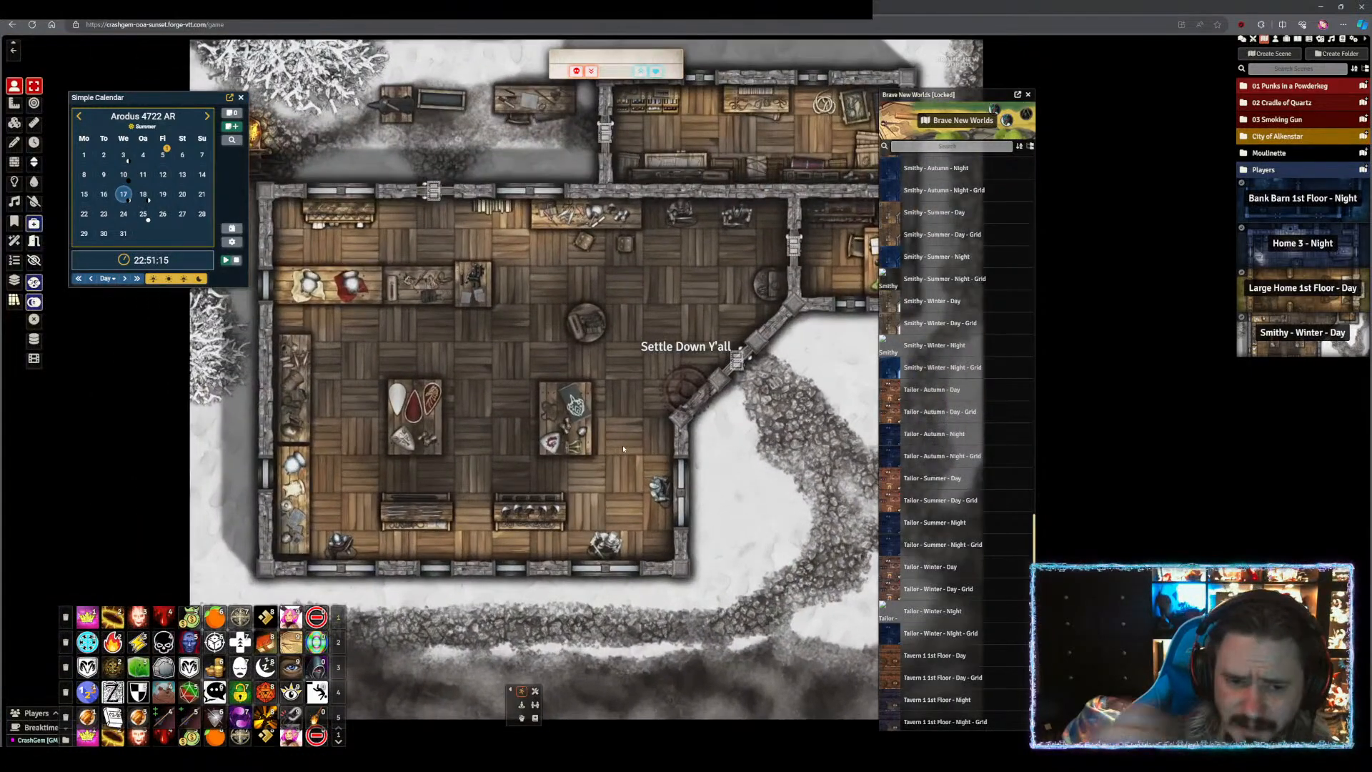
scroll(572, 413, up, 4)
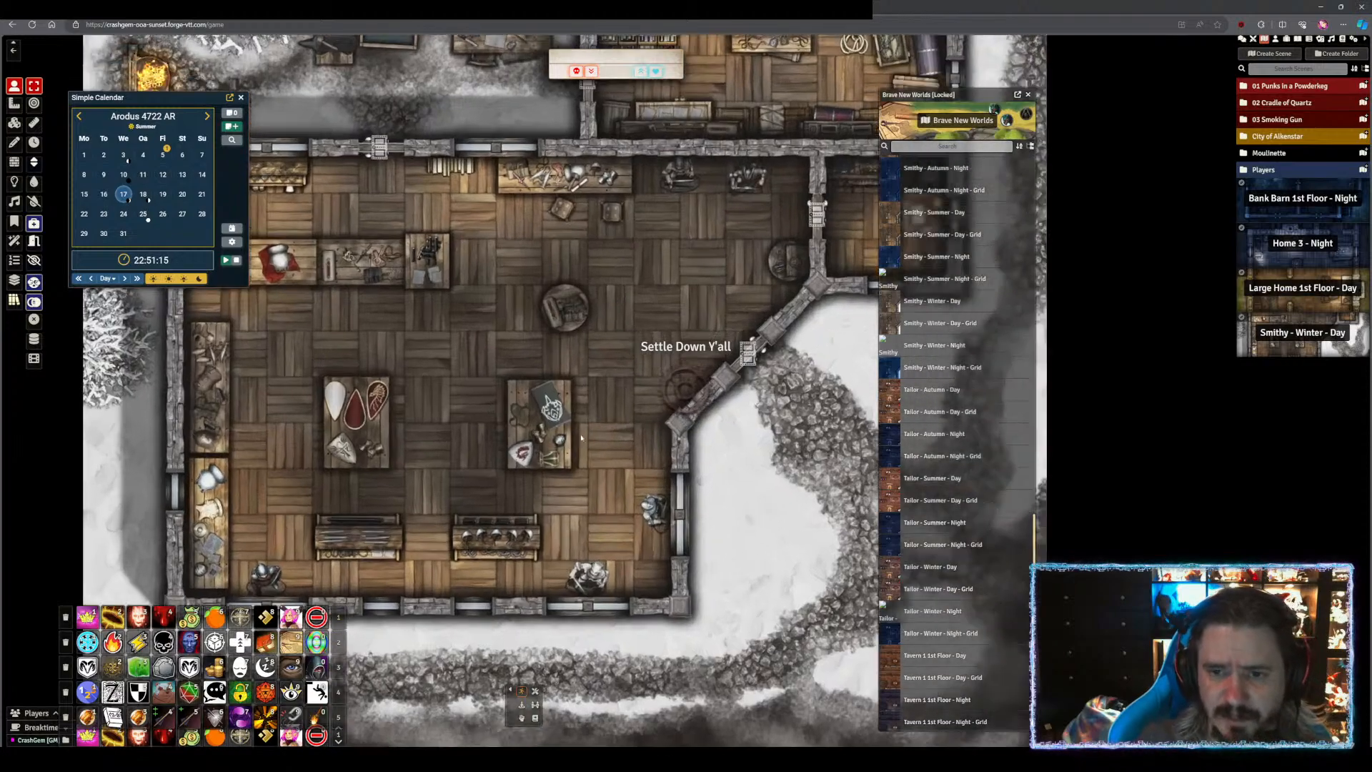
drag(601, 396, 601, 469)
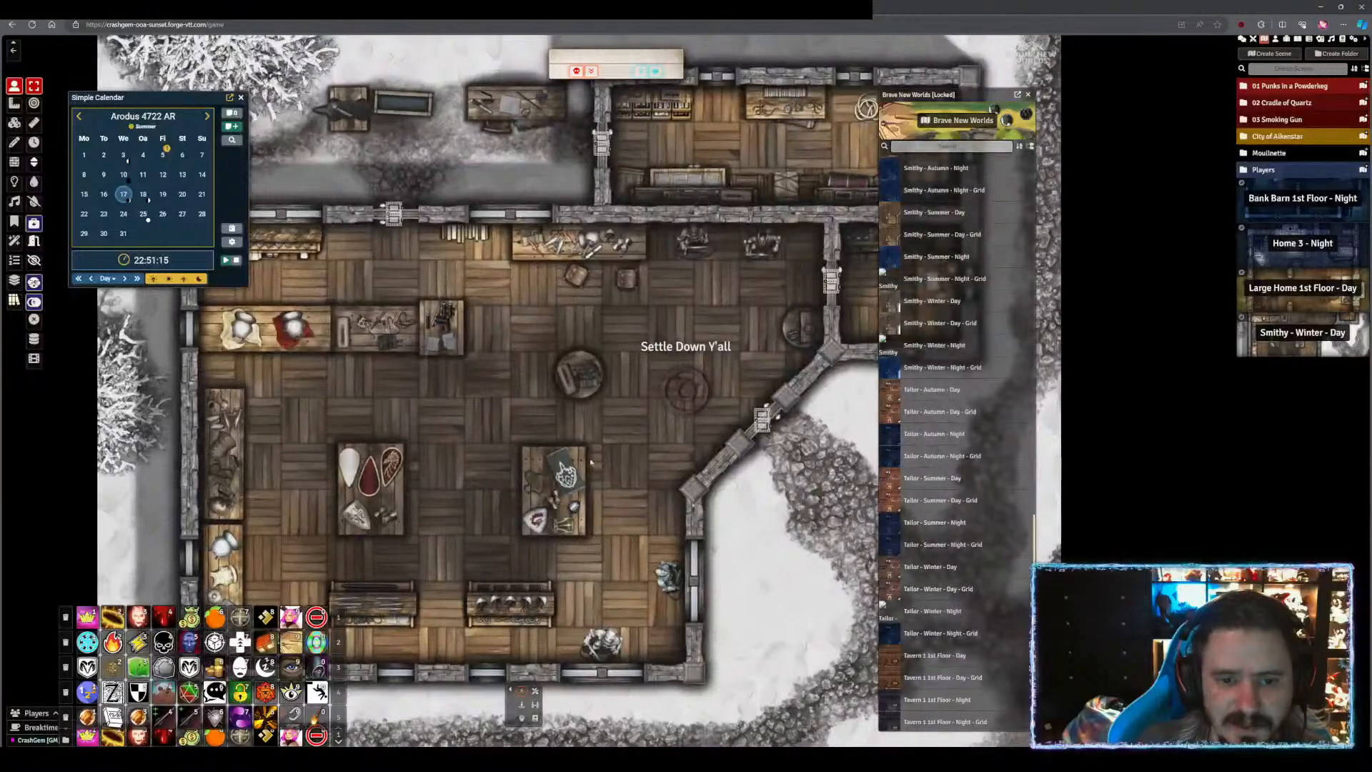
scroll(465, 392, up, 12)
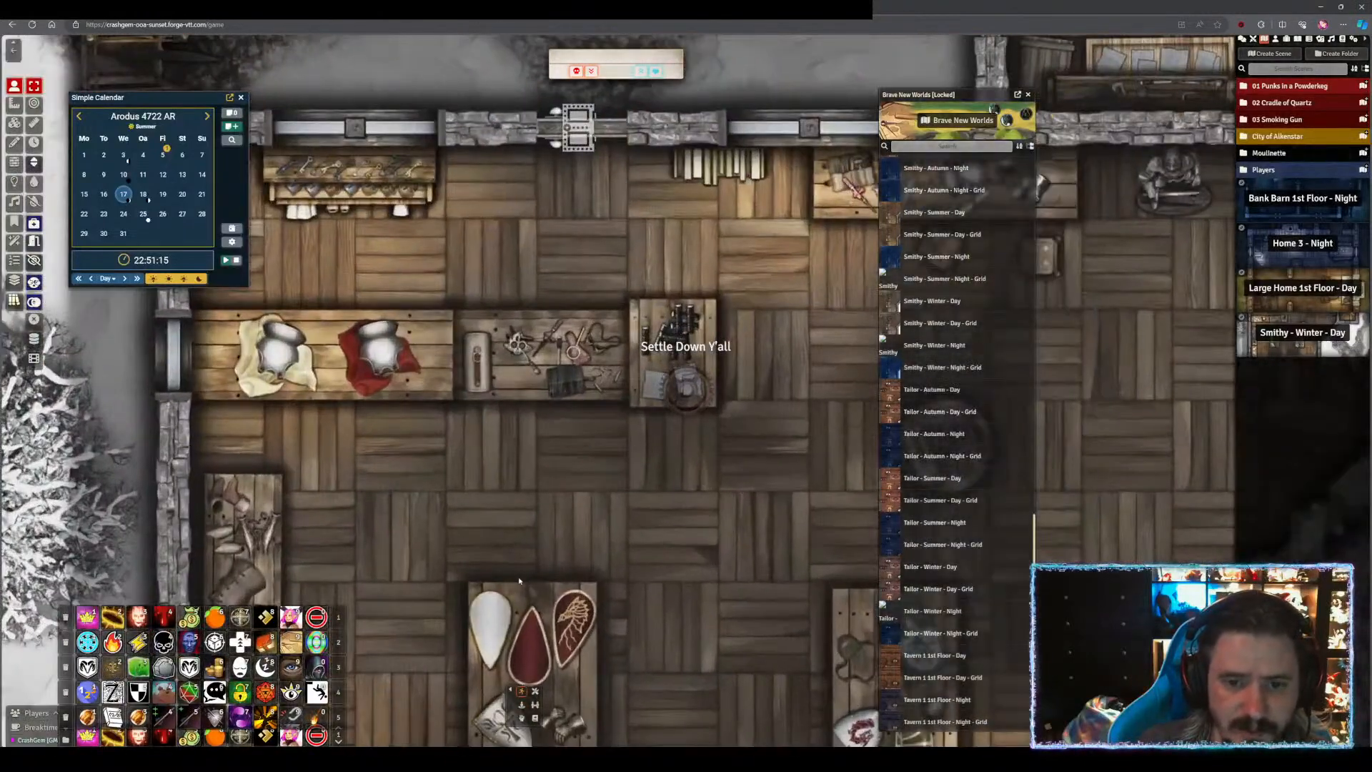
drag(255, 216, 721, 513)
scroll(366, 288, up, 14)
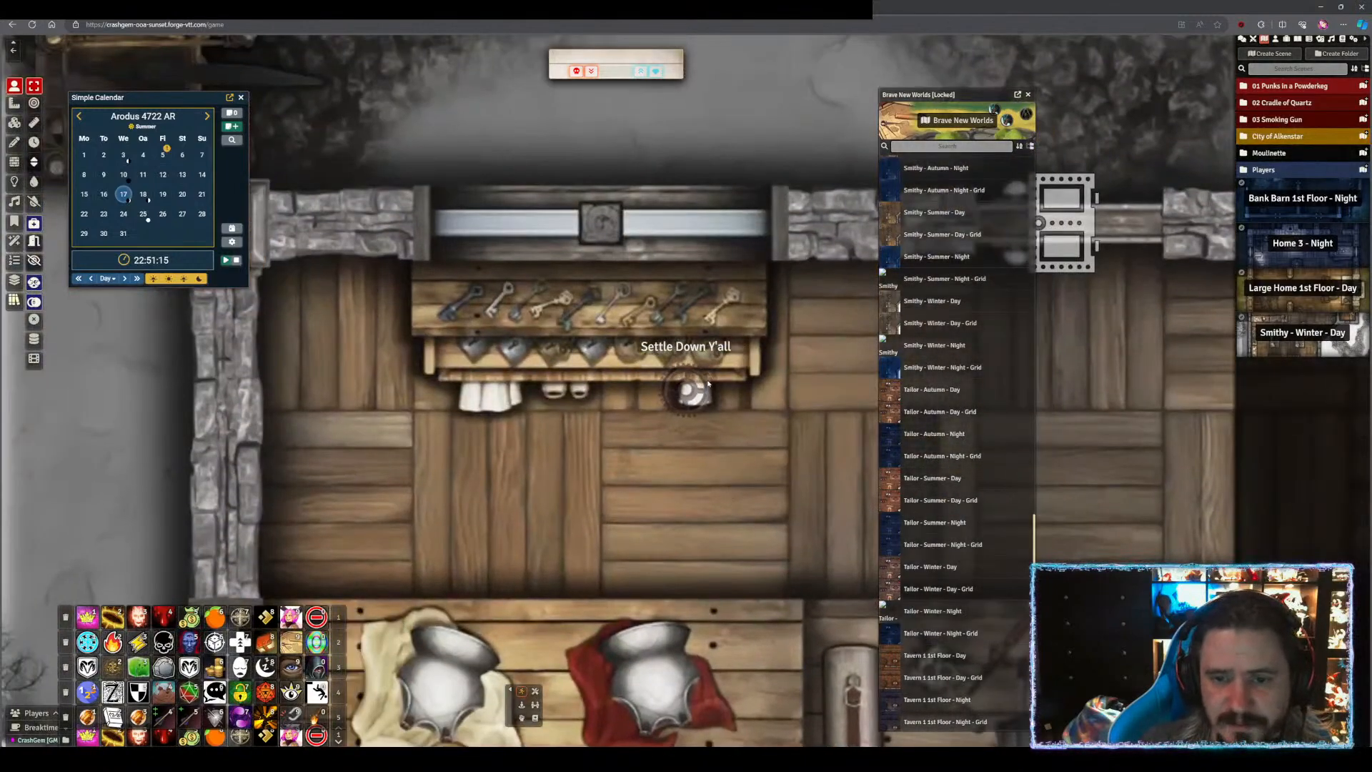
scroll(769, 452, down, 10)
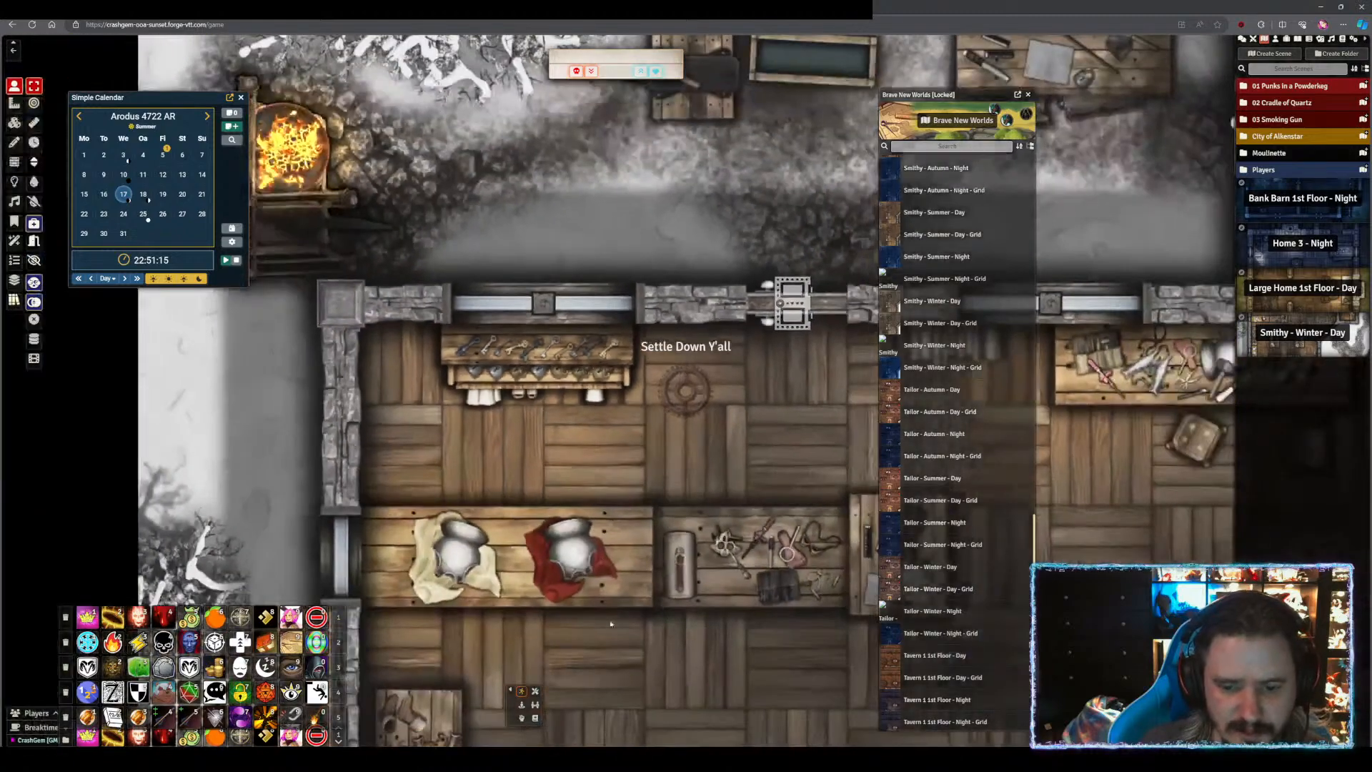
- Examine the winter smithy's shield tables, southern armor racks, southeast corner and east office up close
drag(627, 715, 563, 259)
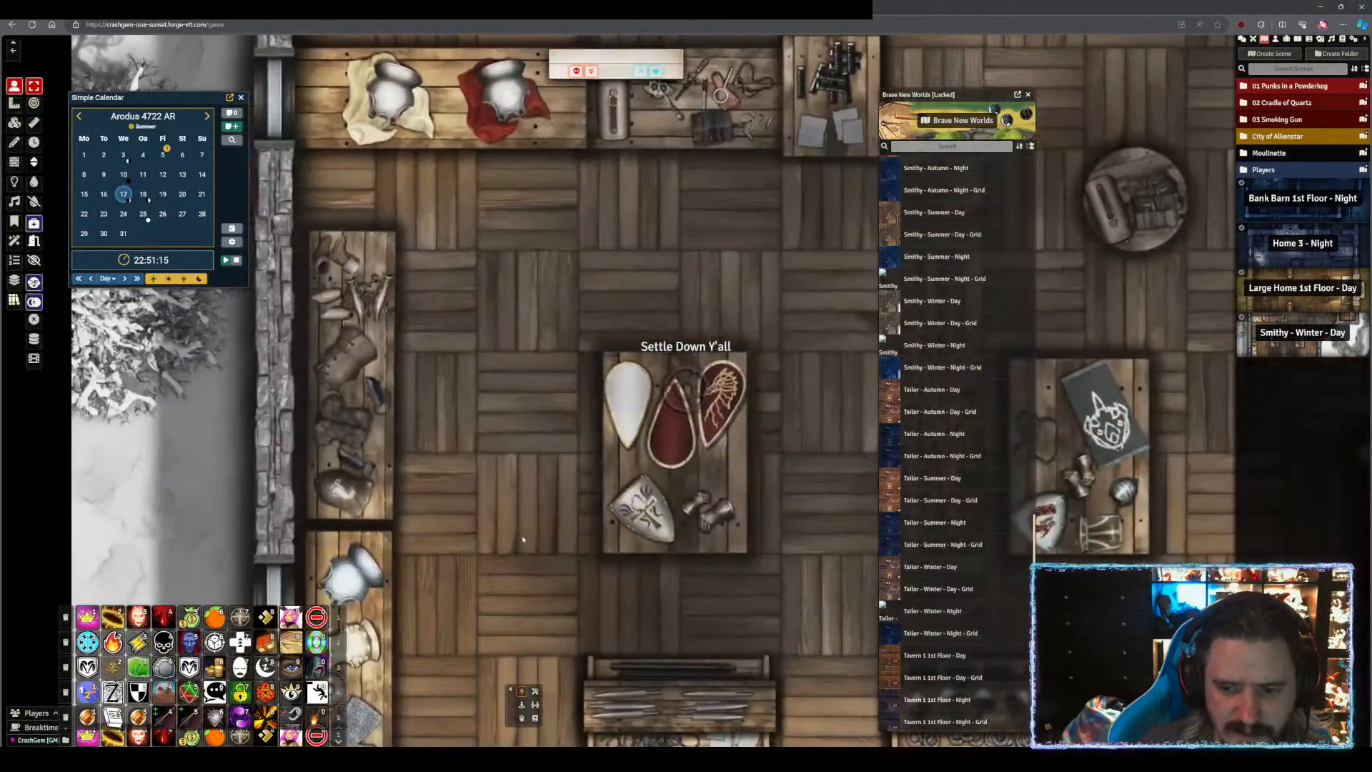
drag(523, 539, 441, 150)
drag(821, 171, 143, 239)
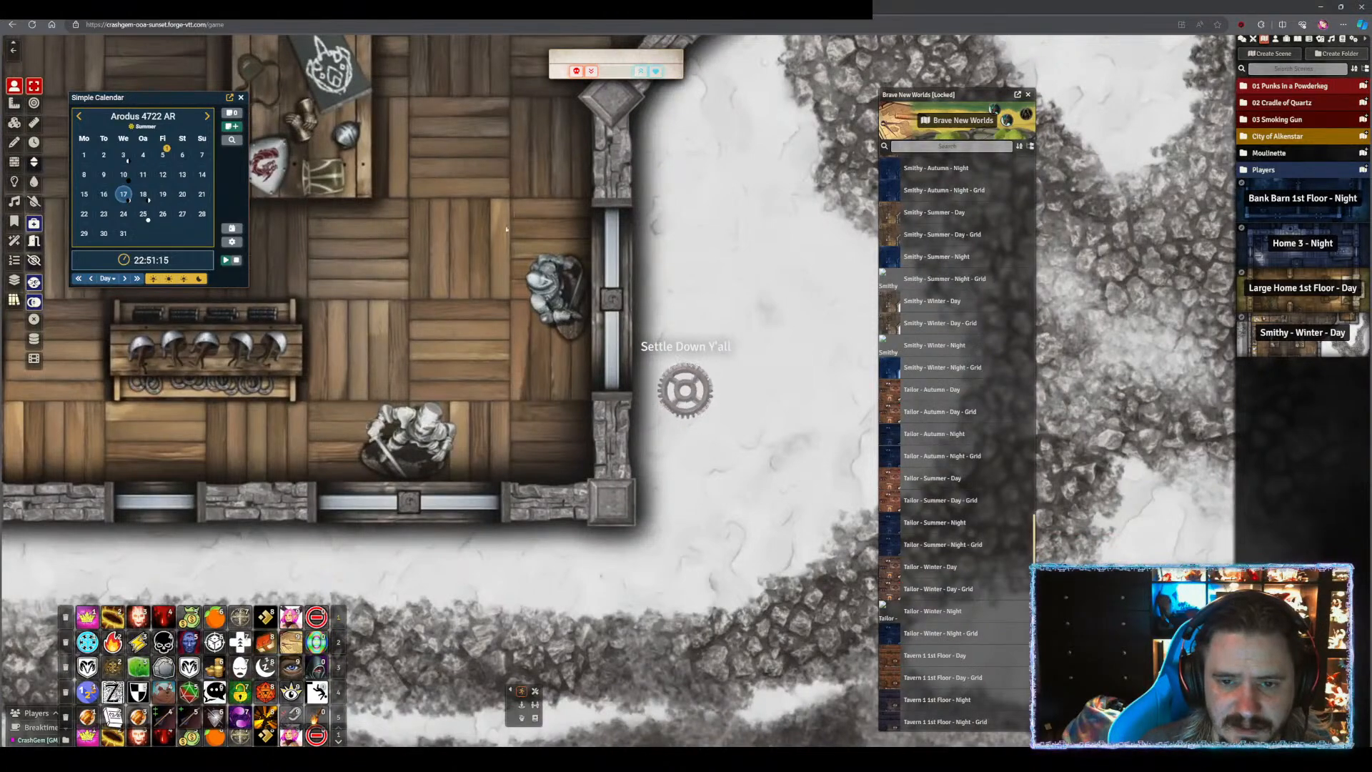
drag(507, 230, 422, 522)
drag(850, 150, 530, 383)
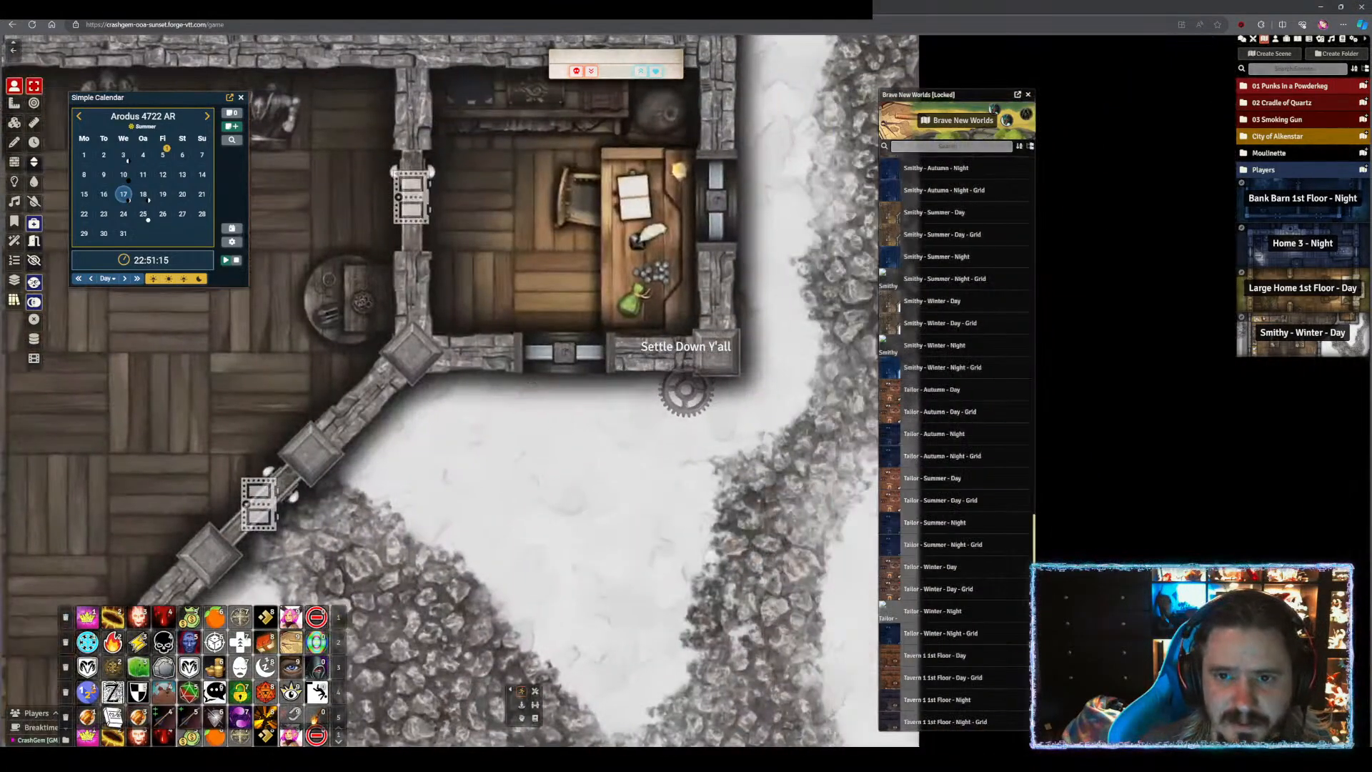
drag(23, 764, 87, 716)
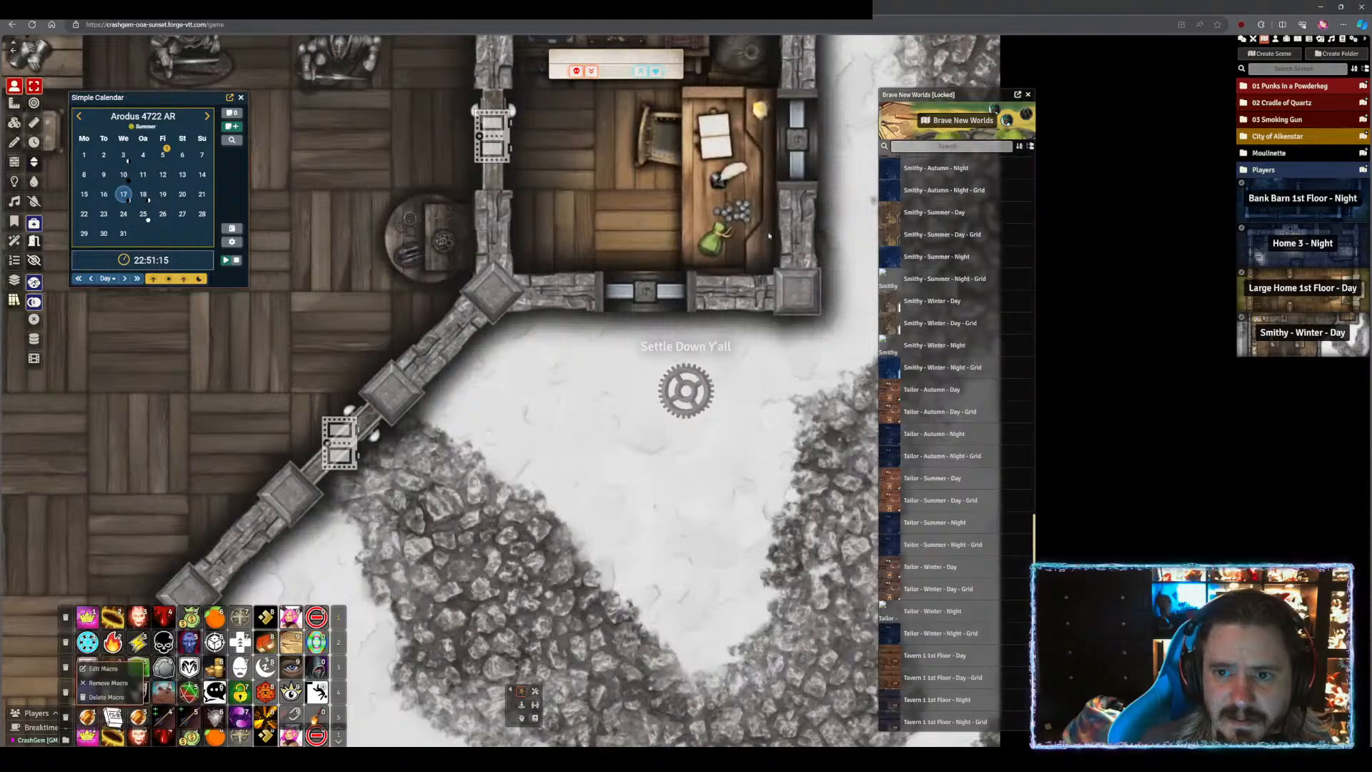
drag(769, 236, 625, 414)
- Examine the winter smithy's northeast storeroom, and view the whole shop floor together with its diagonal entrance wall
drag(474, 226, 981, 532)
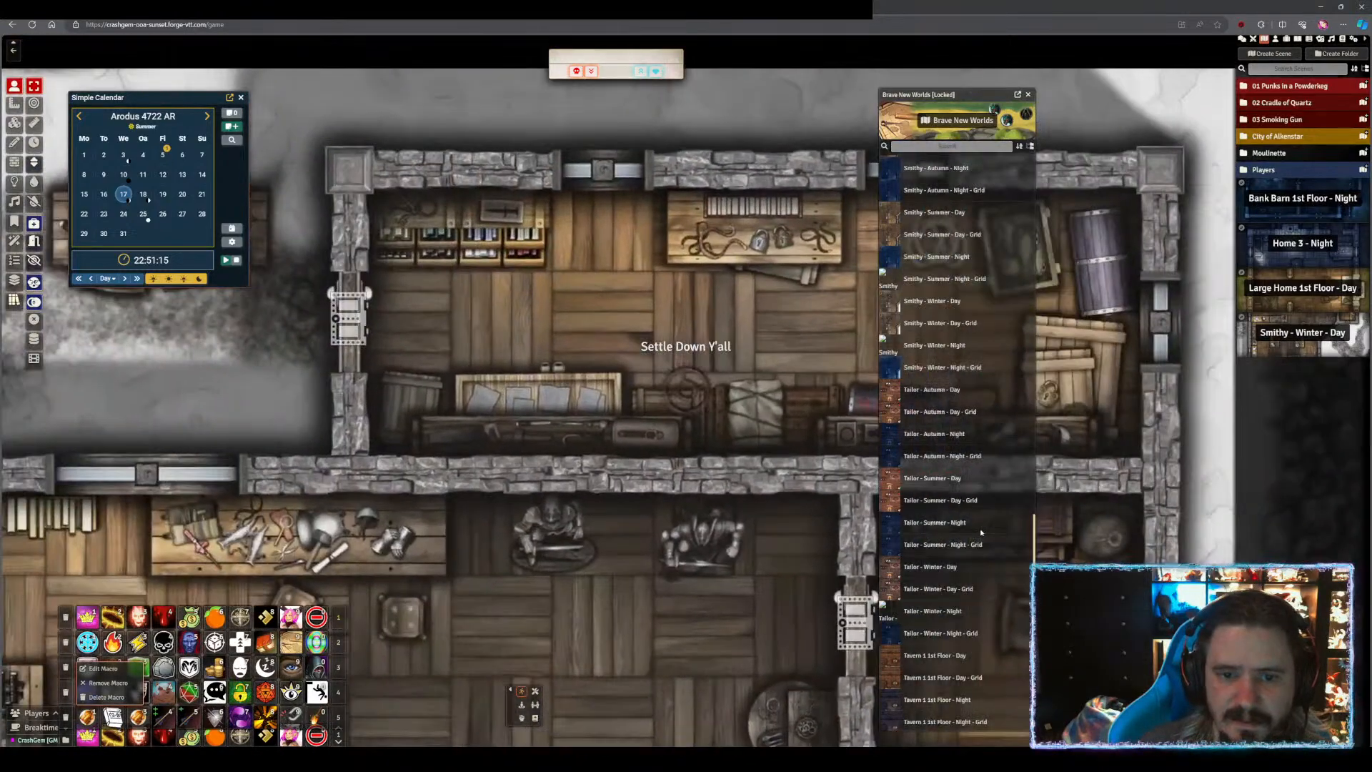
drag(568, 643, 1019, 393)
scroll(770, 495, down, 12)
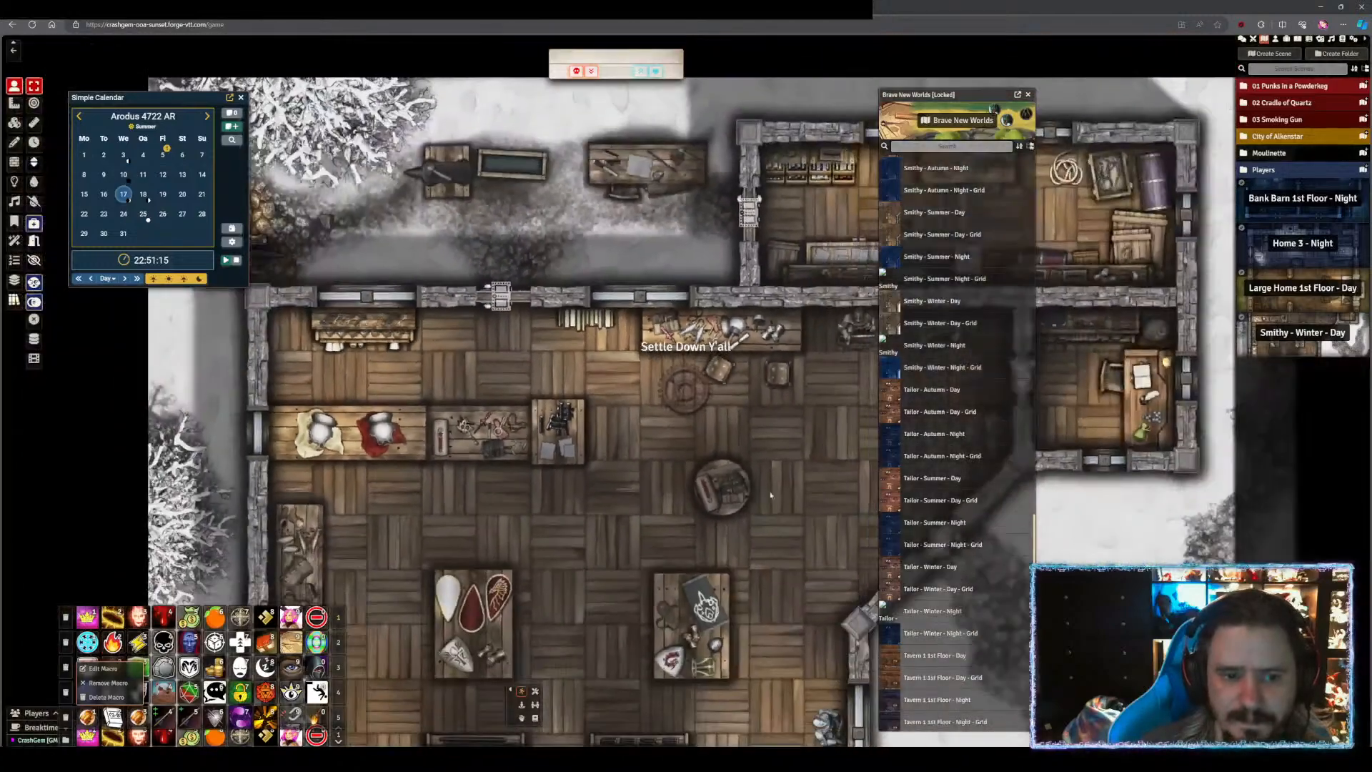
drag(770, 494, 530, 368)
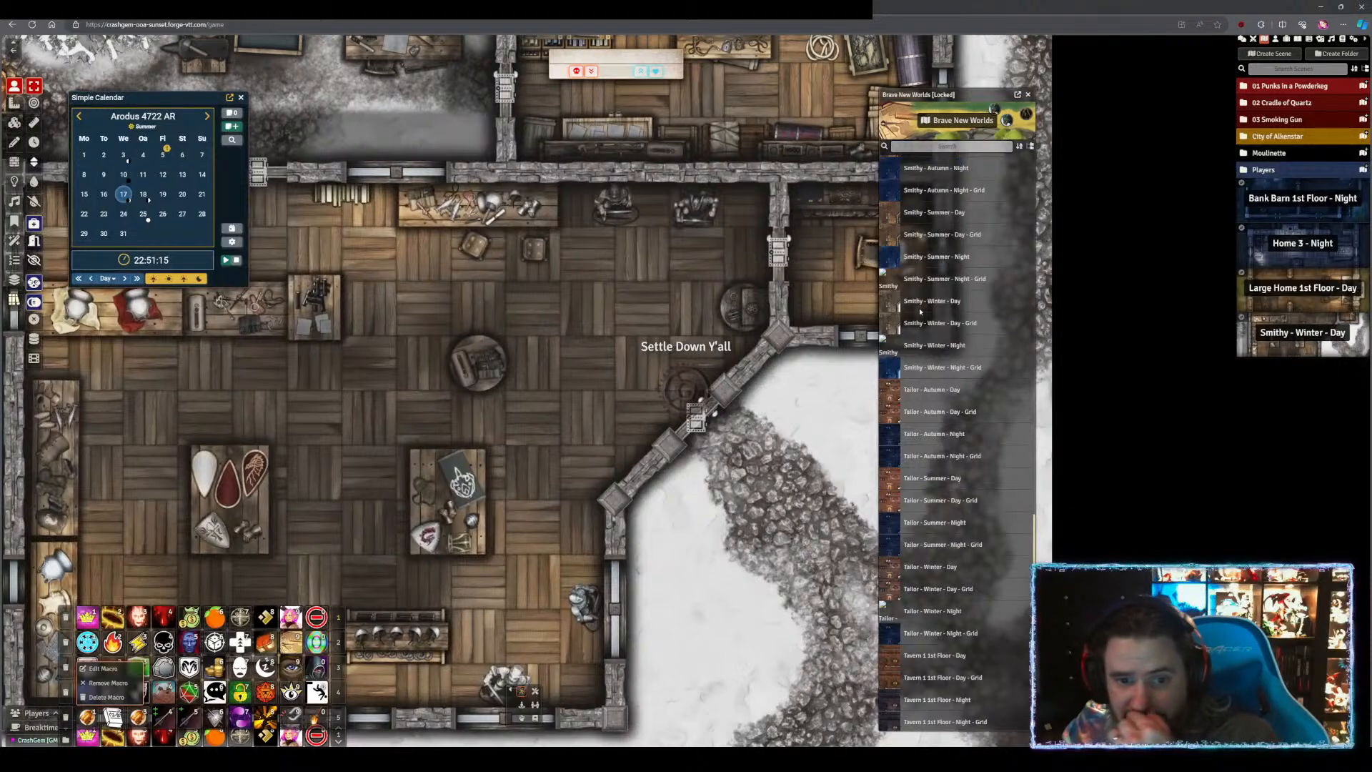
scroll(550, 357, down, 2)
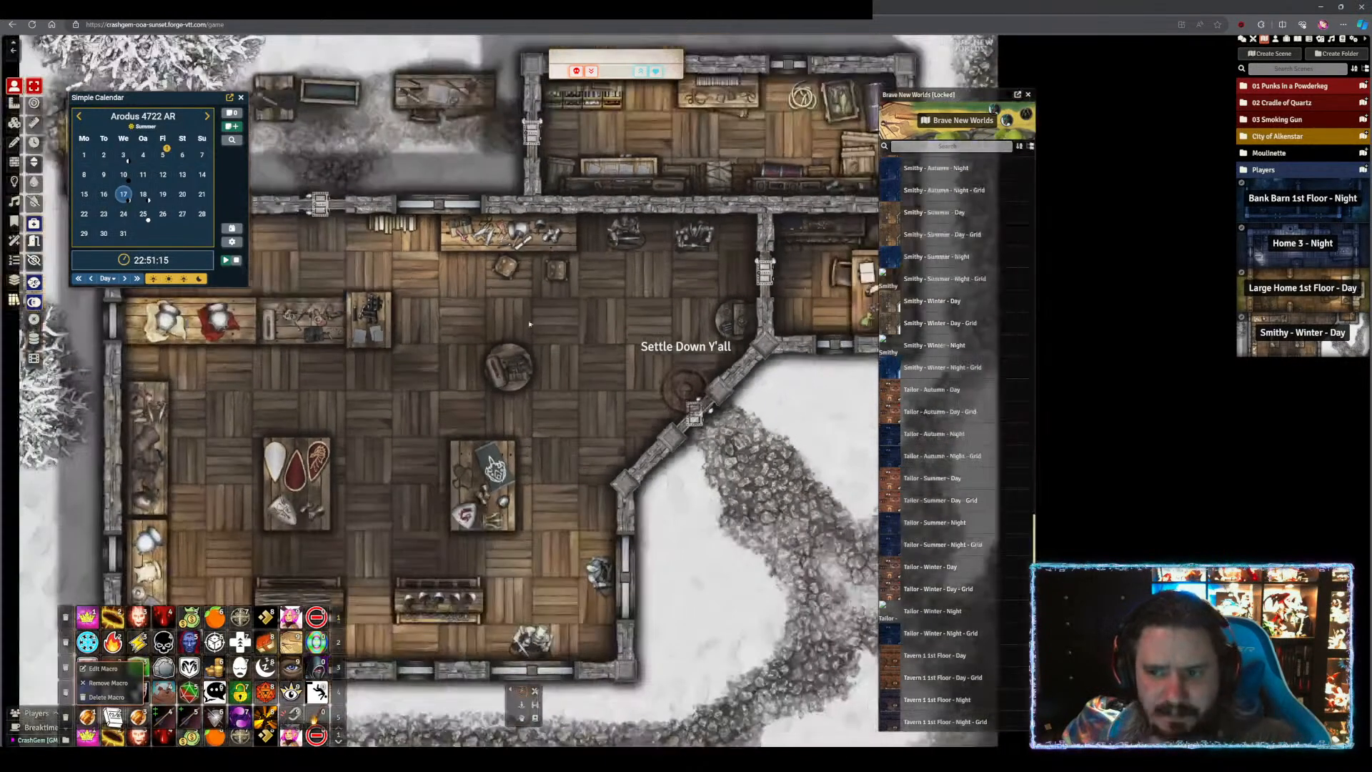
drag(550, 358, 551, 305)
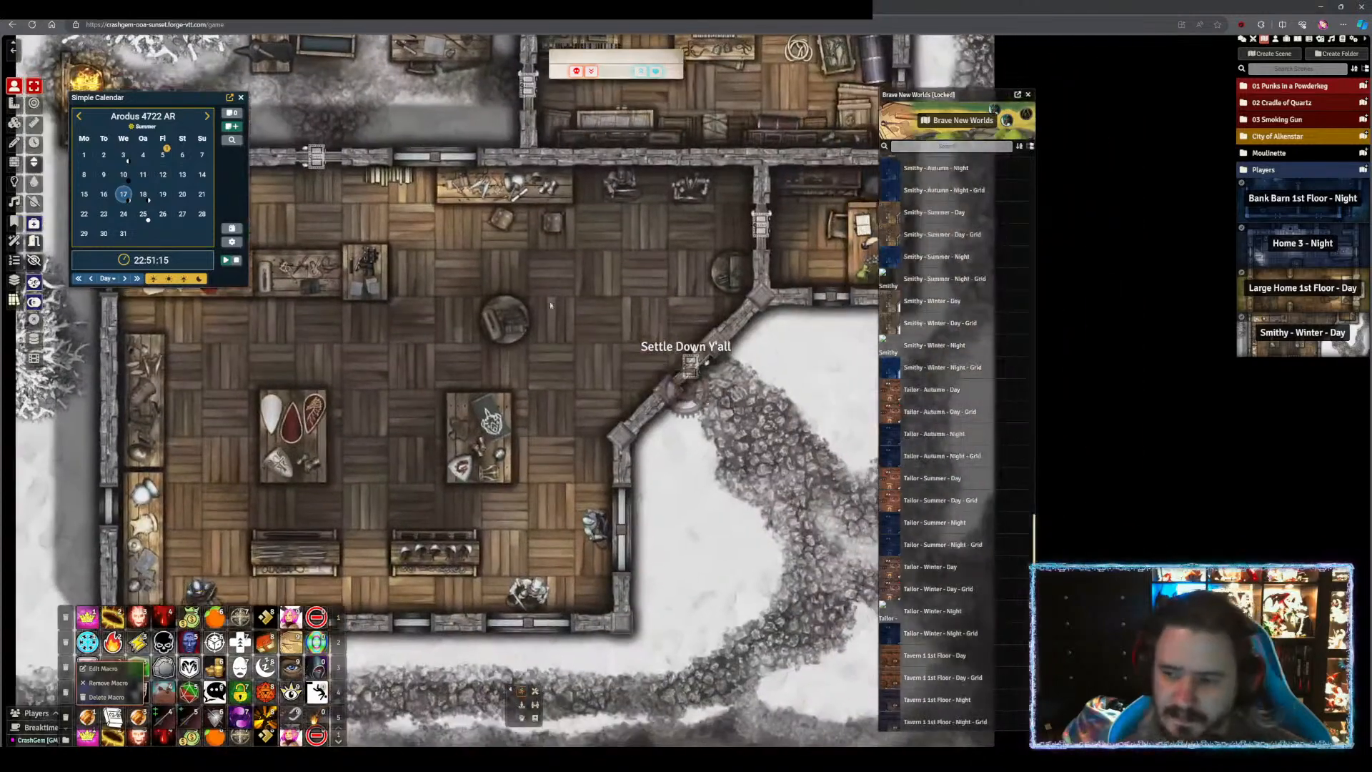
- Import the Tavern 1 1st Floor - Day scene from the Brave New Worlds pack and view its map
scroll(987, 599, down, 5)
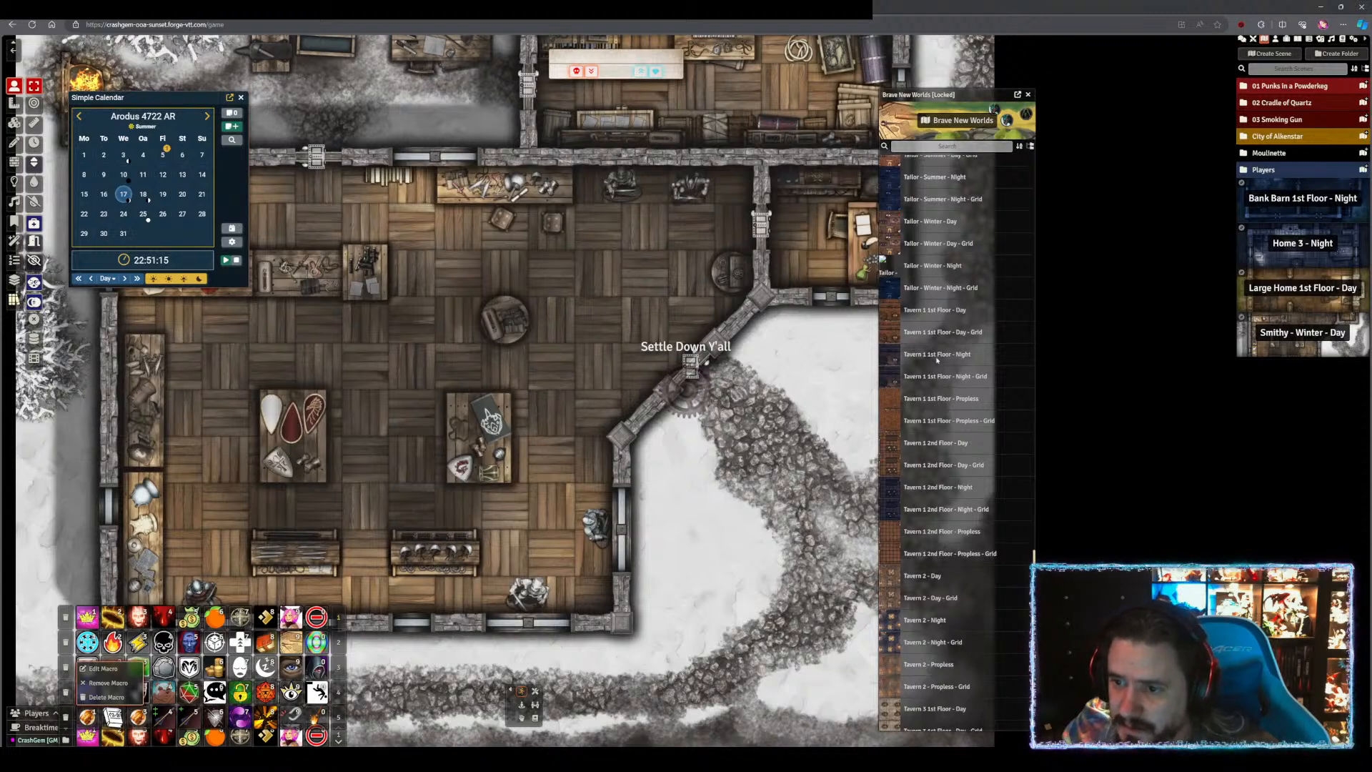
drag(916, 310, 1310, 395)
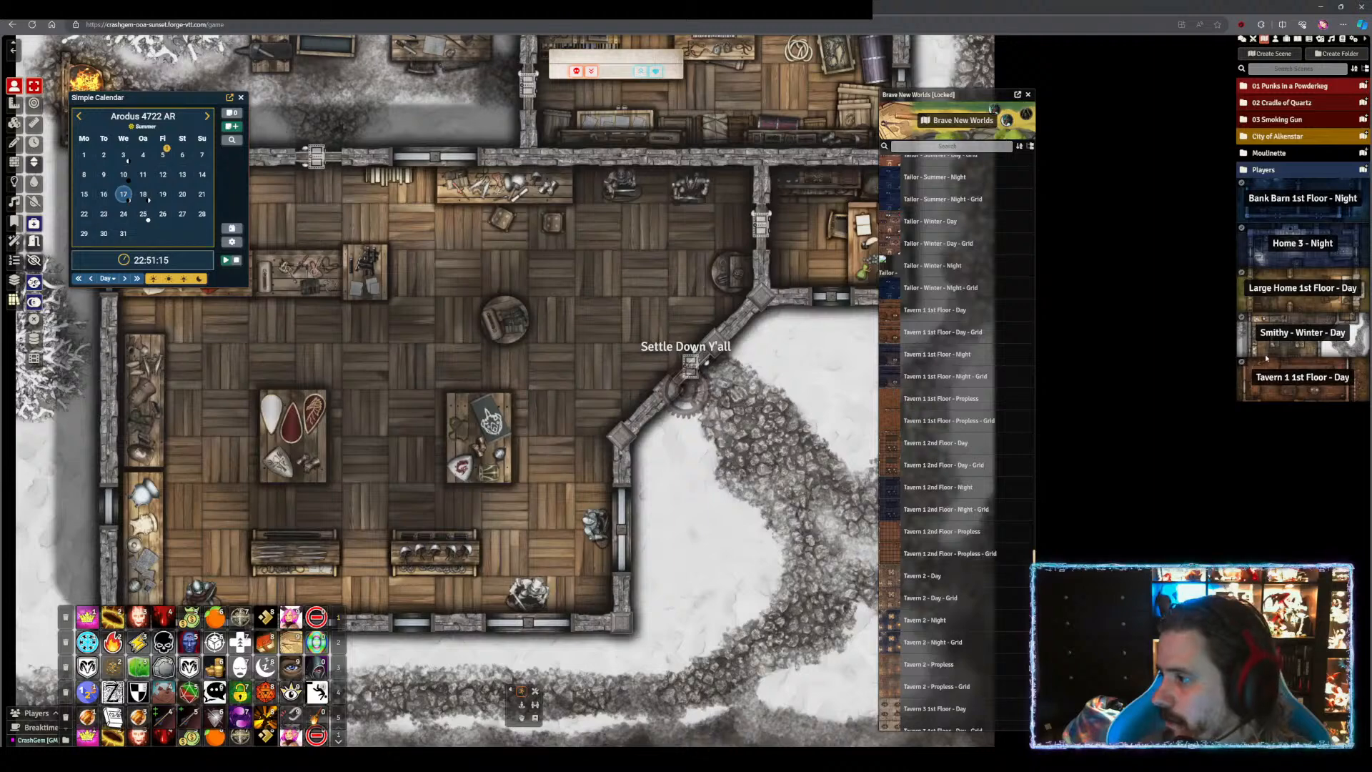
click(1299, 379)
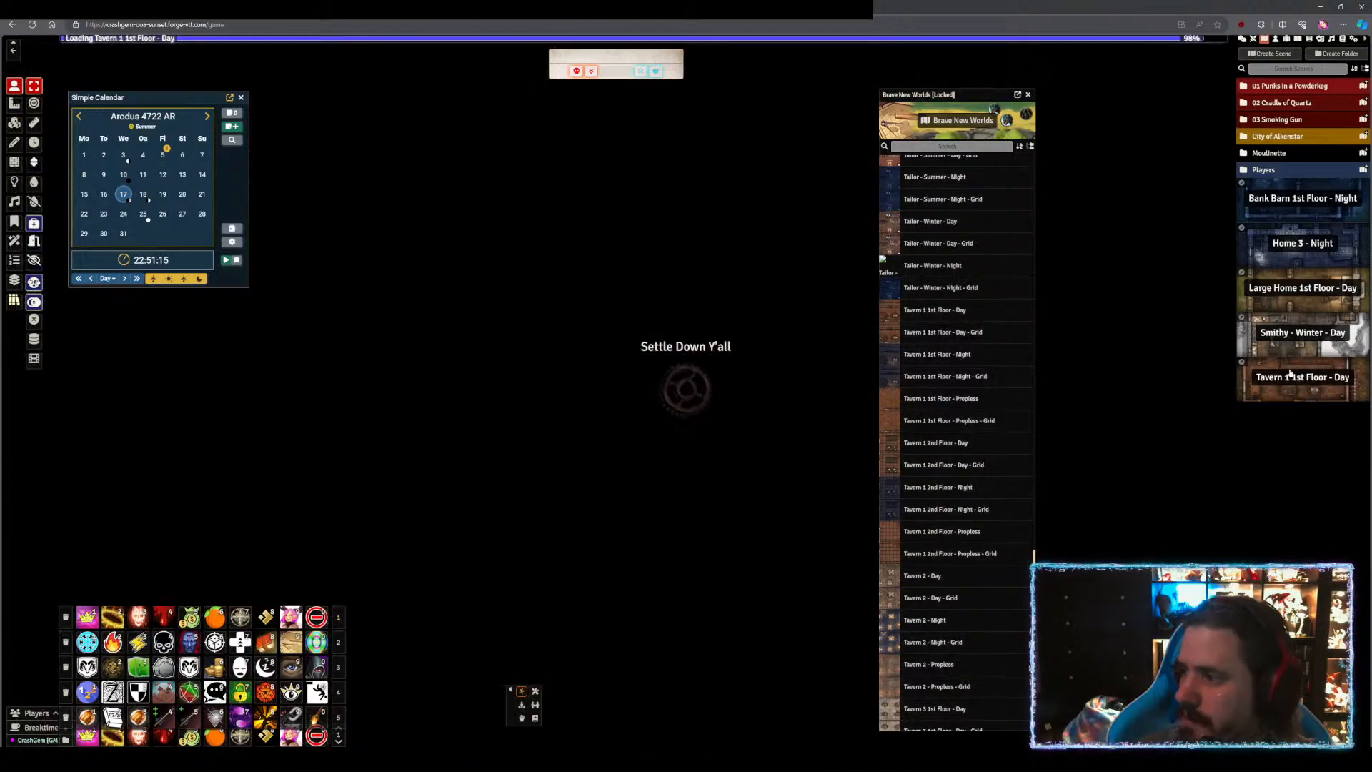
scroll(702, 487, up, 4)
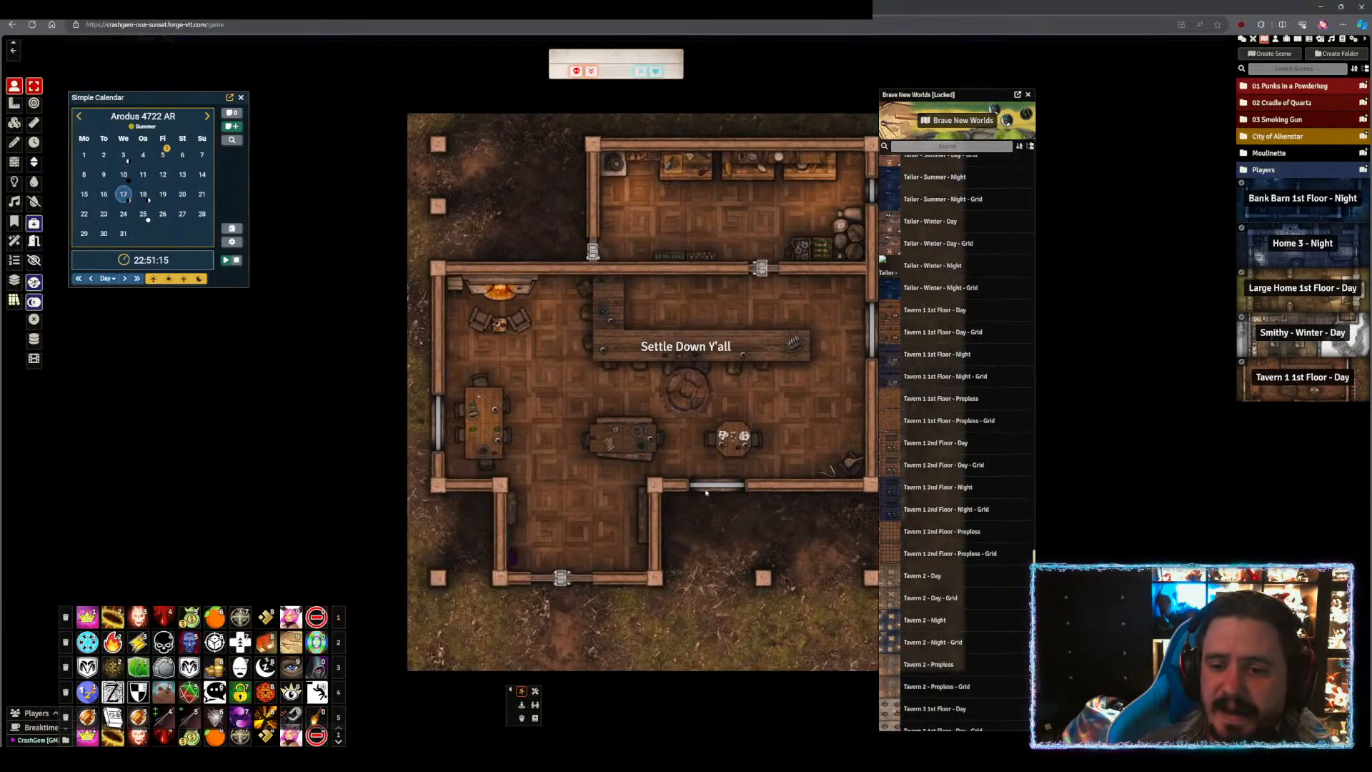
drag(799, 419, 604, 446)
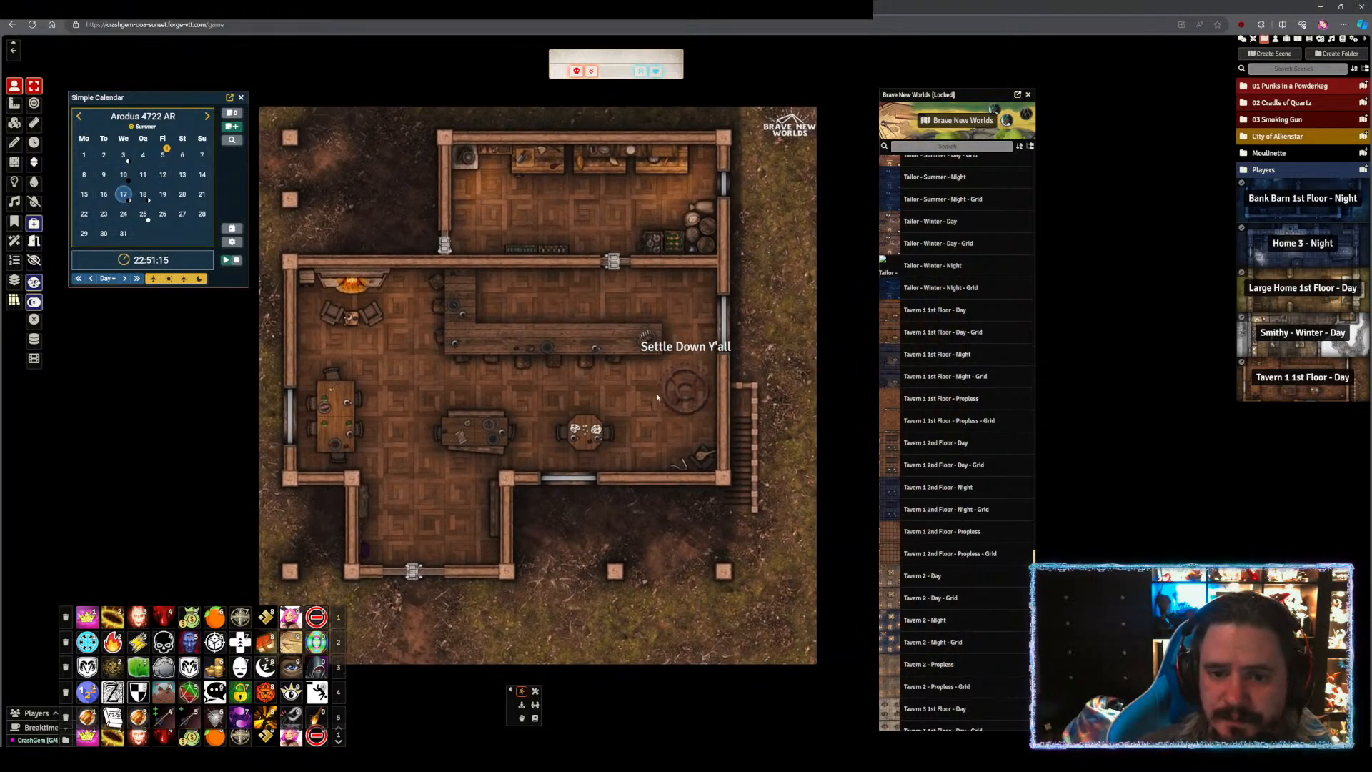
scroll(688, 402, up, 1)
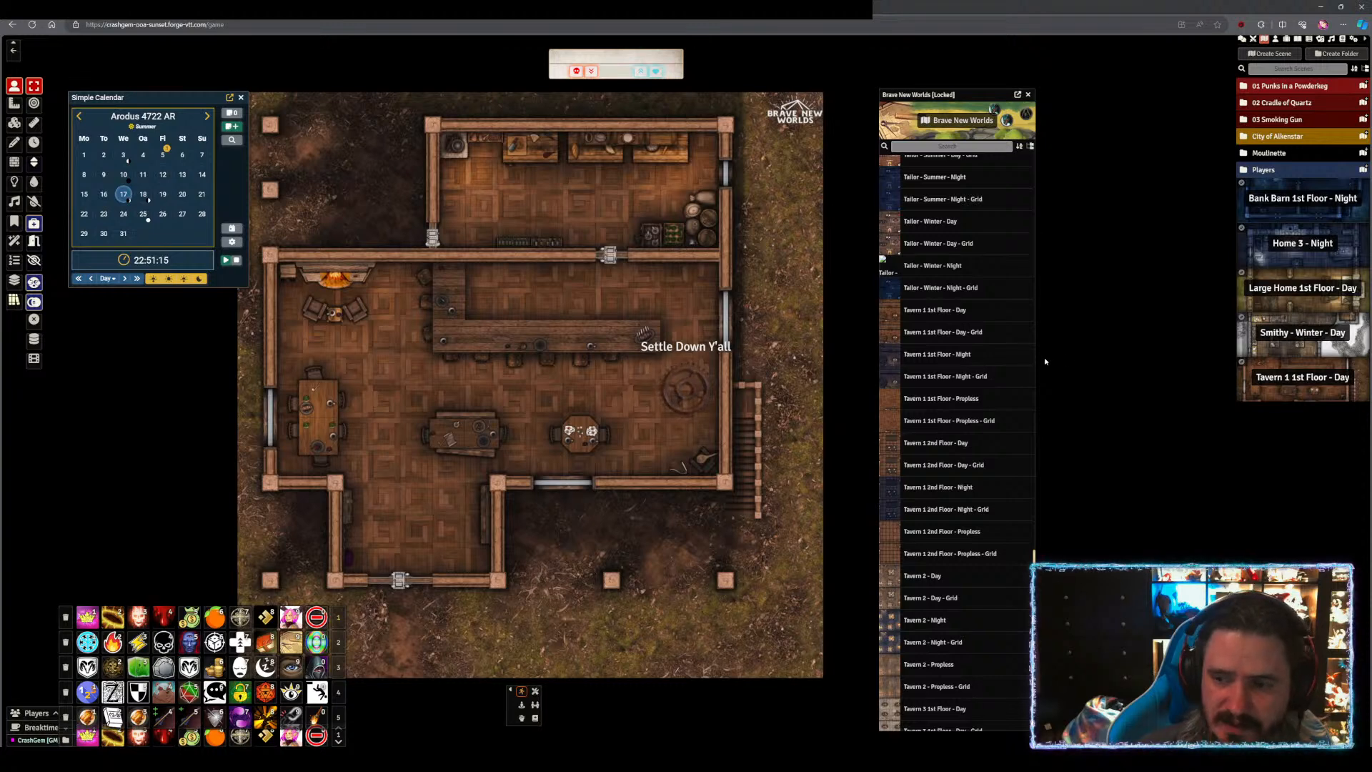
- Browse the Brave New Worlds scene list, from the town hall and tavern maps to the alchemist, bank barn and vendor maps
scroll(960, 582, down, 10)
scroll(986, 596, down, 5)
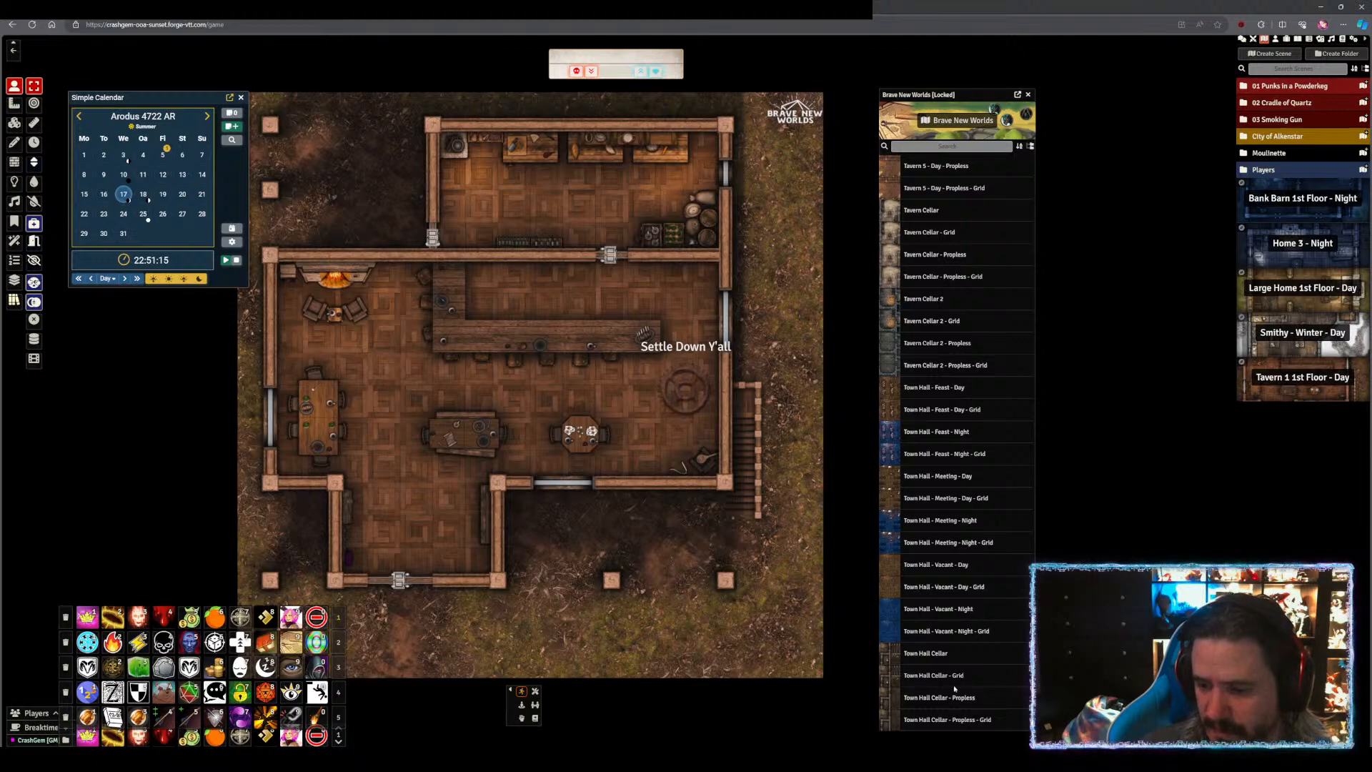
scroll(957, 593, up, 10)
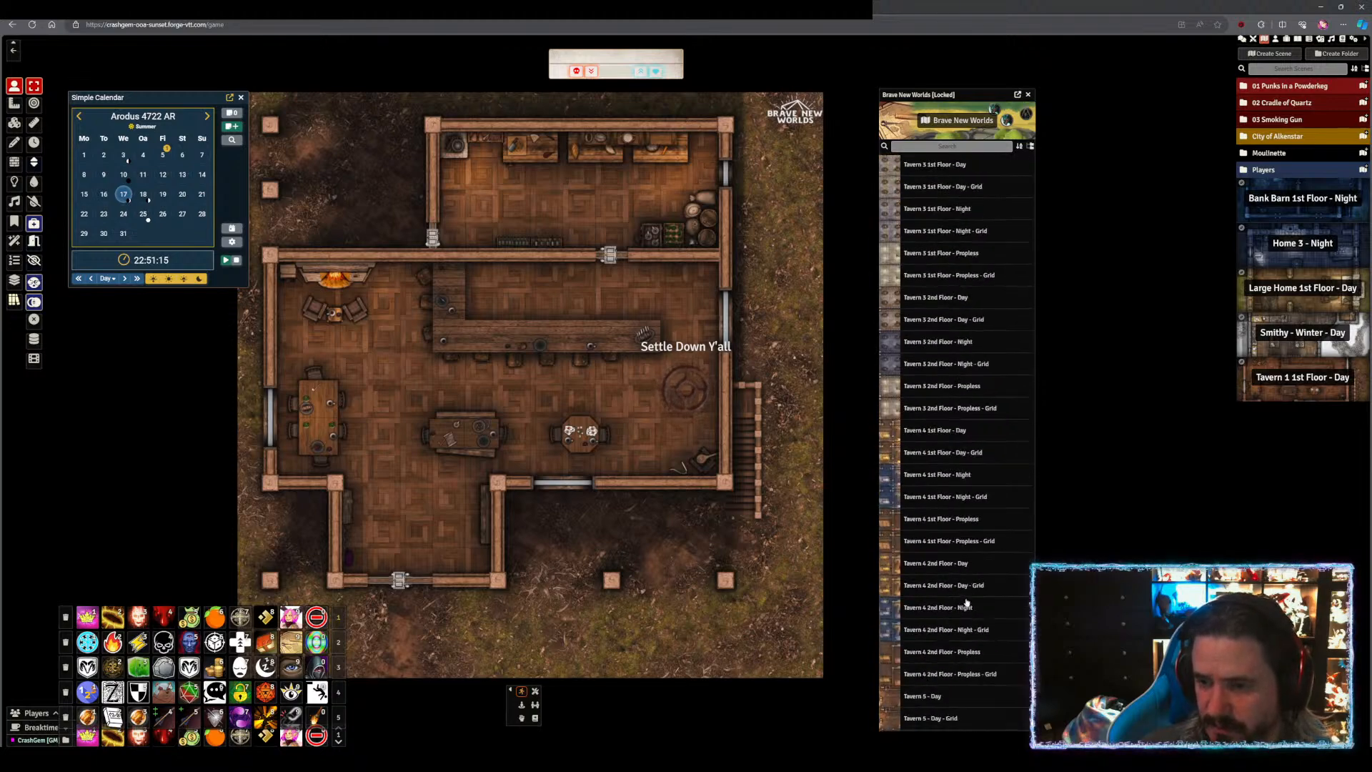
scroll(936, 562, up, 15)
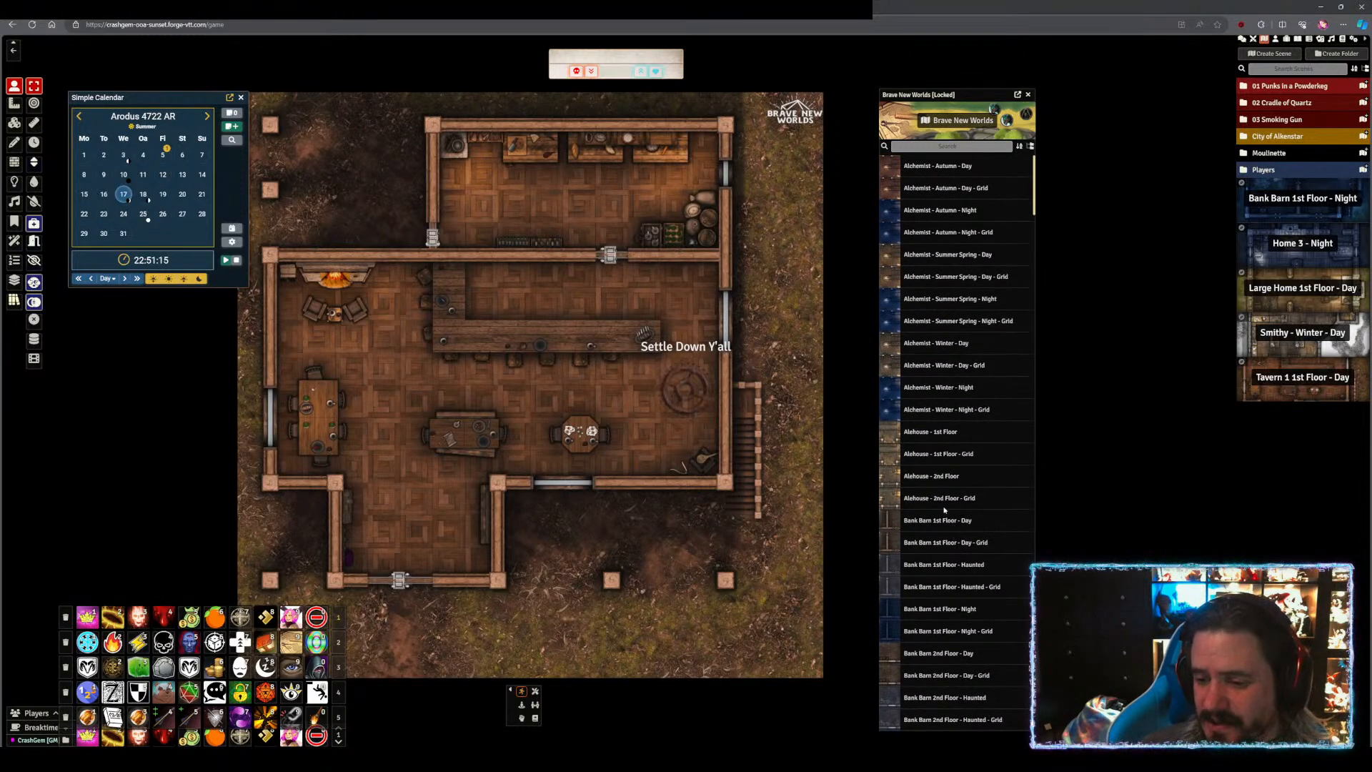
scroll(957, 525, down, 6)
scroll(983, 500, down, 5)
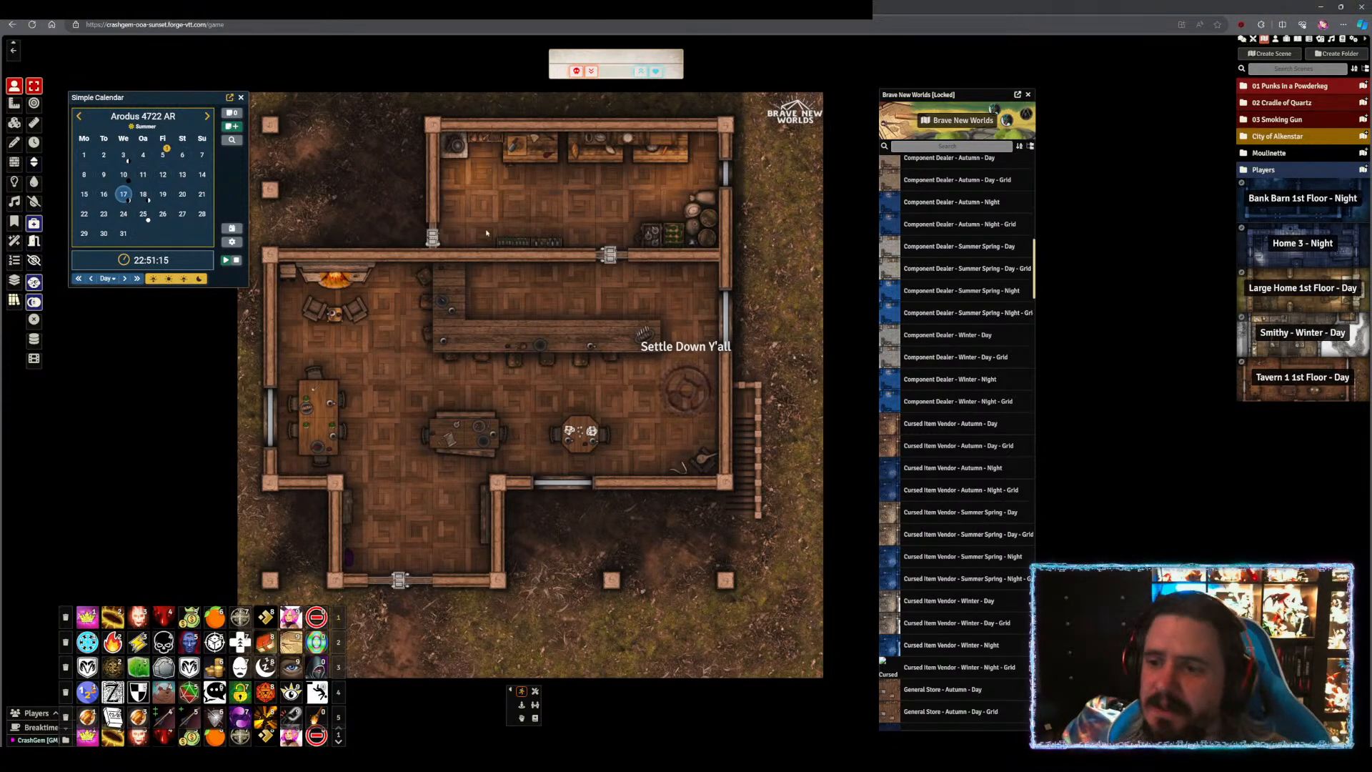
scroll(858, 308, up, 2)
scroll(971, 270, up, 15)
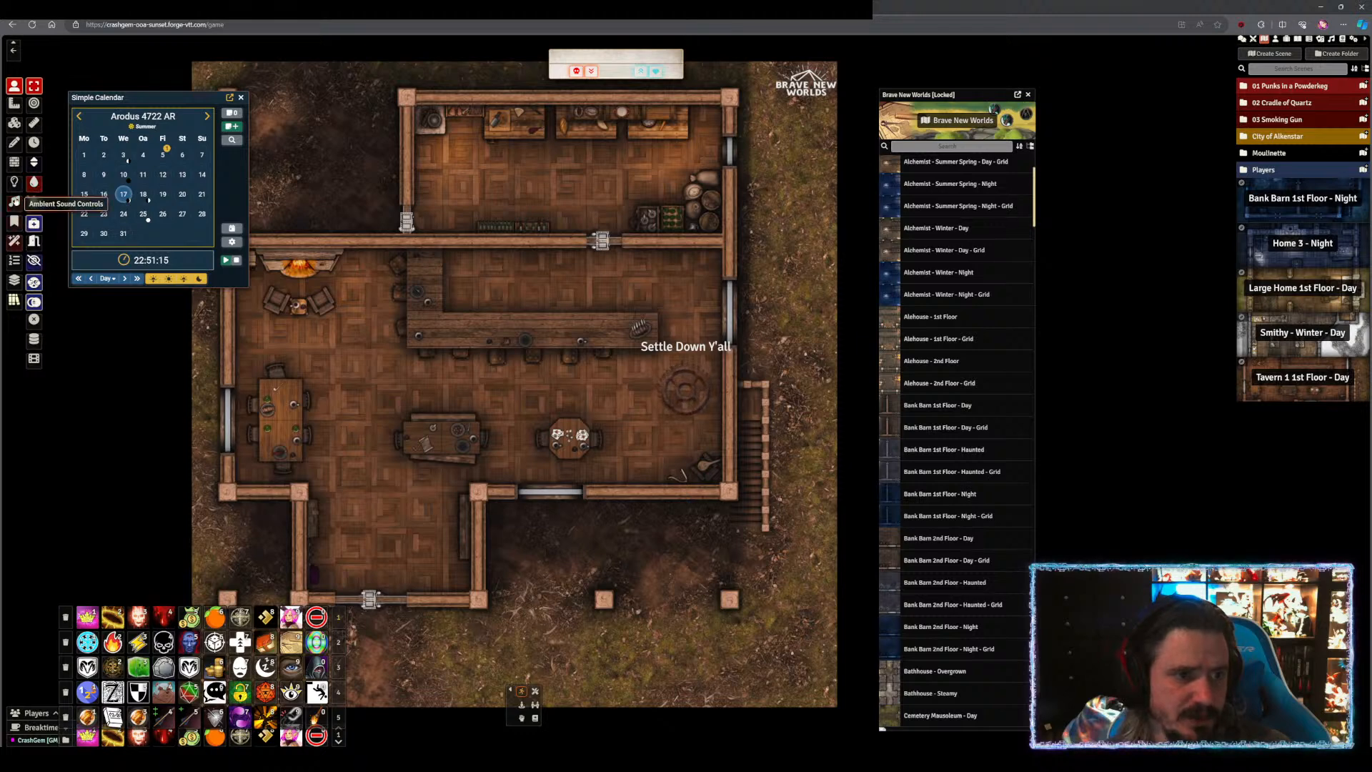
- Display the tavern scene's light sources and inspect the lighting around the fireplace, bar and kitchen
click(14, 182)
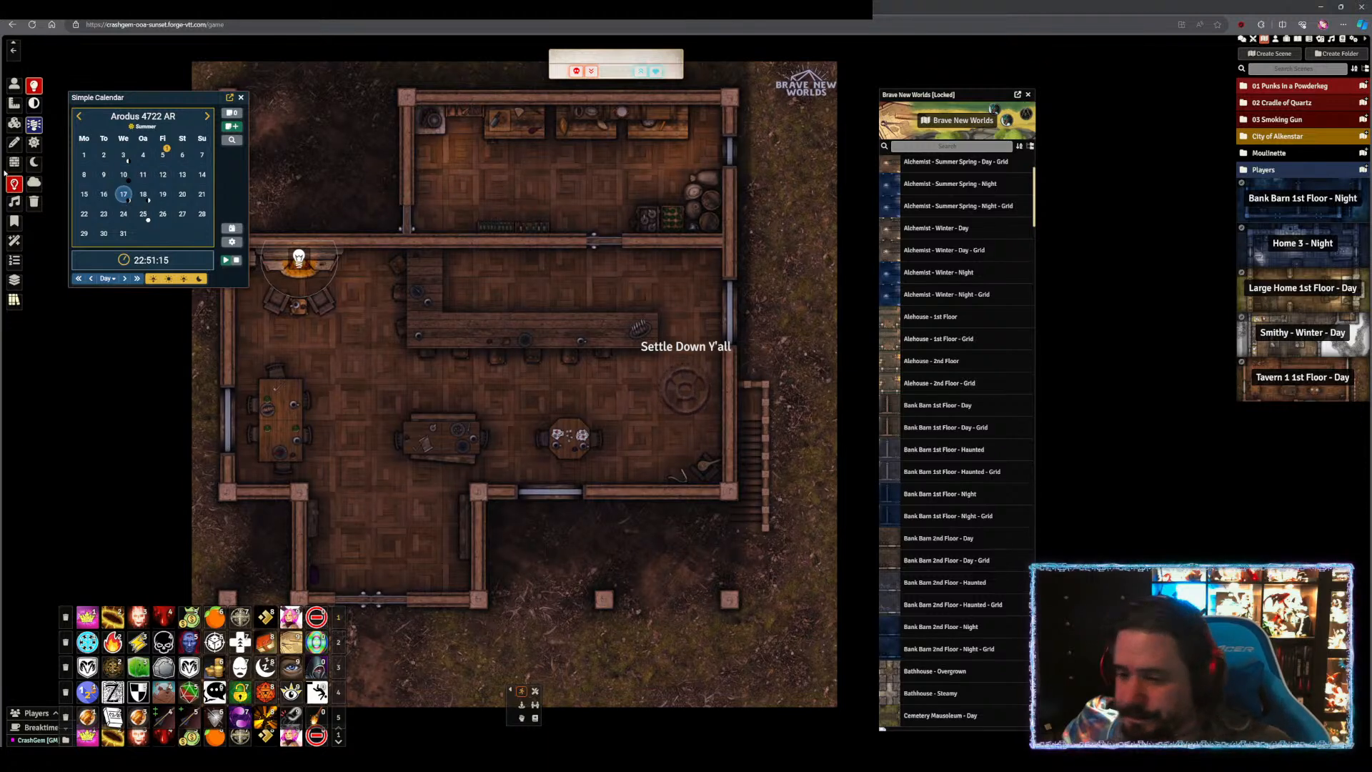
scroll(945, 542, down, 5)
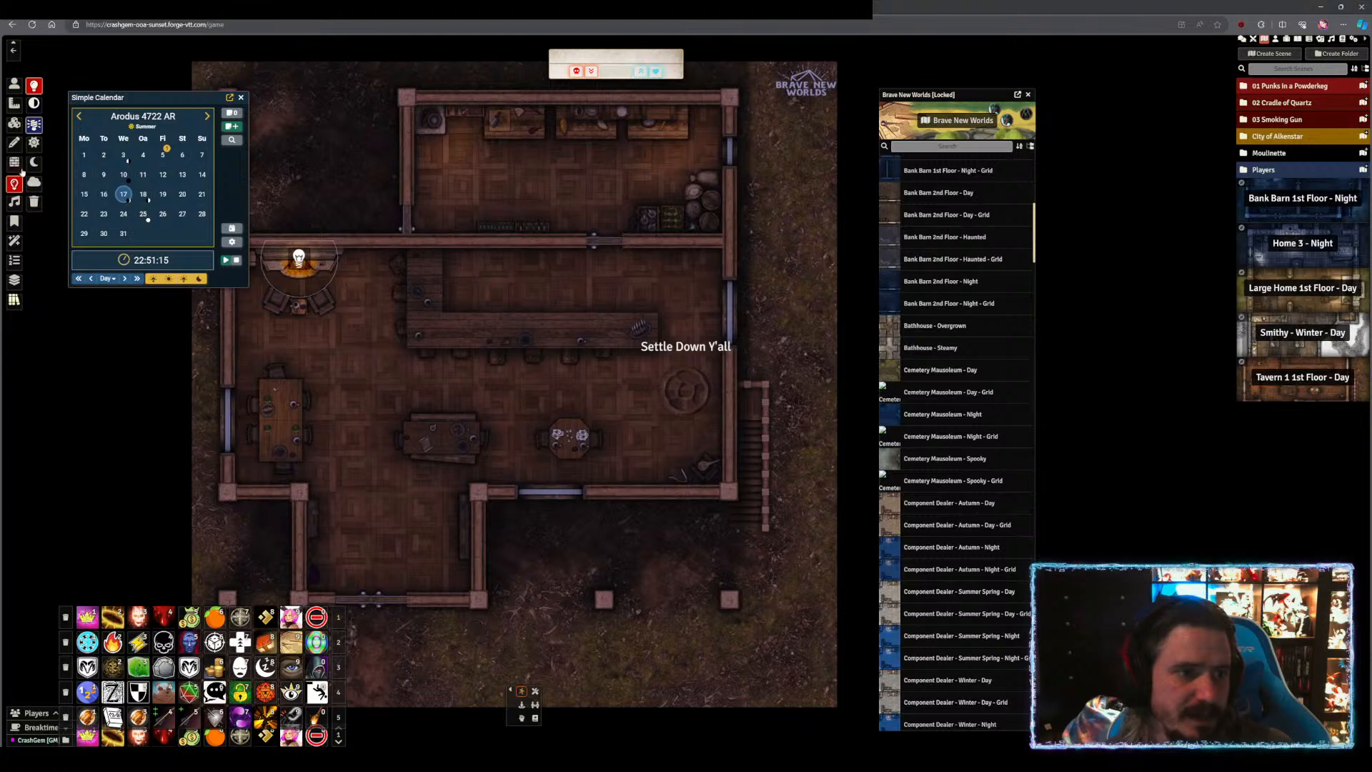
drag(359, 335, 493, 345)
drag(608, 310, 497, 311)
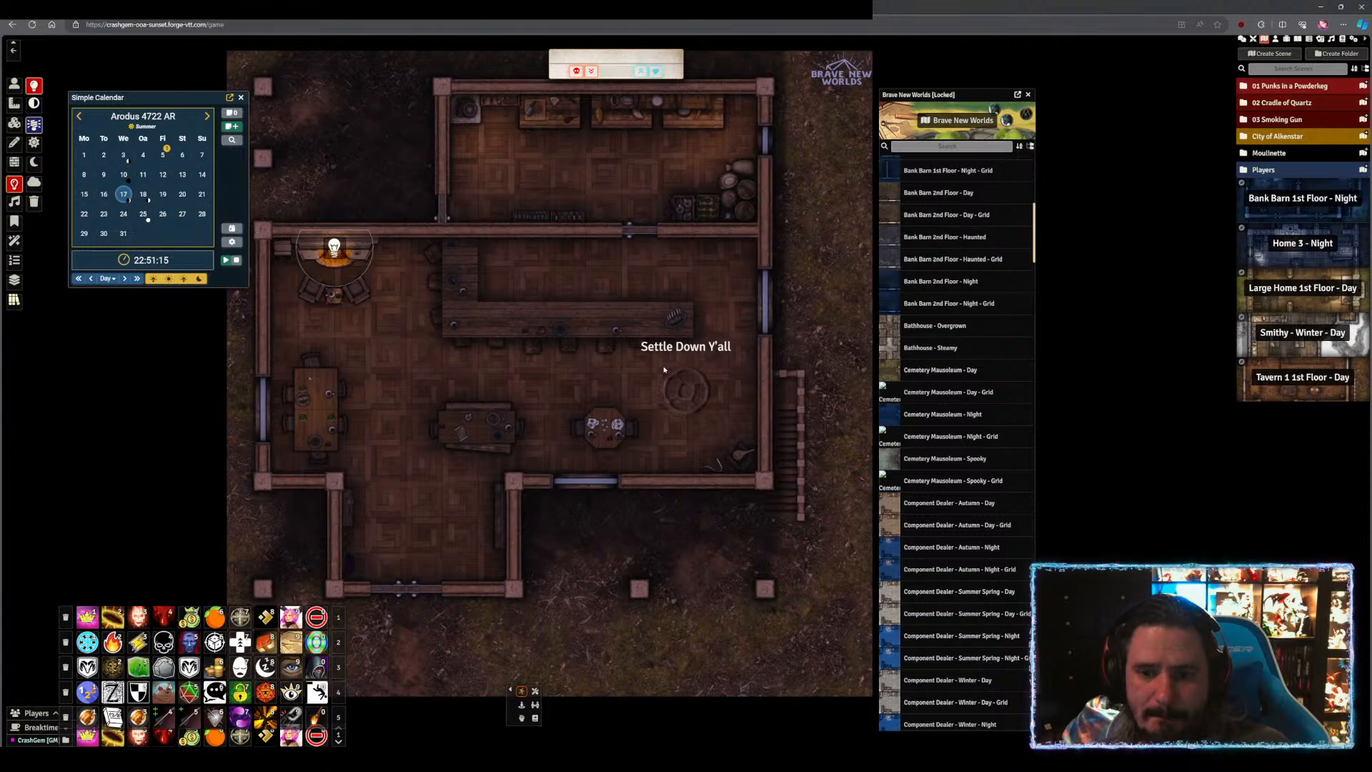
drag(667, 318, 641, 344)
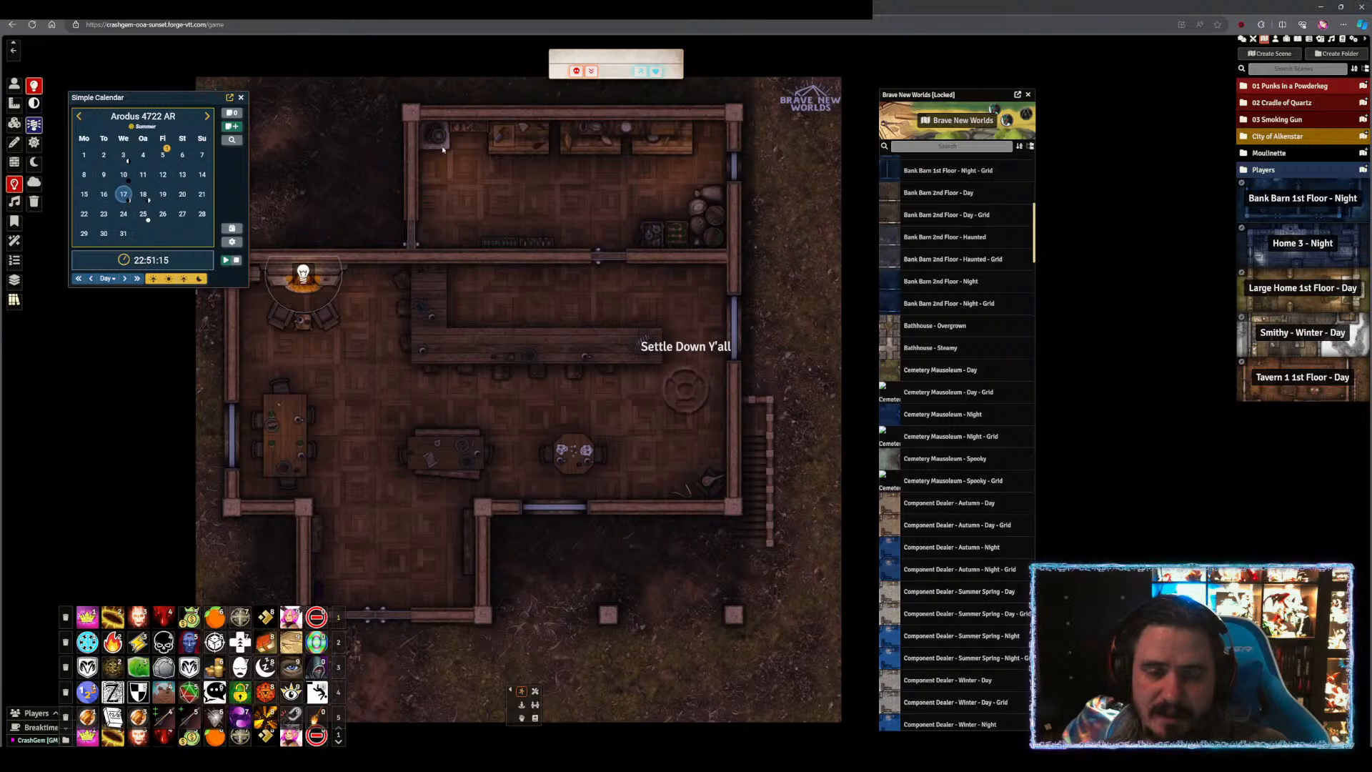
drag(442, 244, 448, 196)
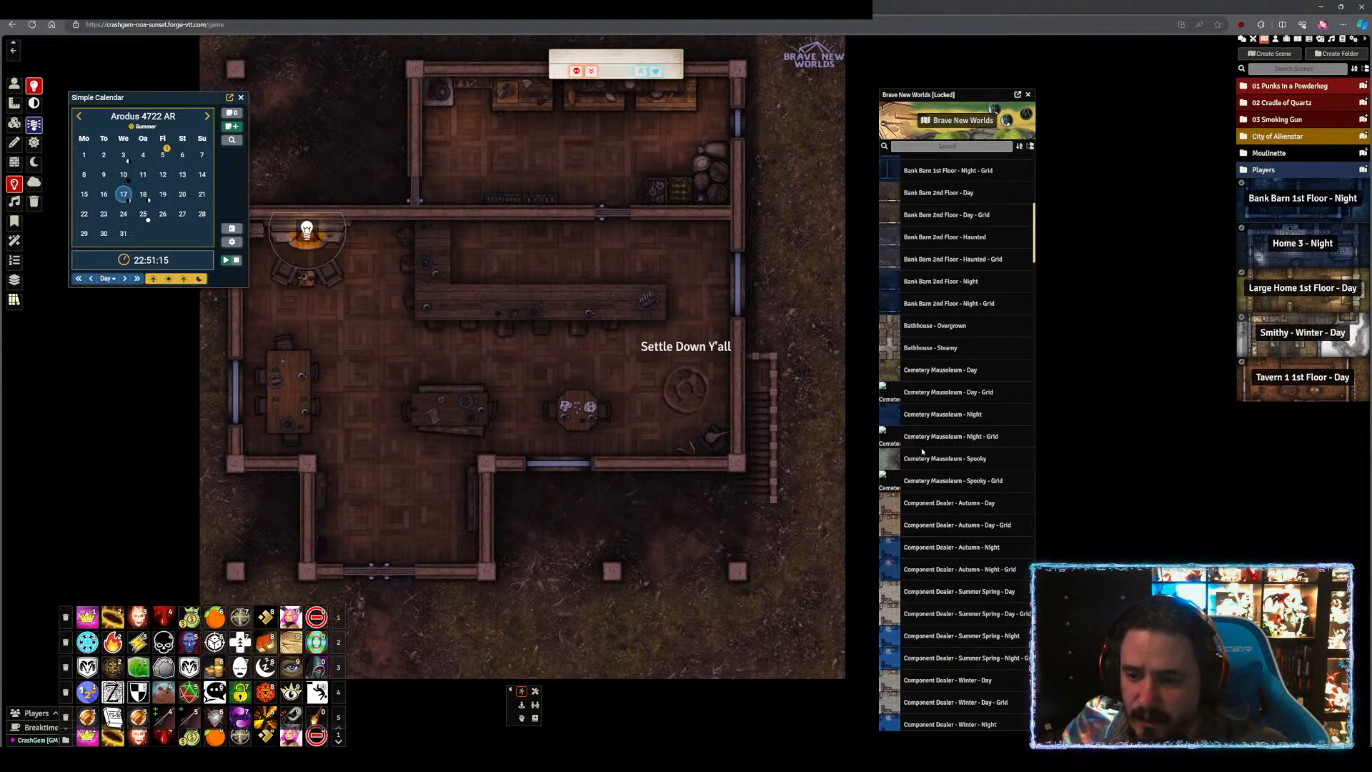
- Browse the Component Dealer, Cursed Item Vendor and General Store scenes, and bring up the world's compendium packs
scroll(921, 450, down, 2)
scroll(907, 428, down, 3)
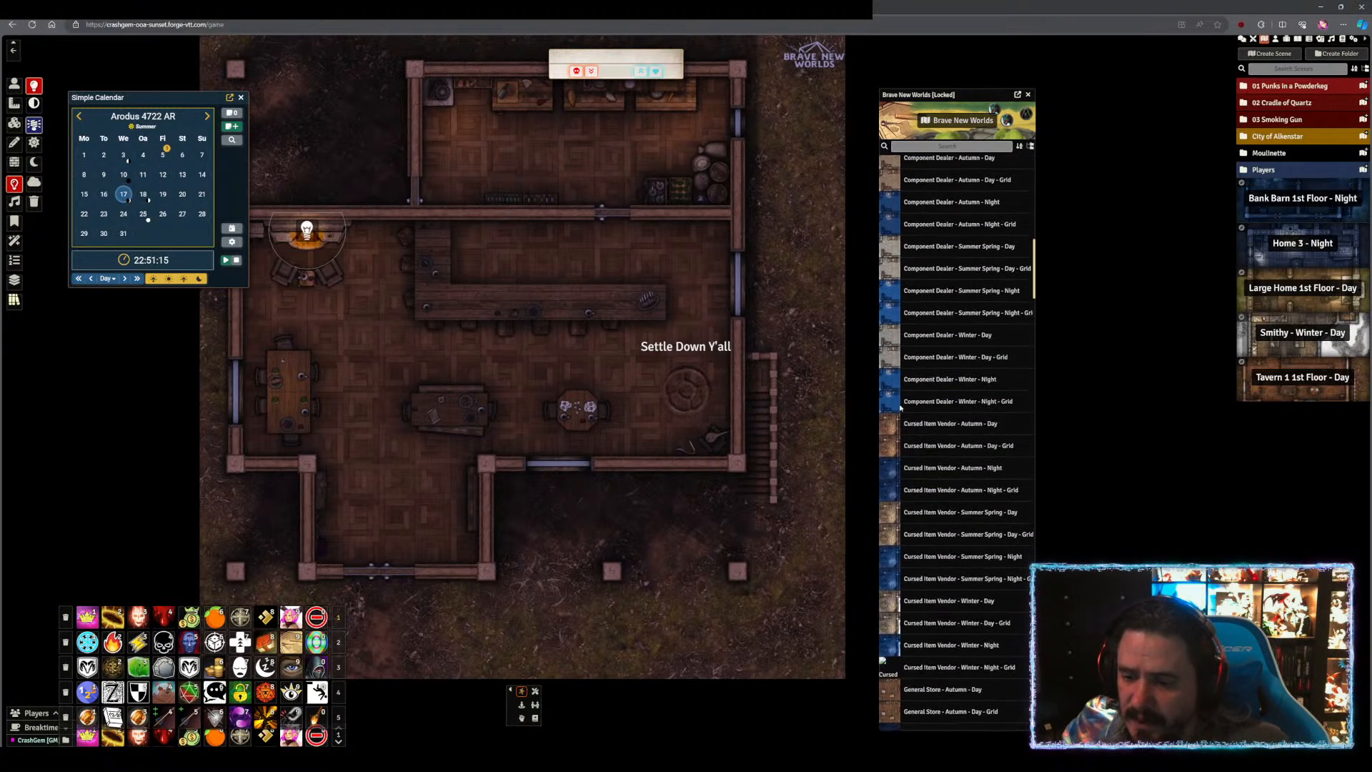
click(1342, 39)
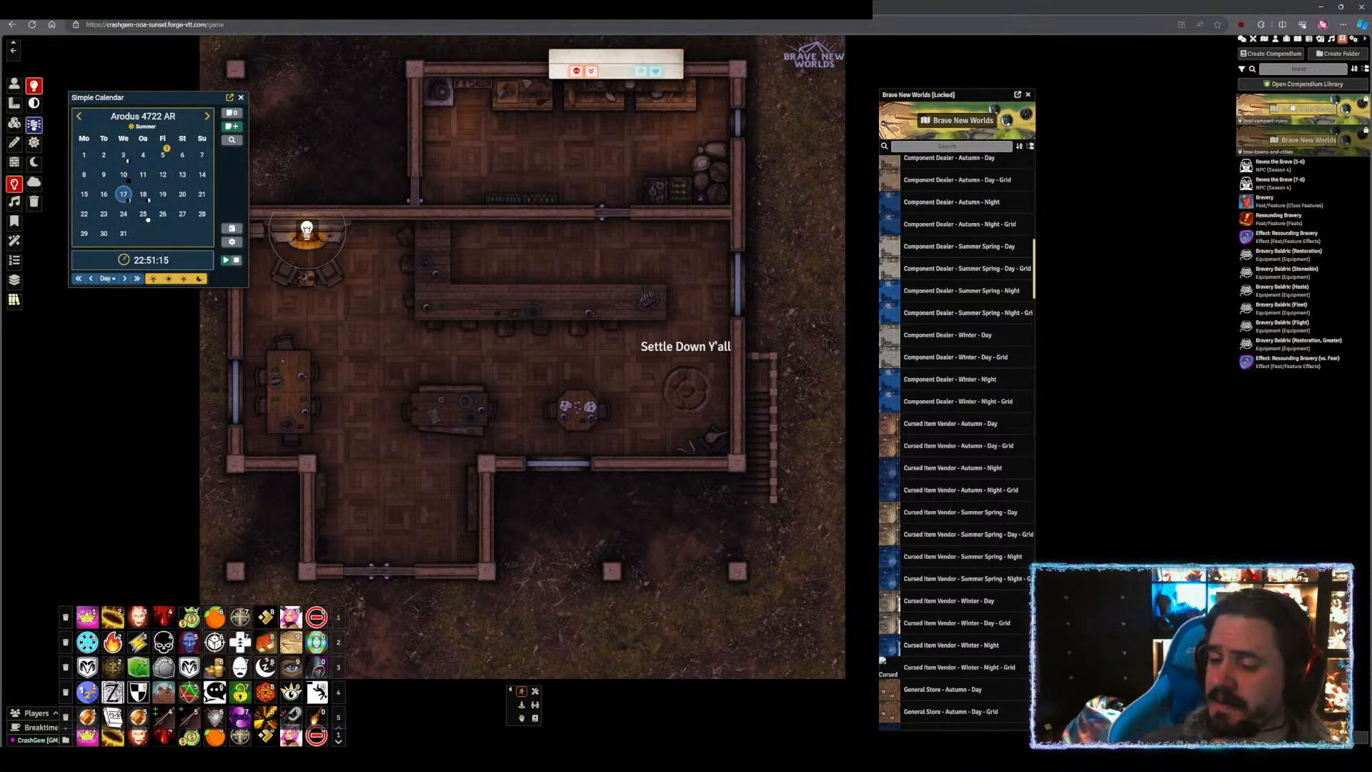
scroll(976, 348, down, 3)
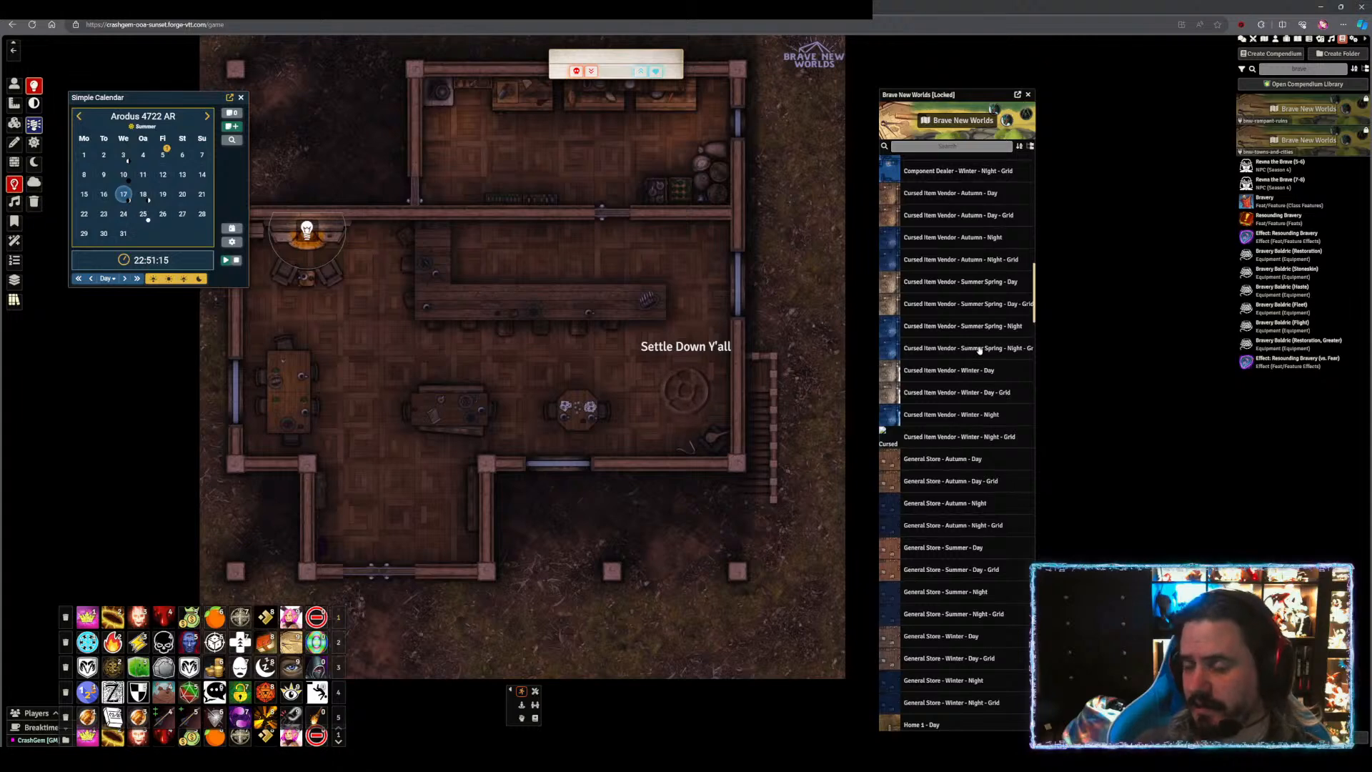
scroll(979, 348, up, 6)
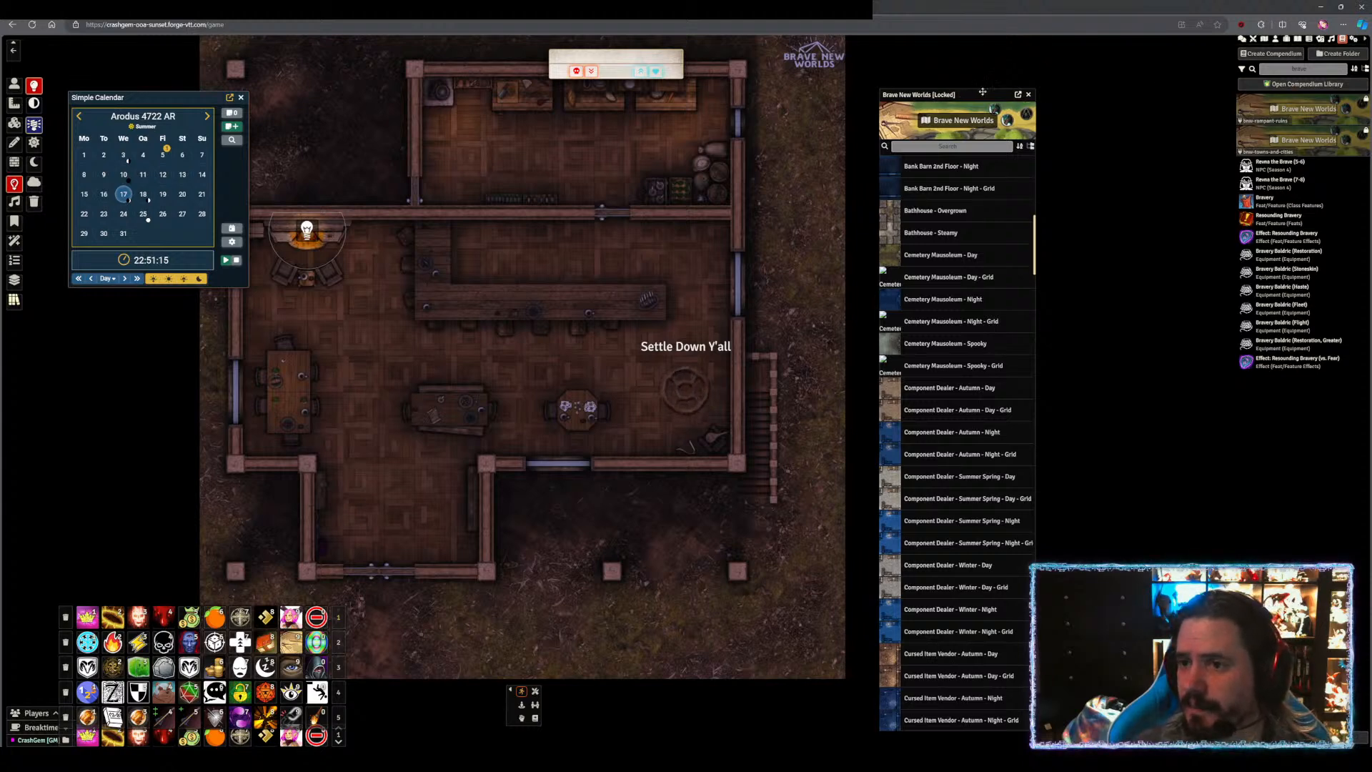
- Move the Brave New Worlds pack window aside and close it, and briefly reopen the towns and cities pack
drag(919, 91, 889, 83)
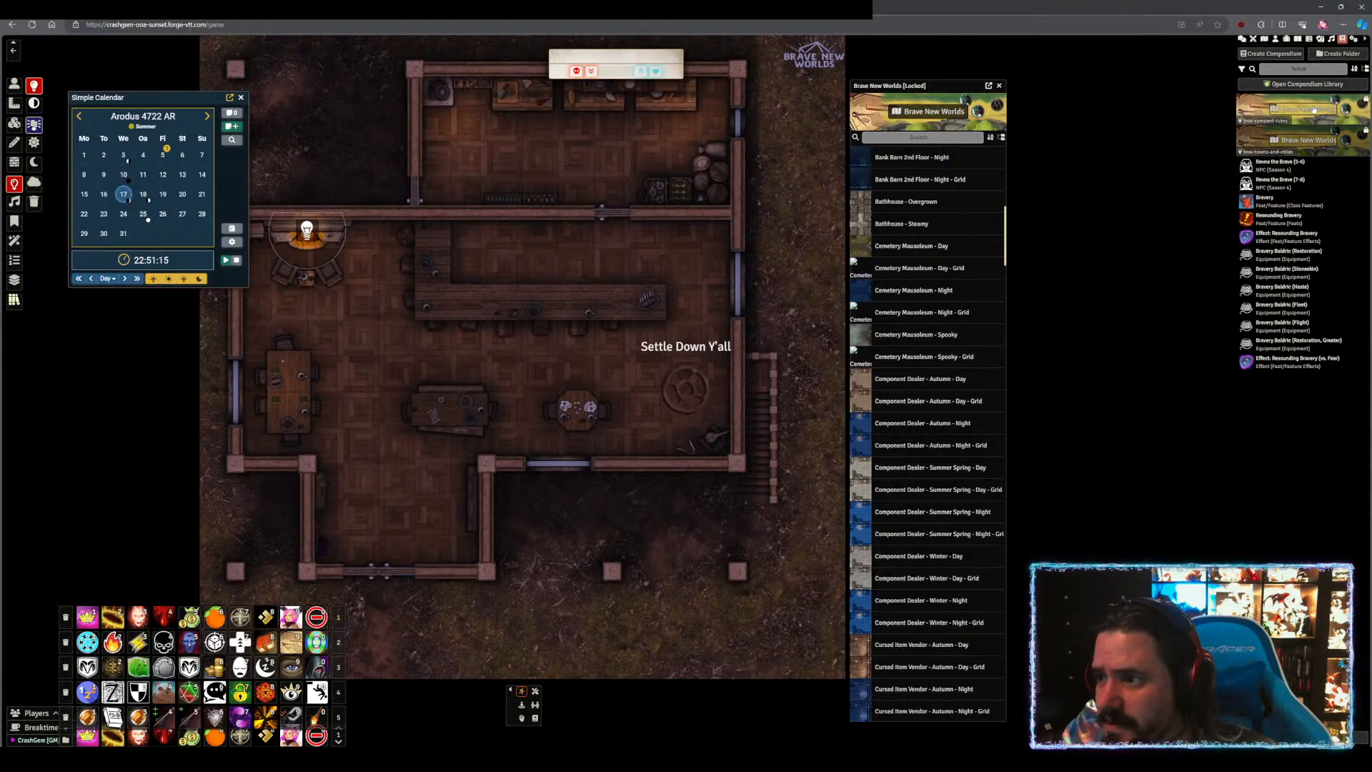
drag(914, 88, 815, 55)
click(900, 53)
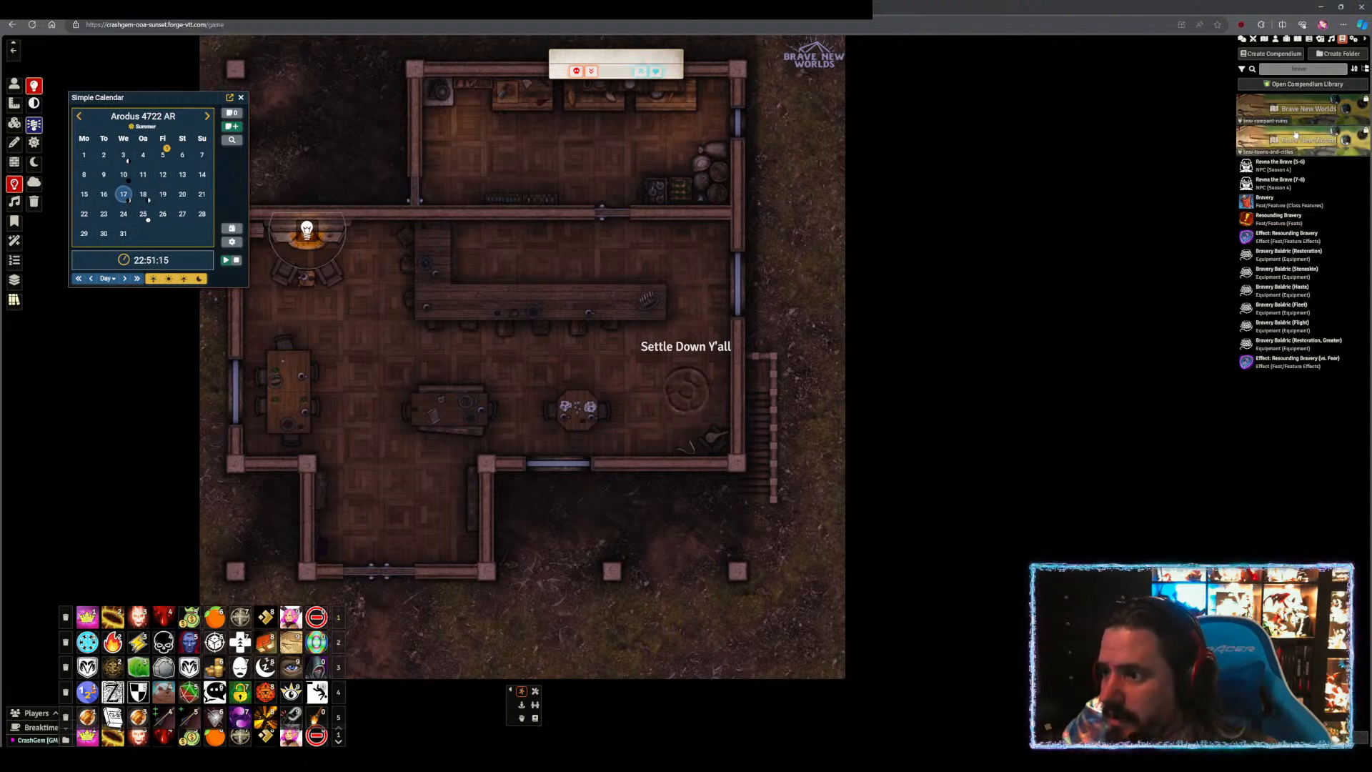
click(1295, 133)
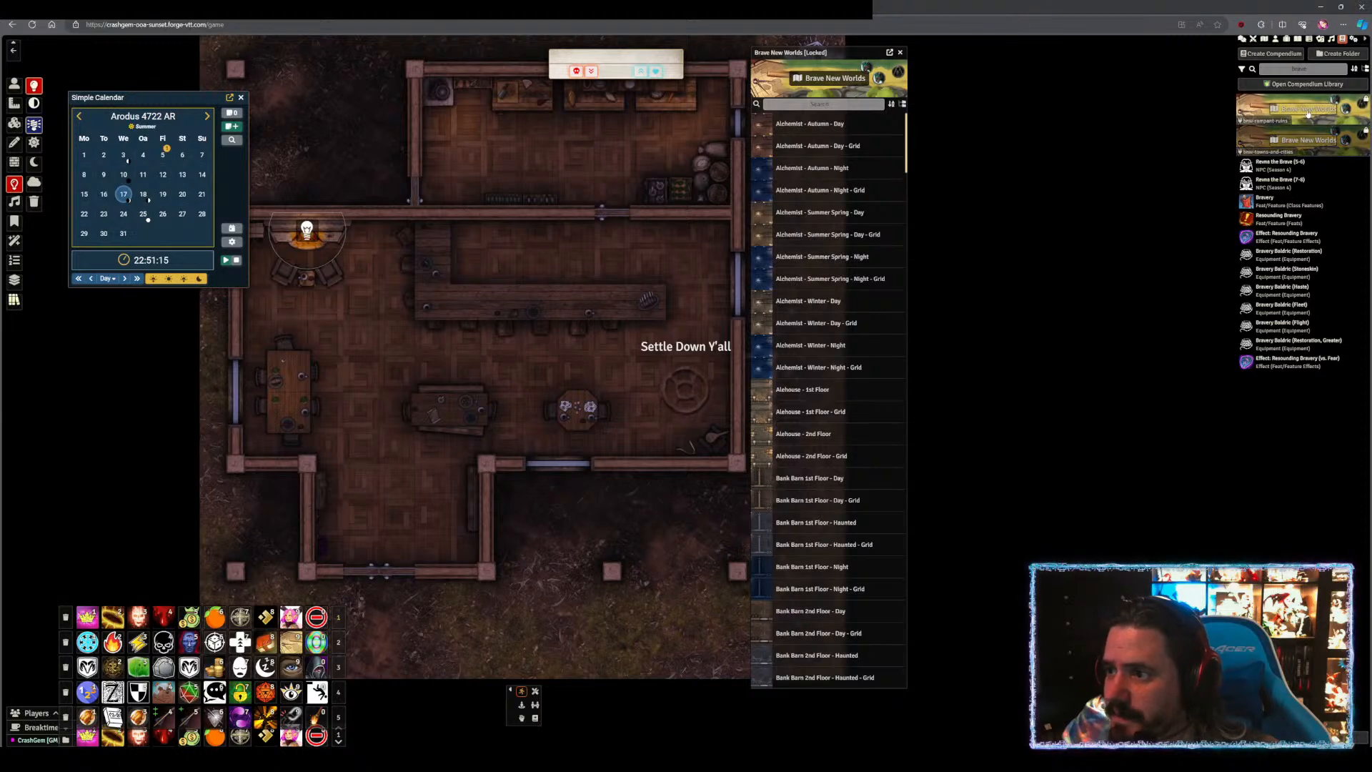
click(901, 53)
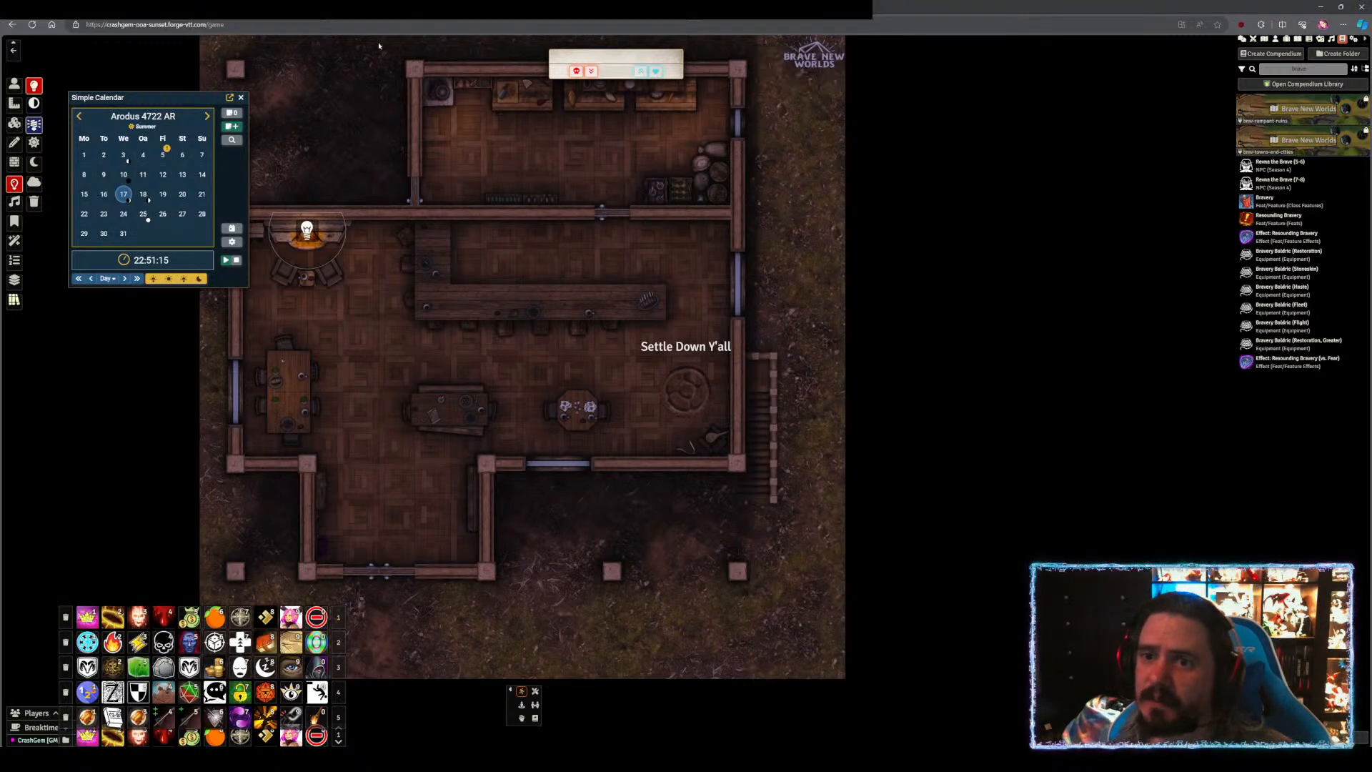
- Reload the game world and bring up its full list of compendium packs
click(32, 24)
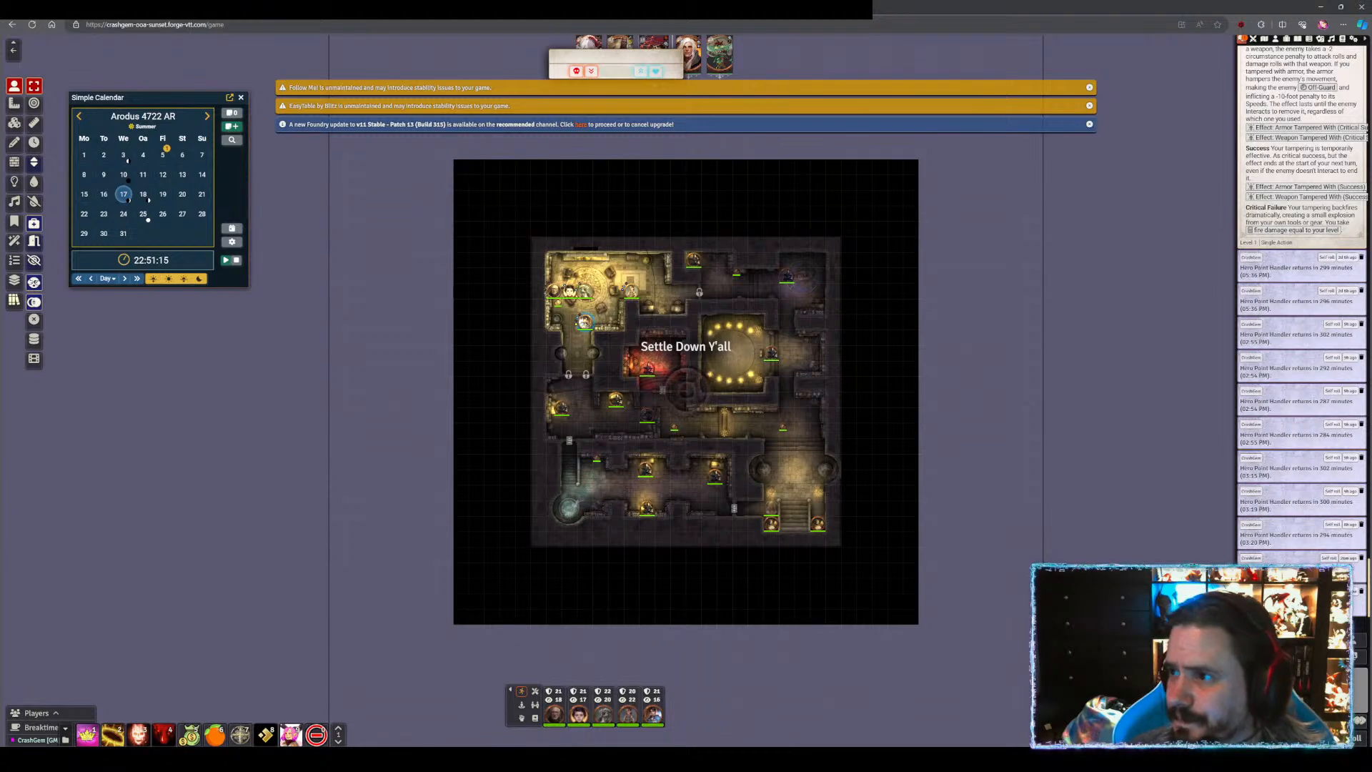
click(1342, 39)
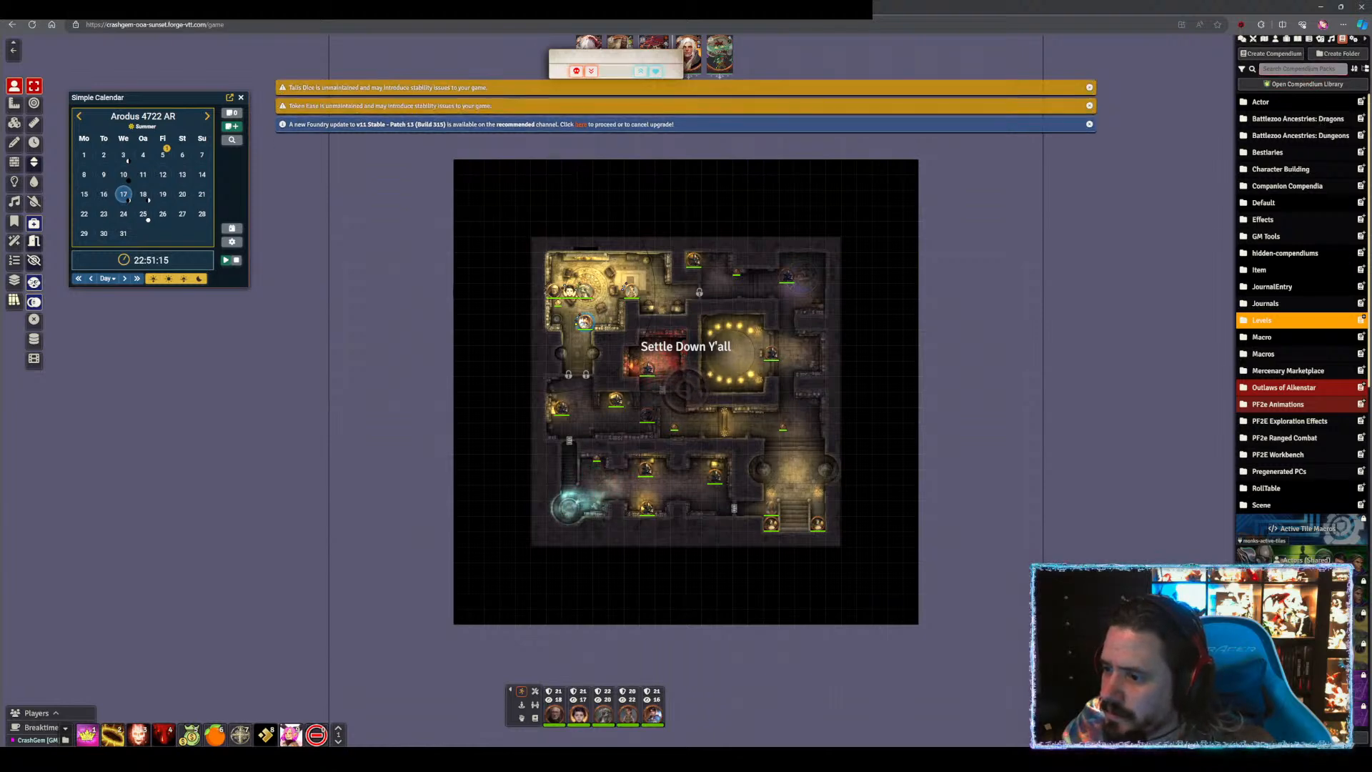
- Search the compendium packs for "ruins", followed by a search for "brave"
click(1299, 69)
text(ruin)
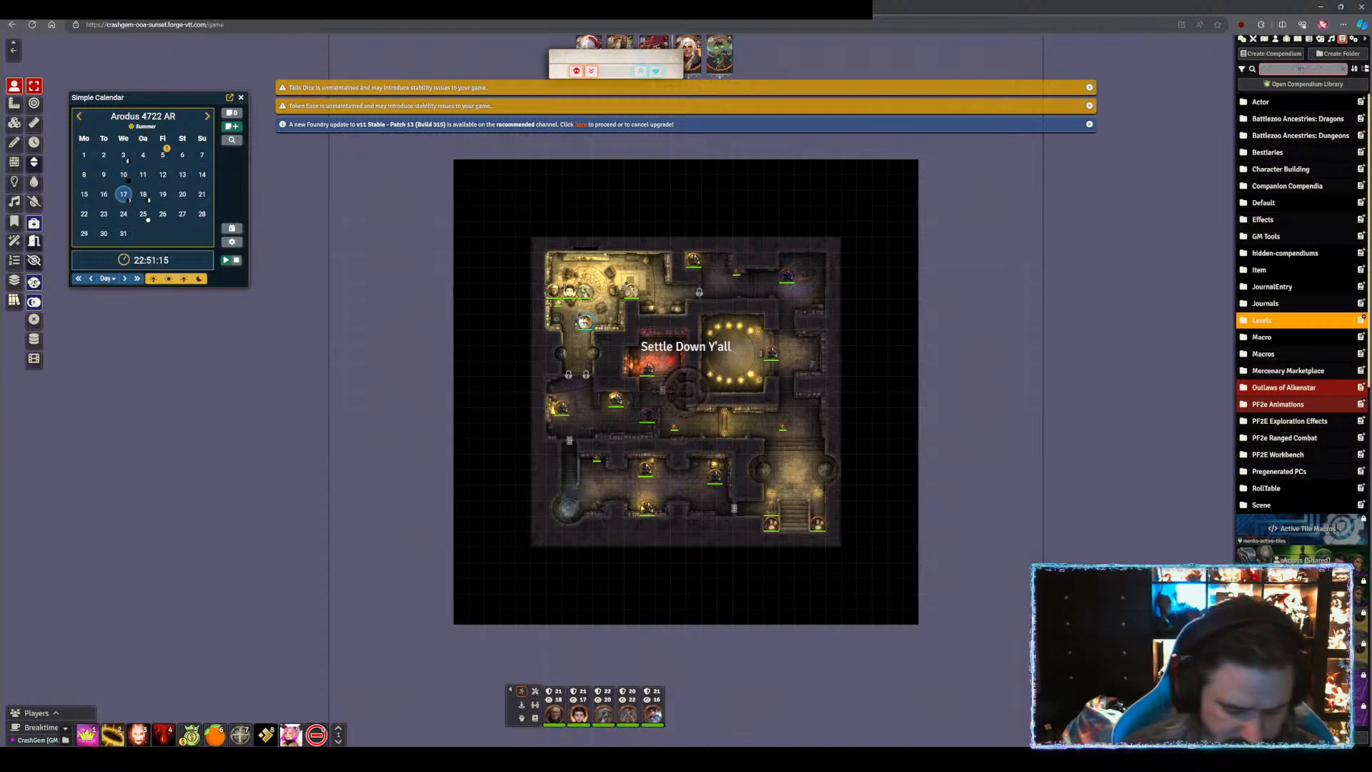
text(s)
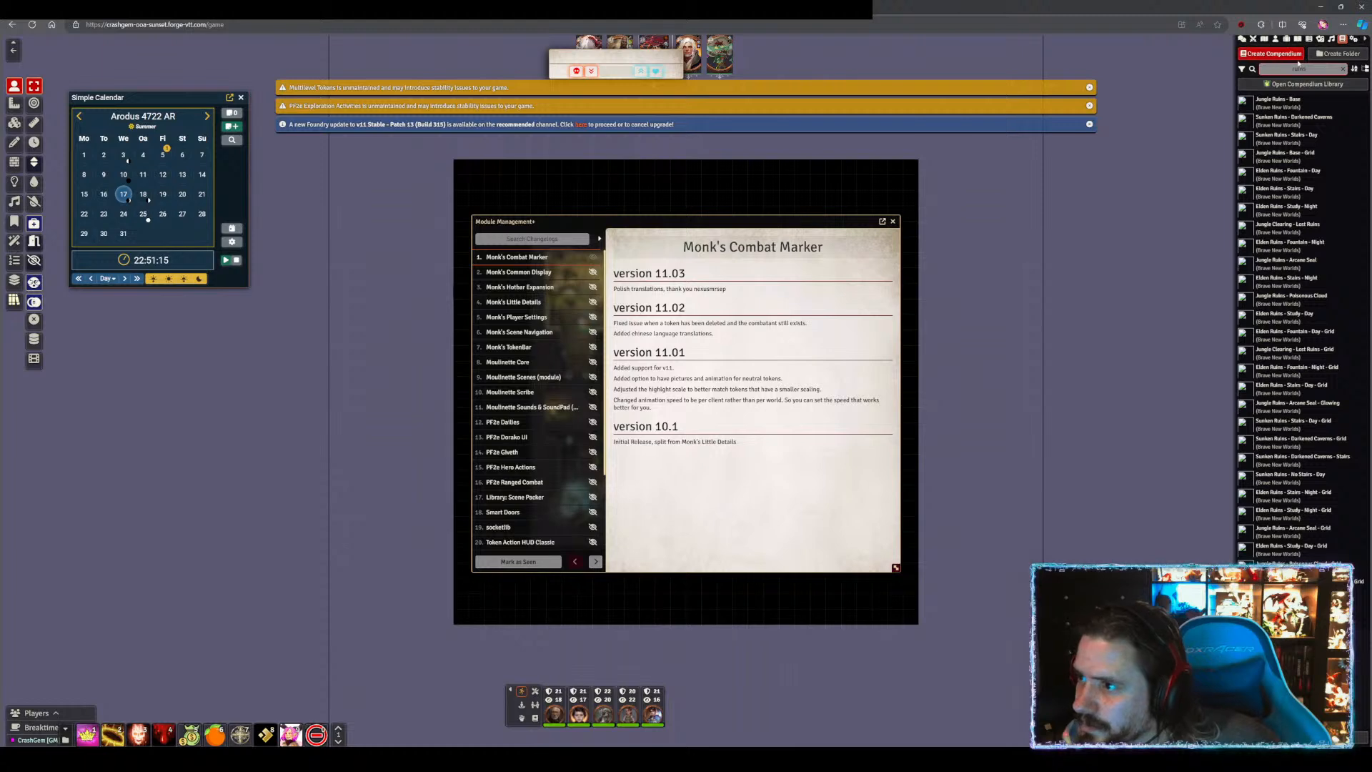
drag(1314, 69, 1209, 77)
text(brave)
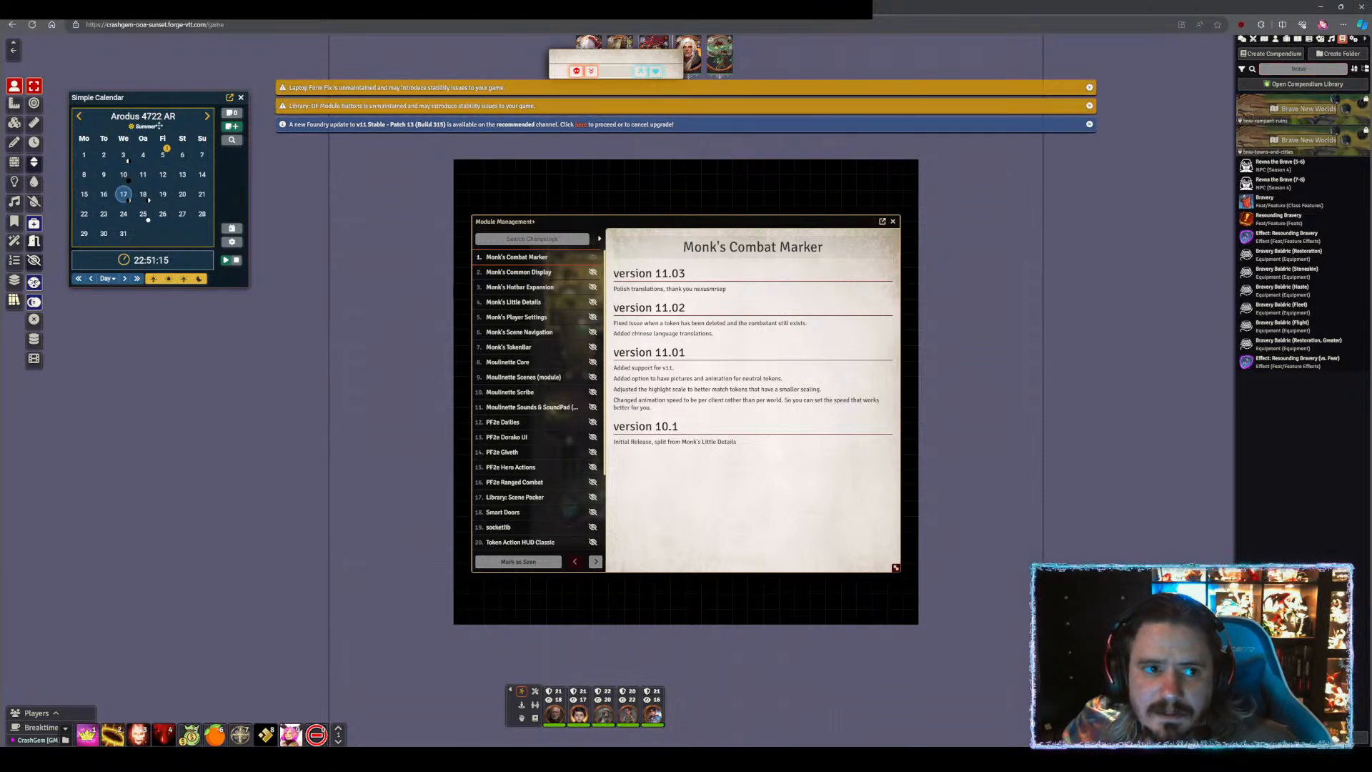
- Move the Simple Calendar window clear of the scene controls and dismiss the Module Management+ changelog window
drag(165, 95, 267, 328)
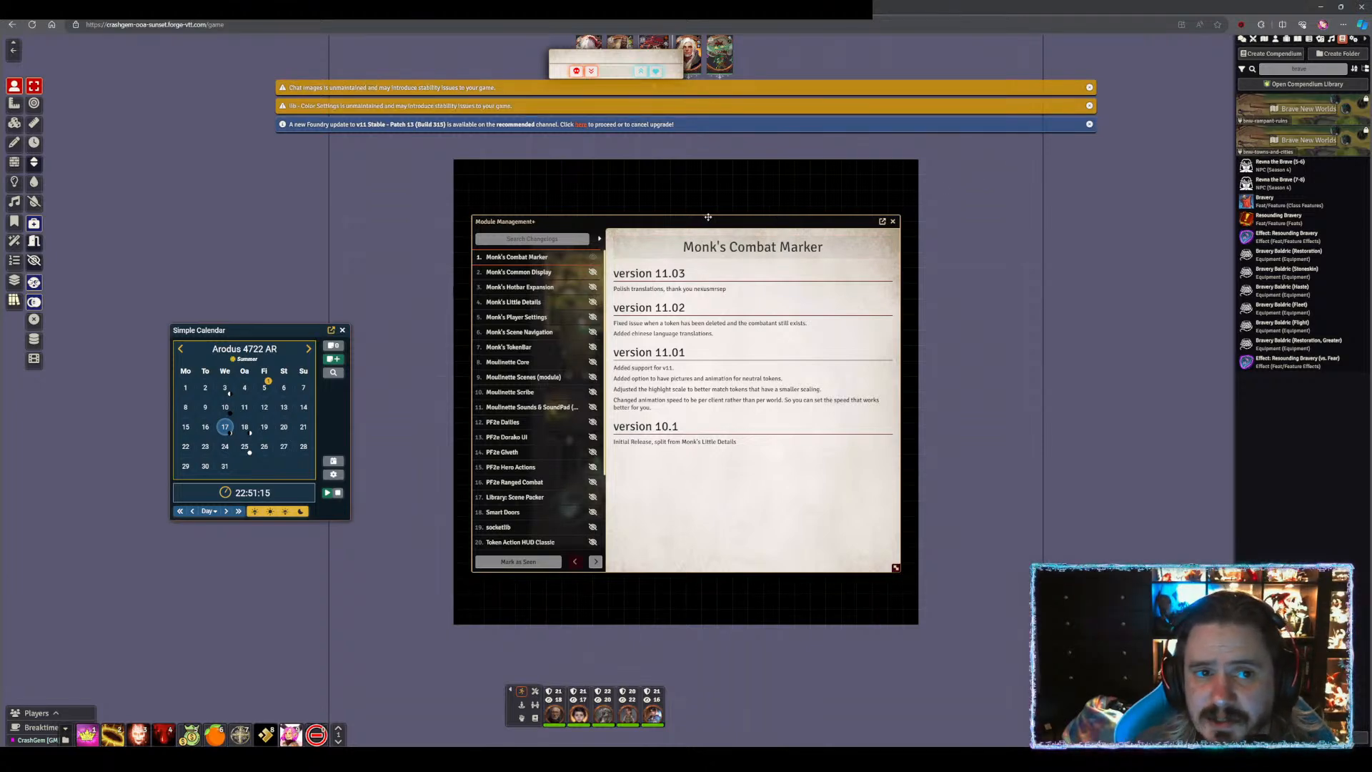
drag(725, 217, 1021, 347)
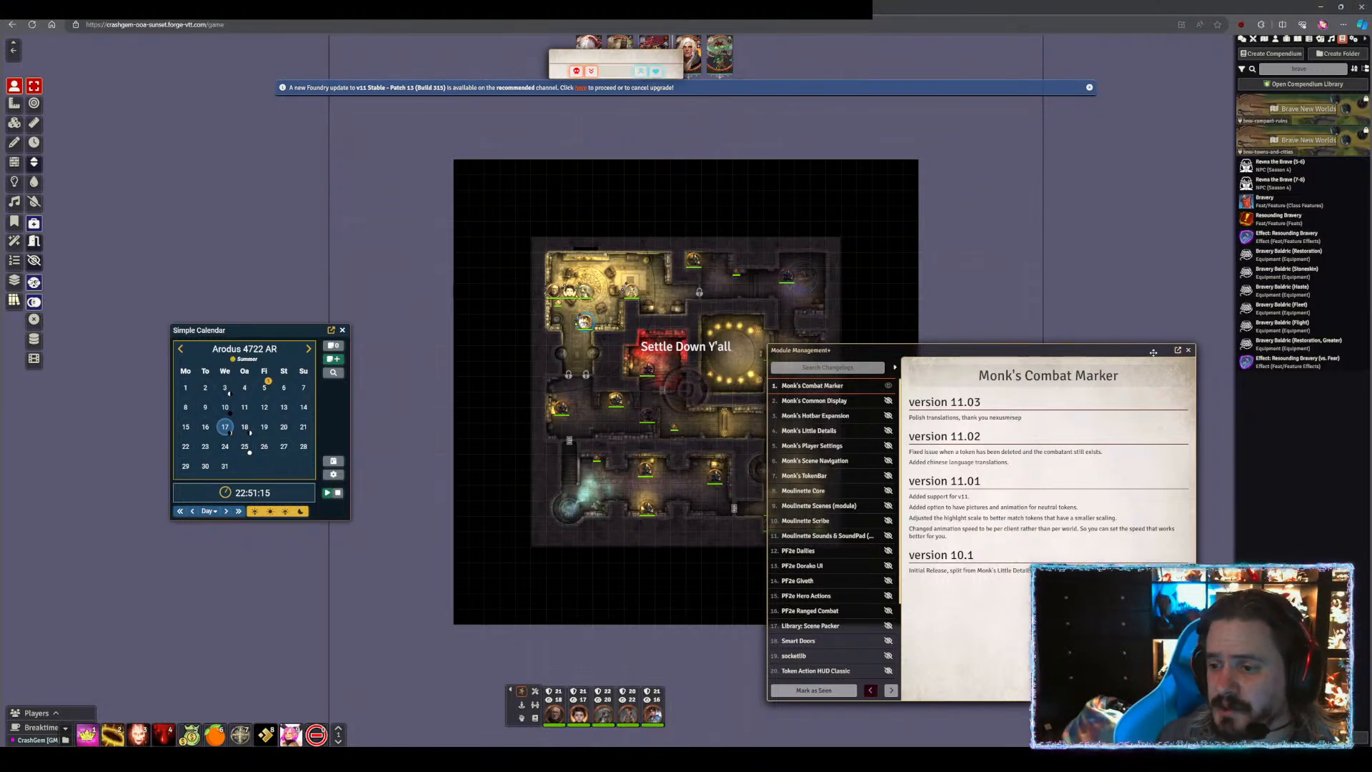
click(1190, 349)
scroll(928, 258, up, 3)
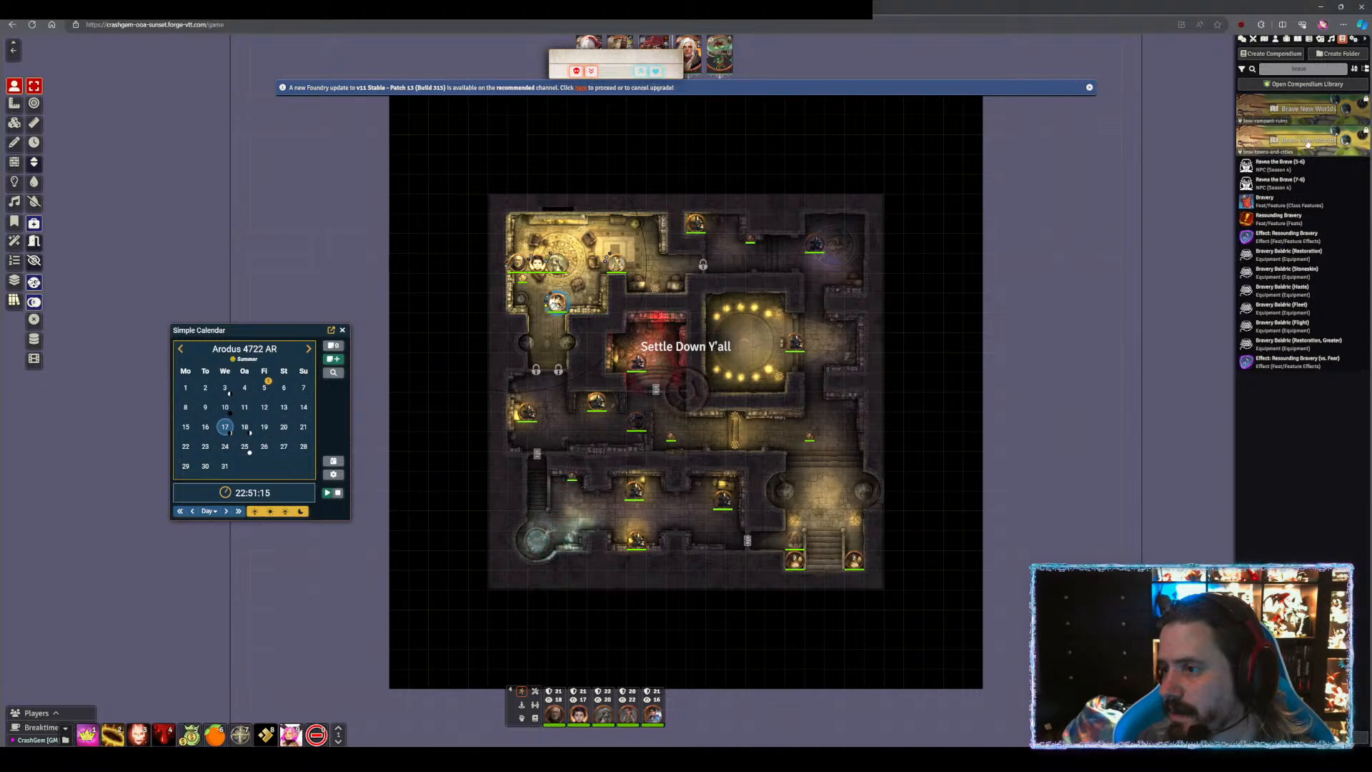
- Clear the compendium search, expand the Battlezoo Ancestries: Dungeons folder, and briefly view its ancestry pack
click(1343, 70)
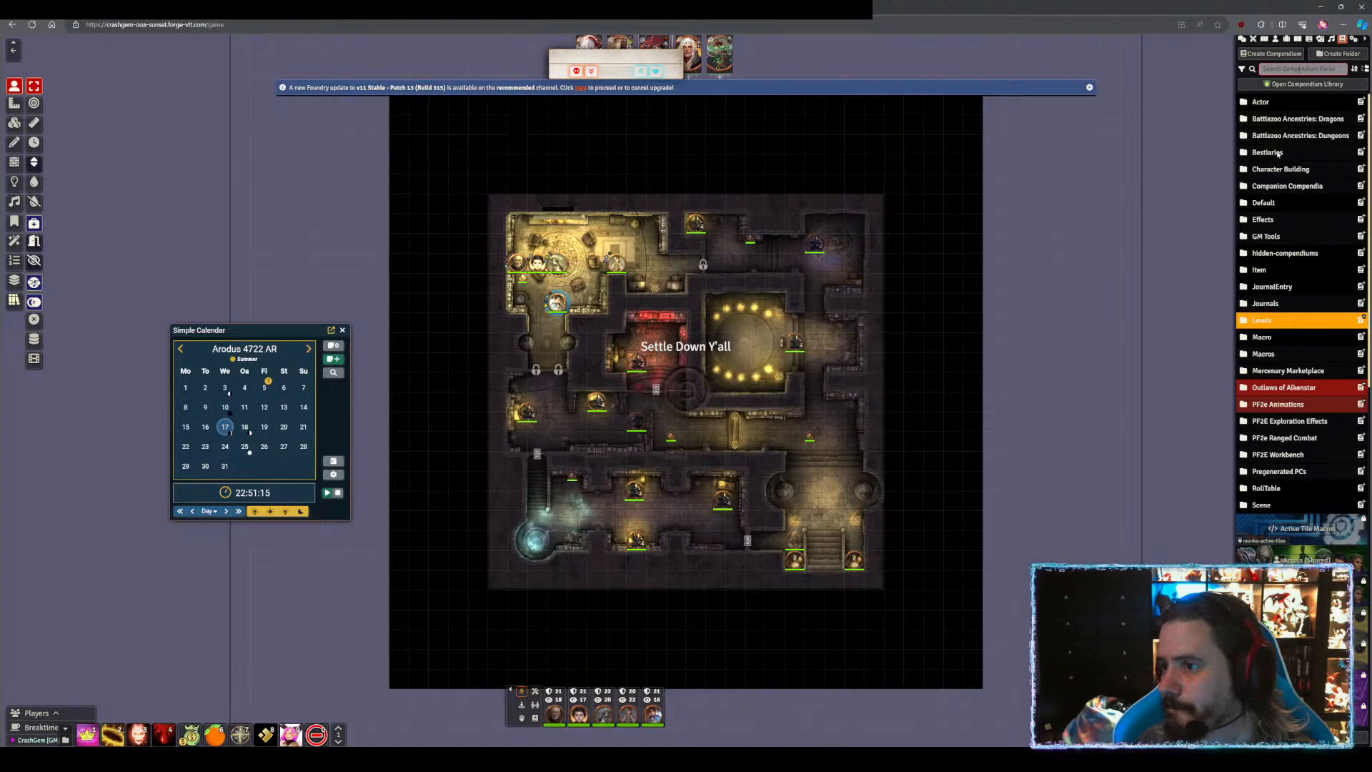
click(1293, 123)
click(1294, 122)
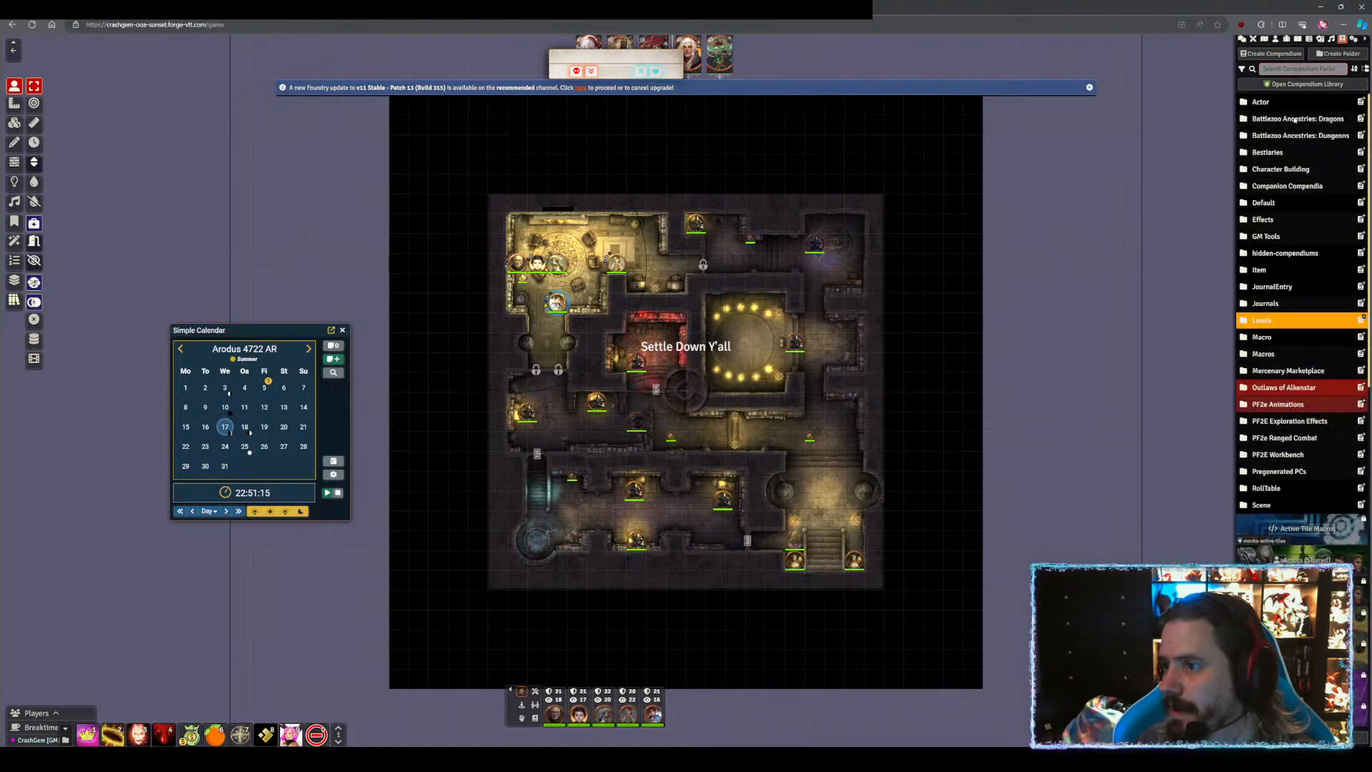
click(1296, 135)
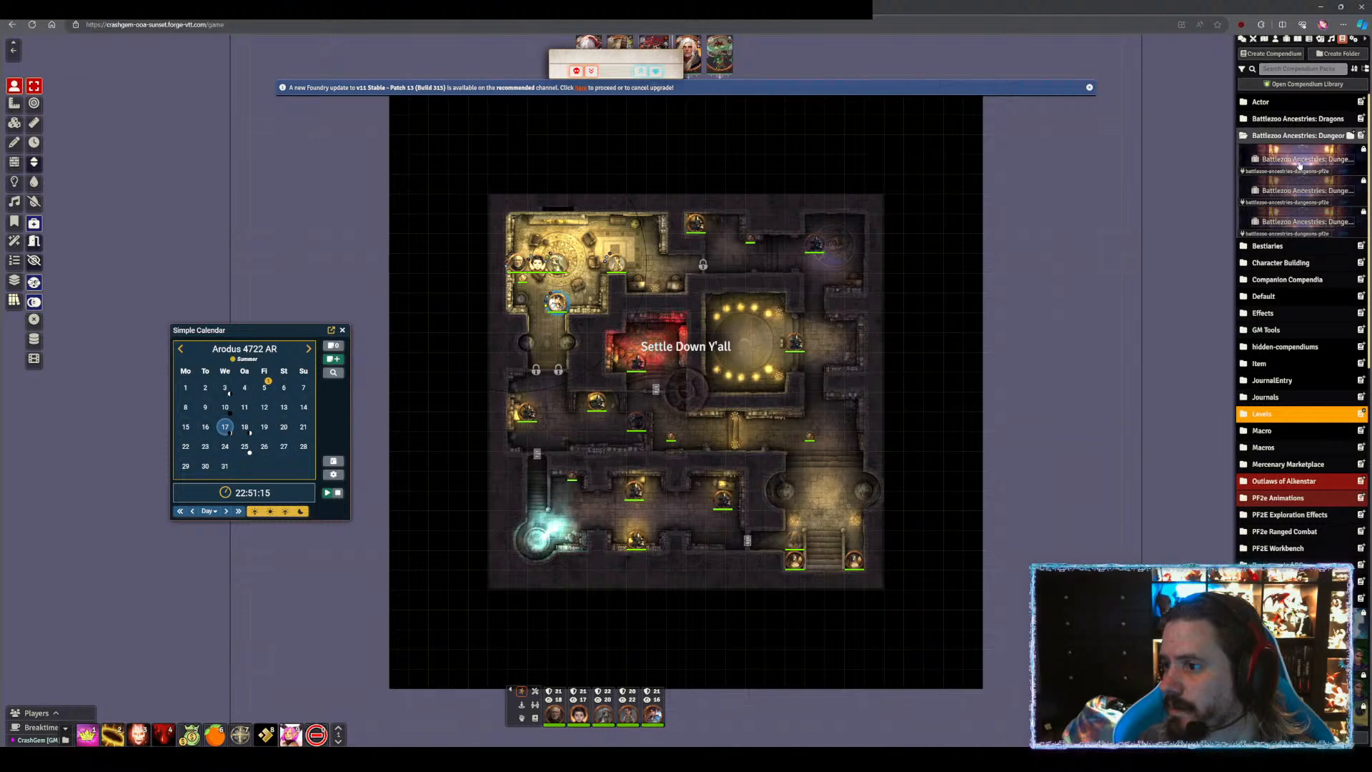
click(1296, 159)
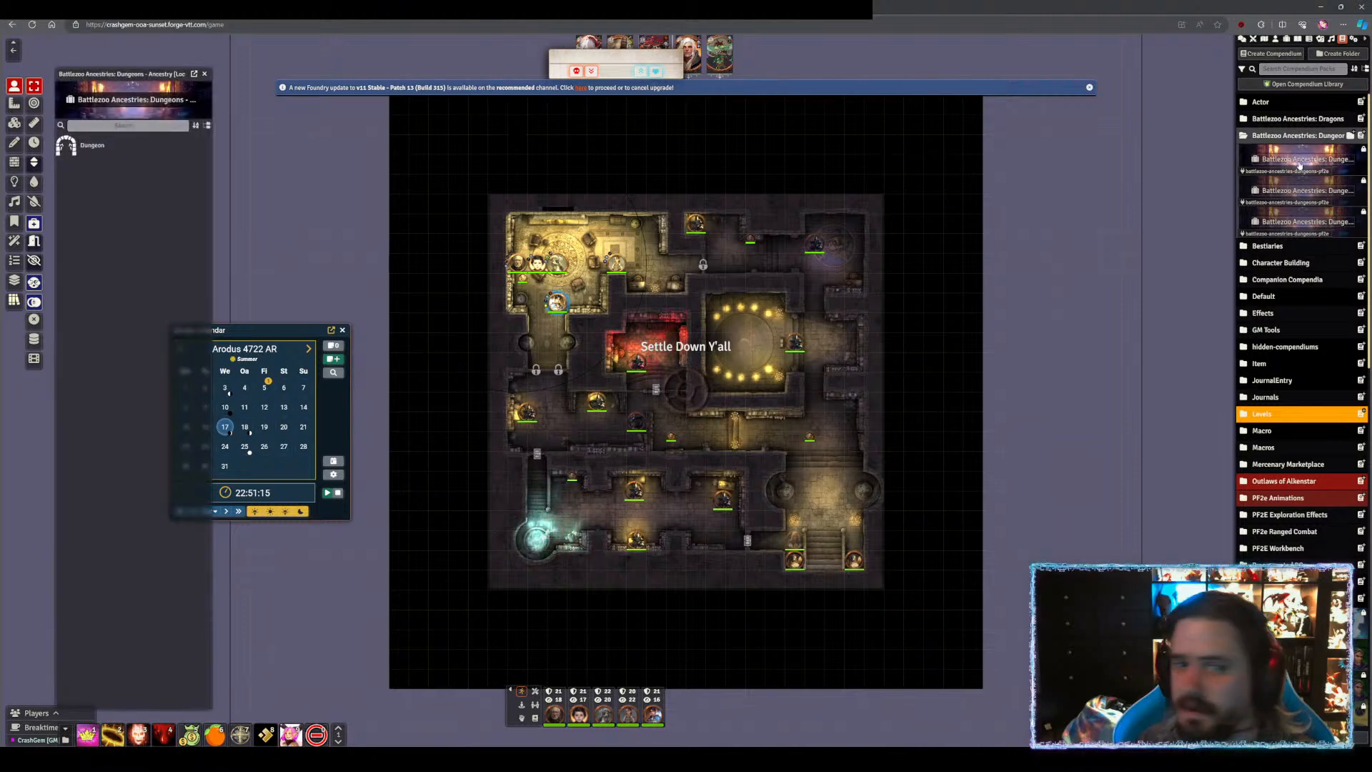
click(194, 73)
click(222, 26)
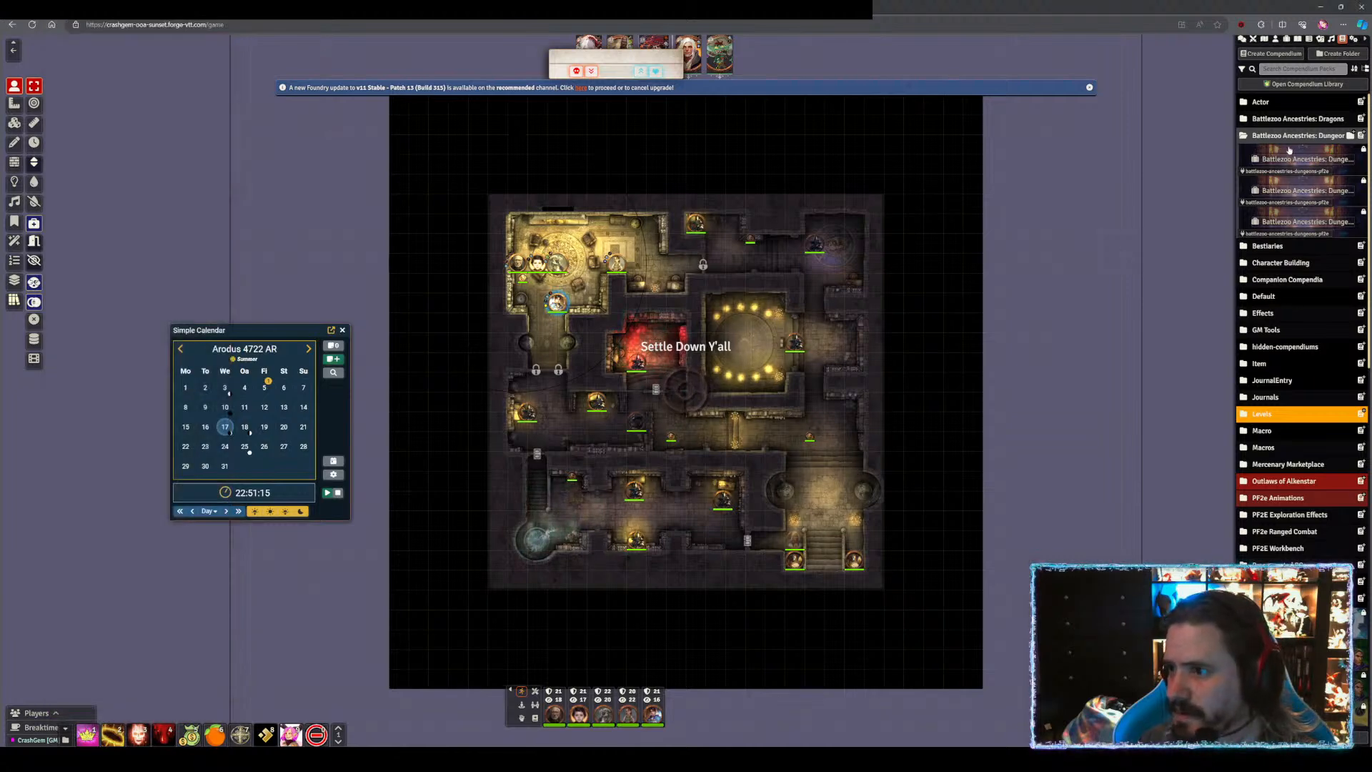
- Open the Compendium Browser, review its pack settings and the Actions list, and close it
scroll(1281, 291, down, 4)
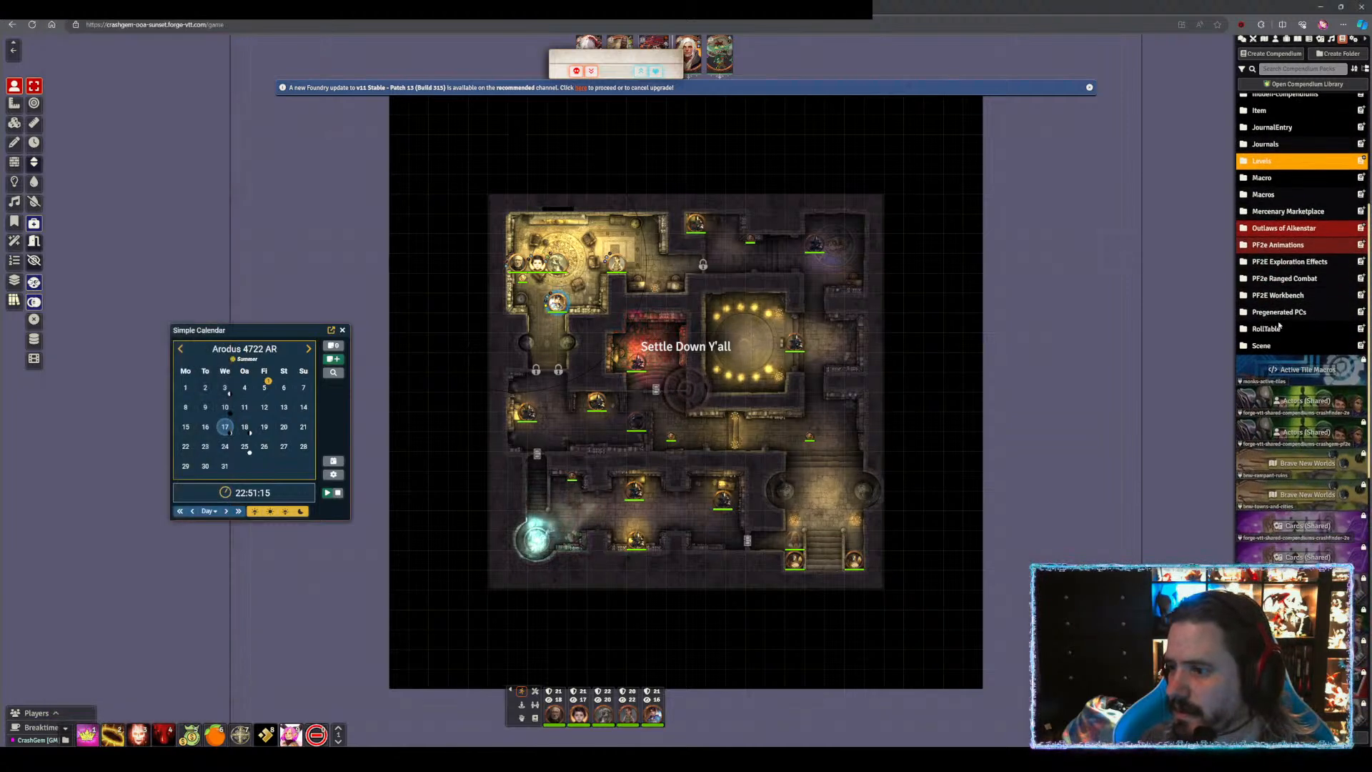
scroll(1284, 407, down, 1)
scroll(1284, 407, down, 1)
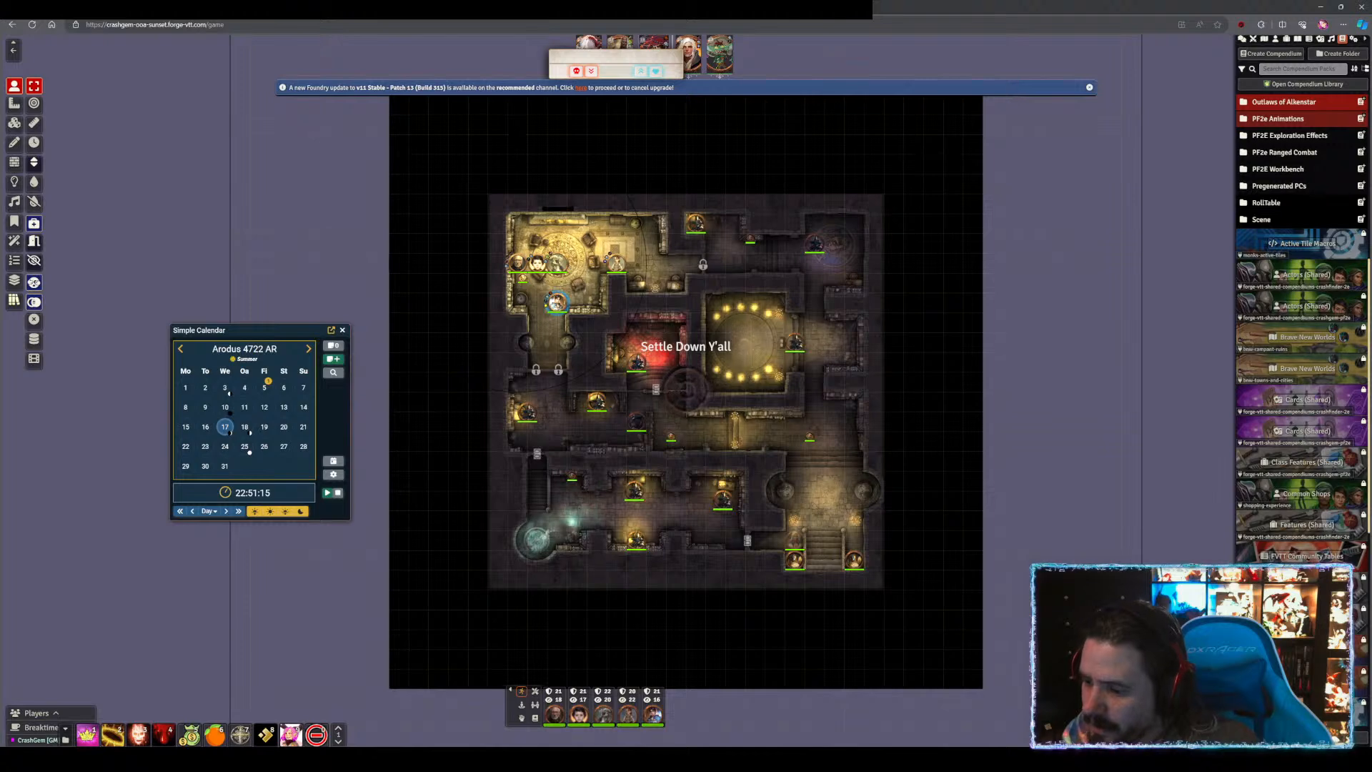
click(1311, 84)
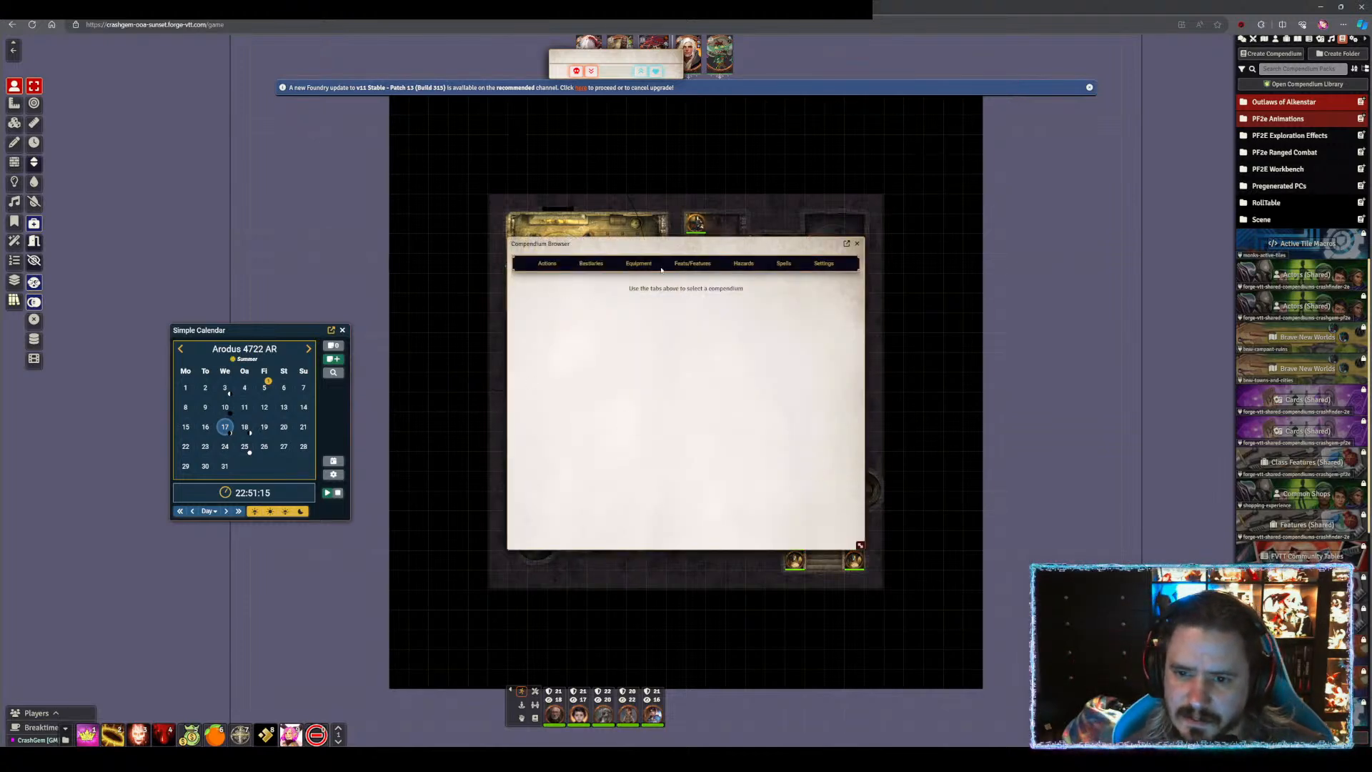
click(824, 266)
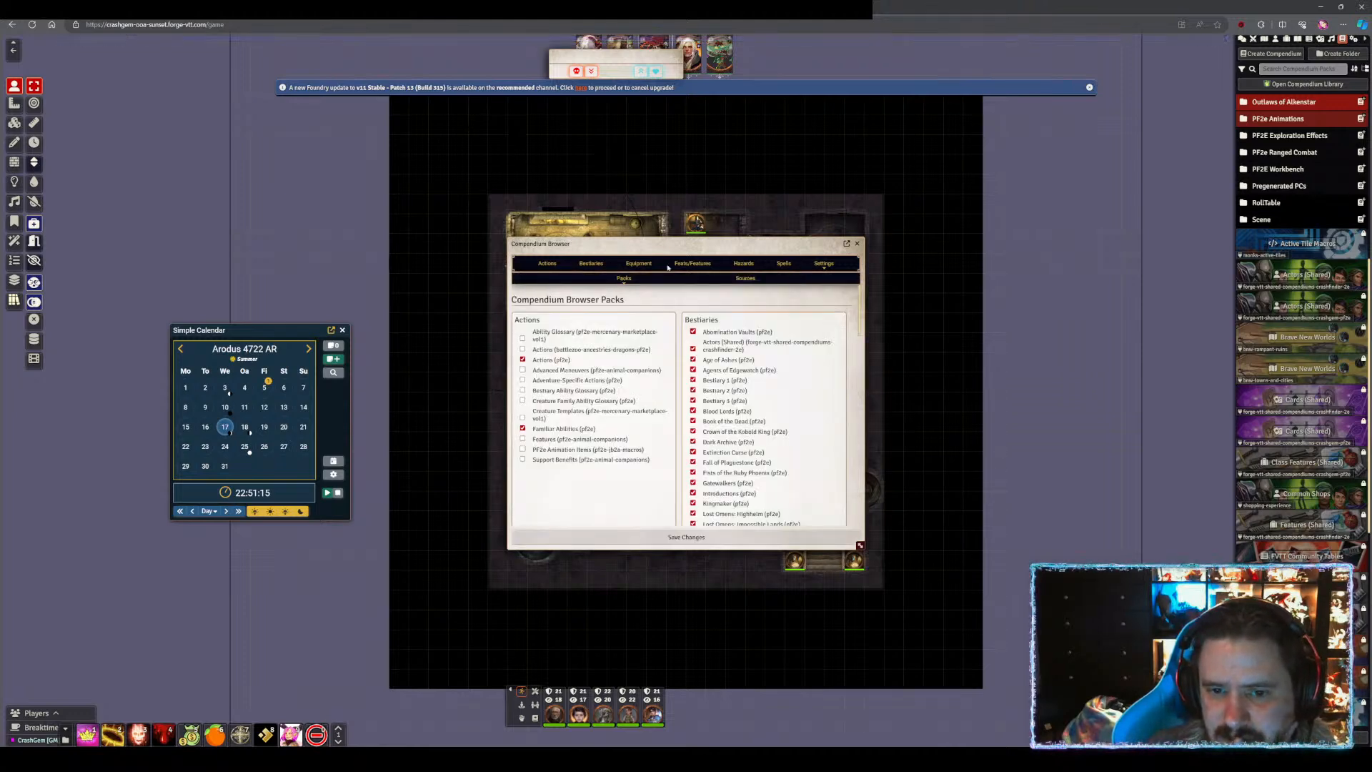
click(546, 263)
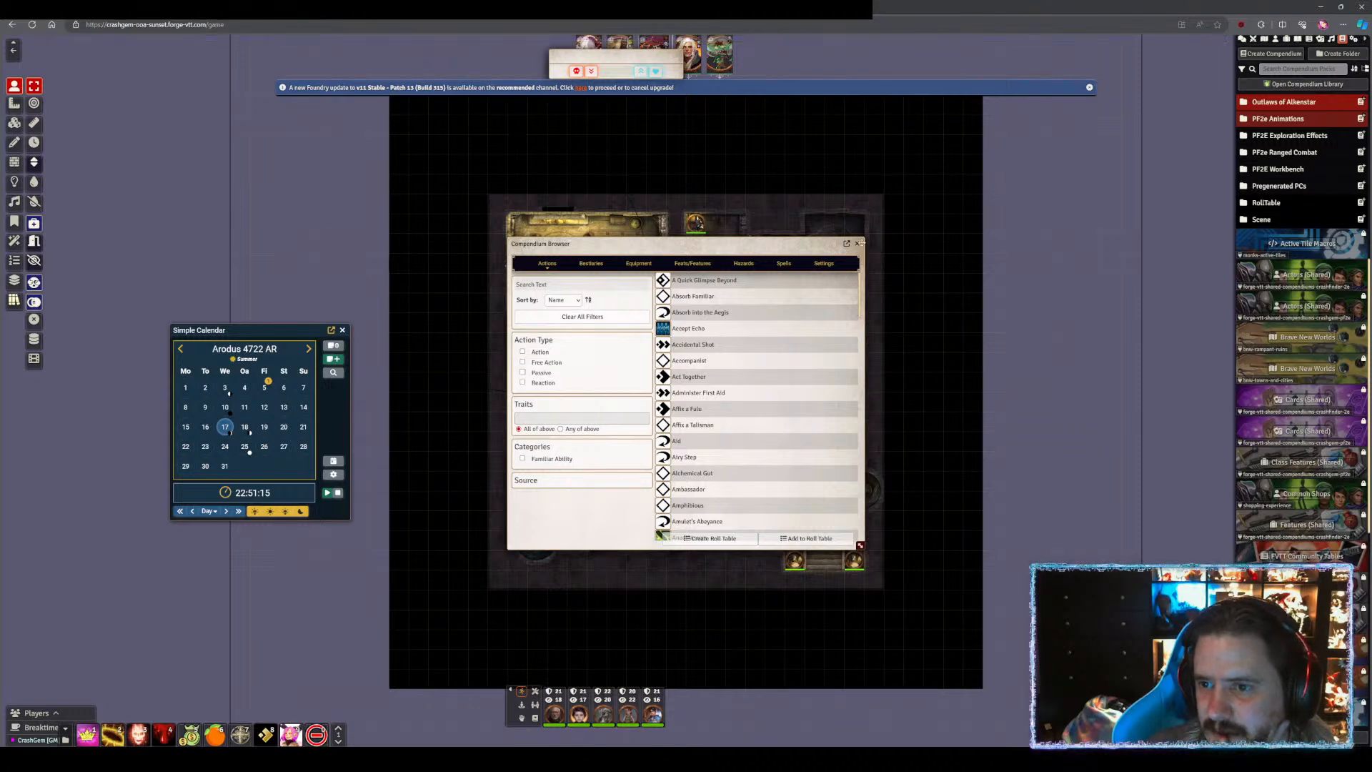
click(857, 245)
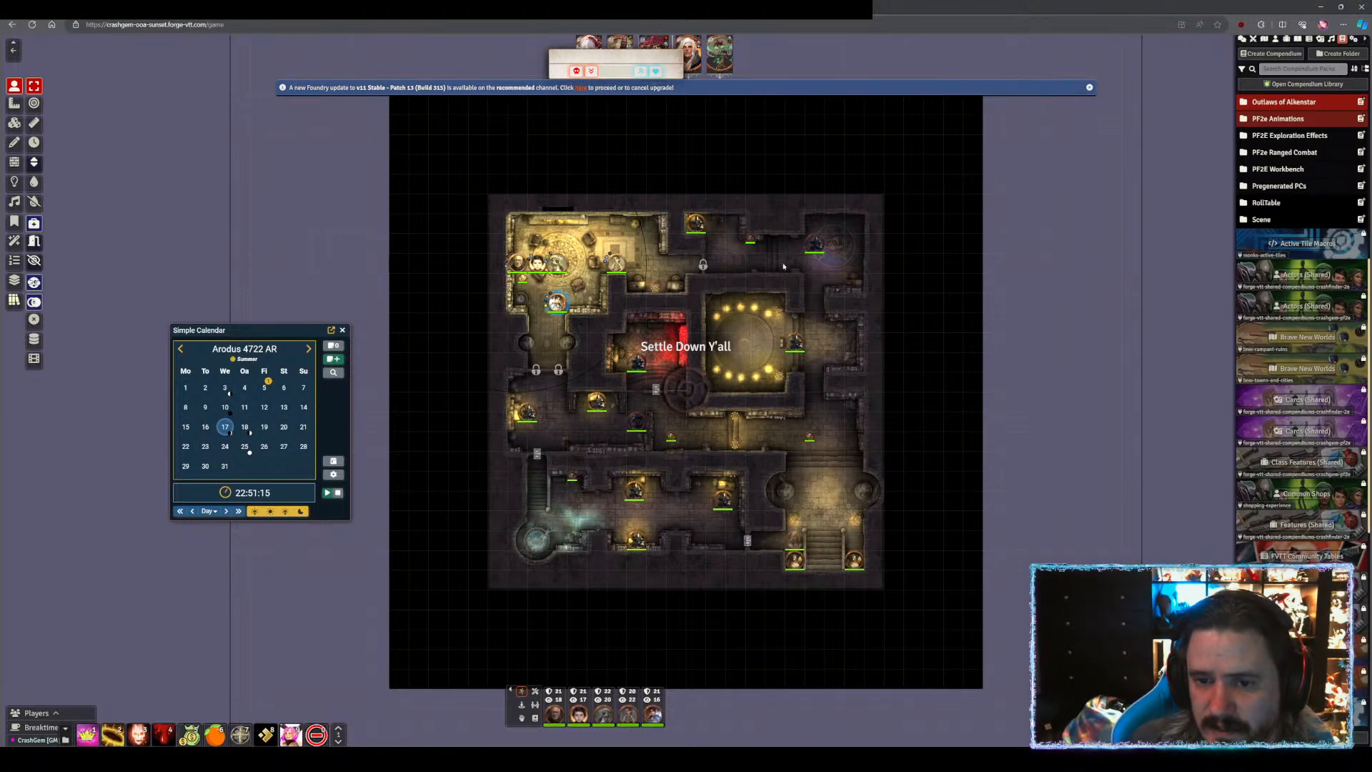
- Examine the dungeon scene up close, from the furnished room with the character tokens to the circular chamber
scroll(783, 266, up, 2)
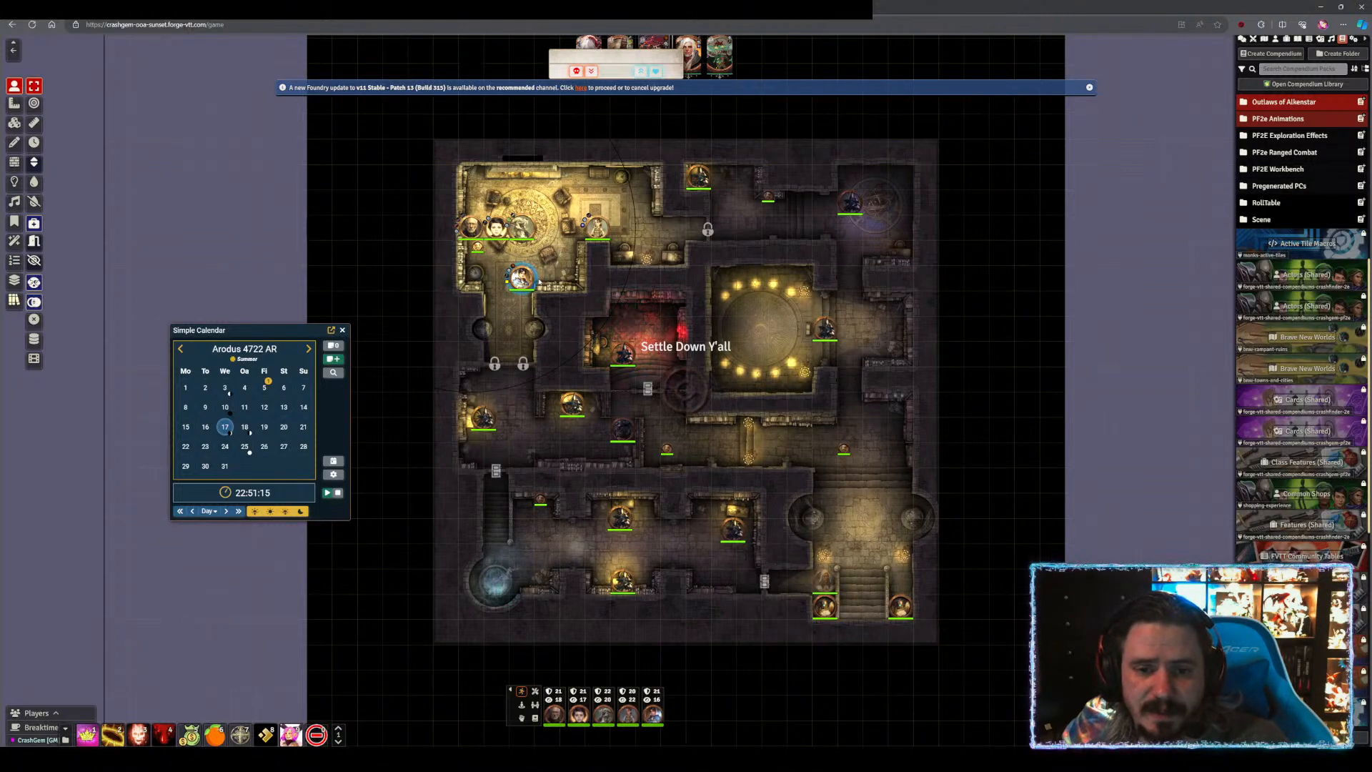
scroll(565, 222, up, 7)
scroll(564, 222, up, 5)
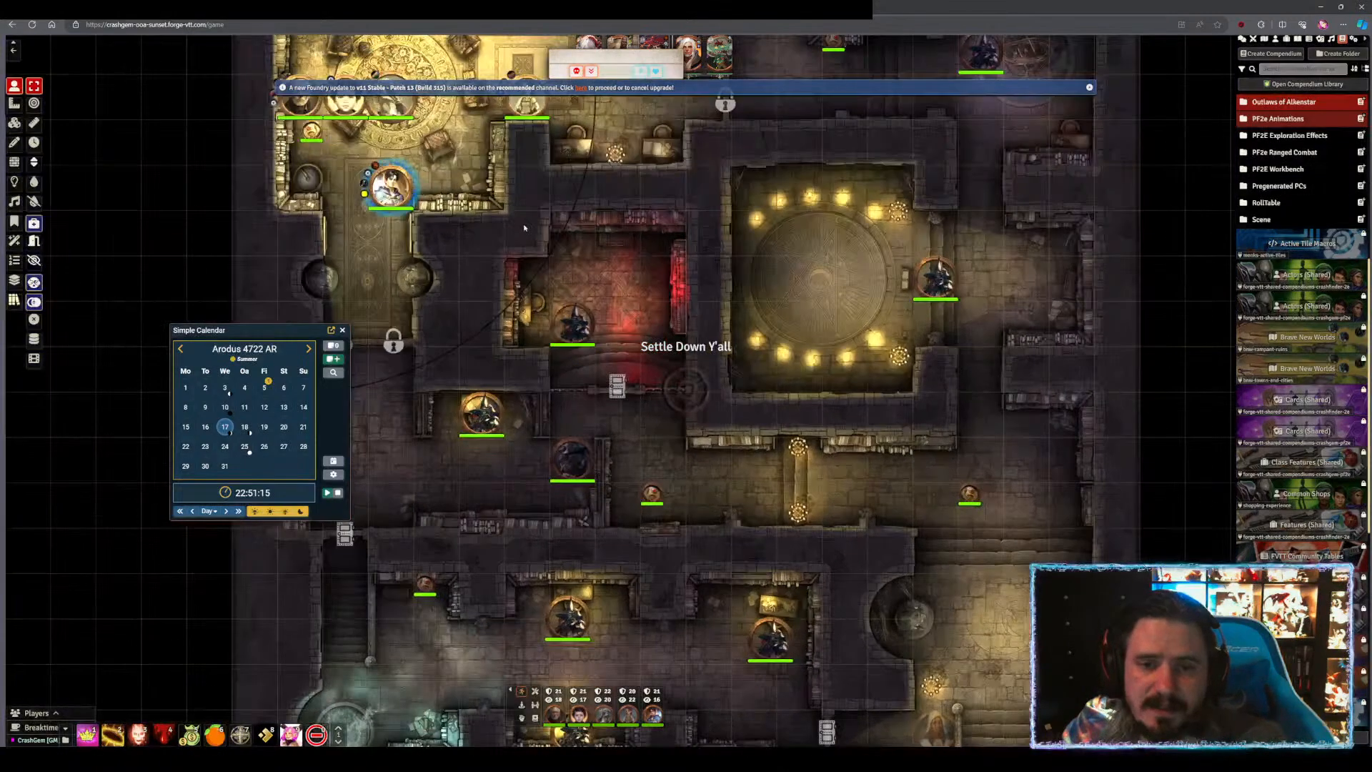
drag(524, 226, 634, 413)
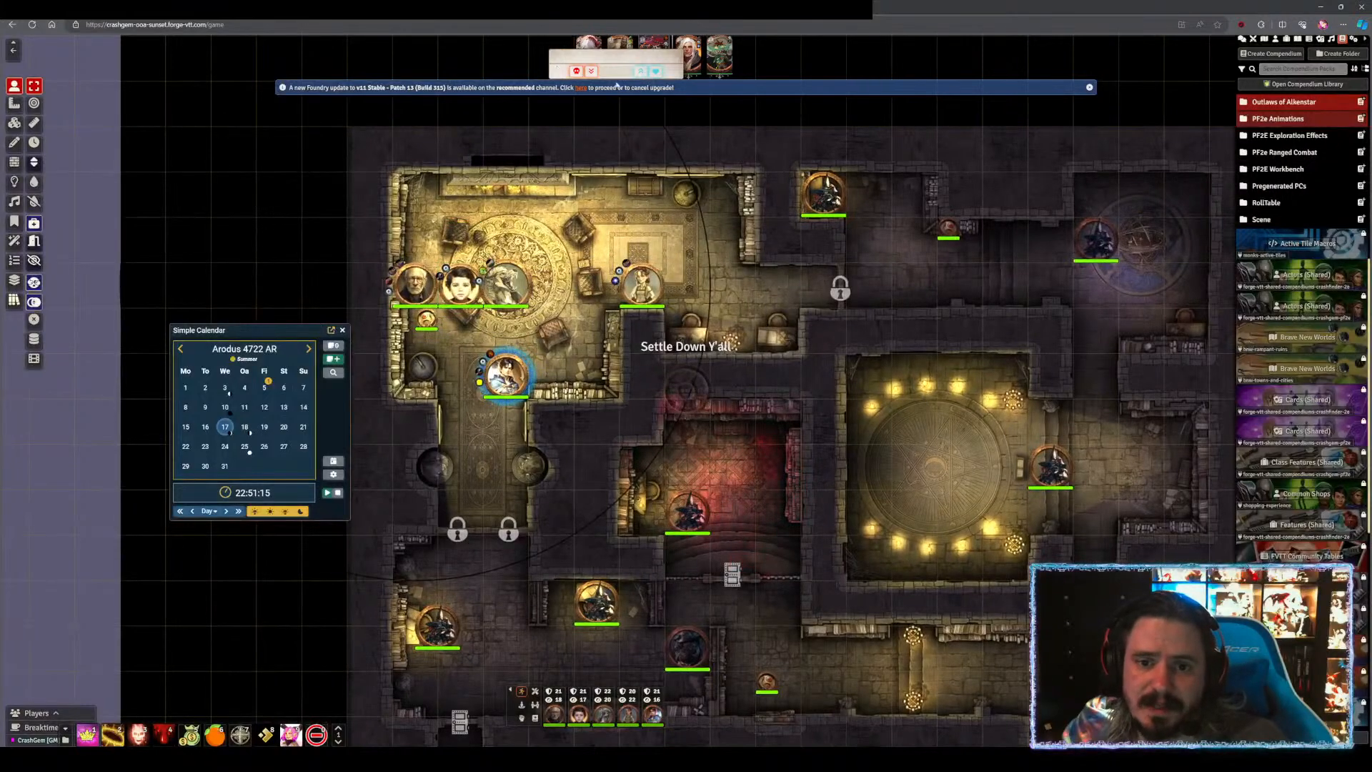
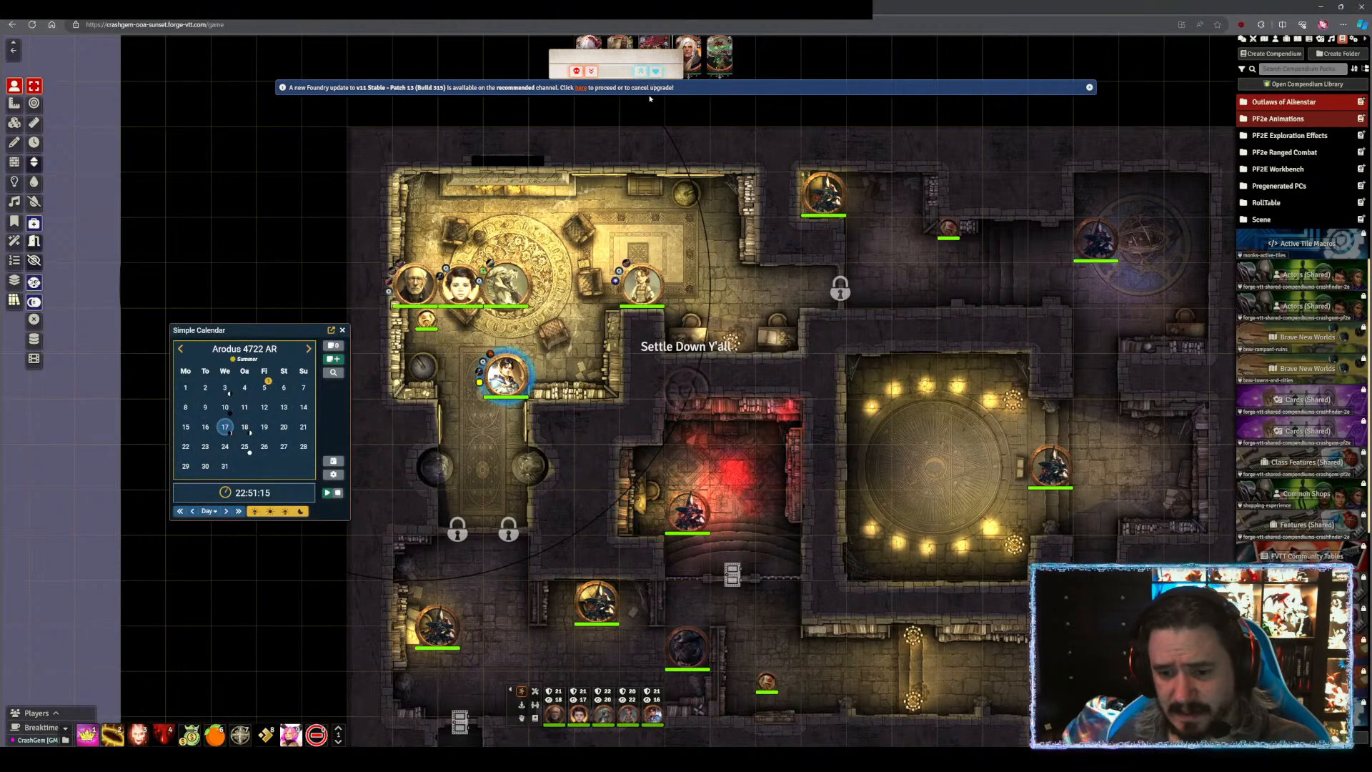
drag(858, 412, 748, 353)
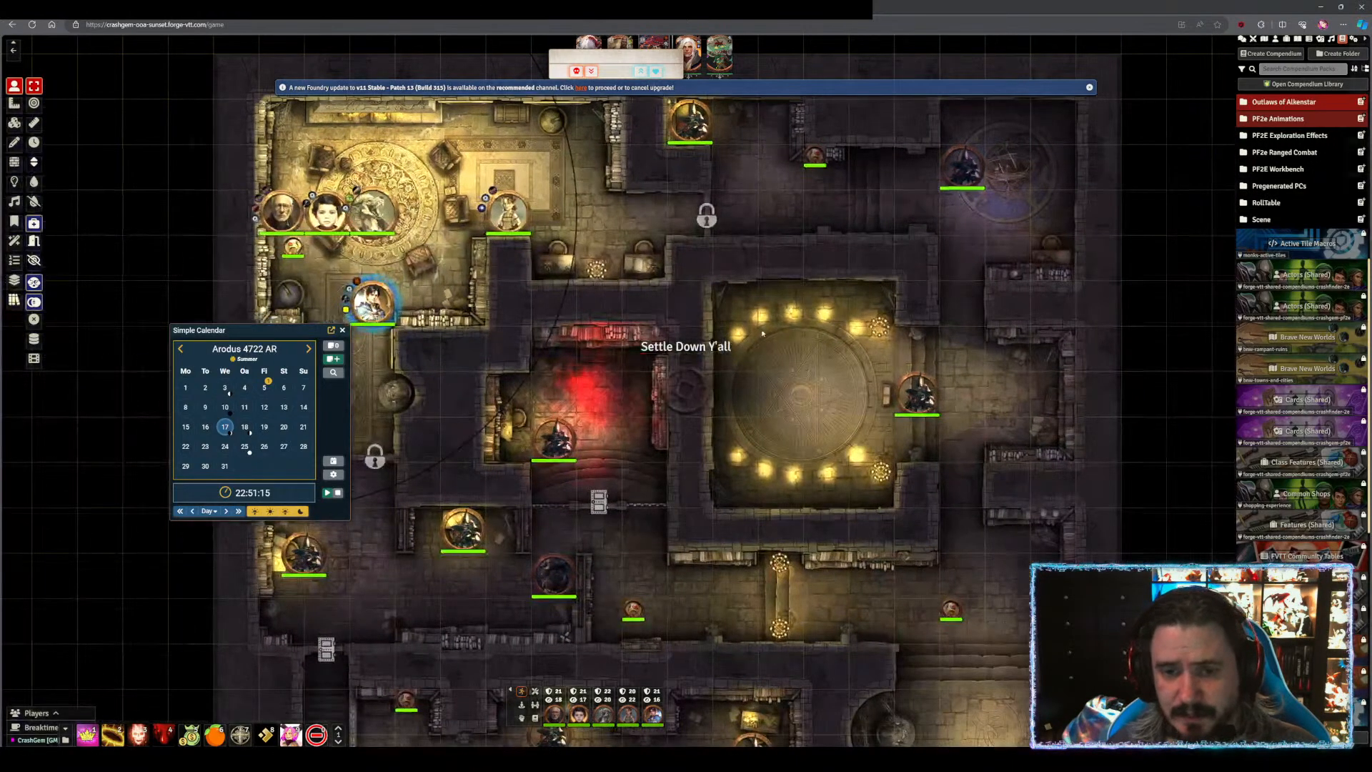
scroll(749, 352, up, 3)
mouse_move(488, 188)
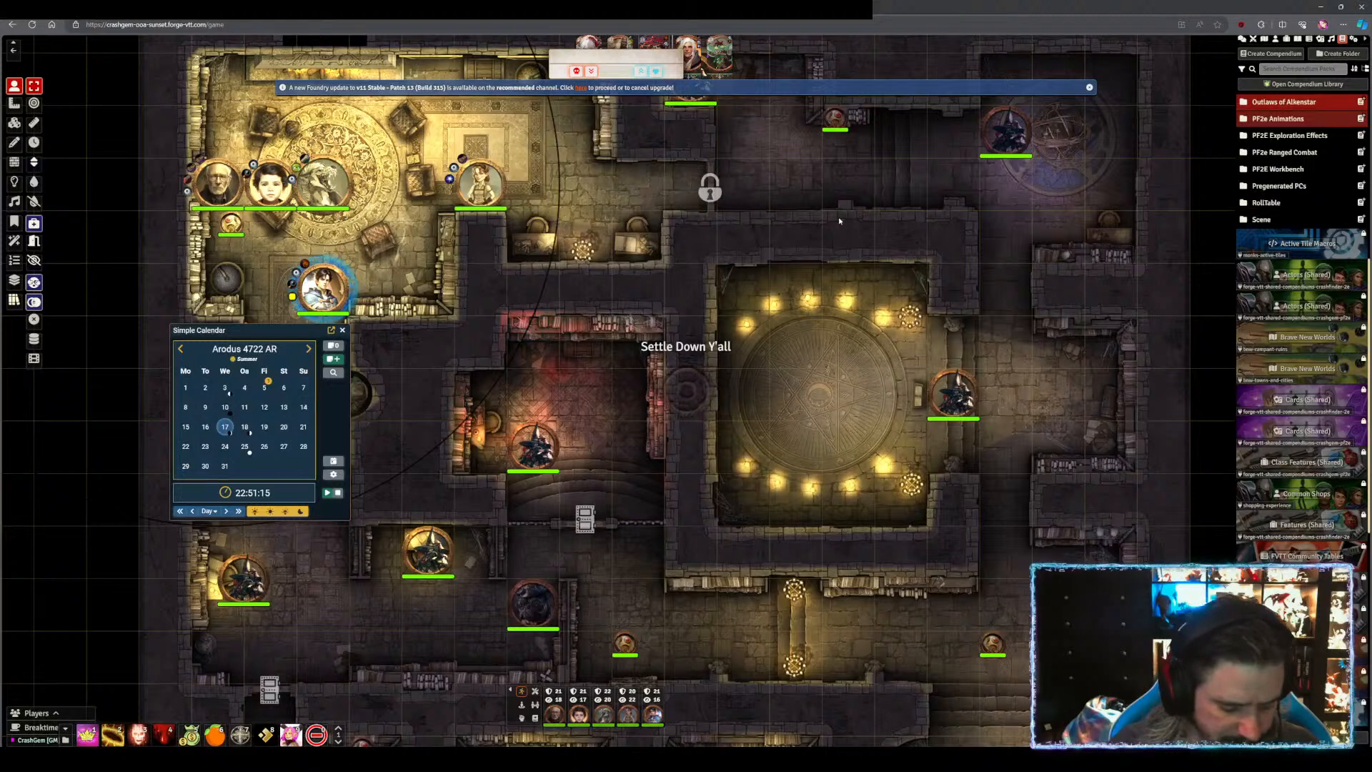
- Search the computer for "outla" and open the Outlaws-02 PDF from the results
key(super)
text(outla)
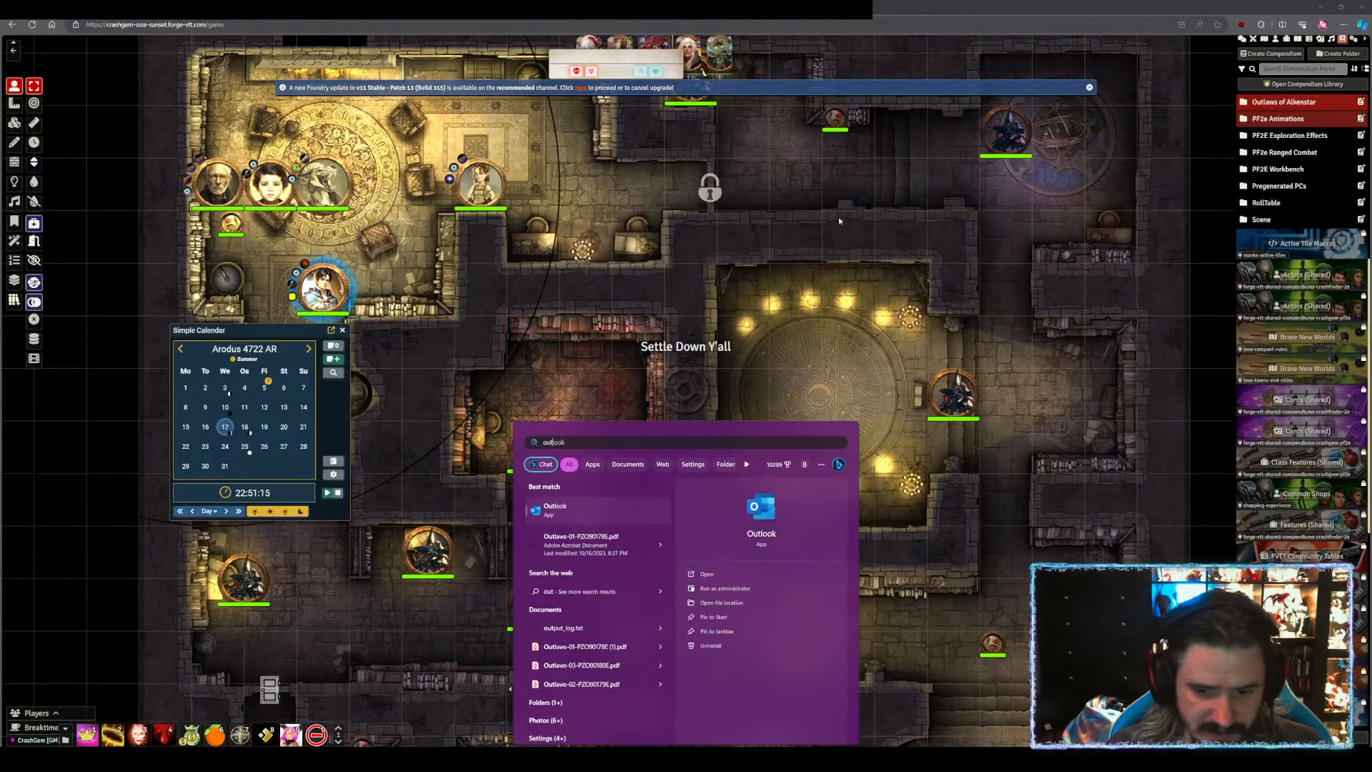
key(Down)
key(Down)
key(Down)
key(Down)
key(Down)
key(Down)
key(Down)
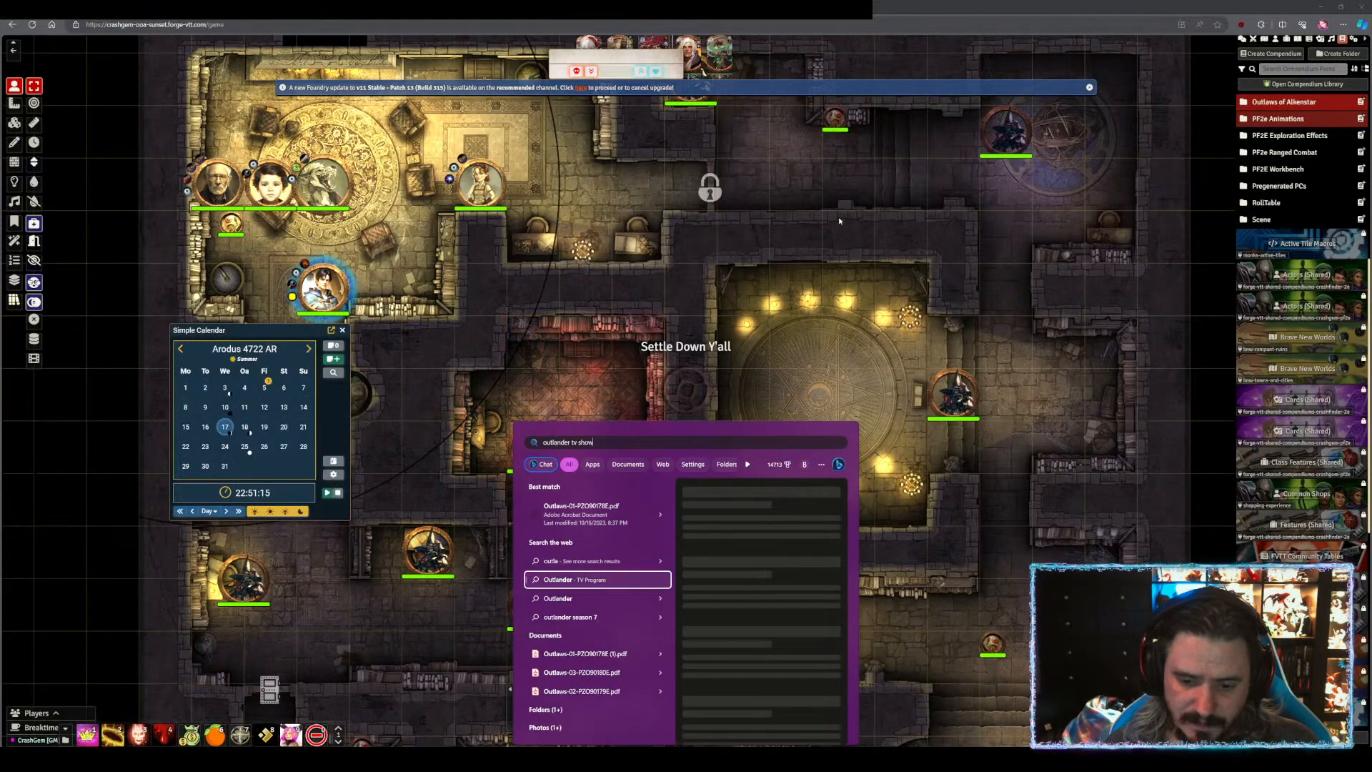
key(Return)
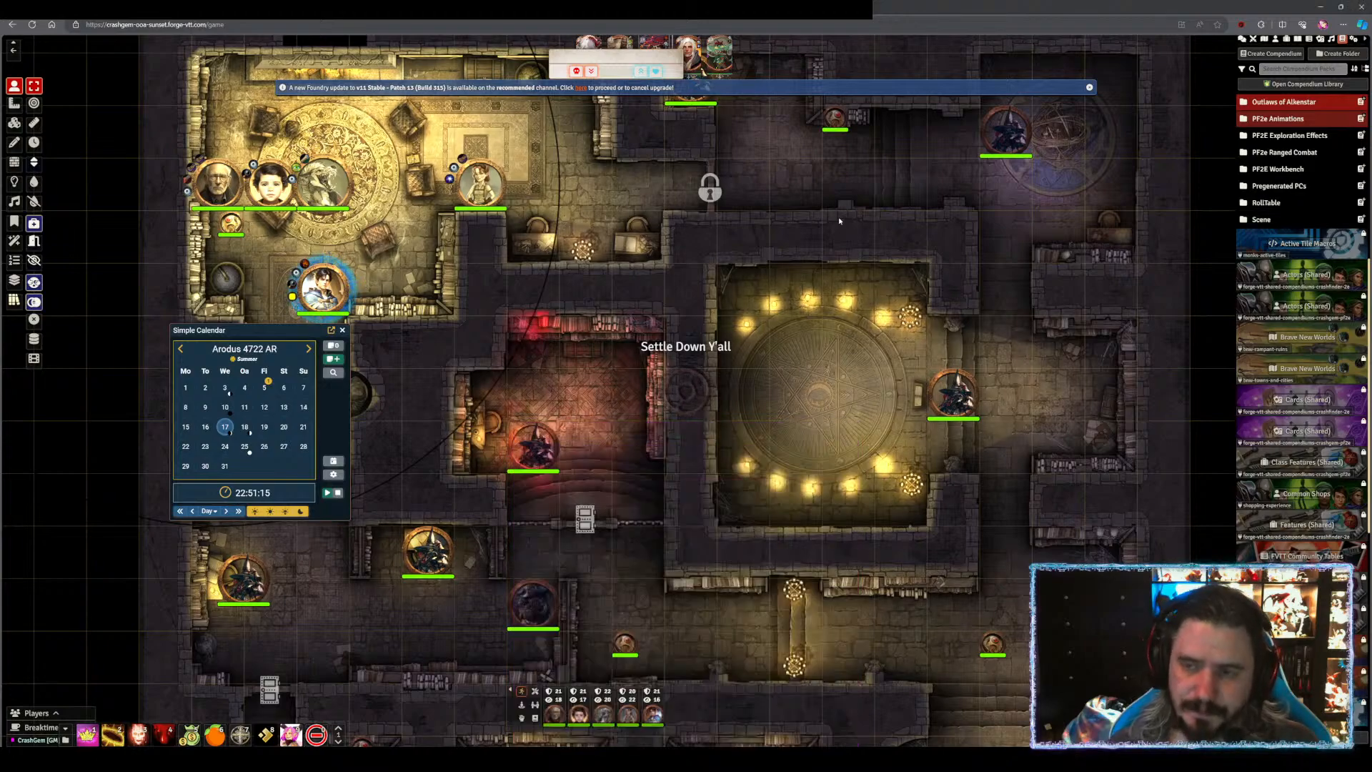
- Find the Spellscar Desert map page in the Cradle of Quartz PDF and copy the map image
scroll(985, 391, down, 15)
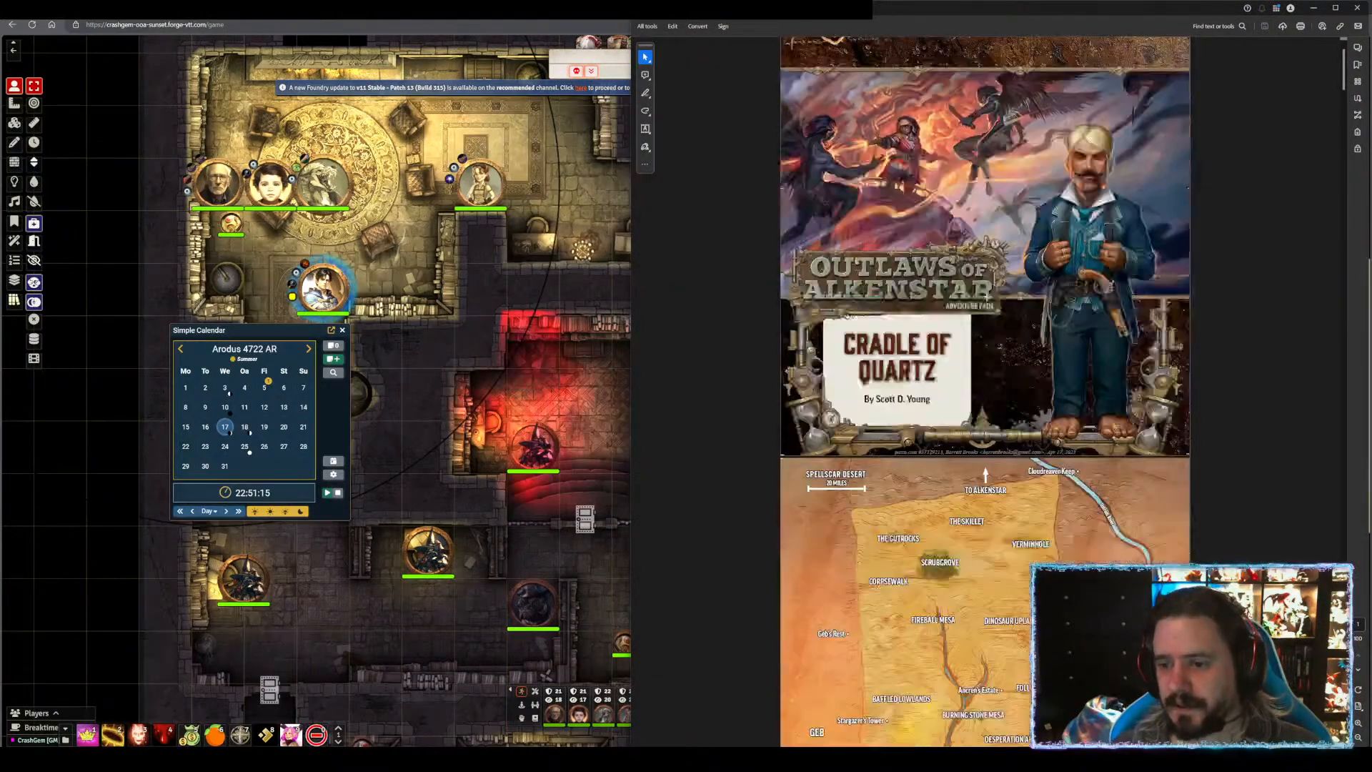
scroll(985, 391, up, 1)
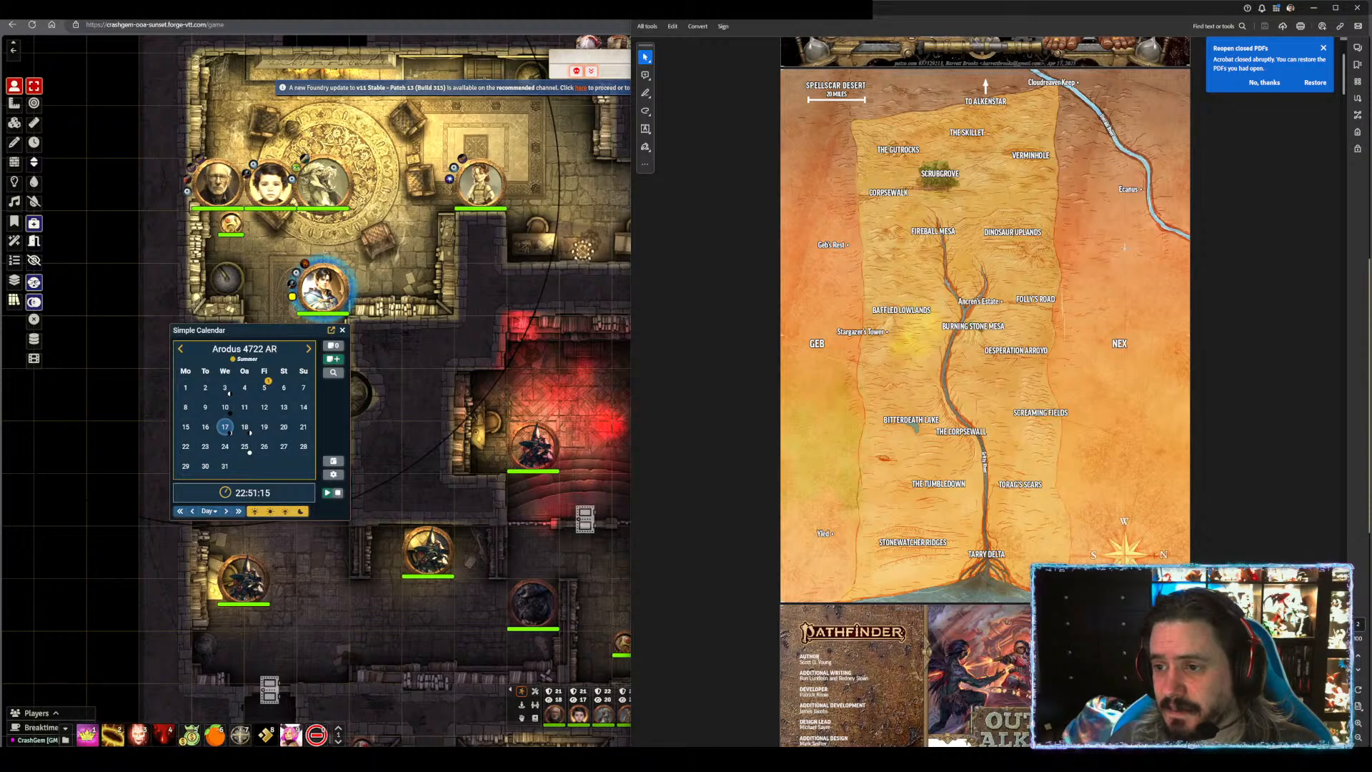
scroll(1124, 247, up, 1)
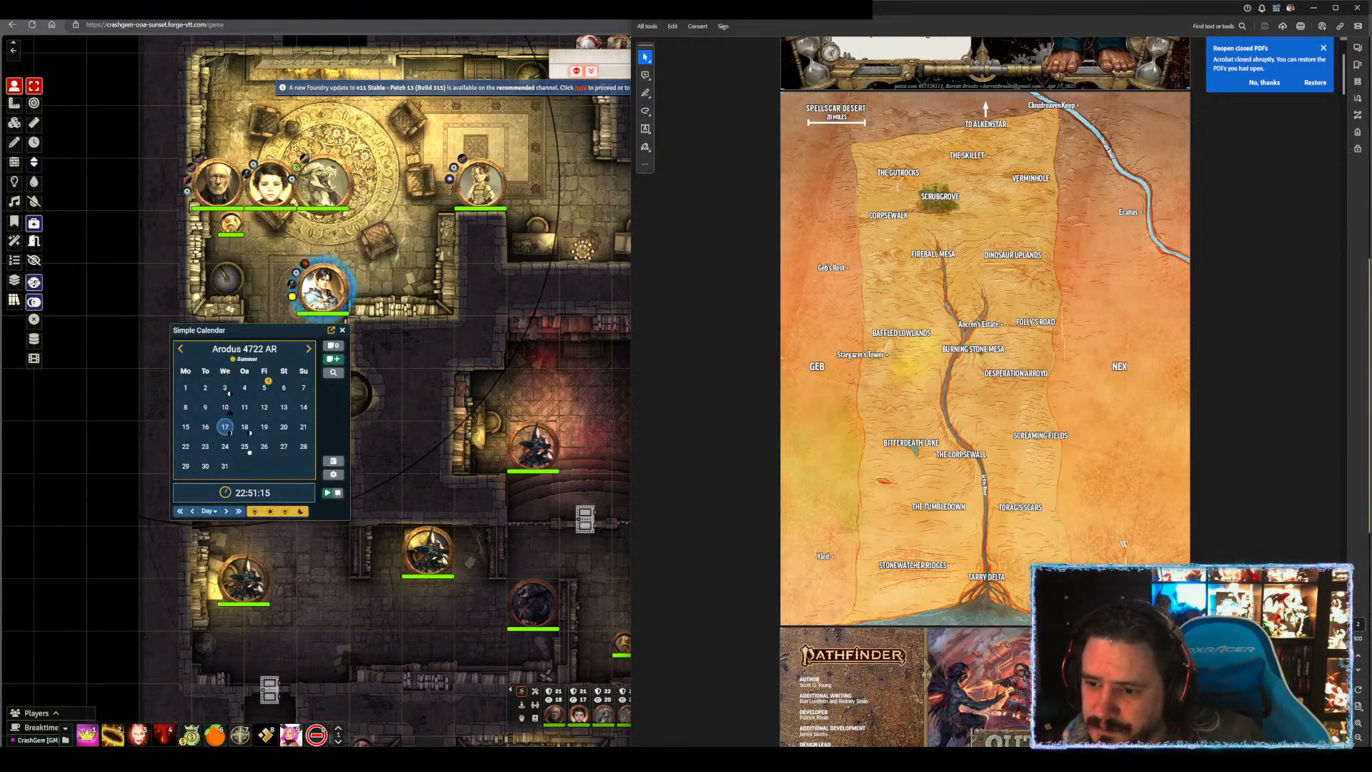
click(1013, 221)
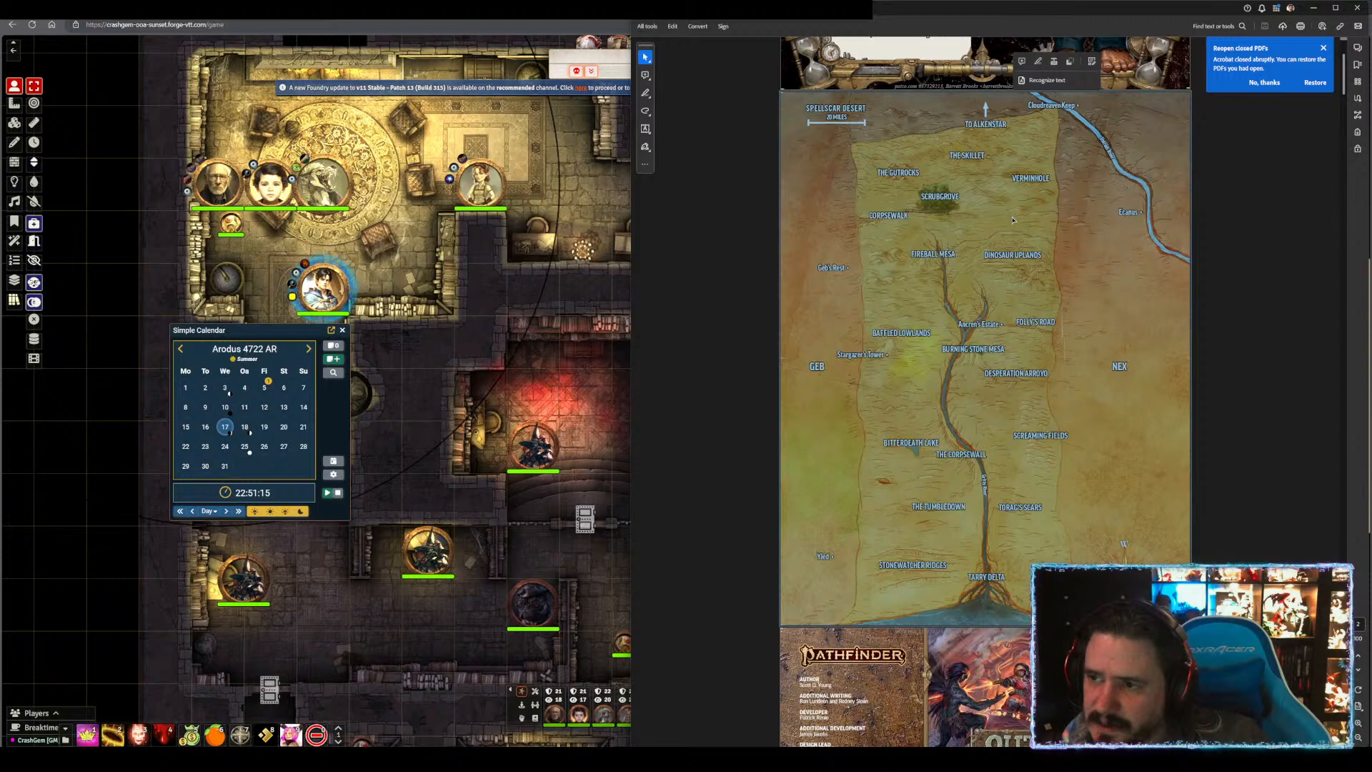
right_click(1013, 220)
click(1035, 227)
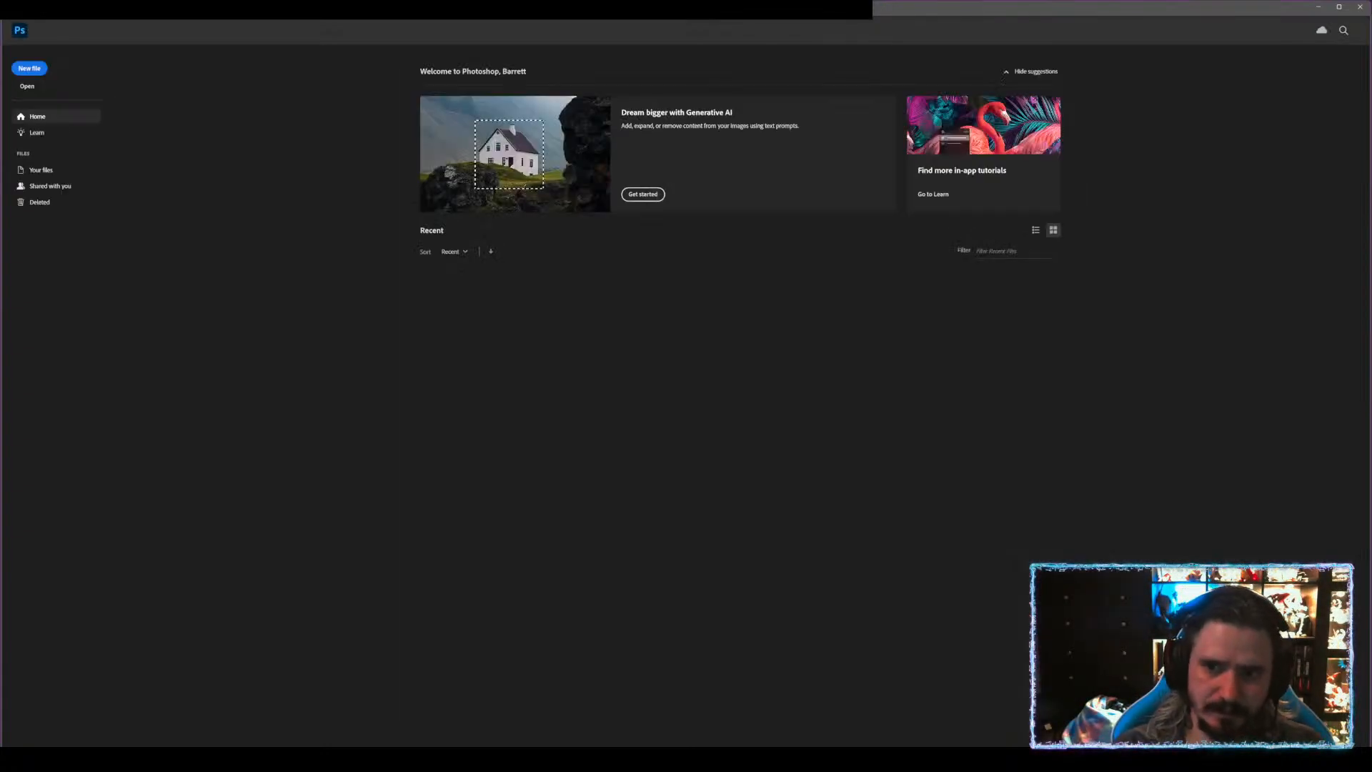
- Create a new Photoshop document, paste the copied Spellscar Desert map into it, and minimize Photoshop
key(ctrl+n)
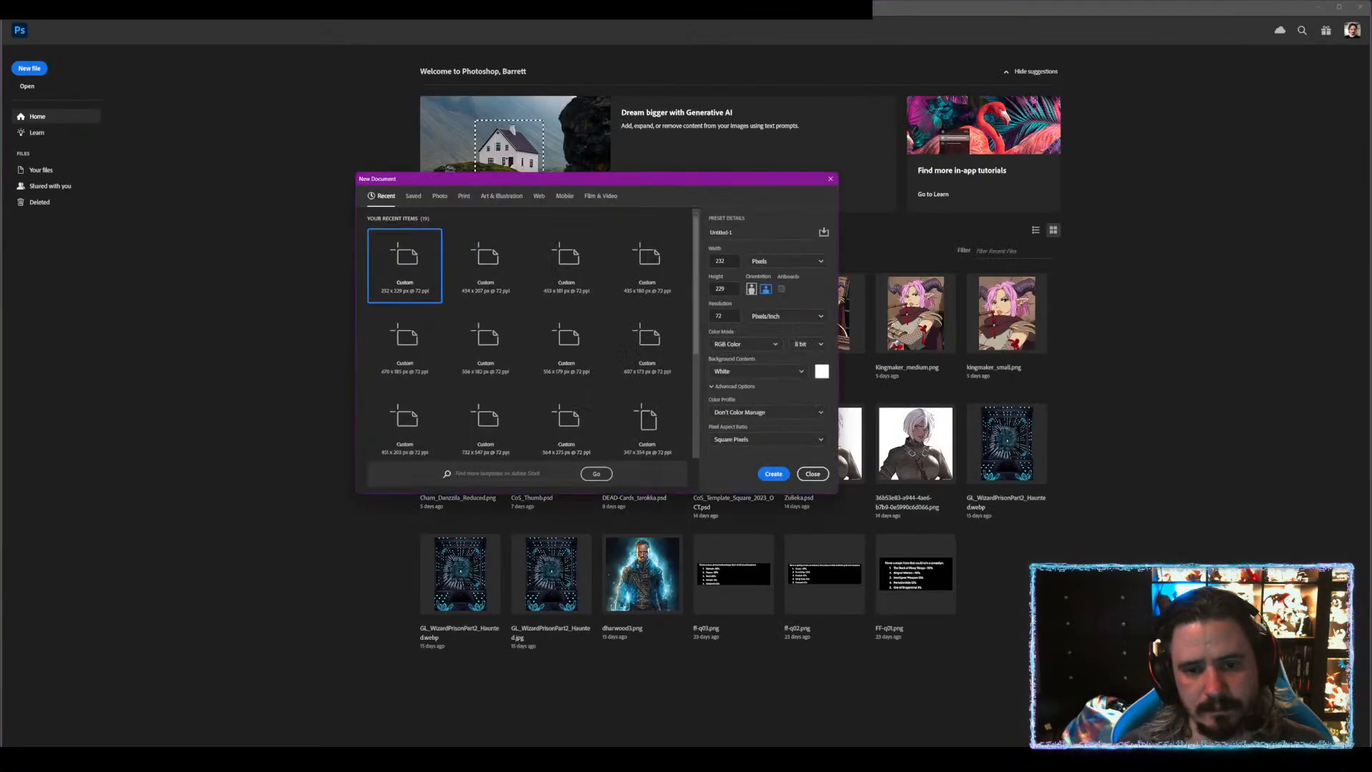
key(Return)
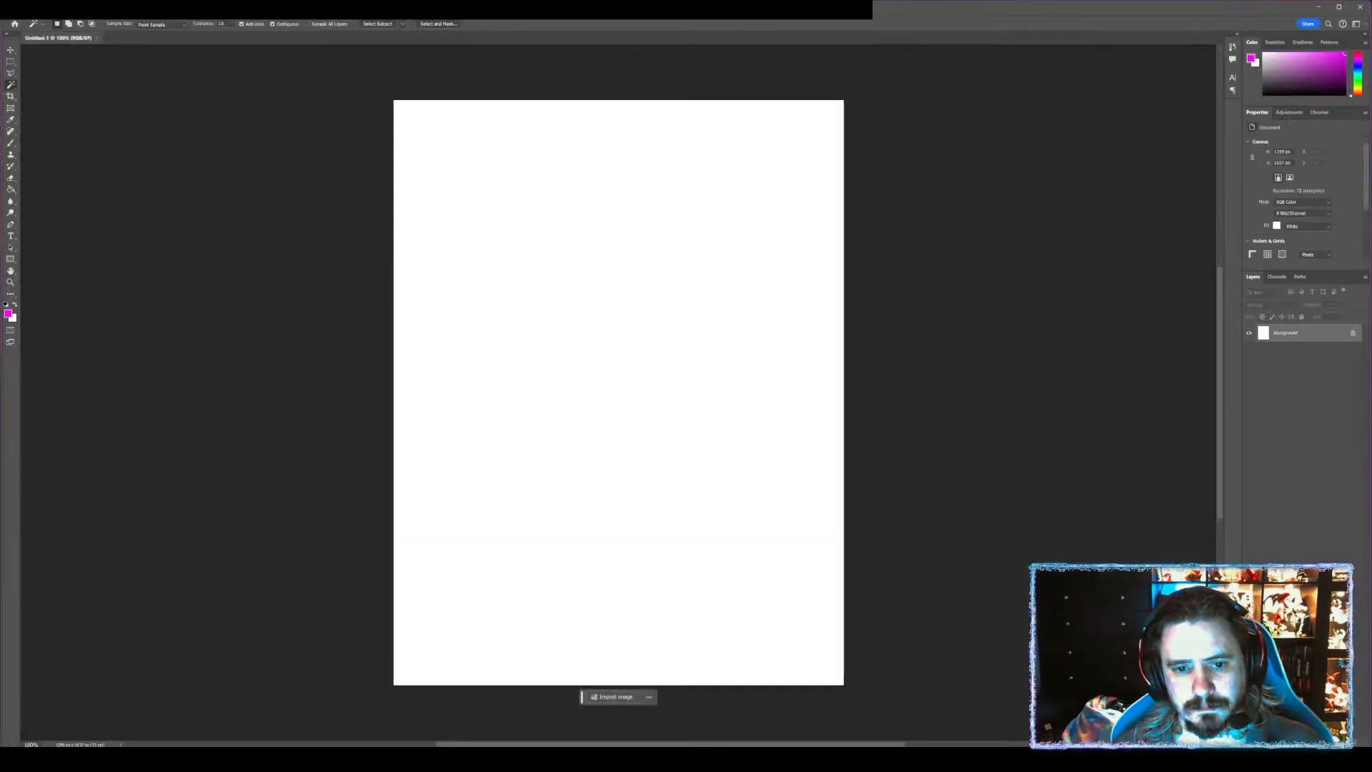
key(ctrl+v)
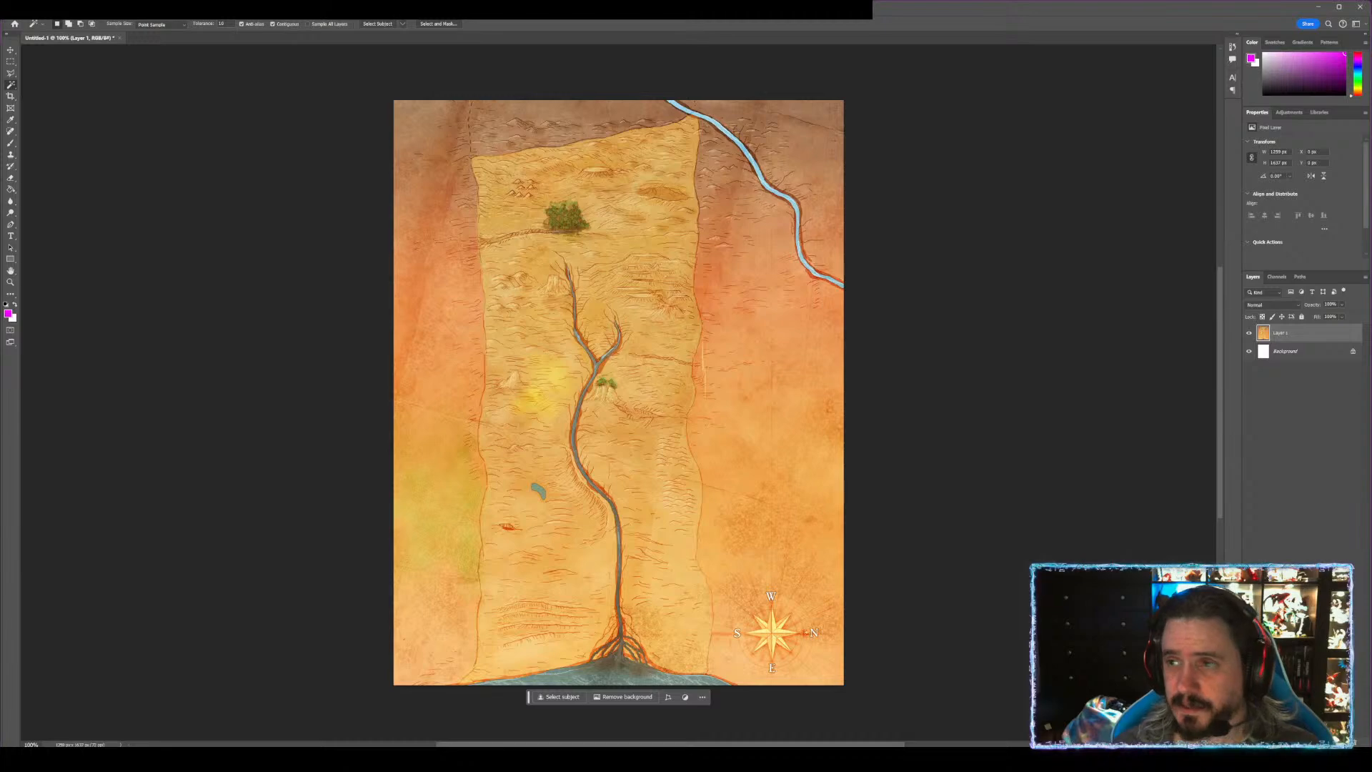
click(1320, 8)
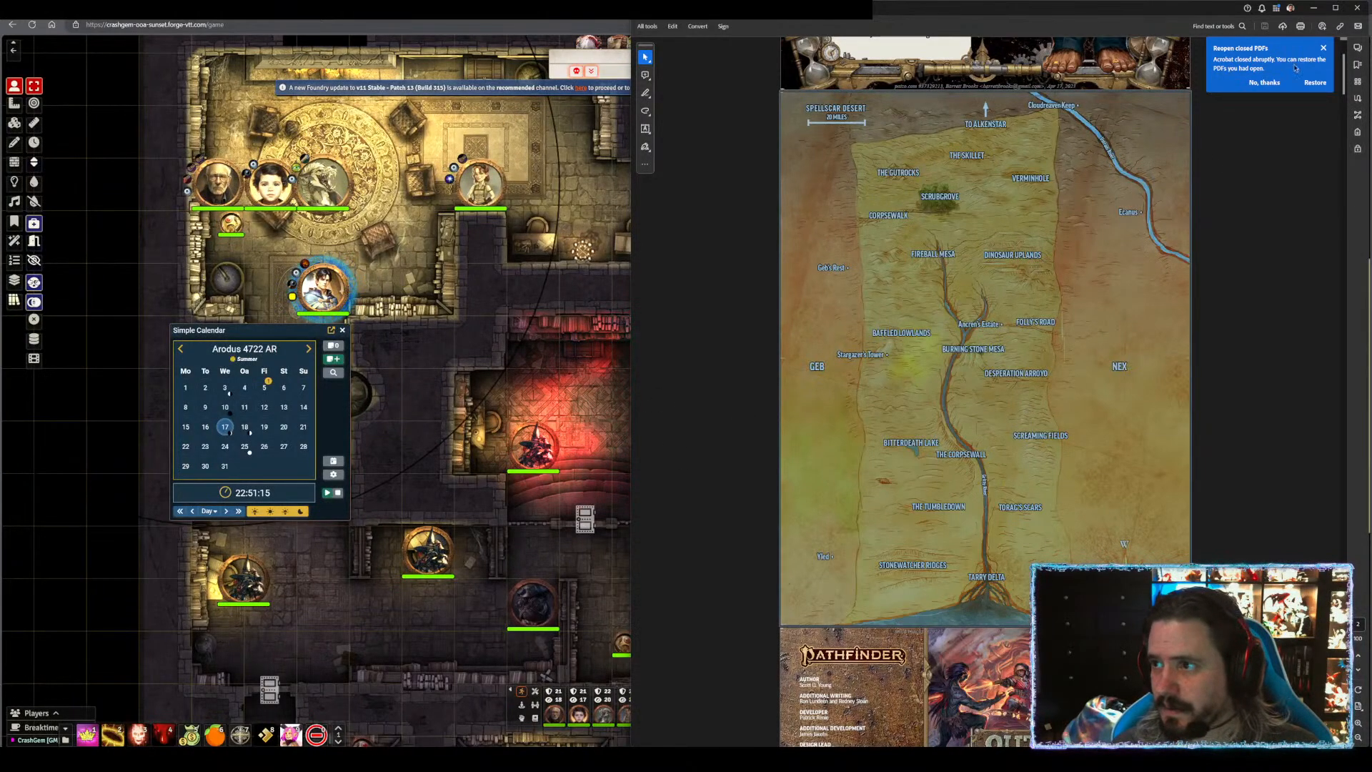
- Look through the opening pages of the Cradle of Quartz PDF, from the Spellscar Desert map to the chapter overview
scroll(857, 297, down, 3)
scroll(984, 391, down, 15)
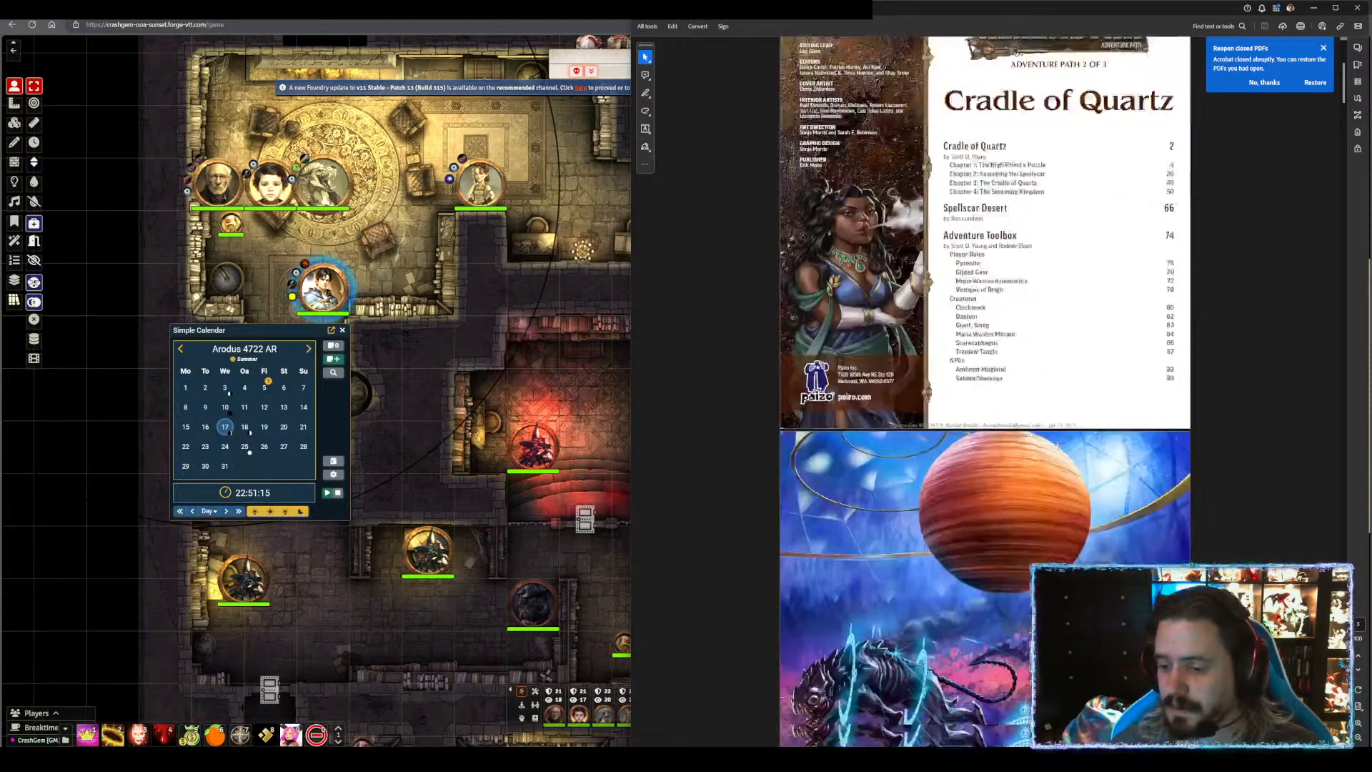
scroll(984, 391, down, 15)
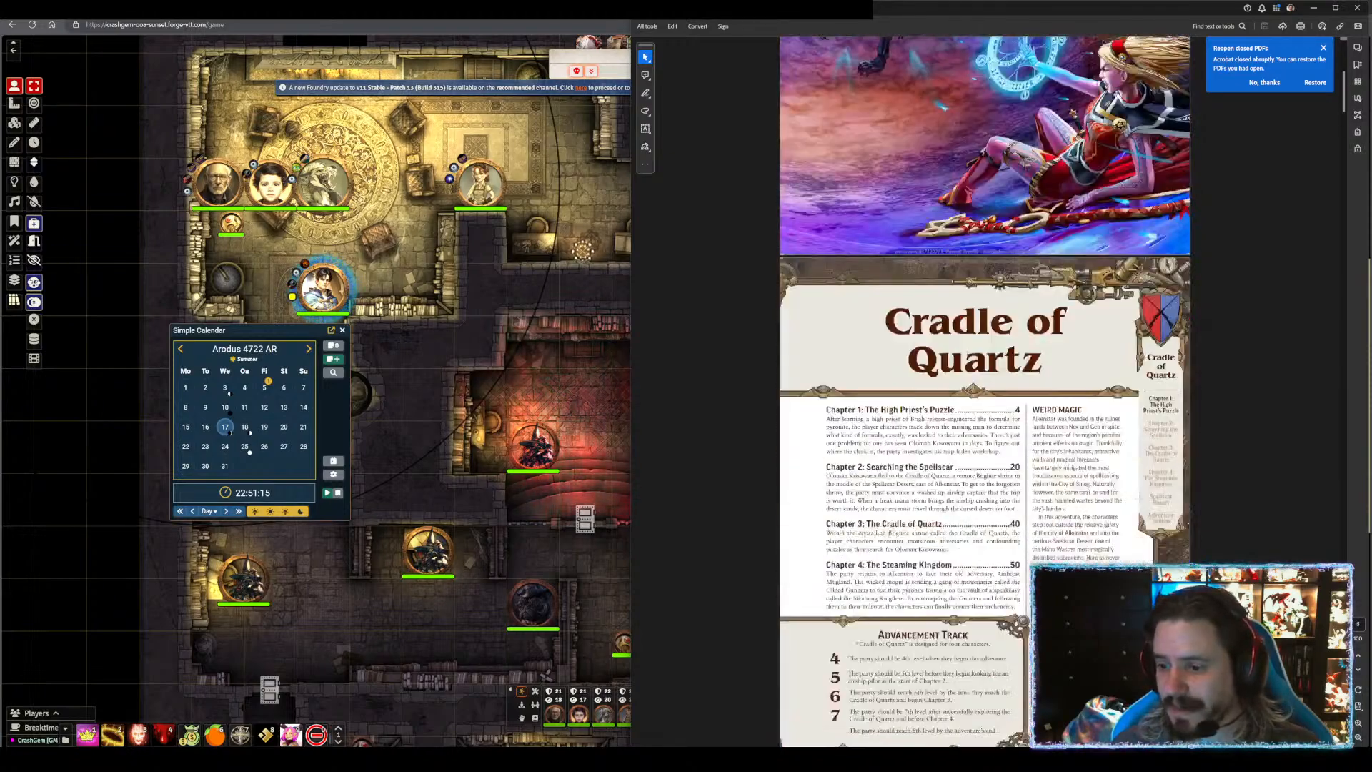
scroll(682, 418, down, 15)
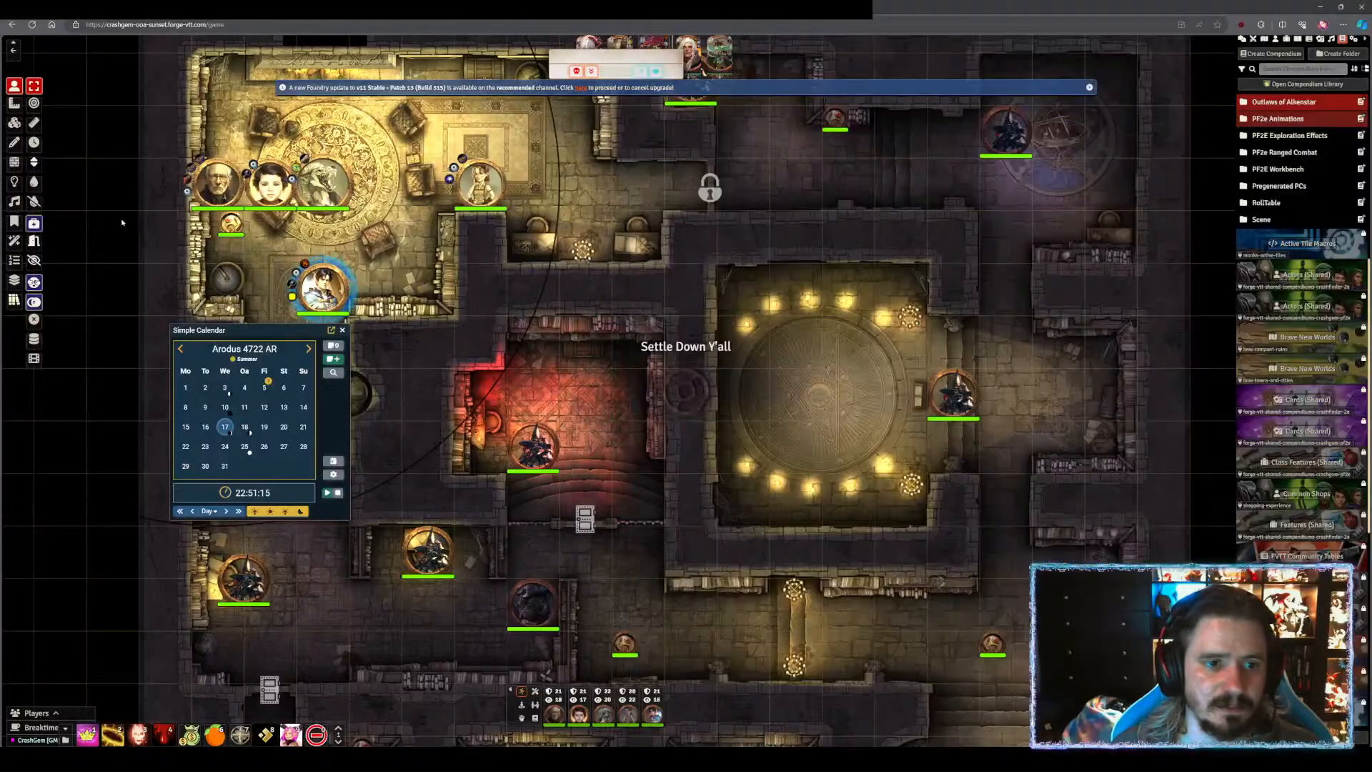
- Switch back to Foundry and duplicate the Welcome to Alkenstar scene in the Players scene folder
key(alt+Tab)
scroll(652, 295, up, 2)
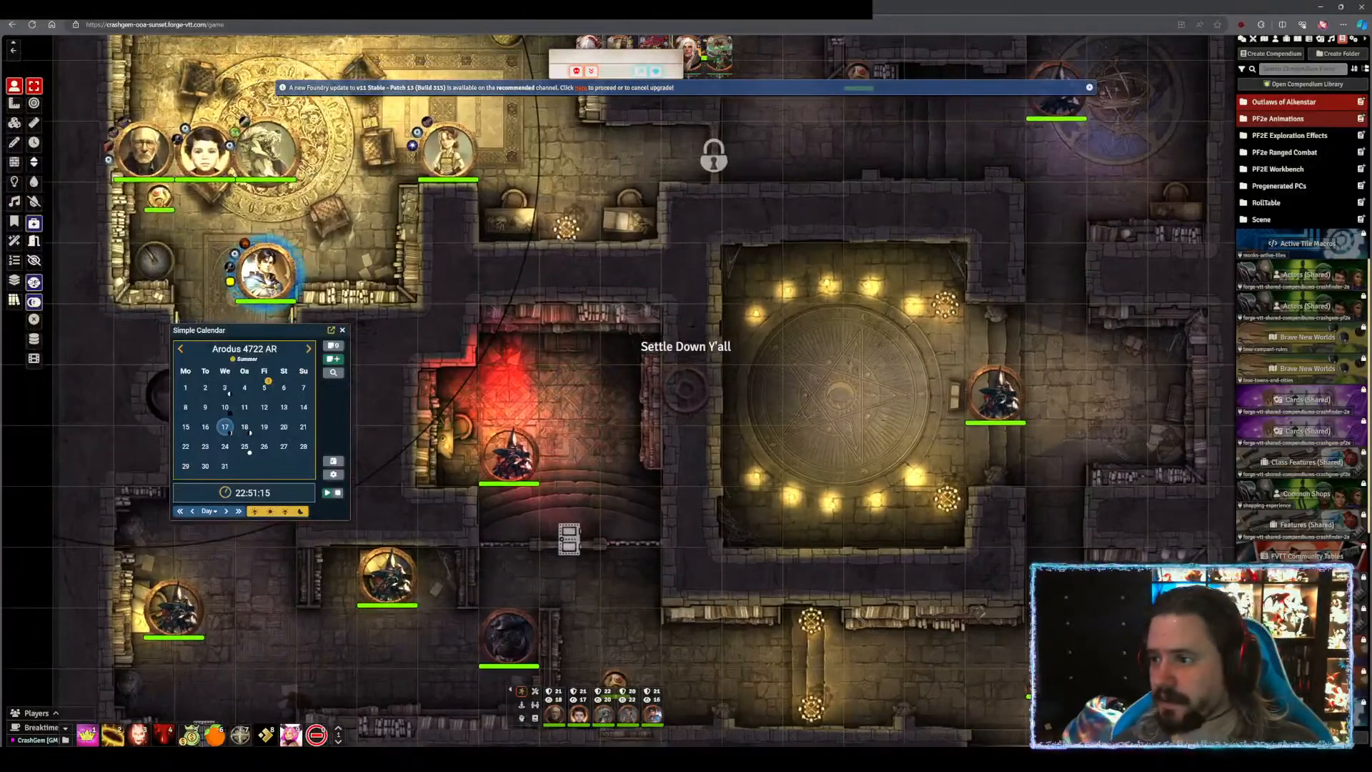
scroll(1286, 343, up, 5)
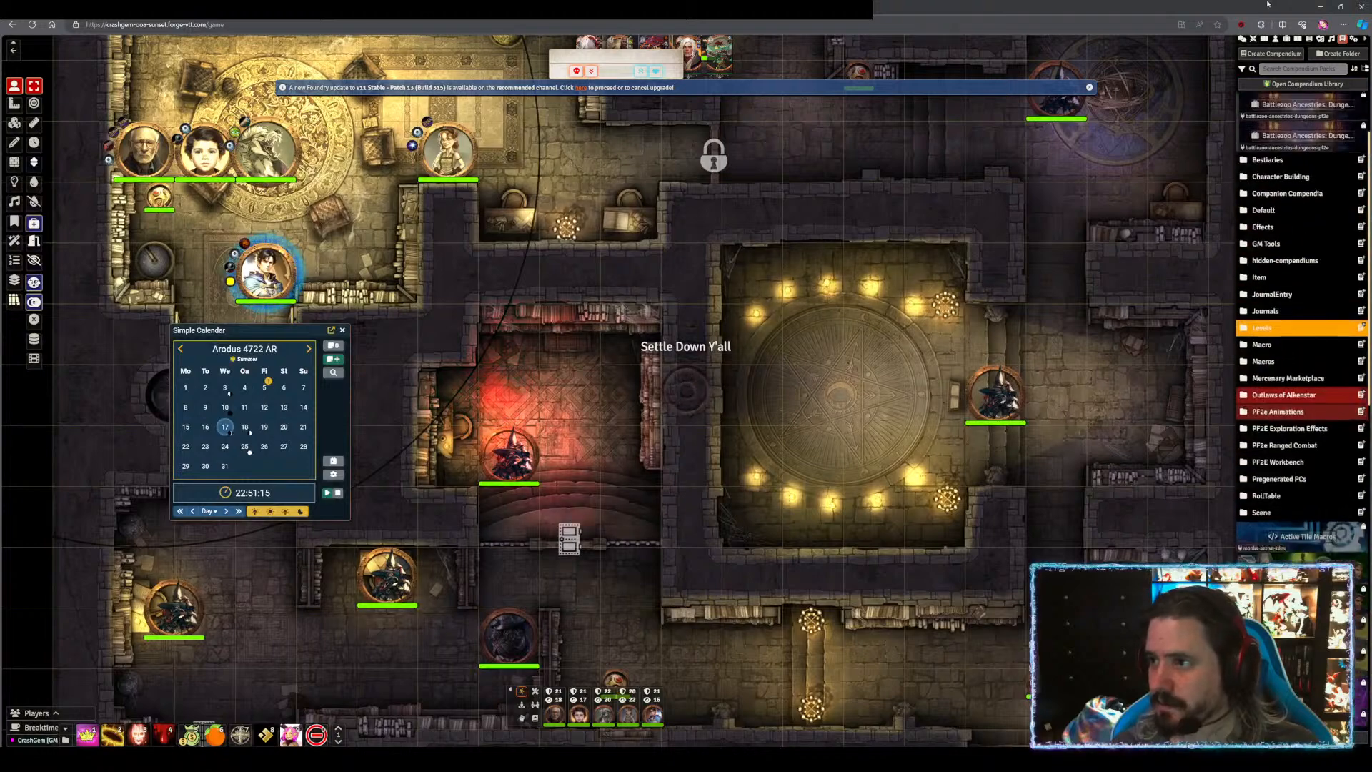
click(1264, 39)
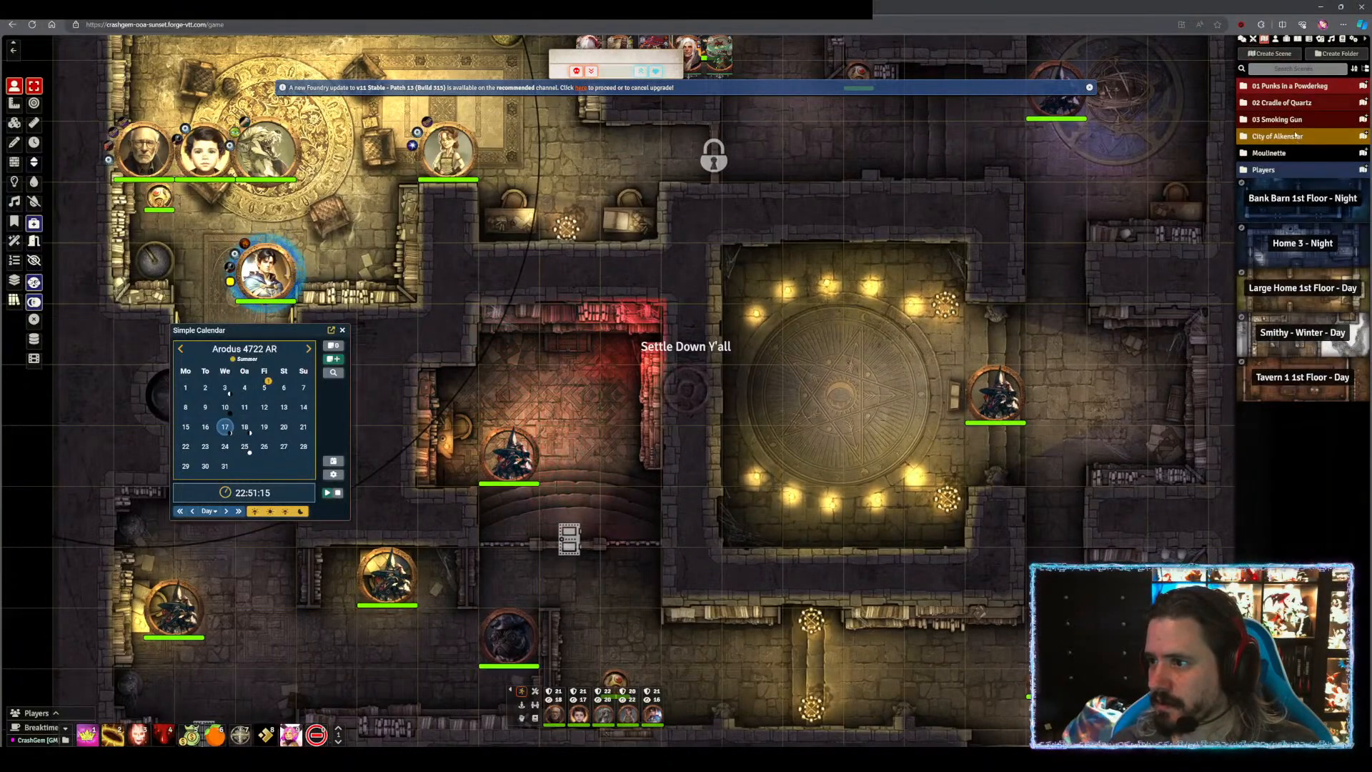
click(1285, 171)
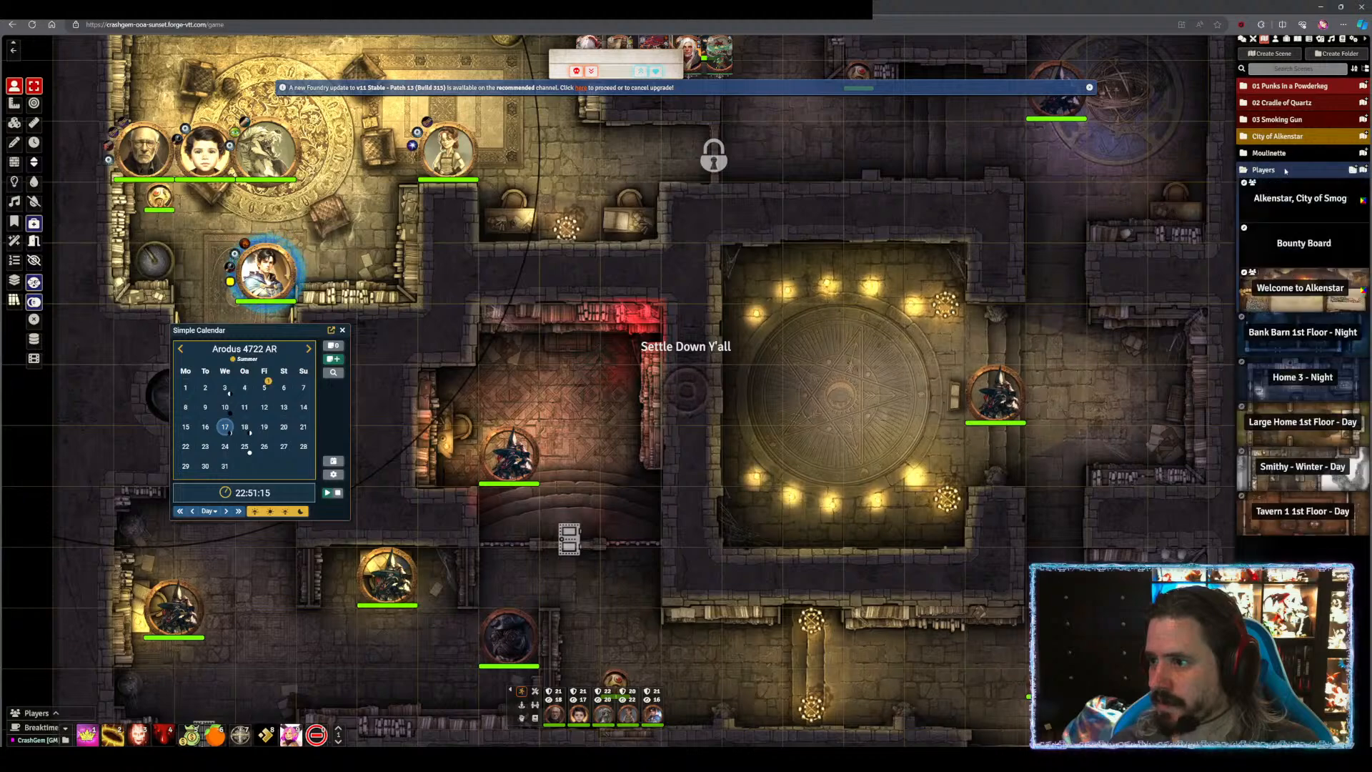
right_click(1290, 288)
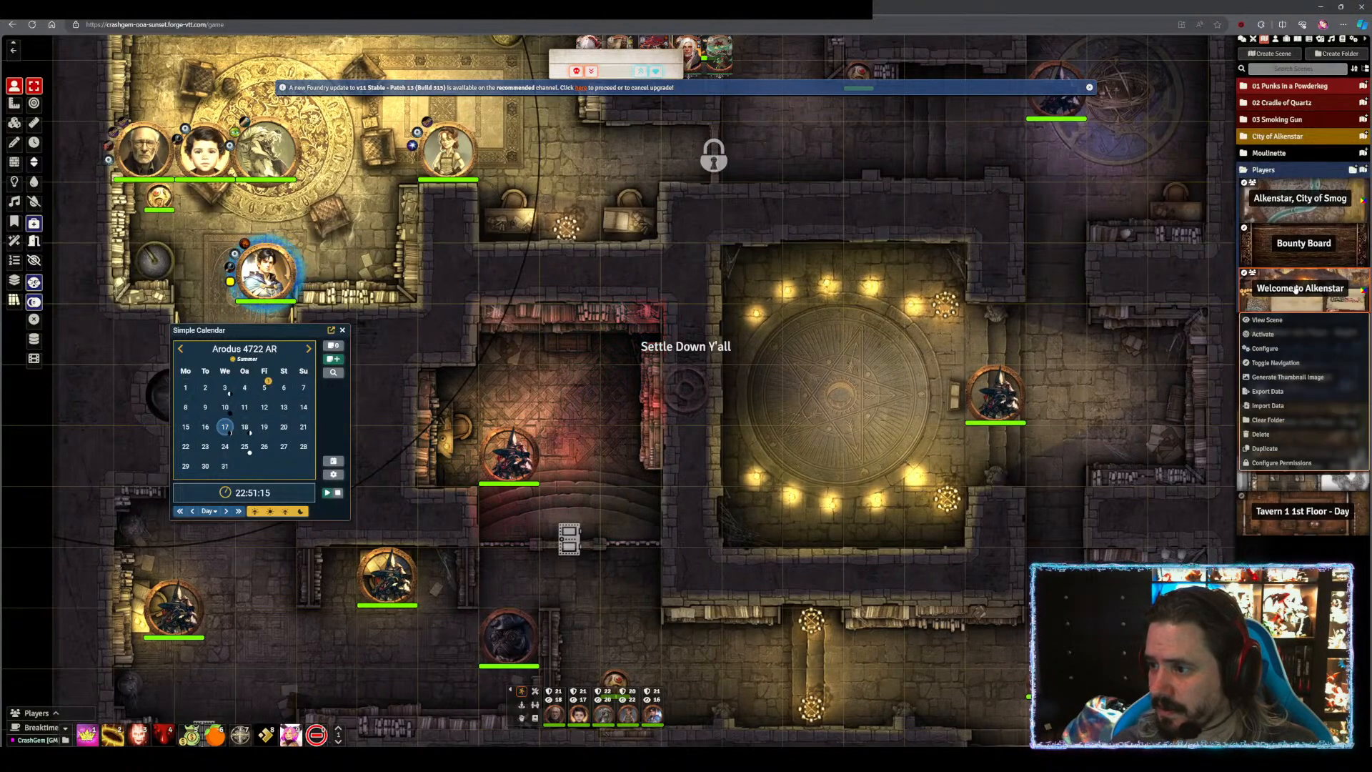
click(1267, 377)
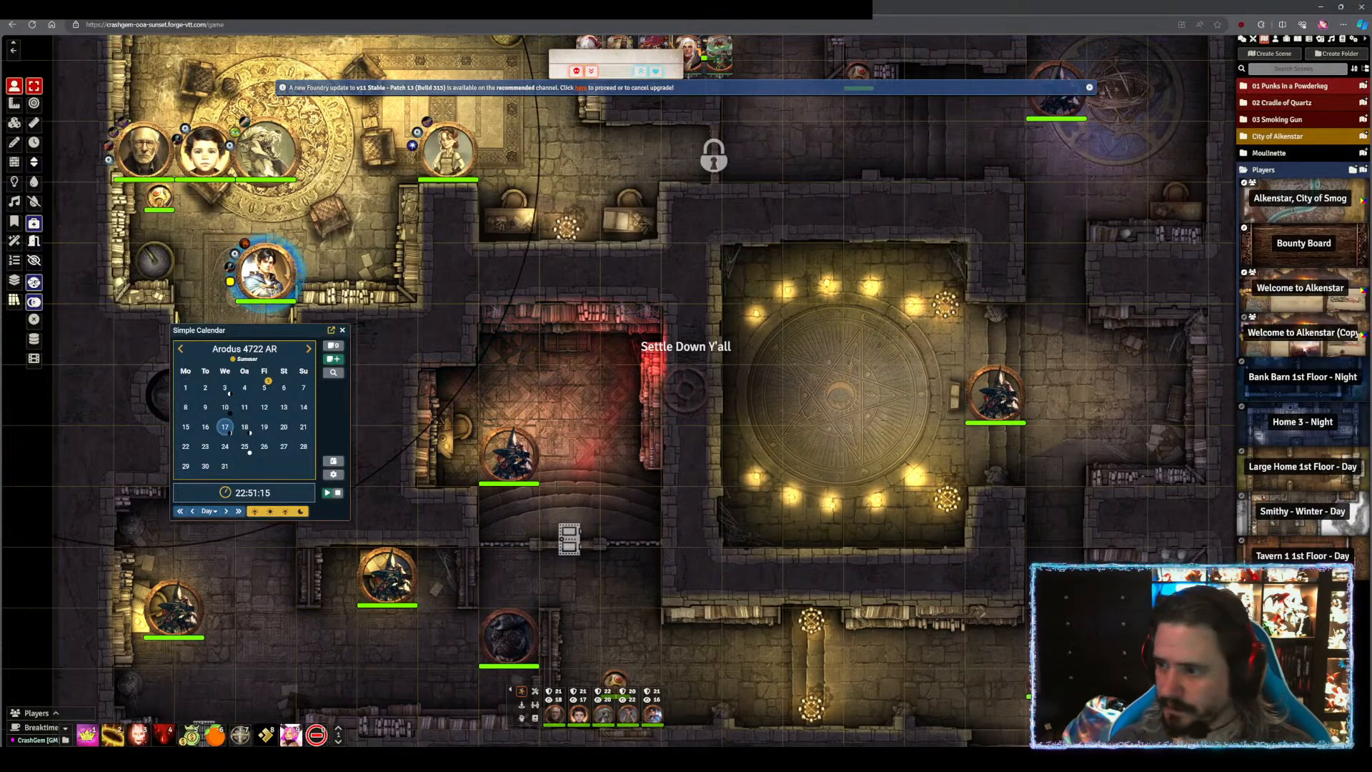
- Open the ownership configuration of the Welcome to Alkenstar copy and set access for all players to None
right_click(1357, 339)
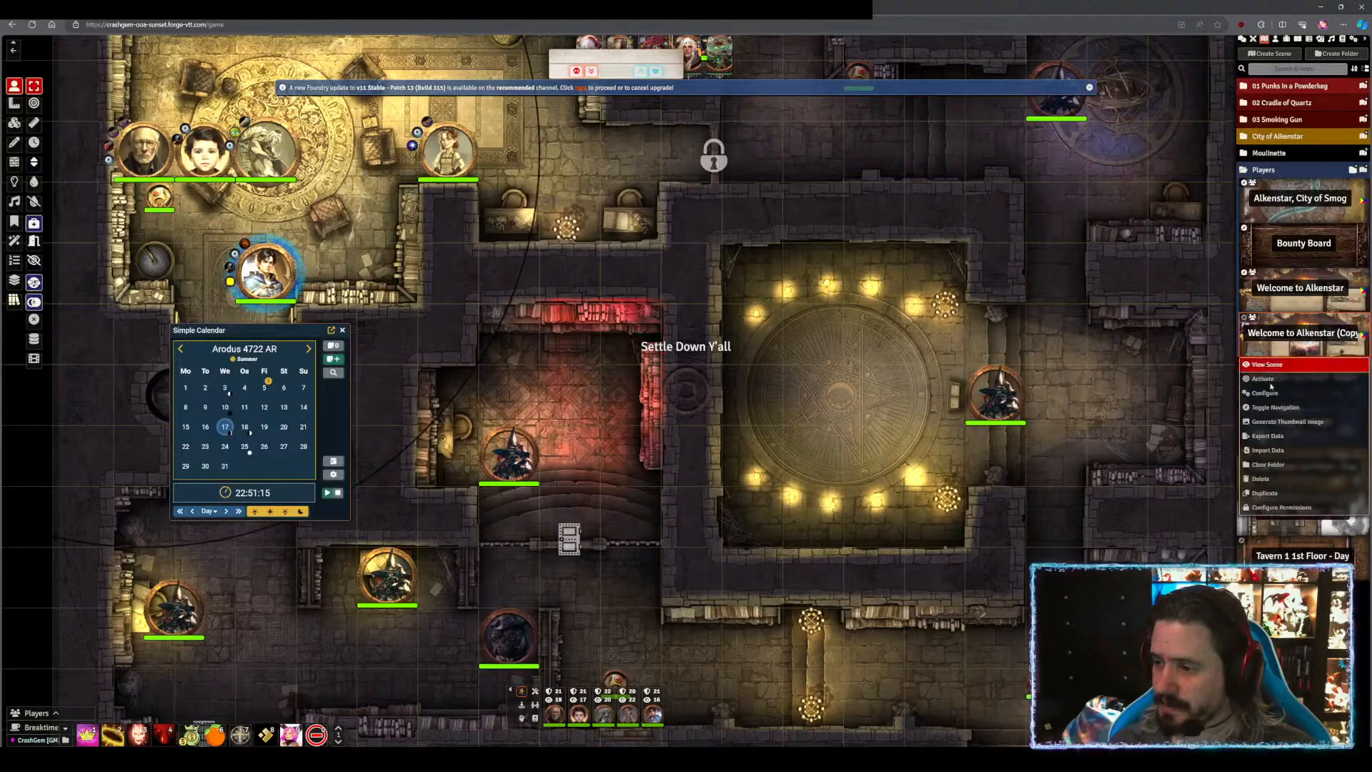
click(1362, 338)
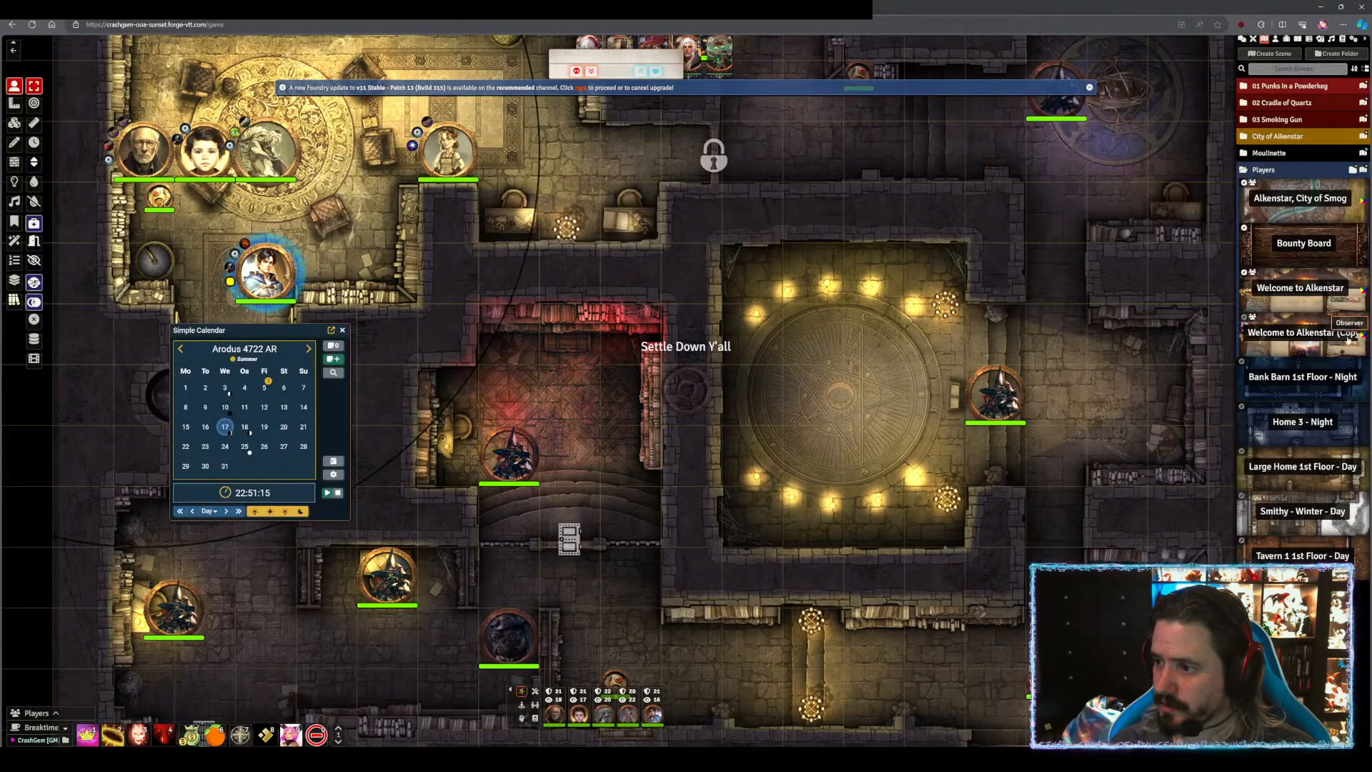
right_click(1269, 342)
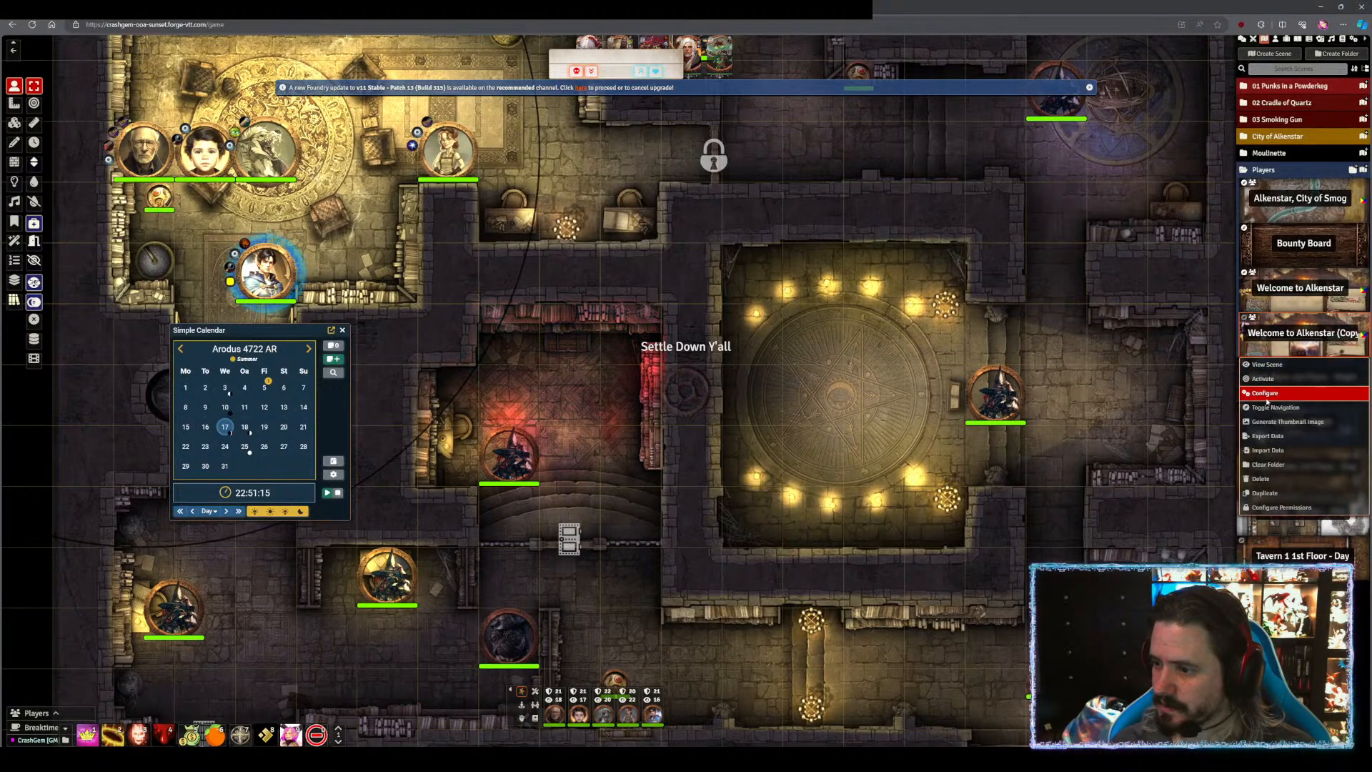
click(1280, 506)
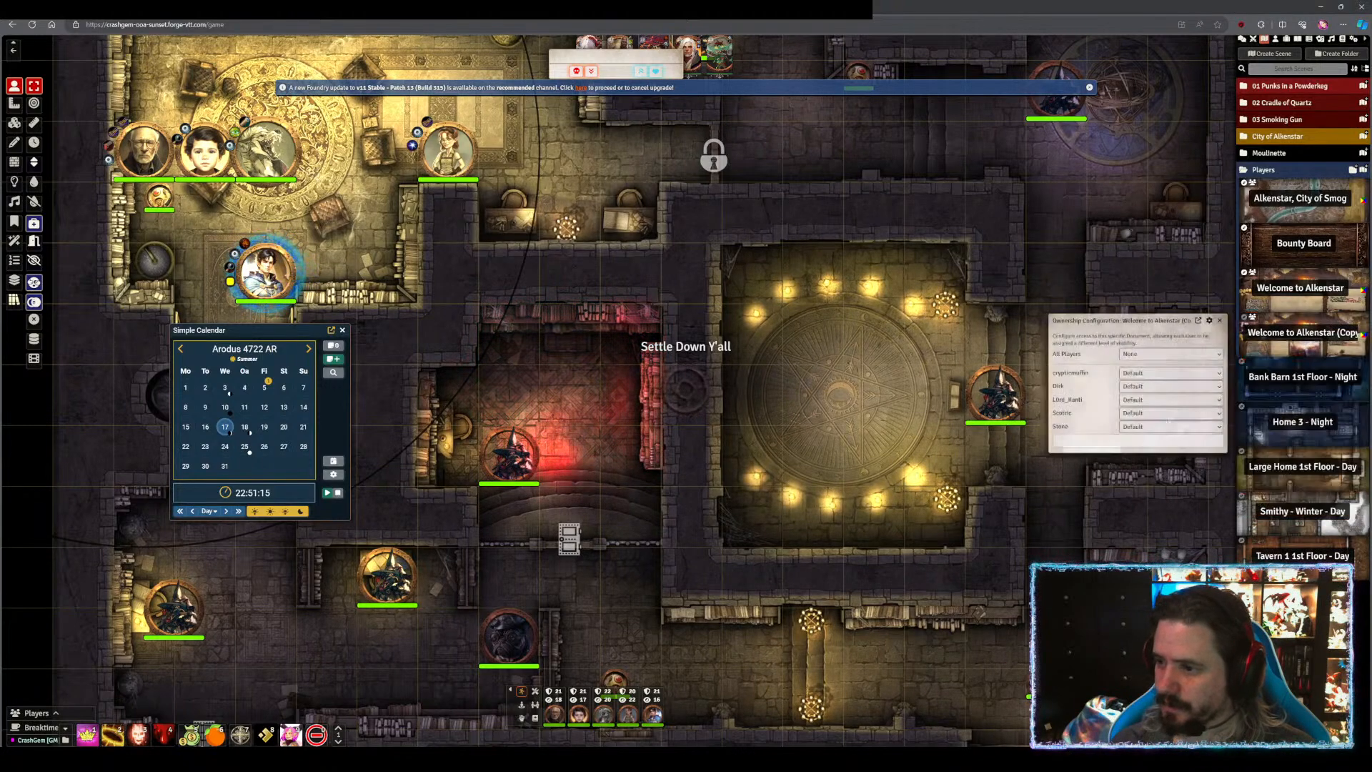
click(1141, 354)
click(1143, 365)
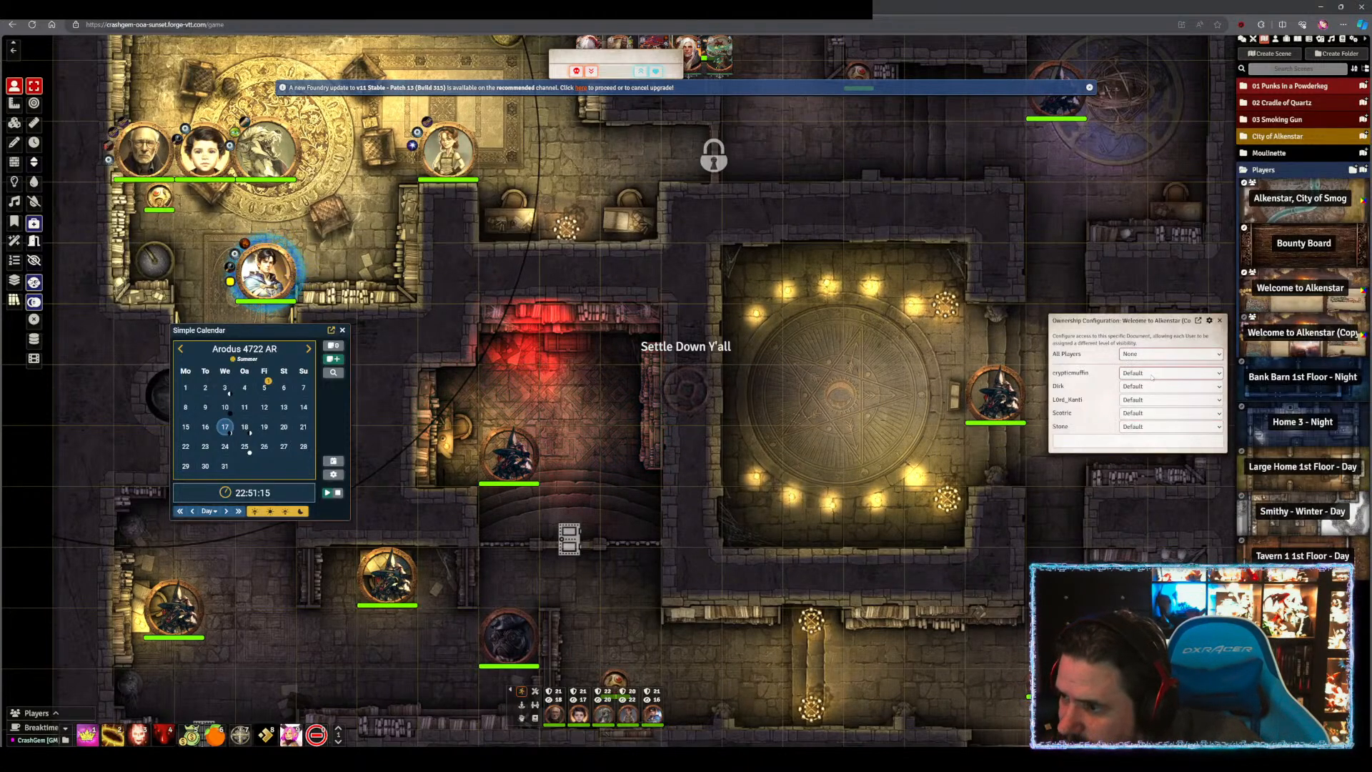
- Set the access level of each of the five individual players to None and save the scene copy's ownership
click(1152, 373)
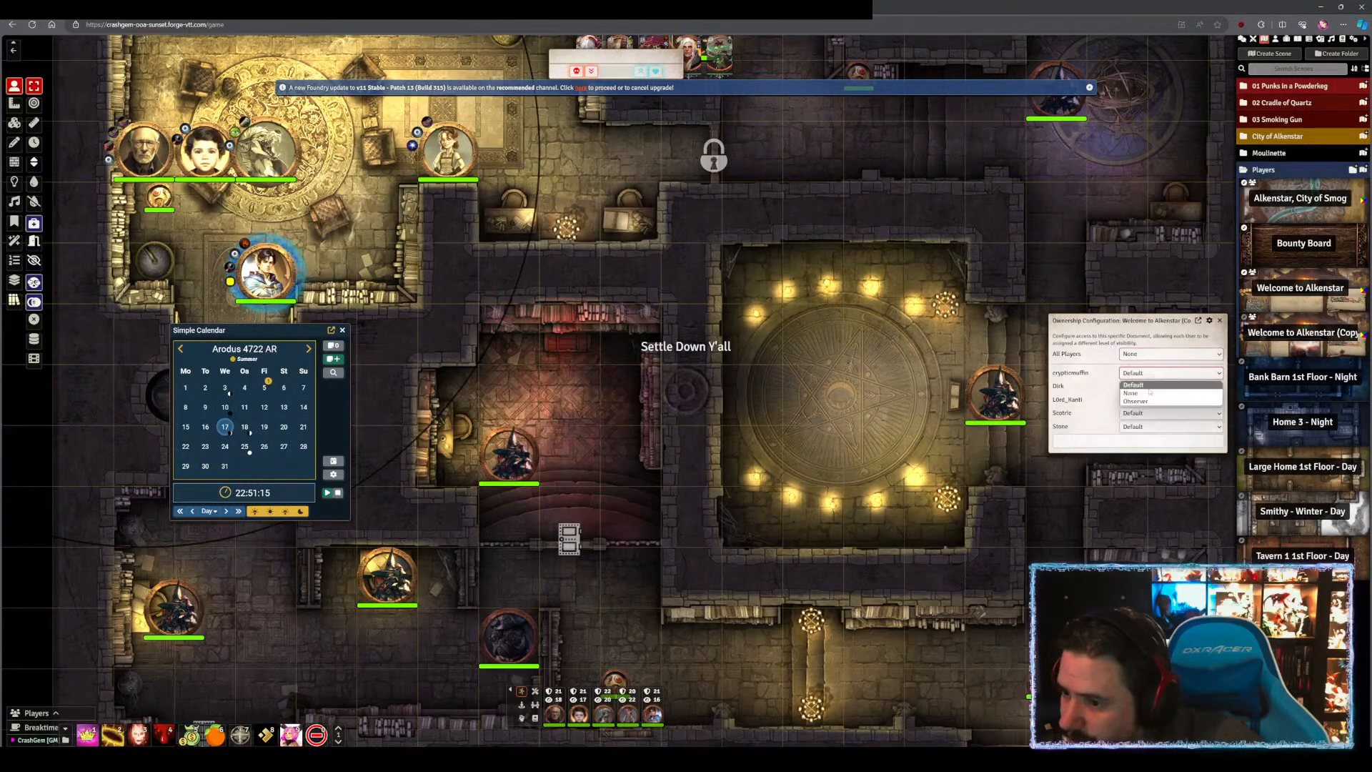
click(1147, 393)
click(1152, 387)
click(1131, 406)
click(1152, 400)
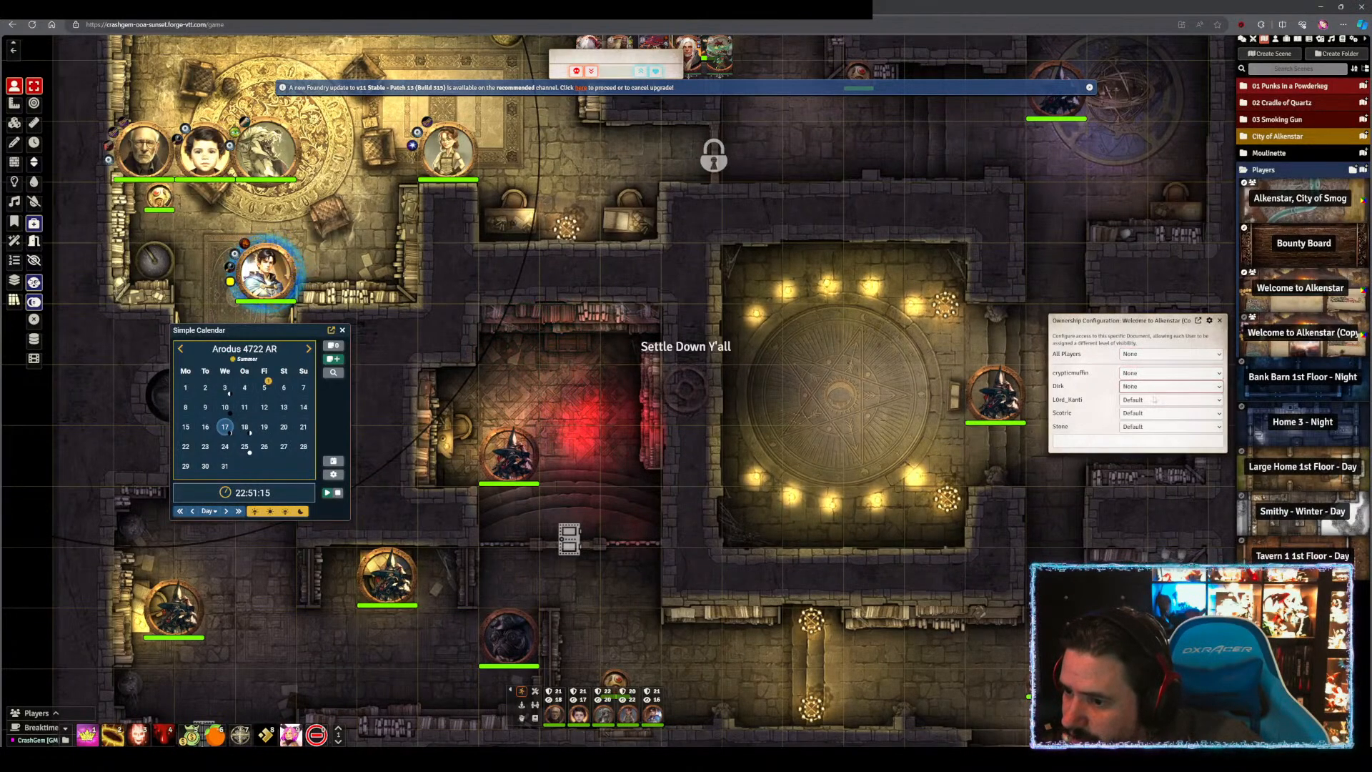
click(1151, 420)
click(1152, 413)
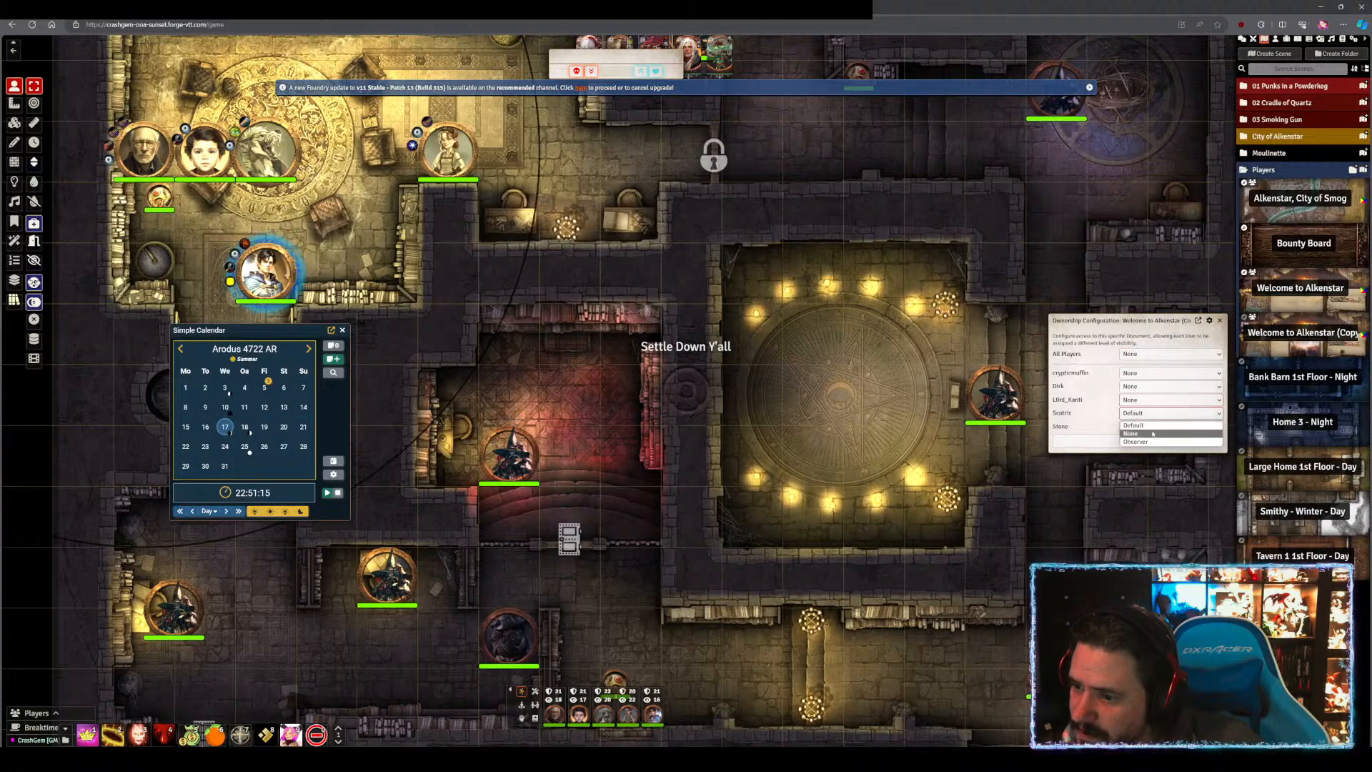
click(1152, 433)
click(1152, 427)
click(1131, 447)
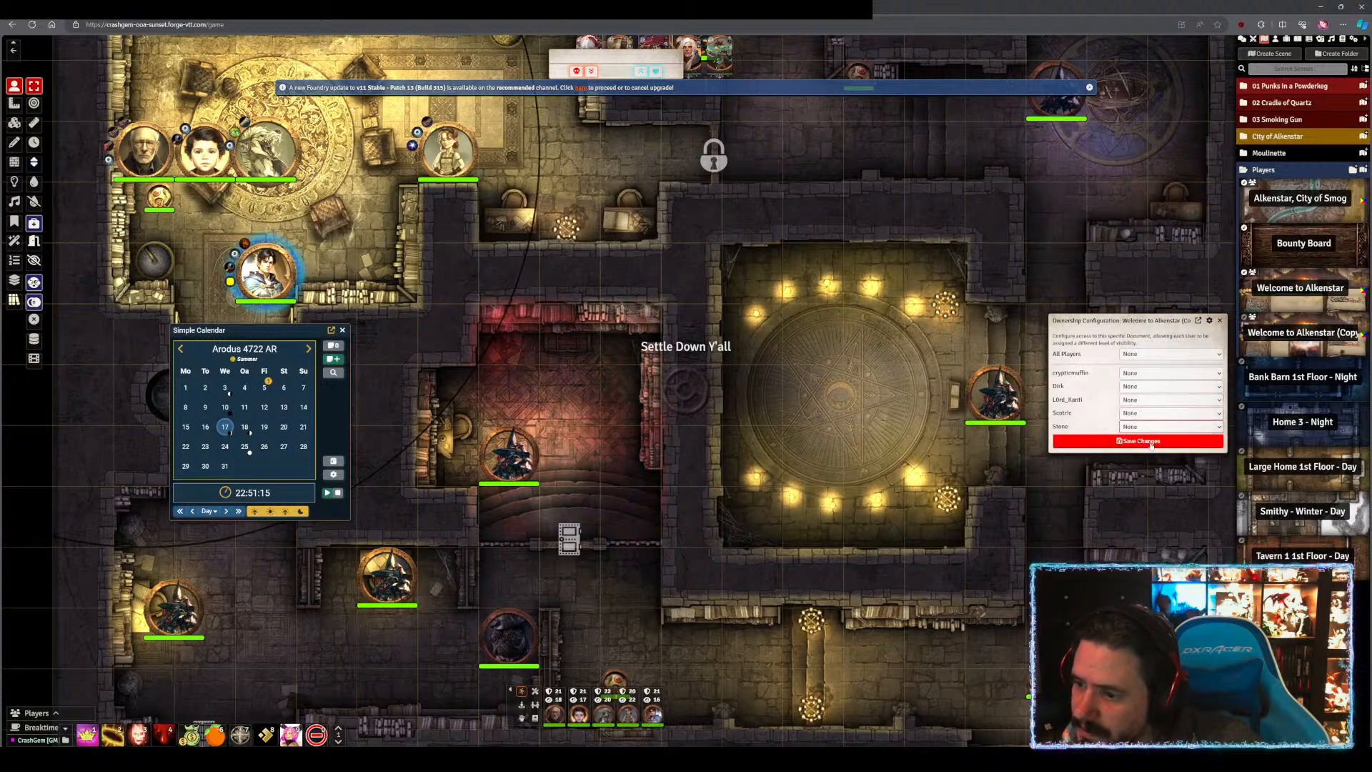
click(1148, 443)
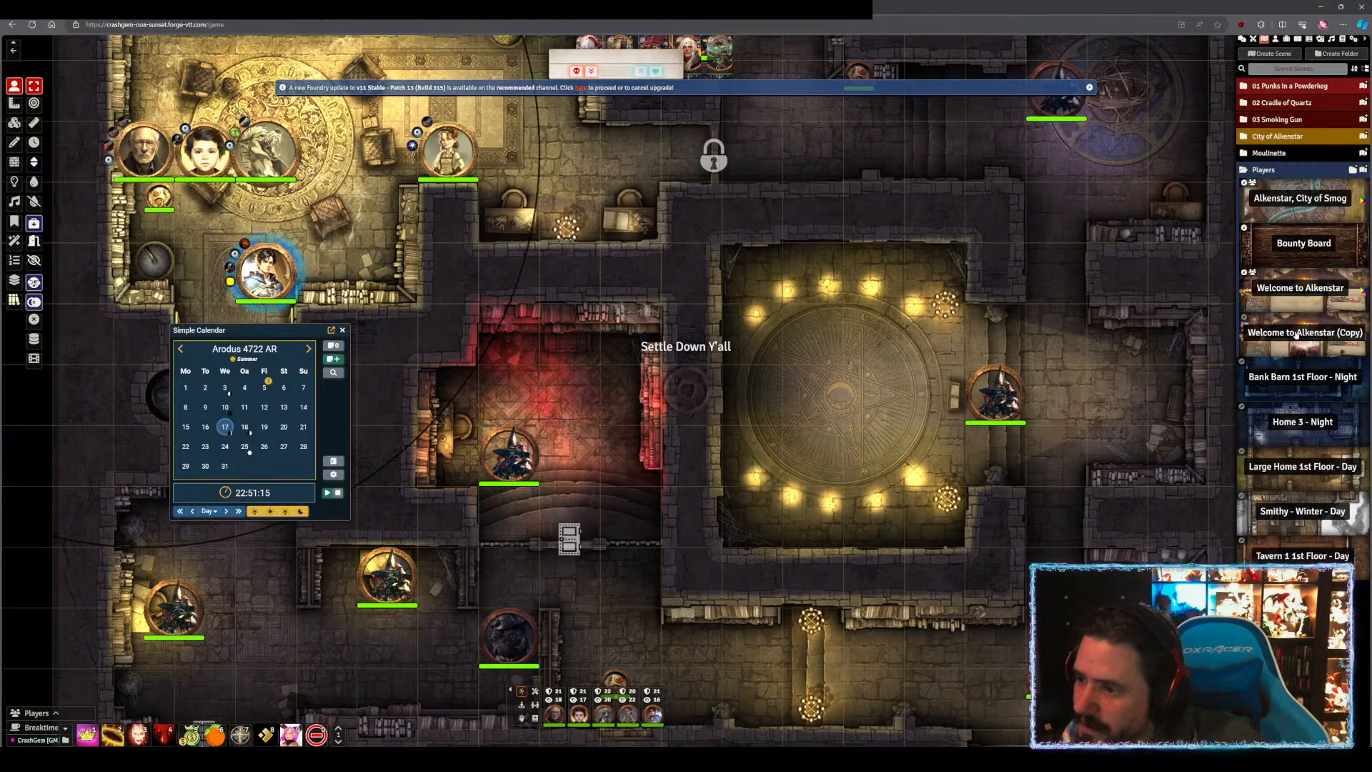
- Rename the Welcome to Alkenstar copy to "Now Leaving Alkenstar" in its scene configuration and save it
right_click(1270, 341)
click(1264, 393)
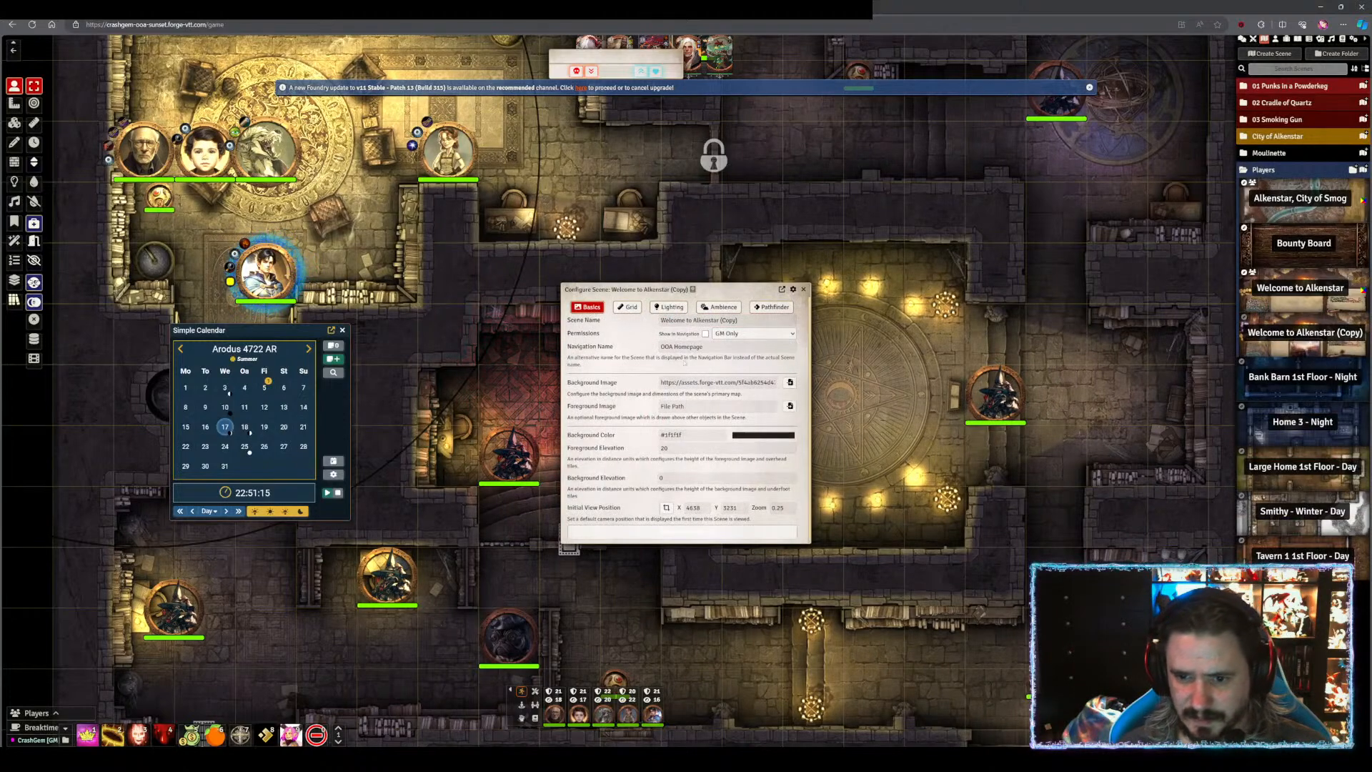
triple_click(694, 320)
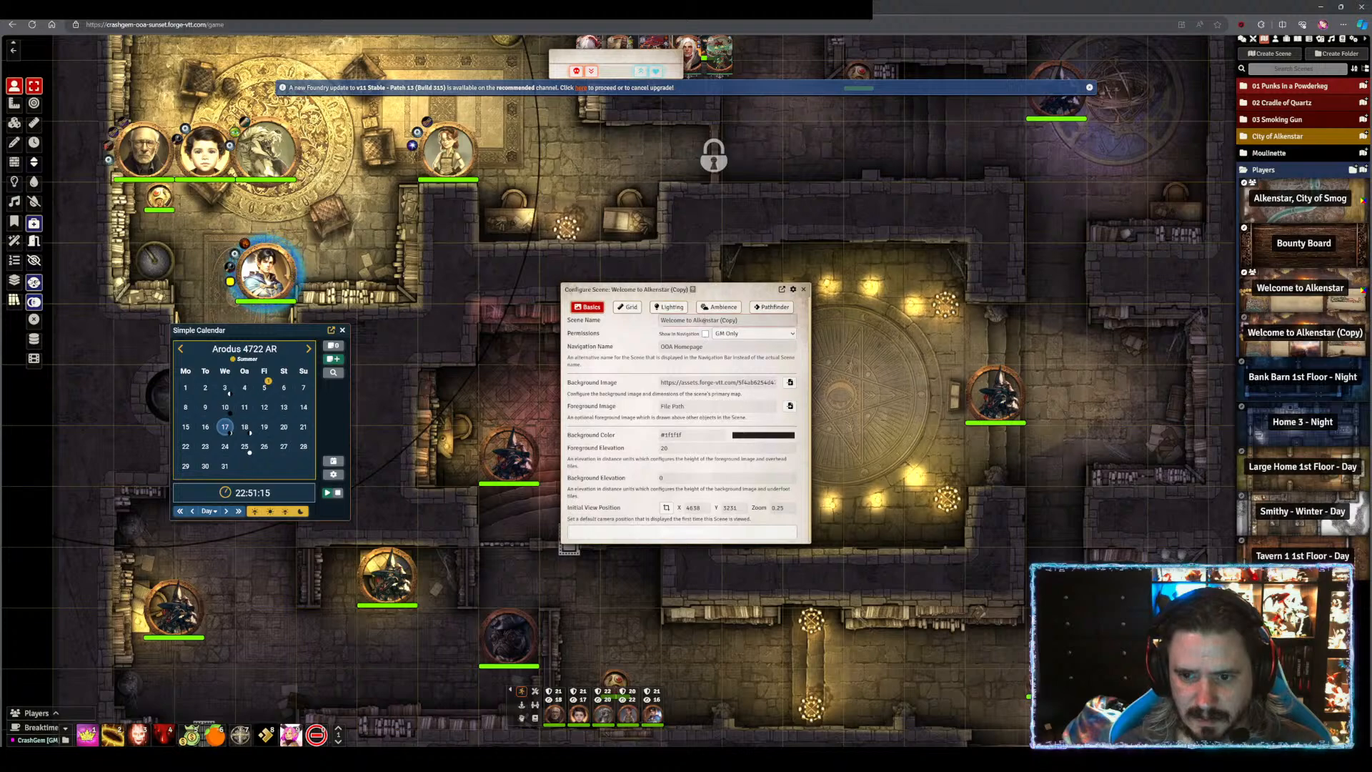
text(Izdu)
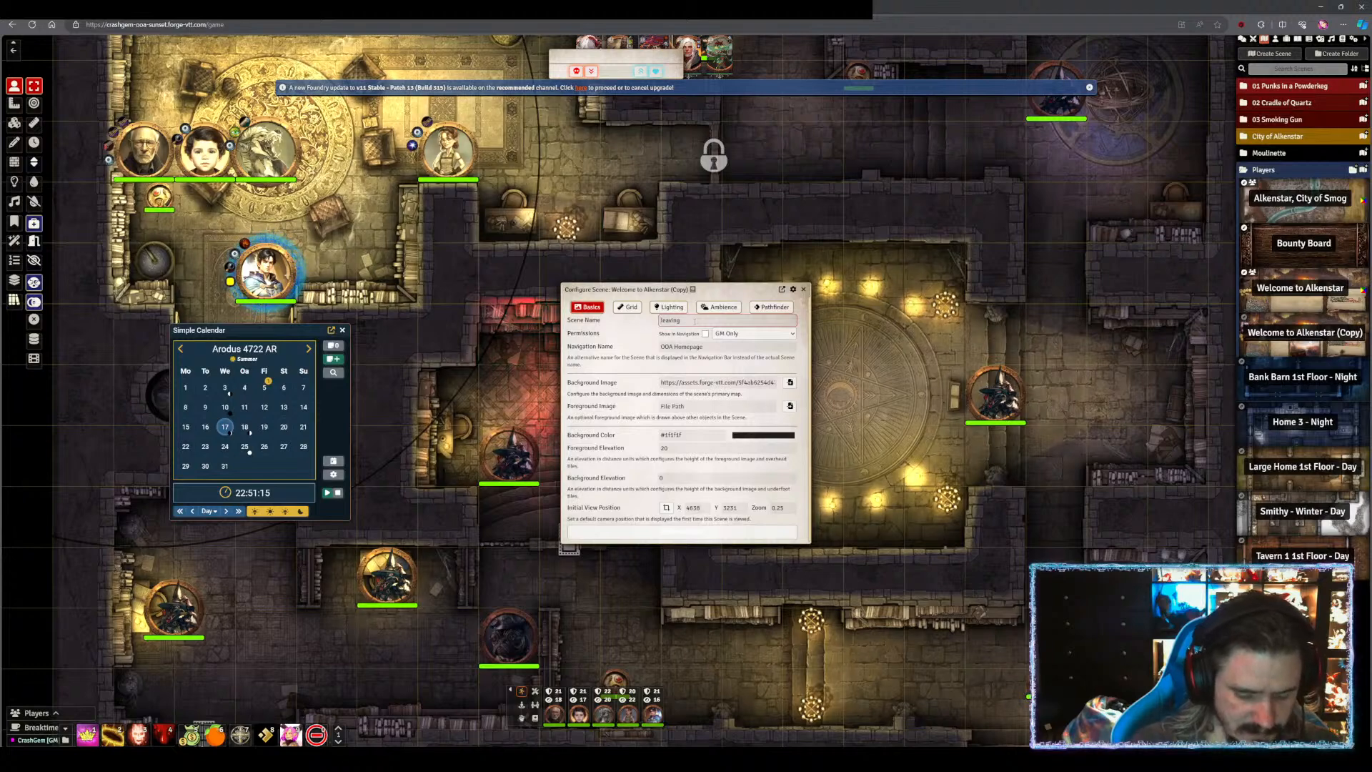
key(Home)
text(Now)
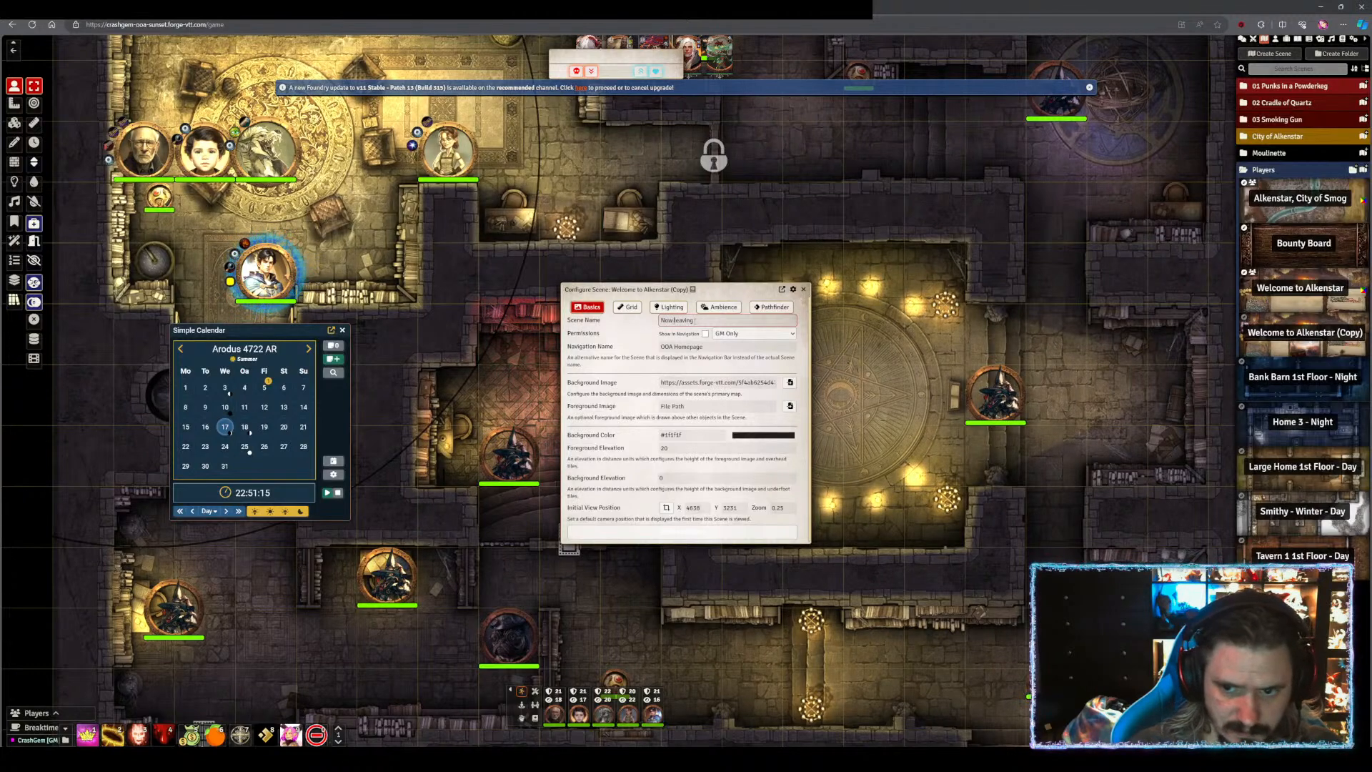
key(Delete)
text(L)
key(End)
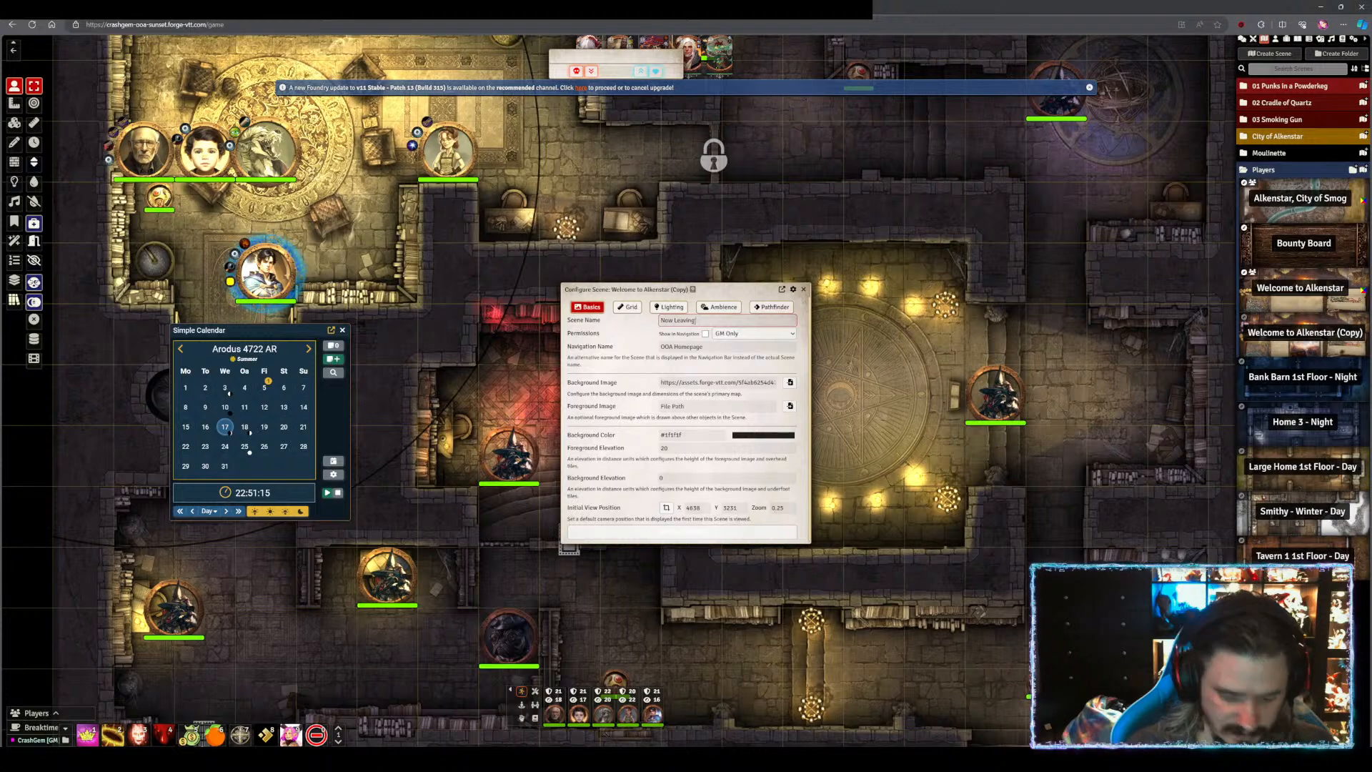
text(Alkenstar)
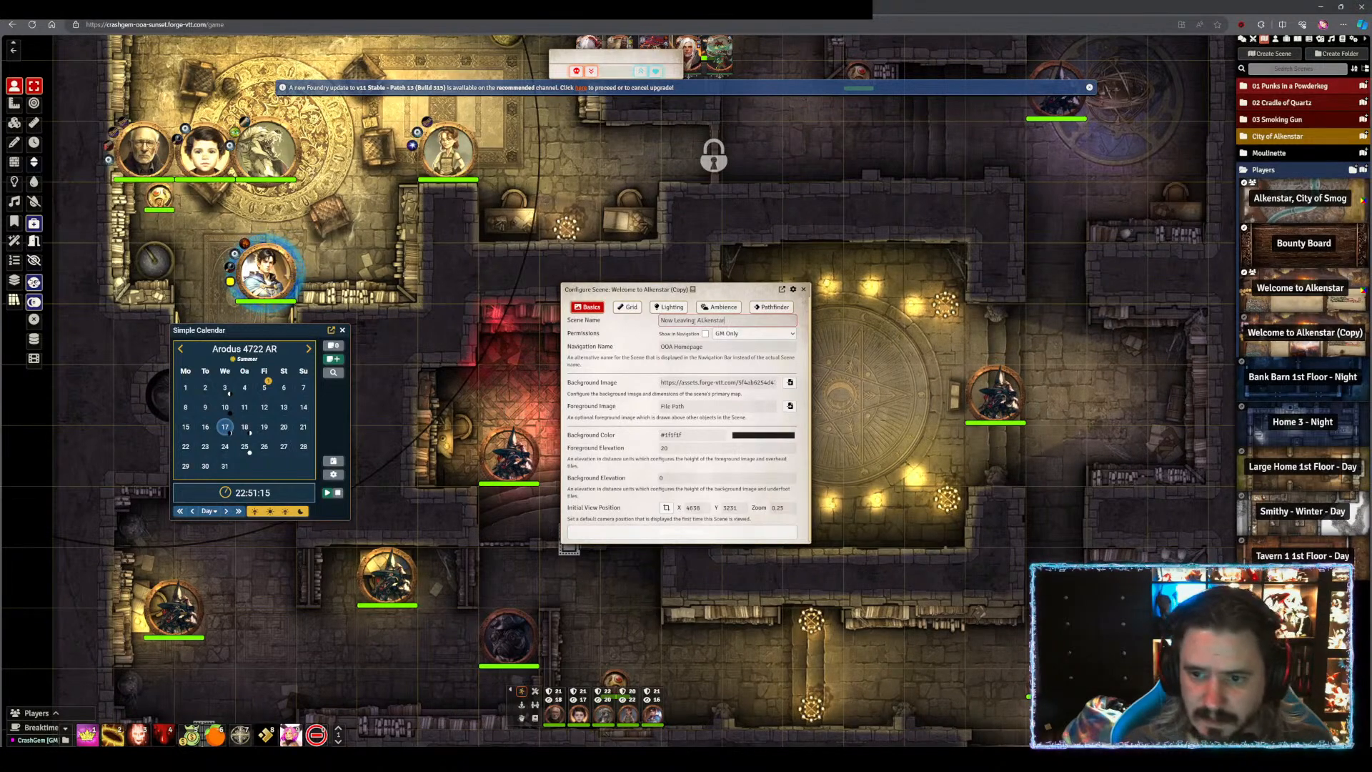
right_click(699, 325)
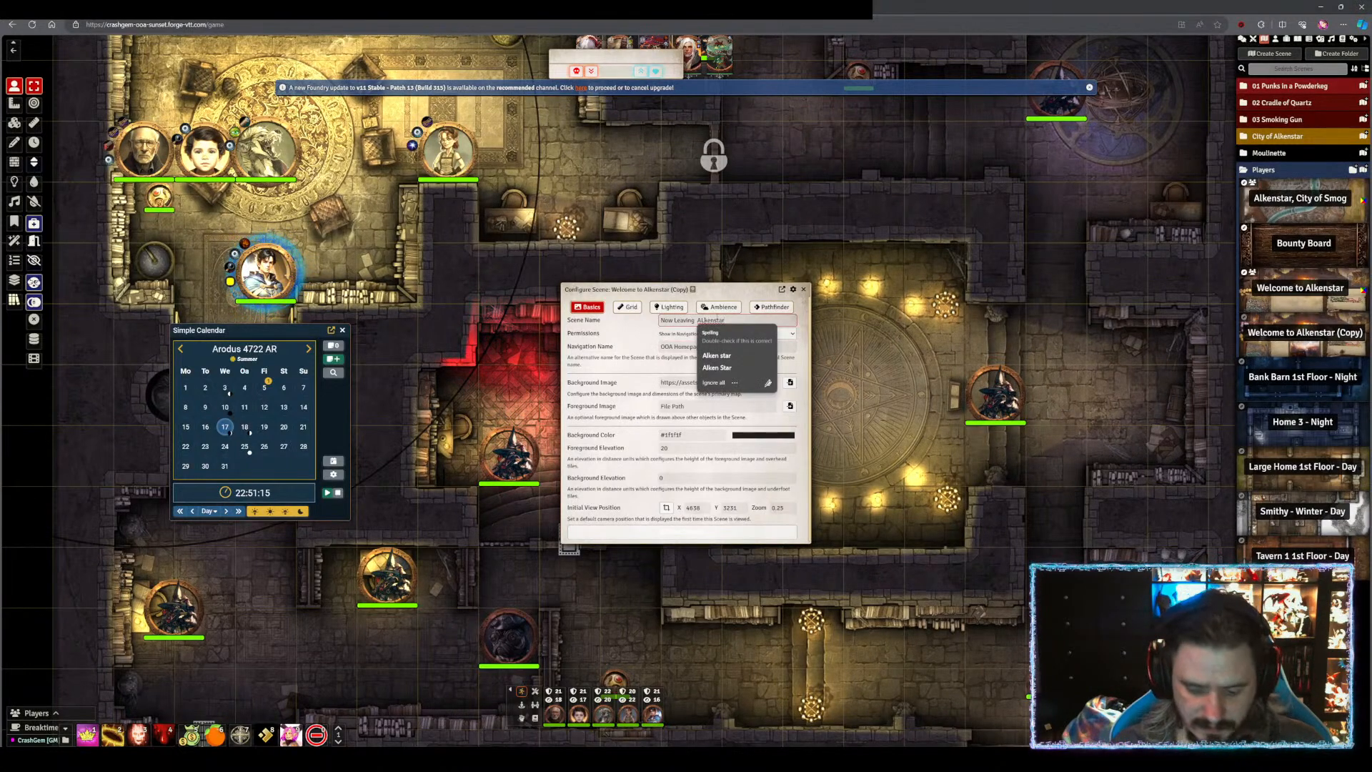
key(Escape)
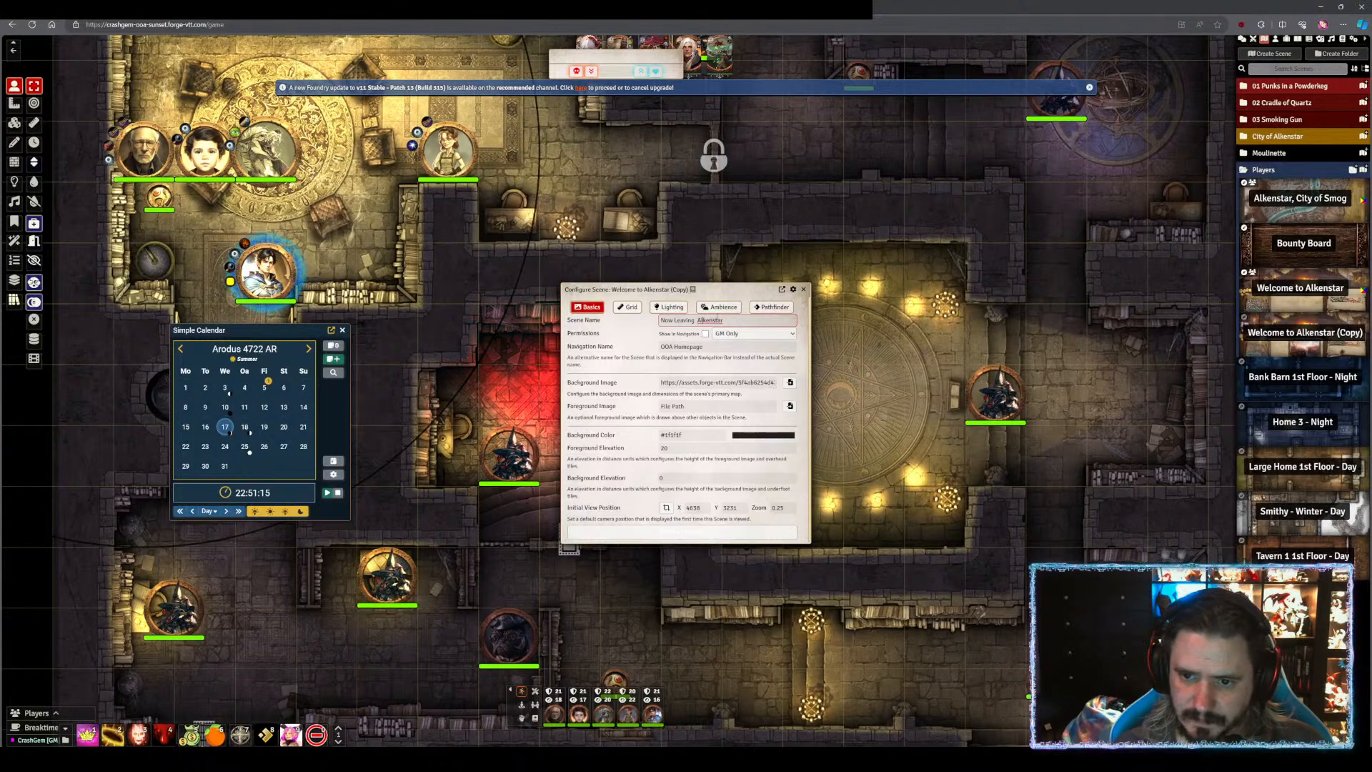
key(Return)
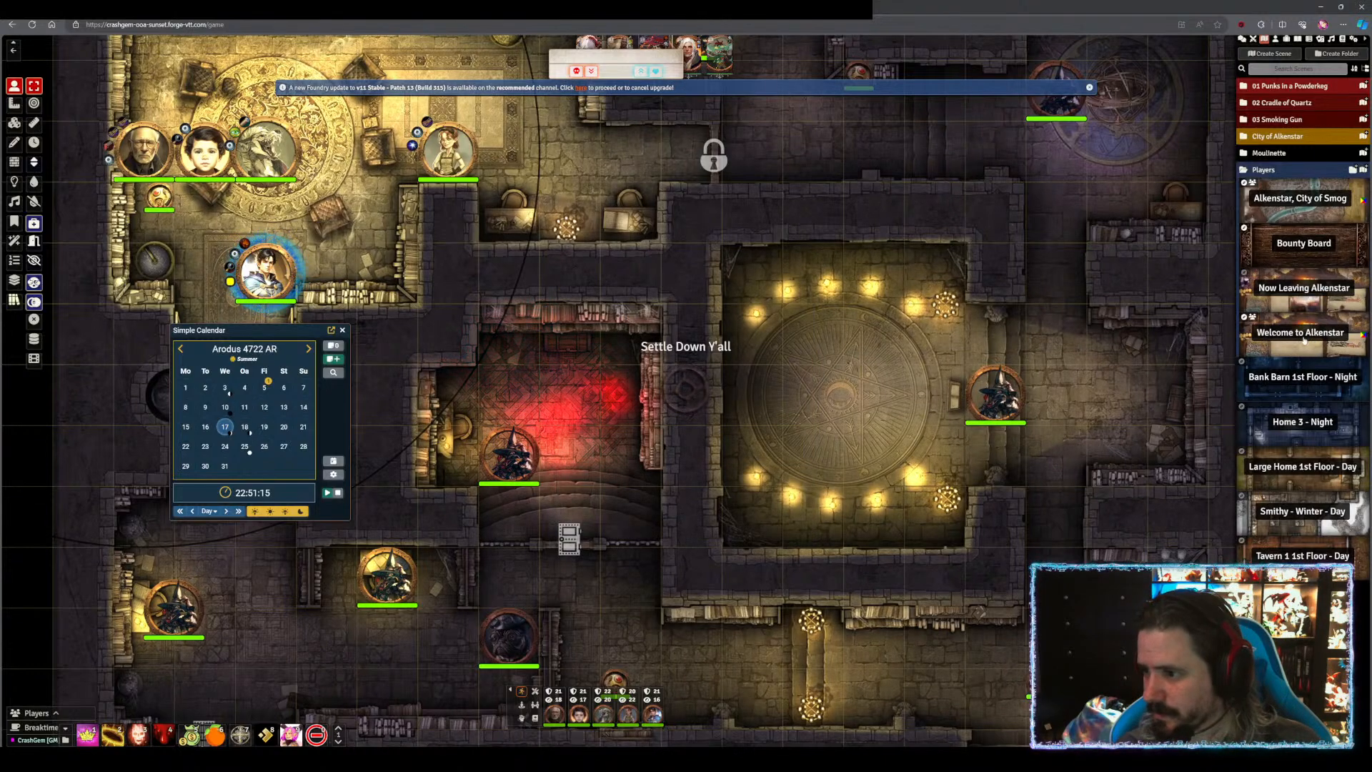
- View the Now Leaving Alkenstar scene and move the tile covering the city map into the empty area beside the table
click(1306, 291)
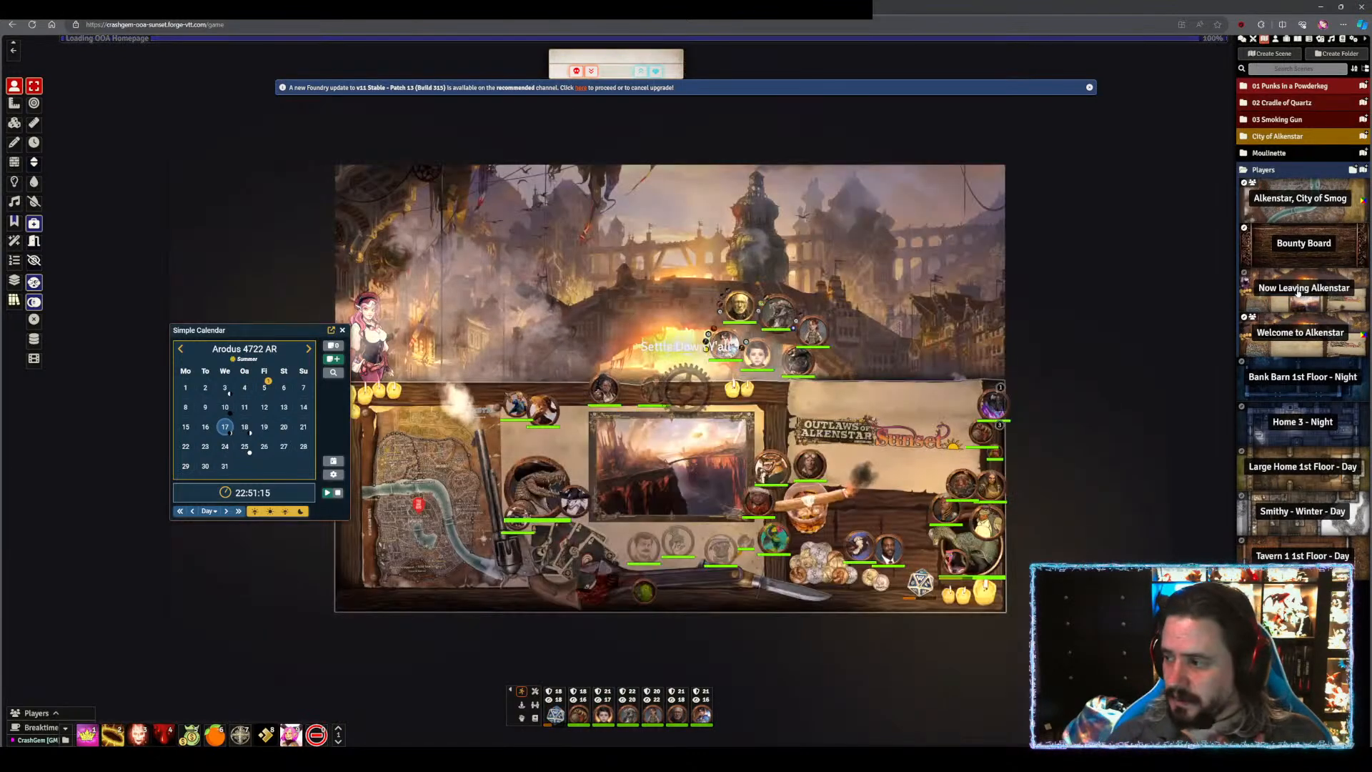
scroll(786, 515, up, 8)
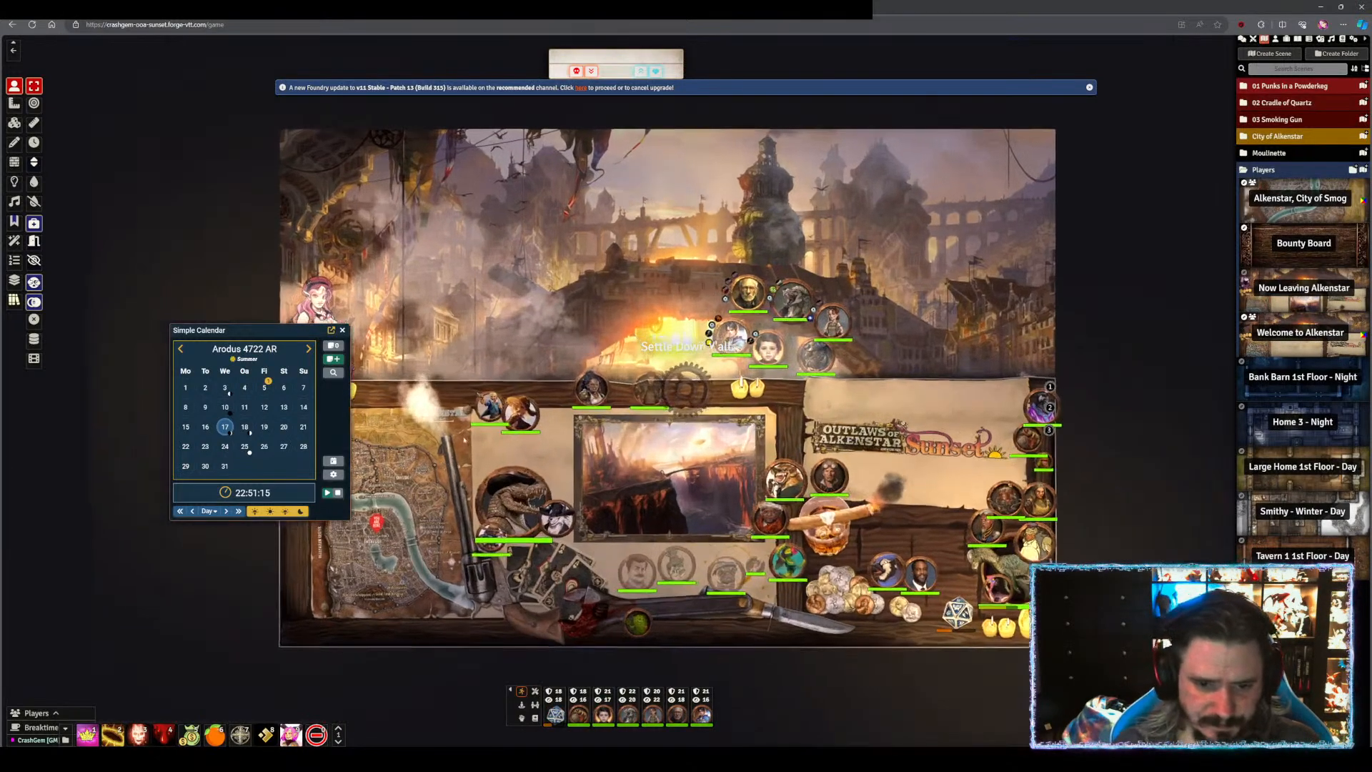
drag(475, 518, 652, 399)
scroll(729, 324, up, 4)
click(14, 124)
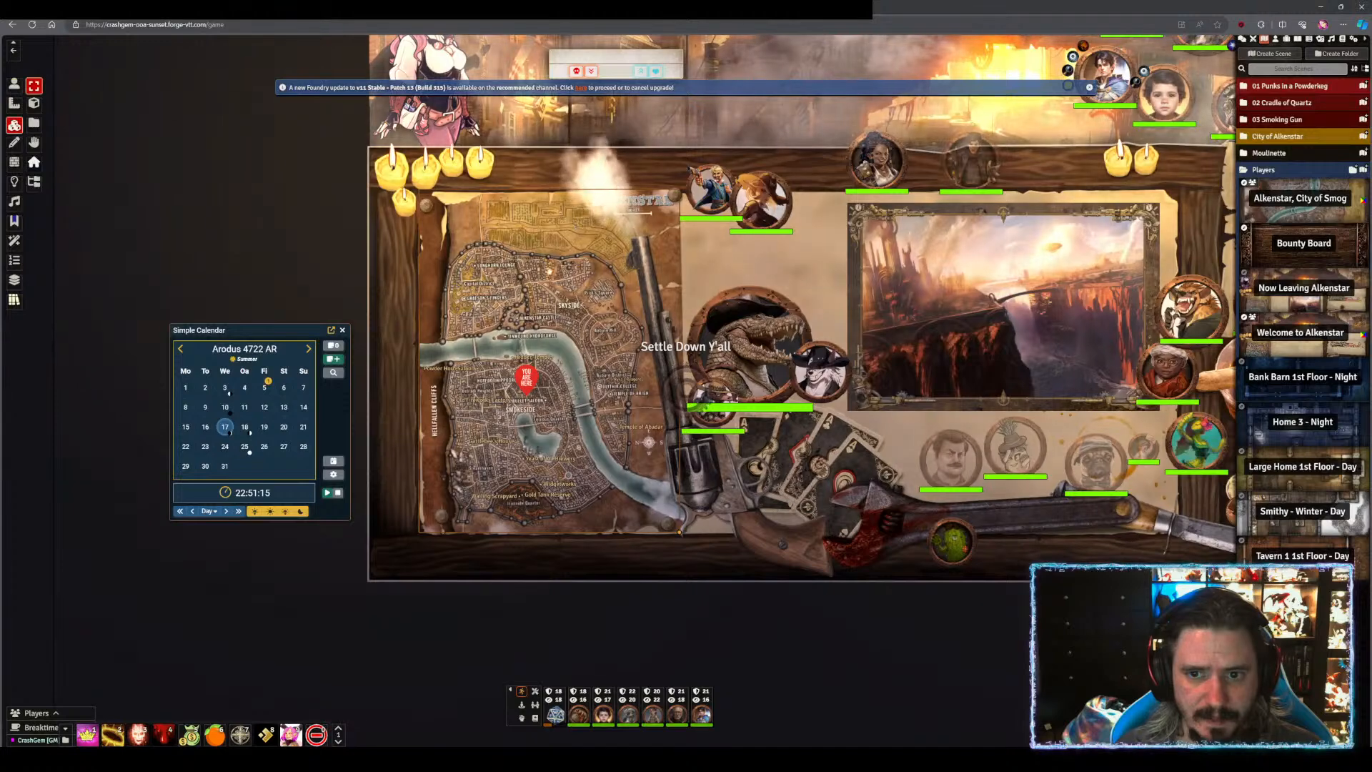
drag(576, 229, 221, 167)
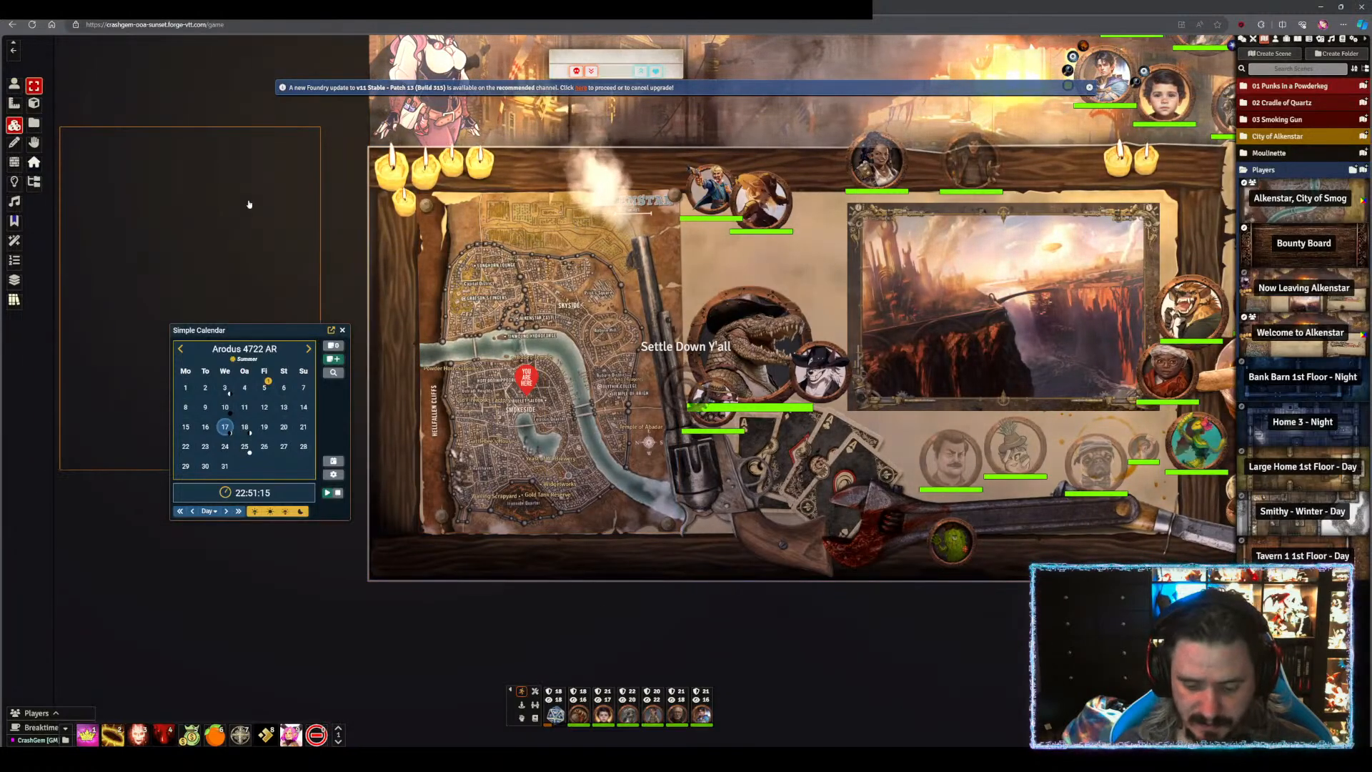
- Find the table tile's image source in the Forge assets and view ooa-table-v2.webp in a separate browser tab
double_click(536, 267)
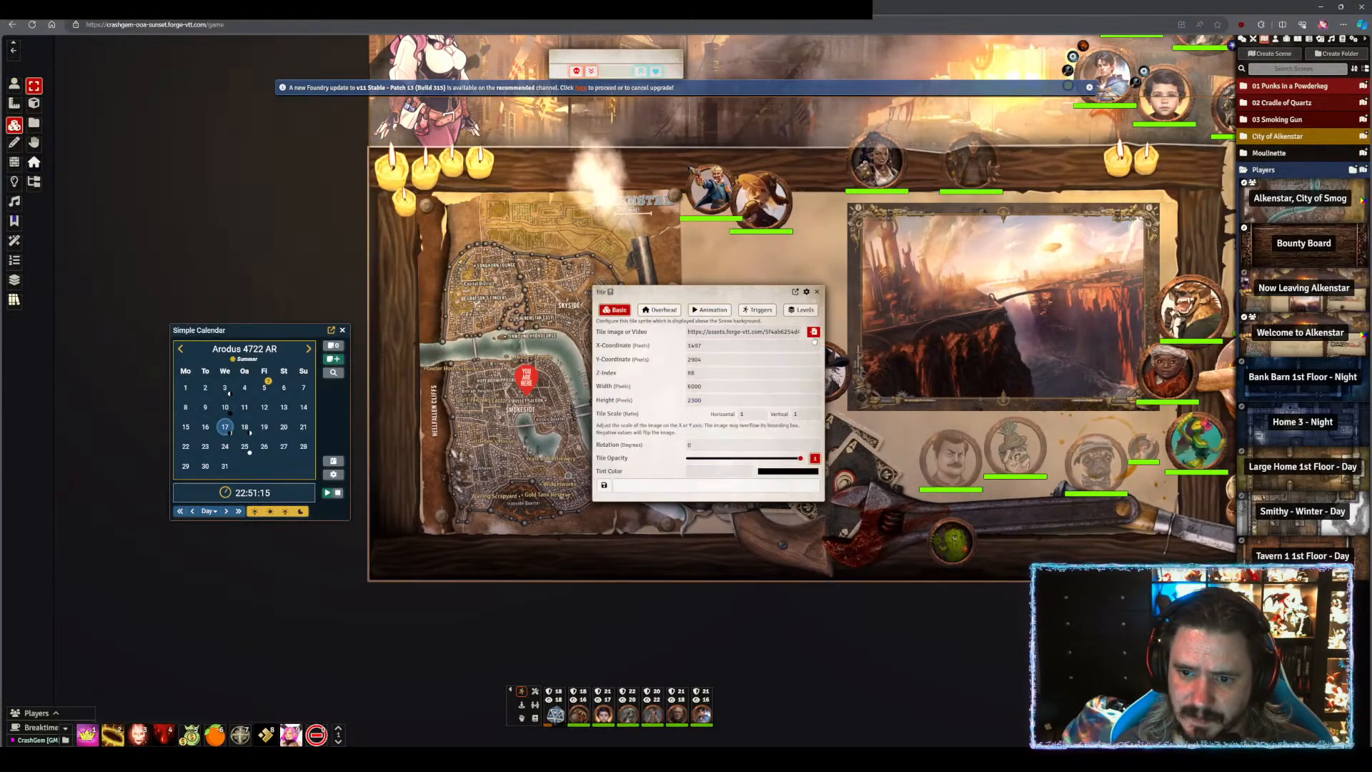
click(813, 332)
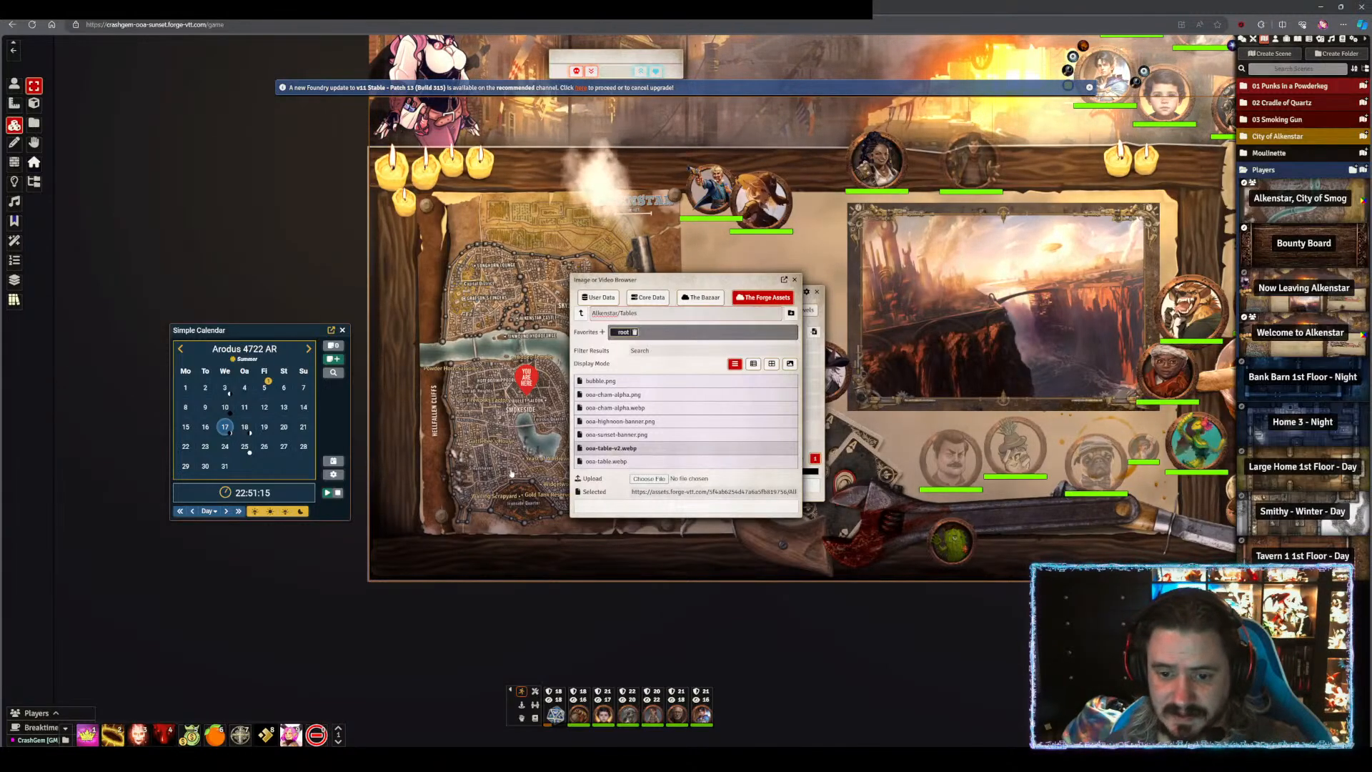
click(696, 505)
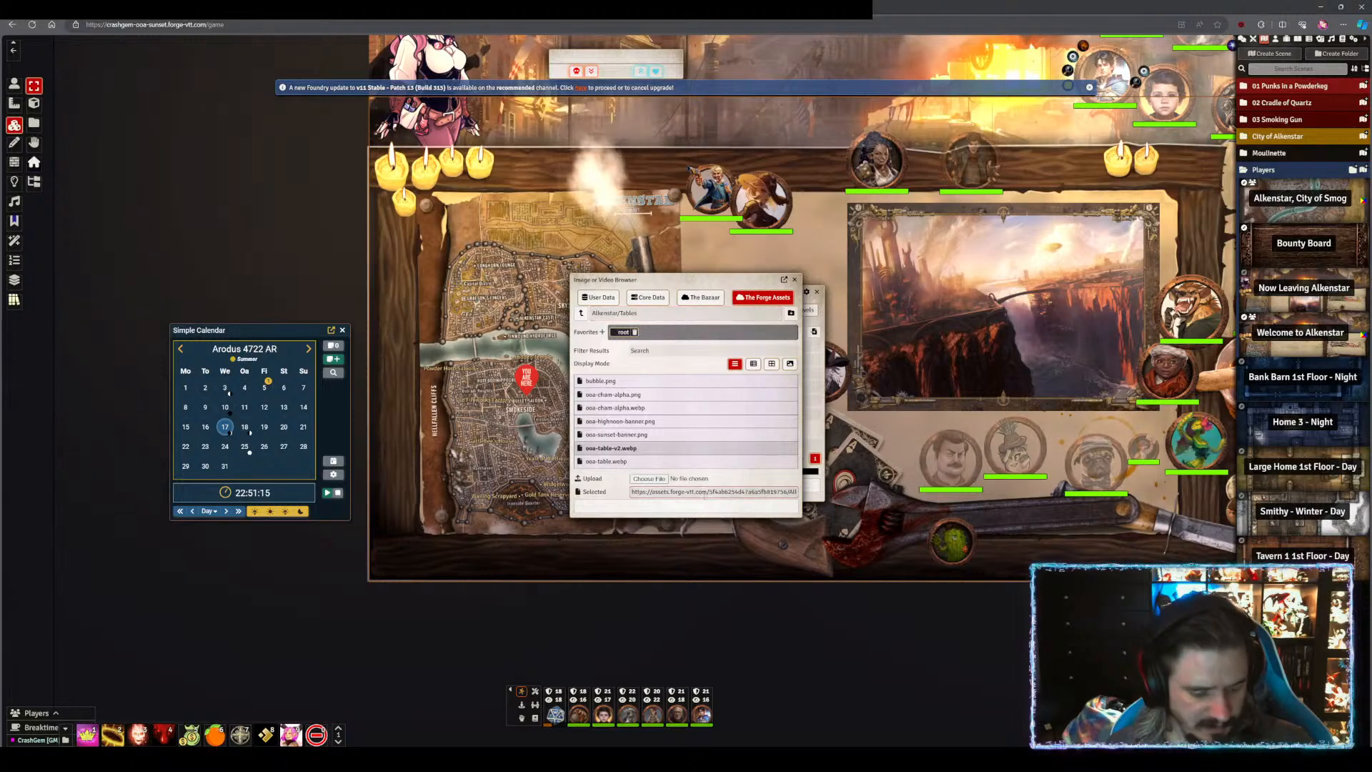
key(ctrl+t)
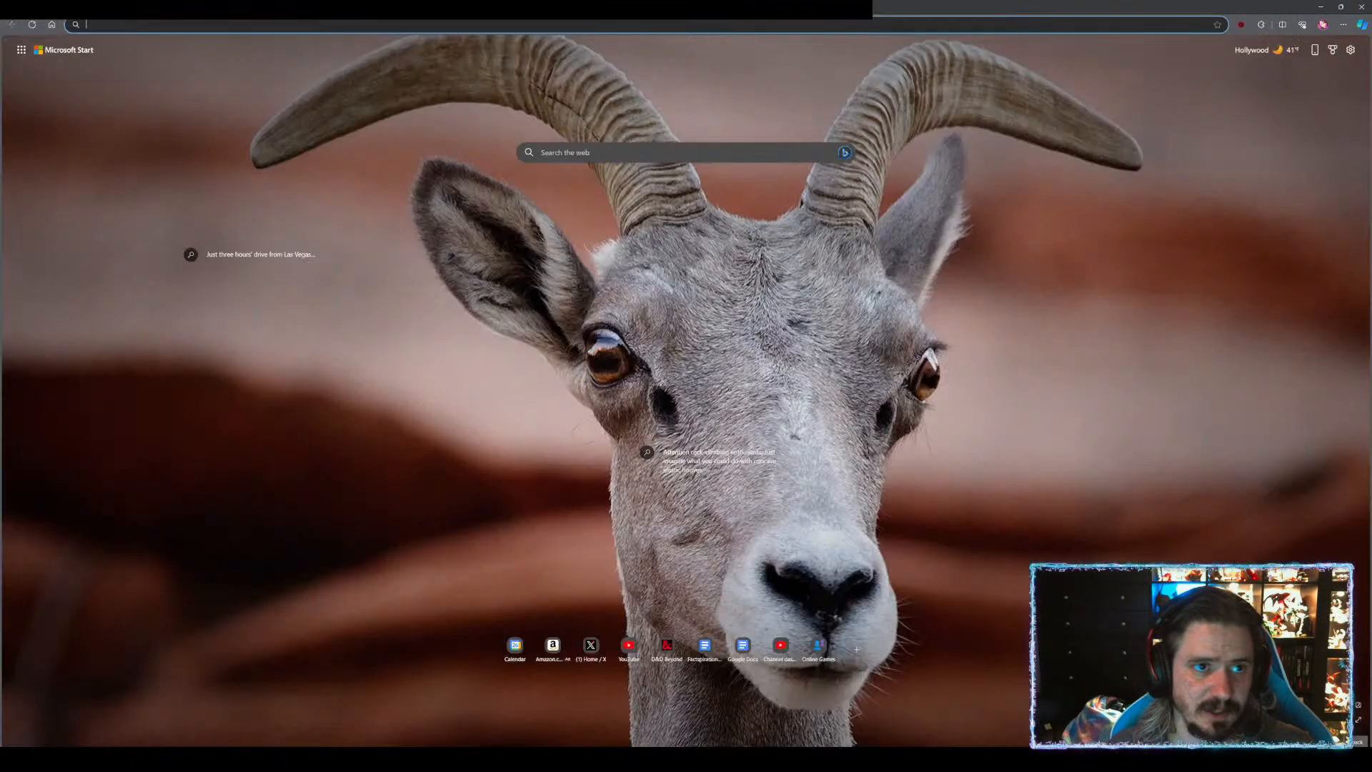
text(https://assets.forge-vtt.com/5f4ab6254d47a6a5fb819756/Alkenstar/Tables/ooa-table-v2.webp)
key(Return)
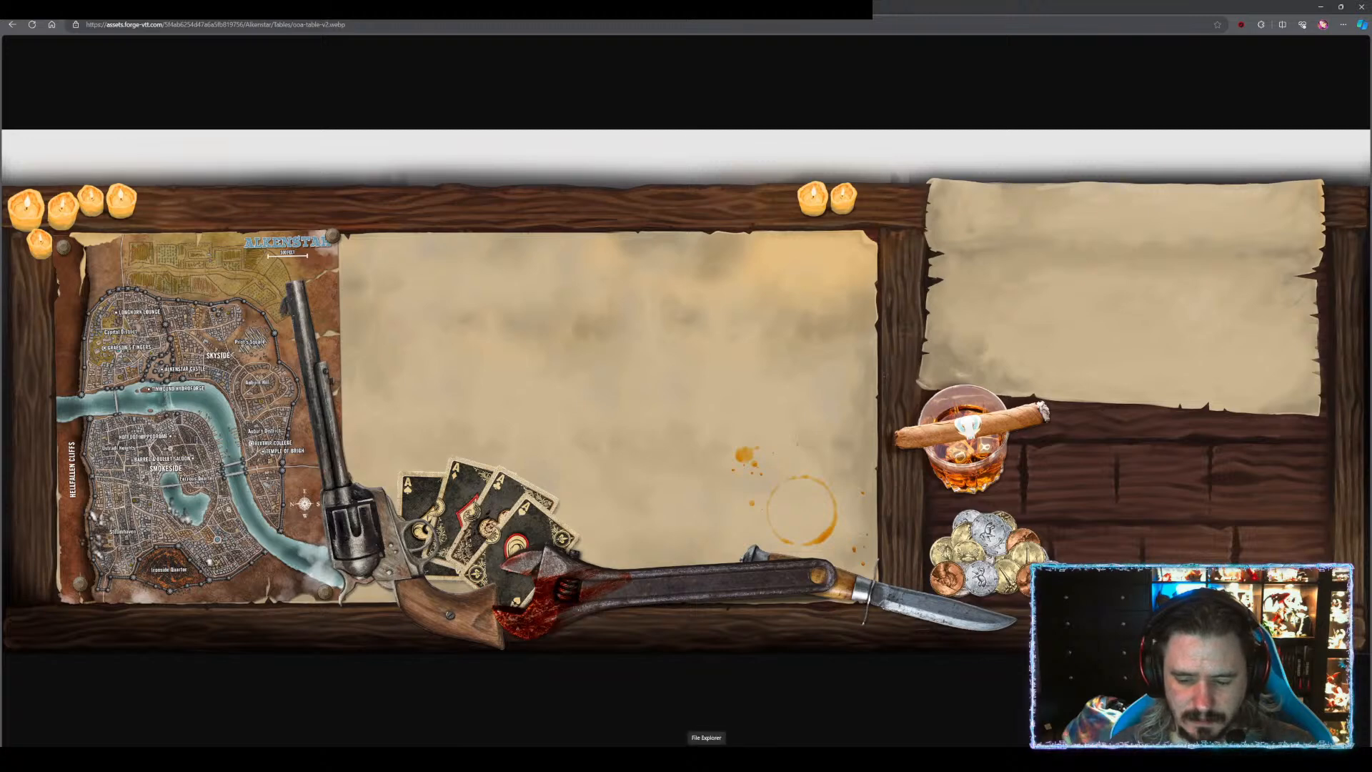
- Switch to Photoshop and open ooa-regional-map-expanded.psd together with OOA-scenes.psd from the OOA folder
click(824, 759)
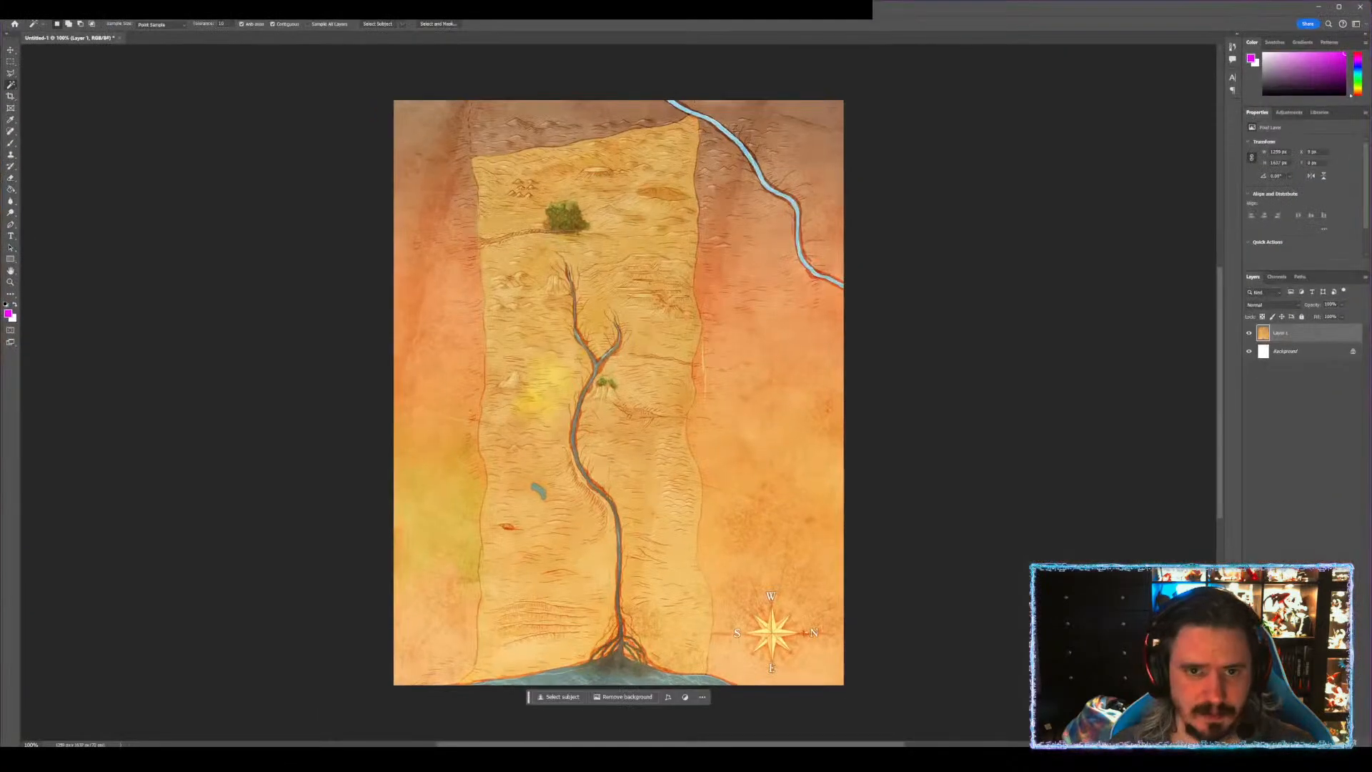
click(25, 10)
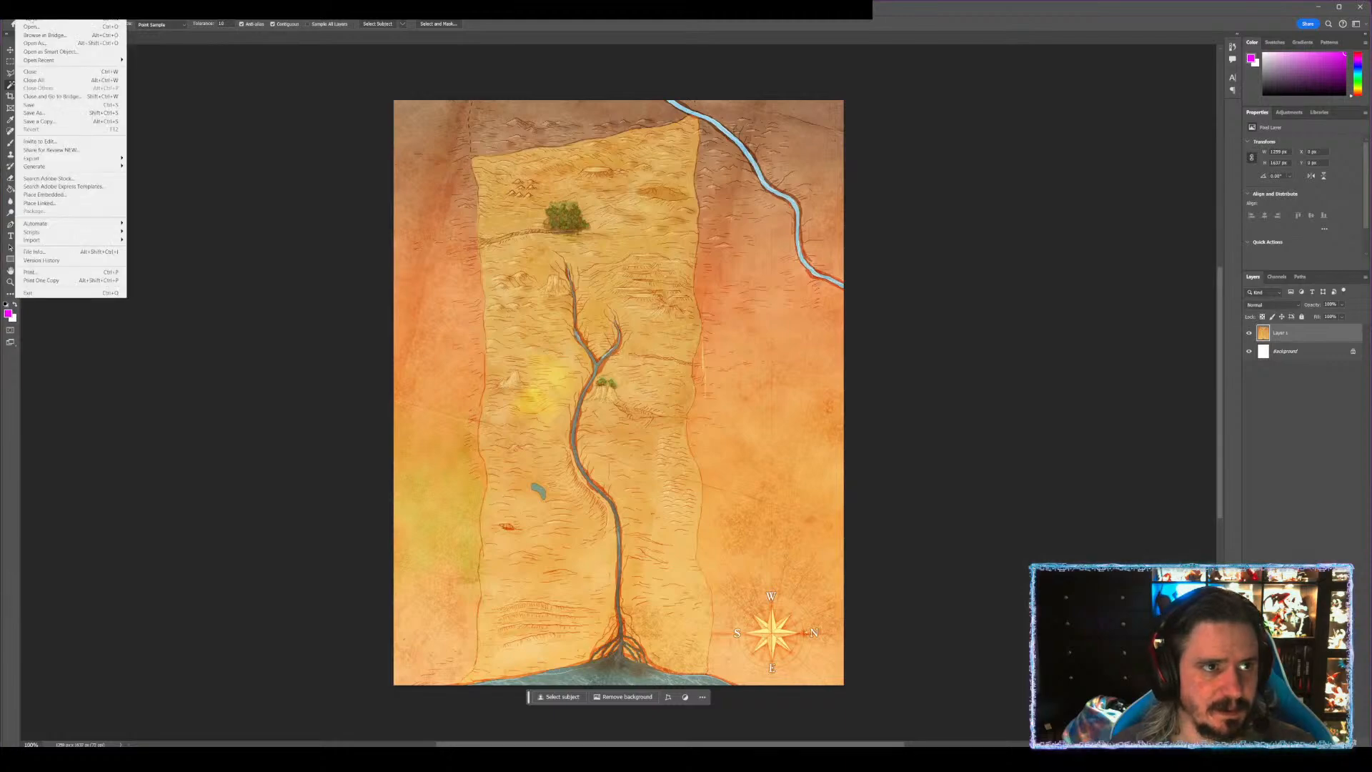
click(36, 27)
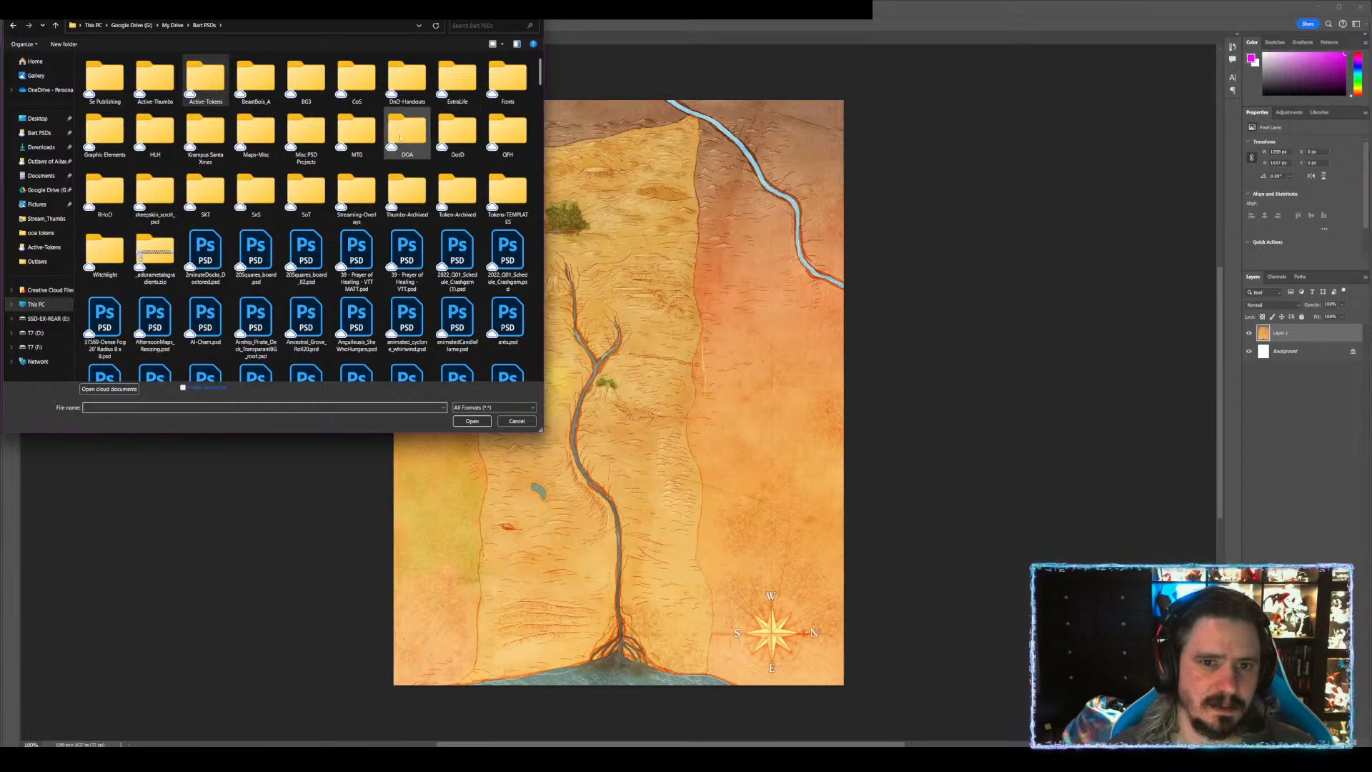
double_click(405, 134)
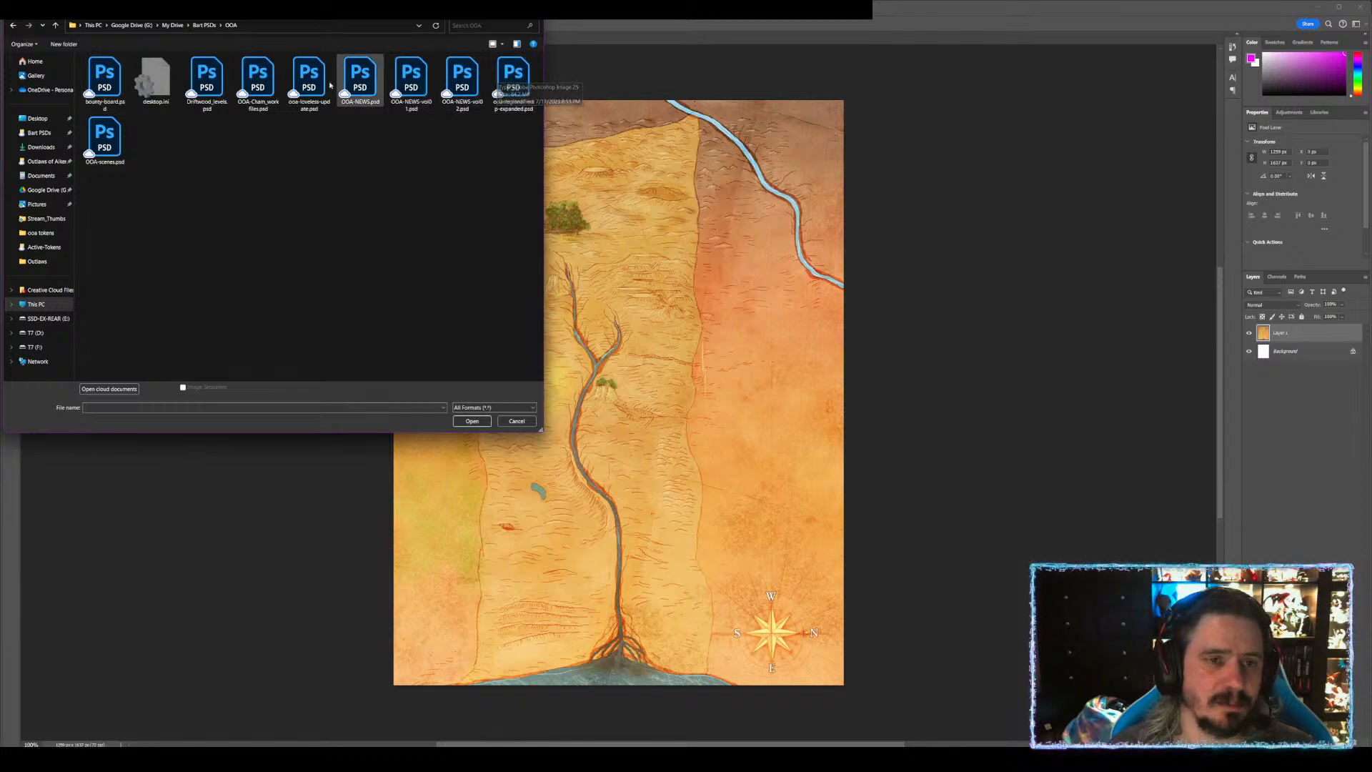
click(522, 85)
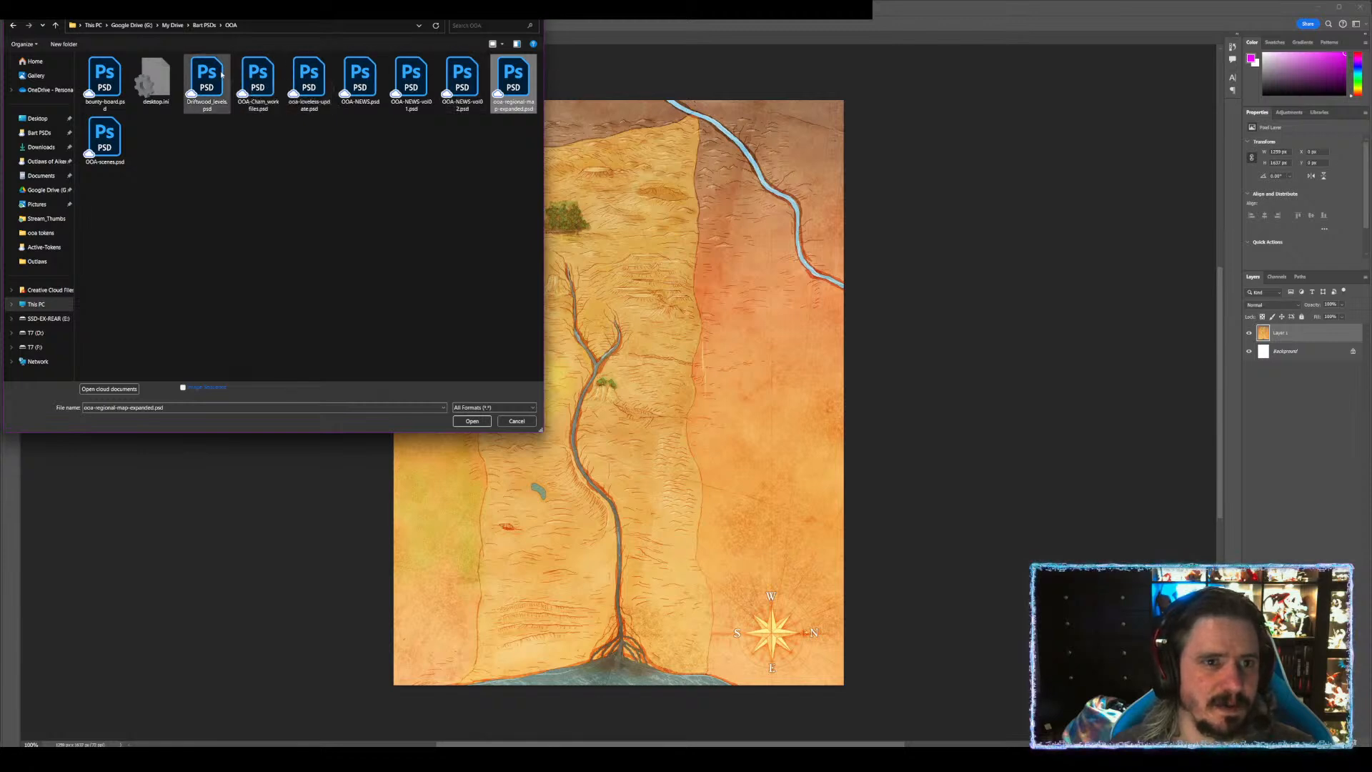
ctrl+click(103, 135)
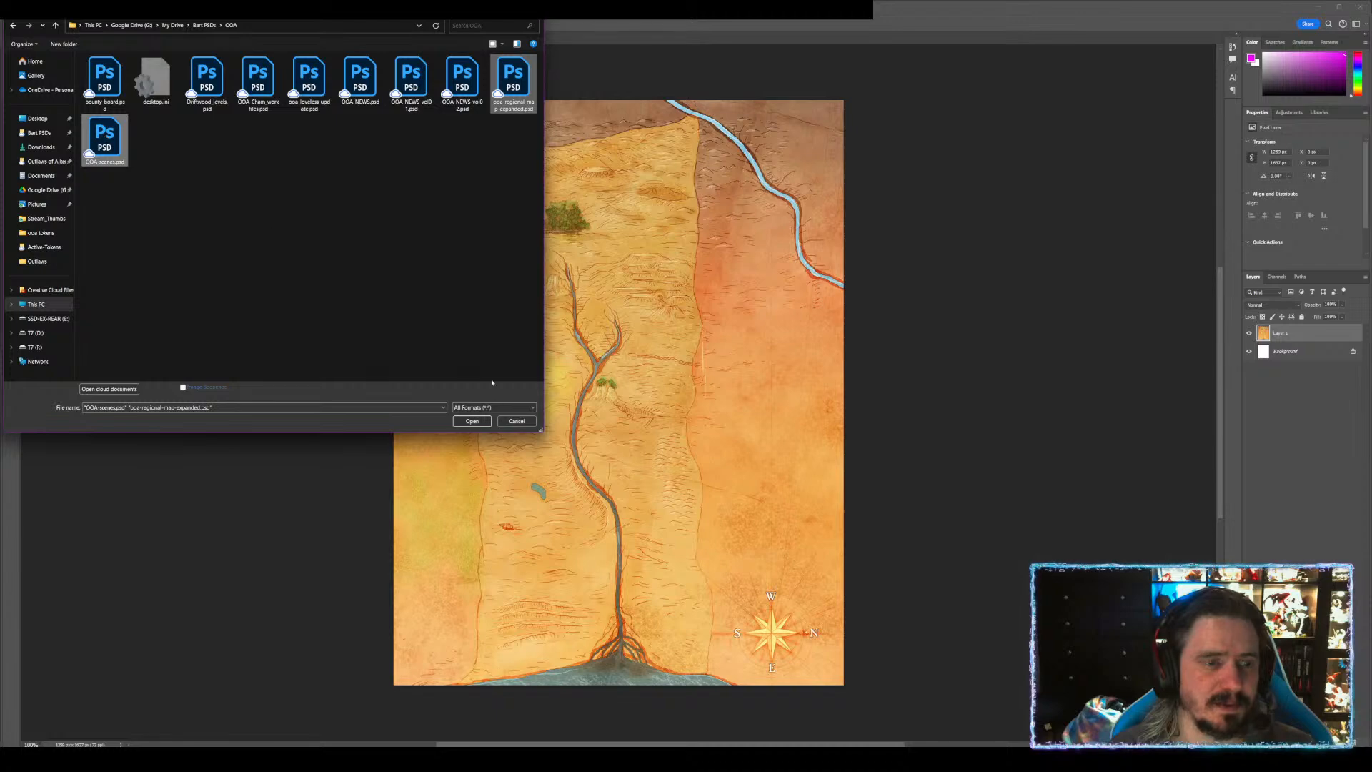
click(489, 423)
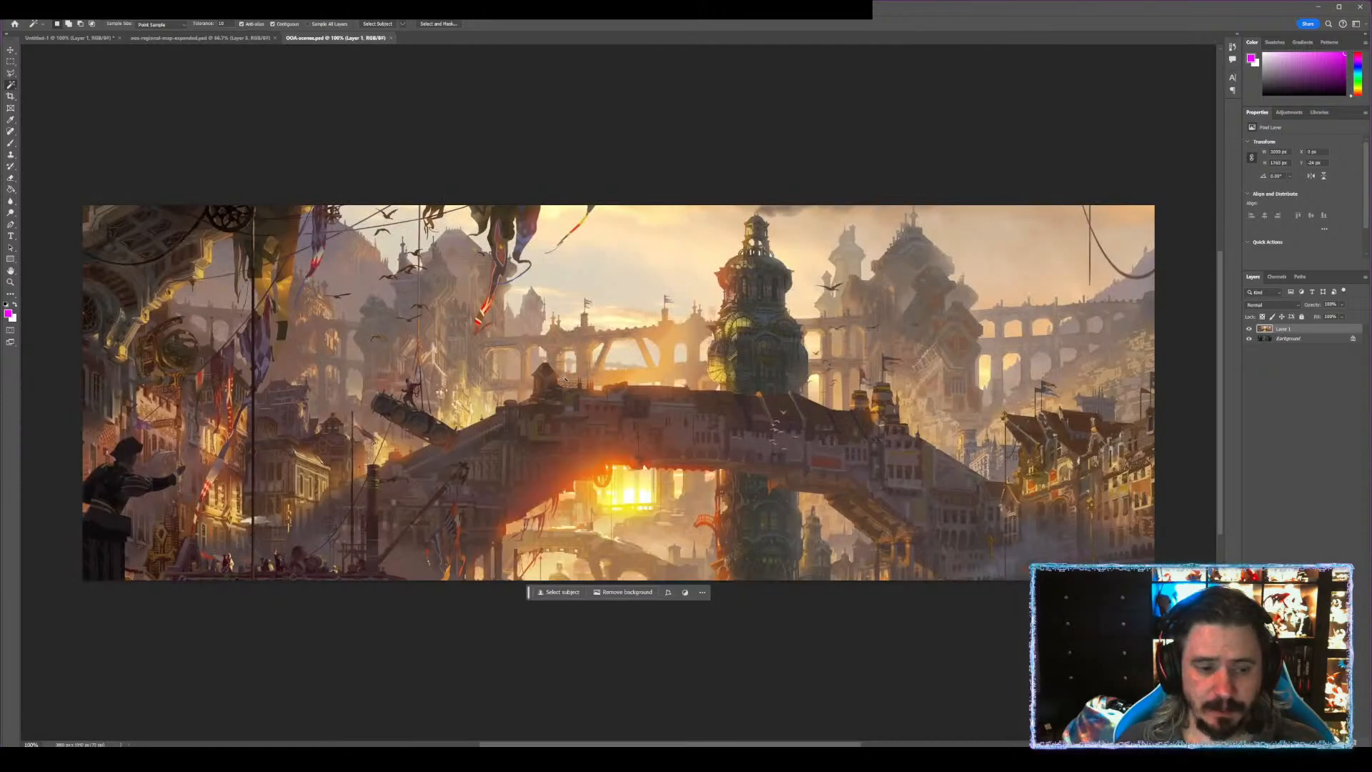
- Inspect the Mana Wastes area in ooa-regional-map-expanded.psd and select the document's entire canvas
click(179, 40)
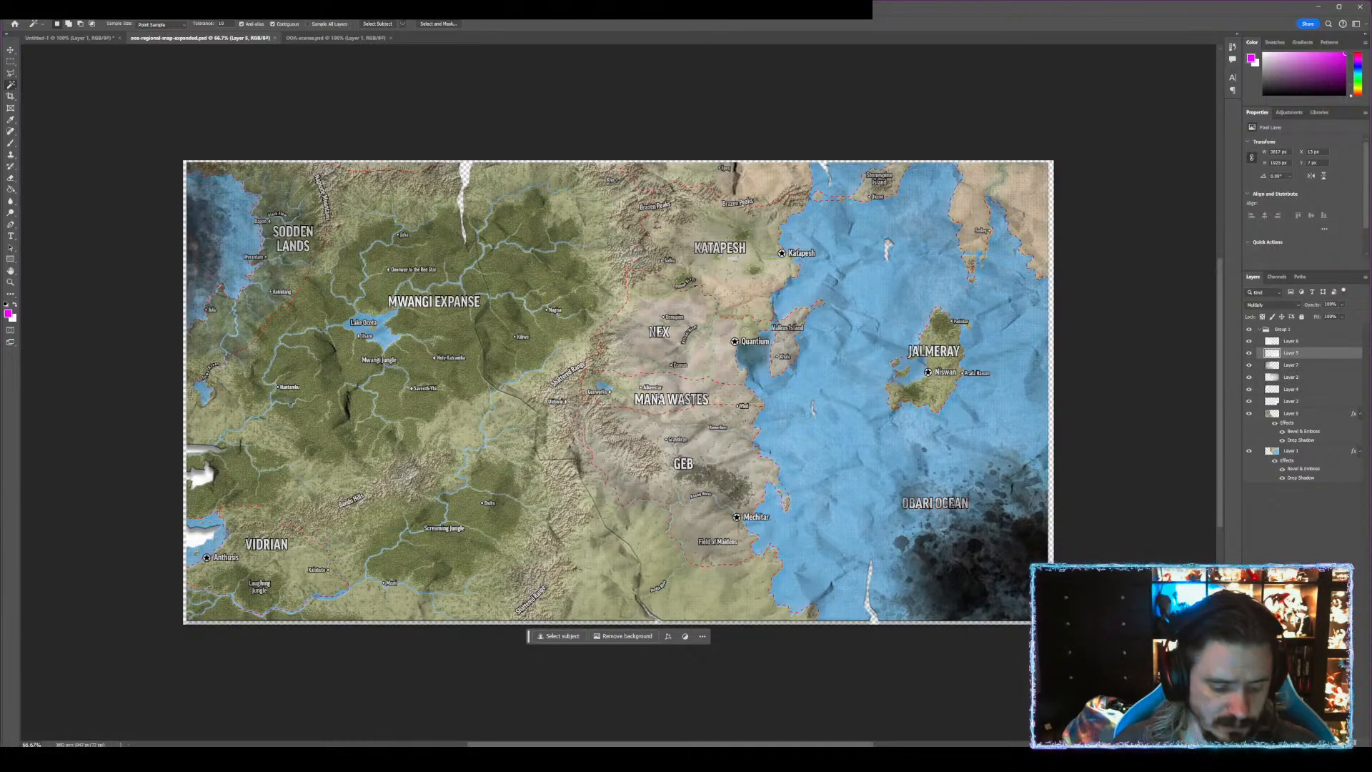
scroll(652, 399, up, 5)
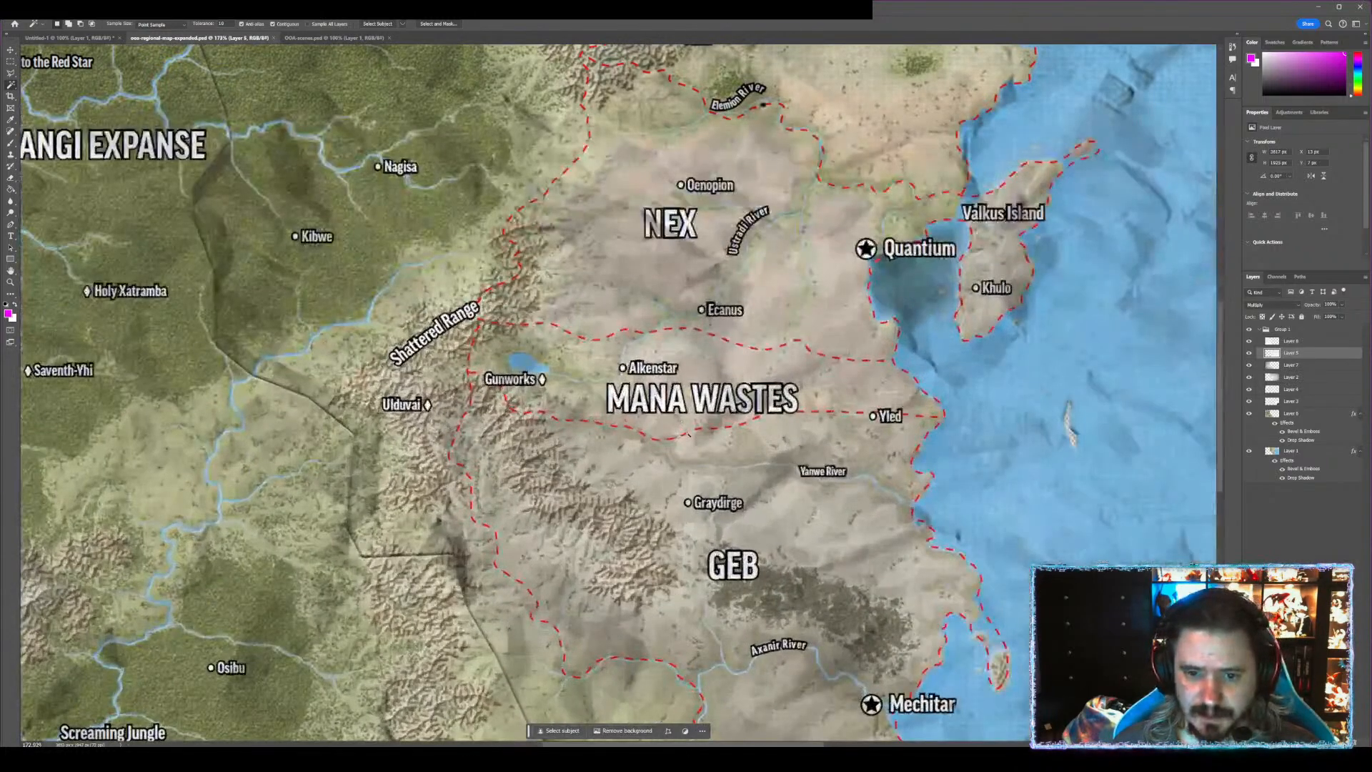
scroll(689, 427, down, 4)
scroll(688, 428, up, 3)
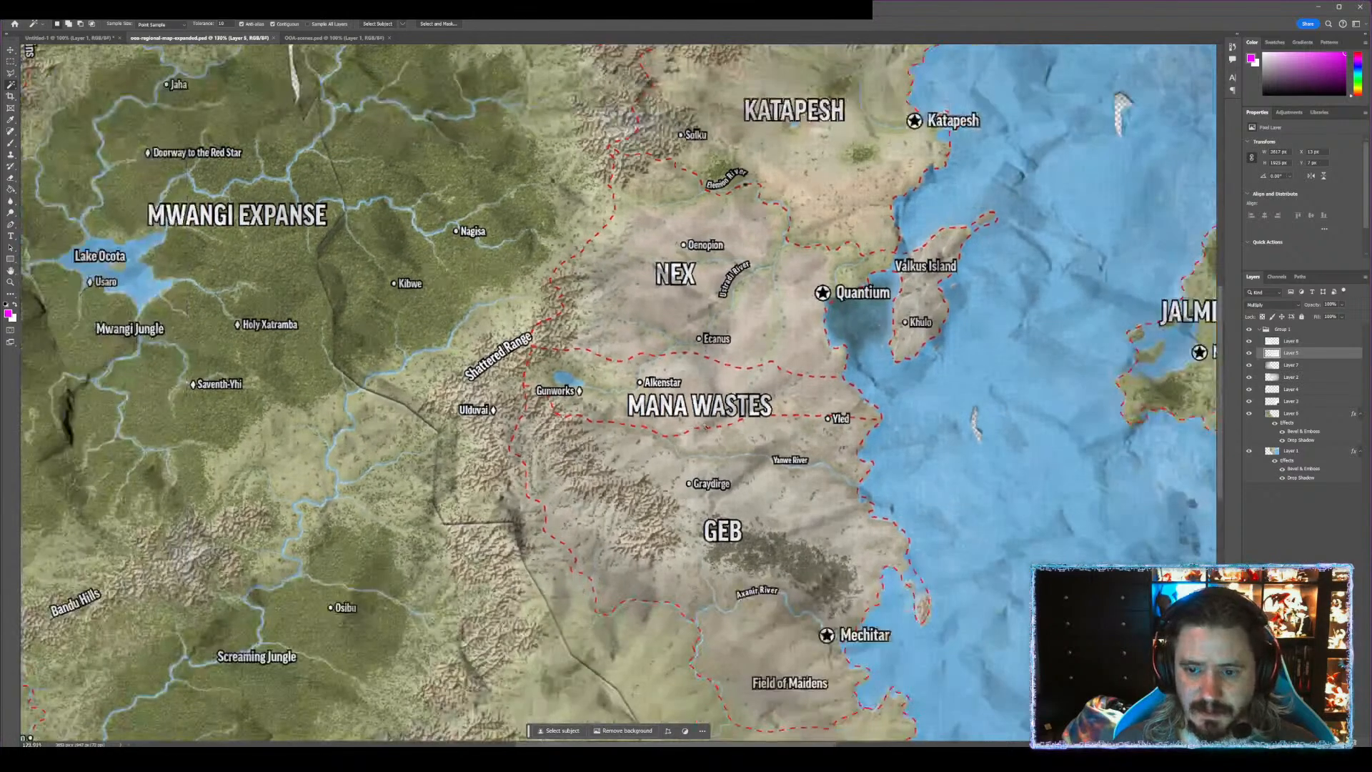
scroll(715, 443, down, 3)
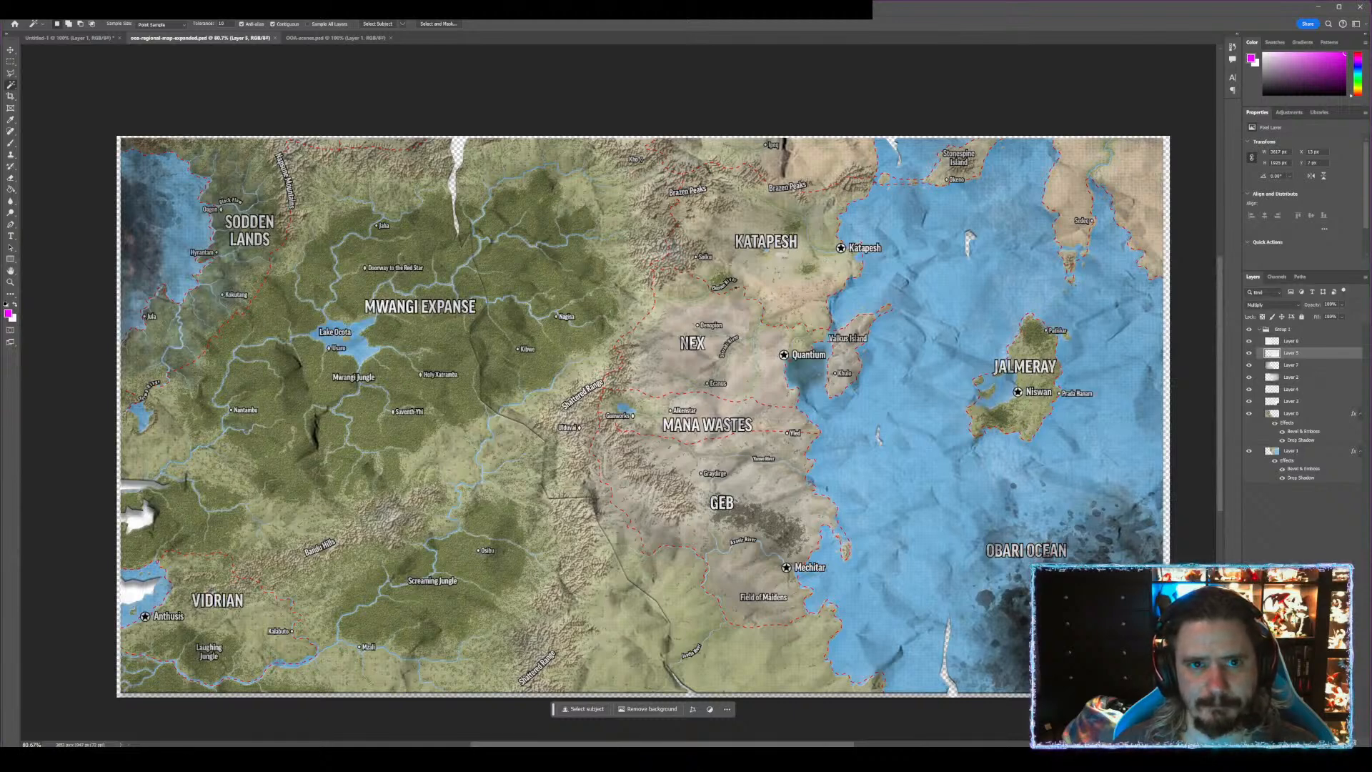
key(ctrl+a)
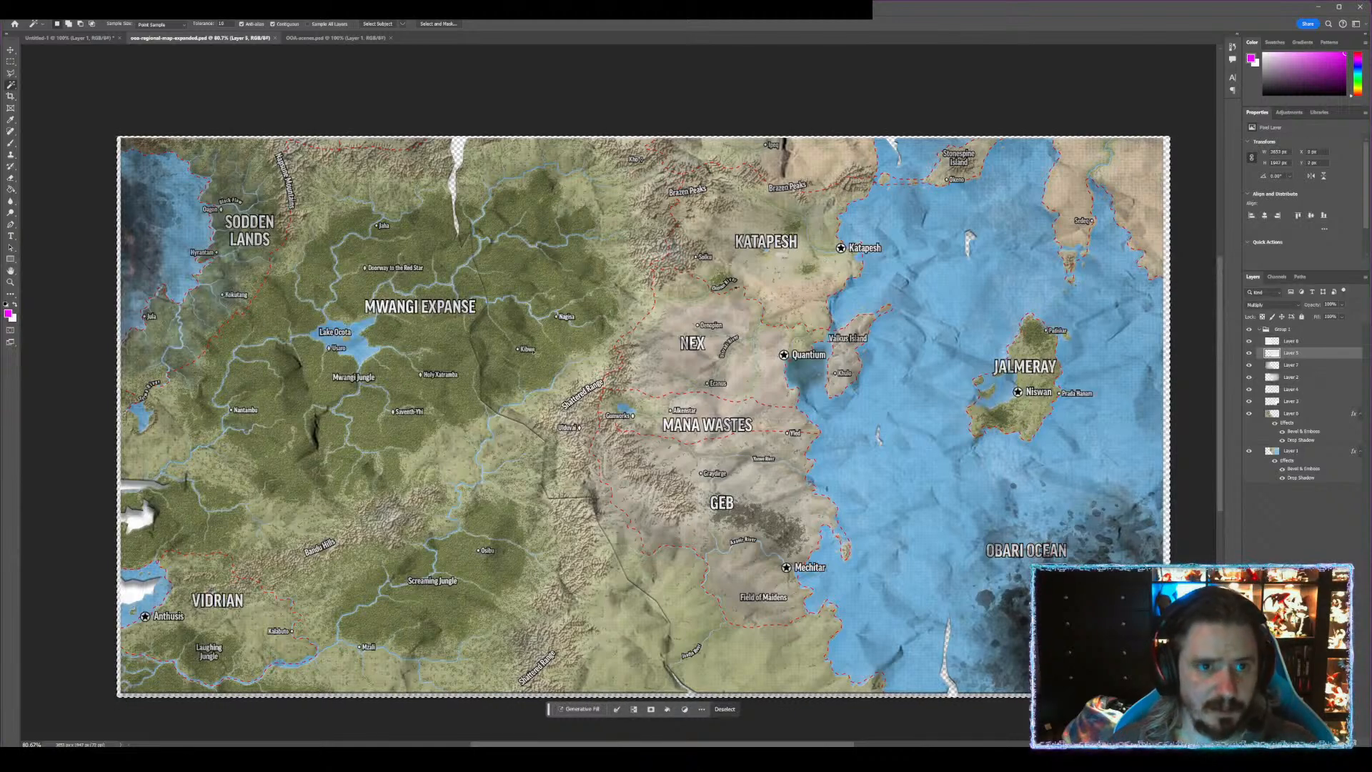
- Try to paste the copied crumpled-paper layer into OOA-scenes.psd and scale it to about half its size
click(326, 37)
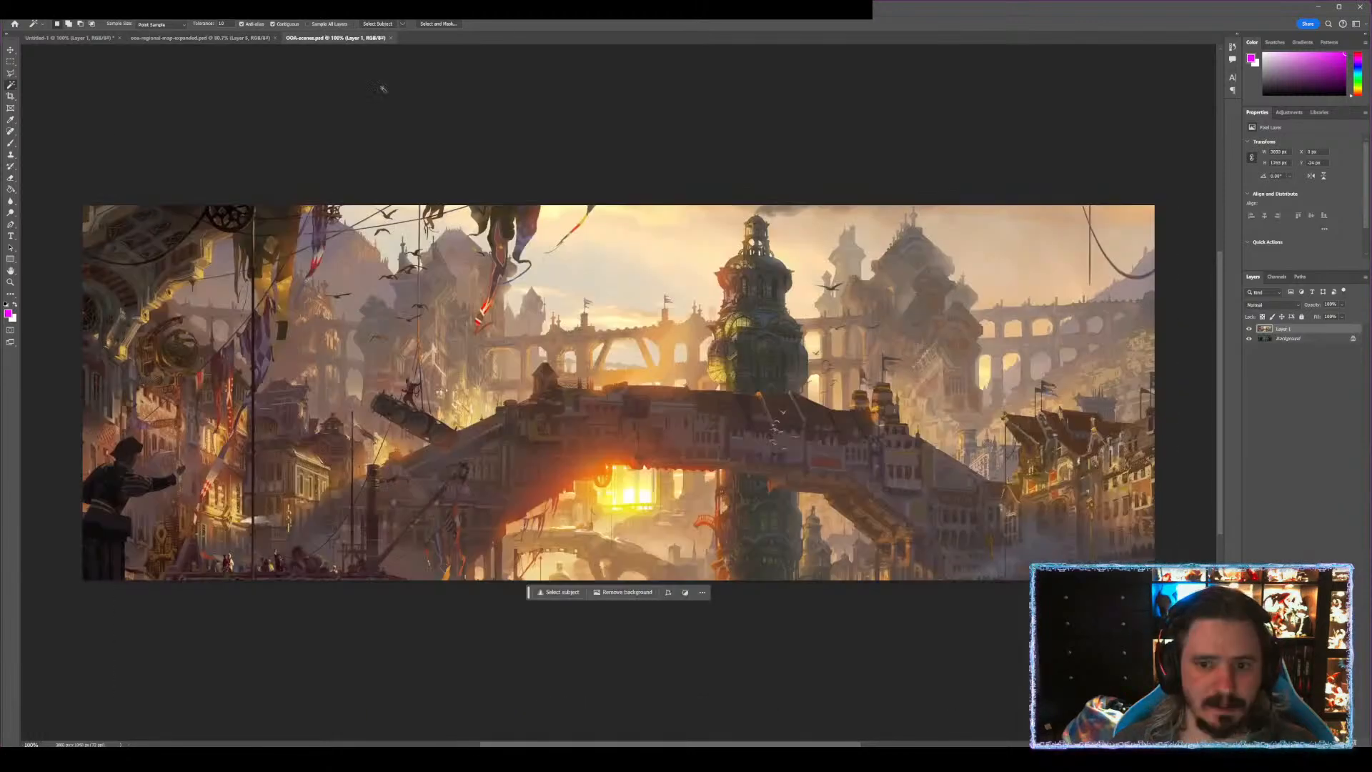
key(ctrl+v)
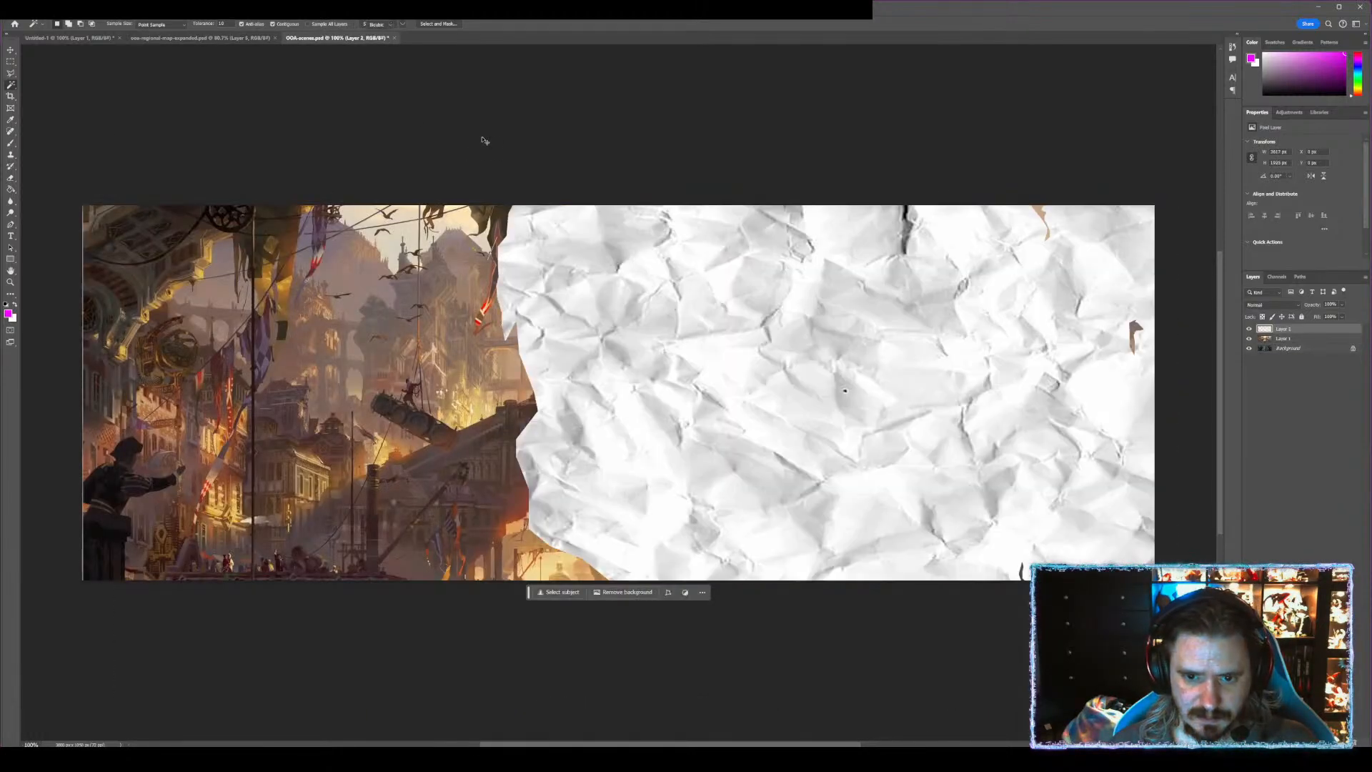
key(ctrl+t)
scroll(813, 553, down, 5)
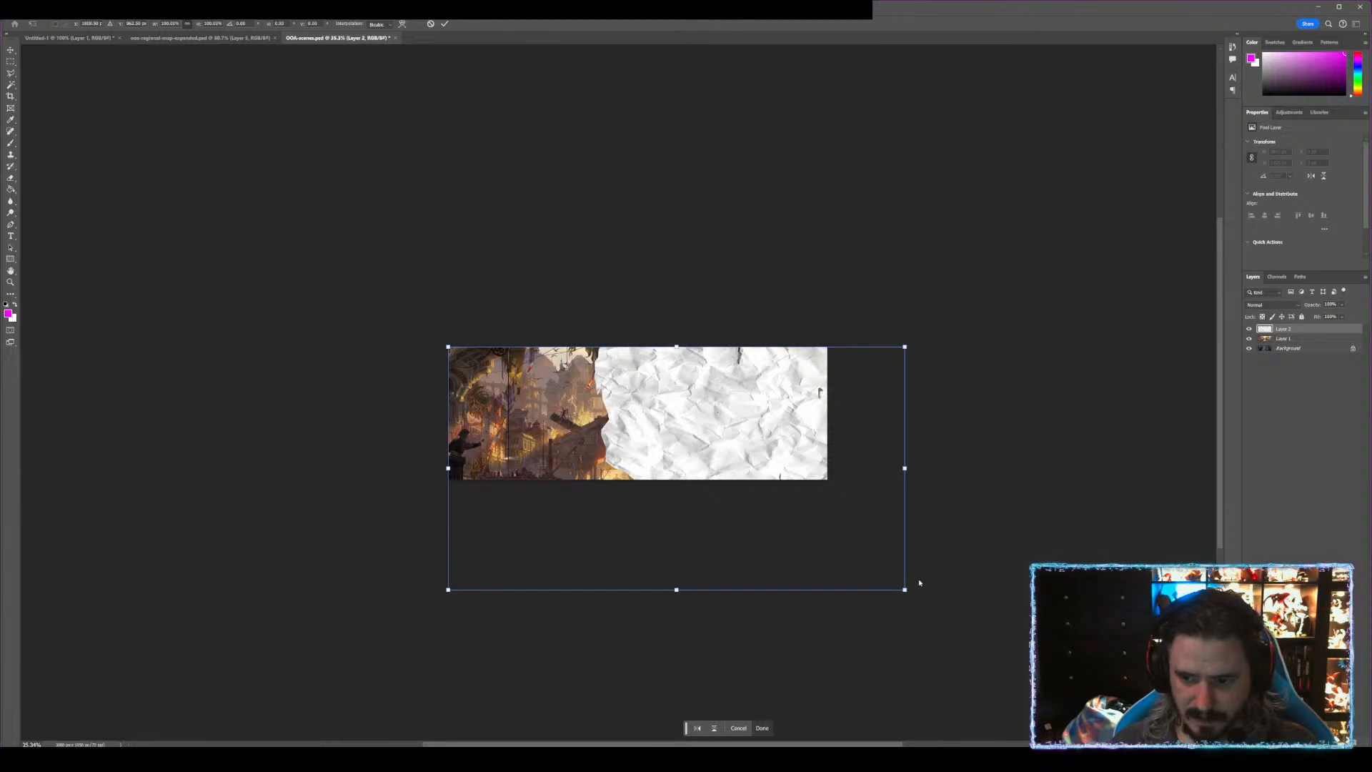
mouse_move(904, 589)
mouse_down()
mouse_move(704, 500)
mouse_move(636, 493)
mouse_move(677, 509)
mouse_up()
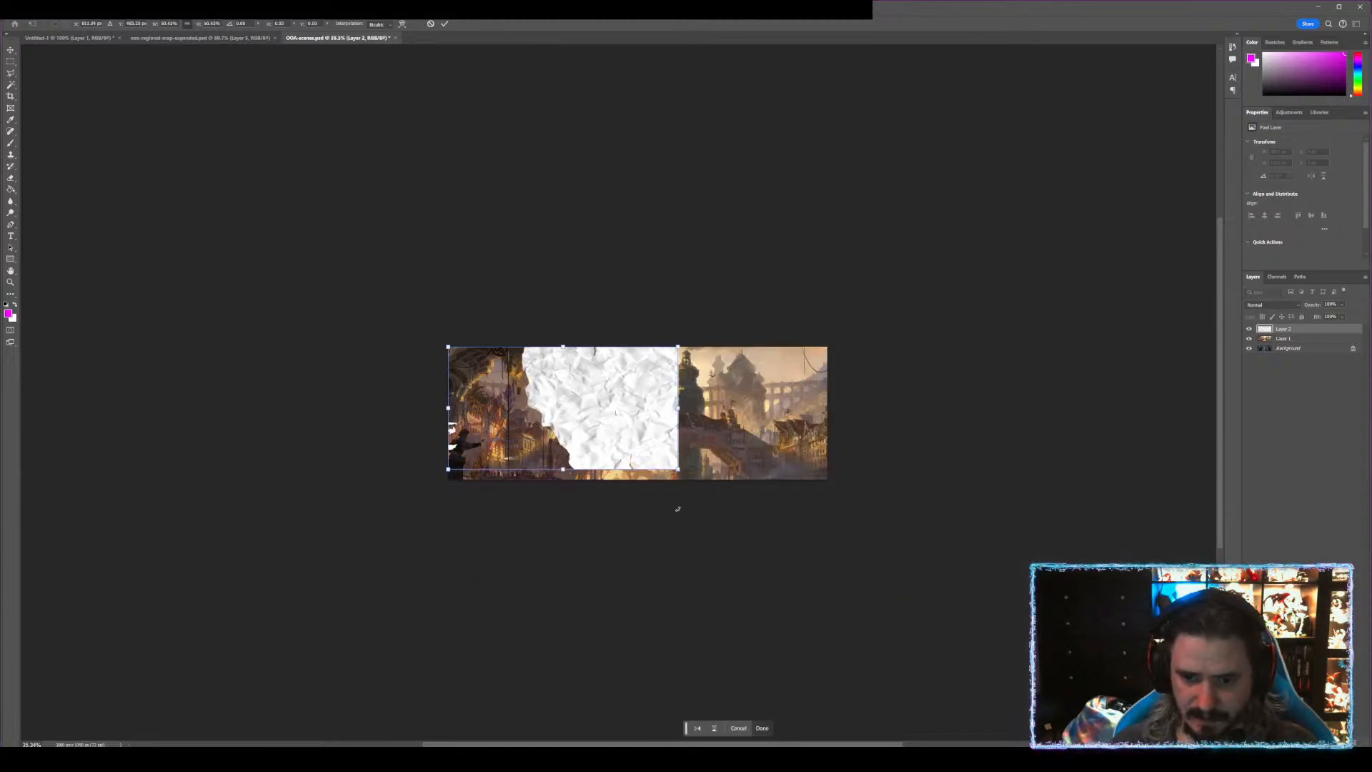
key(Return)
key(w)
key(ctrl+z)
key(ctrl+z)
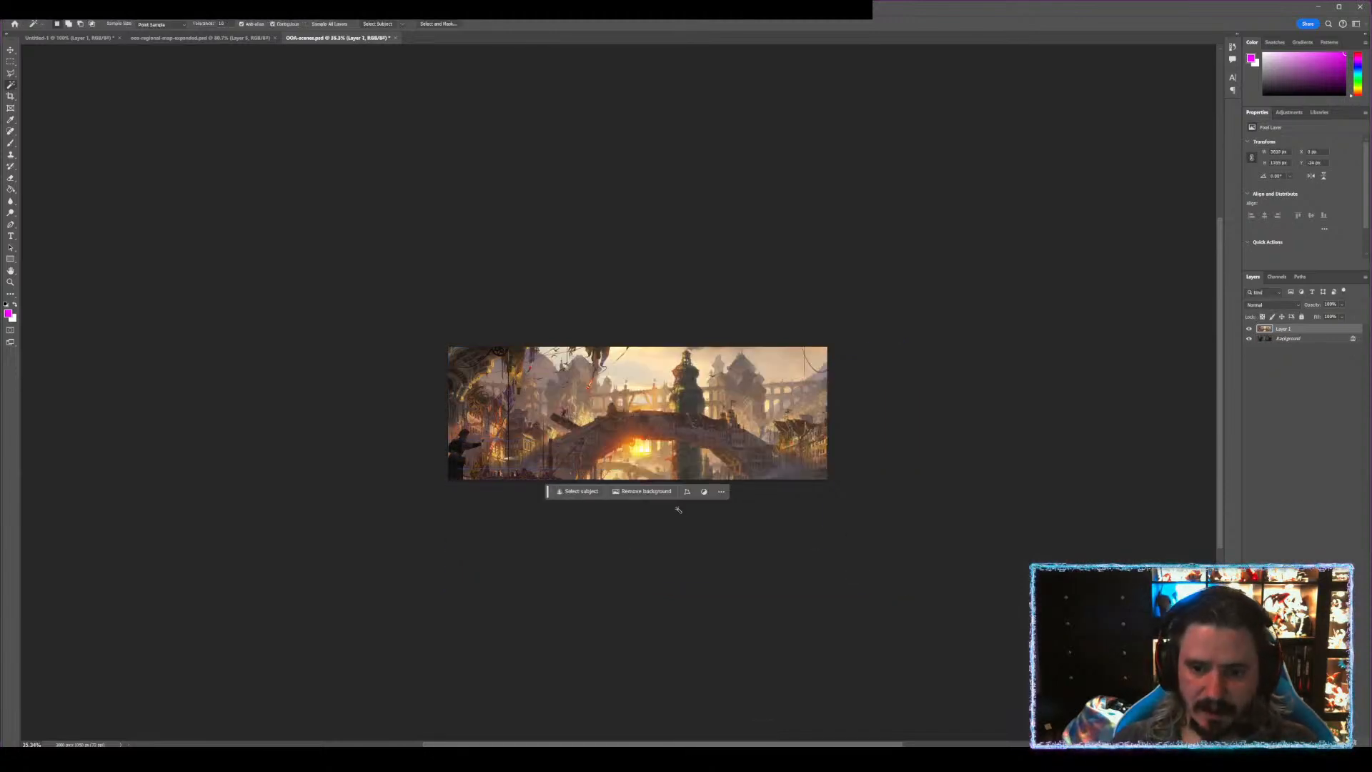
- Duplicate Group 1 in the regional map document, merge the copy into a single layer and hide the original group
click(168, 40)
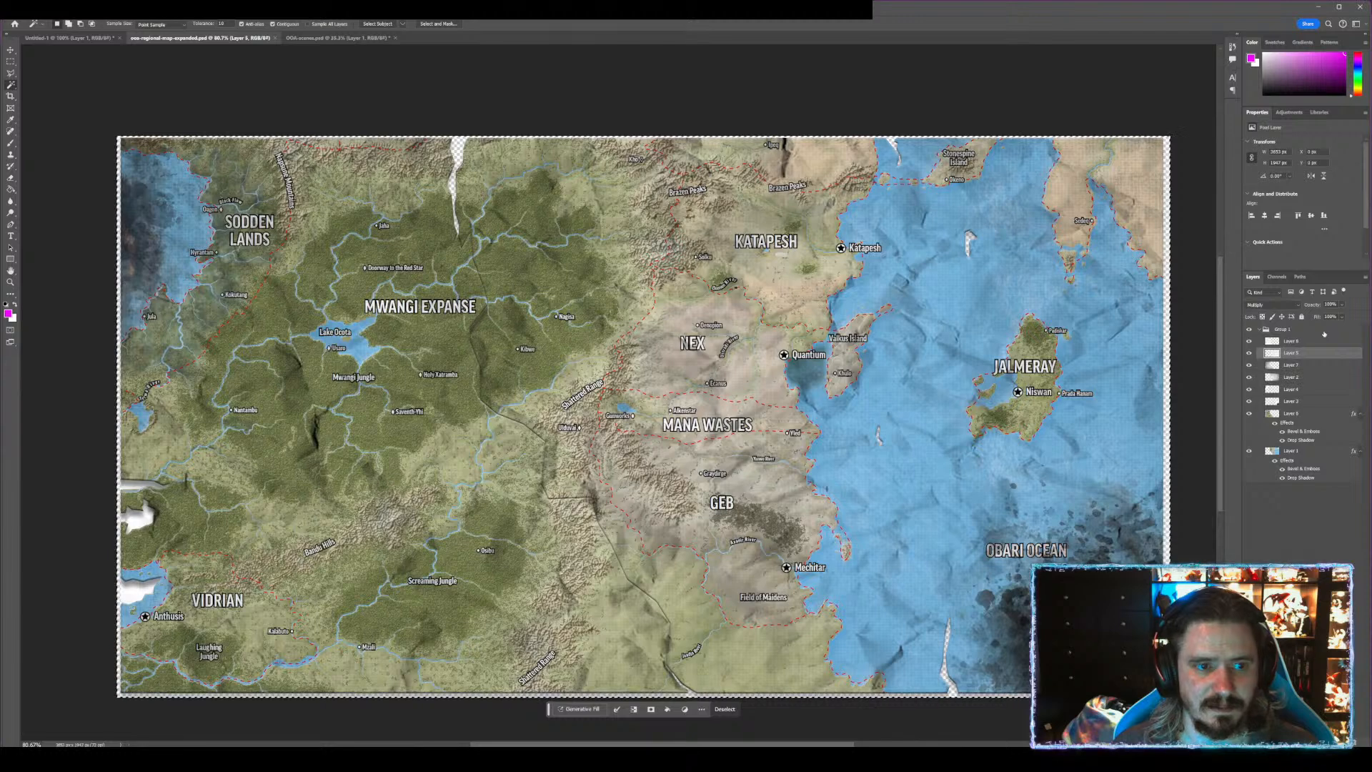
click(1279, 329)
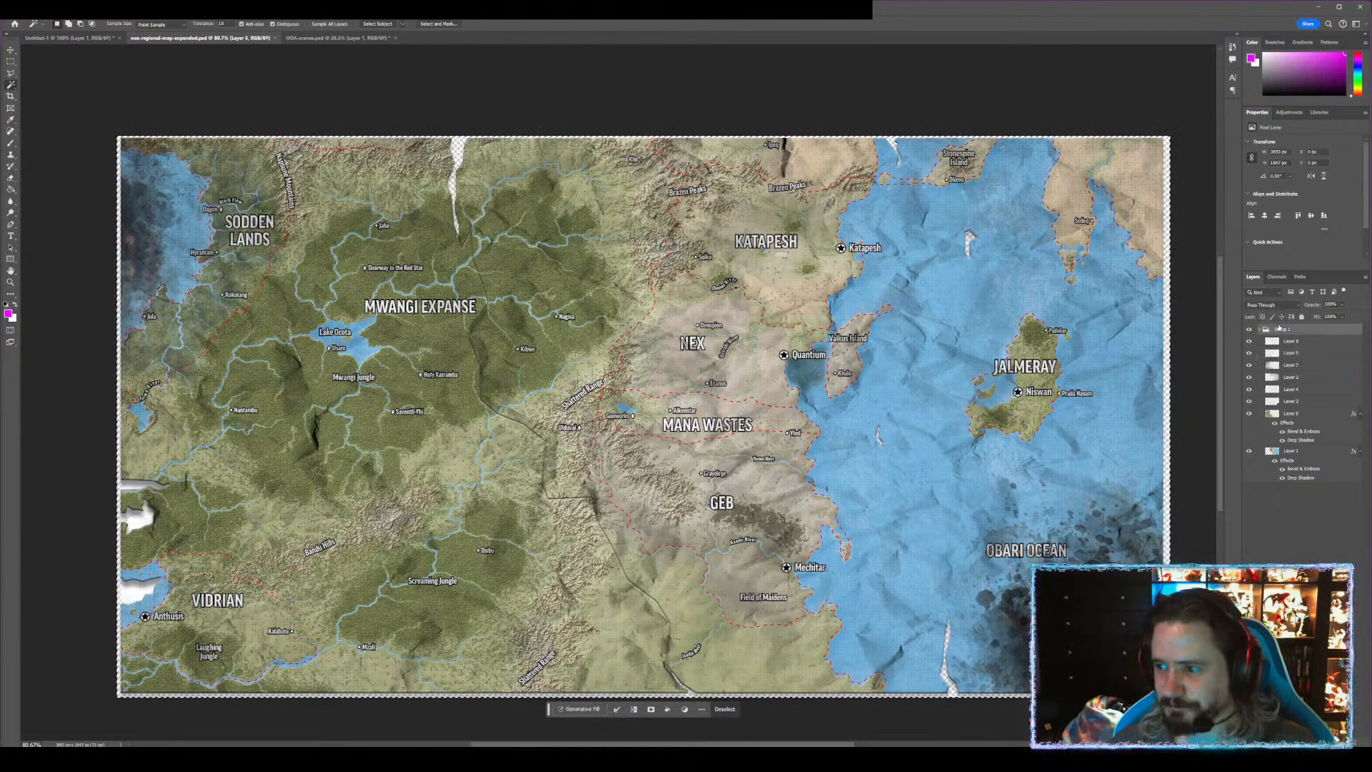
click(1248, 330)
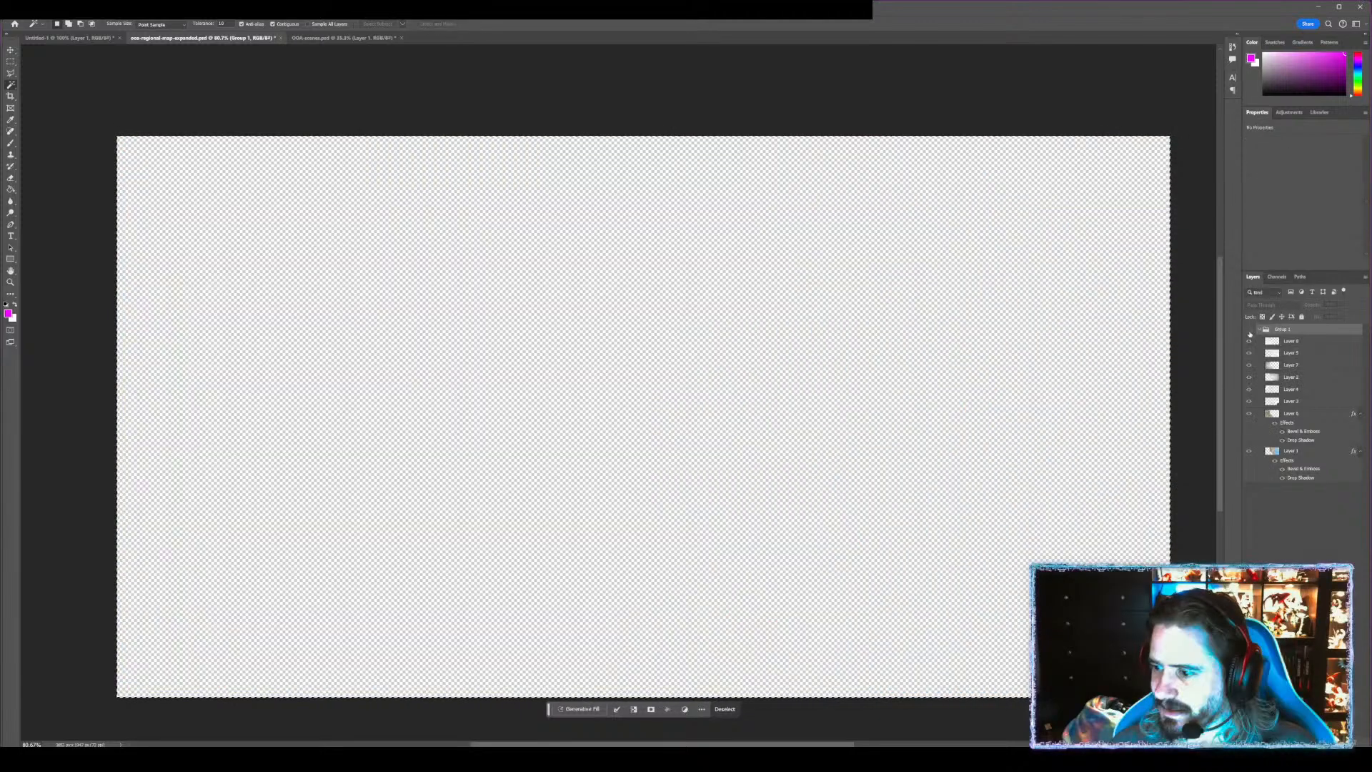
click(1248, 330)
key(ctrl+j)
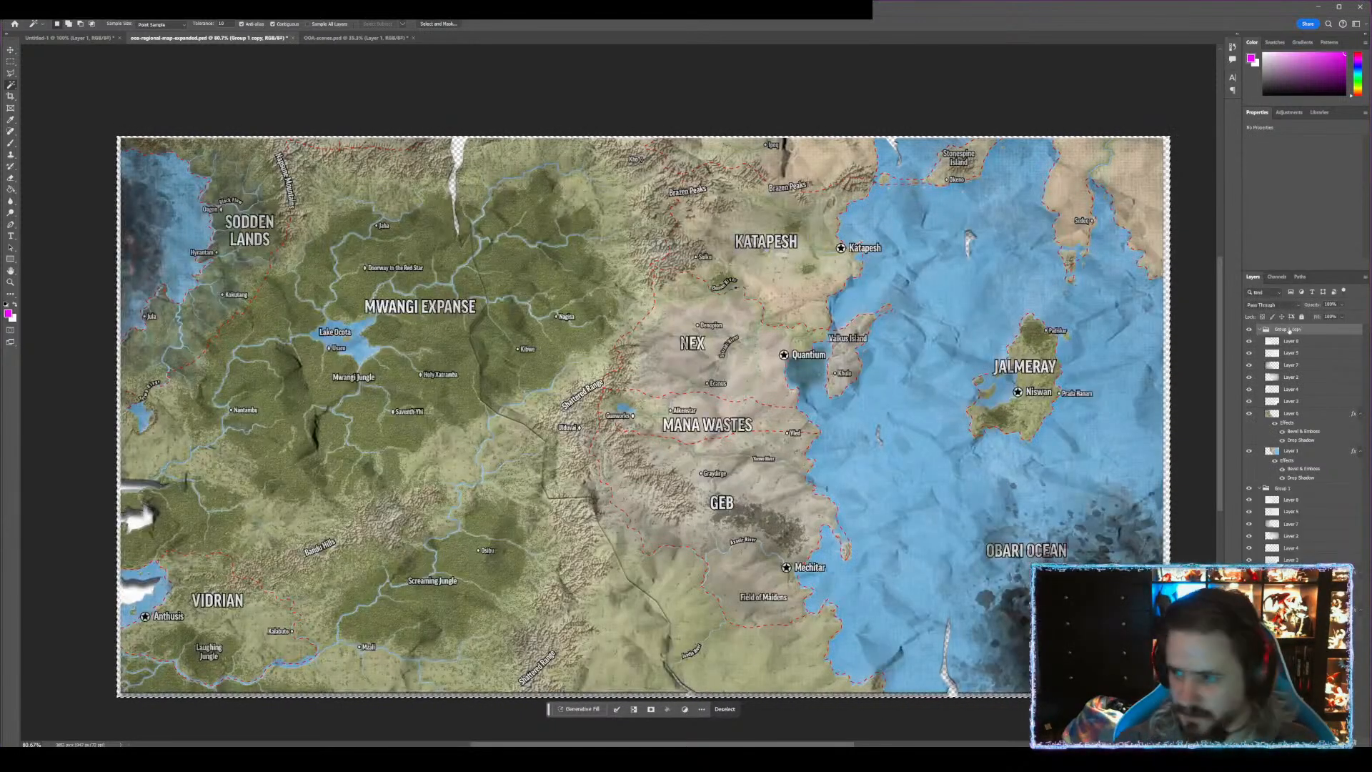
key(ctrl+e)
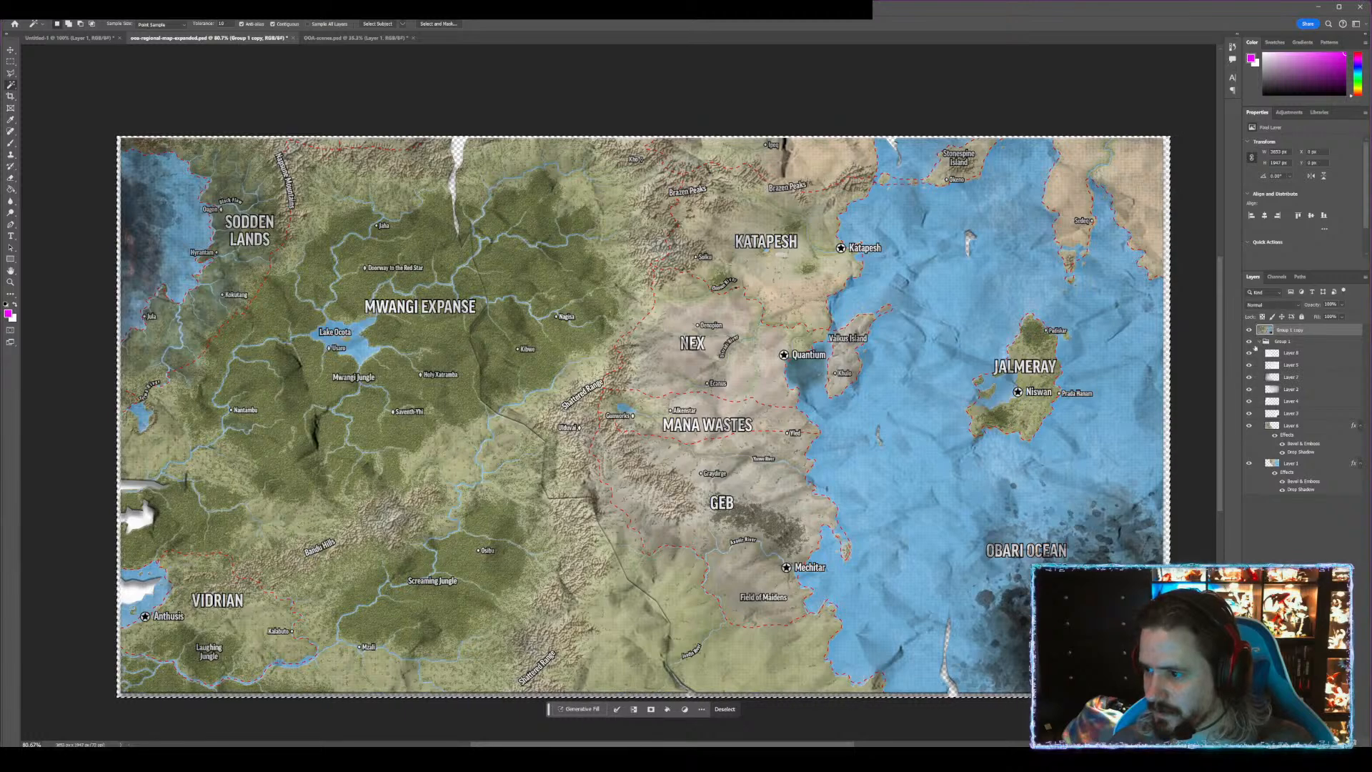
click(1249, 341)
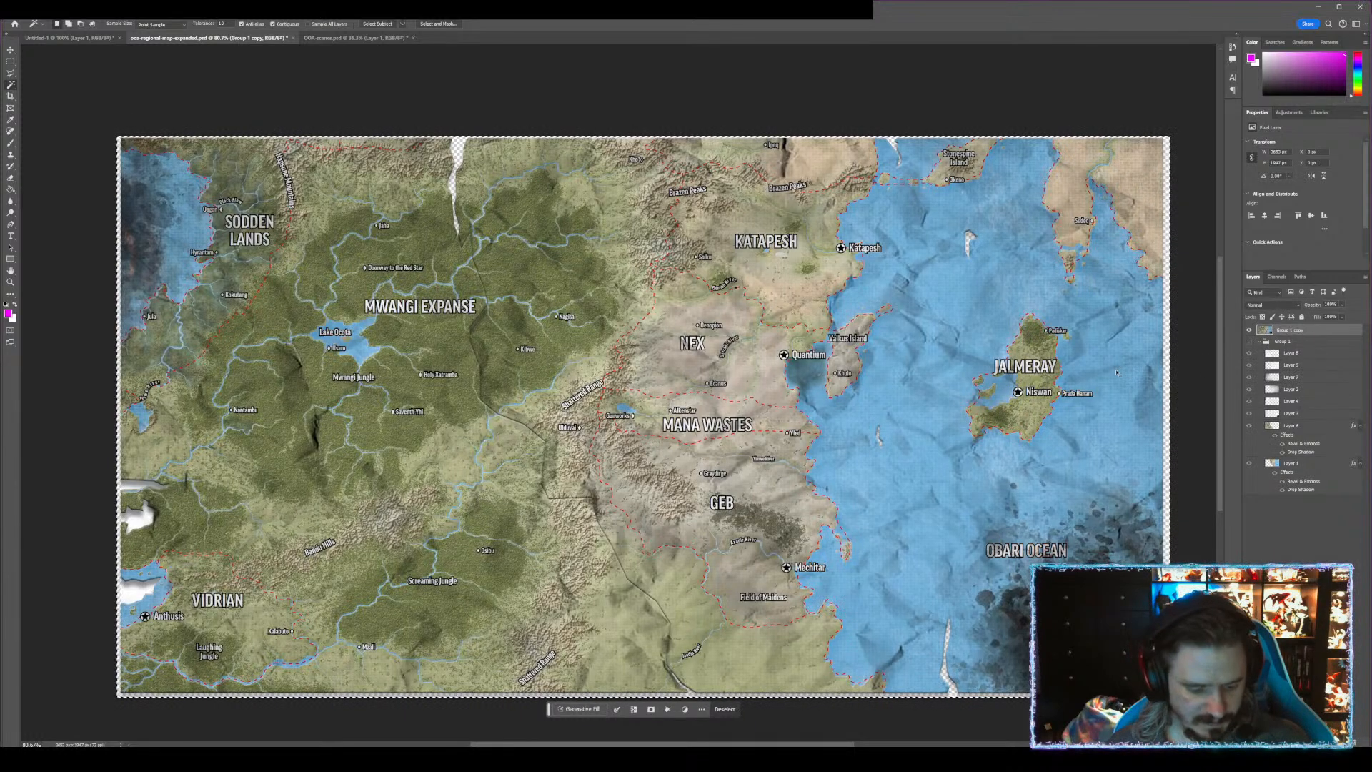
- Paste the merged regional map into OOA-scenes.psd and position it so Mana Wastes, Jalmeray and the Obari Ocean label fit the canvas
click(335, 37)
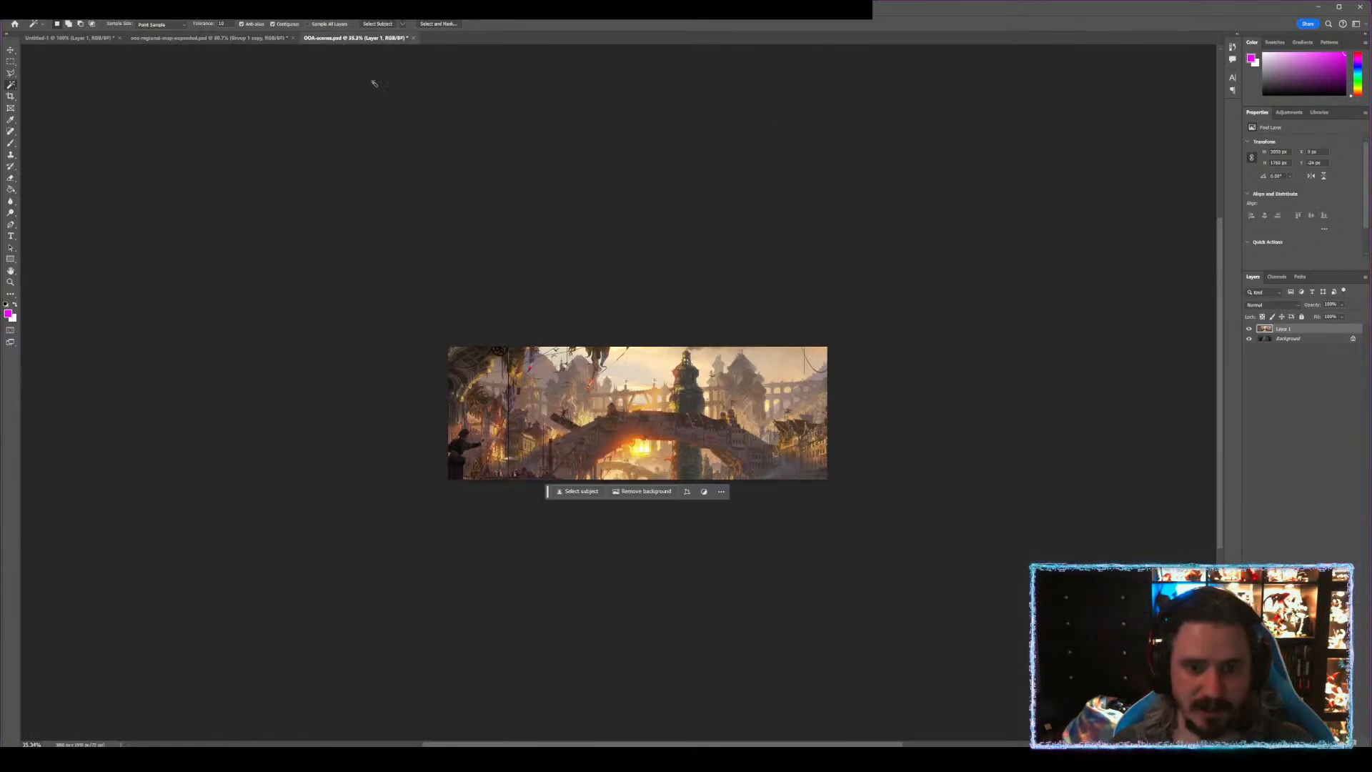
key(ctrl+v)
key(ctrl+t)
drag(864, 546, 810, 491)
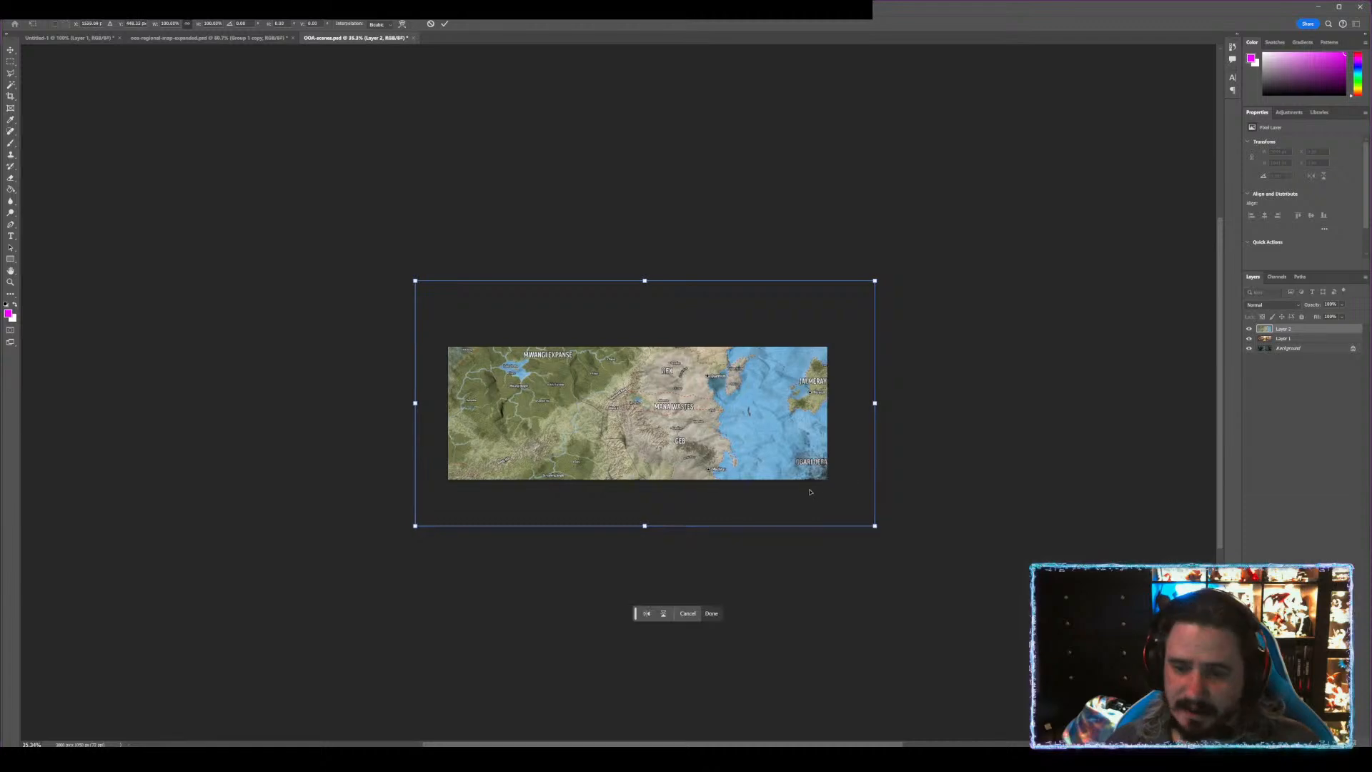
scroll(767, 469, up, 5)
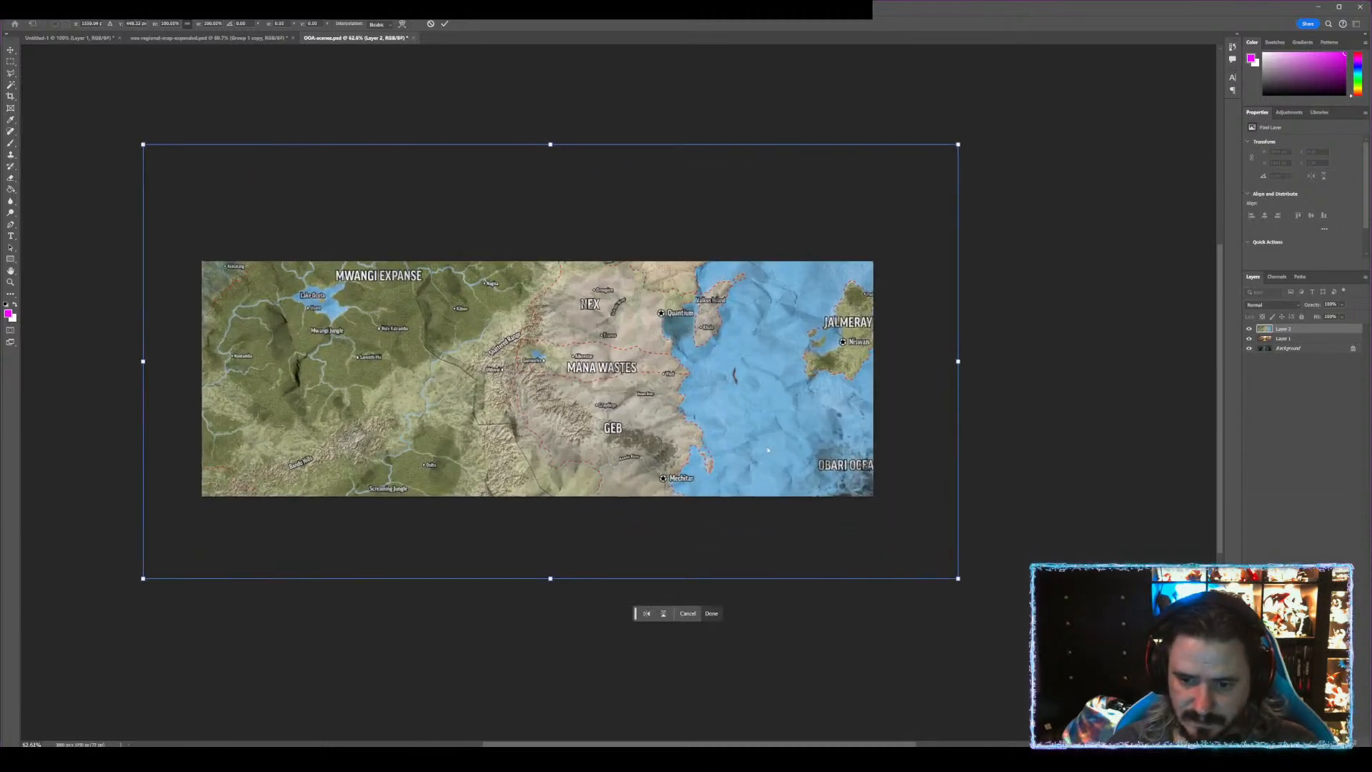
mouse_move(766, 440)
mouse_down()
mouse_move(761, 503)
mouse_move(762, 457)
mouse_move(766, 487)
mouse_move(745, 446)
mouse_up()
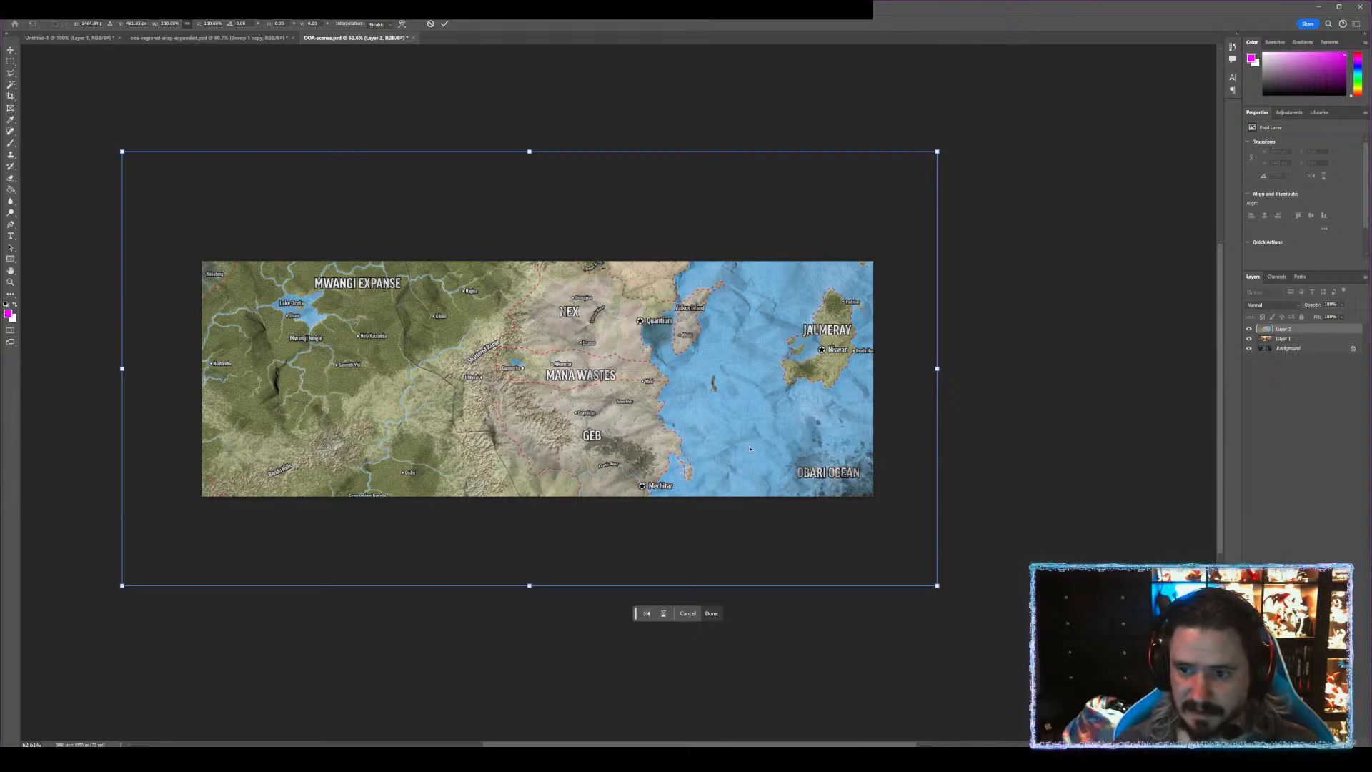
key(w)
- Export the regional map scene for the web under the file name ooa-travel-scene-map
scroll(787, 418, up, 3)
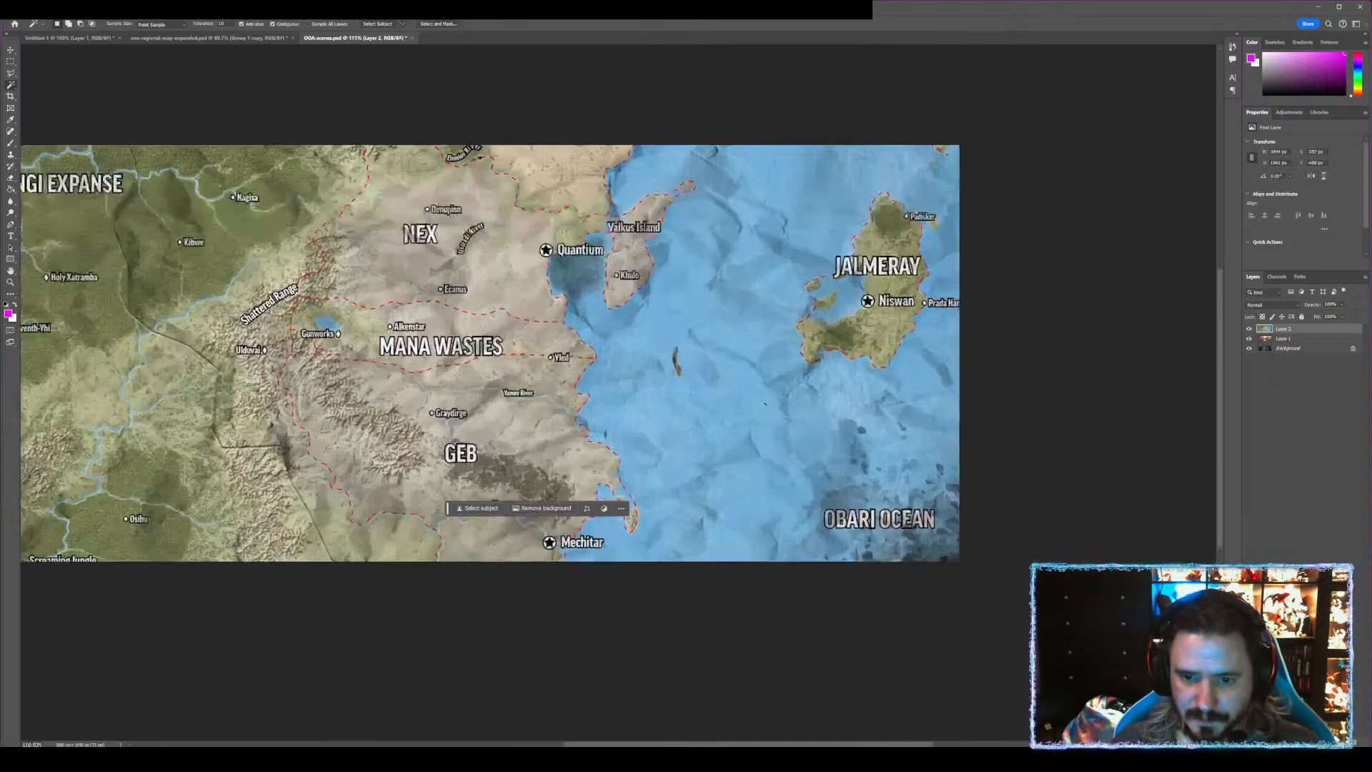
scroll(786, 418, down, 5)
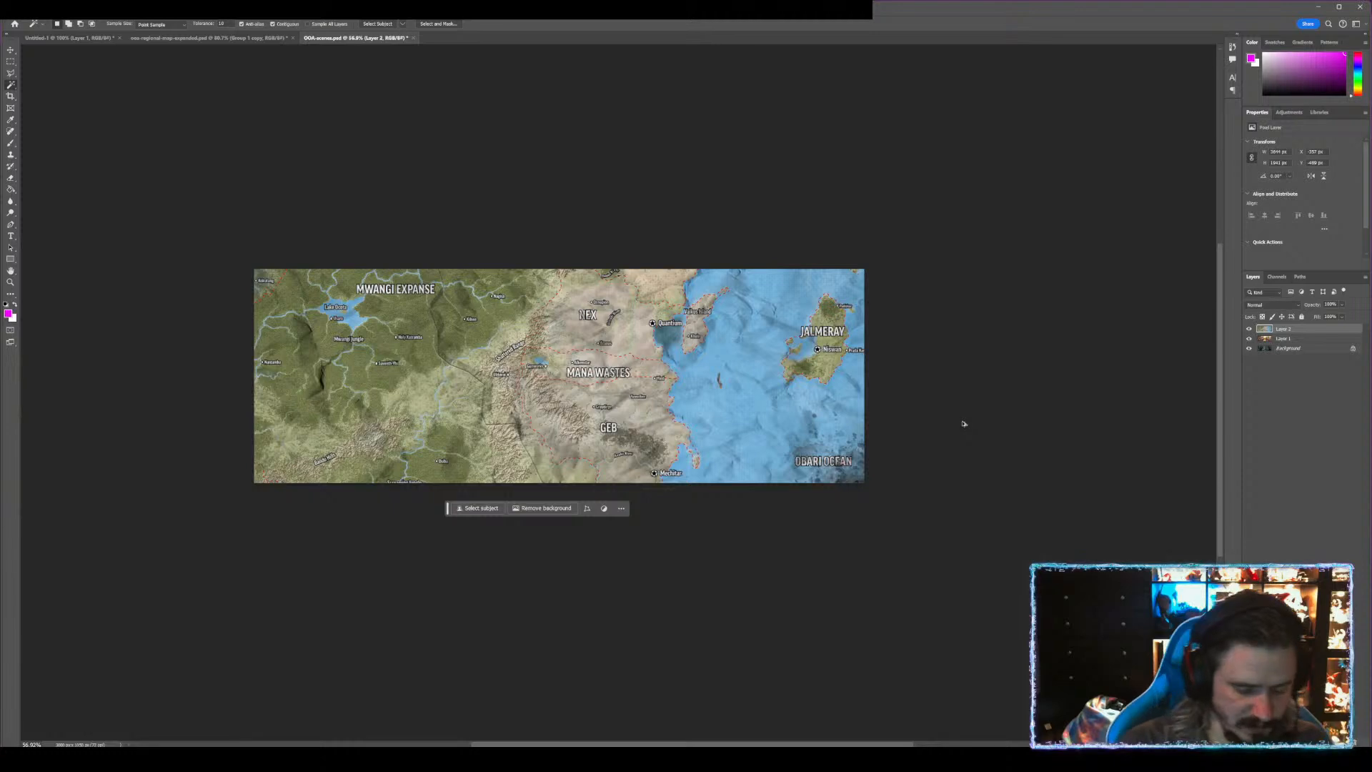
key(ctrl+alt+shift+s)
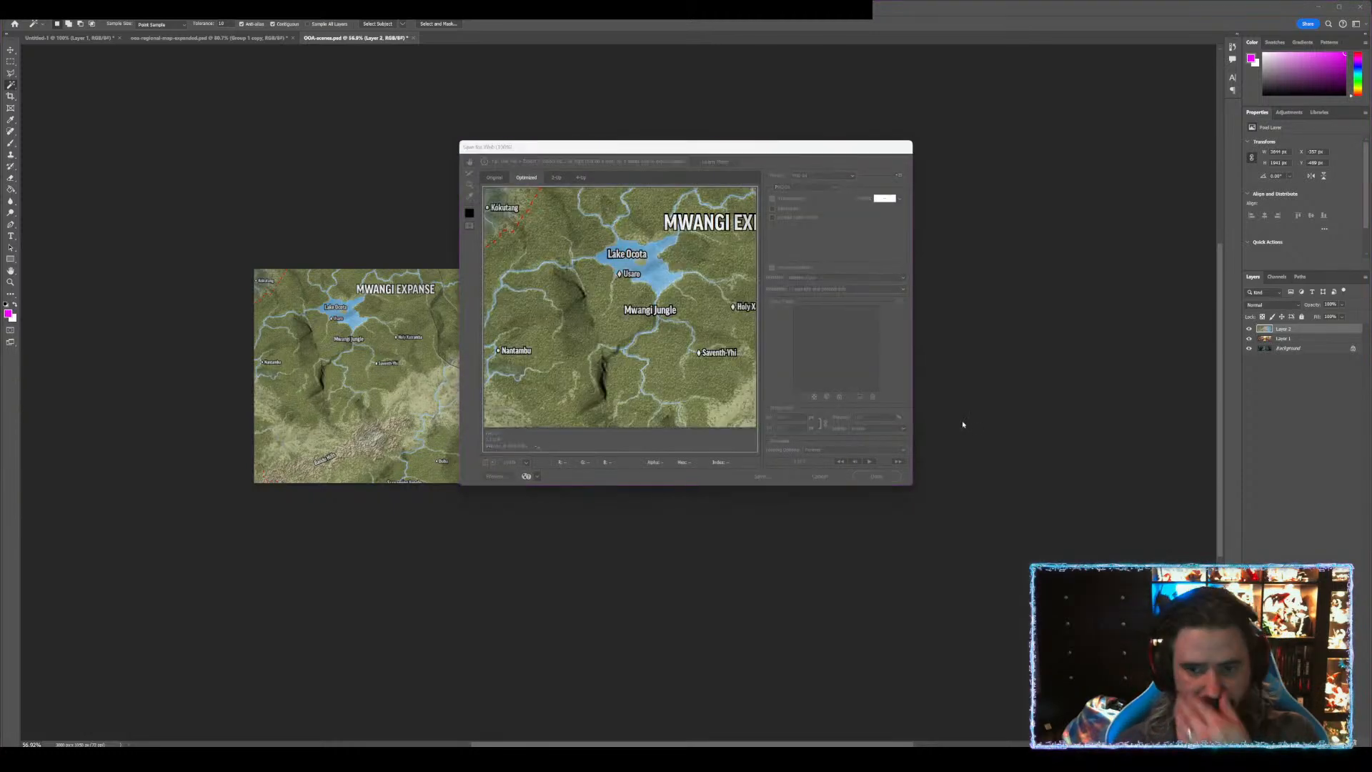
key(Return)
text(ooa-hi)
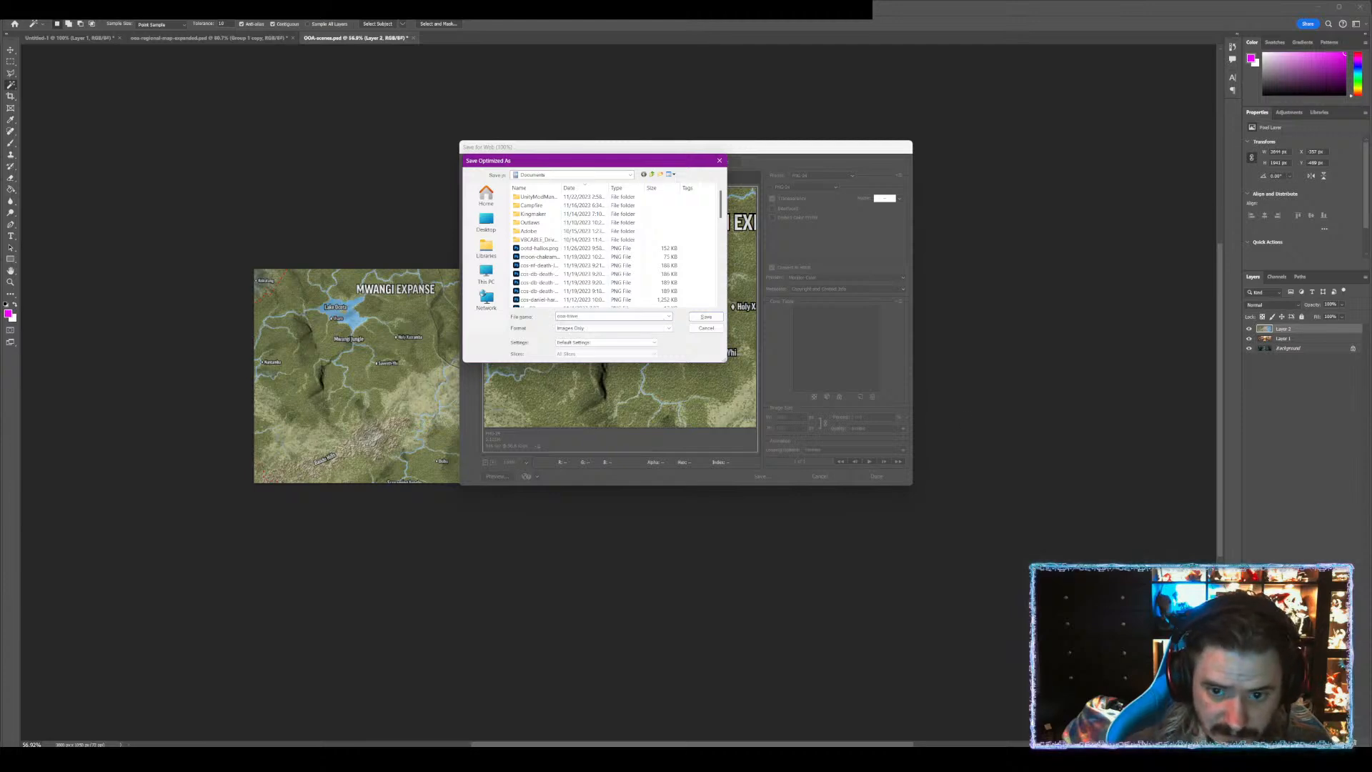
text(avel-)
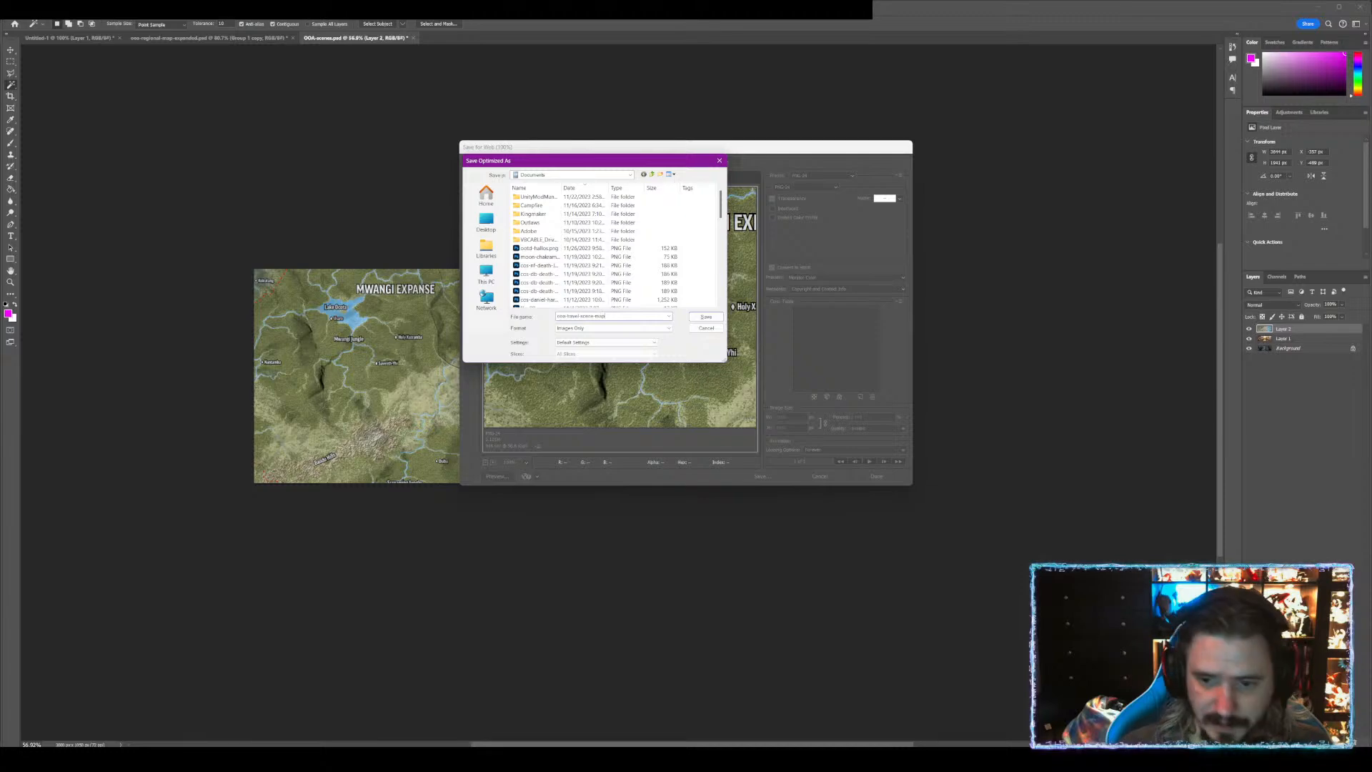
text(scene-map)
key(Return)
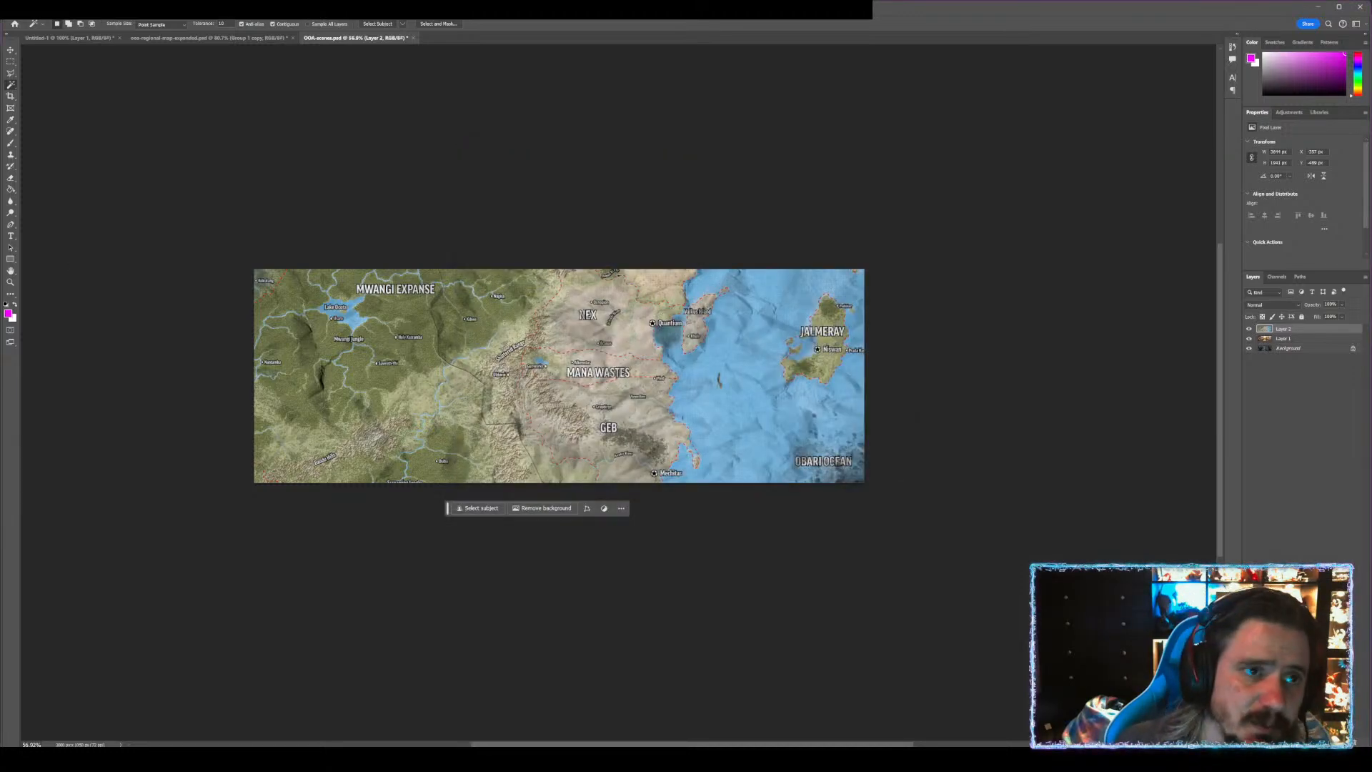
- Browse the parent folder of OOA for the table artwork document, trying the file name "table"
click(22, 8)
click(34, 27)
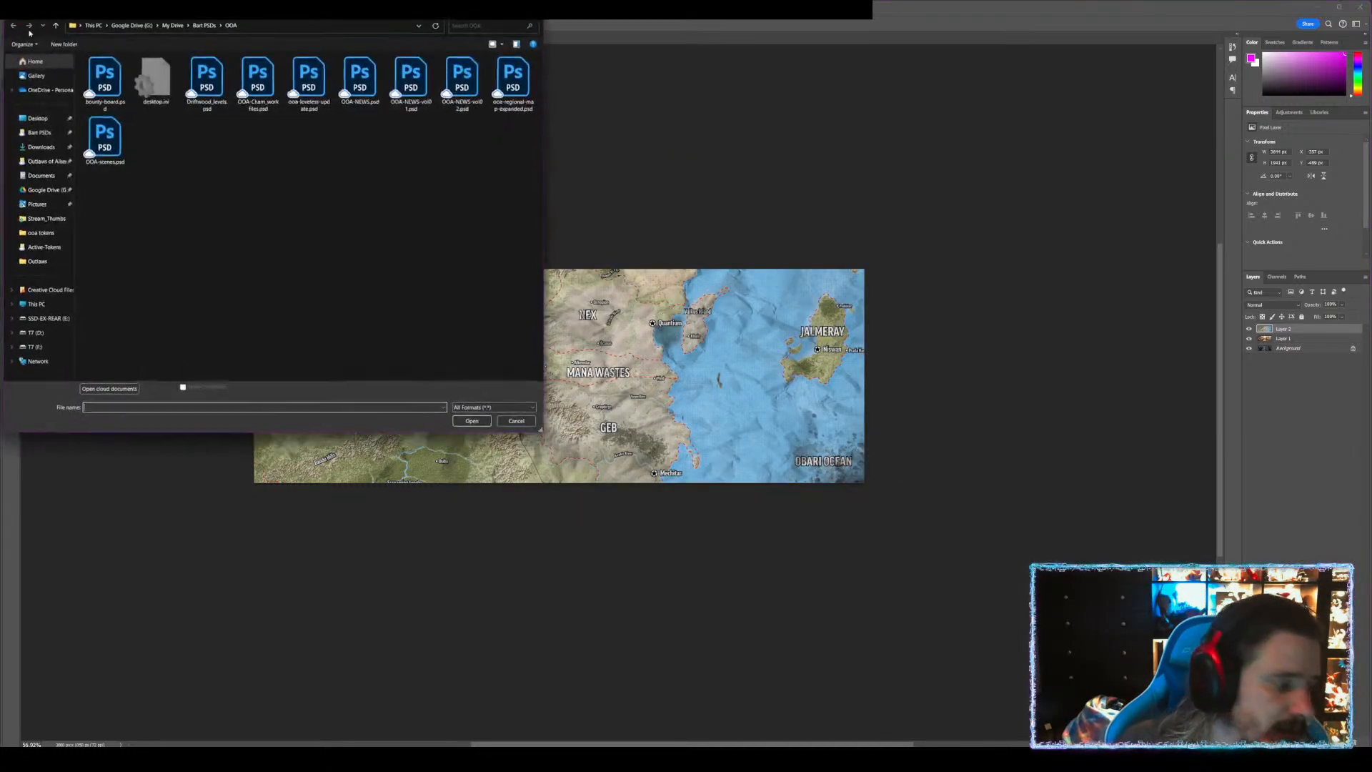
click(204, 25)
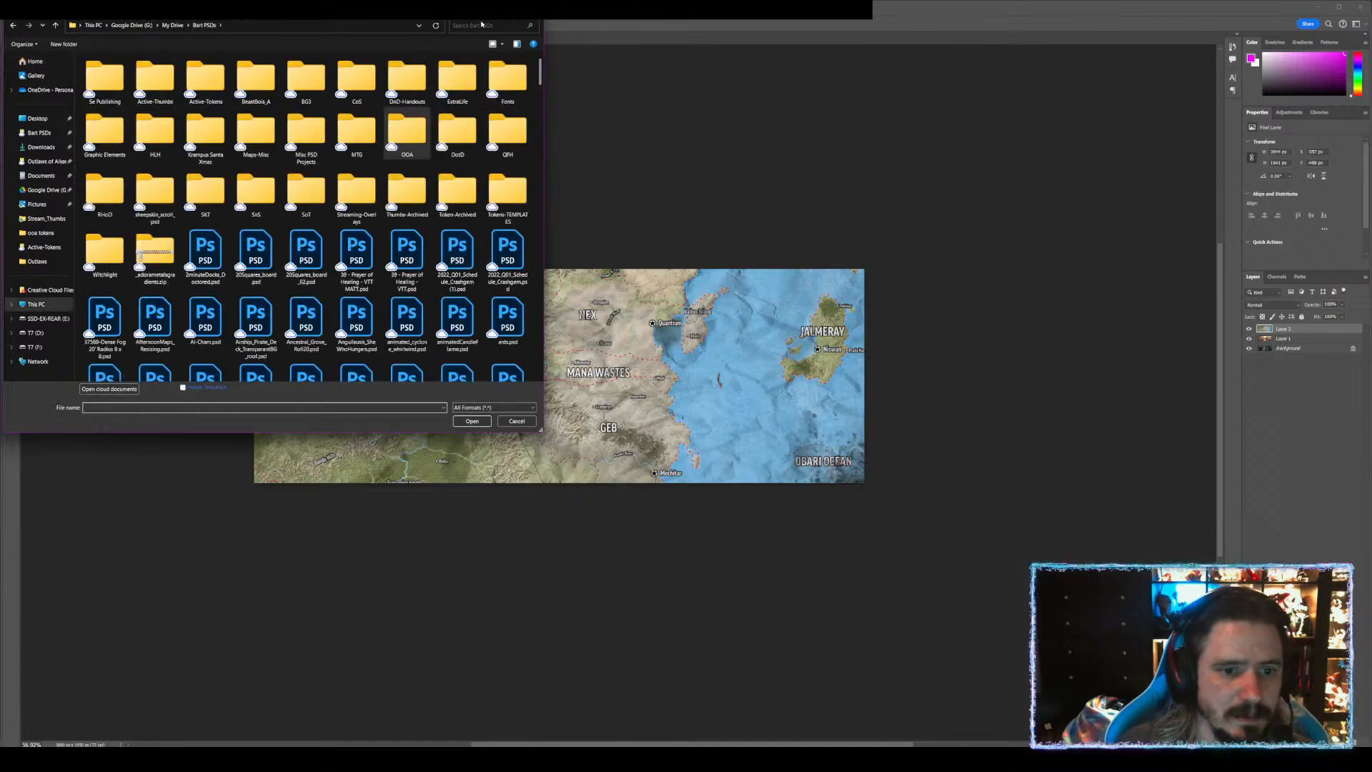
text(tabl)
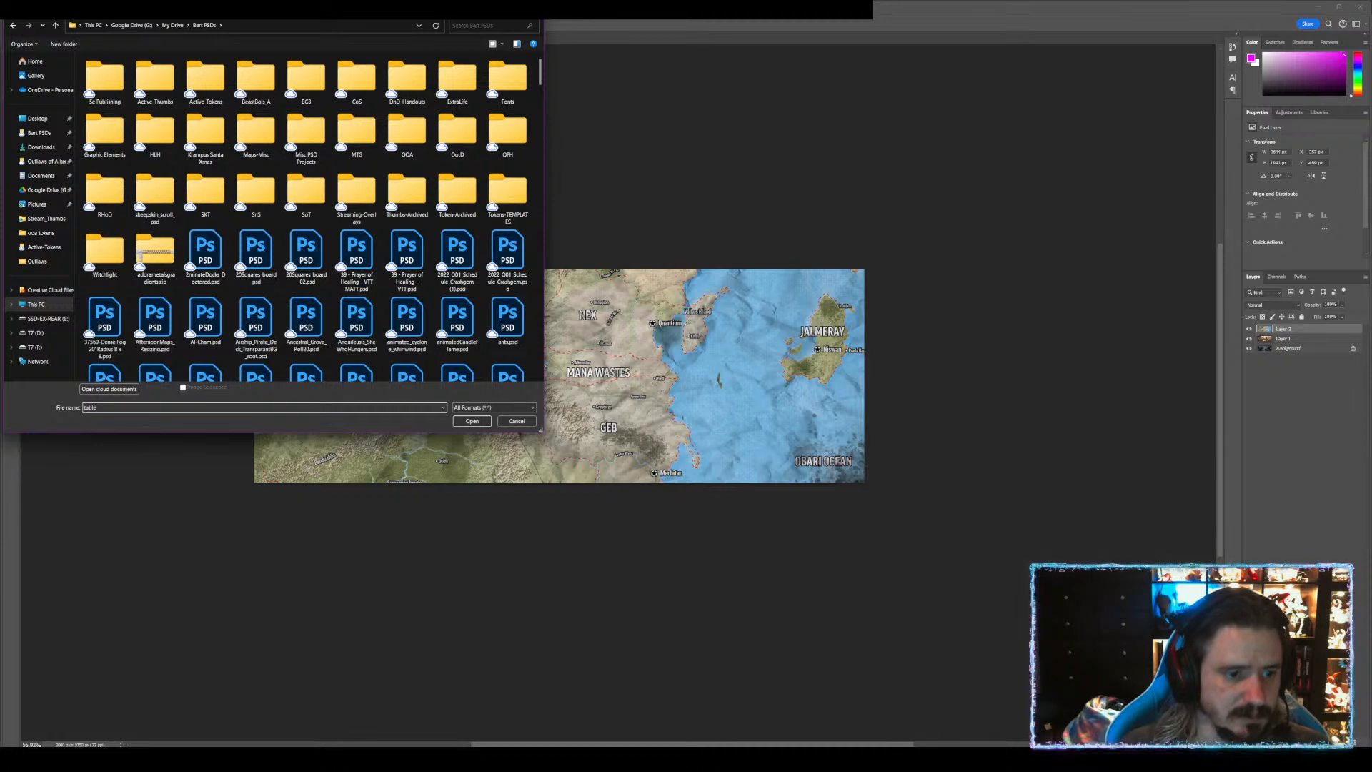
text(e)
key(Return)
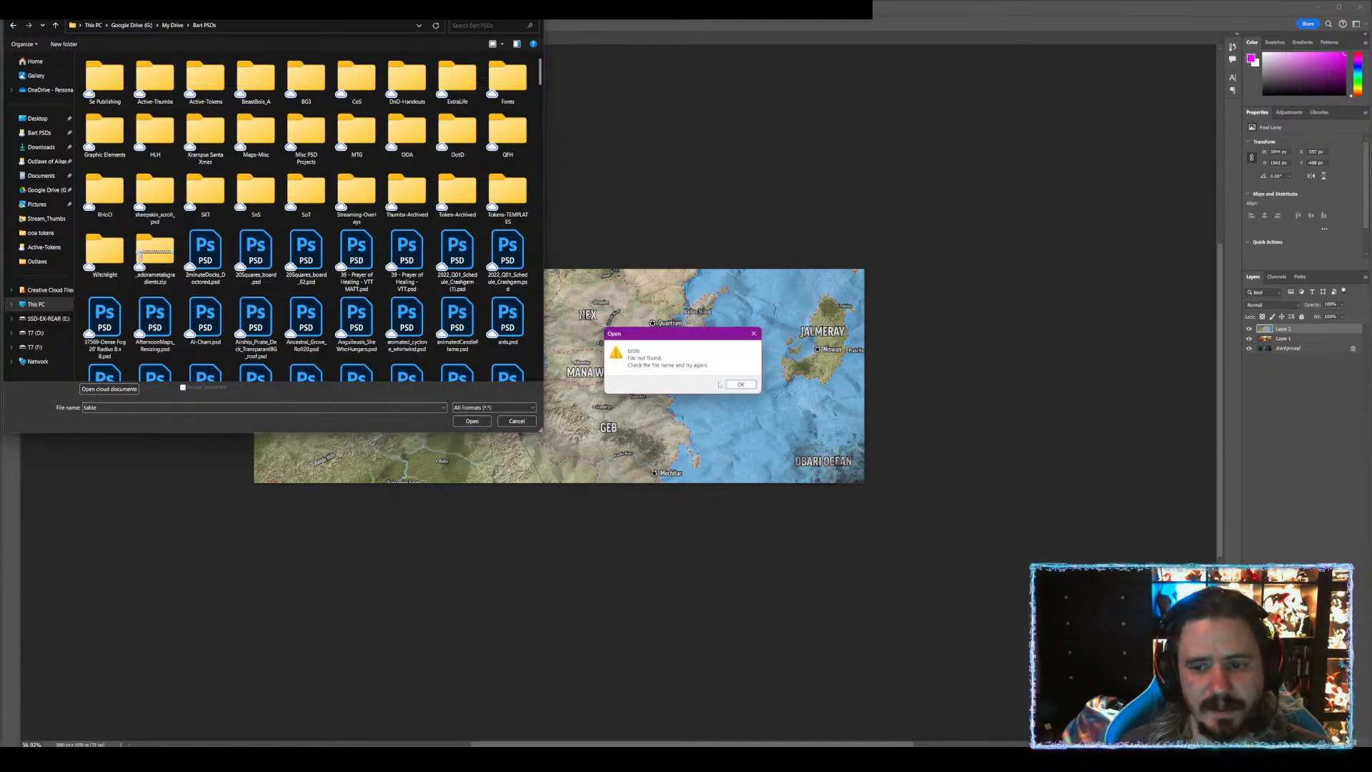
click(739, 384)
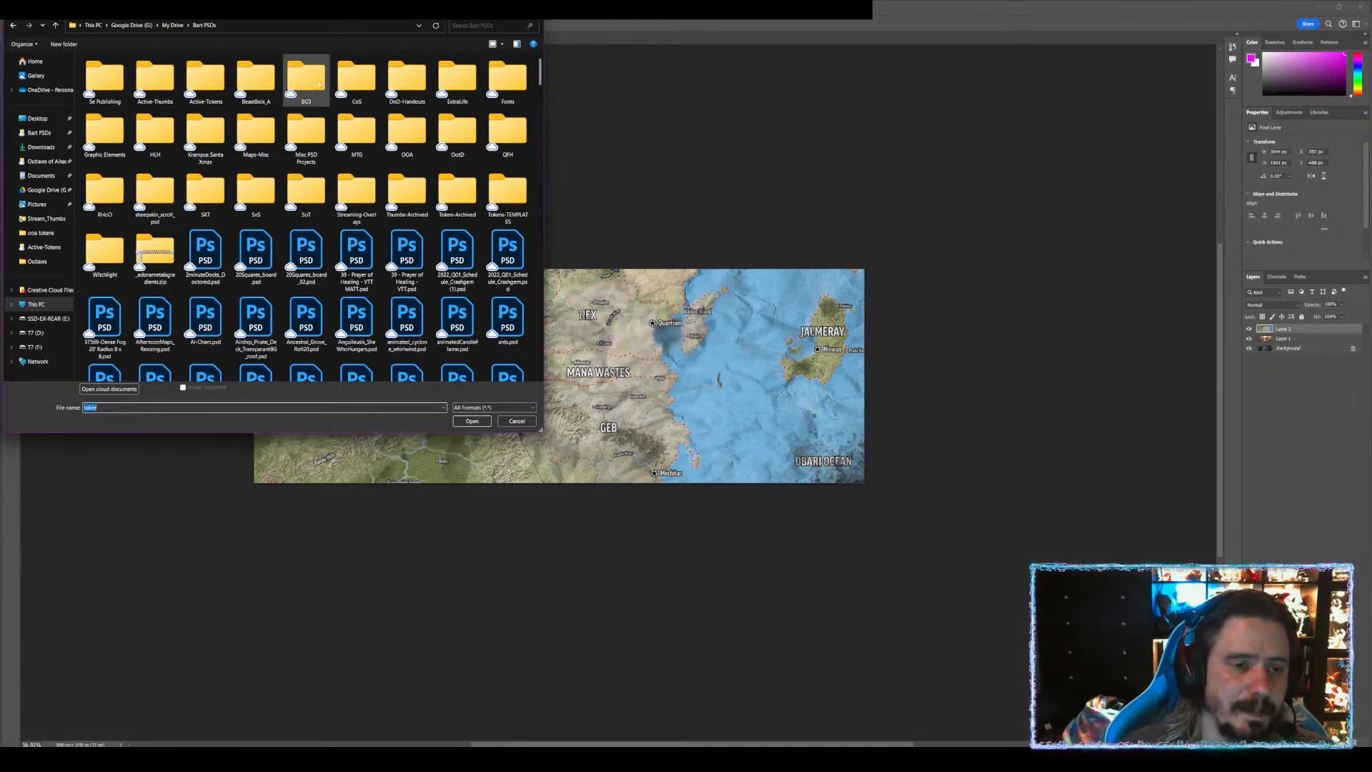
scroll(264, 257, down, 3)
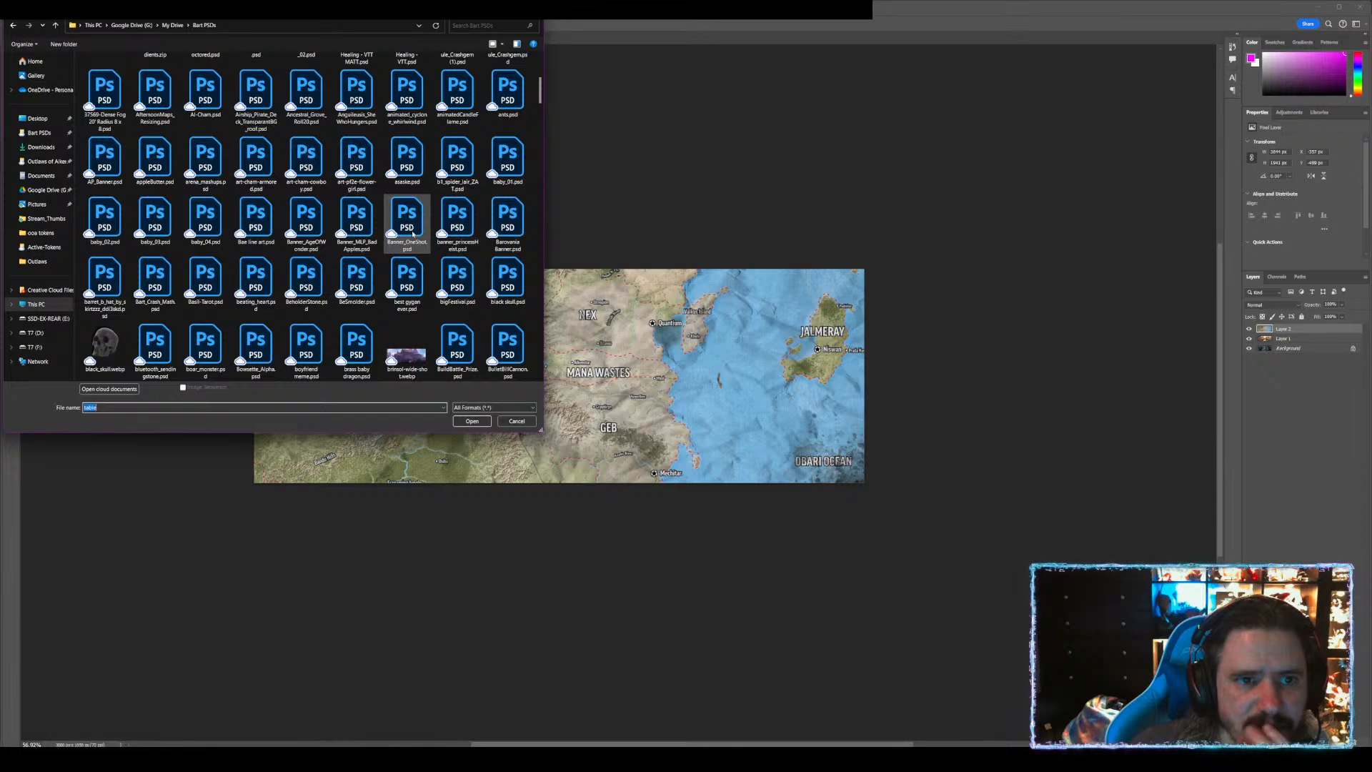
scroll(414, 251, down, 3)
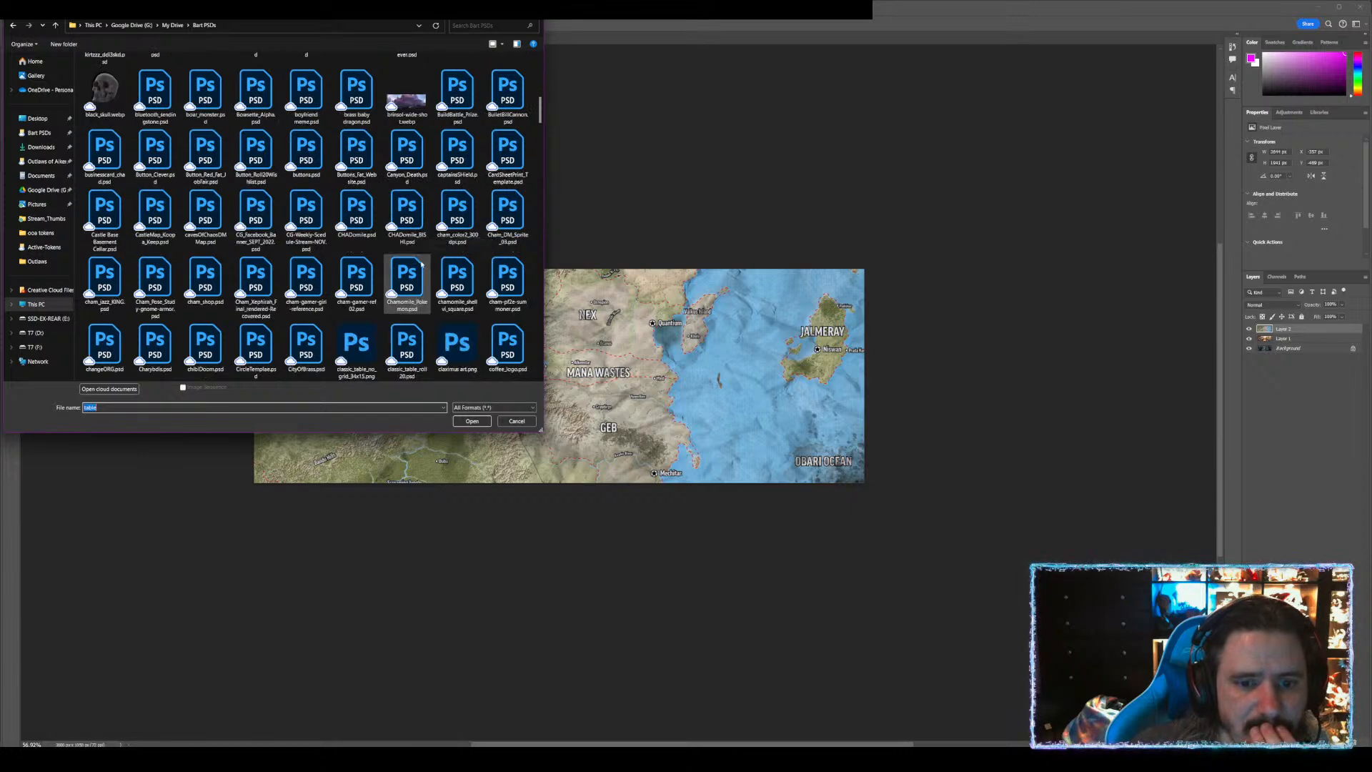
scroll(395, 283, down, 3)
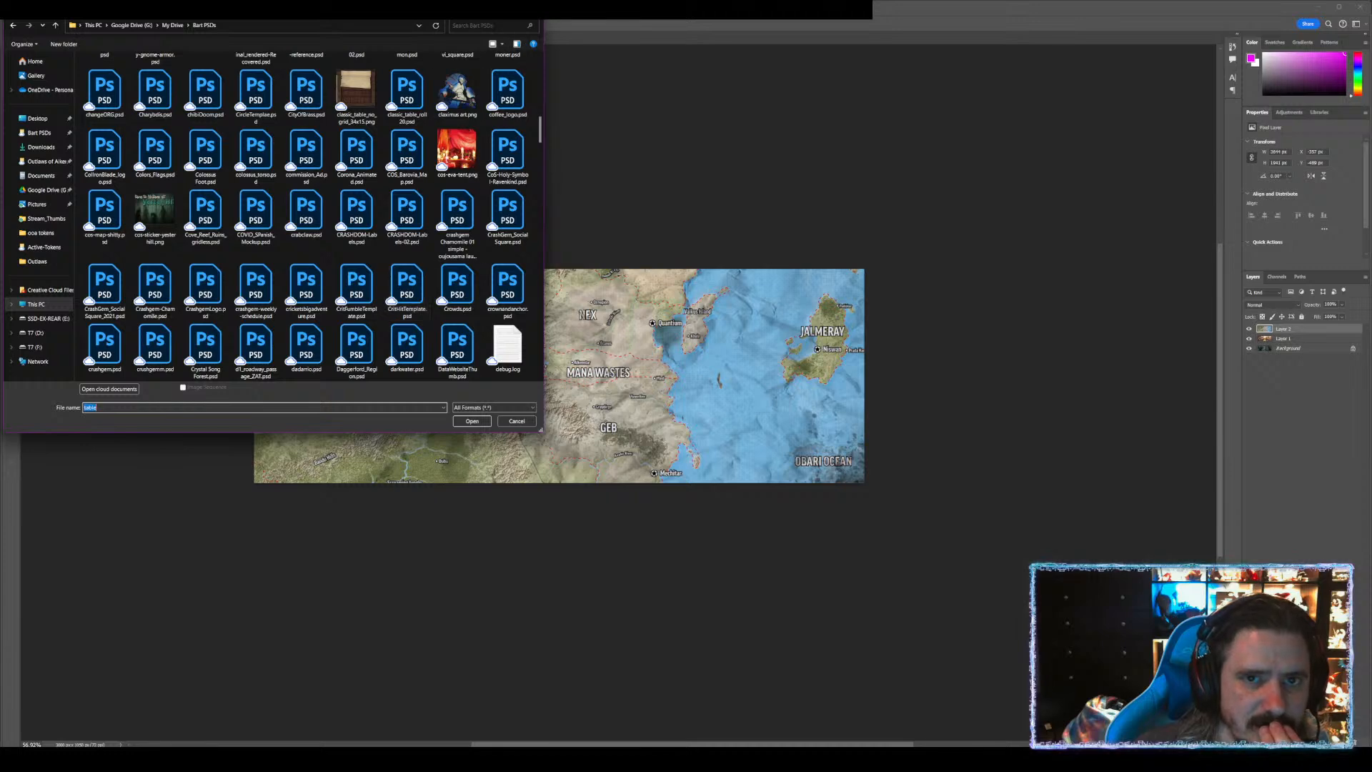
- Search the PSD folder for "ooa" and move ooa-table.psd into the OOA folder
click(486, 25)
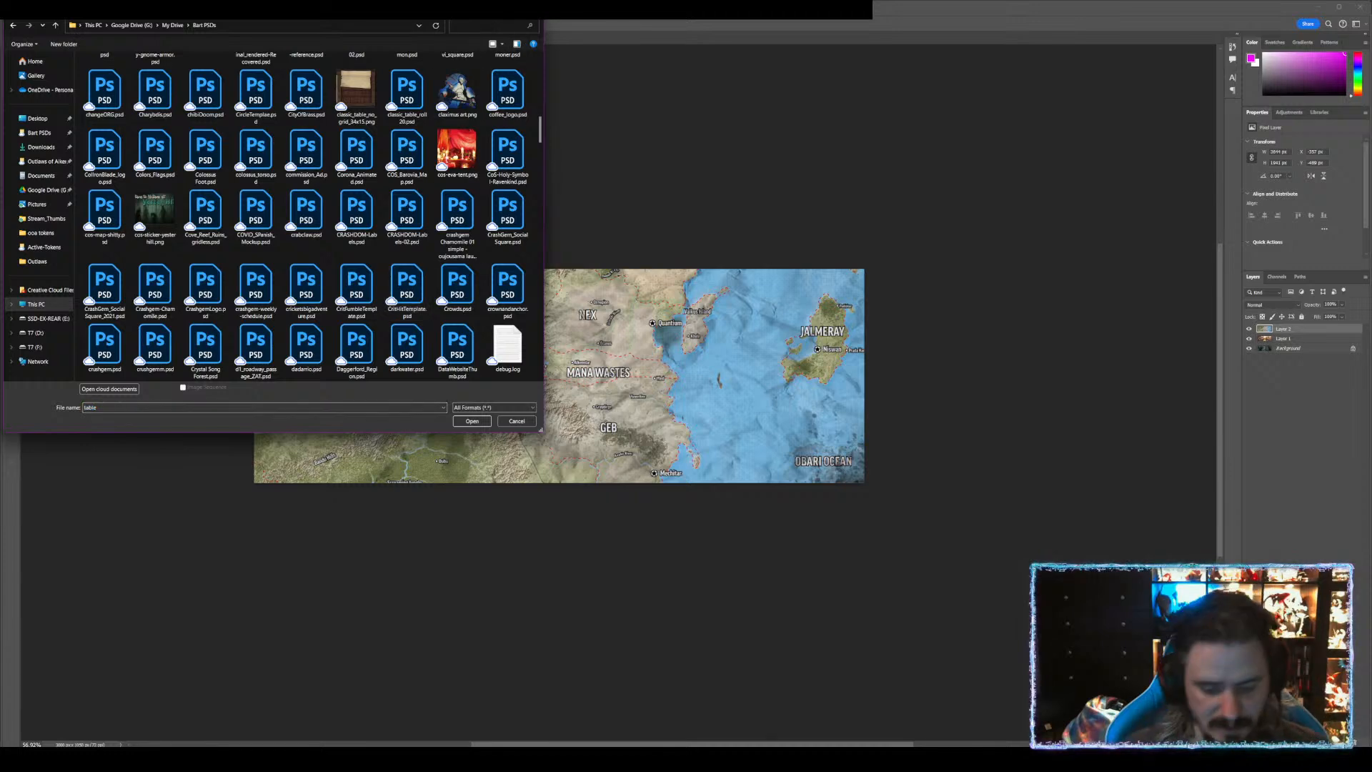
text(ooa)
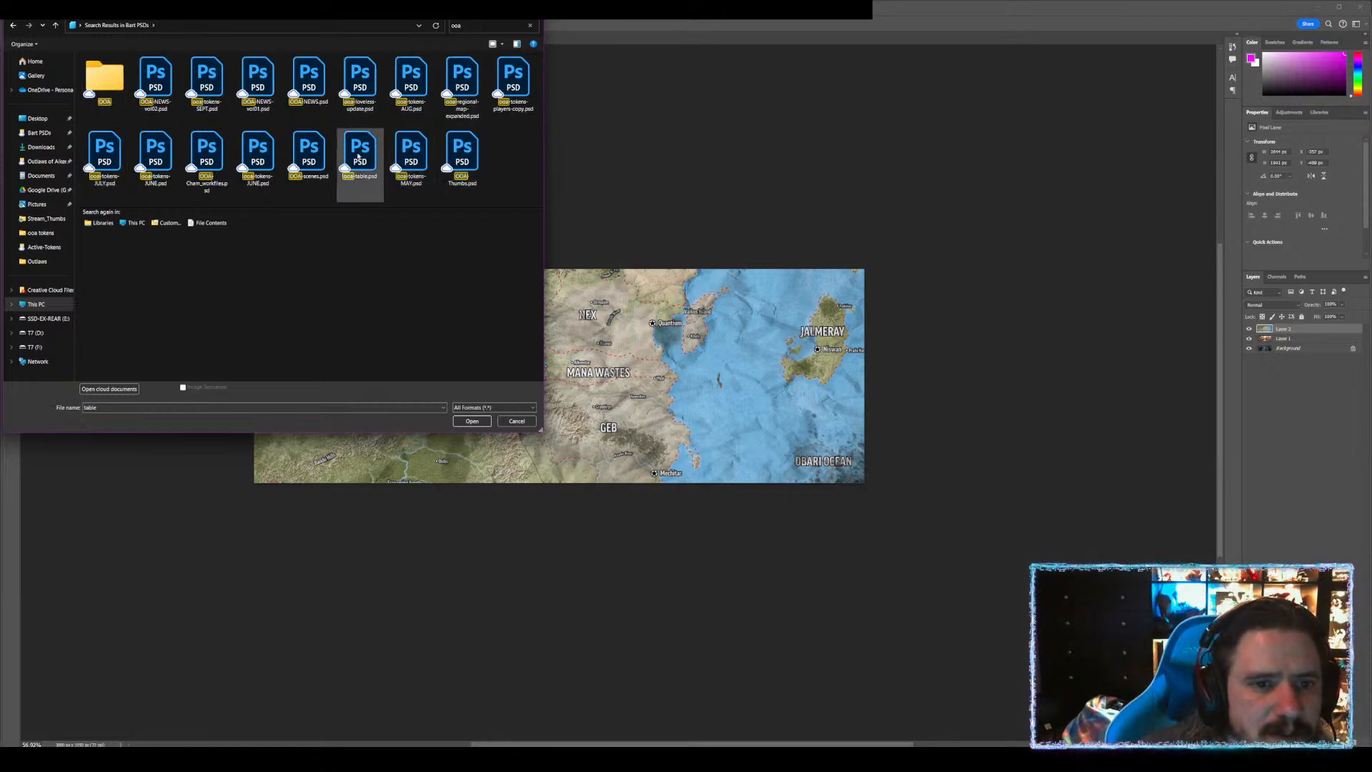
click(362, 146)
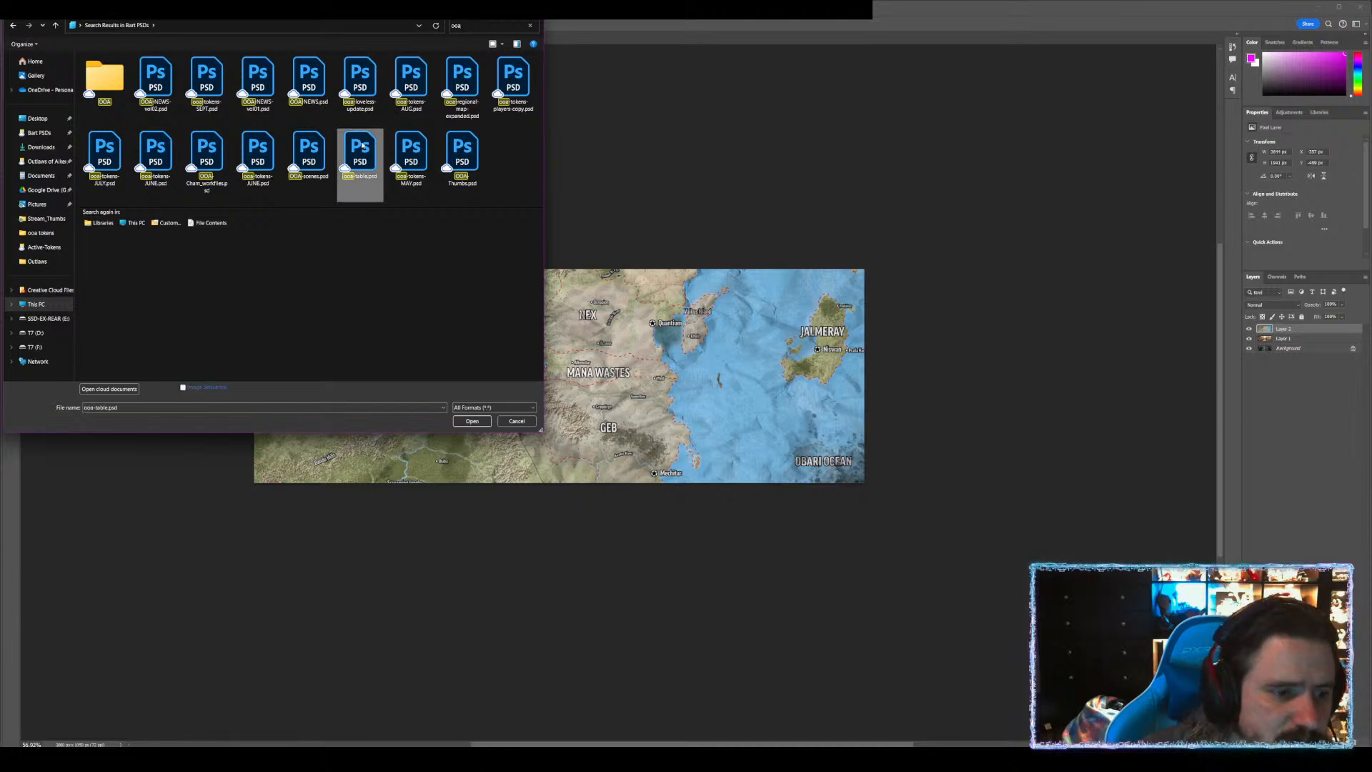
drag(365, 147, 104, 75)
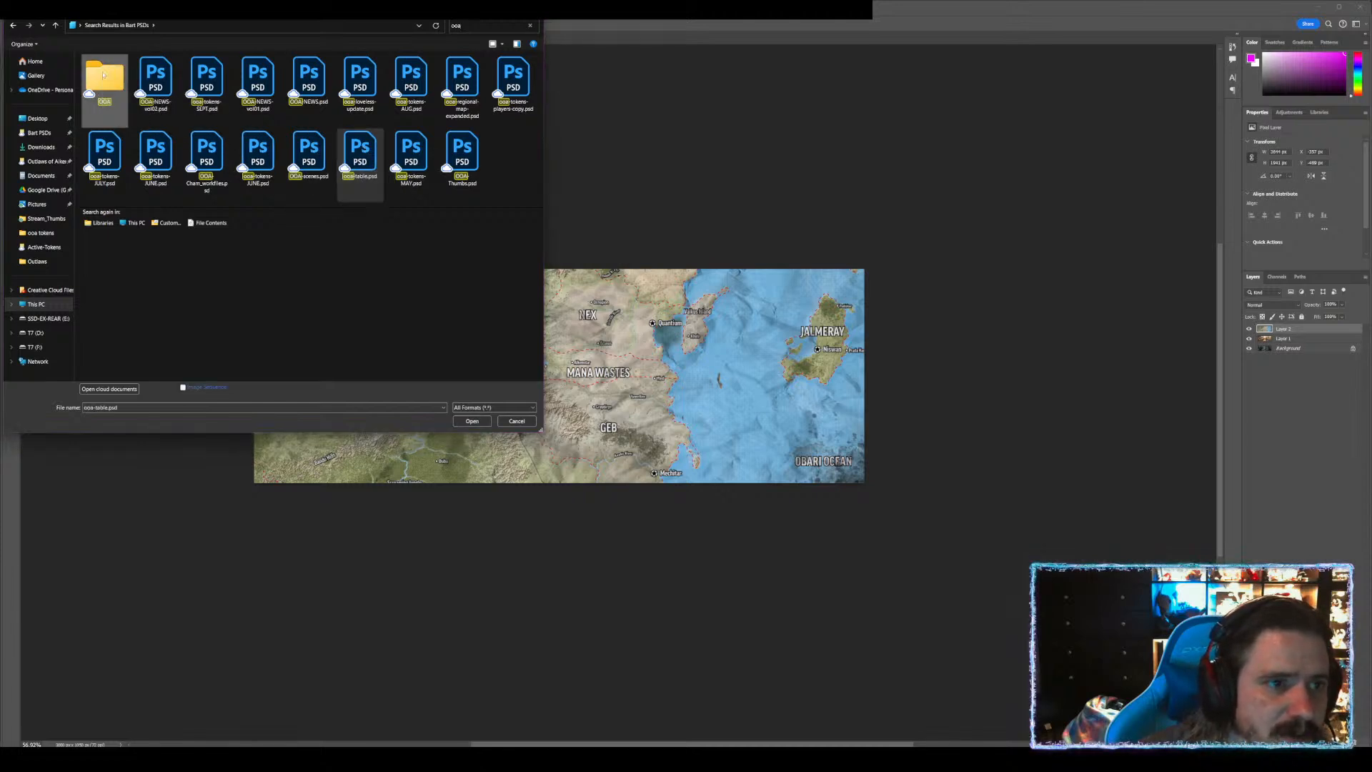
double_click(357, 154)
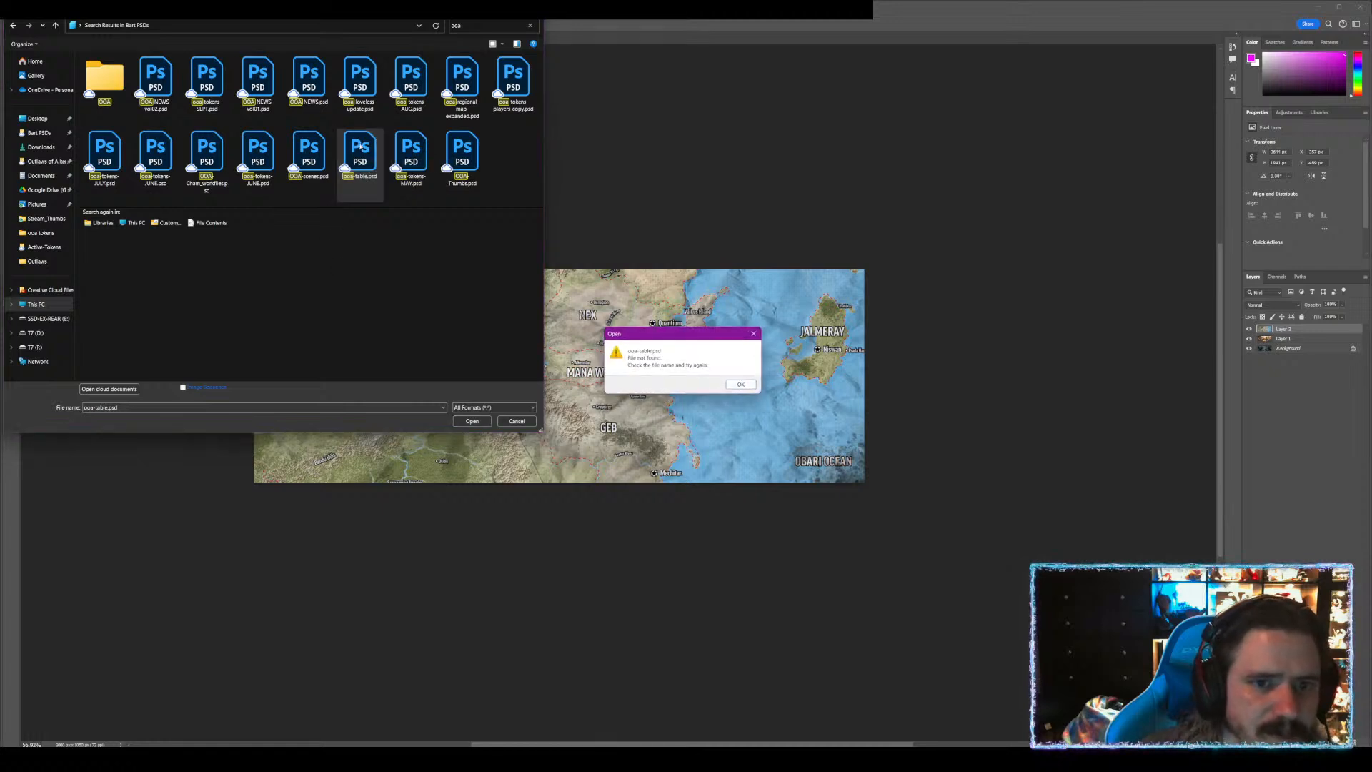
click(740, 384)
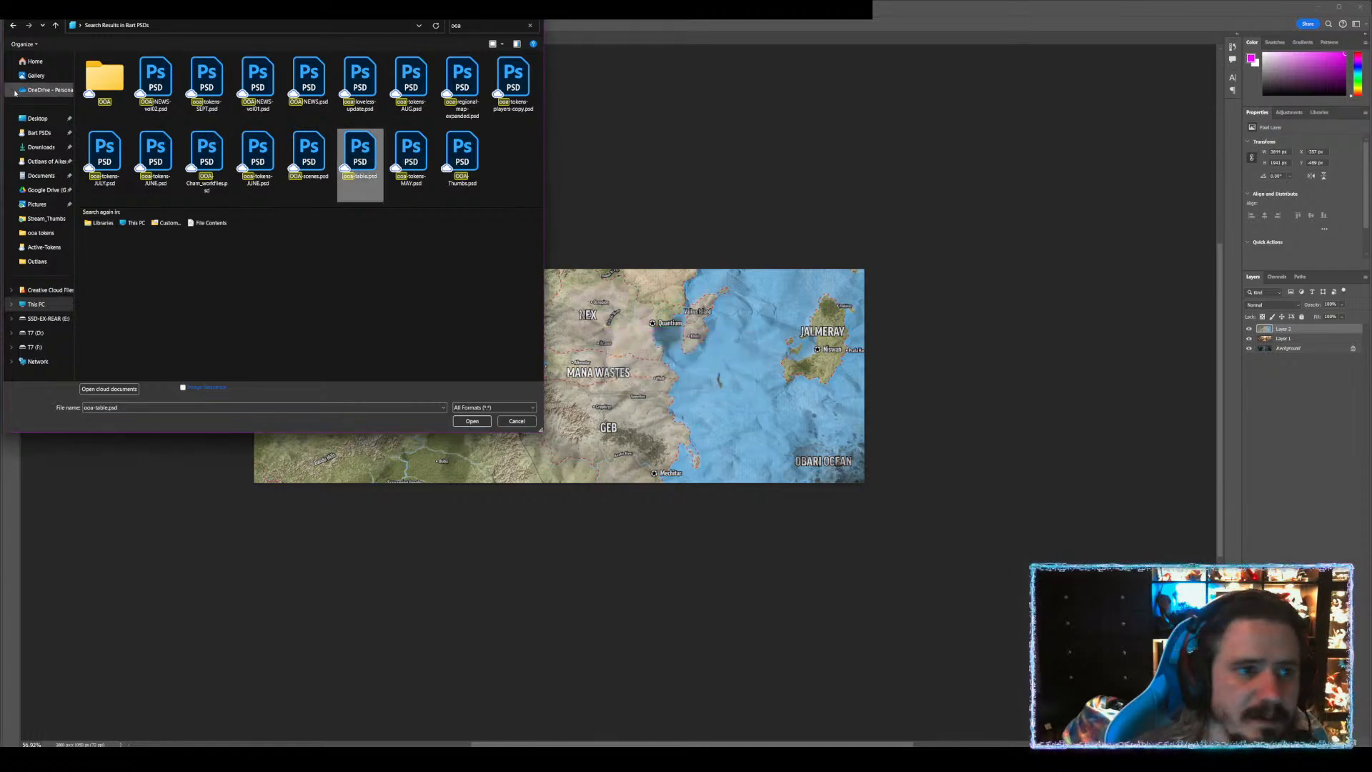
- Open ooa-table.psd from the OOA folder
double_click(103, 75)
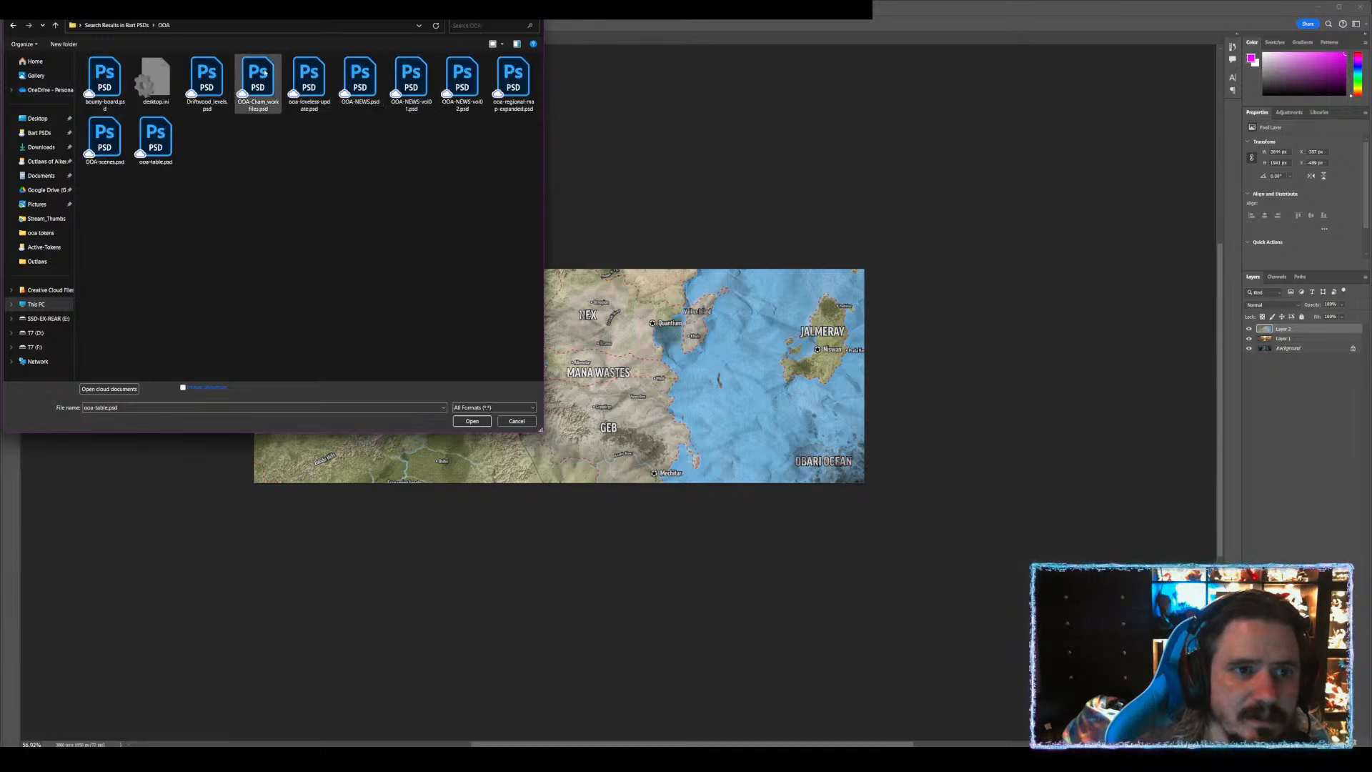
click(163, 143)
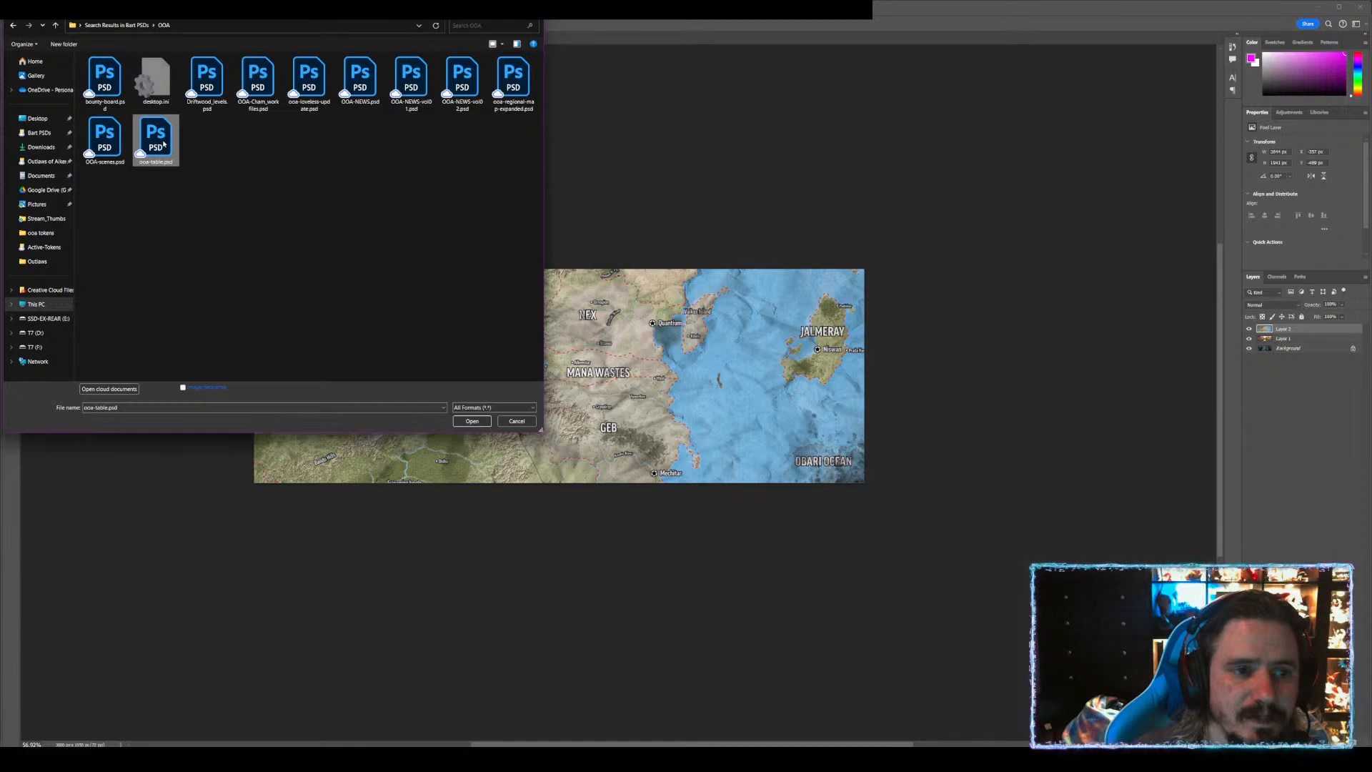
click(472, 421)
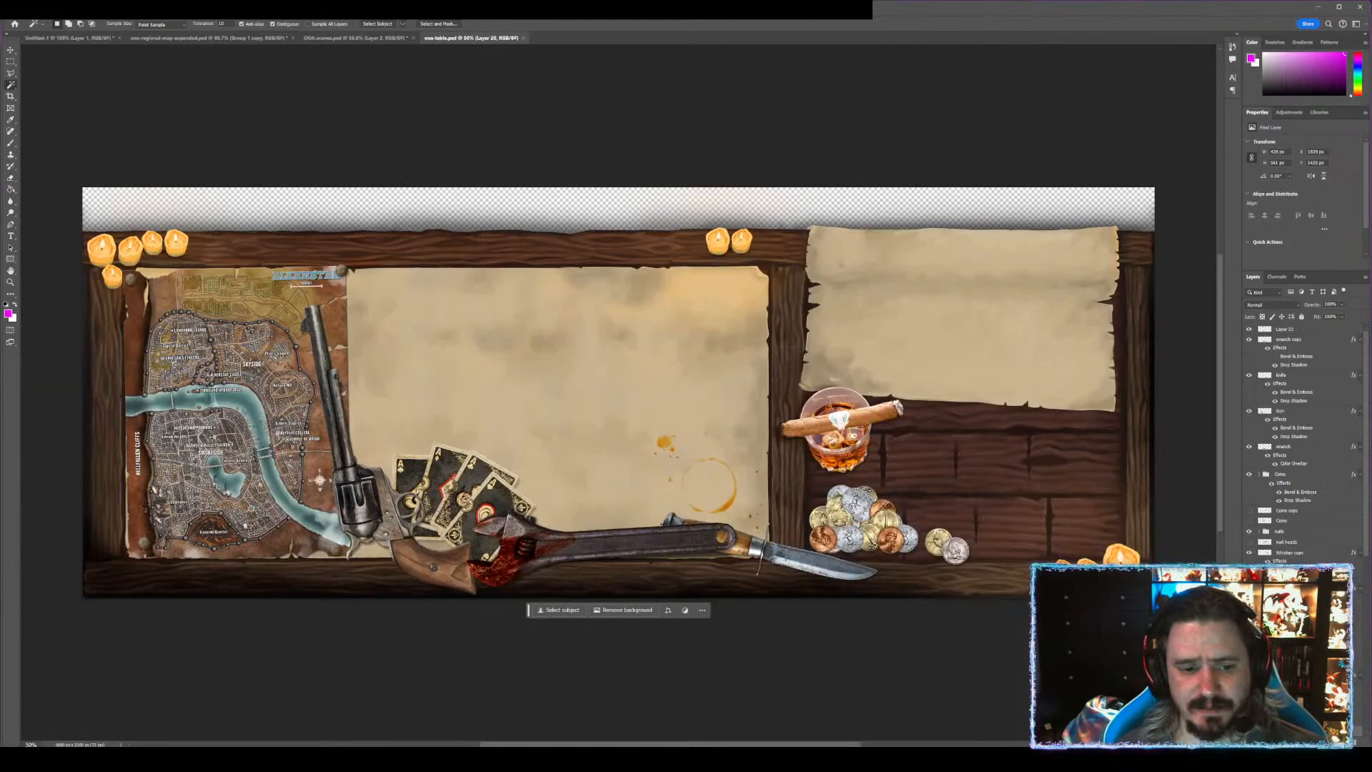
- Paste the desert map from Untitled-1 into ooa-table.psd and position it over the Alkenstar city map beneath the revolver
click(210, 37)
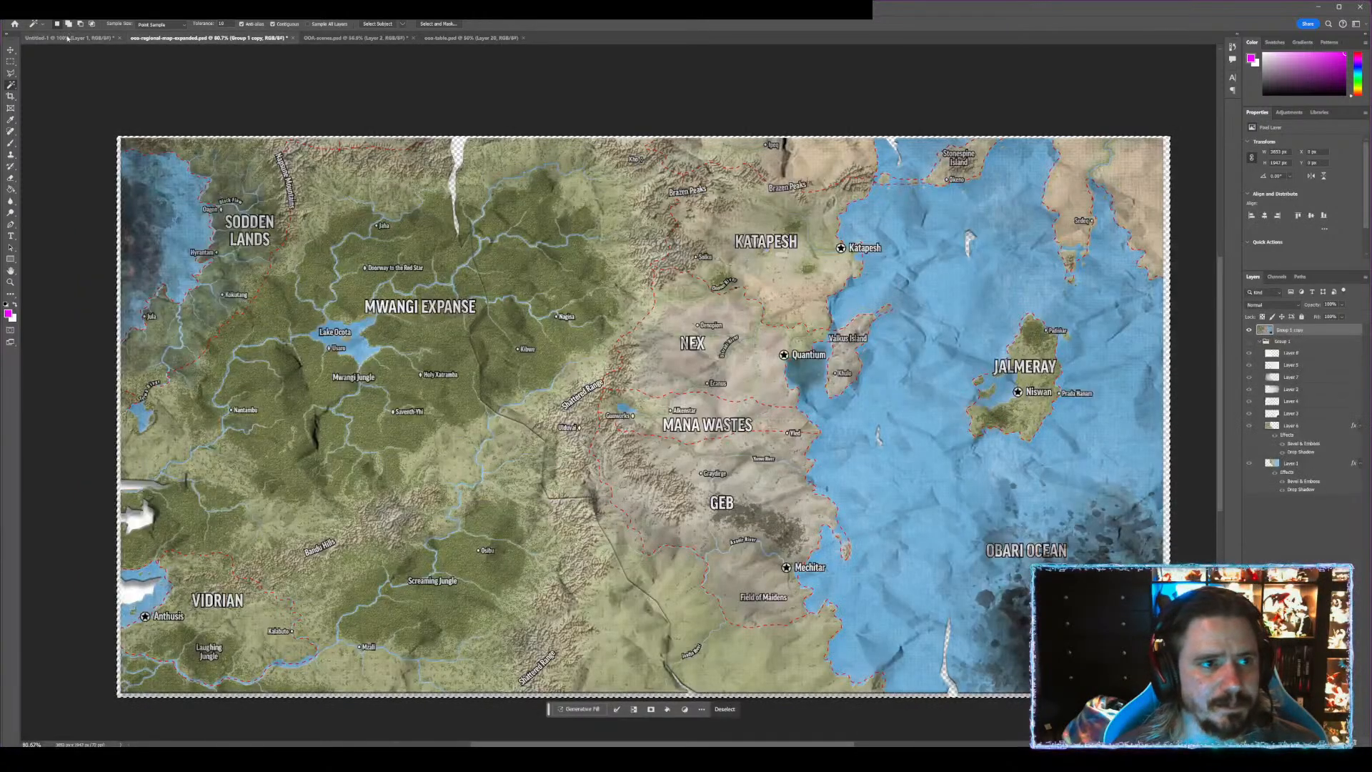
click(67, 38)
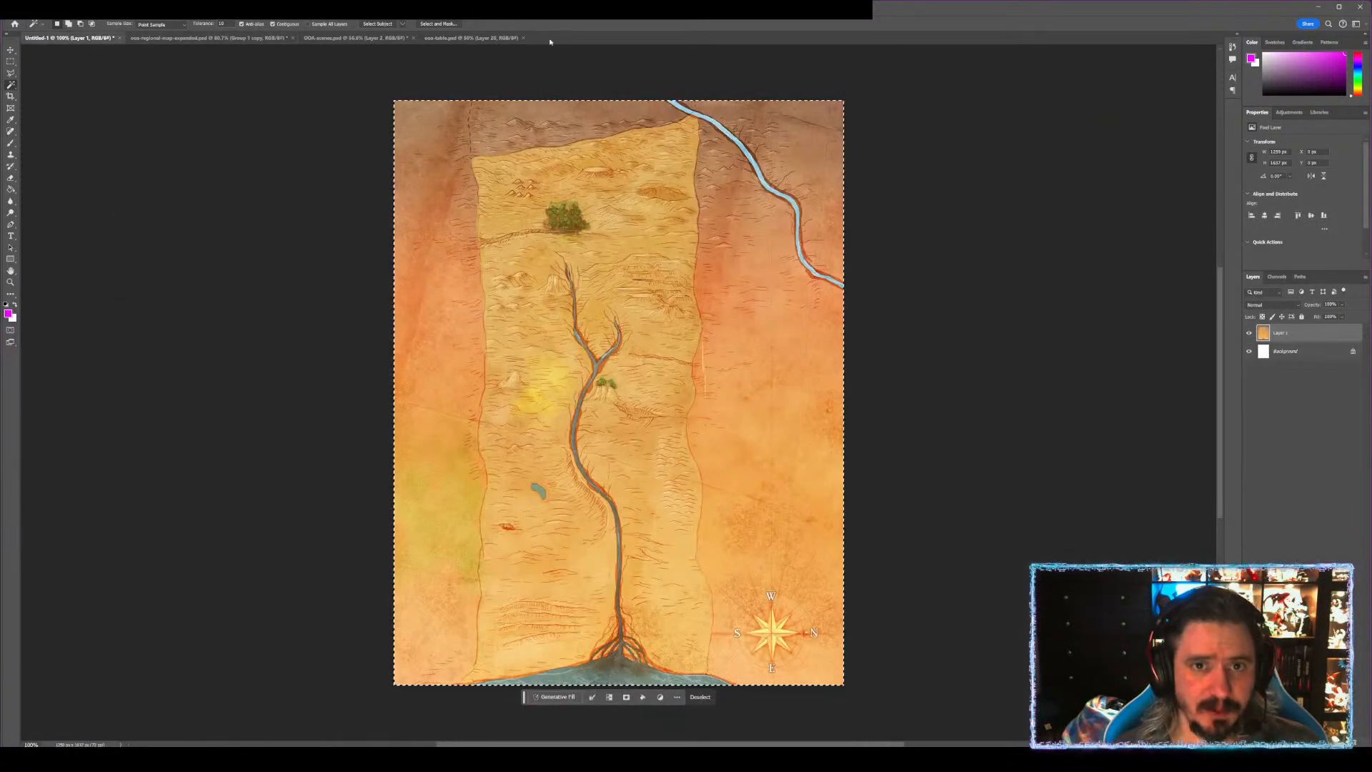
click(471, 38)
key(ctrl+v)
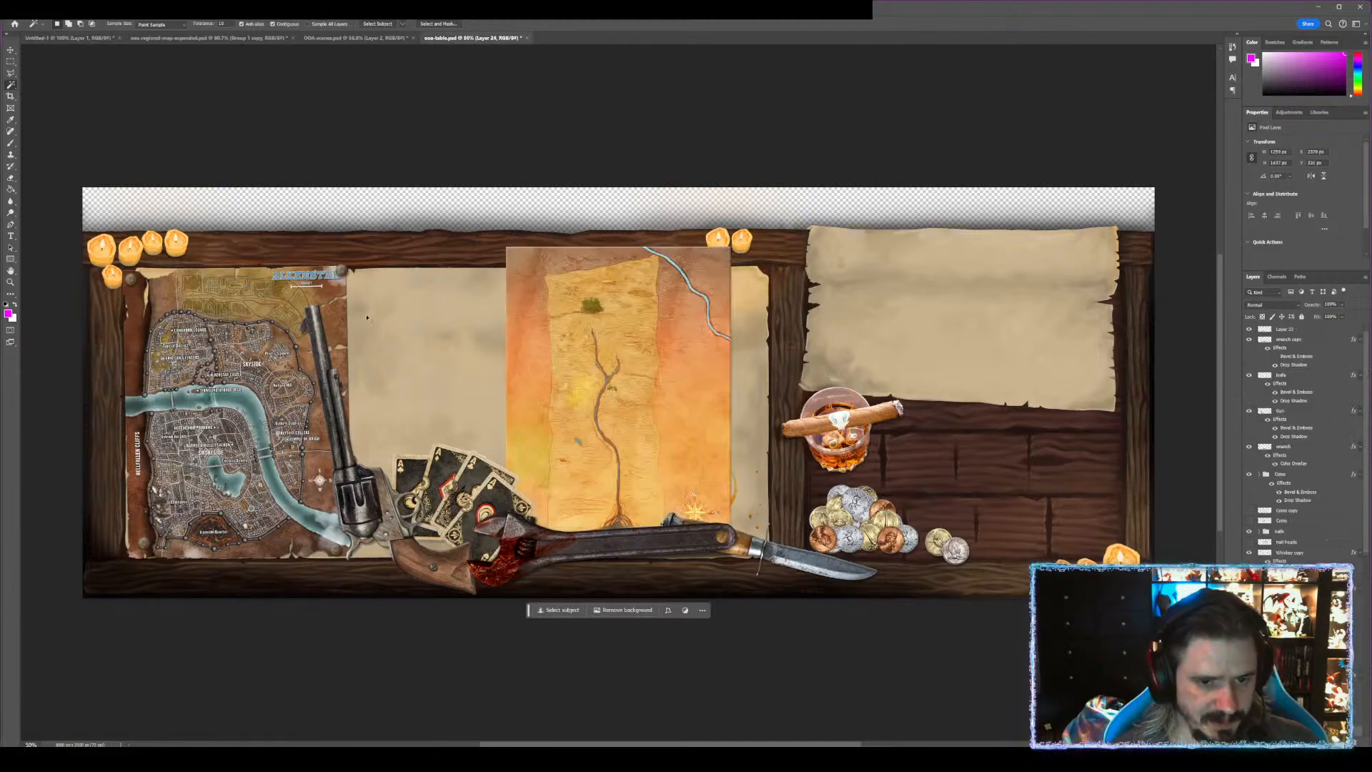
key(v)
drag(663, 373, 287, 390)
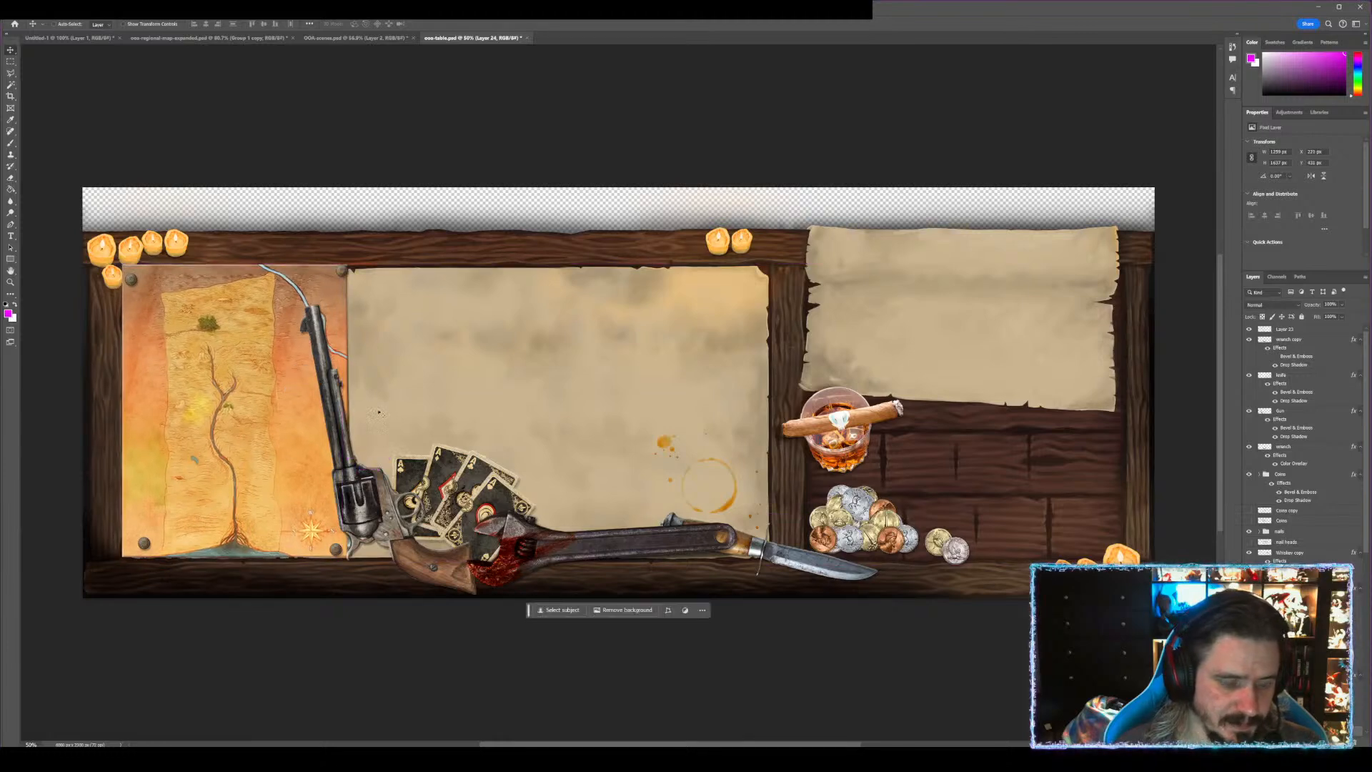
scroll(414, 379, up, 3)
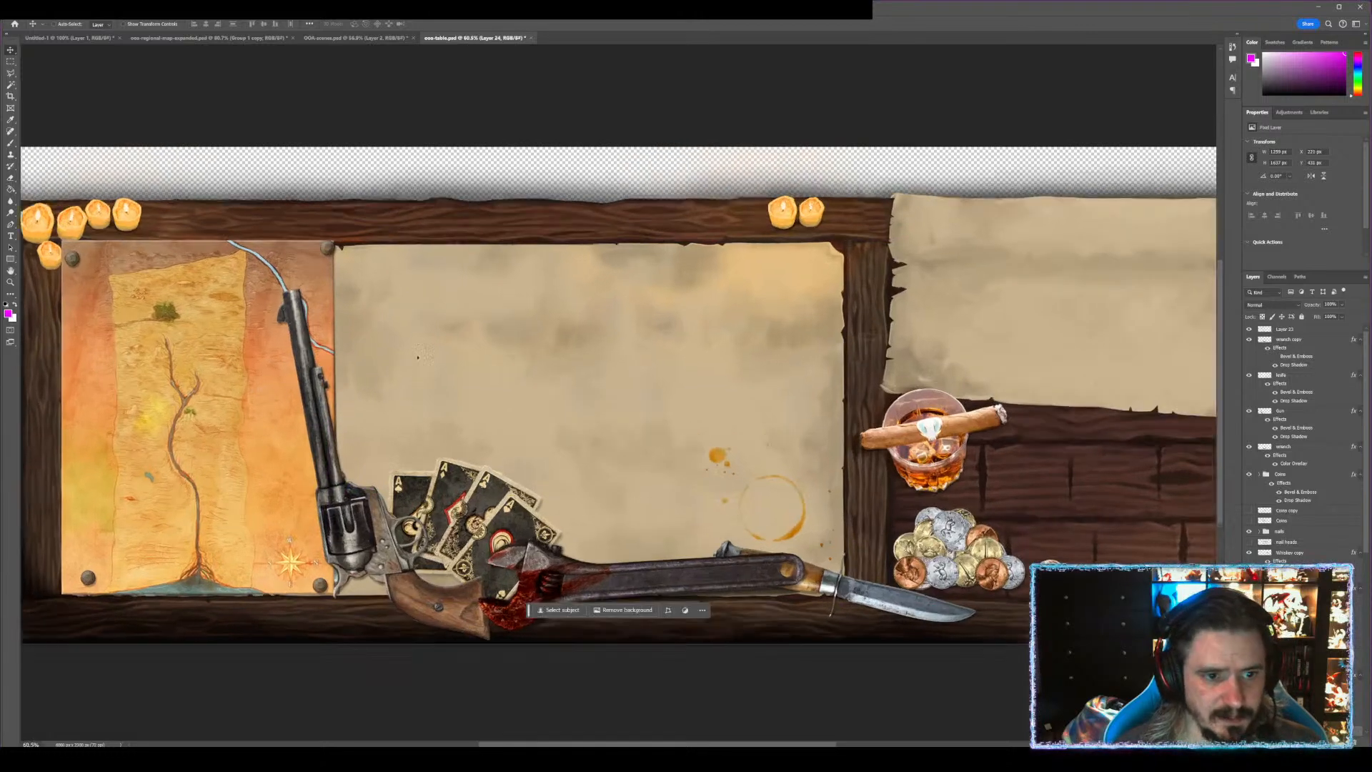
drag(355, 305, 666, 211)
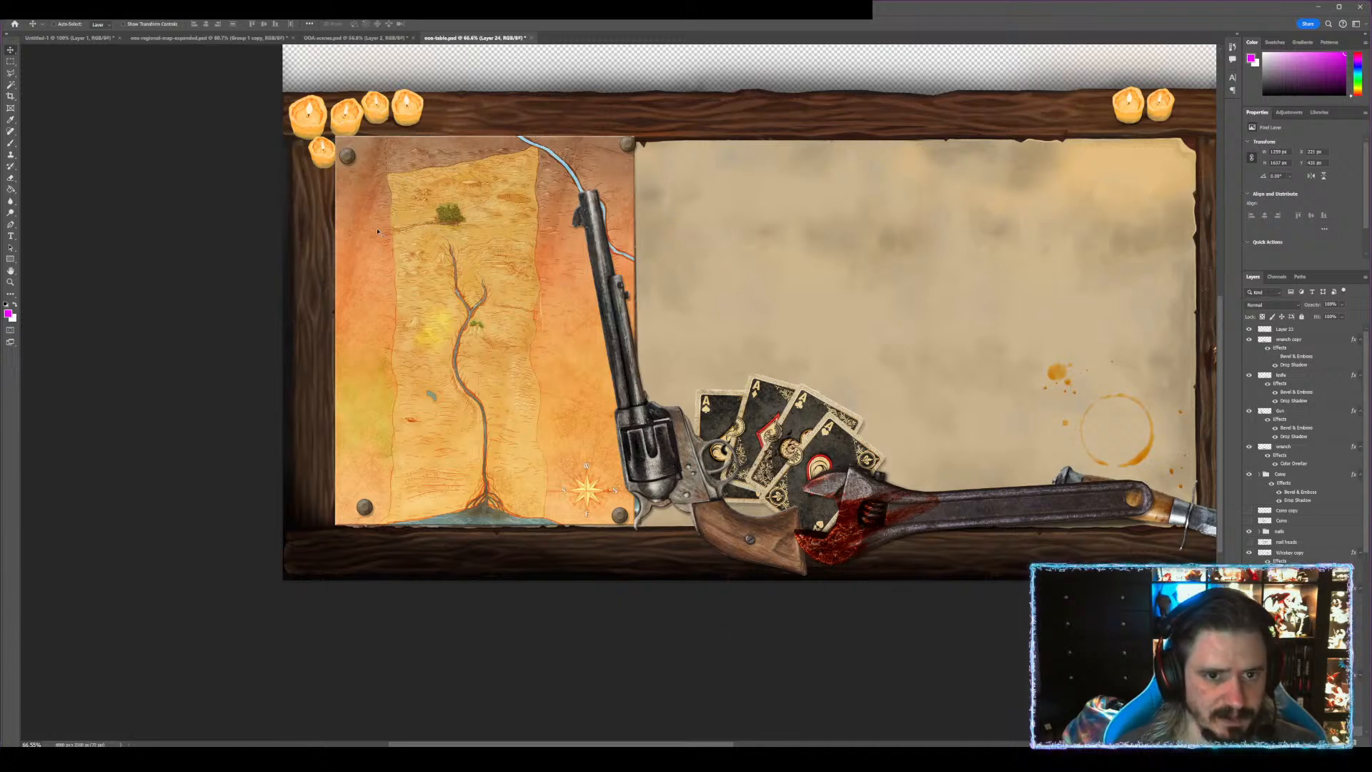
drag(373, 207, 381, 233)
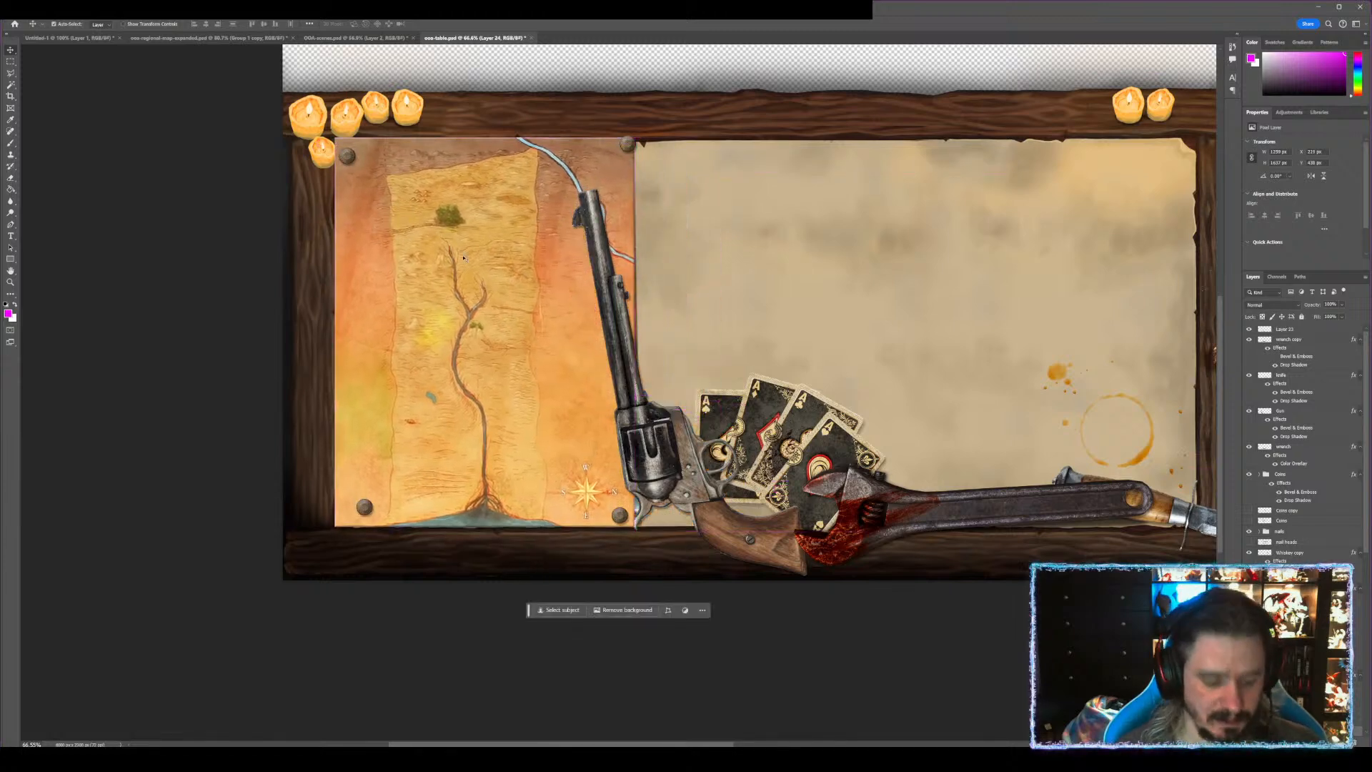
- Scale the pasted desert map to about 103% and rotate it about 1.8° counterclockwise so it covers the city map
key(ctrl+t)
mouse_move(685, 113)
mouse_down()
mouse_move(627, 131)
mouse_move(647, 113)
mouse_move(633, 120)
mouse_move(618, 152)
mouse_move(669, 110)
mouse_up()
drag(587, 158, 586, 163)
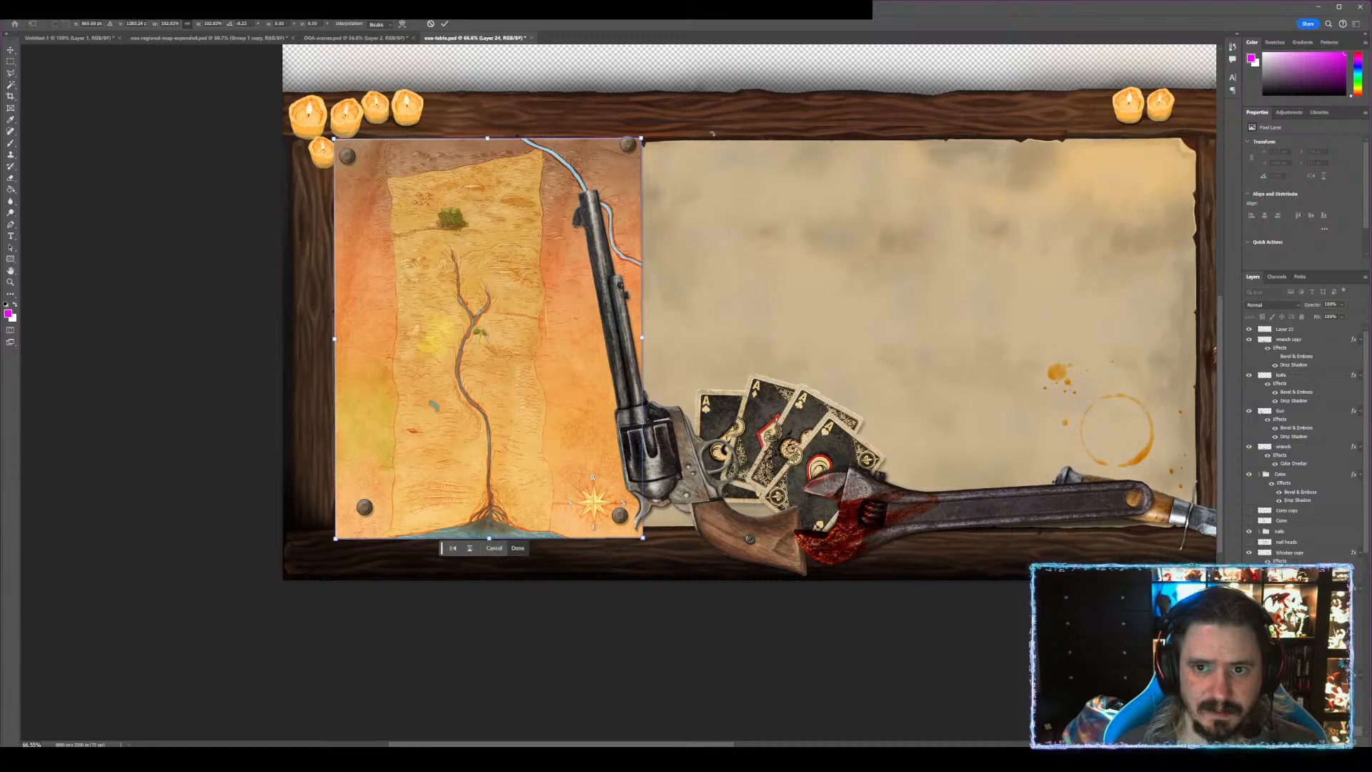
drag(713, 133, 696, 131)
drag(467, 190, 479, 185)
drag(525, 169, 521, 169)
drag(686, 119, 691, 124)
drag(510, 202, 503, 203)
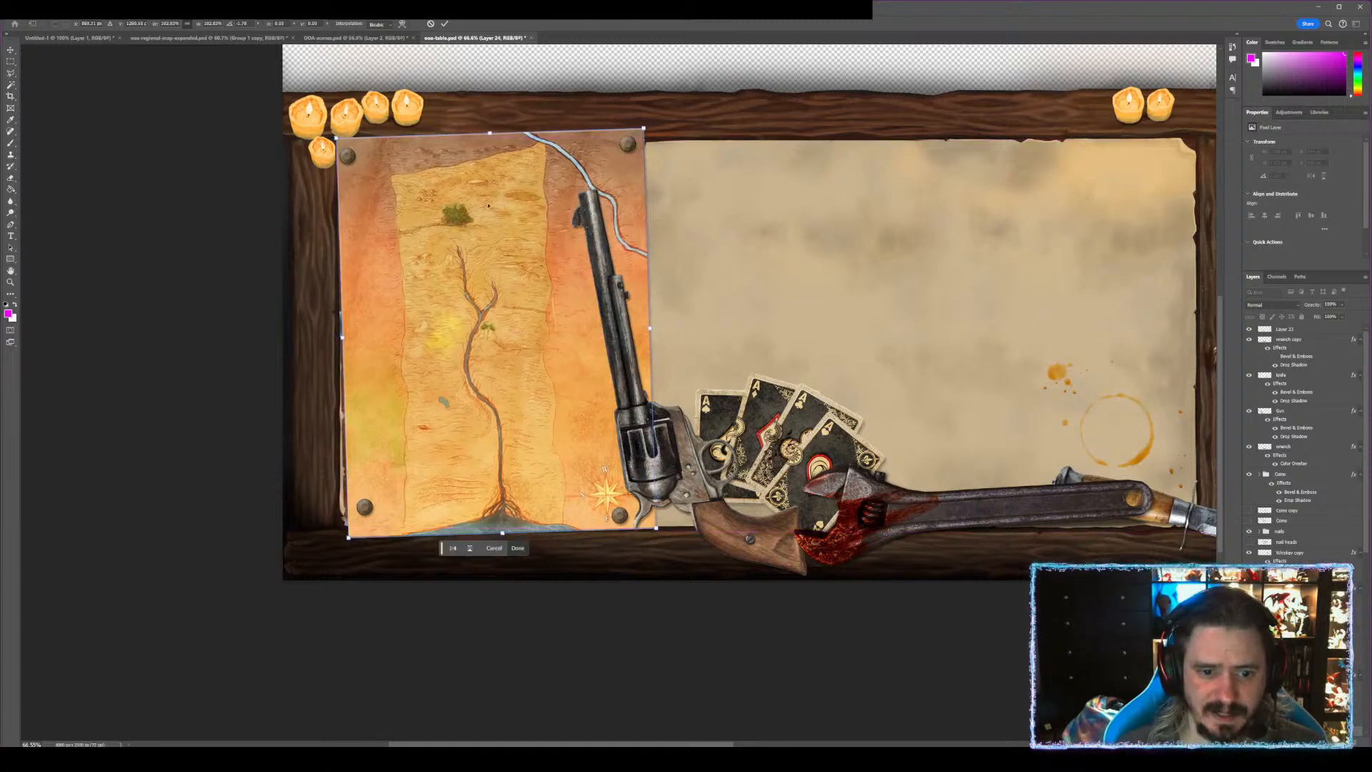
key(Return)
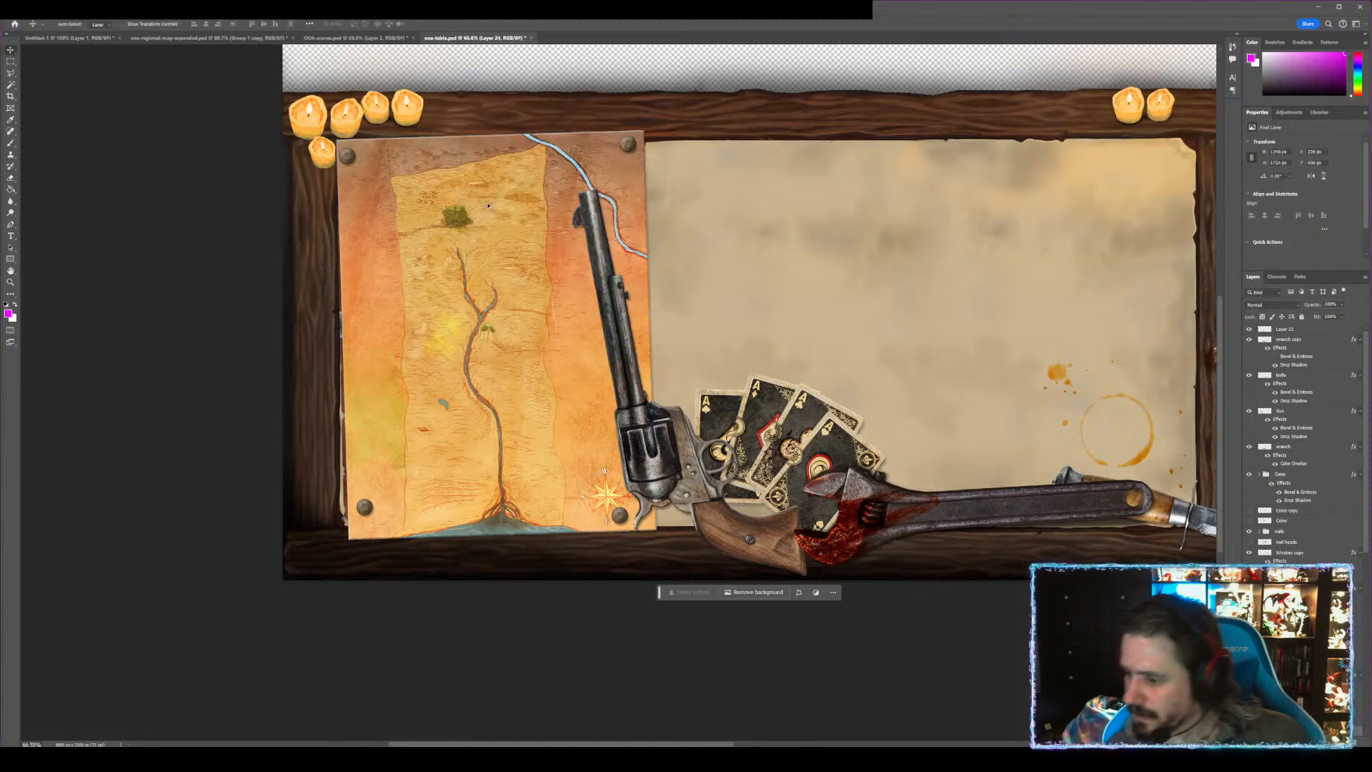
- Locate the pasted desert map's layer in the layer stack of ooa-table.psd
scroll(1300, 442, down, 5)
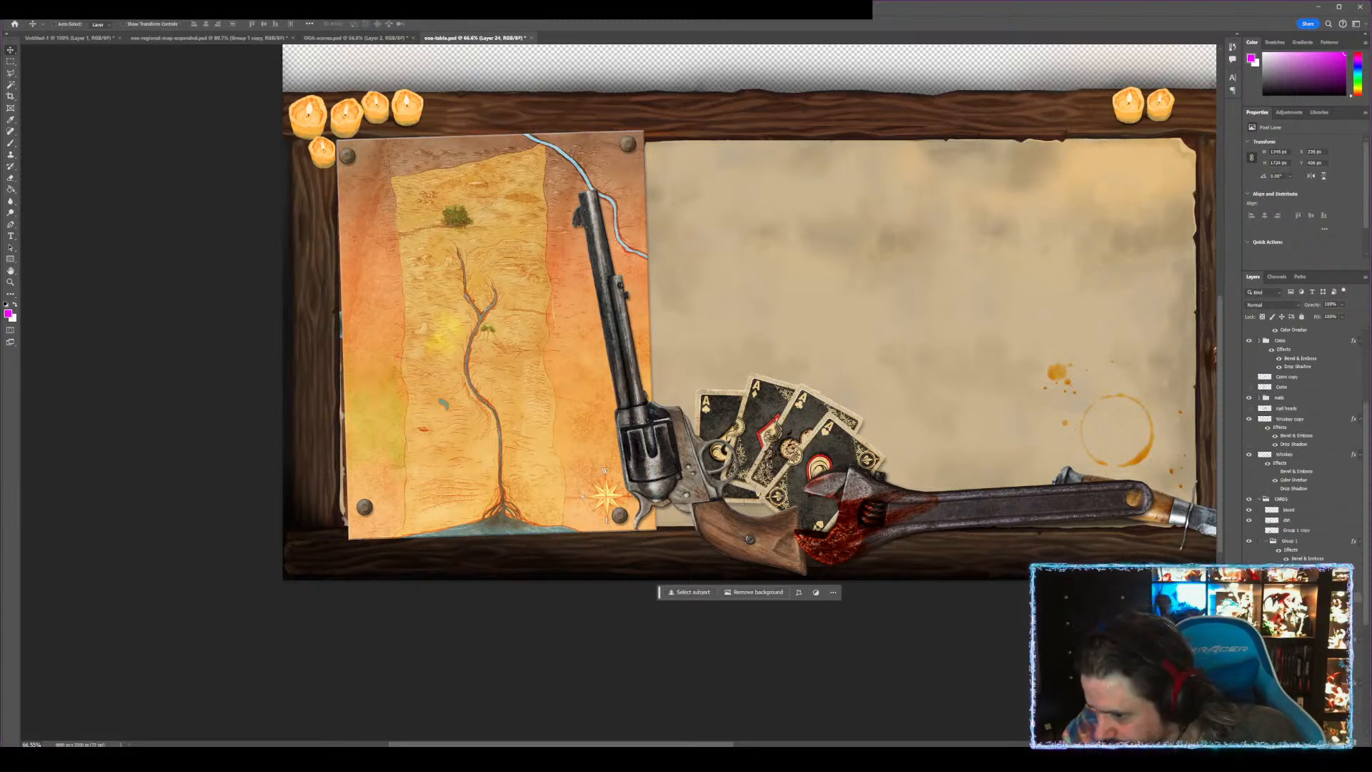
scroll(1300, 443, down, 2)
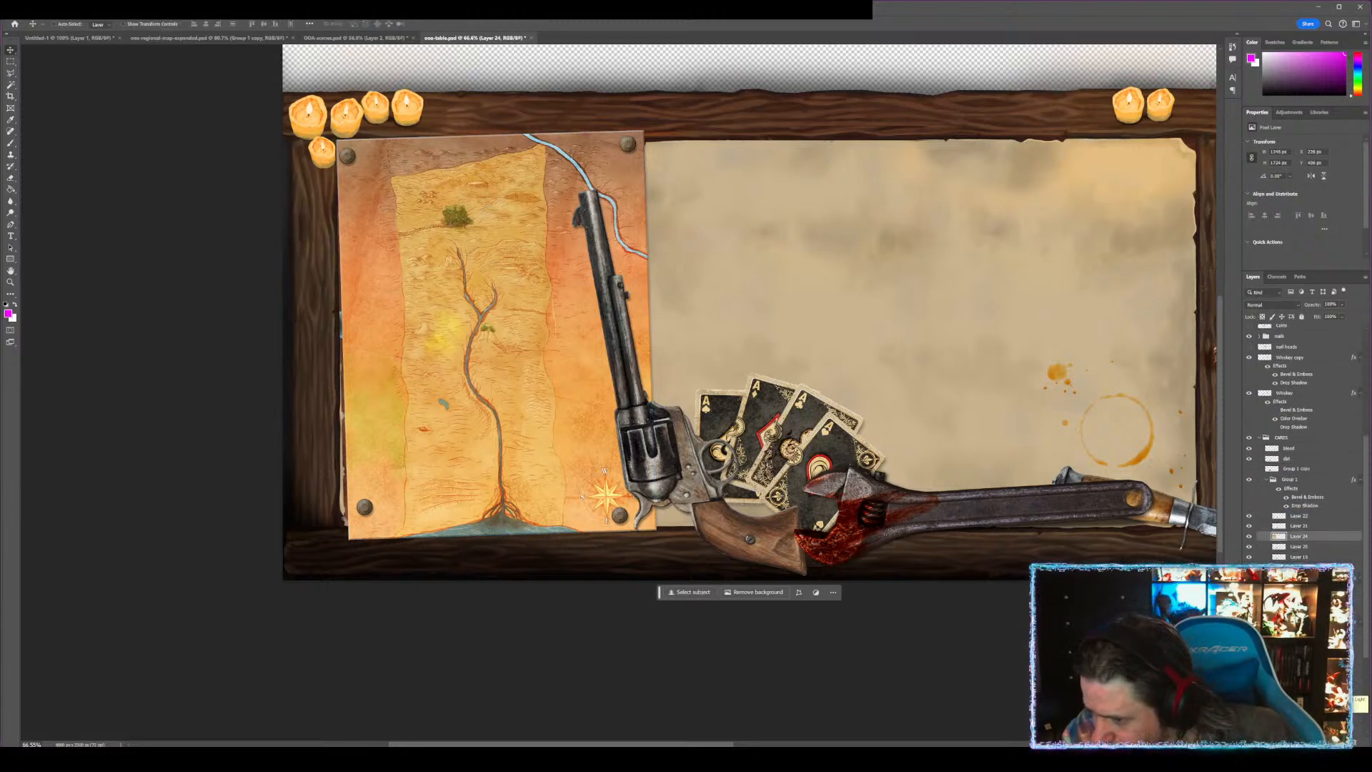
- Hide Layer 9 and move the four nail heads outward toward the corners of the orange map
scroll(1300, 442, down, 5)
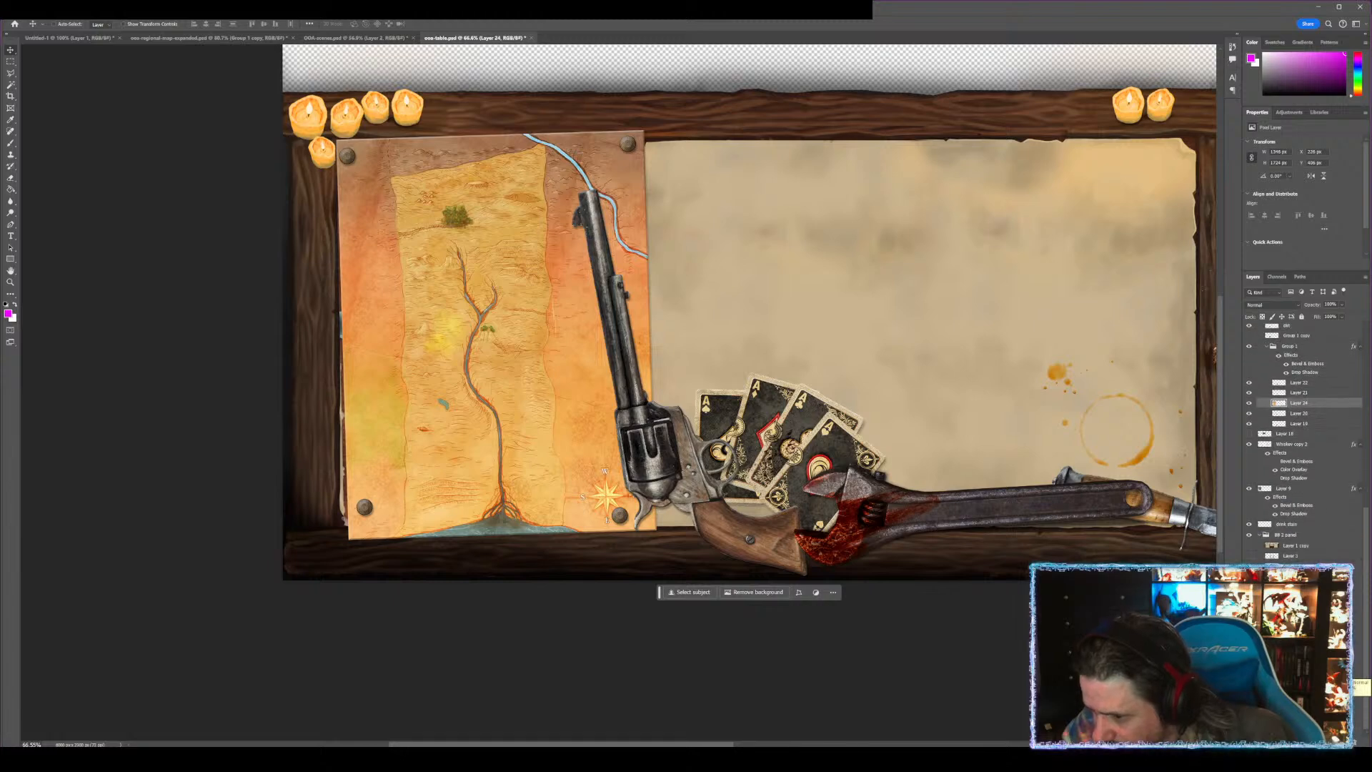
click(1249, 489)
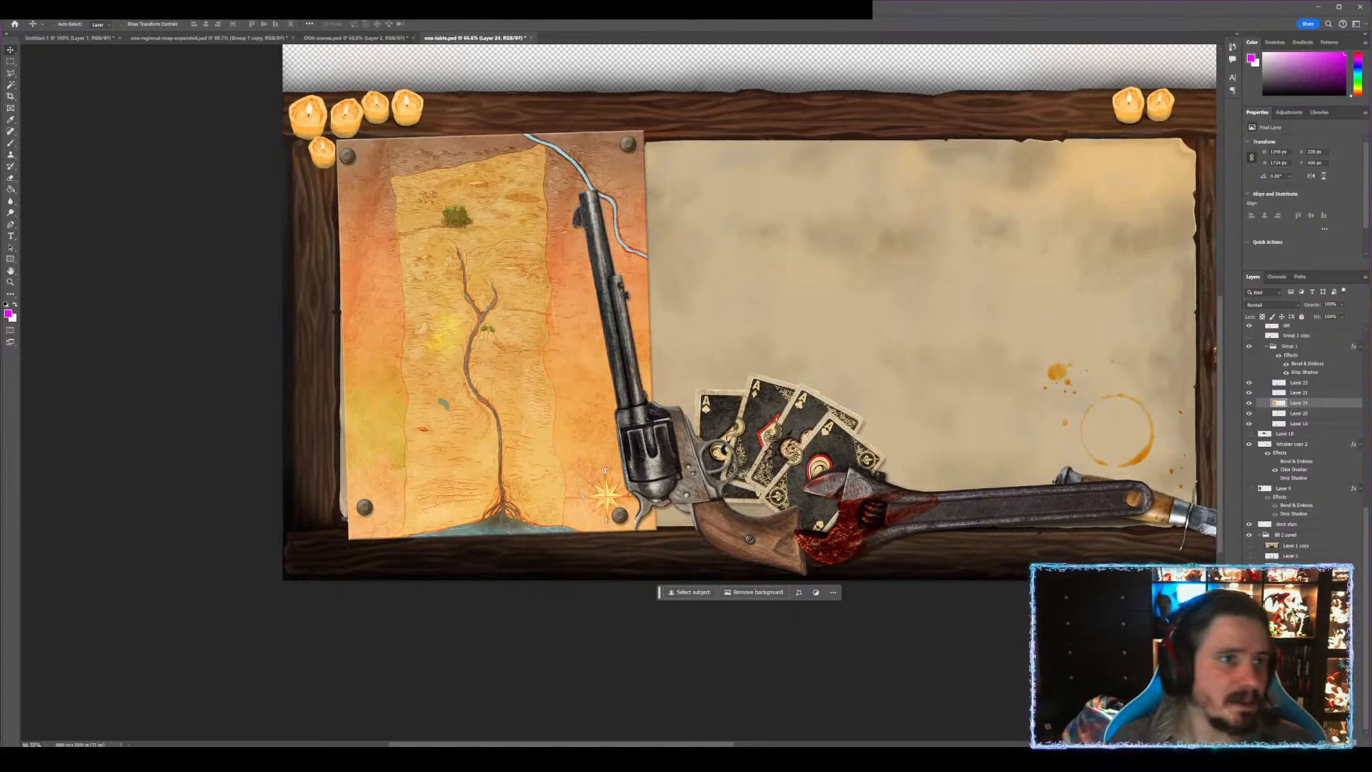
click(350, 157)
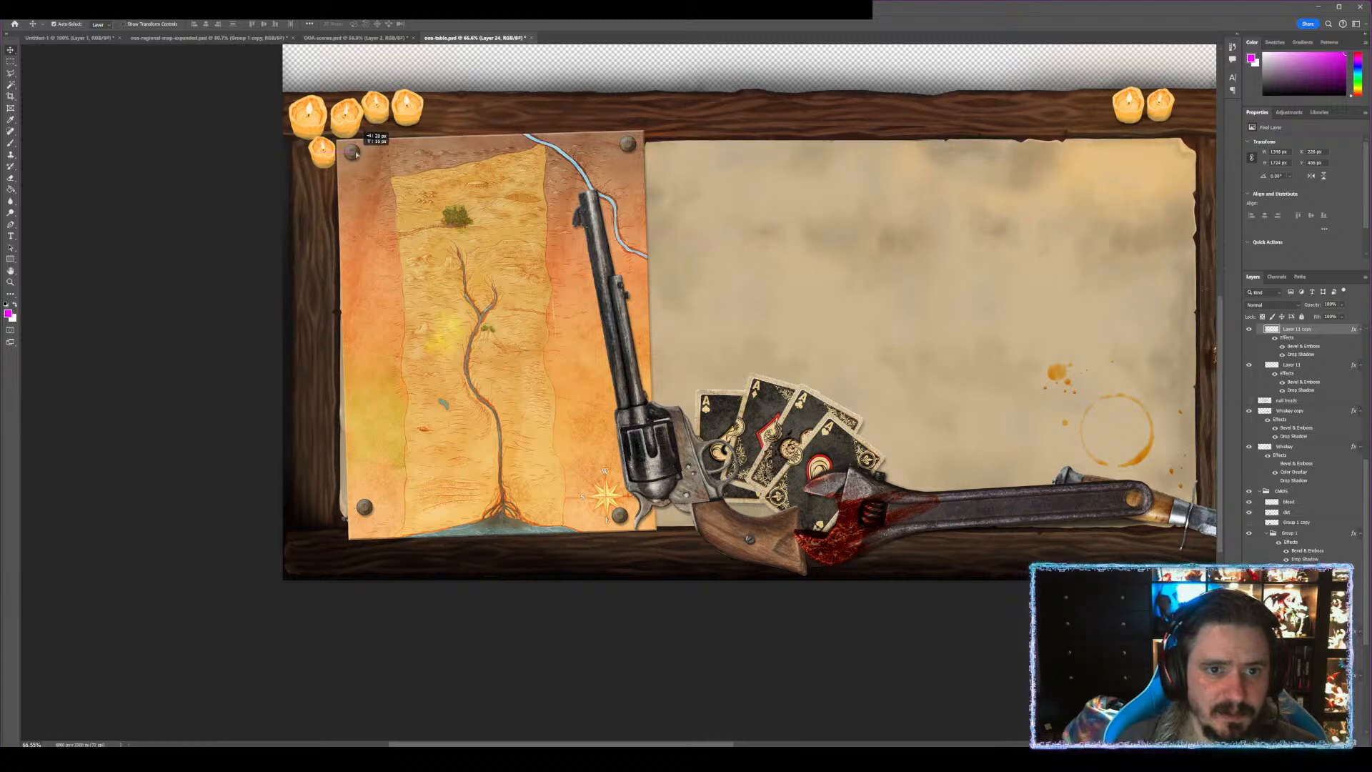
drag(626, 148, 637, 142)
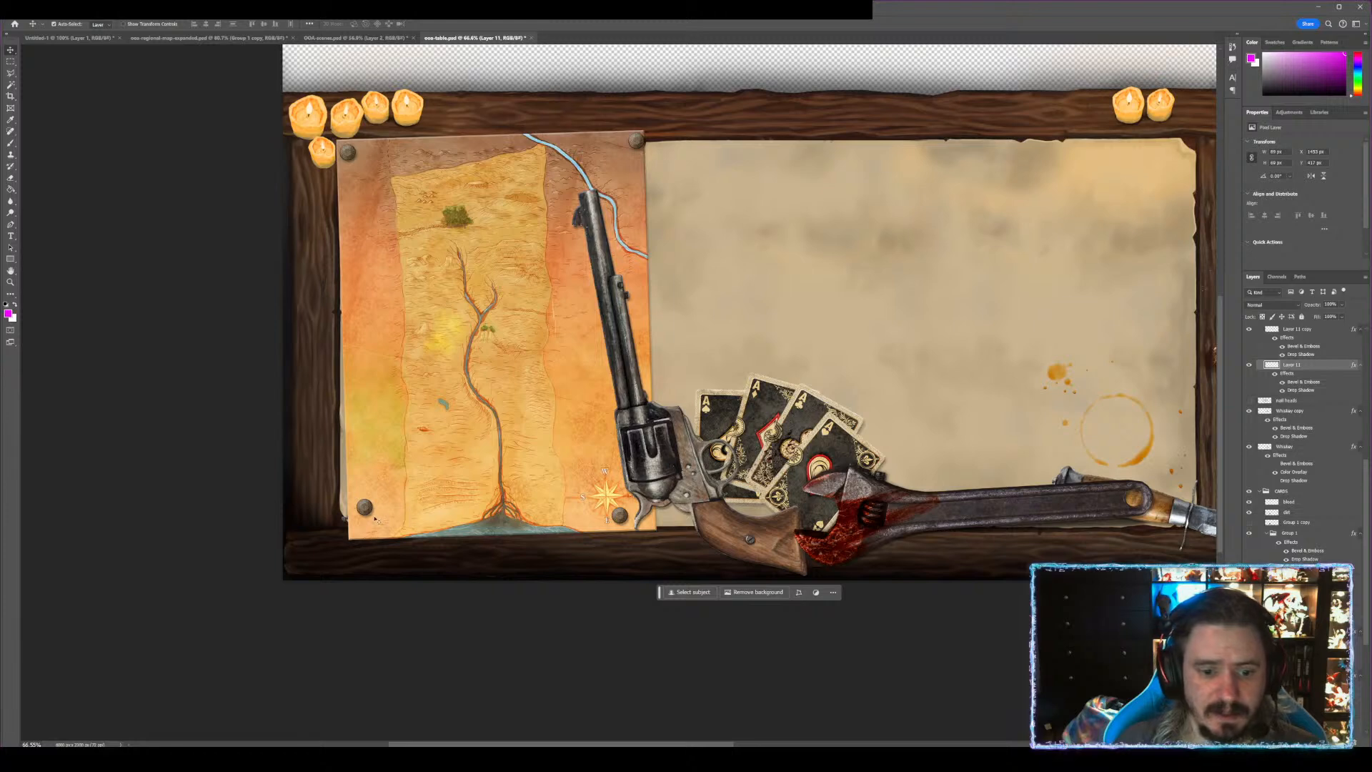
mouse_move(374, 519)
mouse_down()
mouse_move(357, 508)
mouse_move(364, 526)
mouse_up()
mouse_move(621, 513)
mouse_down()
mouse_move(661, 493)
mouse_move(653, 446)
mouse_move(436, 466)
mouse_move(494, 382)
mouse_move(613, 509)
mouse_move(643, 519)
mouse_up()
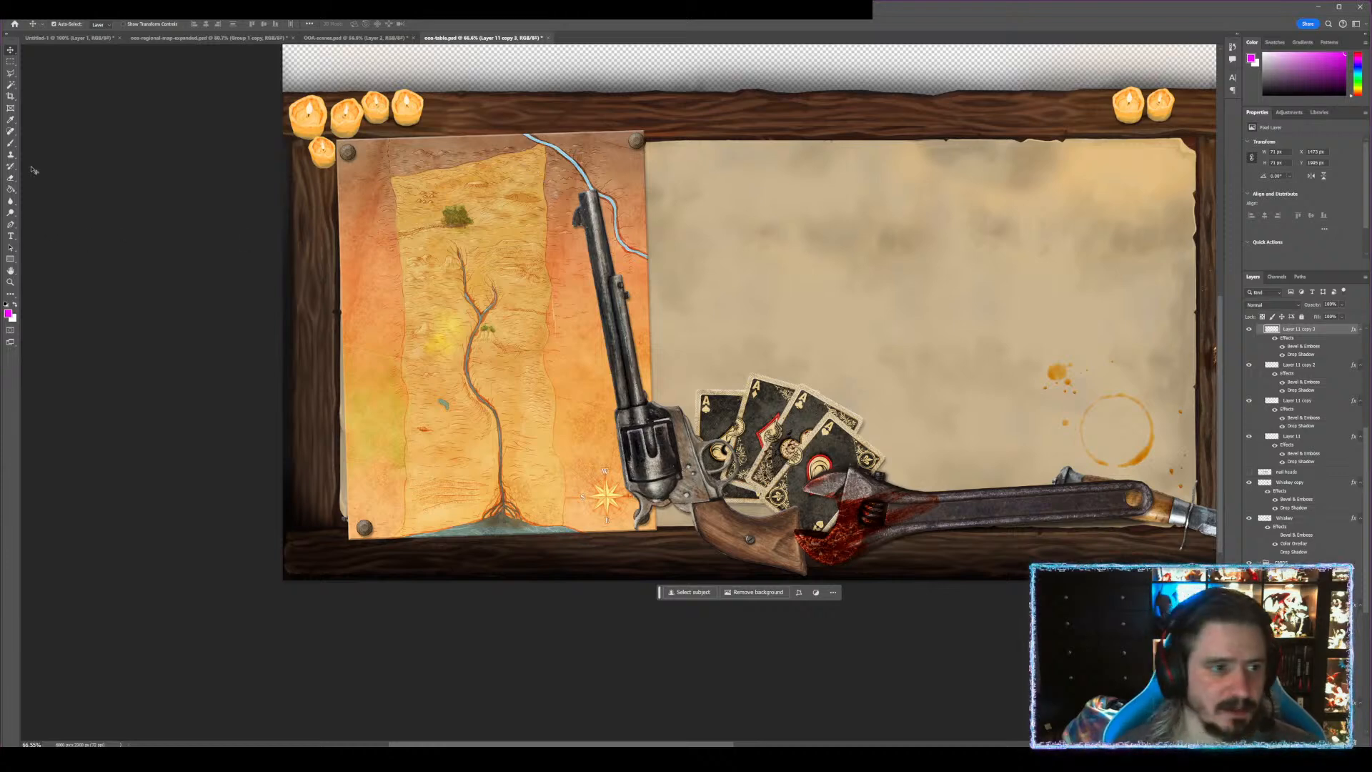
- Open OOA-Thumbs.psd from the Active-Thumbs folder
click(22, 11)
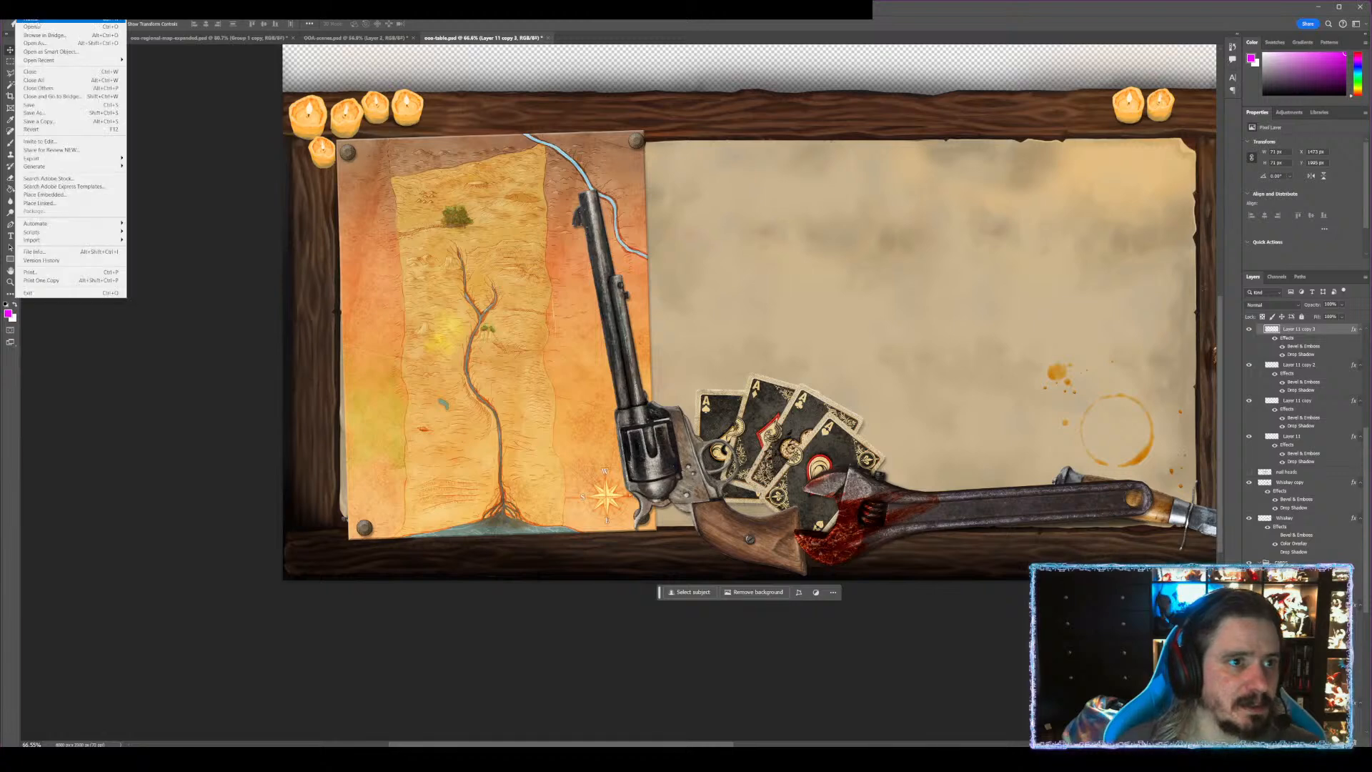
click(33, 27)
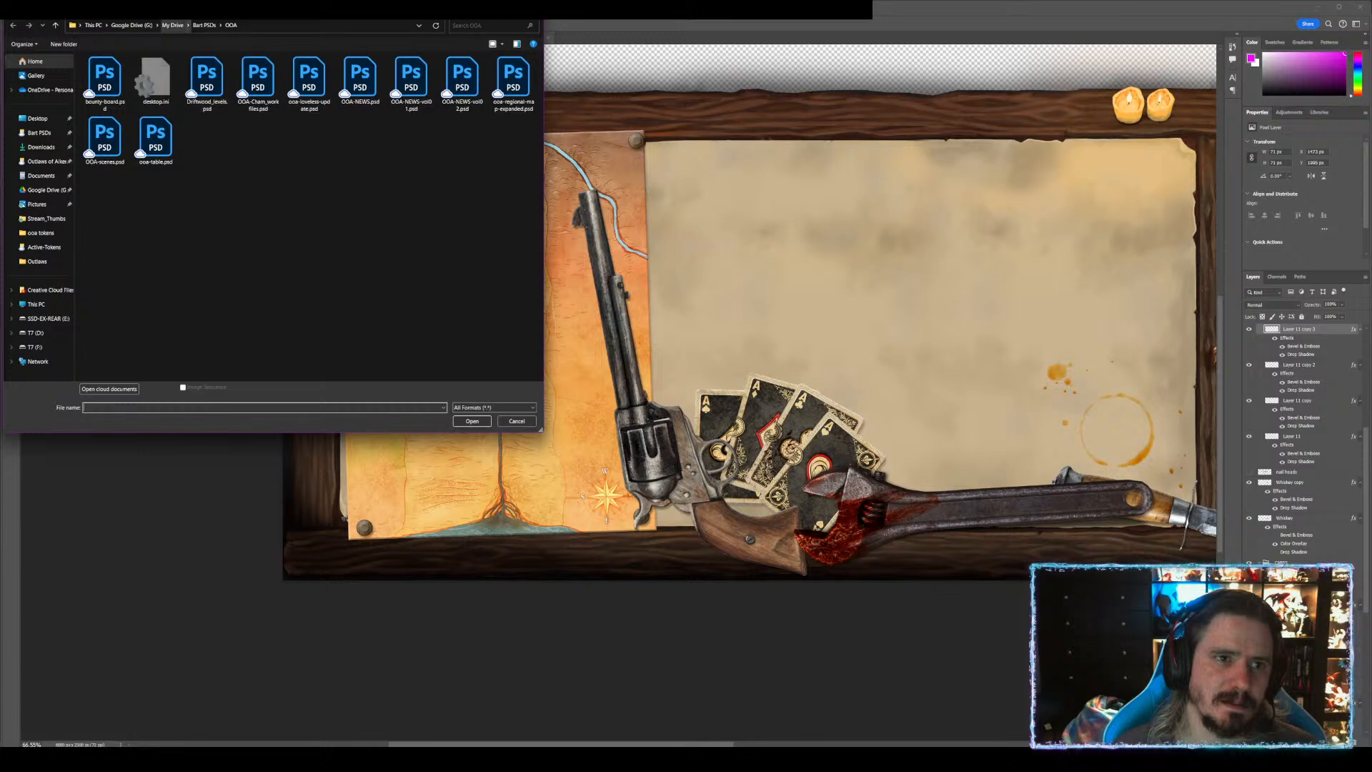
click(205, 25)
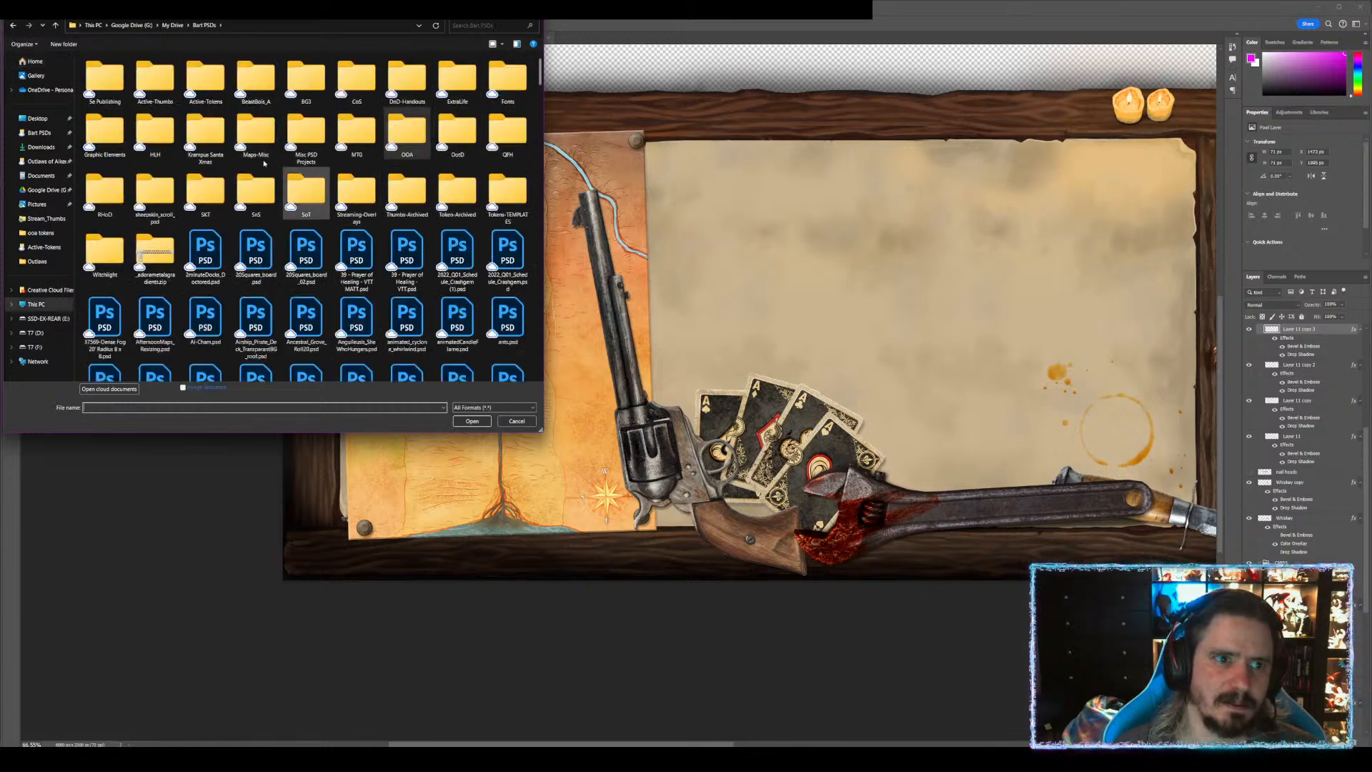
double_click(152, 84)
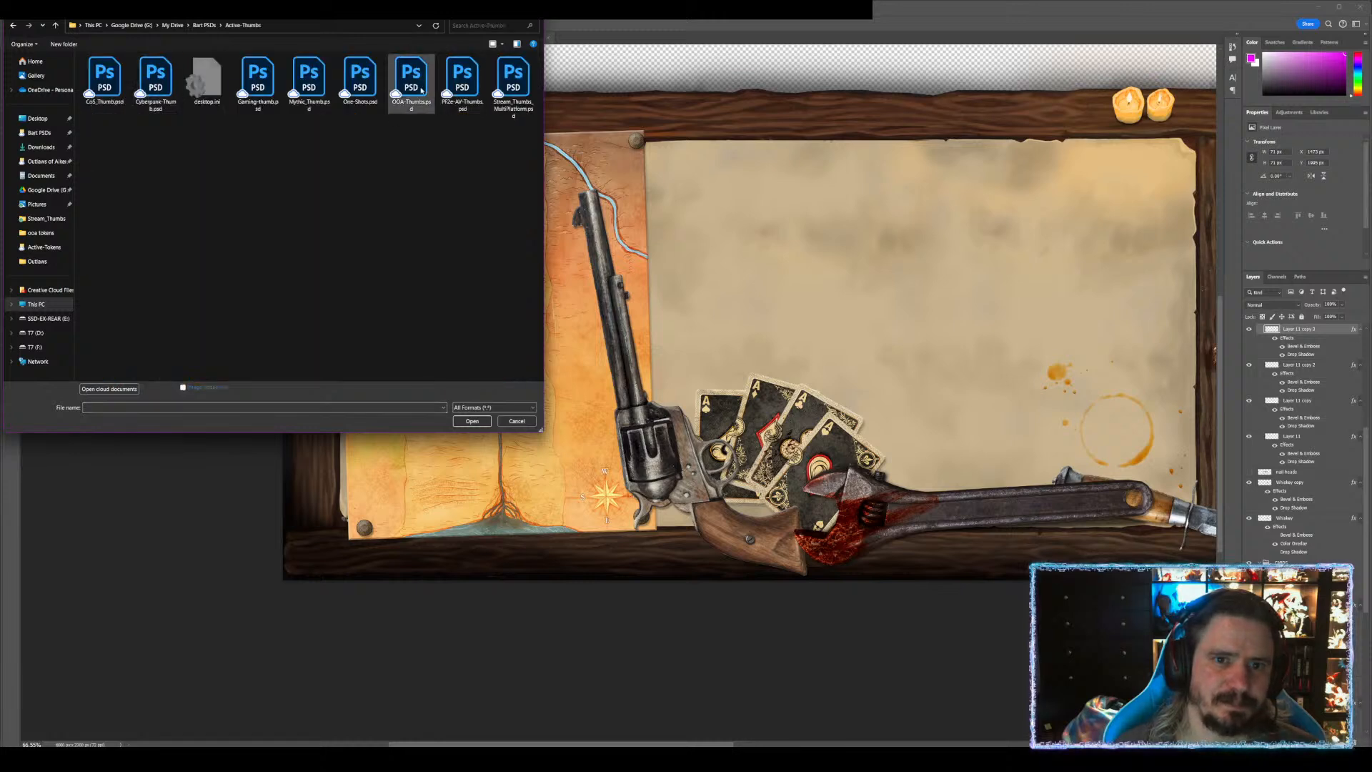
double_click(413, 85)
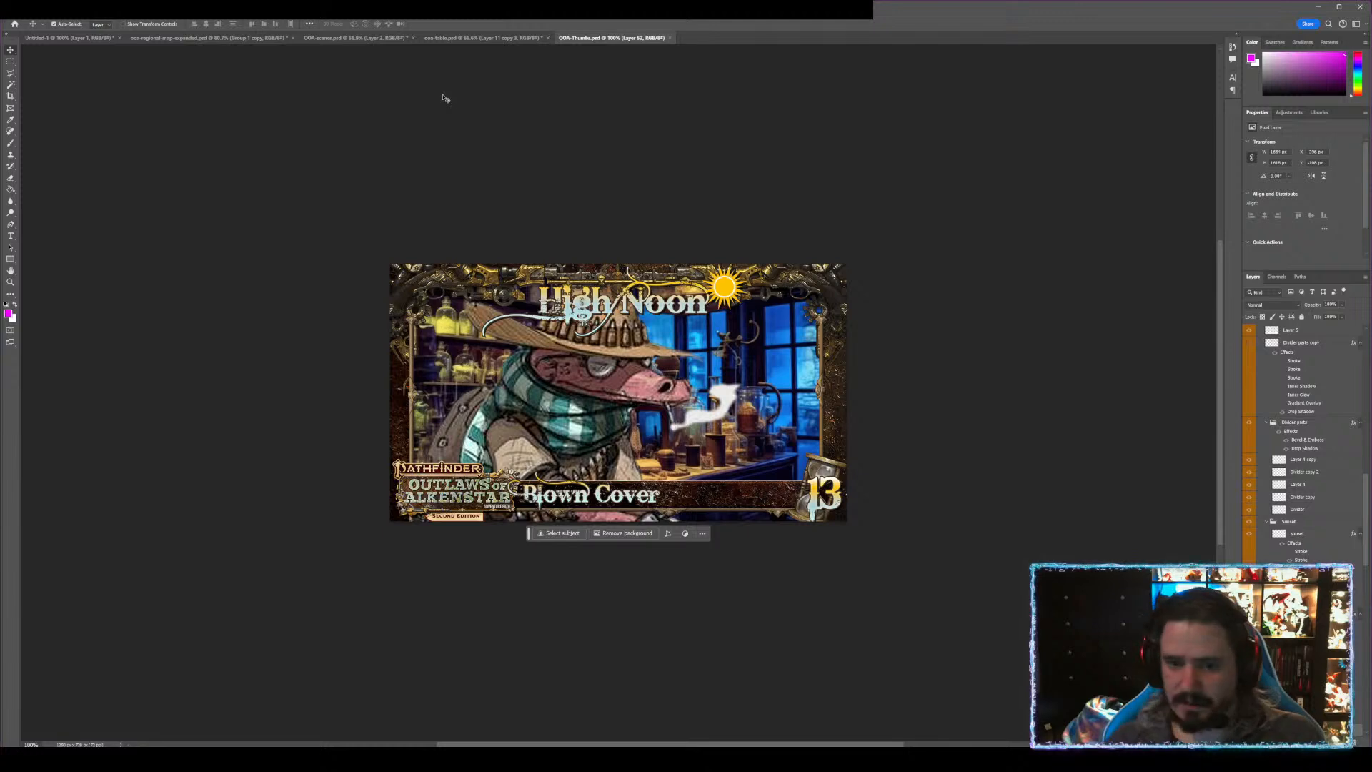
- Copy the "Blown Cover" title text layer from the thumbnail into ooa-table.psd, placing it over the map
key(t)
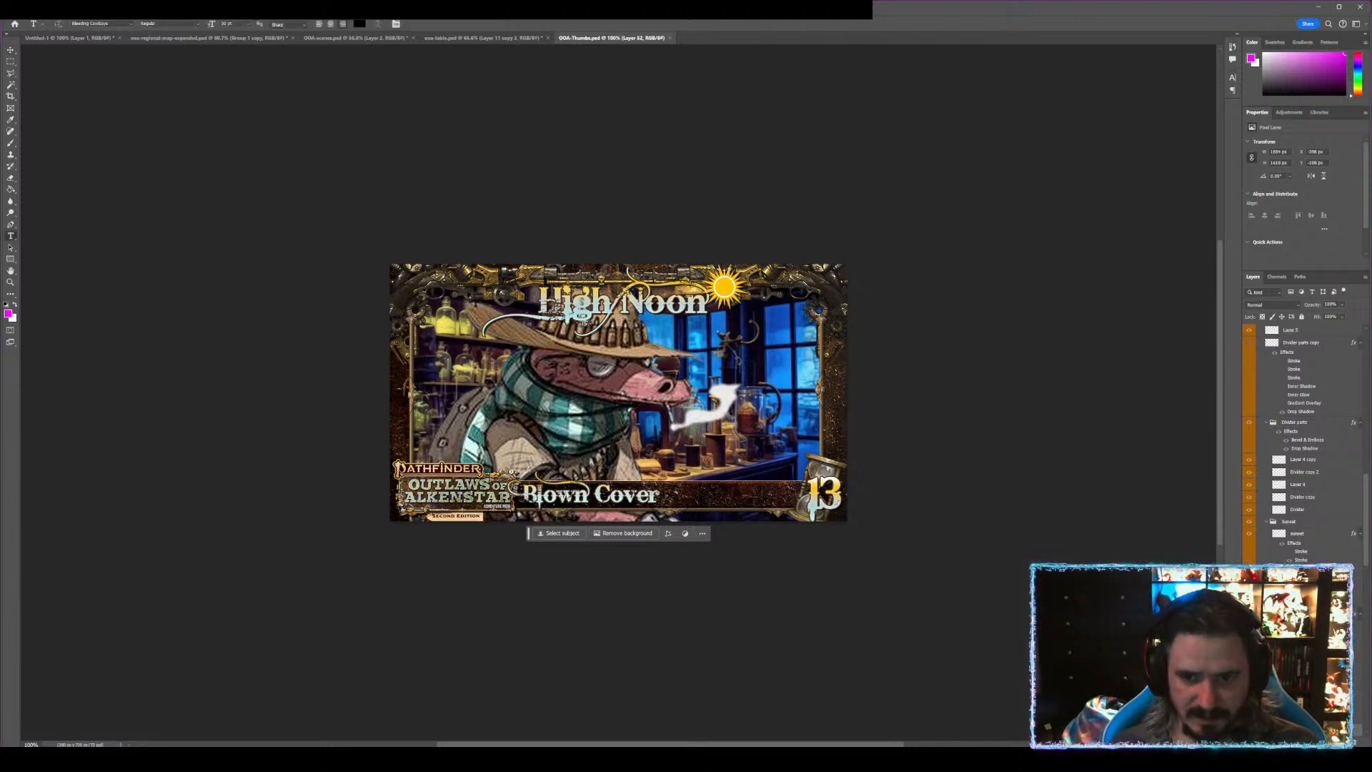
click(555, 305)
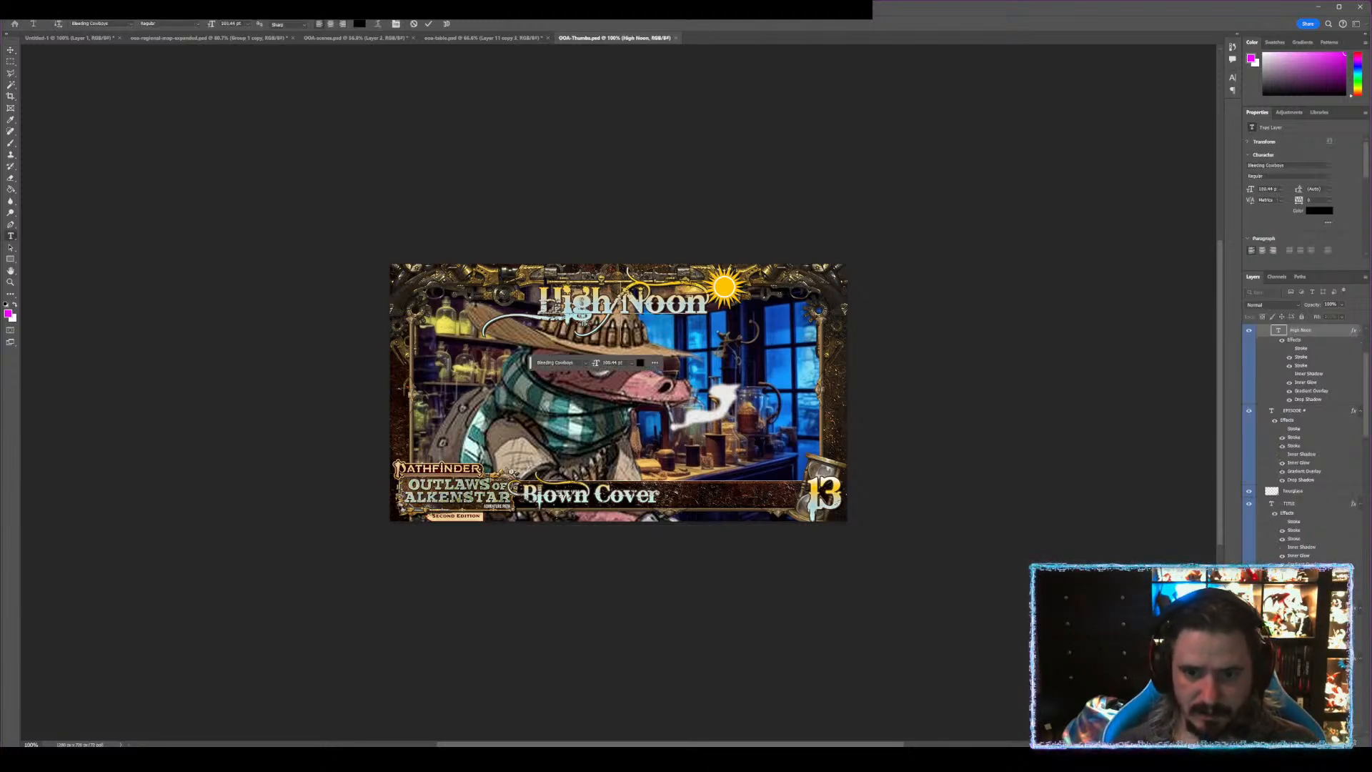
key(ctrl+Return)
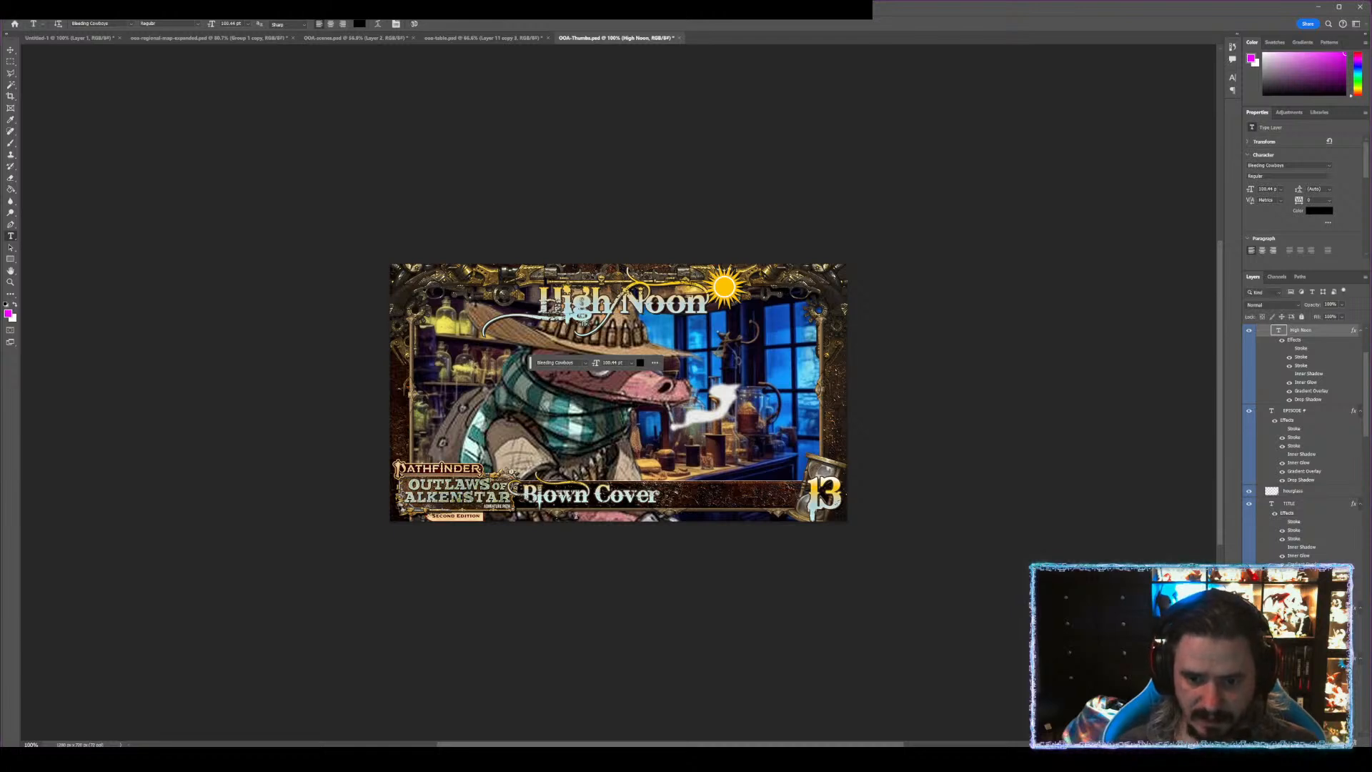
click(569, 492)
key(ctrl+Return)
key(v)
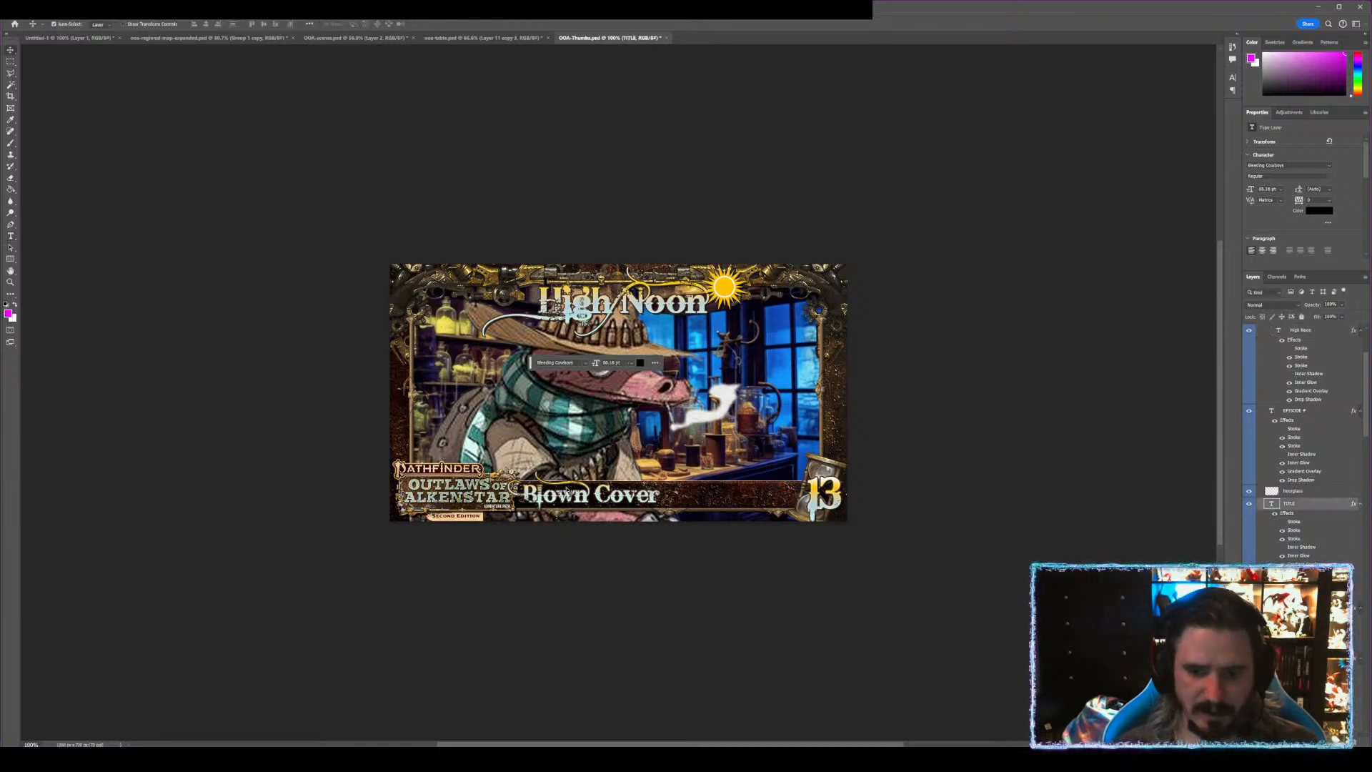
drag(582, 493, 228, 287)
click(444, 41)
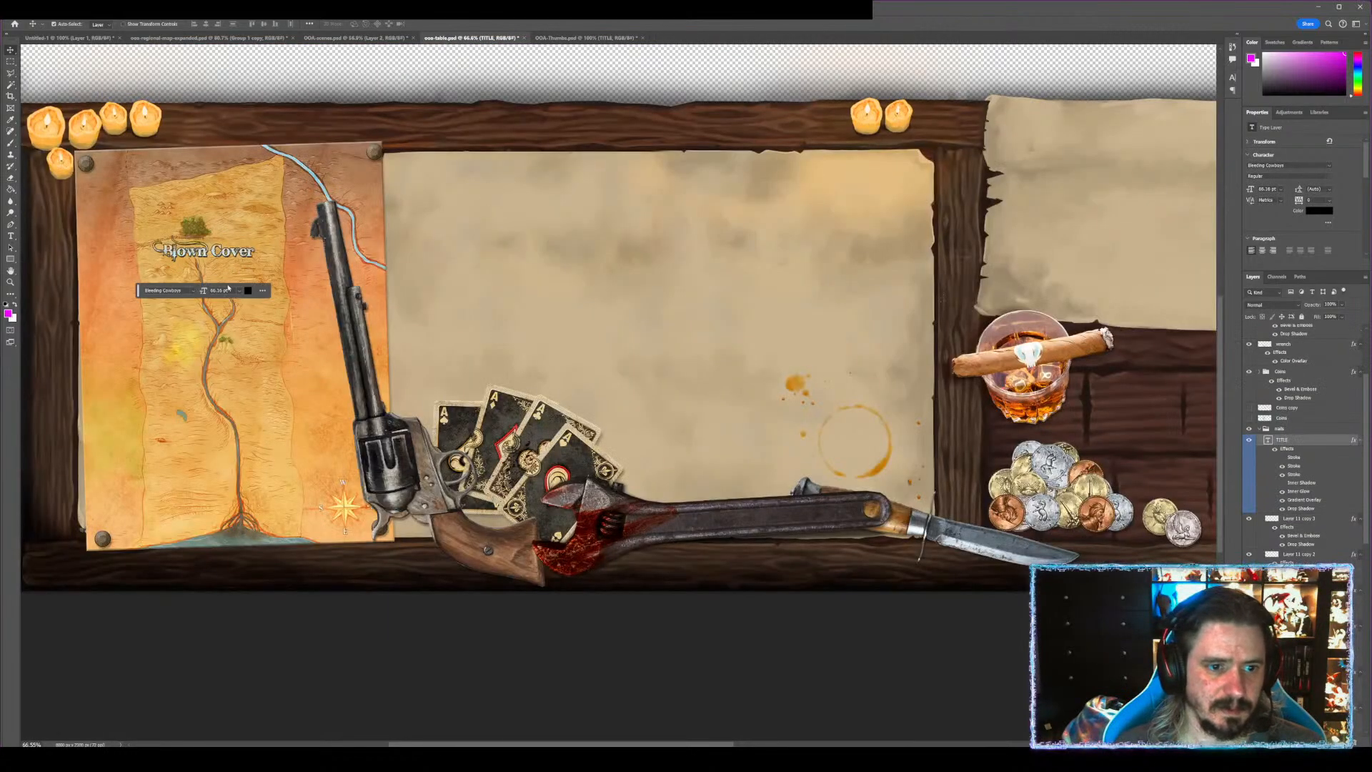
- Replace the copied title's text with "Mana Wastes"
double_click(174, 253)
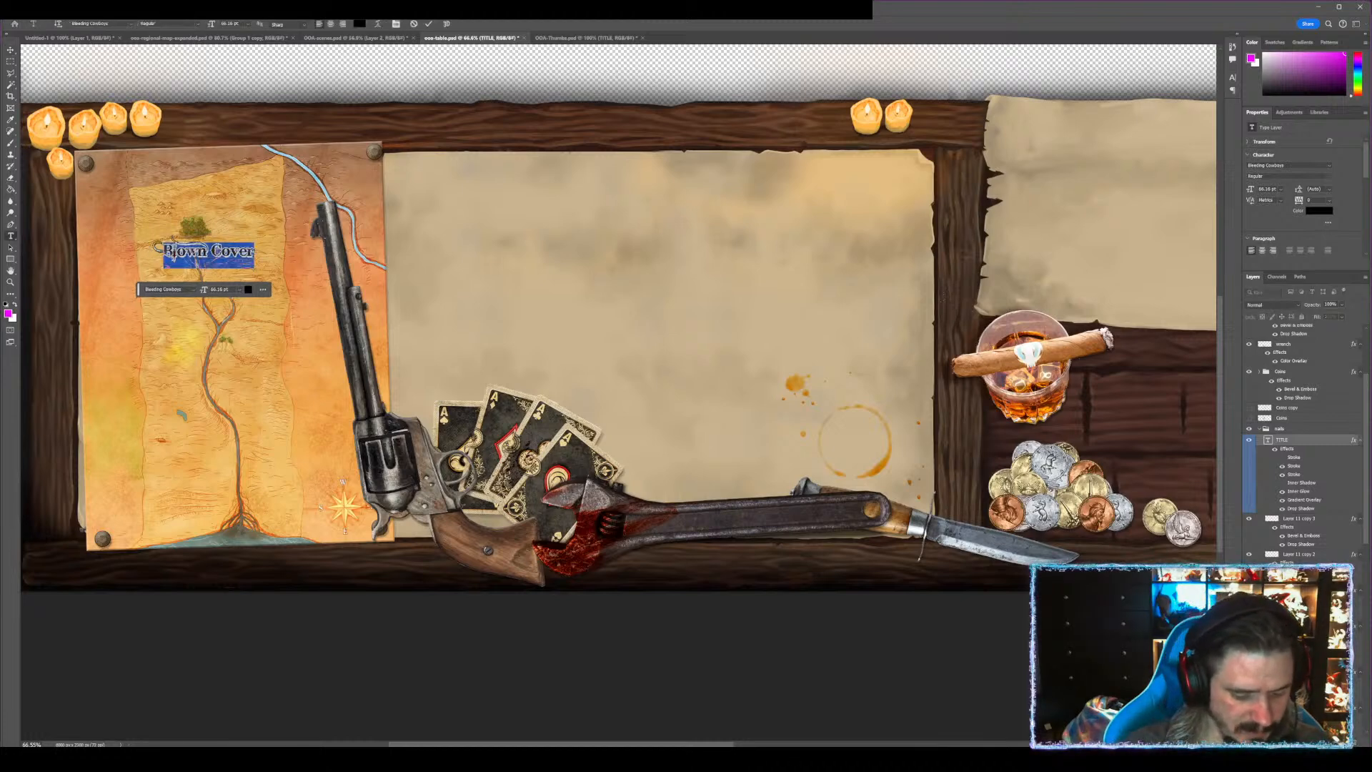
text(Mana)
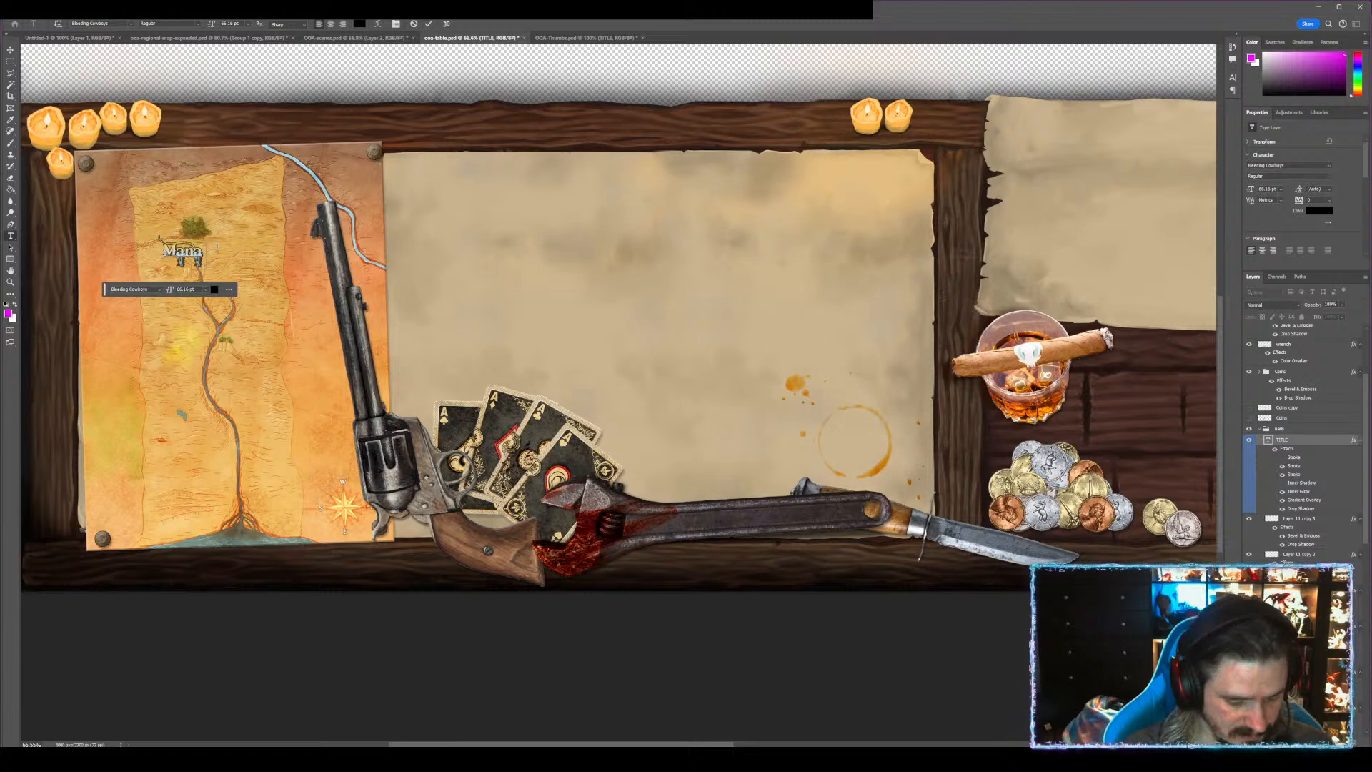
text( Wastes)
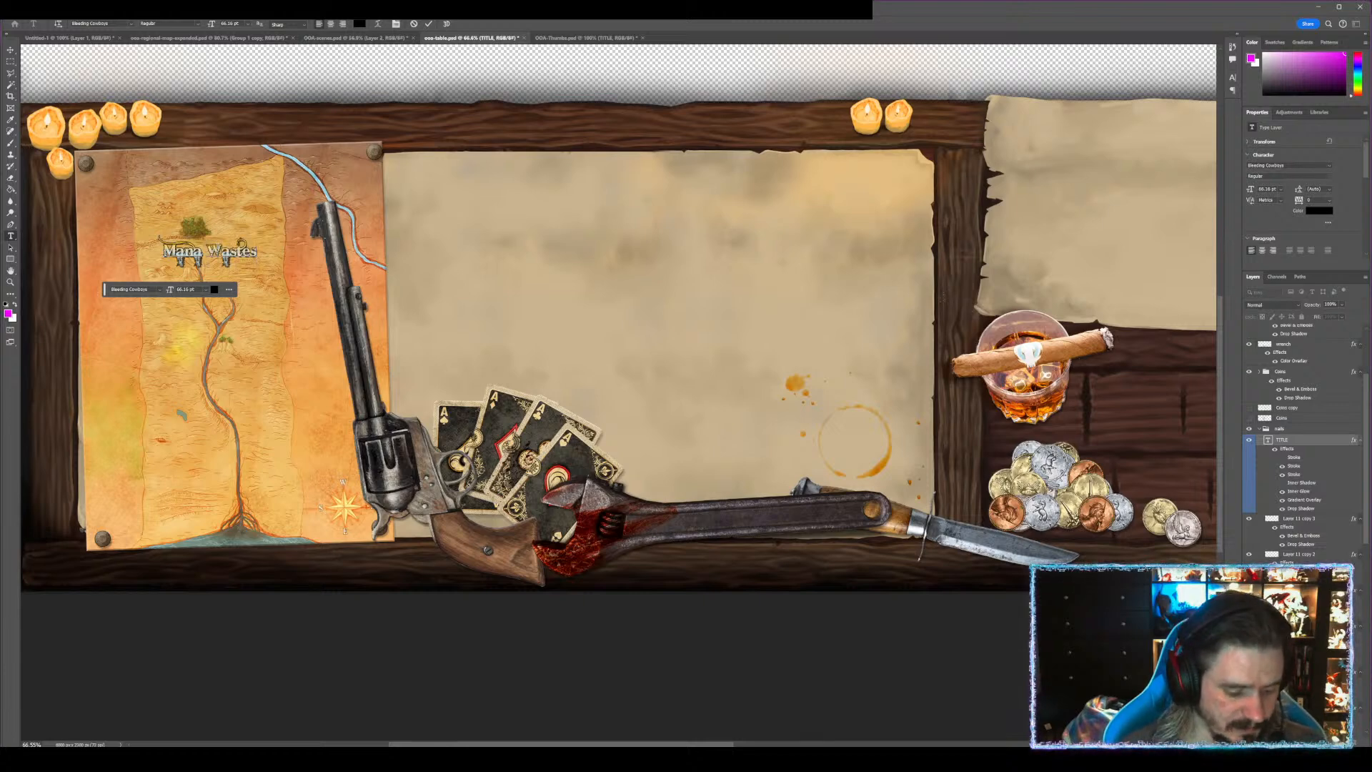
click(359, 303)
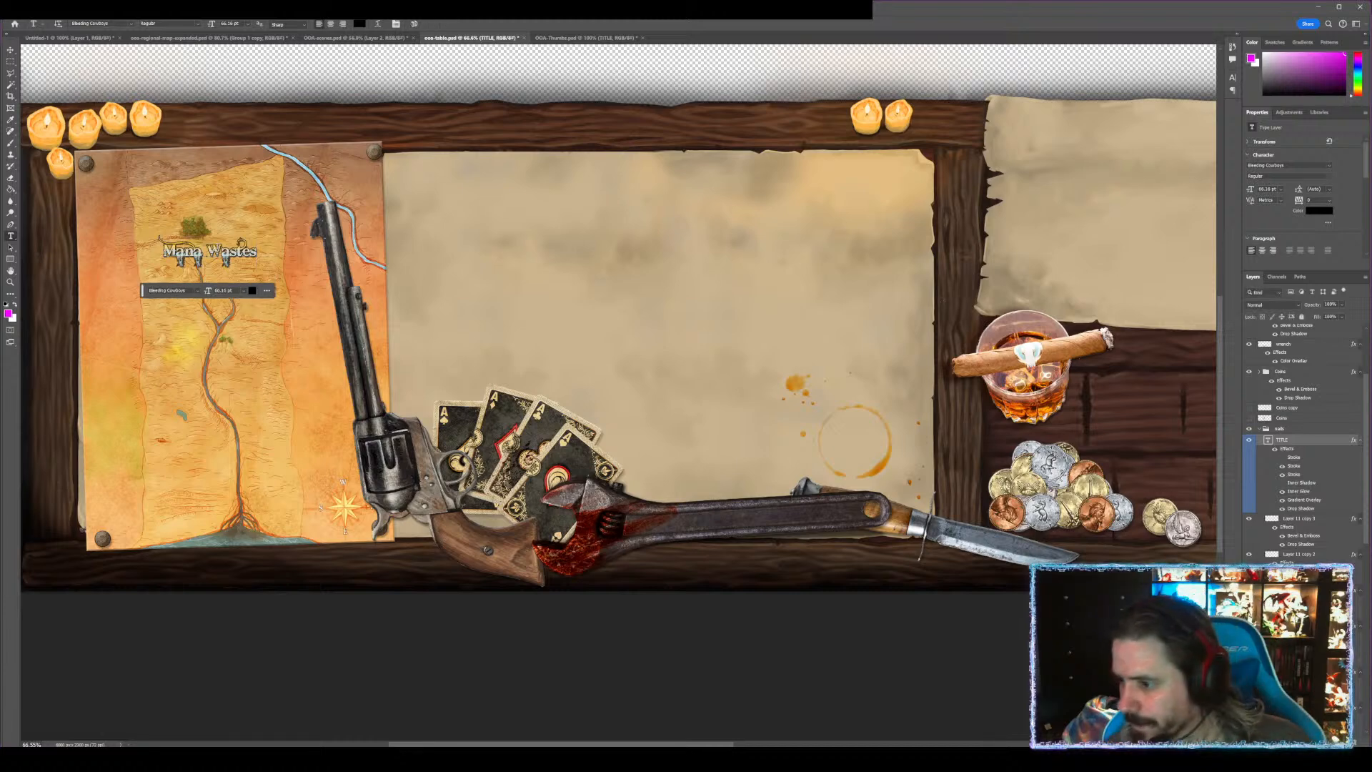
- Change the Mana Wastes title's Gradient Overlay to the fourth preset in the Reds group, a red-to-purple gradient
double_click(1317, 443)
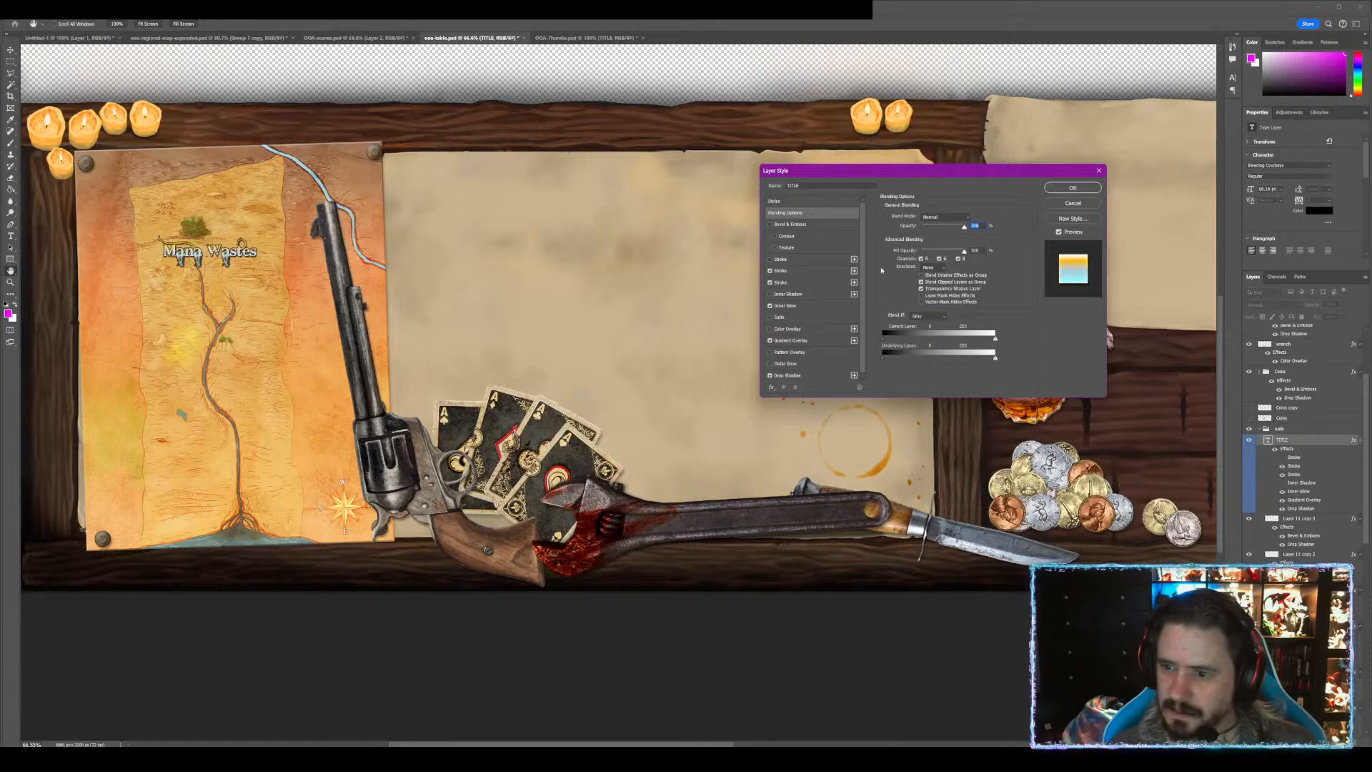
click(817, 337)
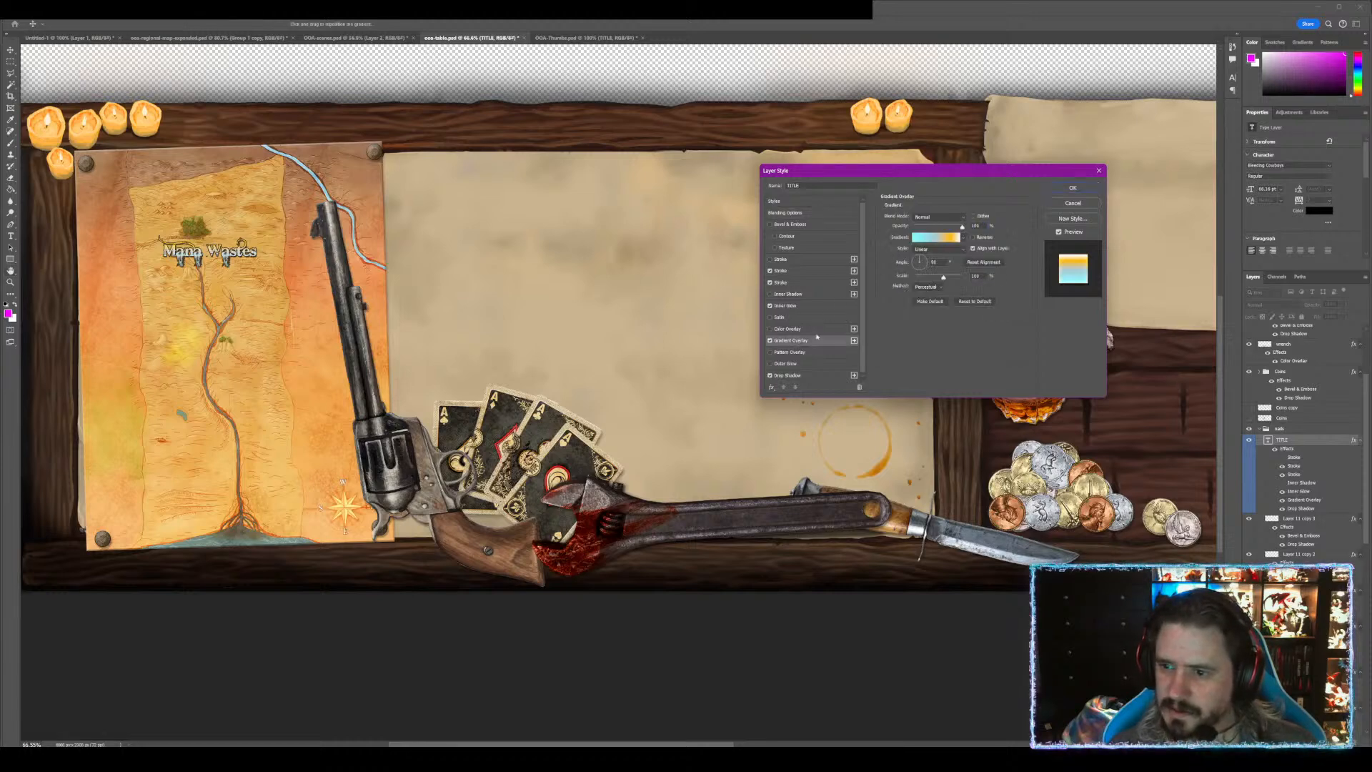
click(964, 238)
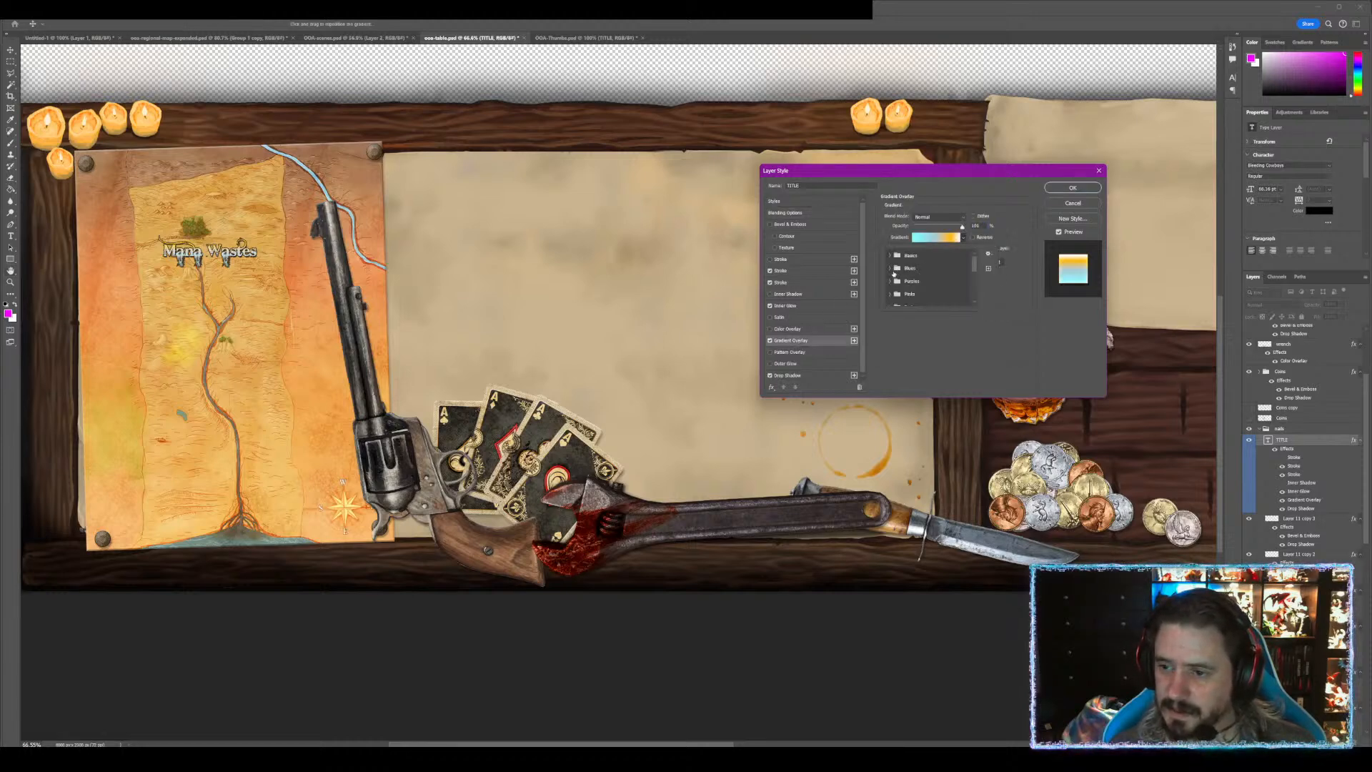
scroll(892, 273, down, 2)
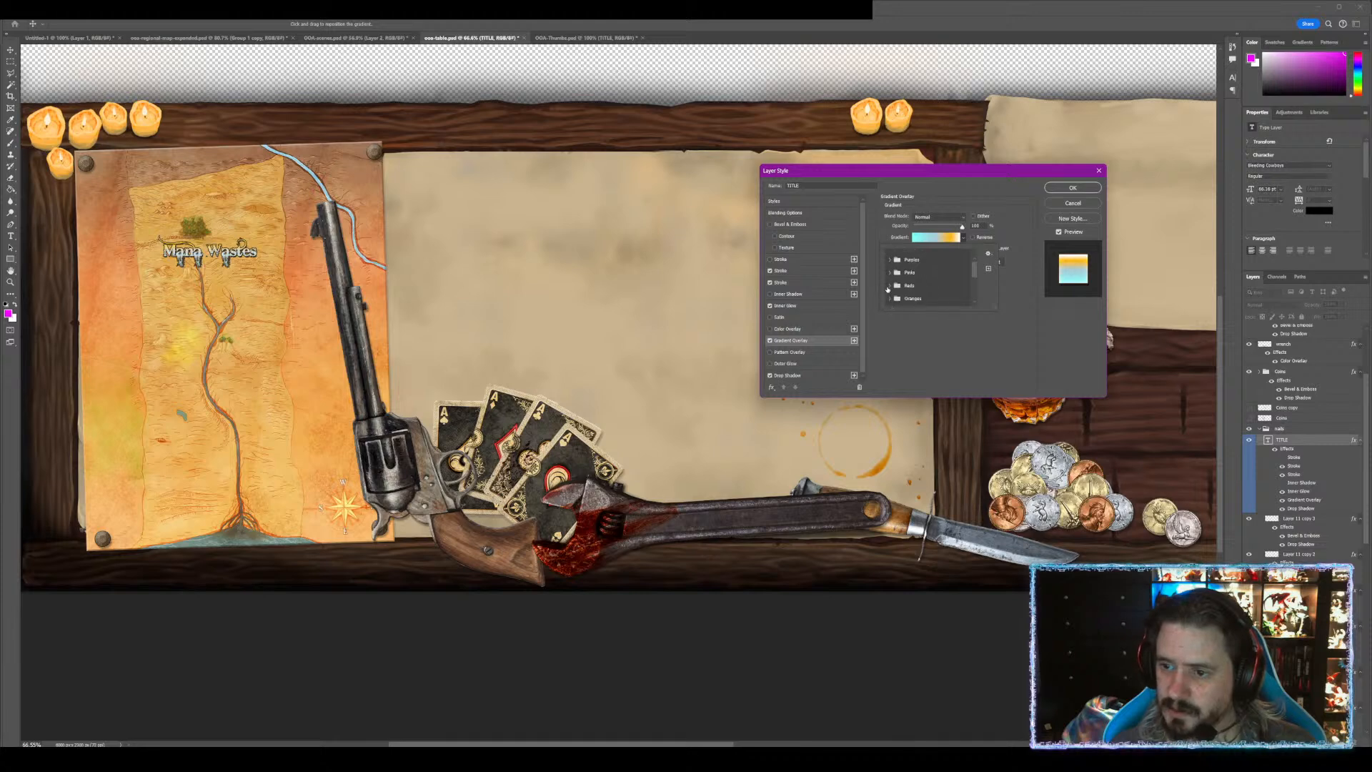
click(889, 285)
scroll(907, 285, down, 2)
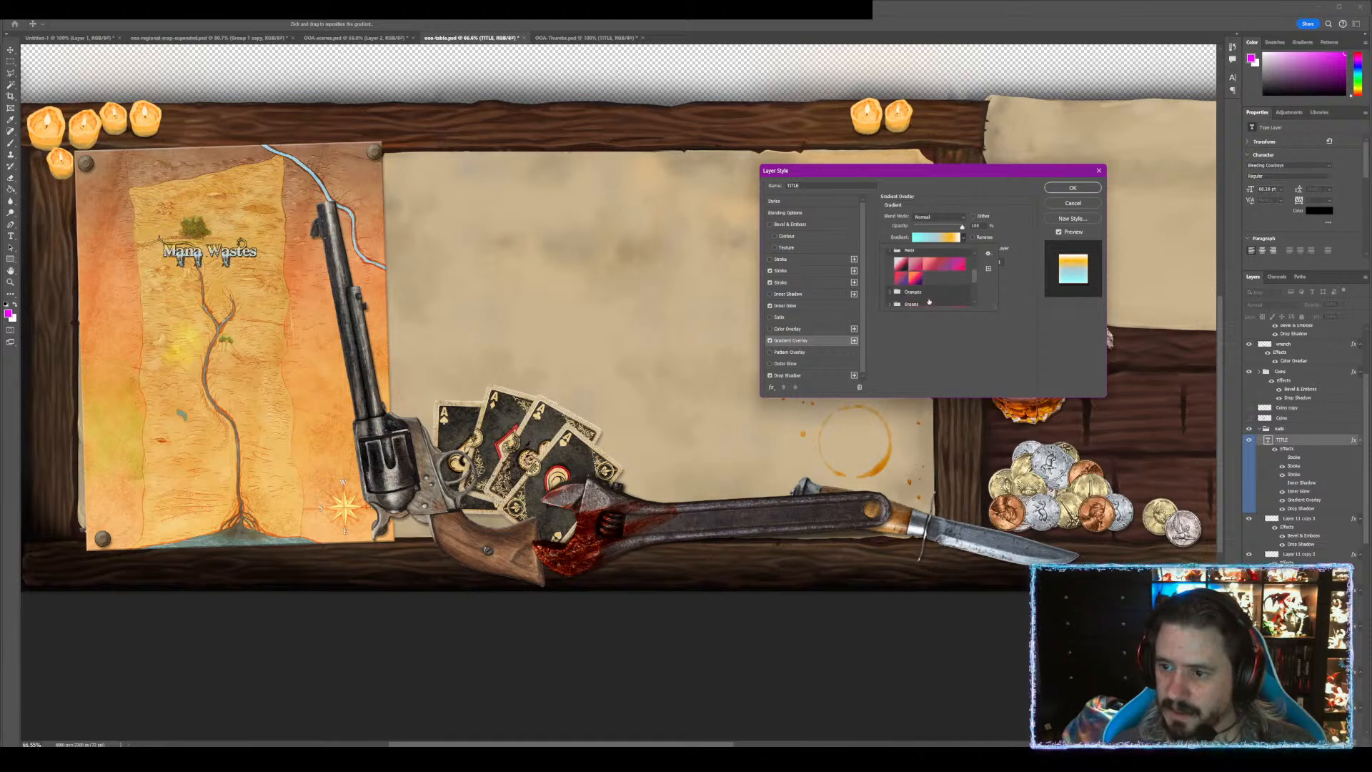
click(940, 271)
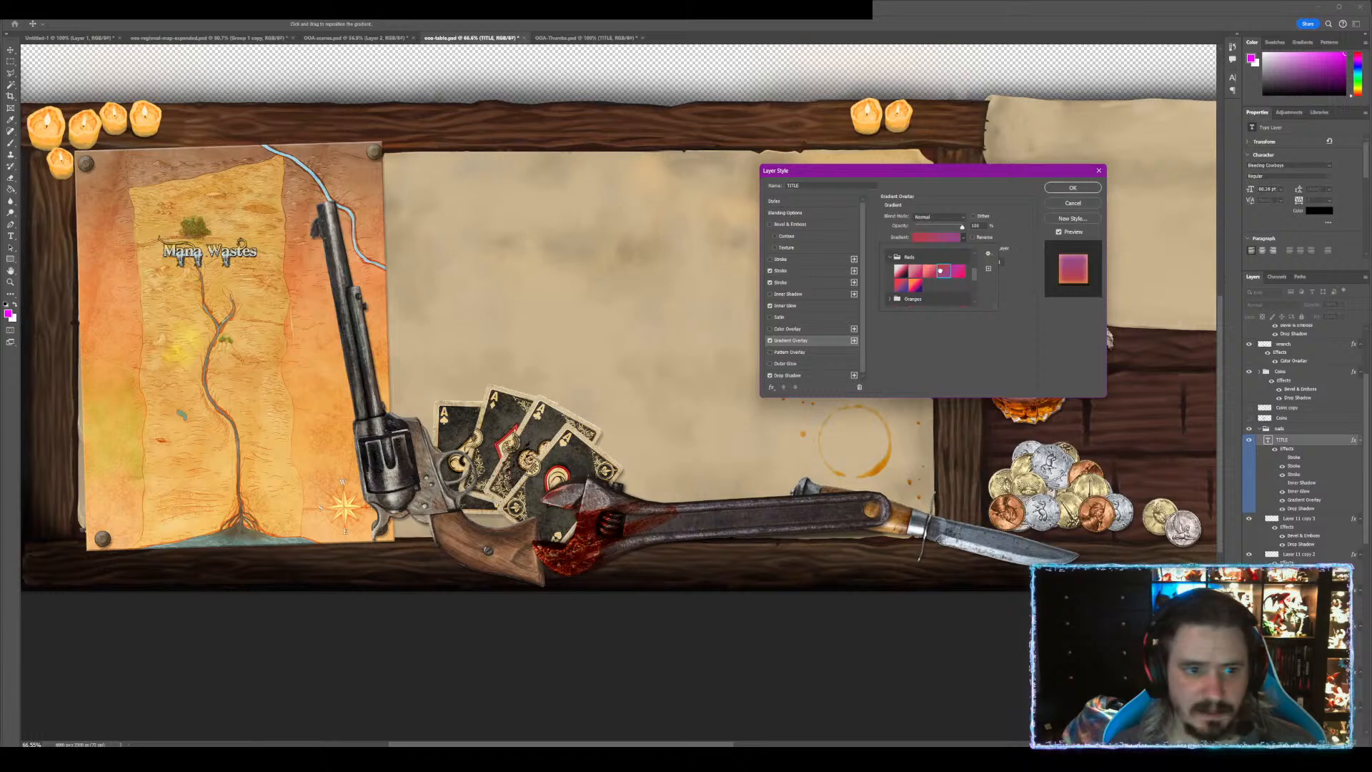
click(1069, 188)
click(1069, 188)
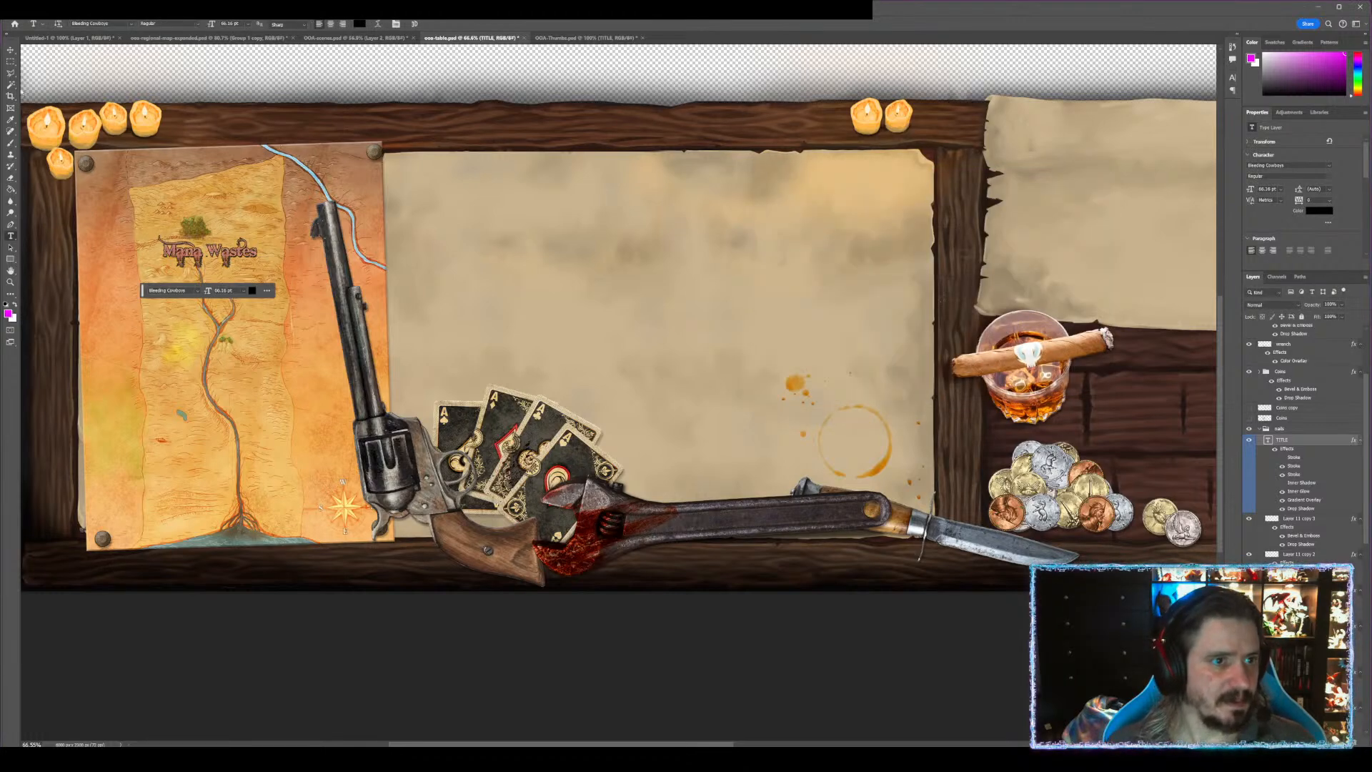
- Move the Mana Wastes title to the map's upper-left corner, enlarge it to about 127% and tilt it slightly
key(v)
drag(207, 236, 226, 138)
key(ctrl+t)
mouse_move(201, 183)
mouse_down()
mouse_move(230, 194)
mouse_move(204, 170)
mouse_up()
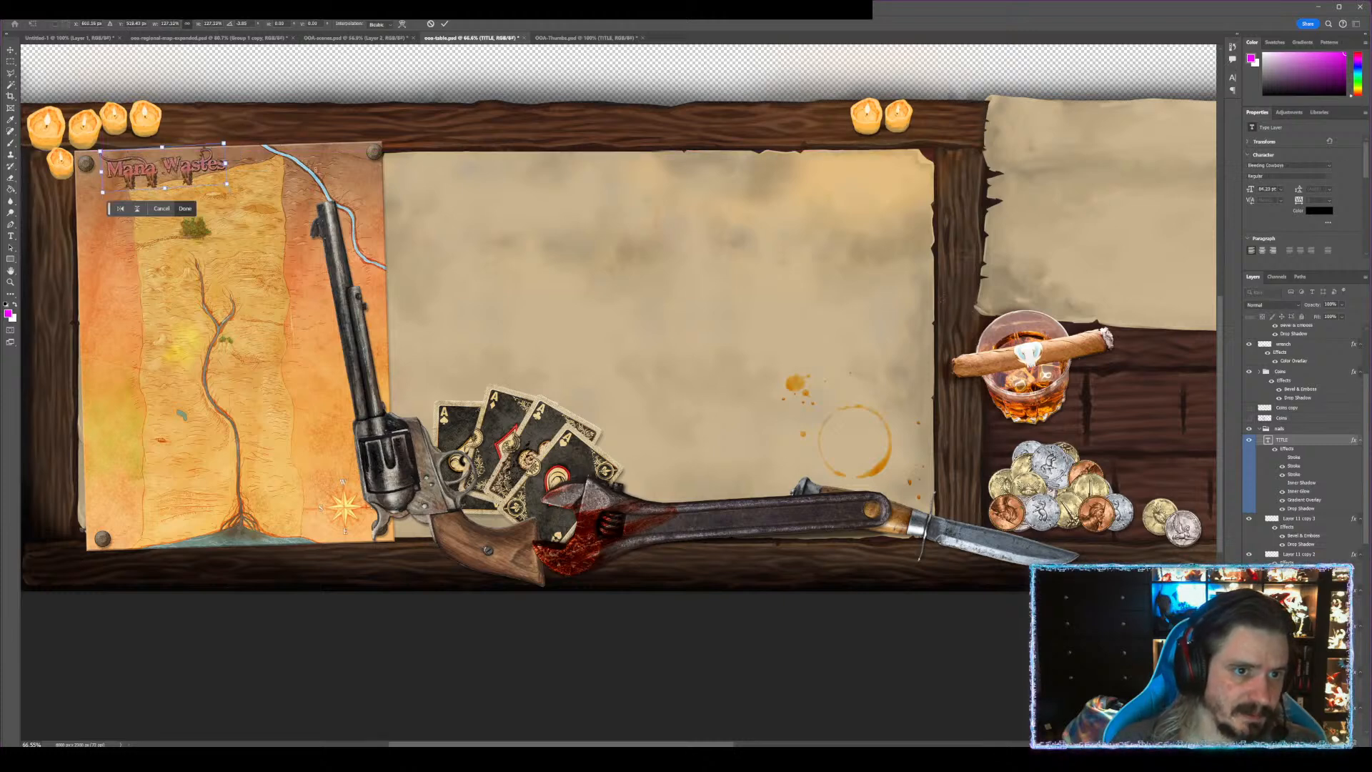
- Nudge the title slightly down, fine-tune its tilt to follow the map's upper edge, and apply the transform
key(Down)
key(Down)
key(Down)
key(Down)
key(Down)
key(Down)
key(Down)
key(Down)
key(Down)
key(Down)
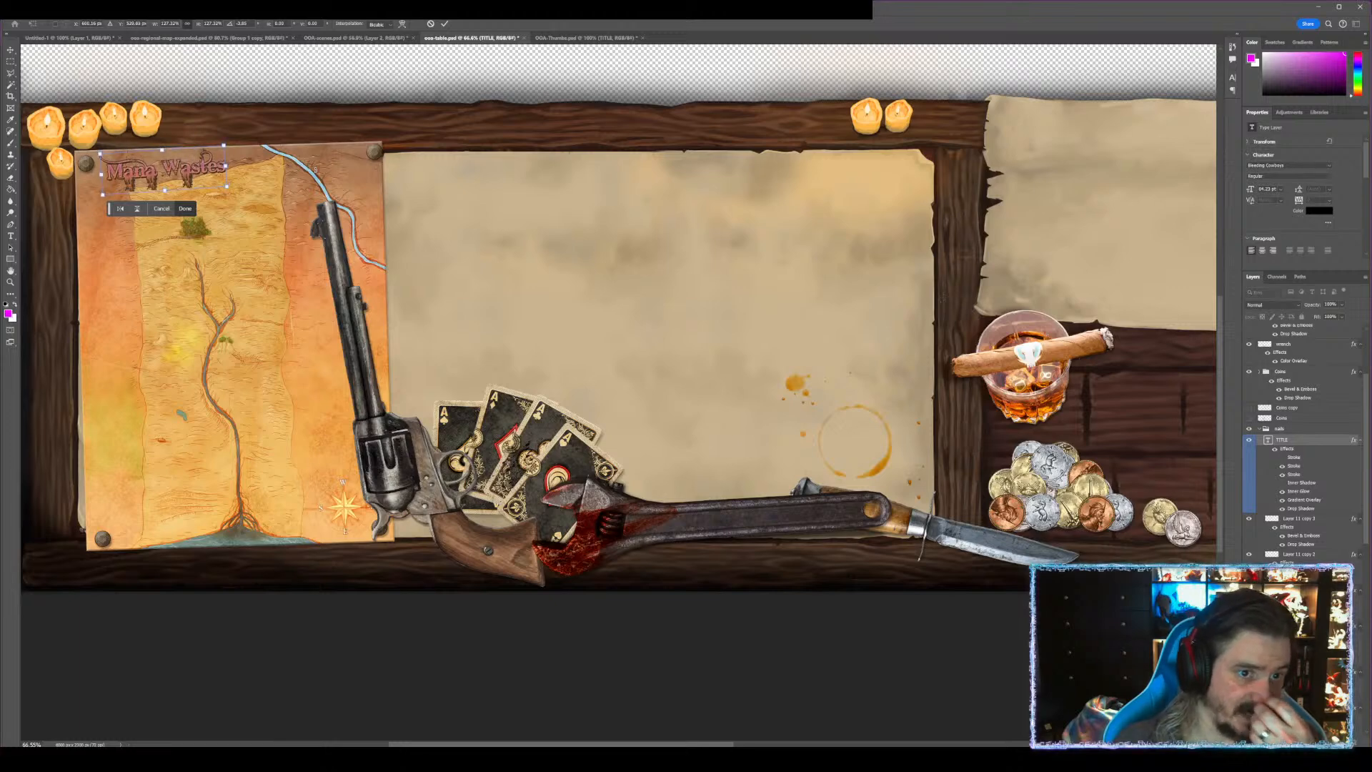
drag(249, 136, 239, 139)
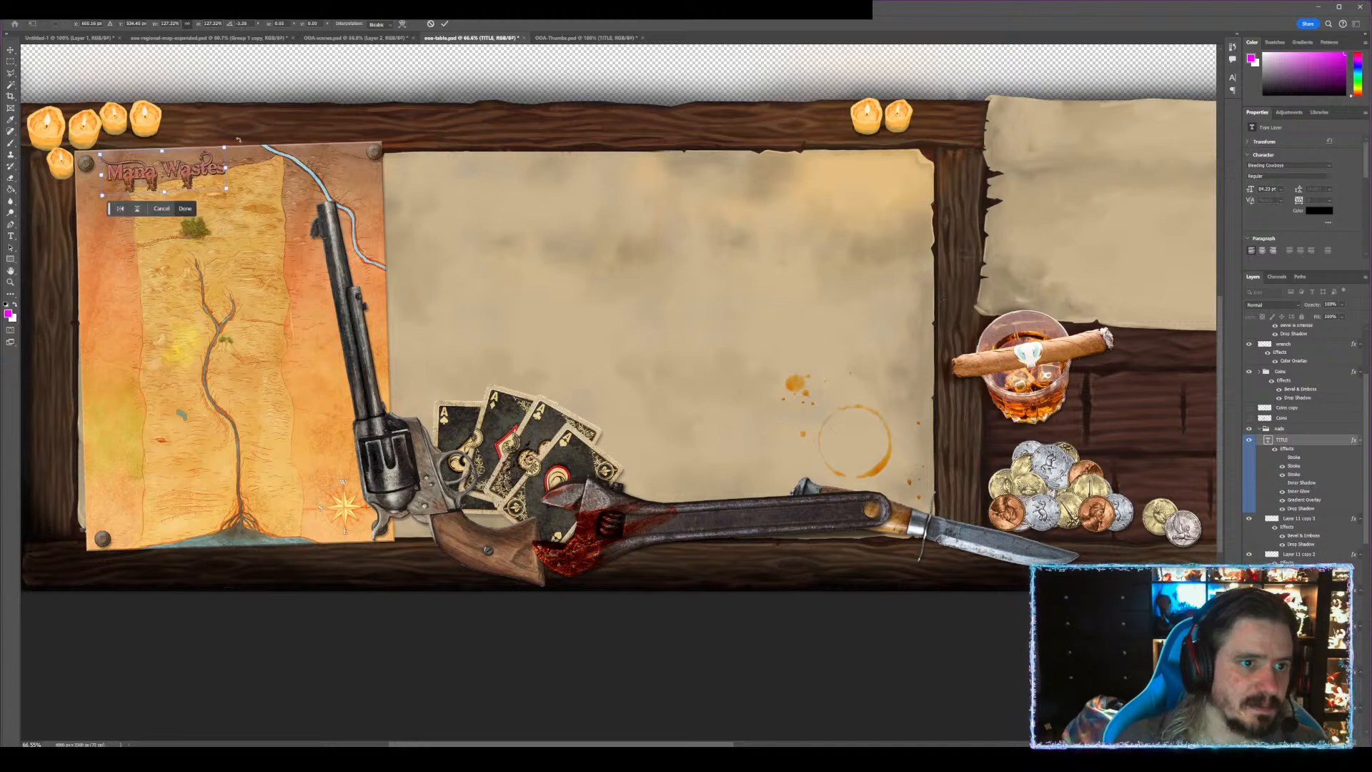
key(Return)
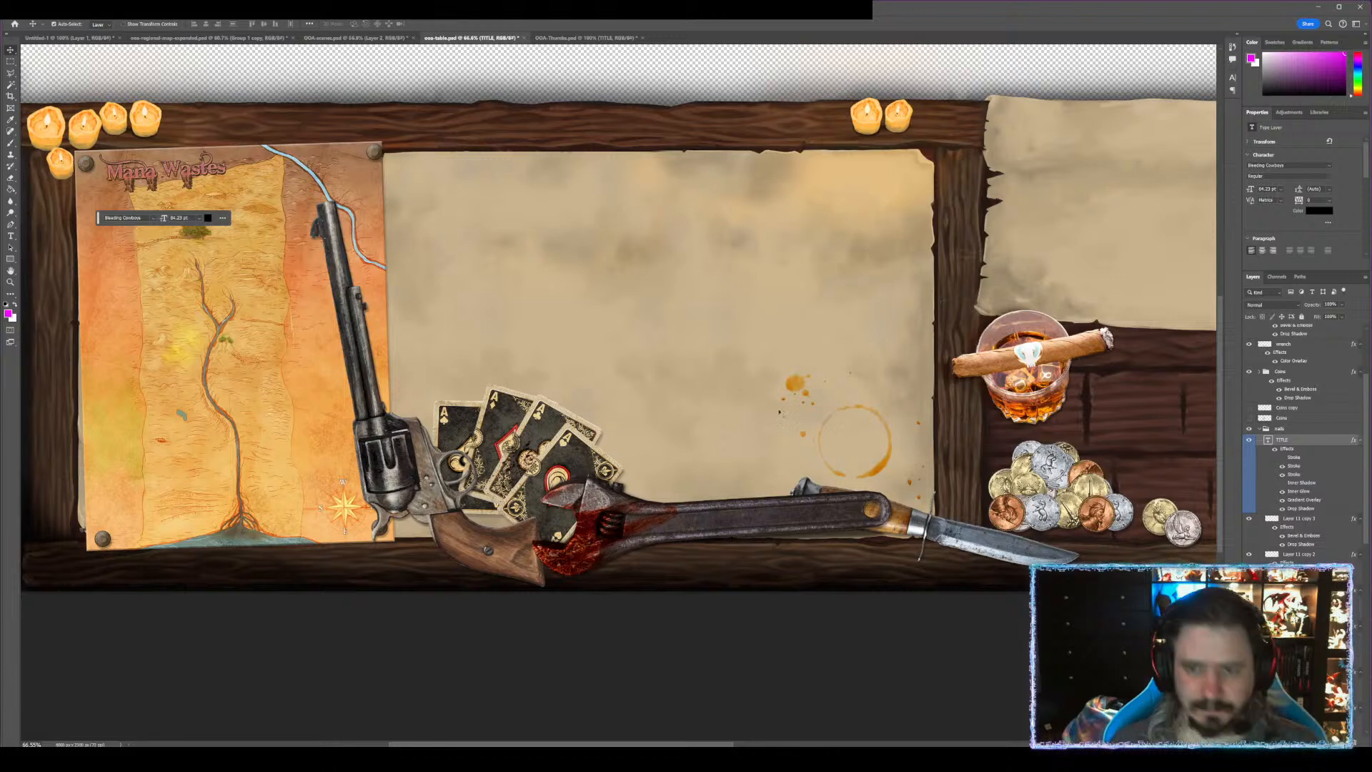
- Export the finished table overlay for web as a transparent PNG-24 named ooa-table-travel.png in Documents
scroll(728, 218, down, 3)
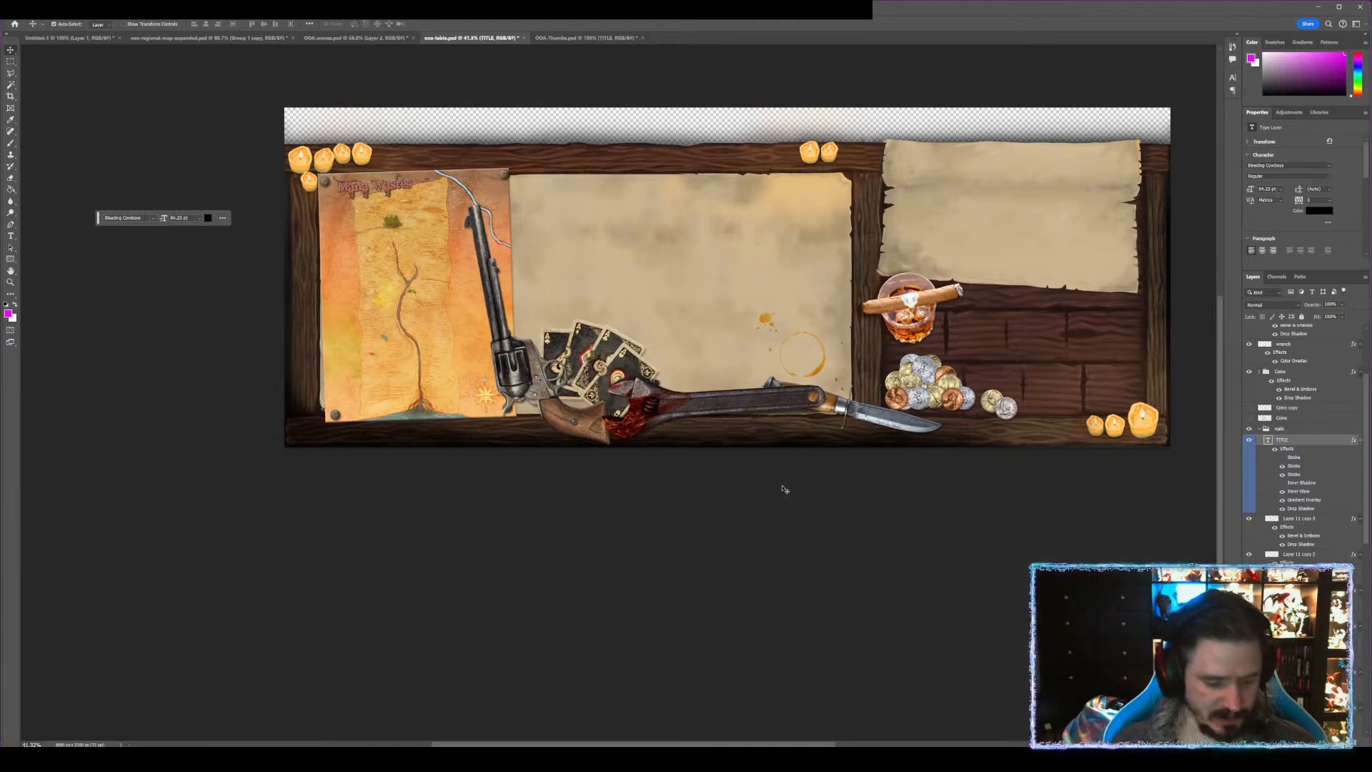
key(ctrl+alt+shift+s)
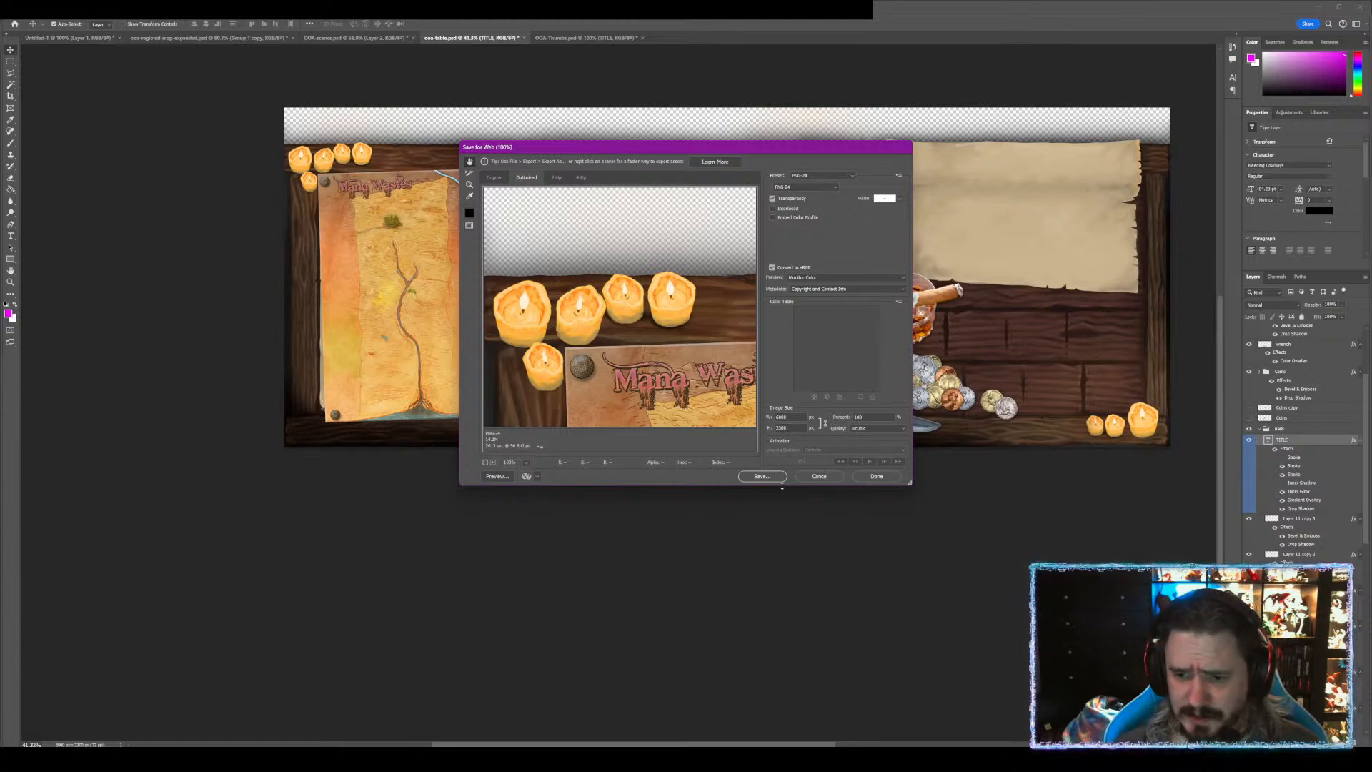
click(781, 478)
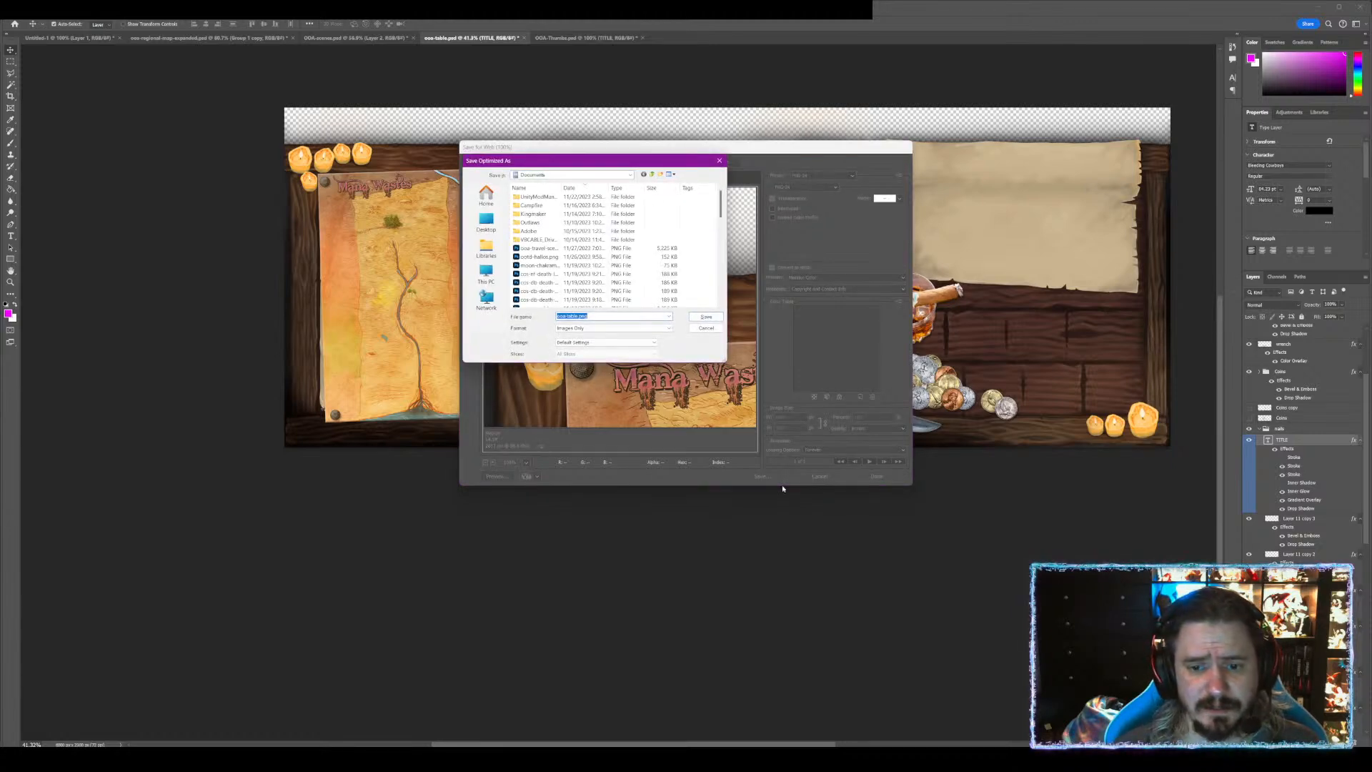
key(Right)
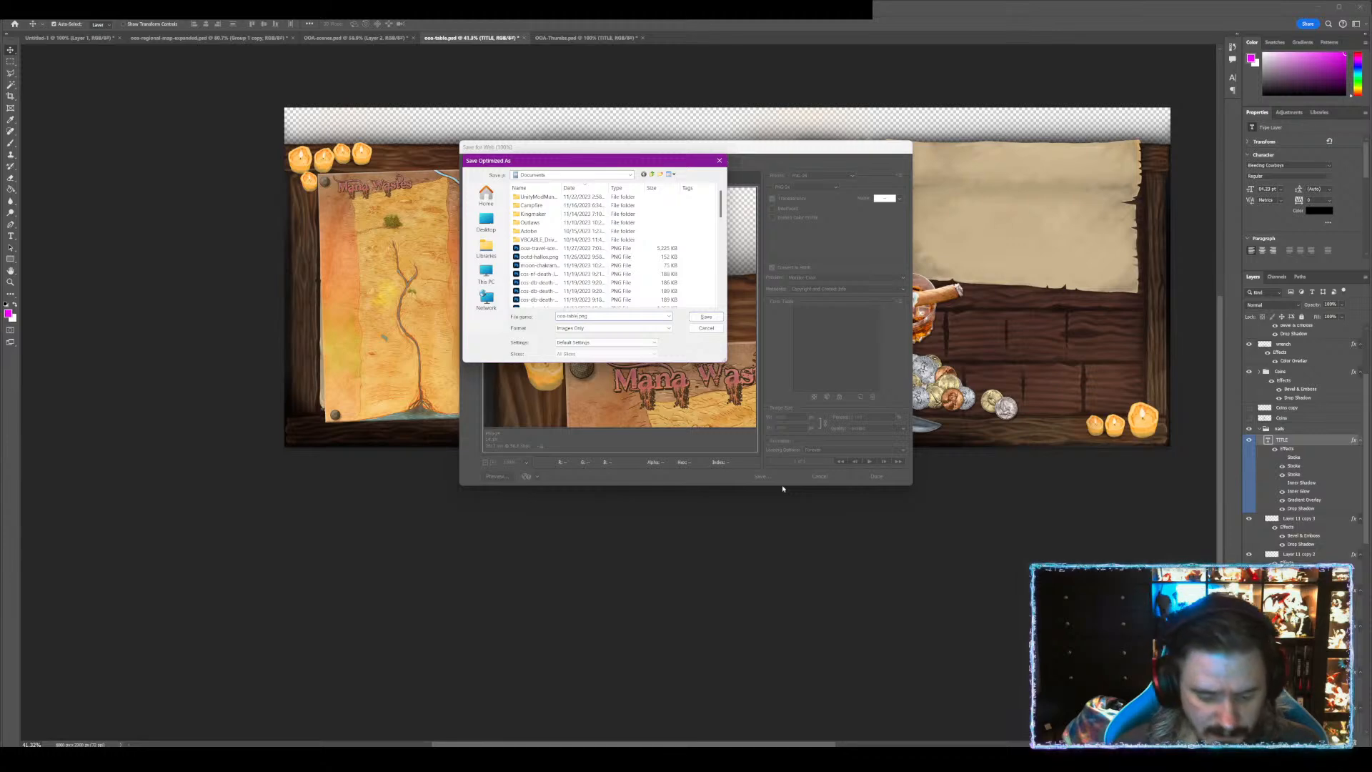
text(-travel)
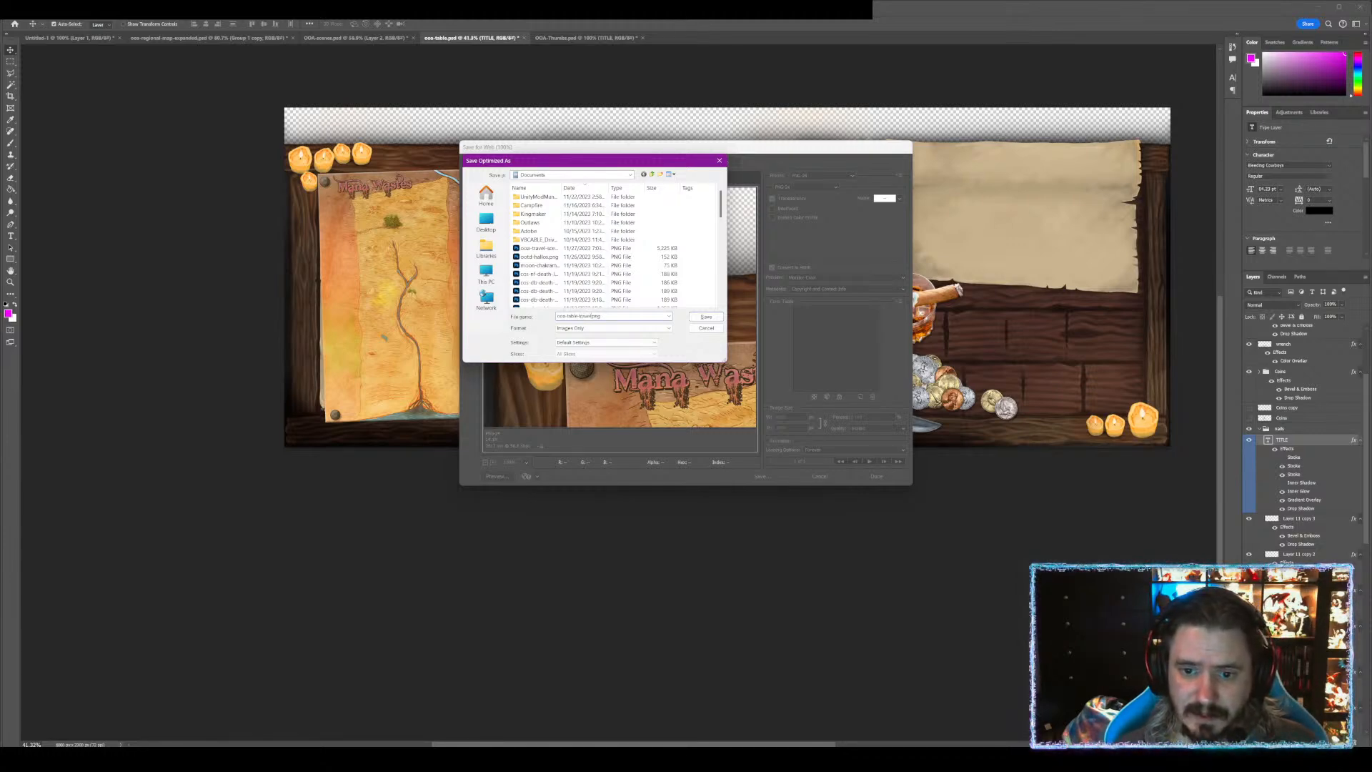
key(Return)
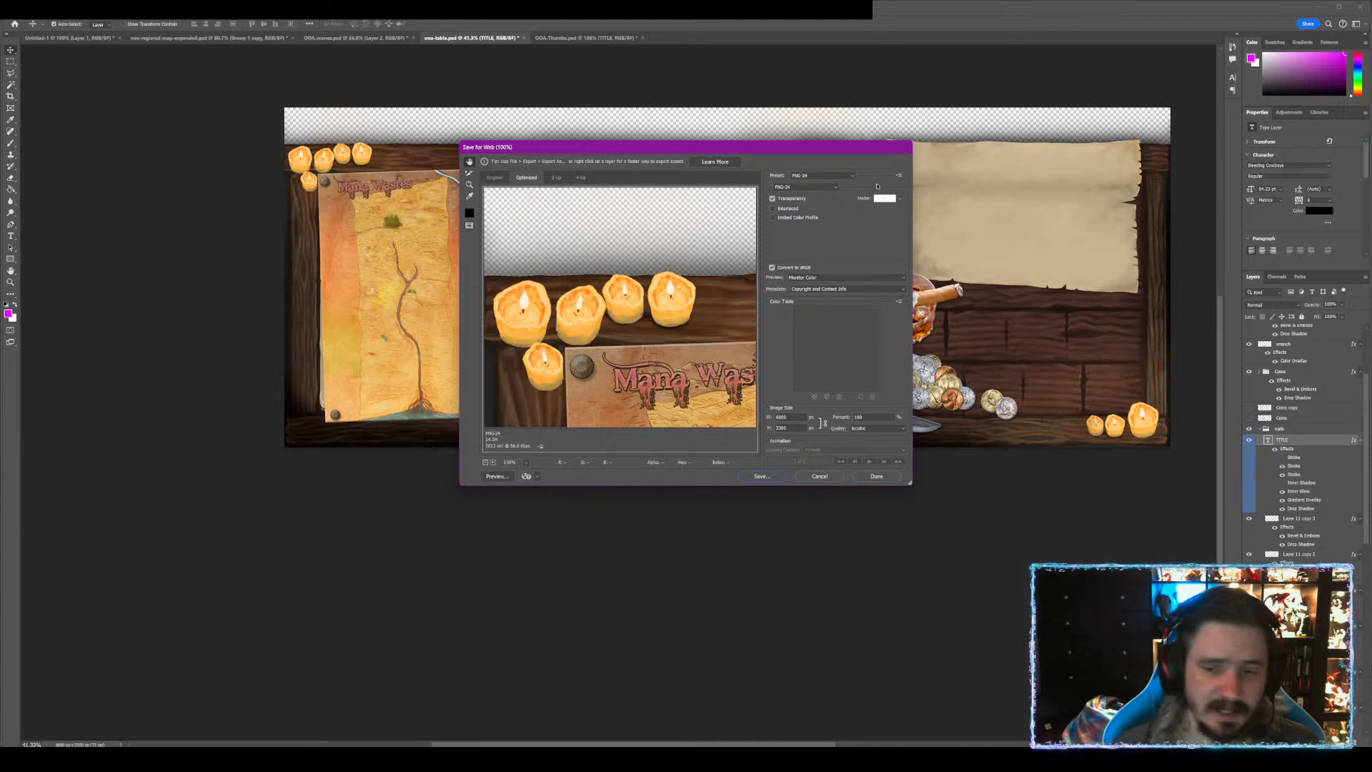
key(Escape)
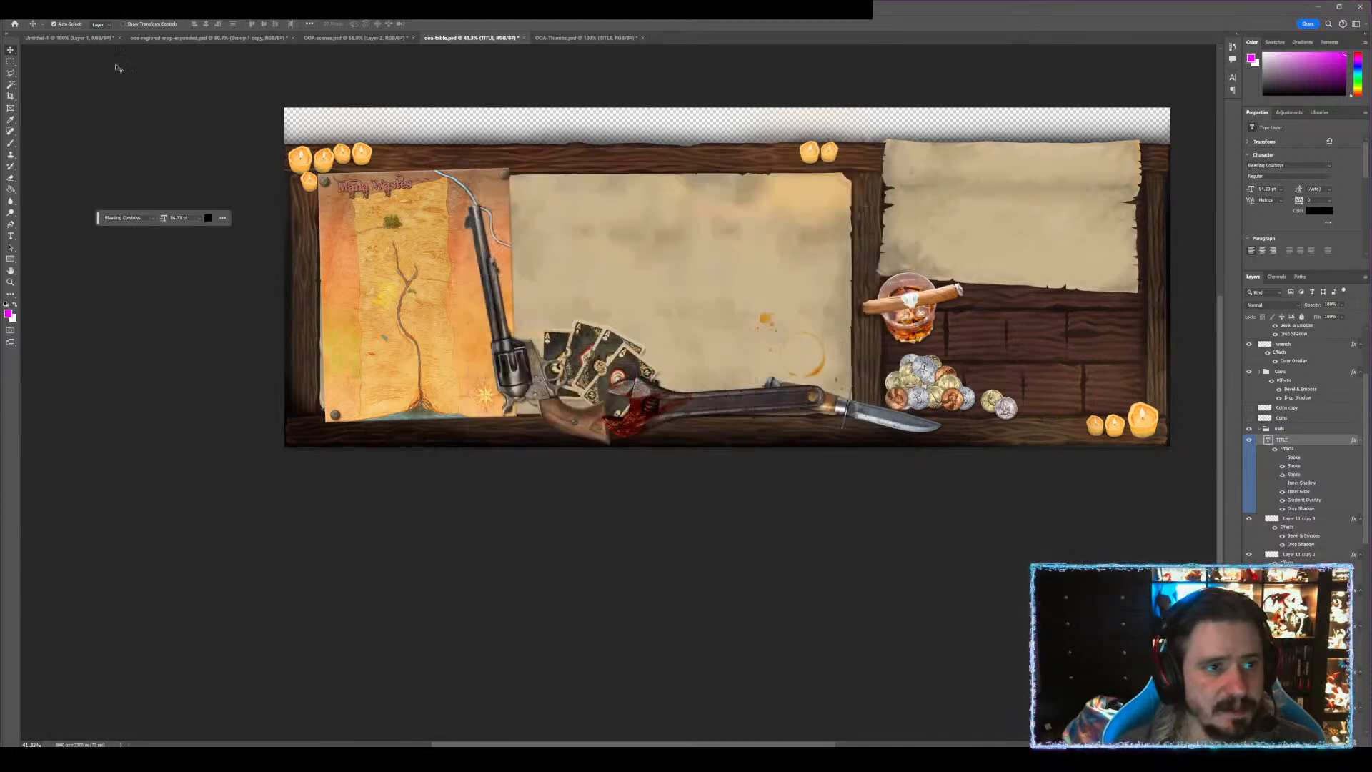
- Open the exported ooa-table-travel.png from the Documents folder
click(22, 7)
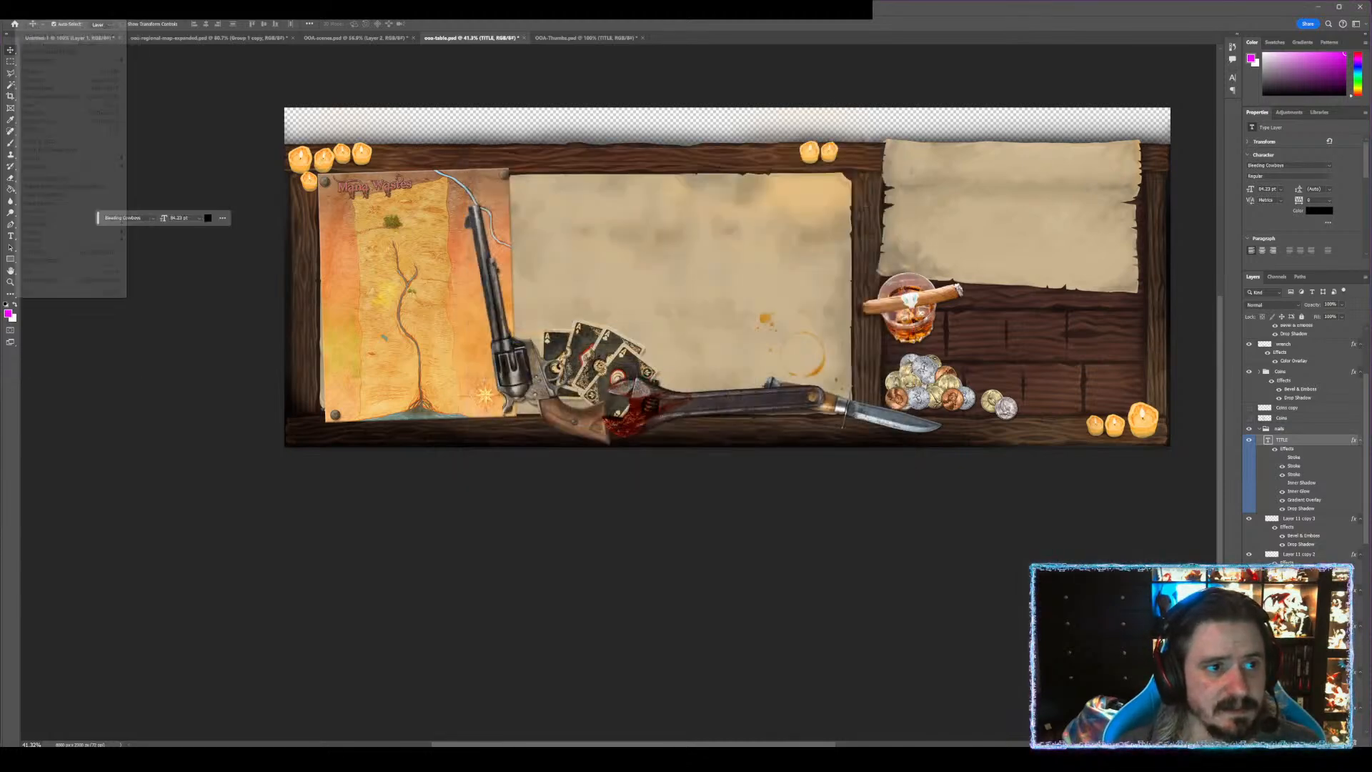
click(31, 26)
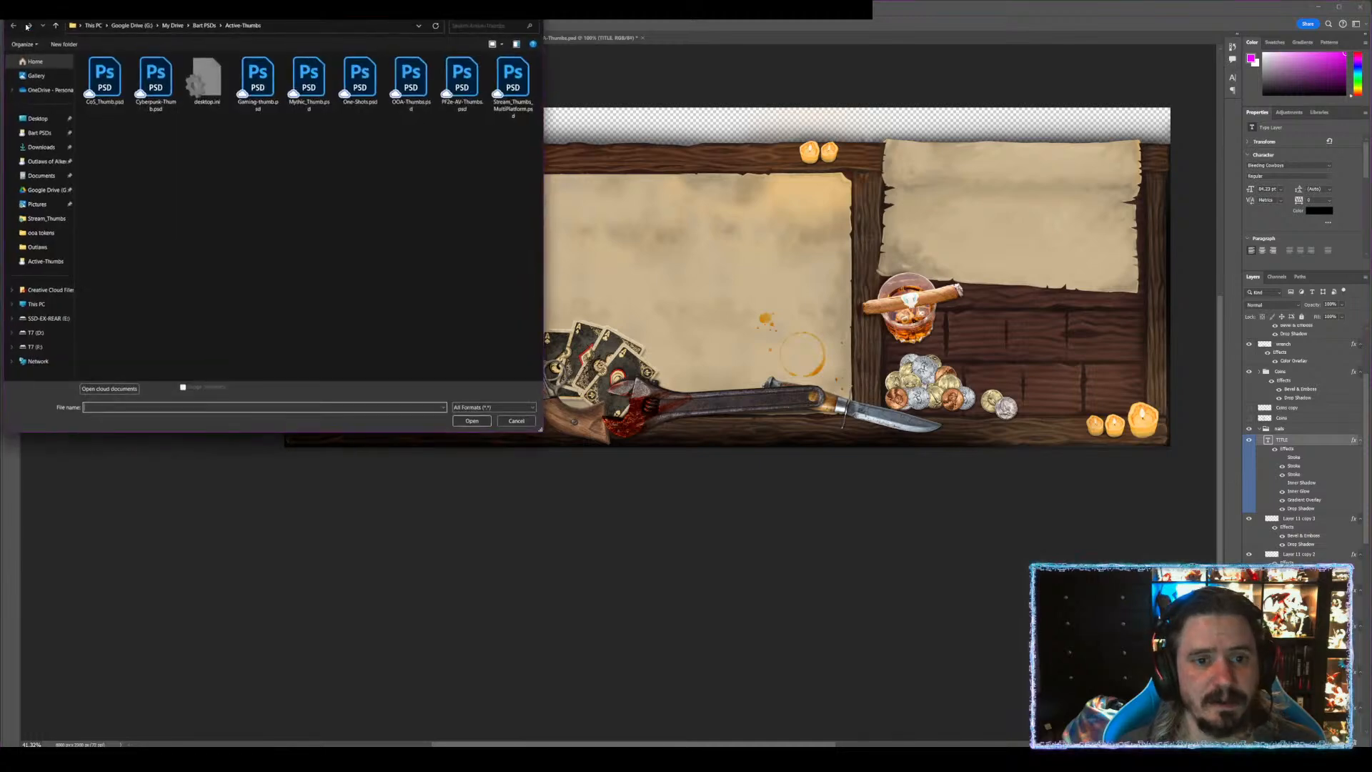
click(41, 175)
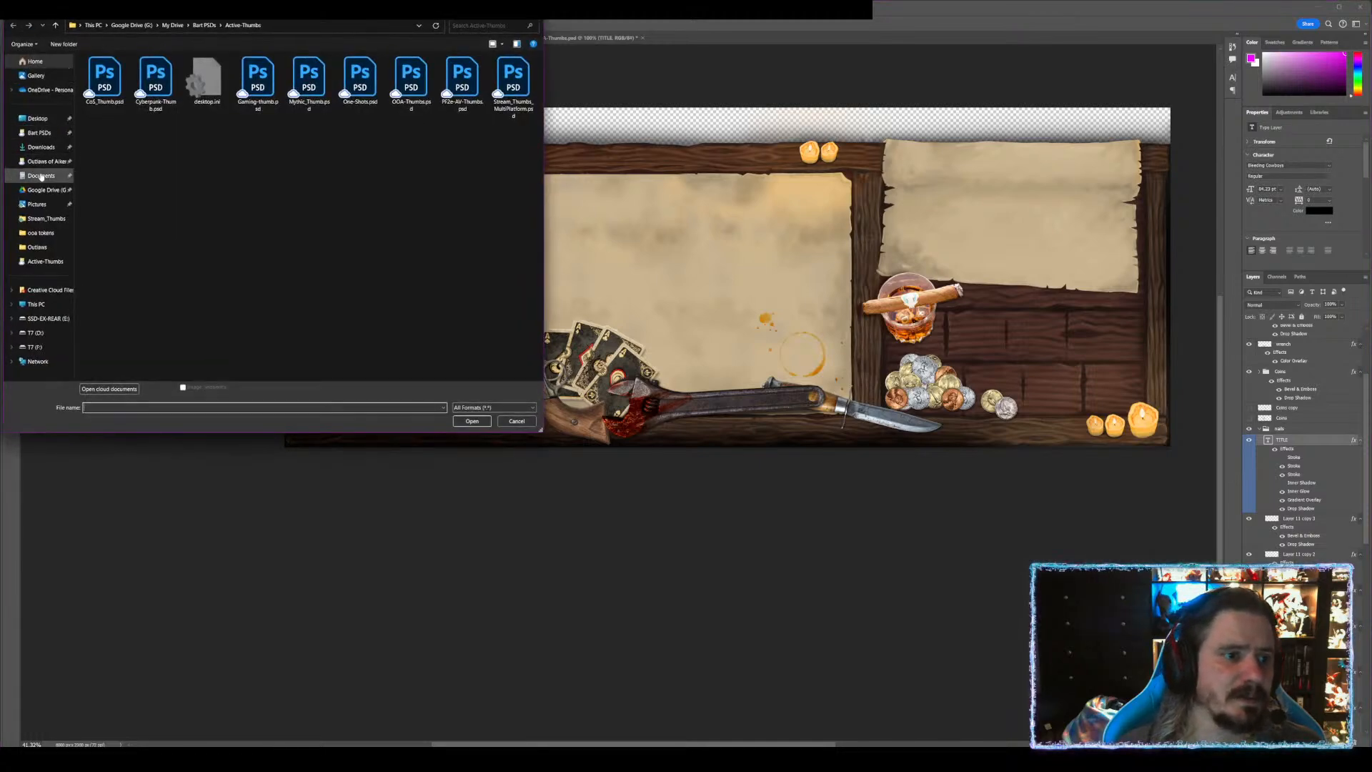
double_click(112, 160)
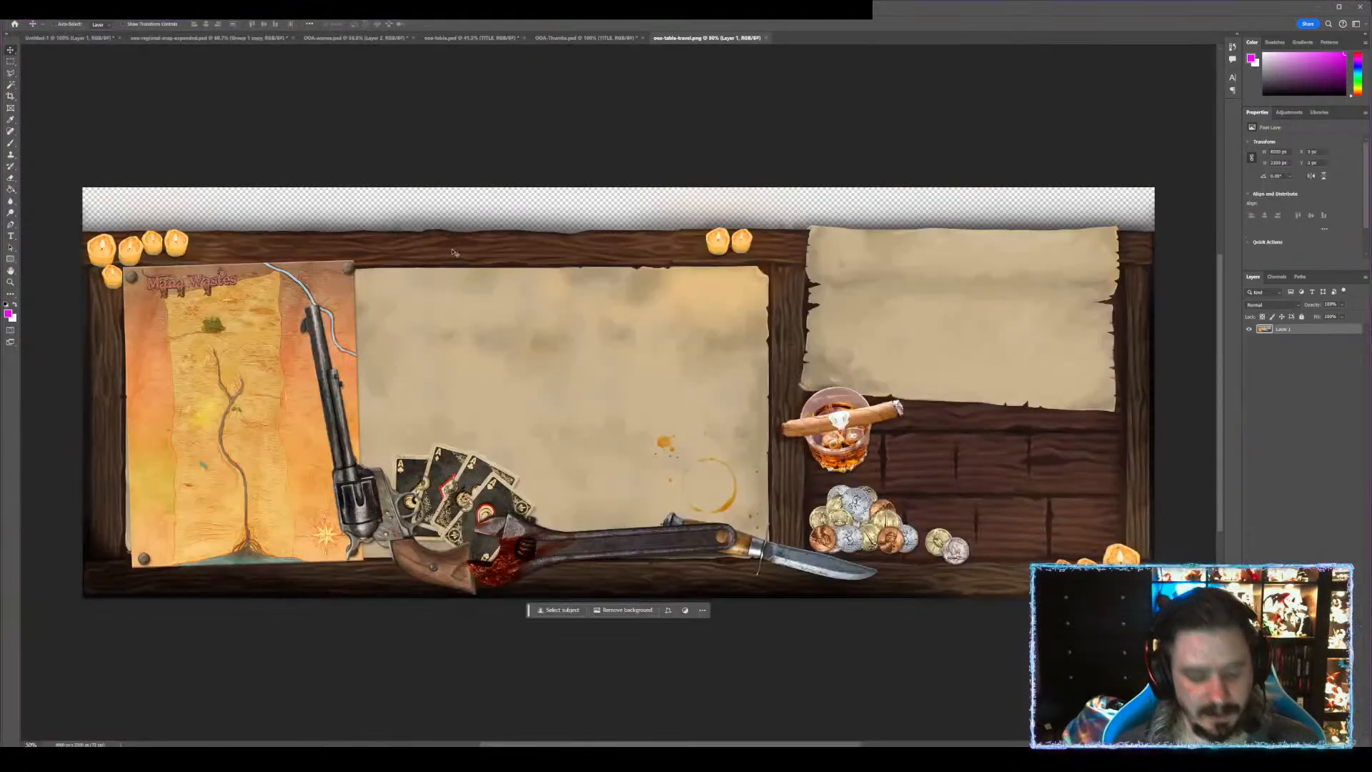
- Save the opened image as ooa-table-travel.webp in Documents, in WebP format with lossy compression at quality 100
key(ctrl+shift+s)
click(143, 383)
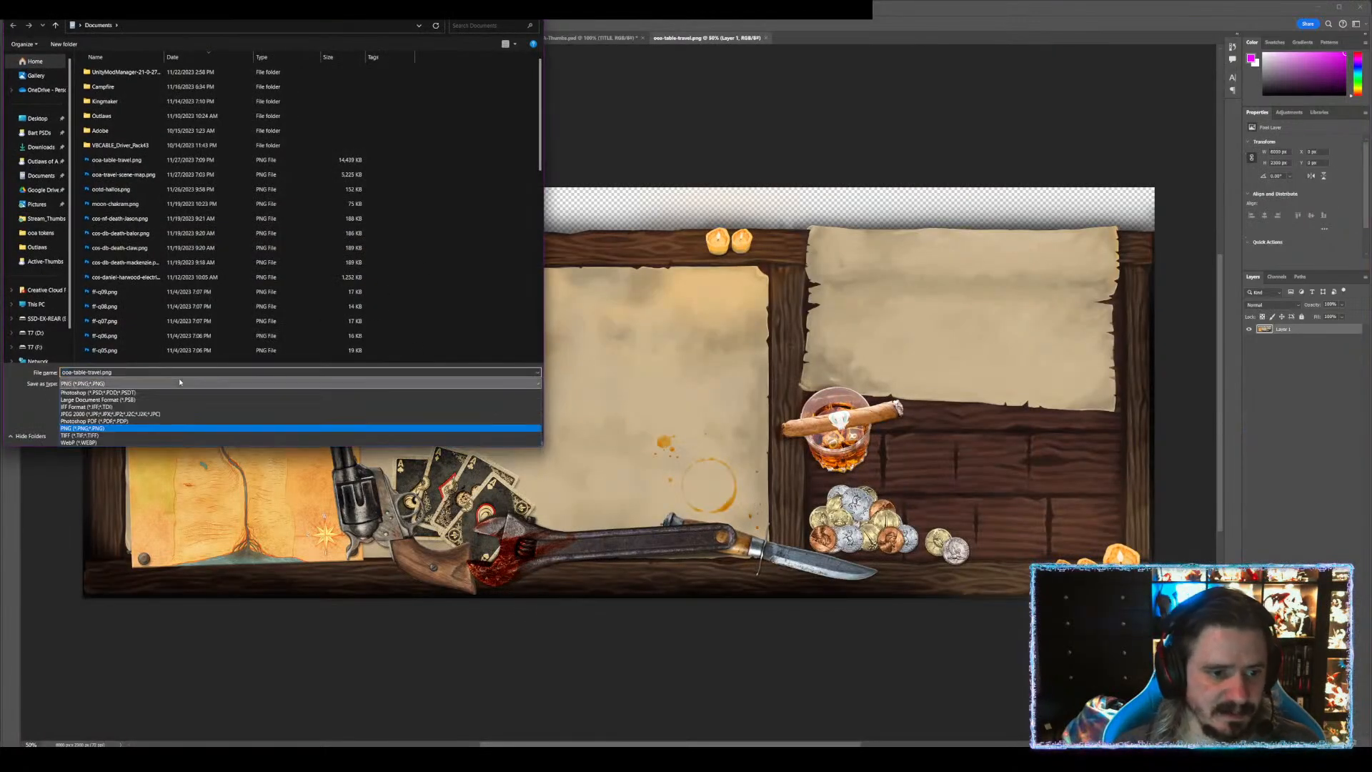
click(132, 443)
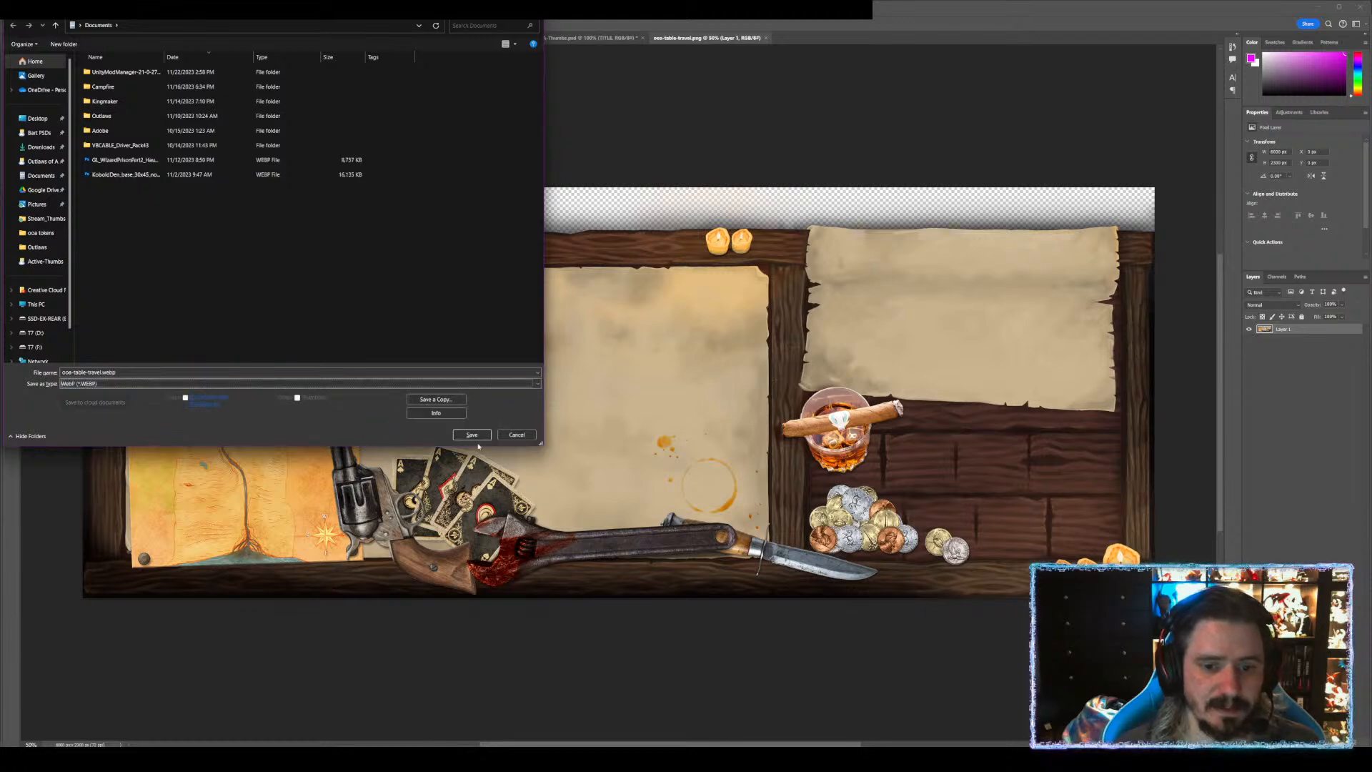
click(473, 435)
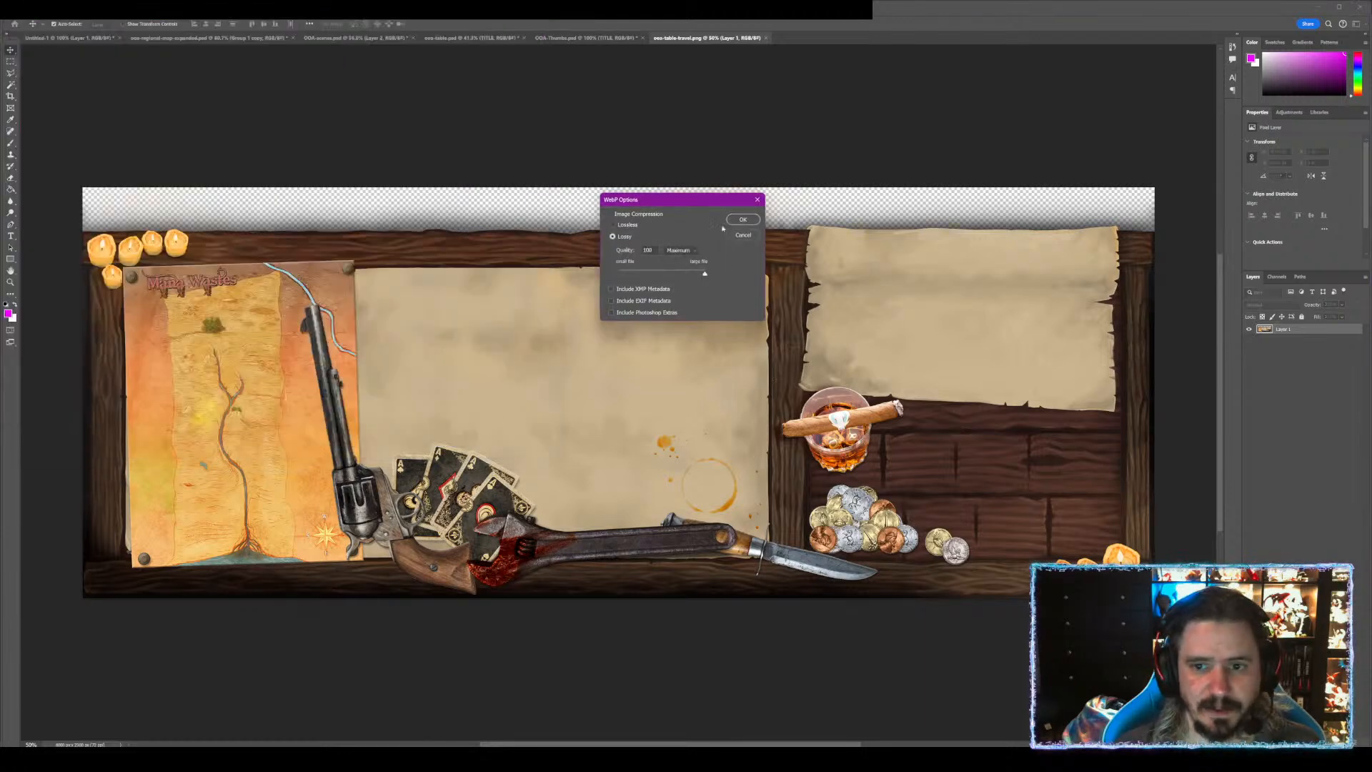
click(742, 221)
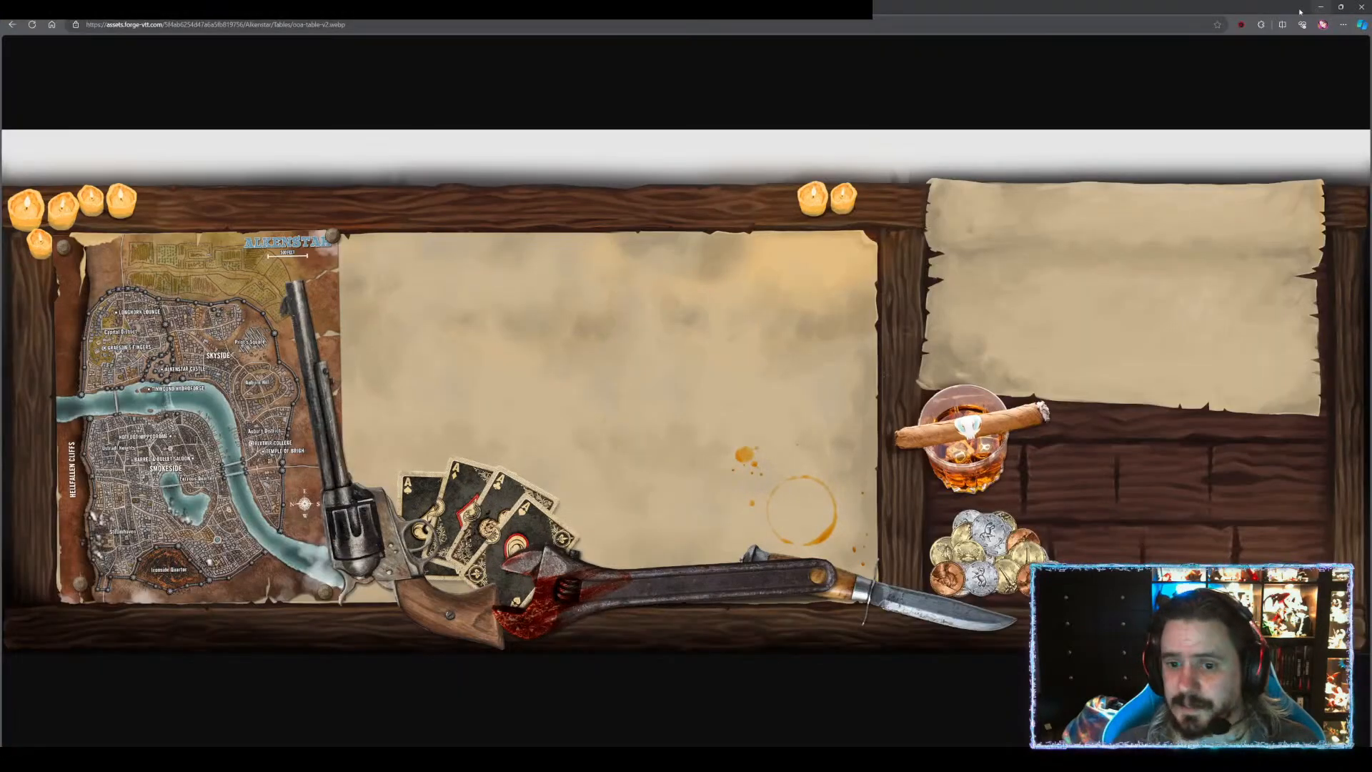
- Switch to the Foundry game in the browser, upload ooa-table-travel.webp to Alkenstar/Tables and apply it as the table tile's image
click(208, 9)
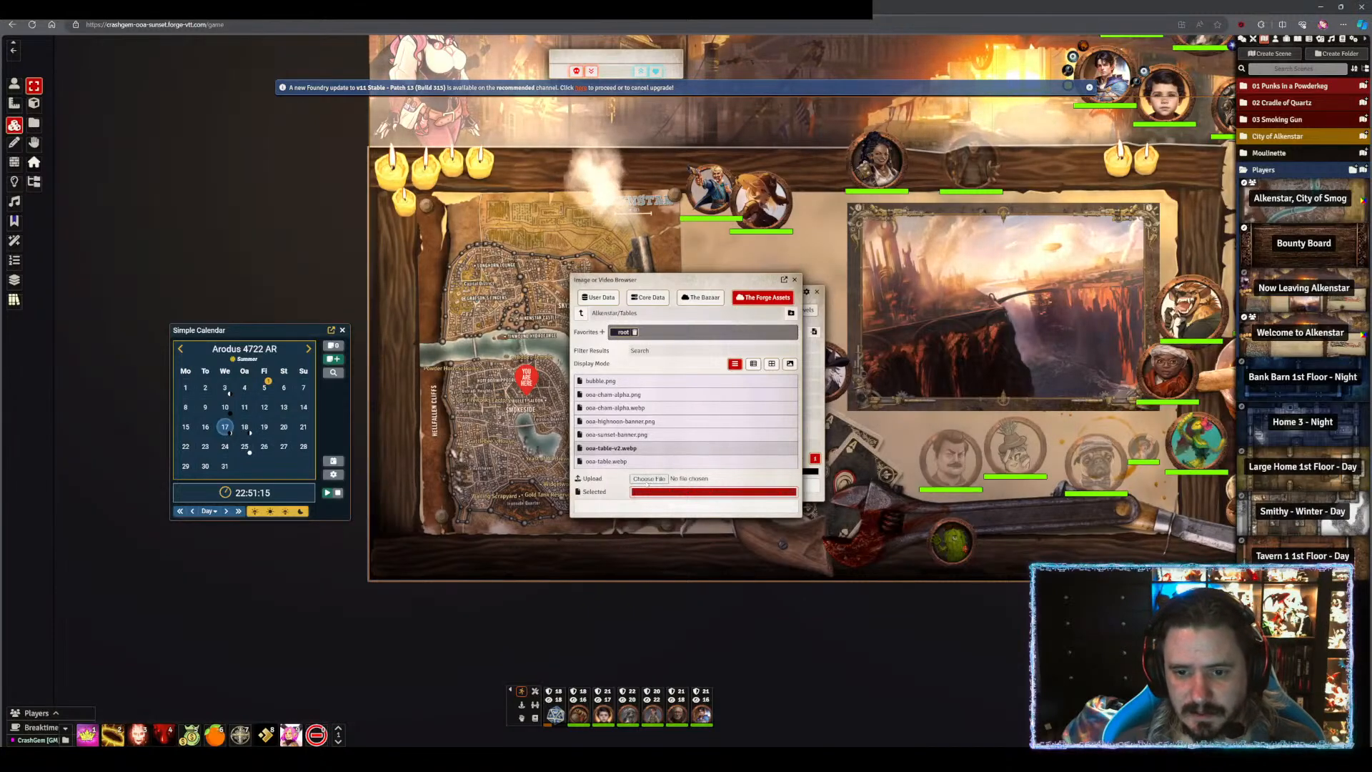
click(648, 478)
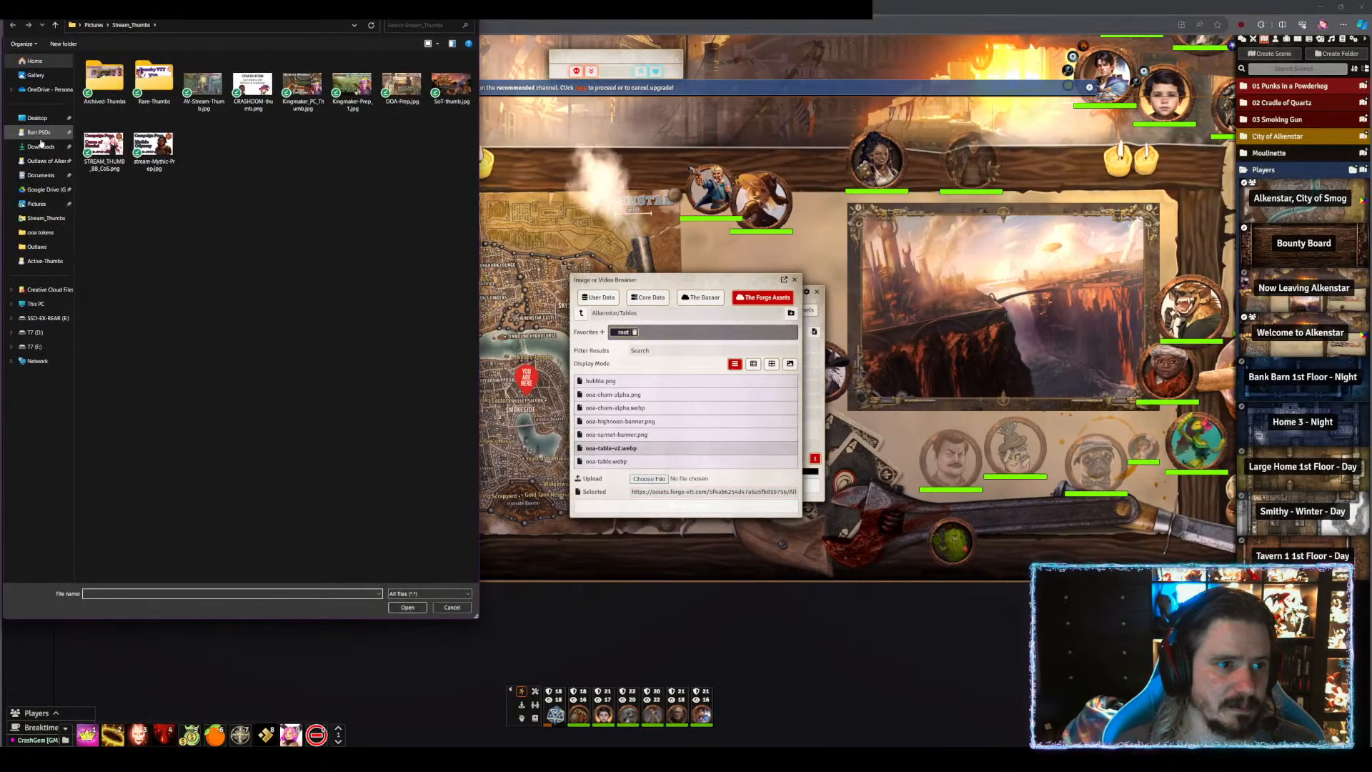
click(41, 176)
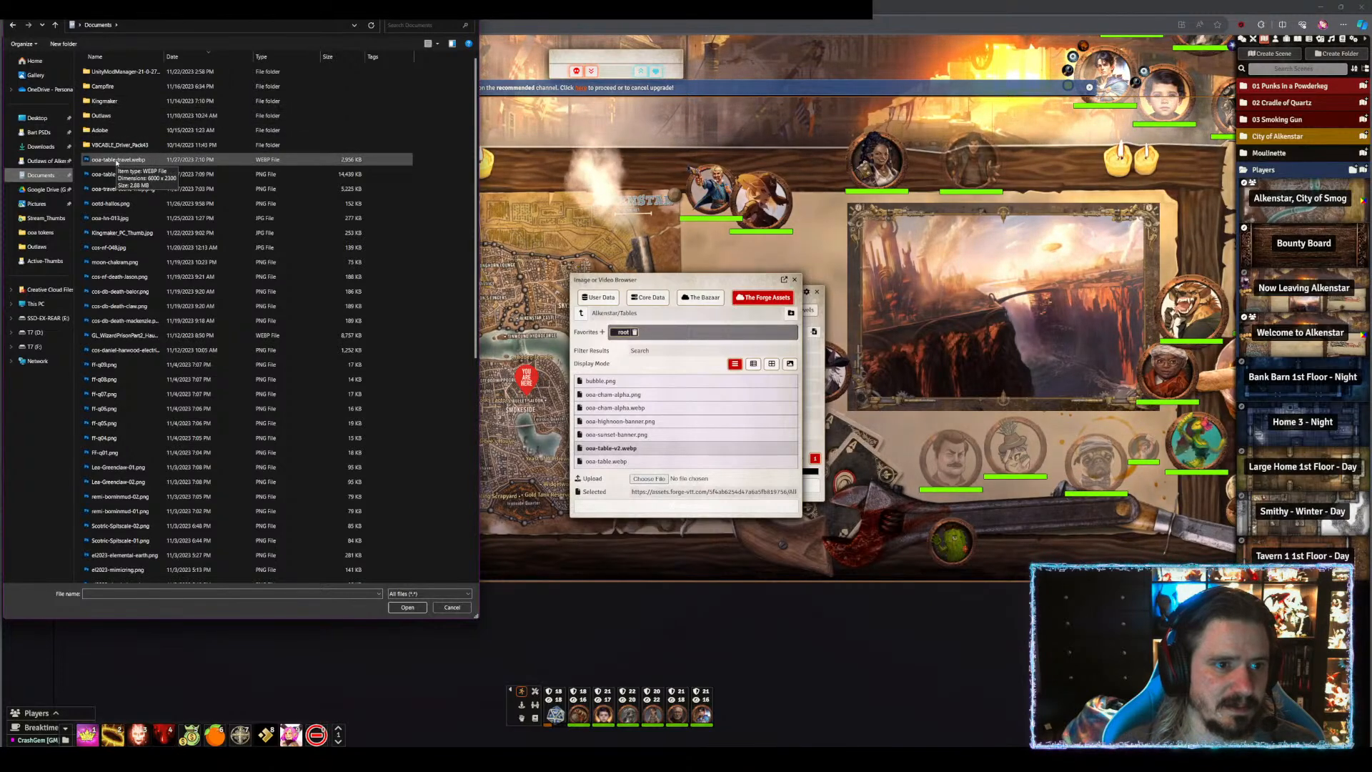
double_click(116, 160)
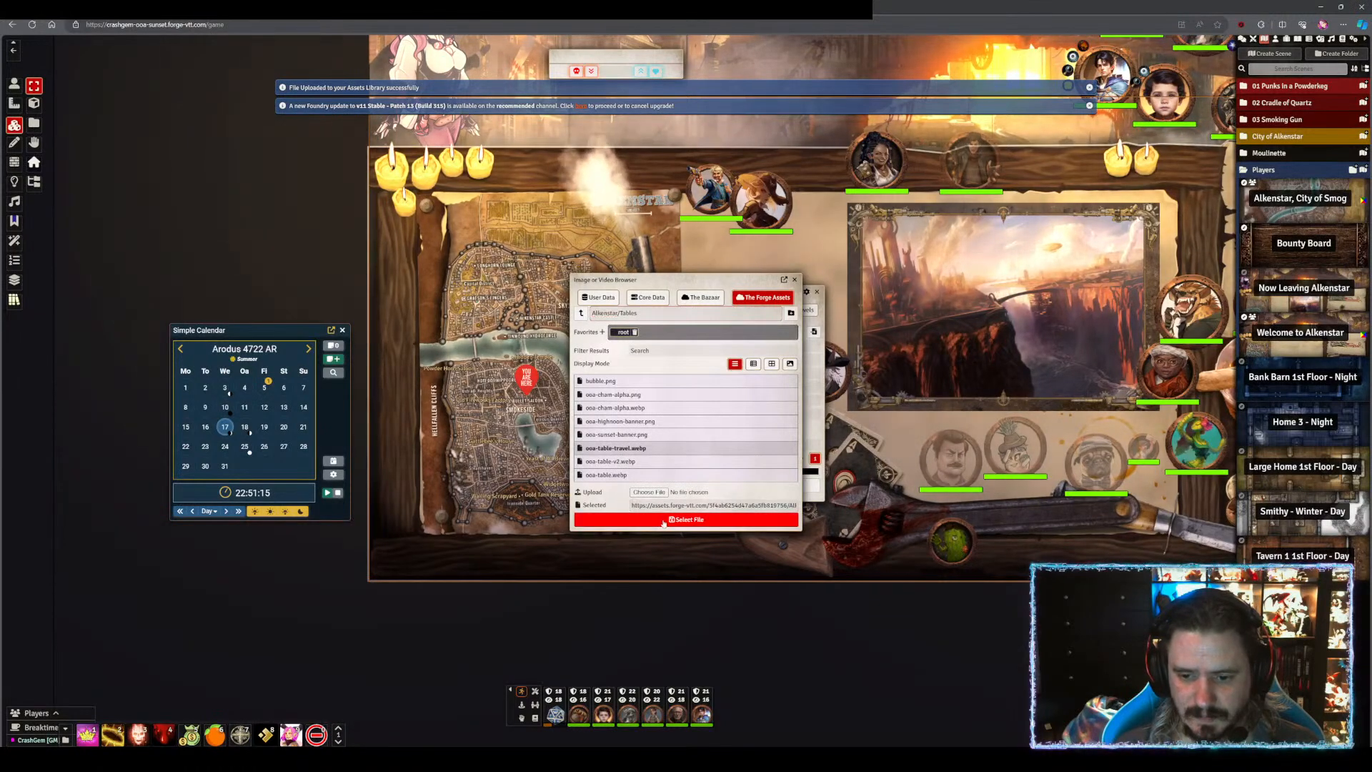
click(664, 521)
click(674, 486)
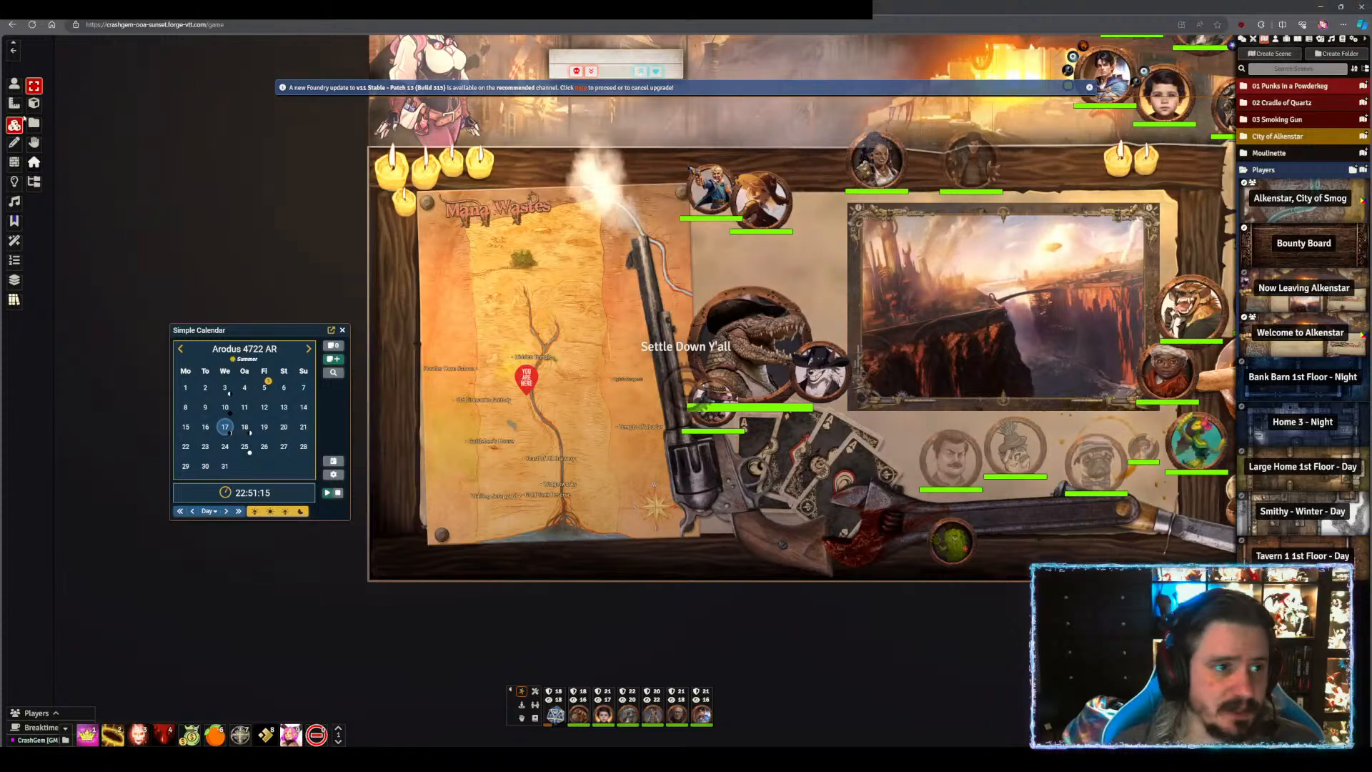
- Clear the old city location text labels off the Mana Wastes map using the drawing controls
click(15, 143)
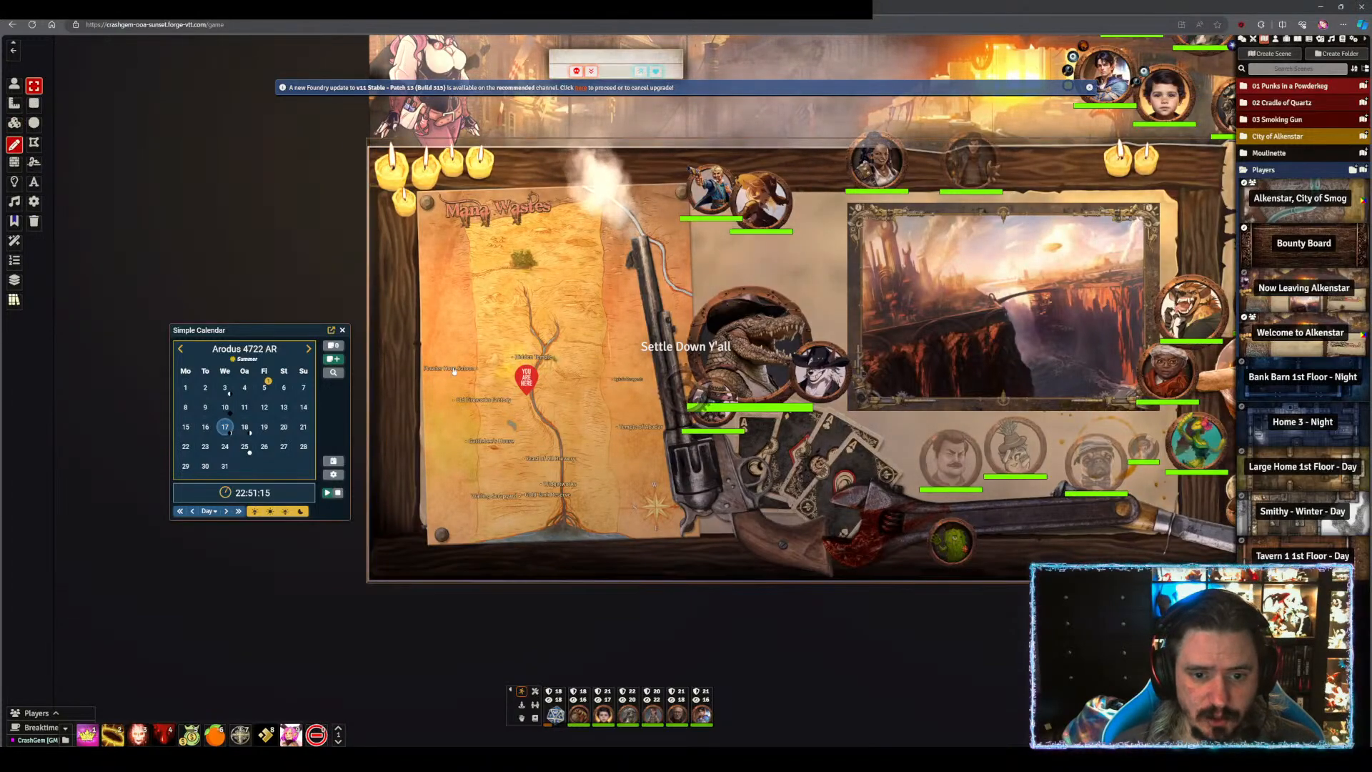
scroll(505, 408, up, 4)
scroll(504, 408, down, 7)
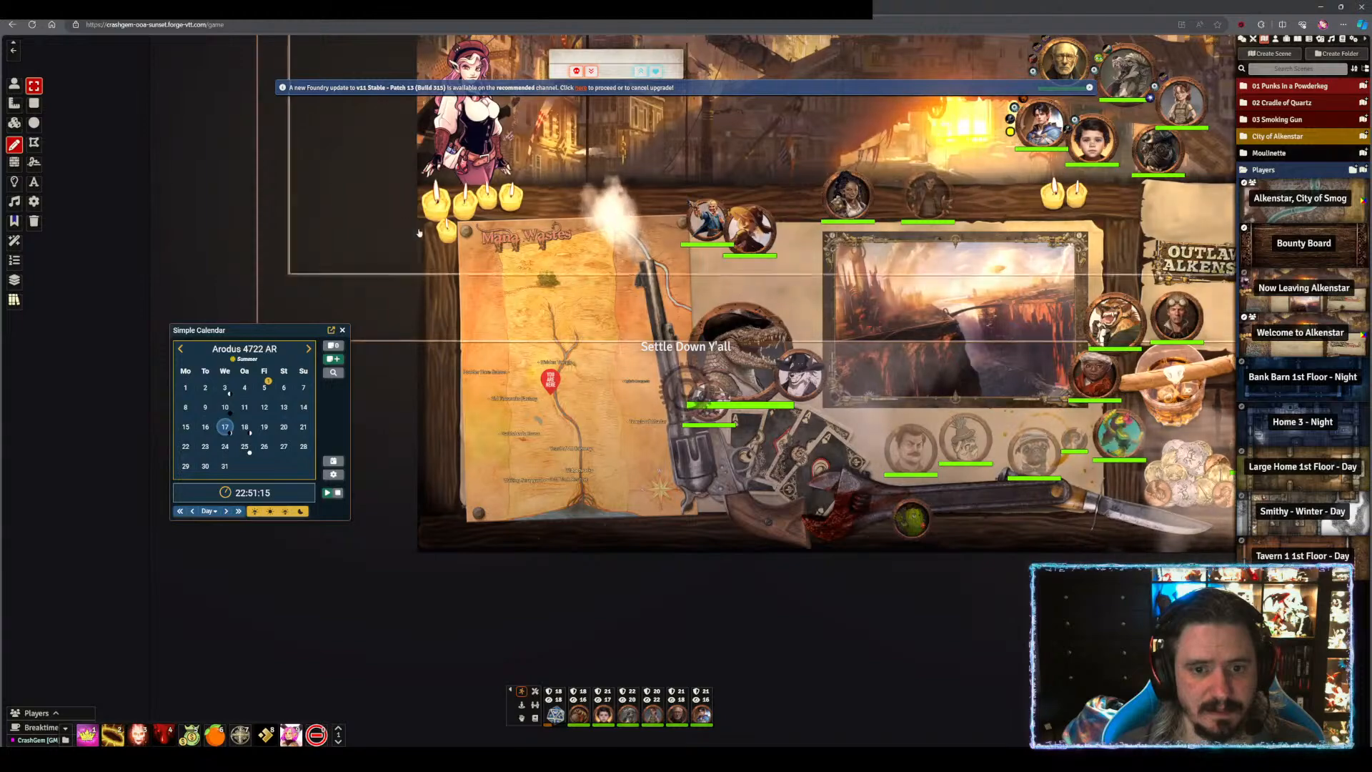
scroll(572, 411, up, 5)
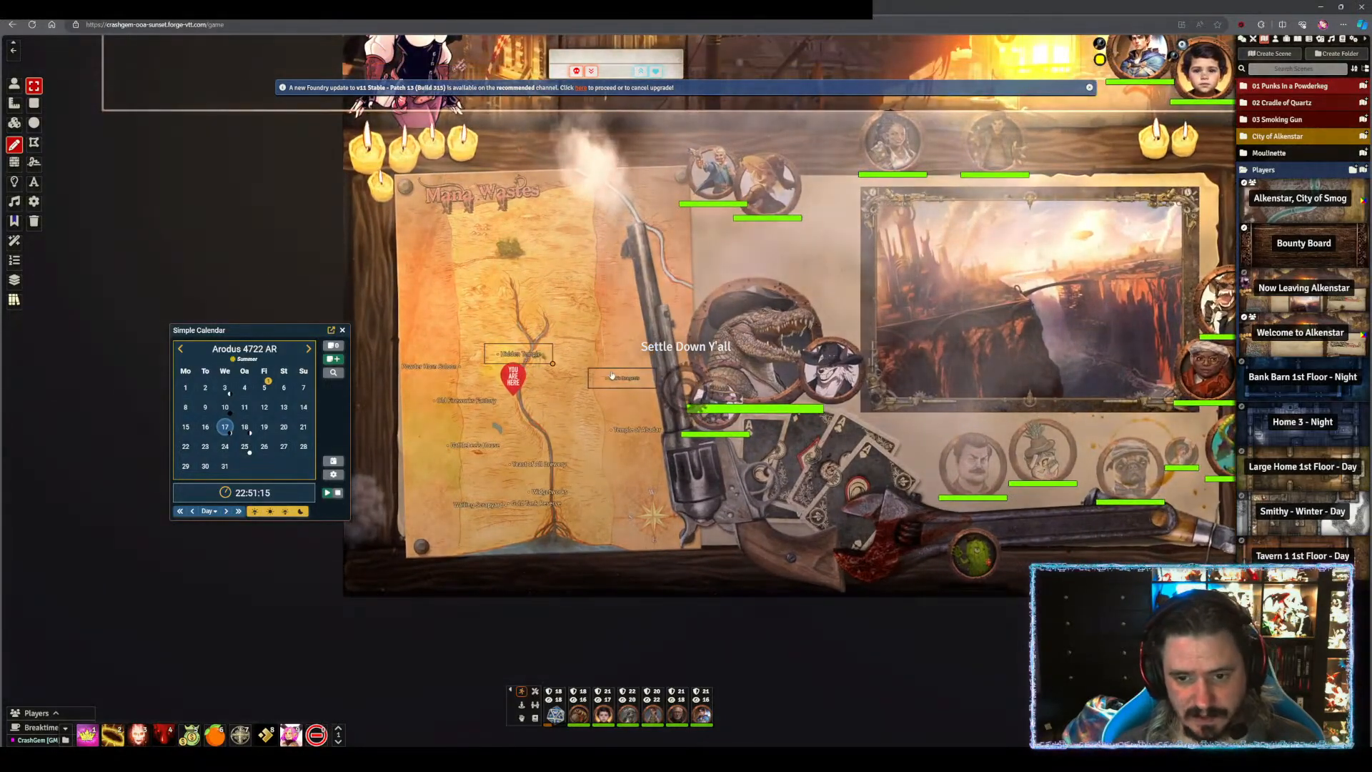
drag(524, 355, 511, 158)
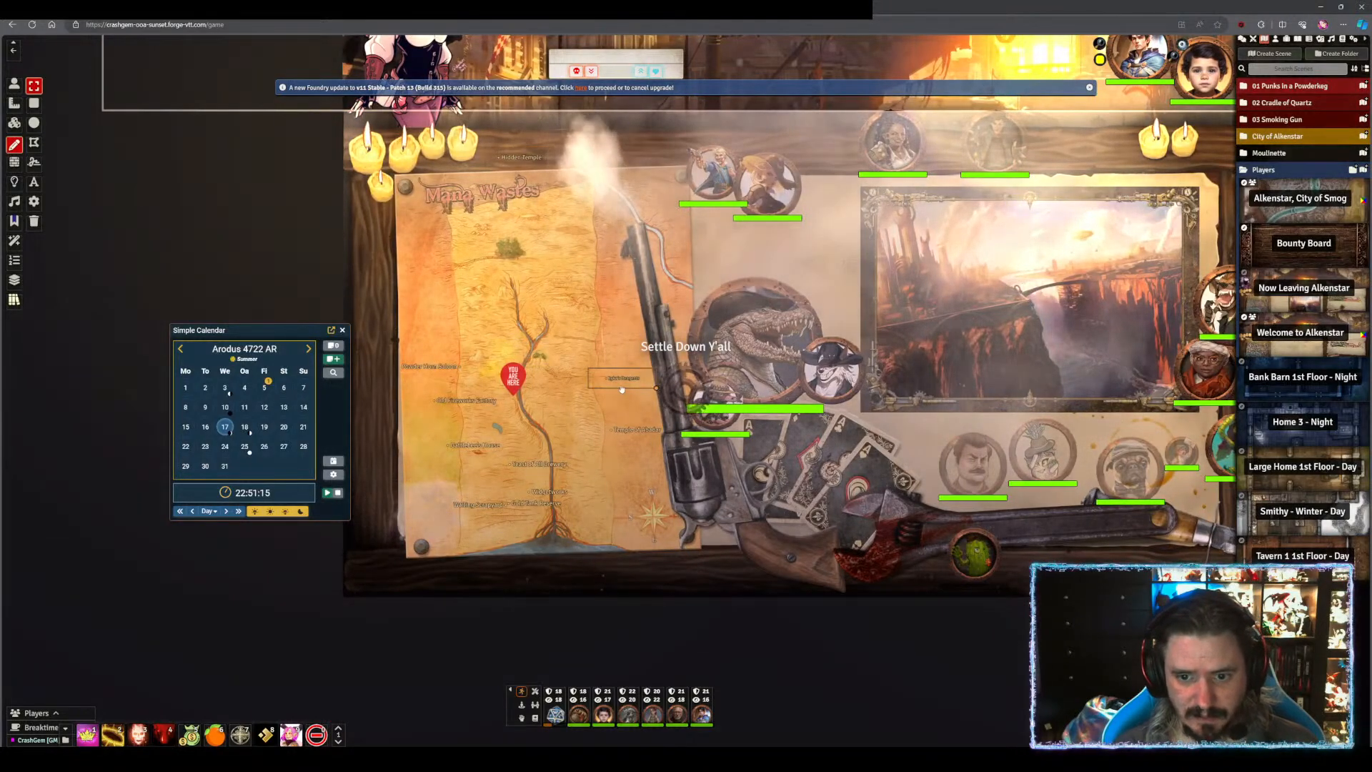
click(624, 432)
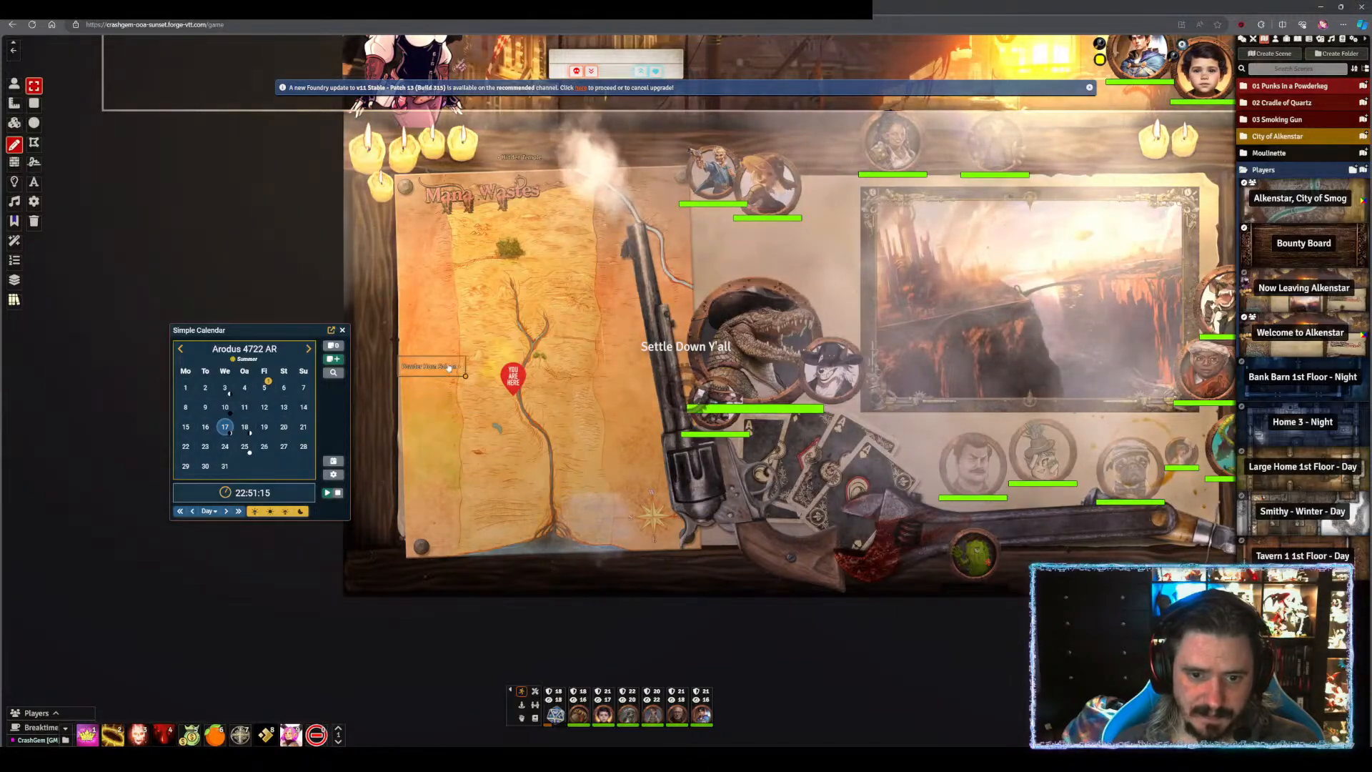
scroll(500, 140, down, 7)
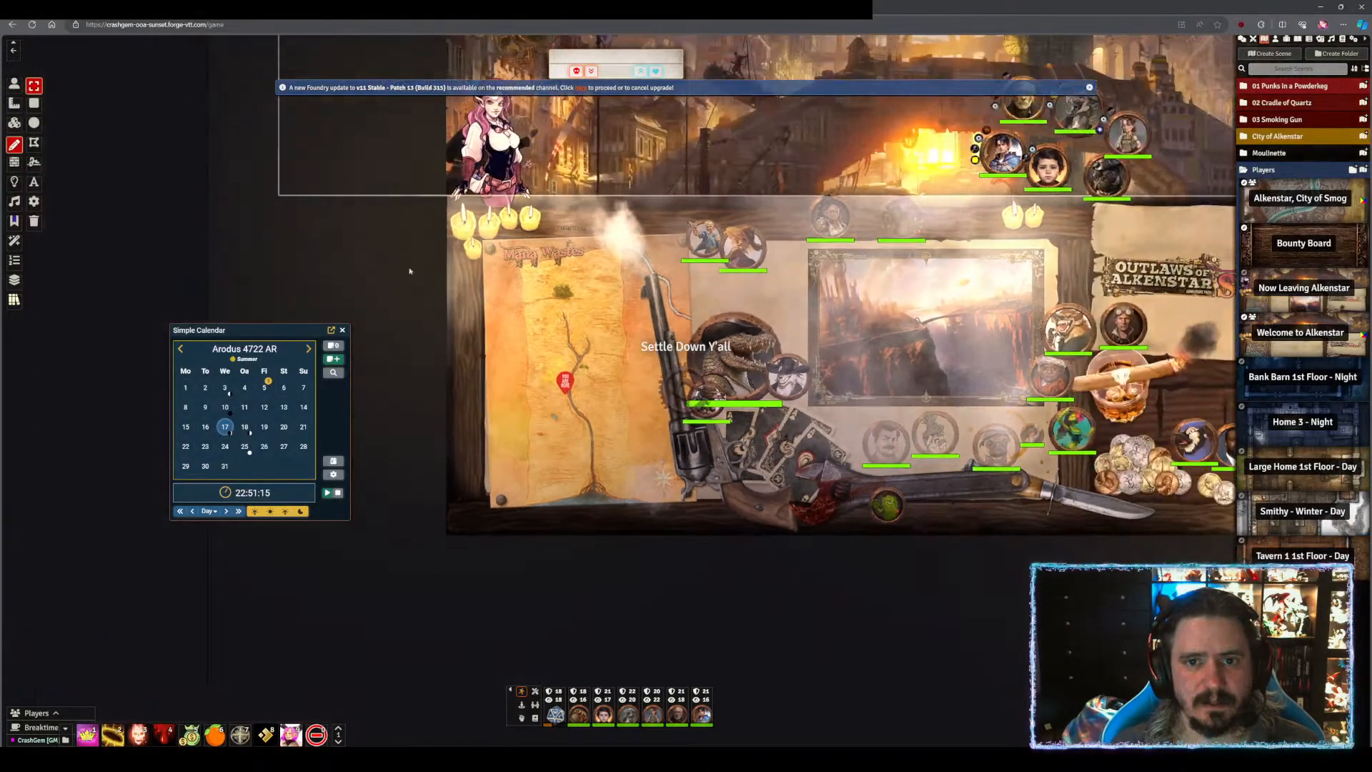
- Change the city backdrop tile's image to ooa-alkenstar-ManaWastes.webp from the Alkenstar/Scenes assets and update the tile
drag(411, 269, 265, 427)
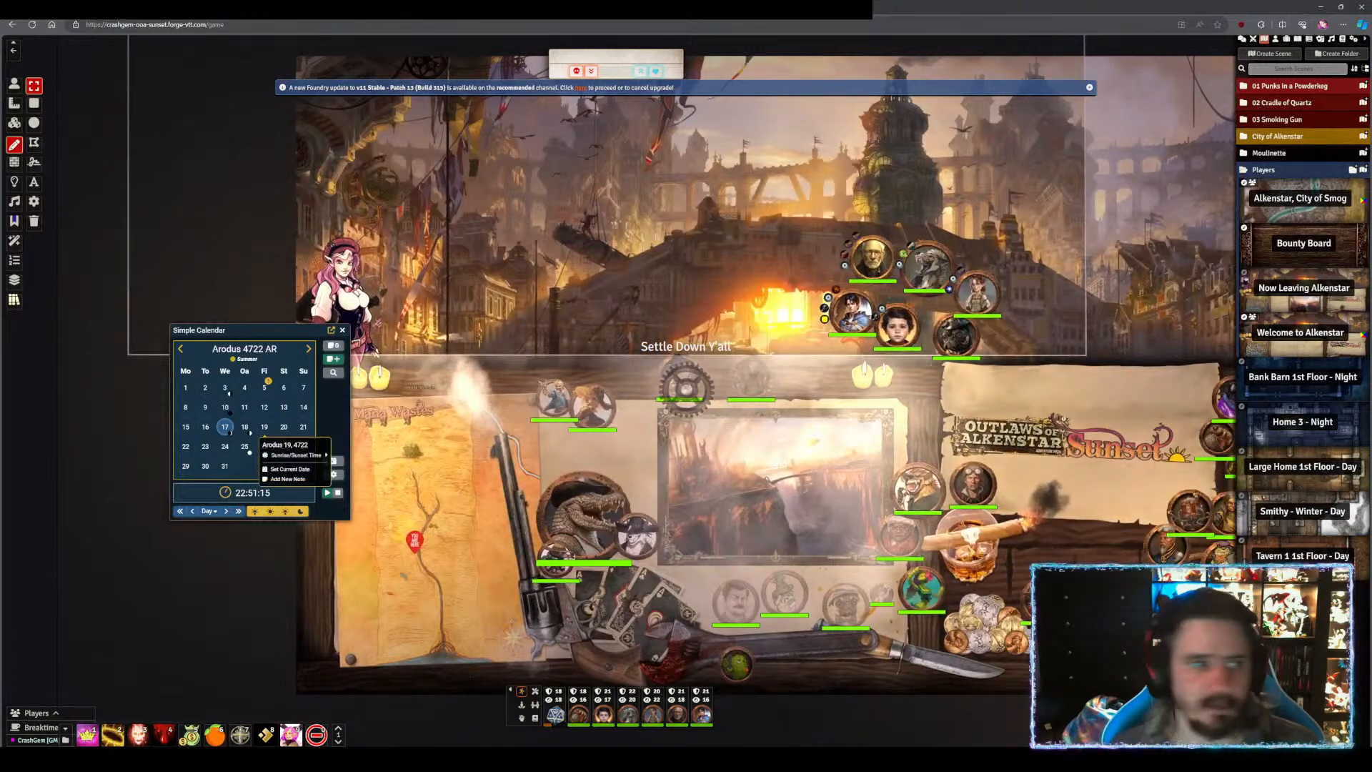
click(14, 123)
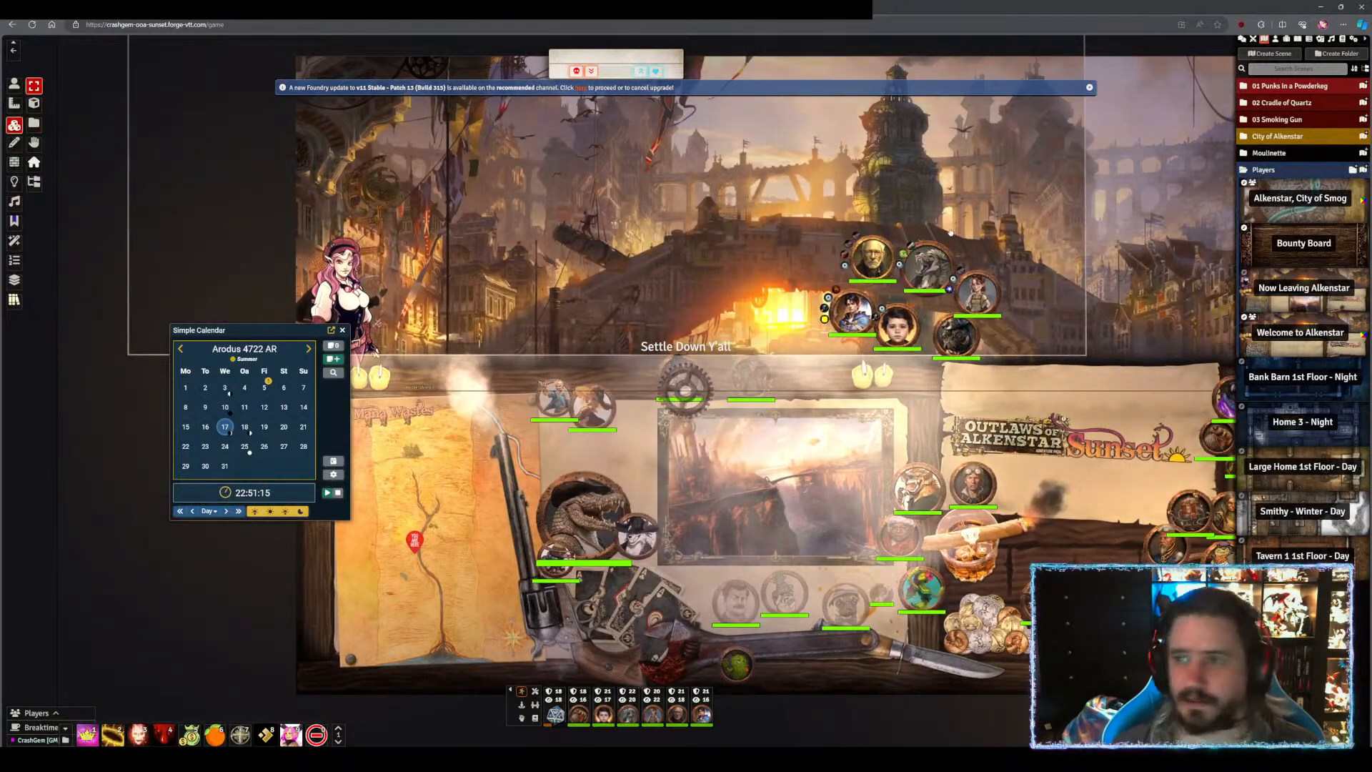
double_click(1125, 190)
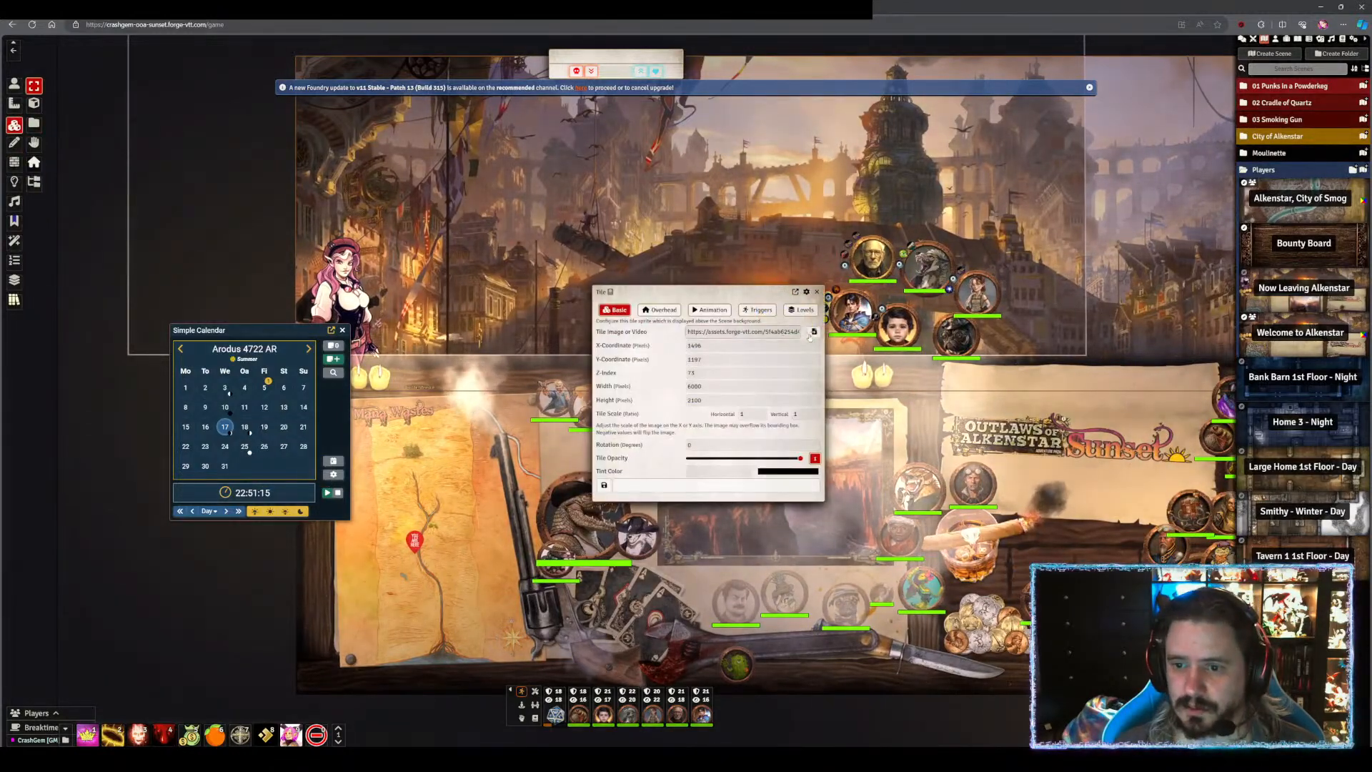
click(814, 332)
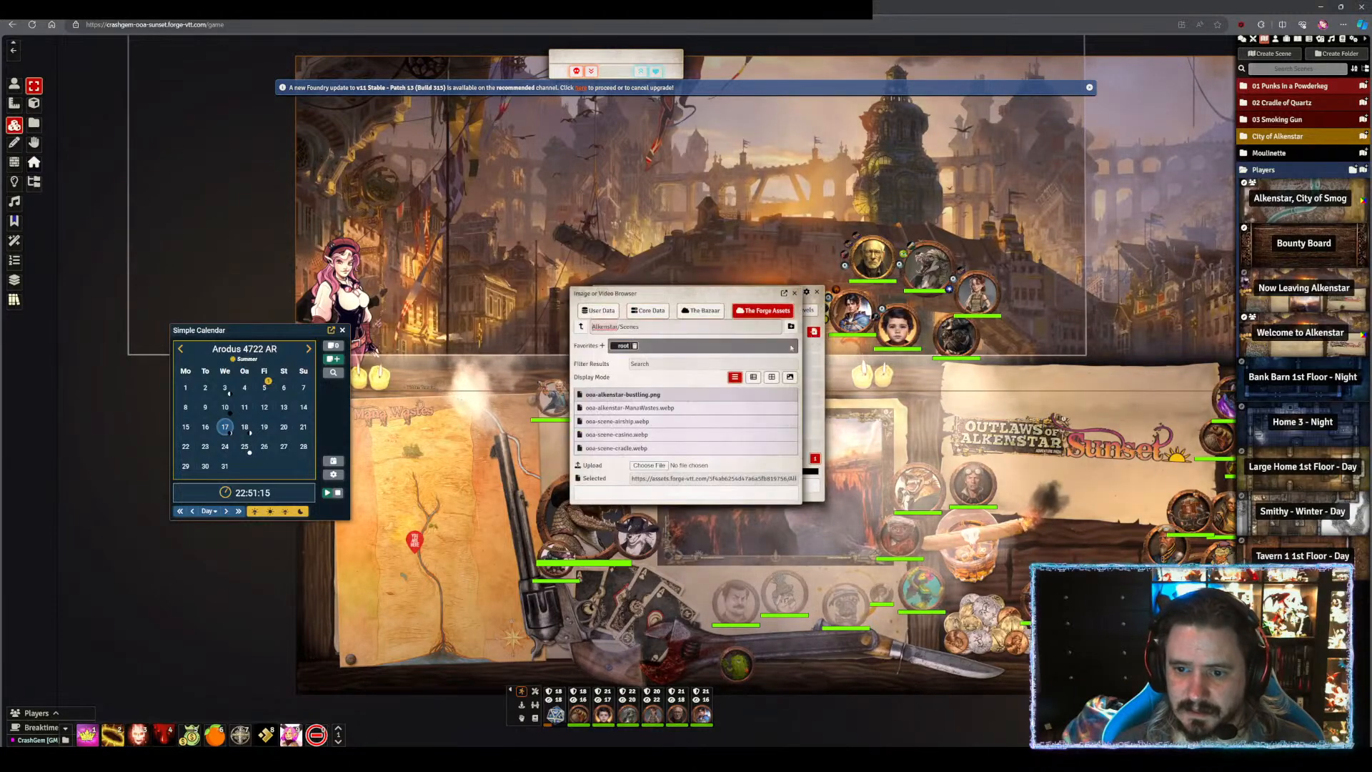
click(652, 467)
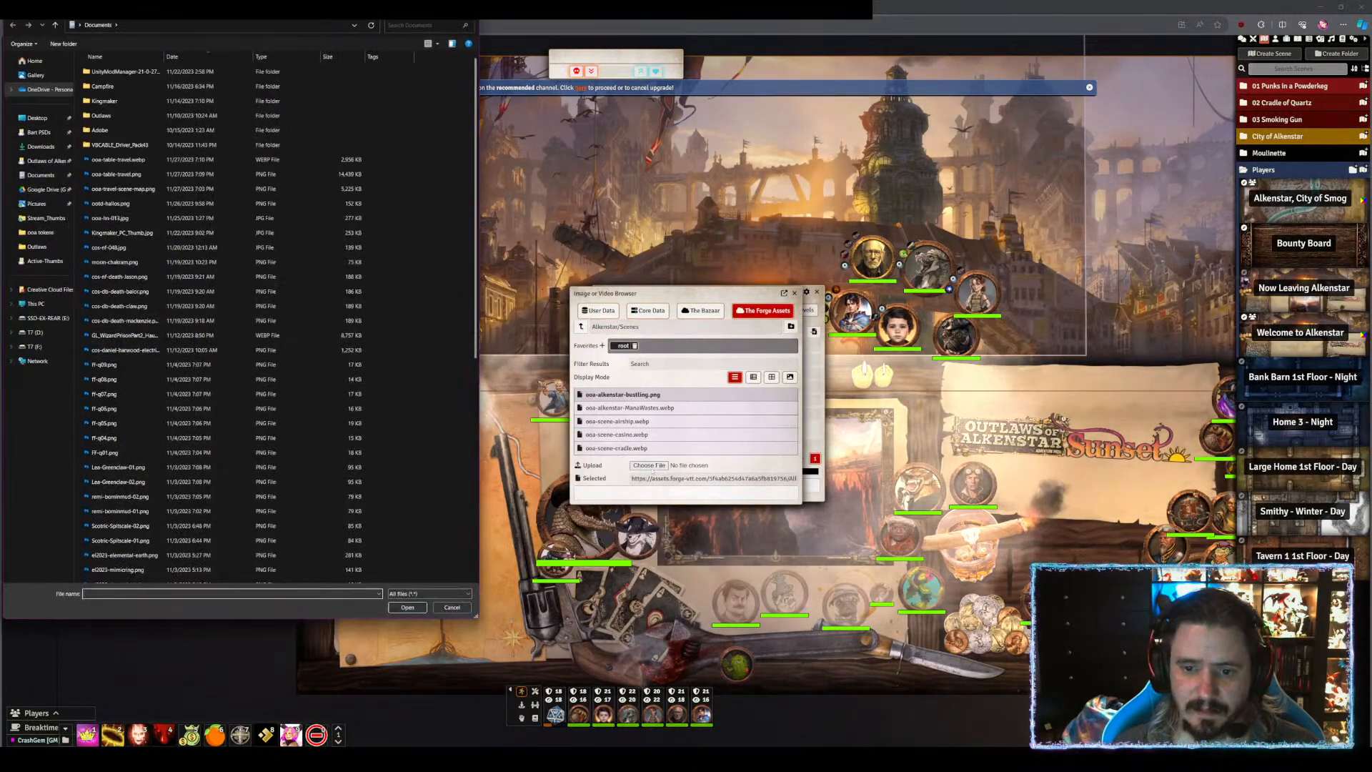
key(Escape)
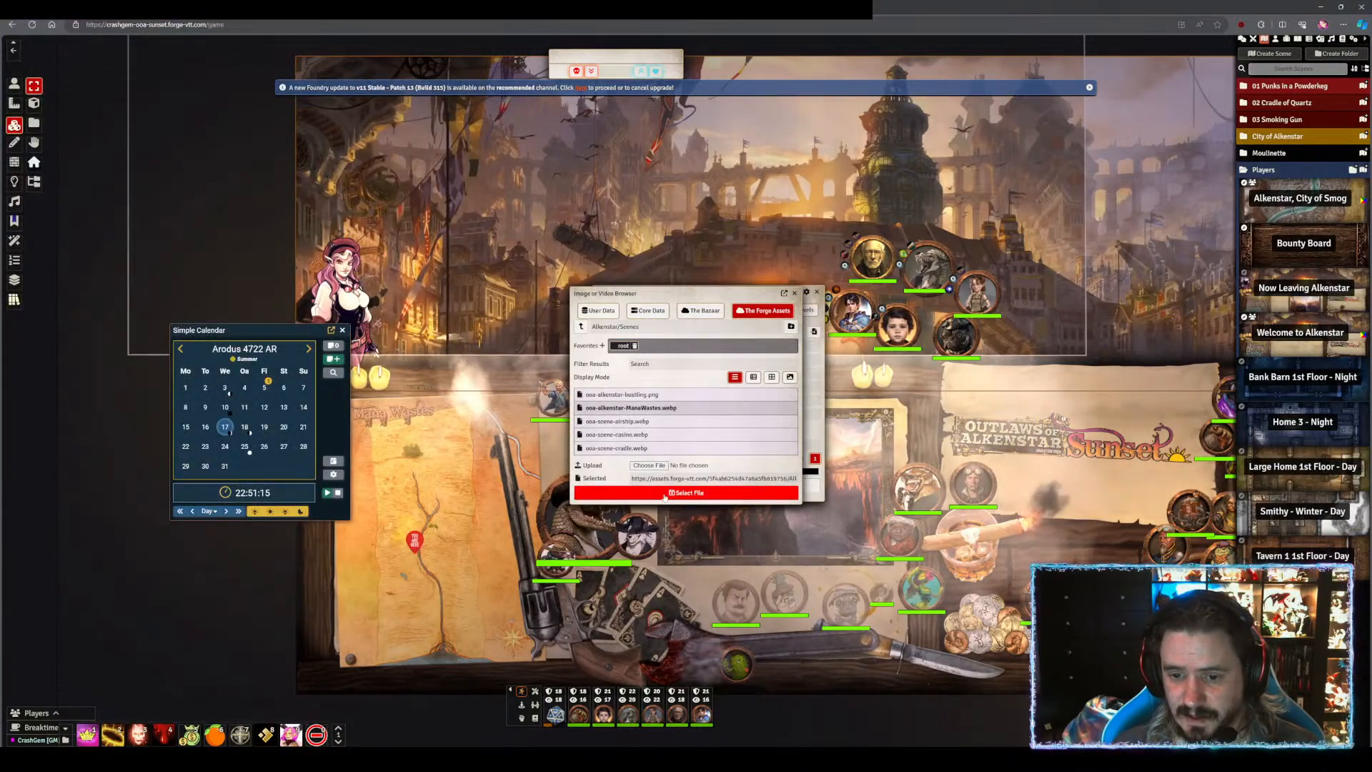
click(683, 491)
click(686, 485)
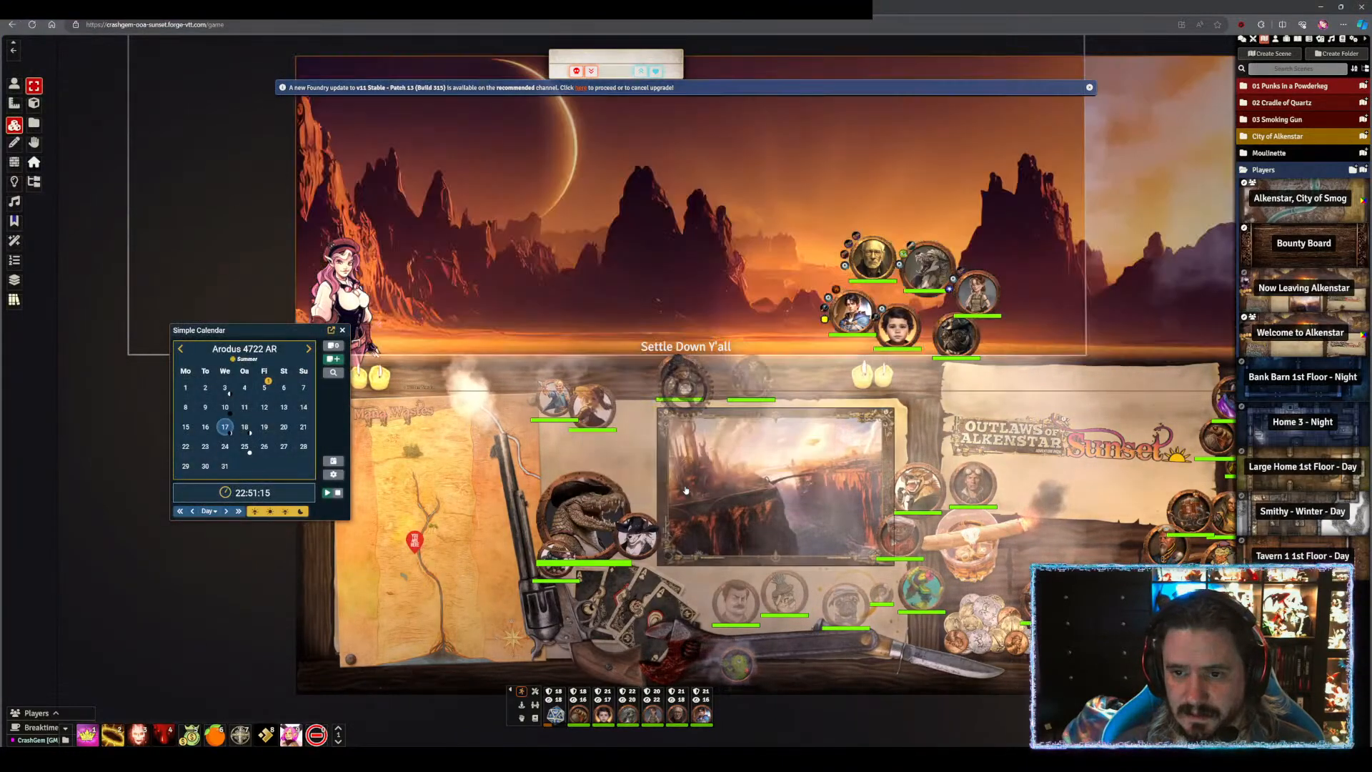
- Try ooa-scene-airship.webp from Alkenstar/Scenes as the backdrop tile's image and update the tile
scroll(736, 377, down, 5)
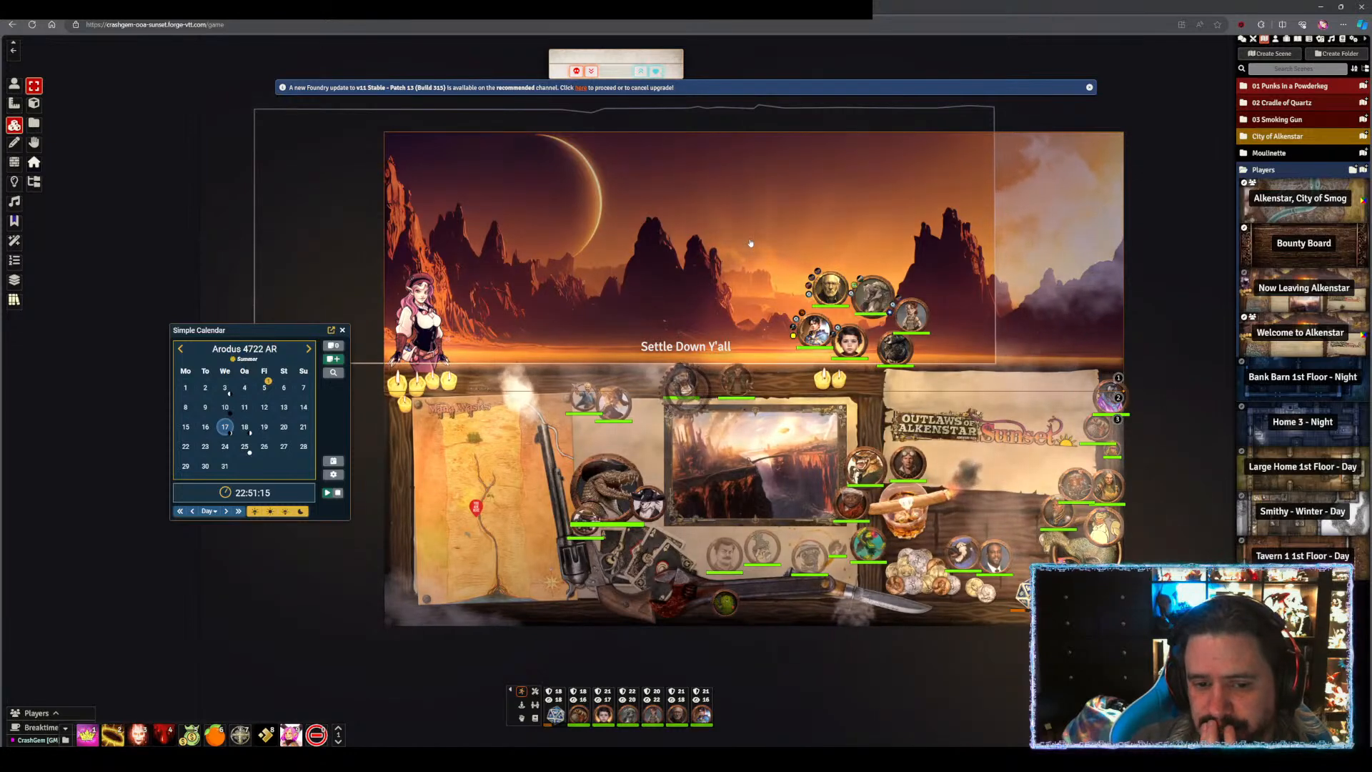
double_click(610, 203)
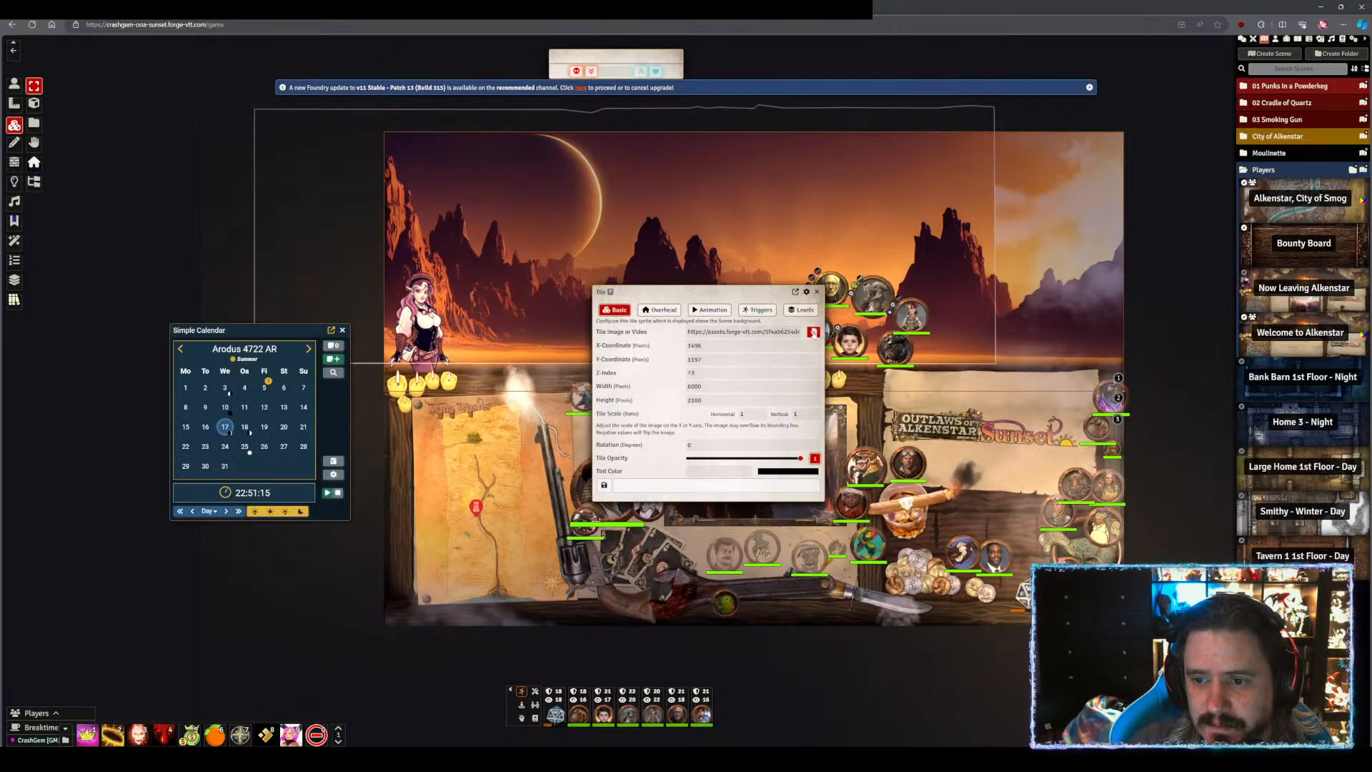
click(813, 332)
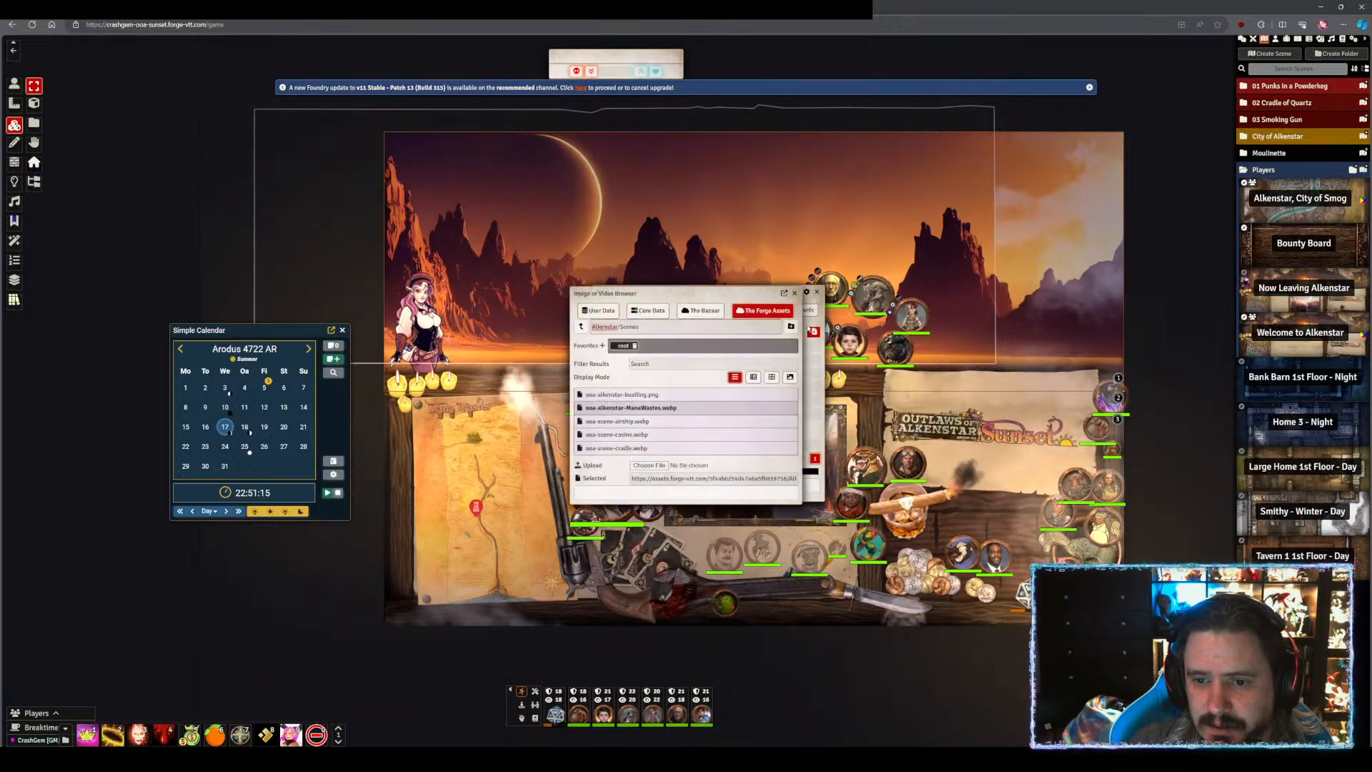
click(638, 423)
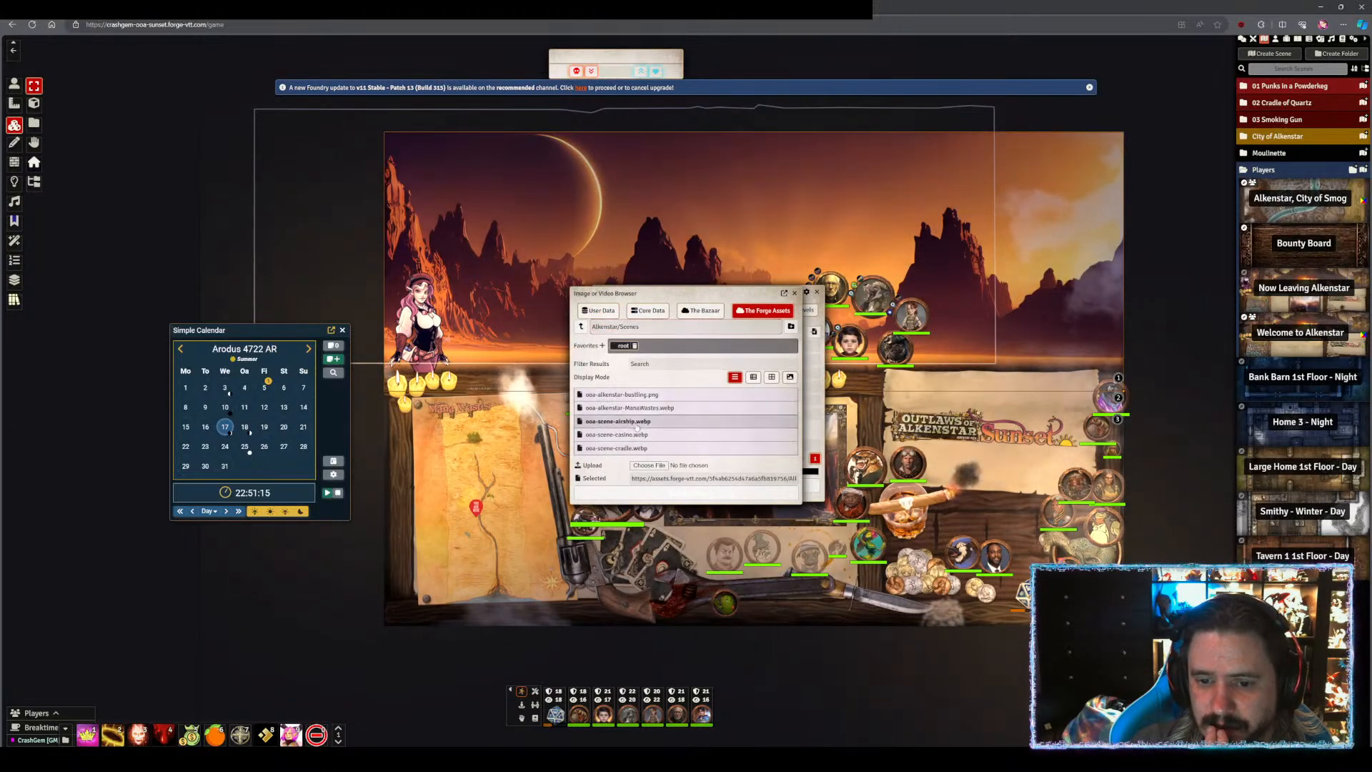
click(671, 494)
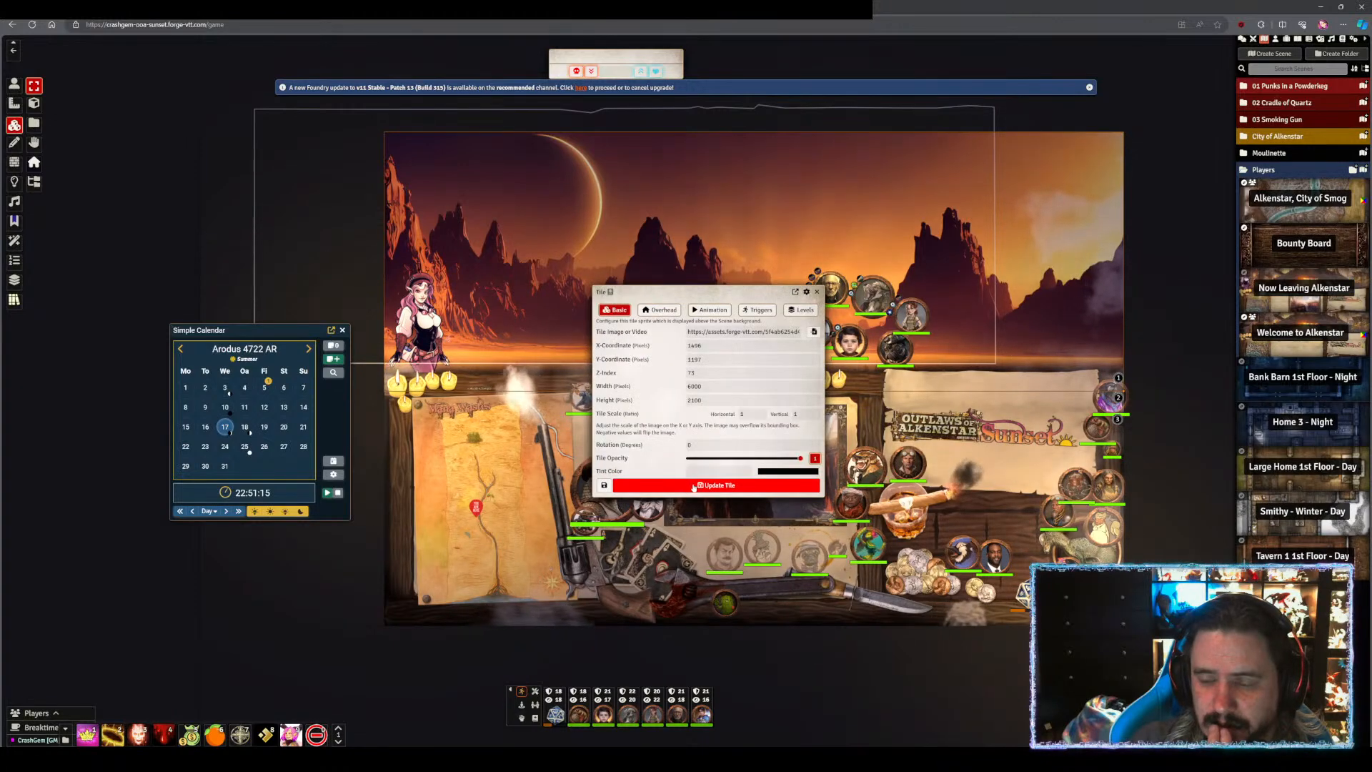
click(694, 487)
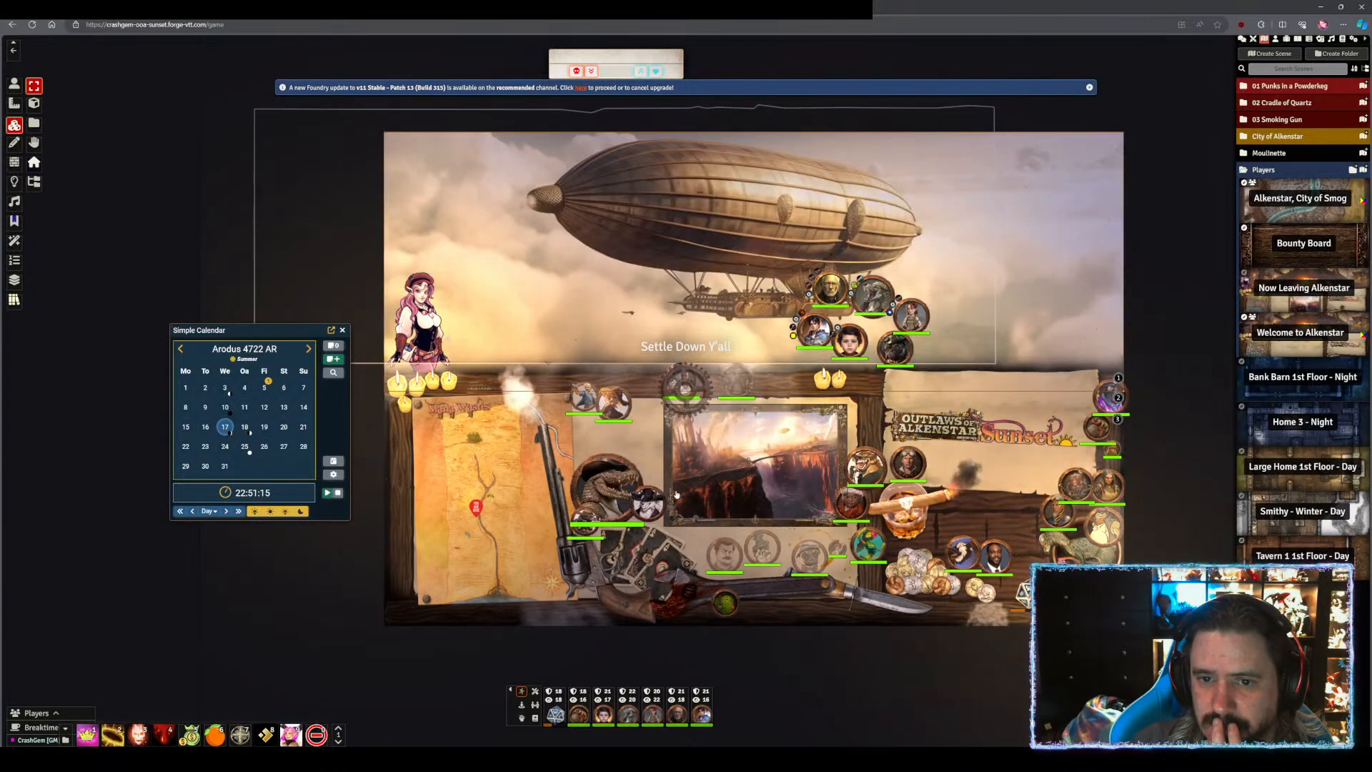
- Upload ooa-travel-scene-map.png from Documents to Alkenstar/Scenes and apply it as the backdrop tile's image
double_click(657, 240)
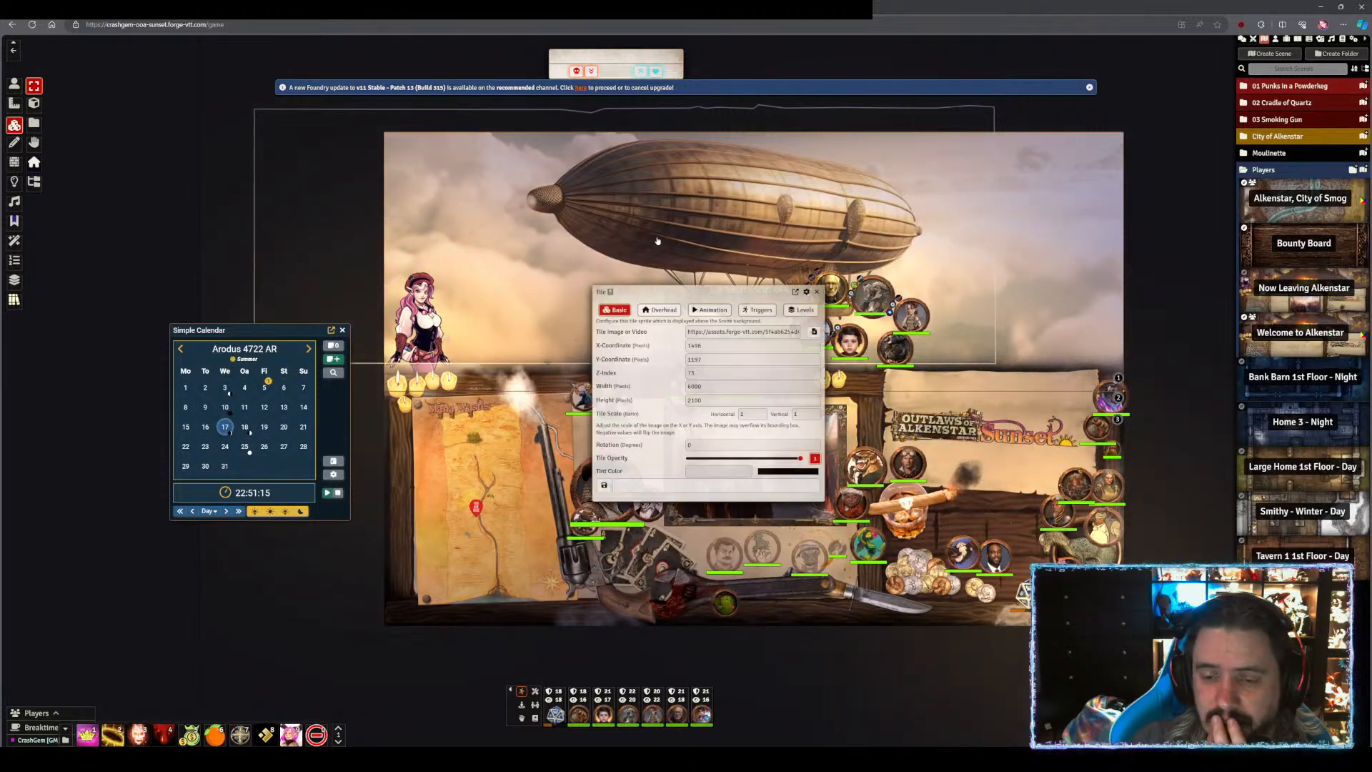
click(813, 333)
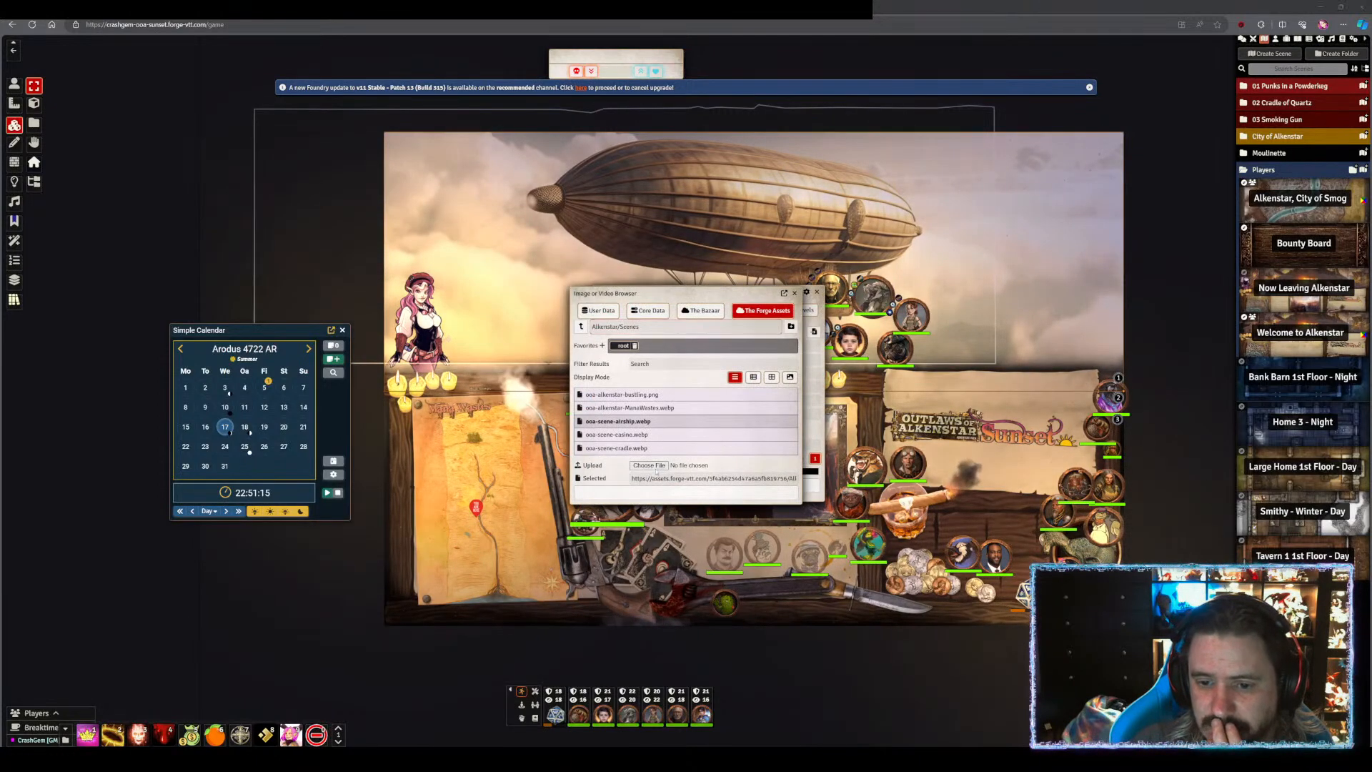
click(648, 465)
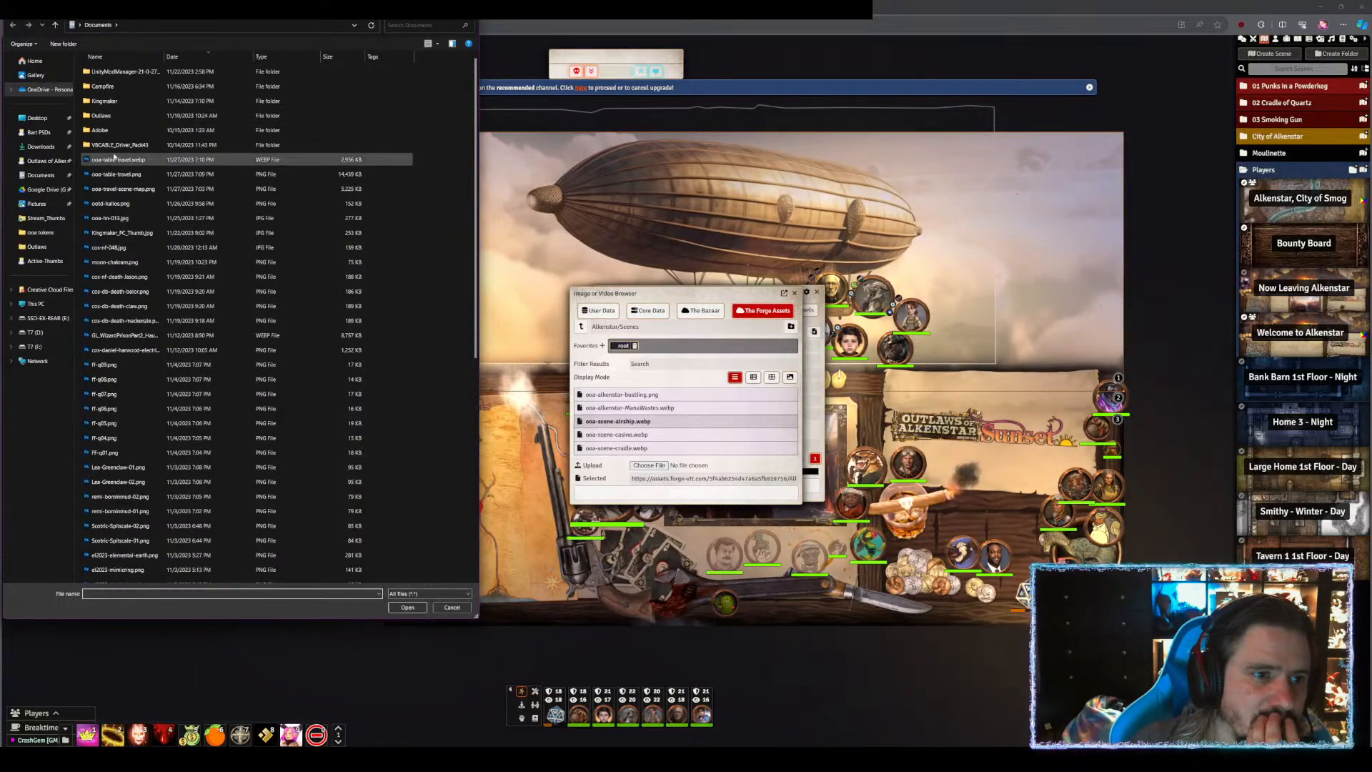
double_click(121, 192)
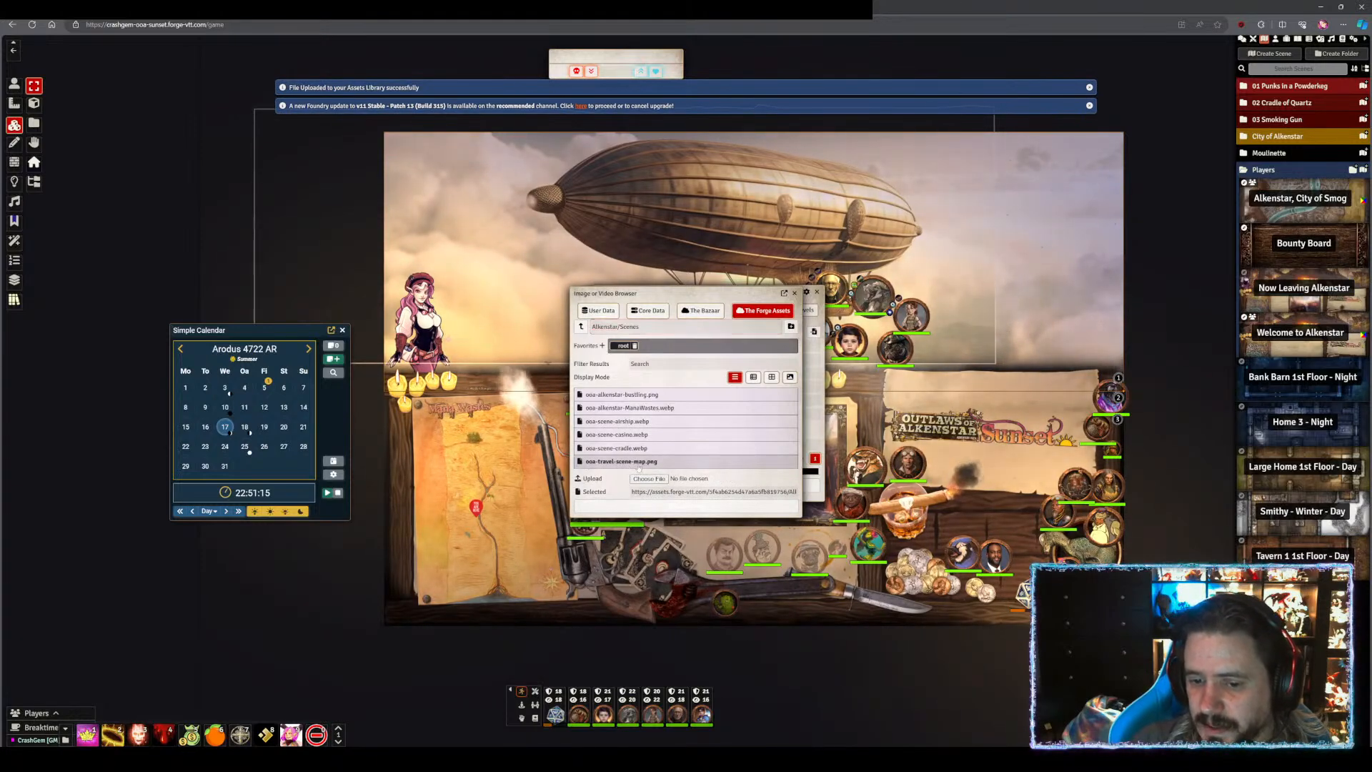
click(693, 505)
click(698, 485)
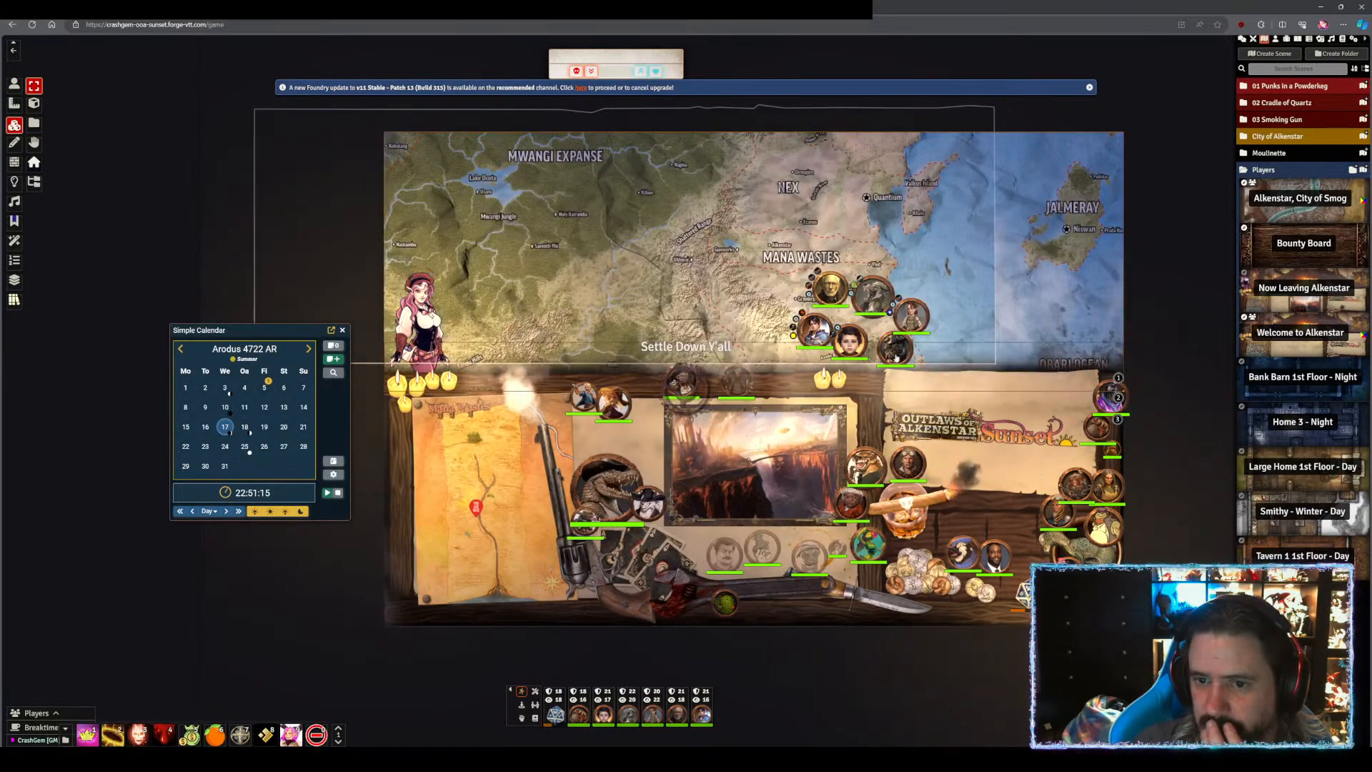
- Examine how the travel map backdrop and the table overlay with the Mana Wastes map fit in the scene
scroll(780, 291, up, 3)
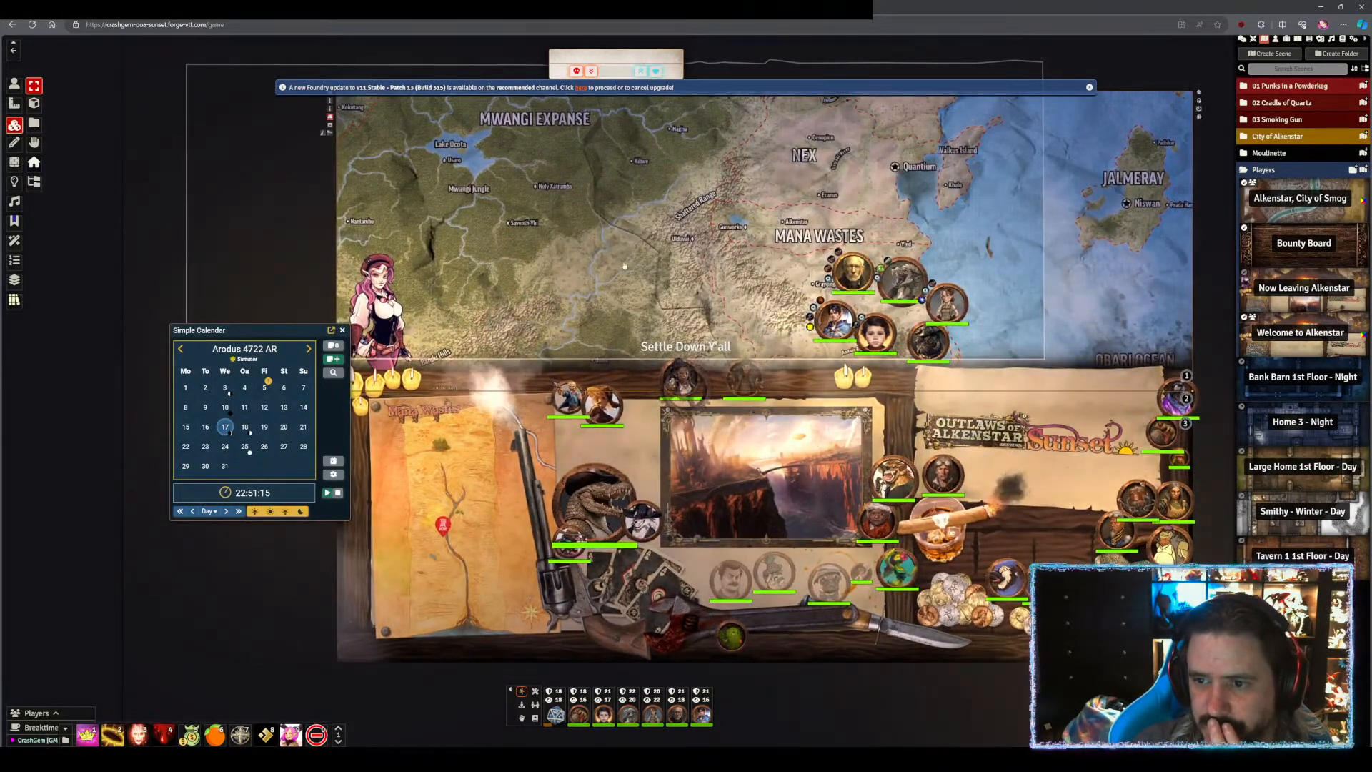
scroll(624, 266, down, 3)
drag(318, 162, 158, 56)
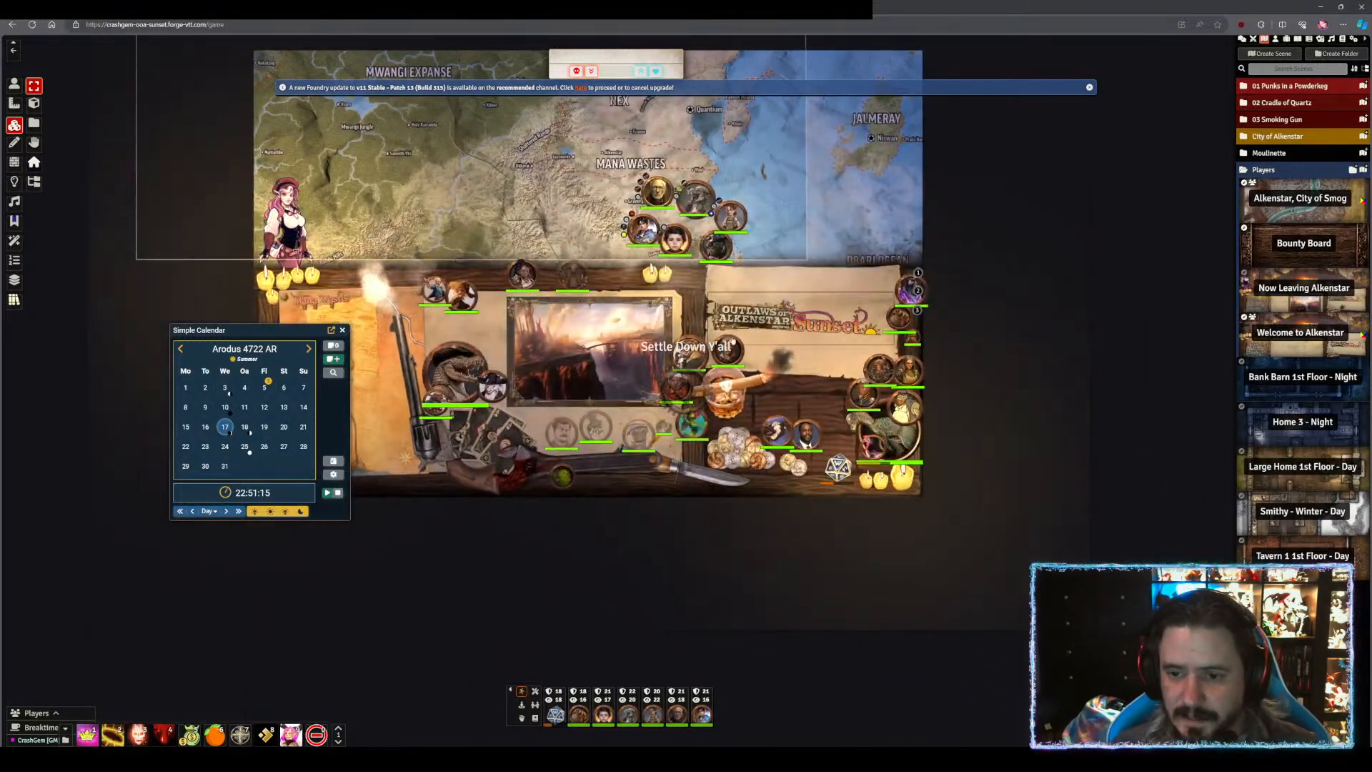
drag(564, 621, 658, 603)
scroll(676, 581, up, 2)
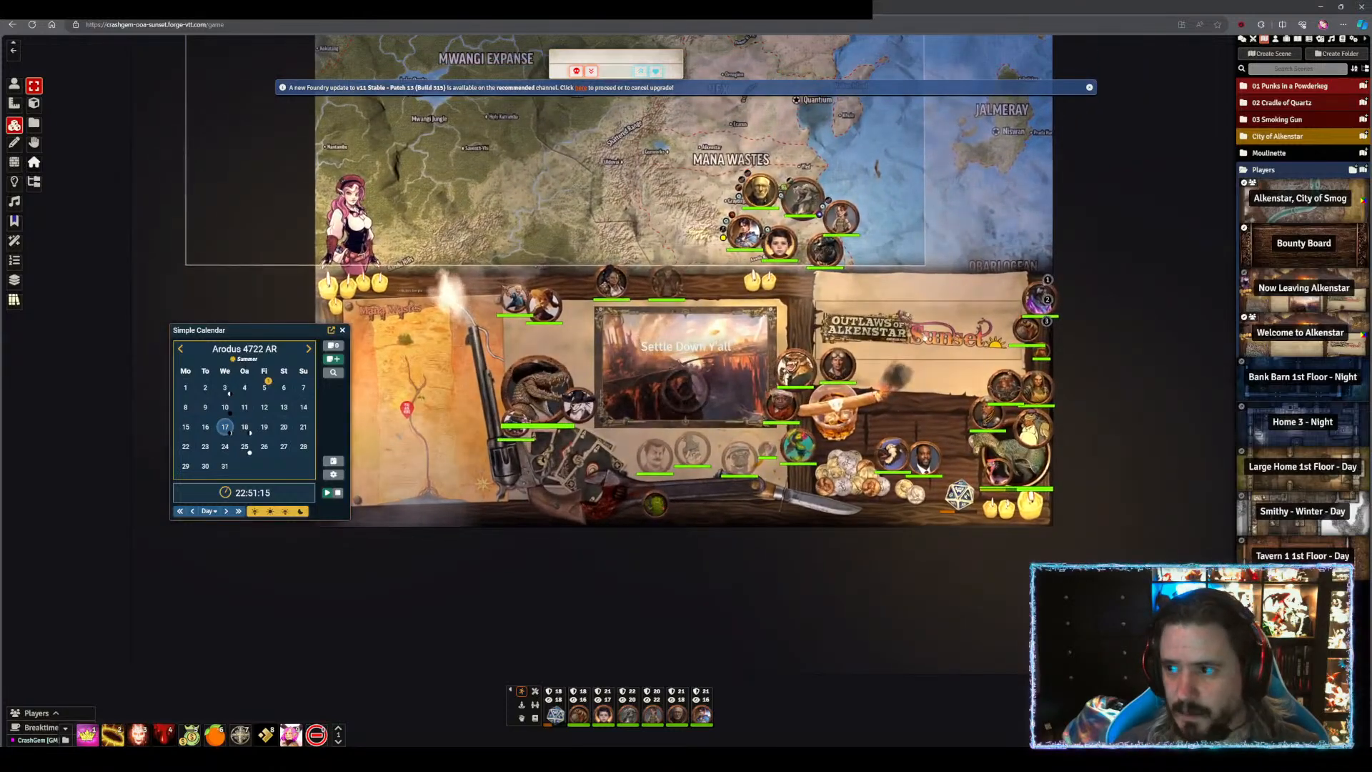
drag(584, 533, 738, 480)
scroll(703, 350, up, 2)
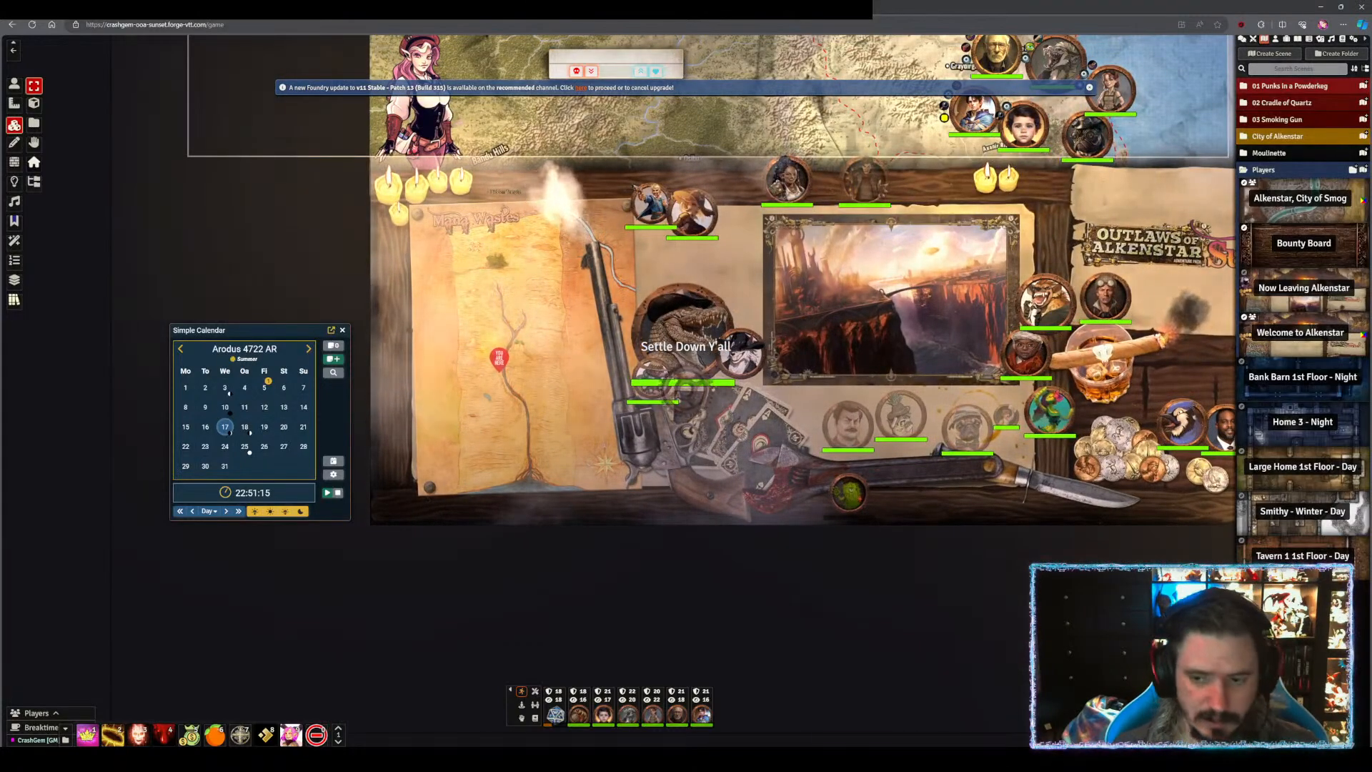
- Place the game beside the Cradle of Quartz PDF, giving the game more width, and bring up the PDF's labelled region map
key(super+Left)
click(821, 336)
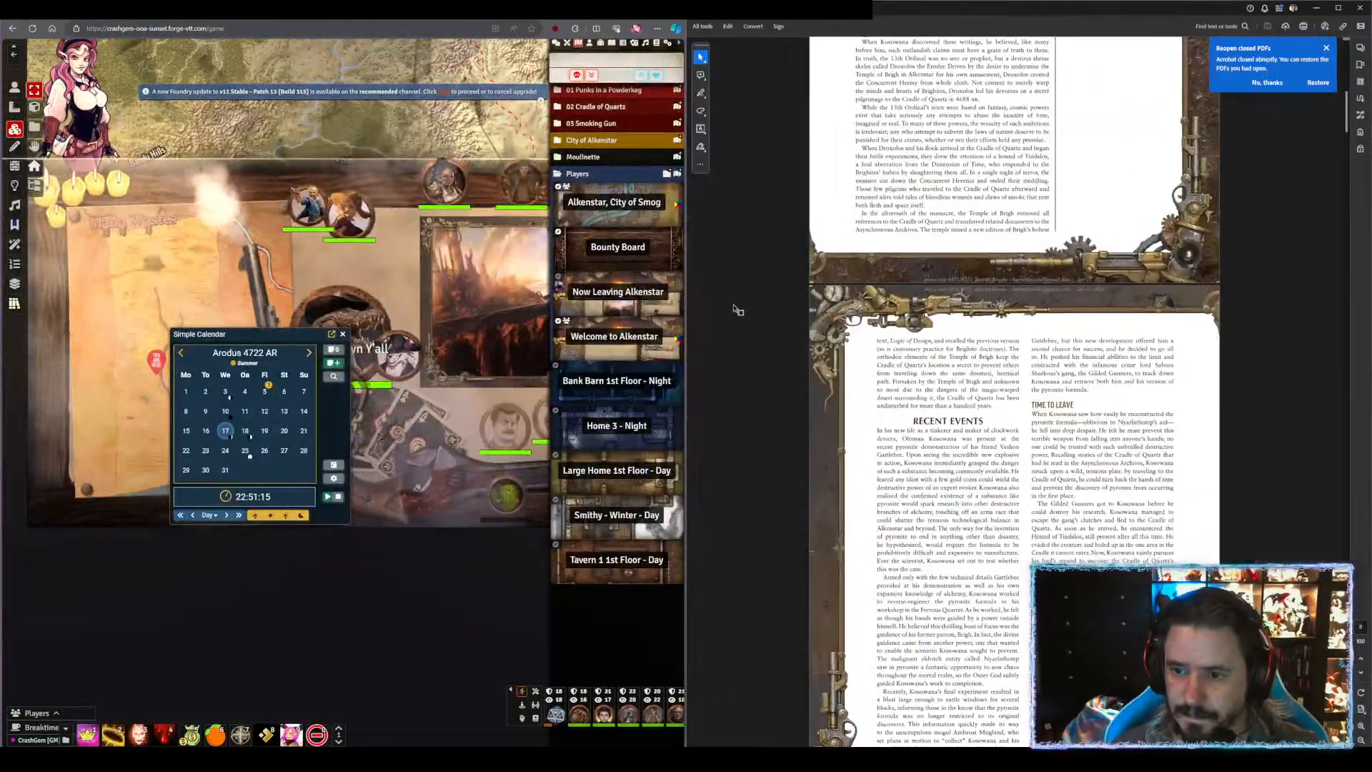
drag(689, 332, 909, 353)
scroll(1114, 357, up, 12)
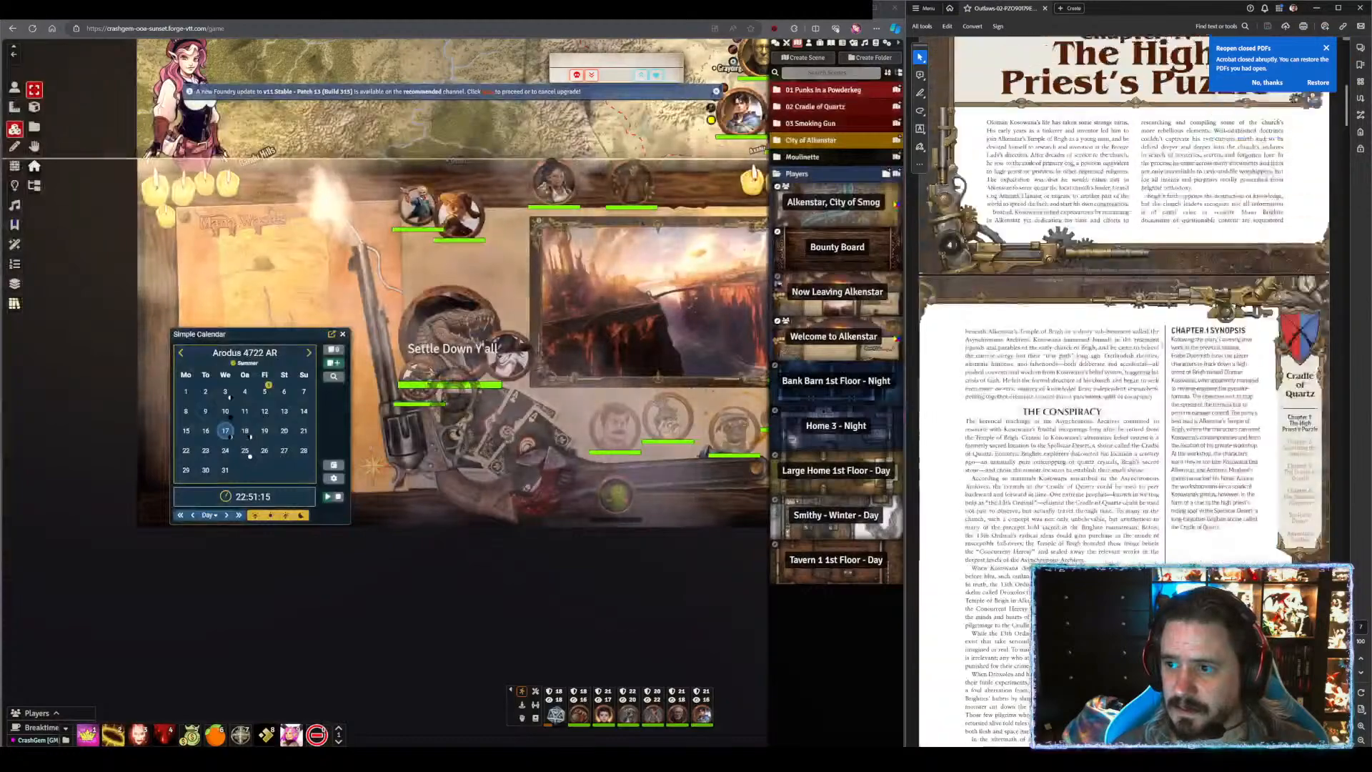
scroll(1123, 393, up, 8)
scroll(1124, 393, down, 10)
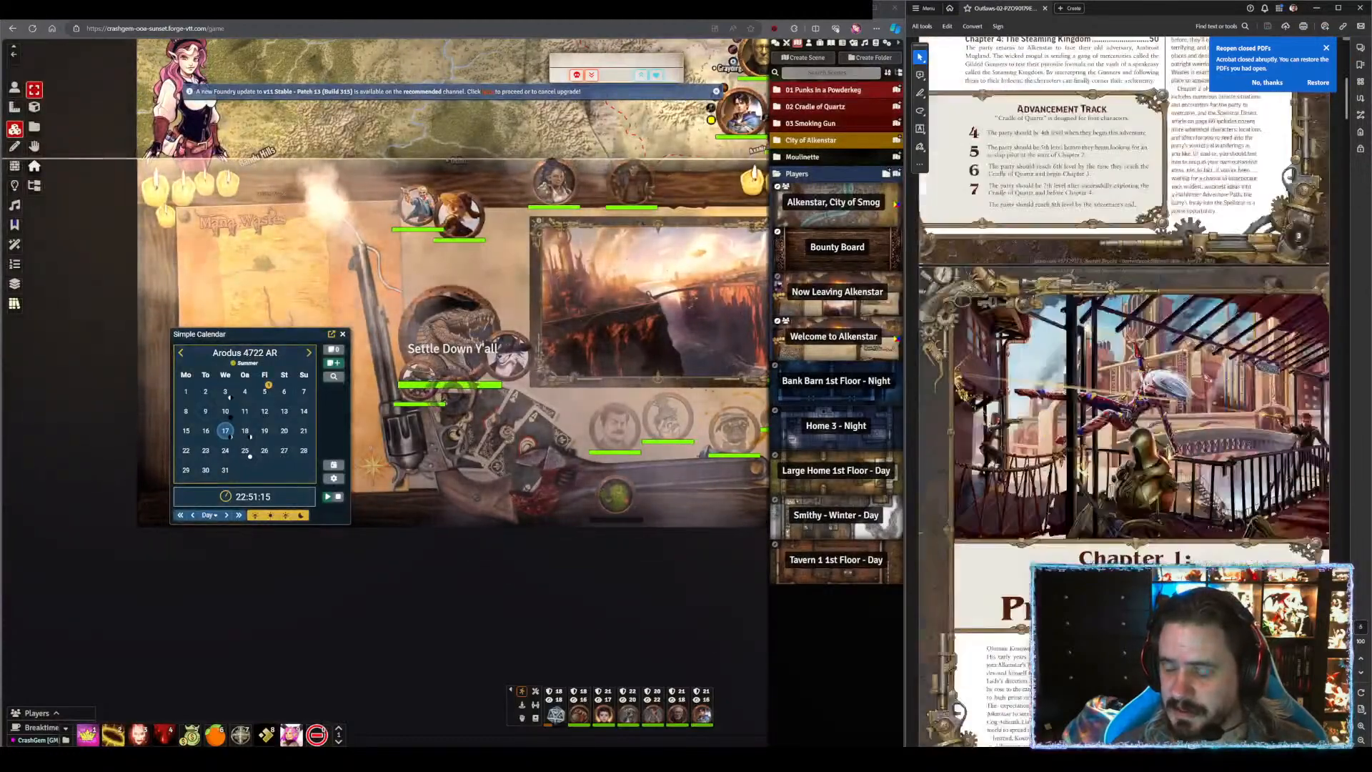
scroll(1172, 505, down, 10)
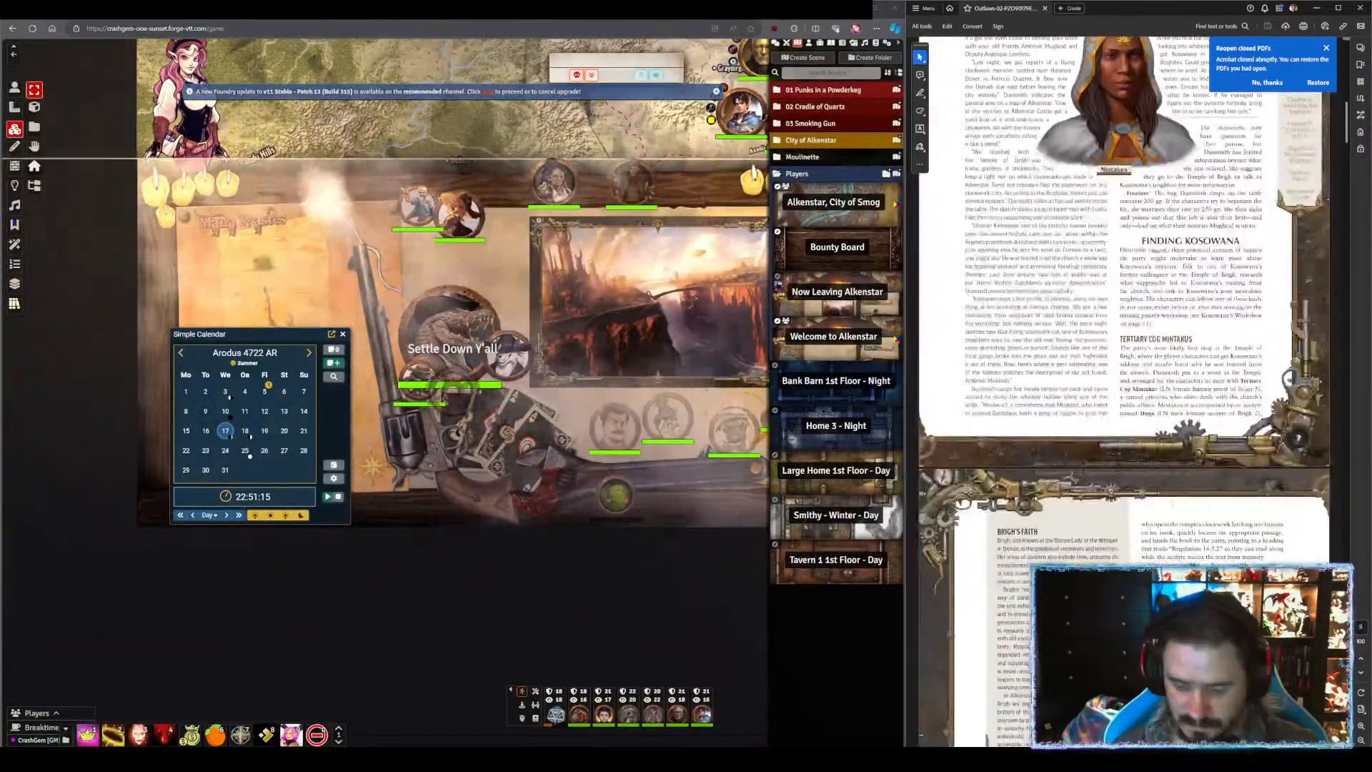
scroll(1172, 505, up, 12)
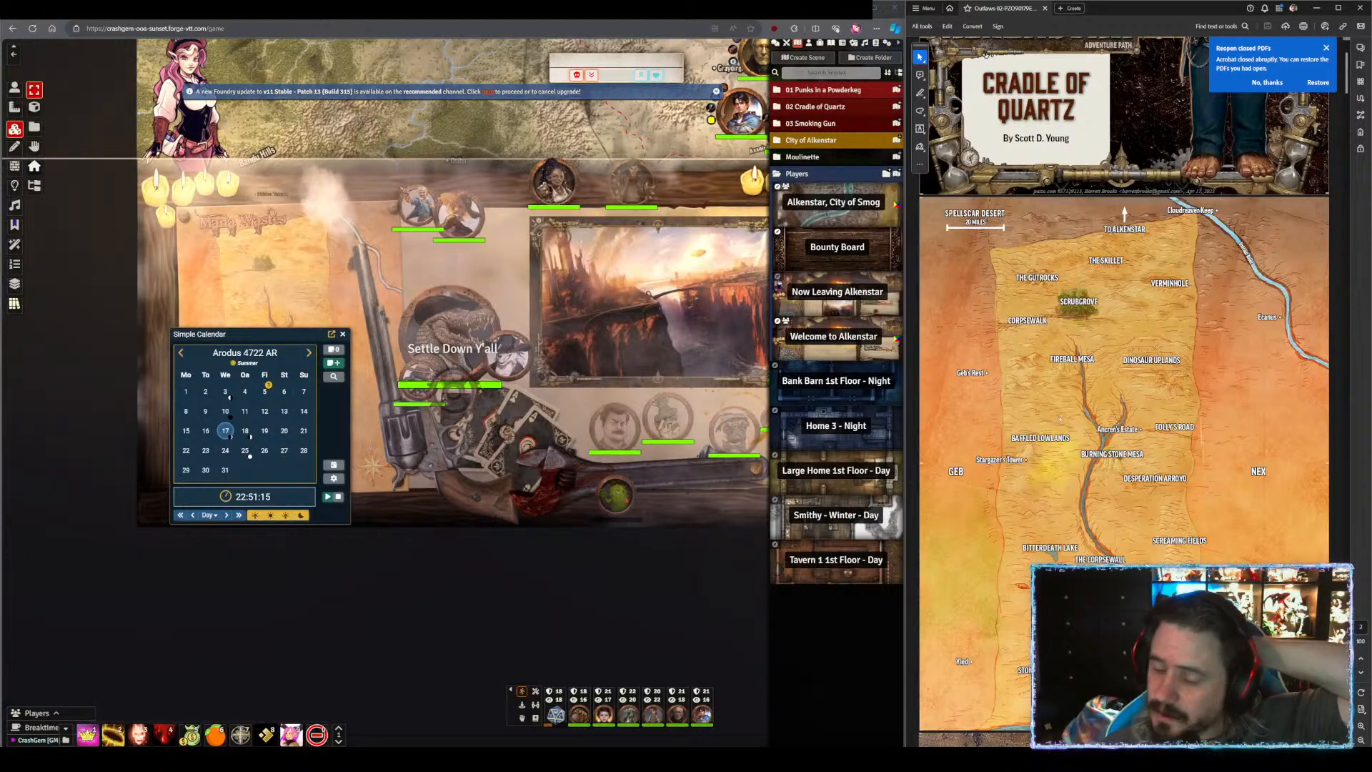
- Move the Simple Calendar window clear of the Mana Wastes table map and bring that map into close view
drag(282, 330, 678, 102)
scroll(422, 233, up, 7)
scroll(450, 140, down, 5)
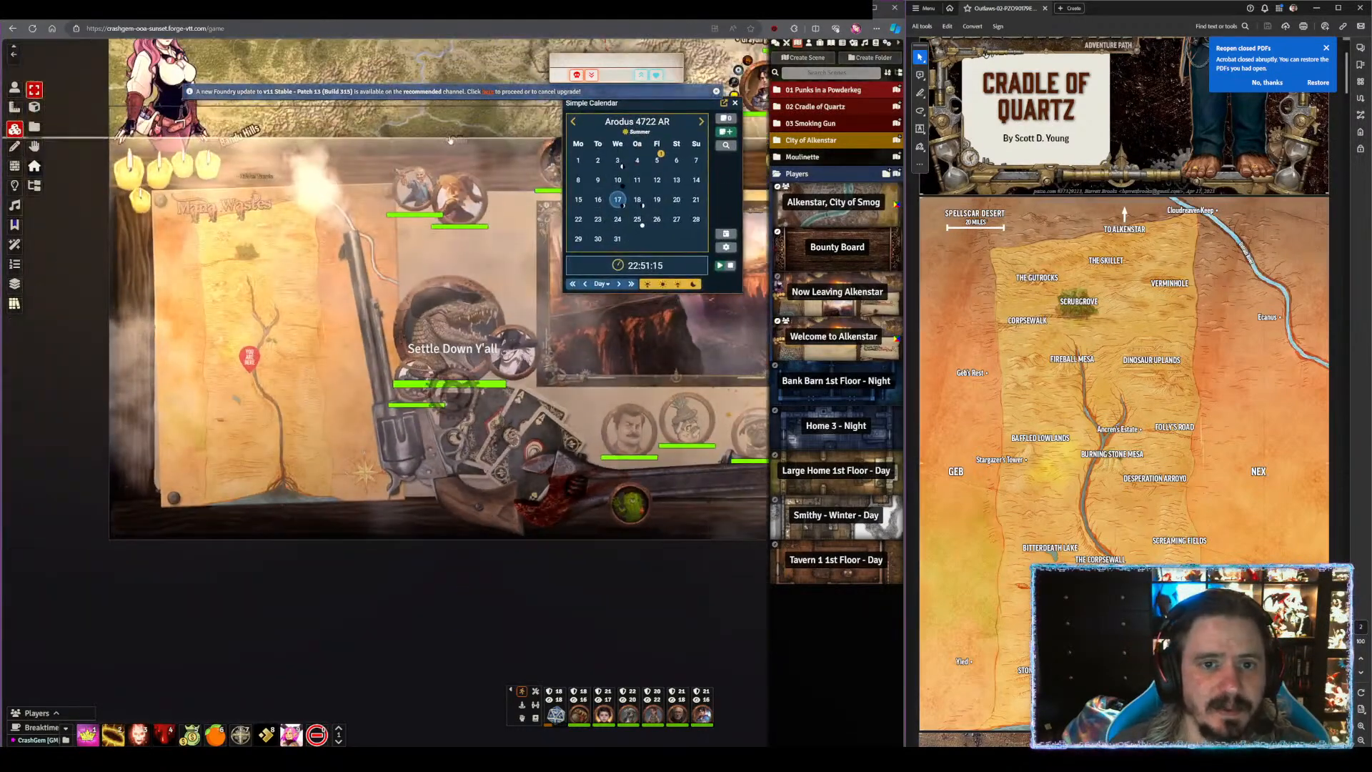
scroll(390, 213, up, 8)
drag(189, 215, 338, 298)
- Using the drawing controls, move the leftover Hidden Temple label onto the western side of the Mana Wastes map
click(14, 148)
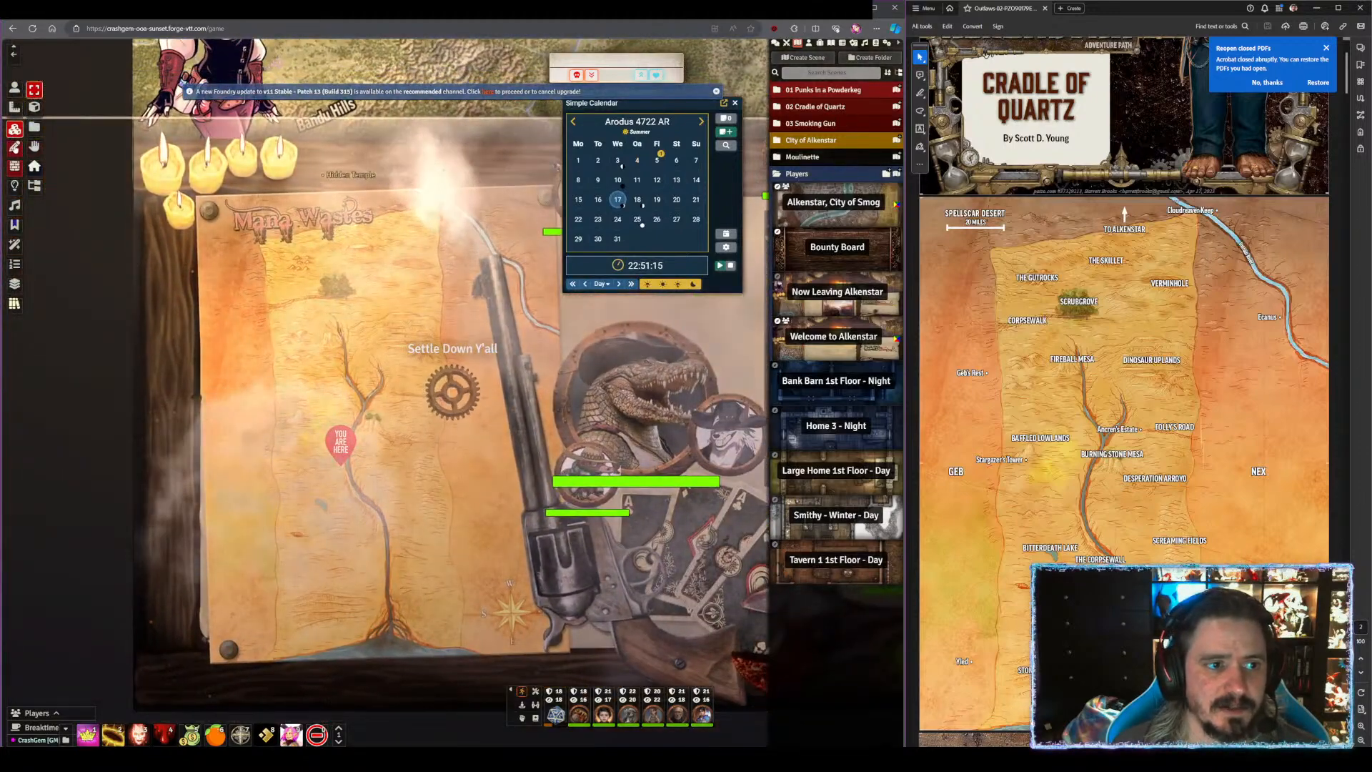
click(356, 173)
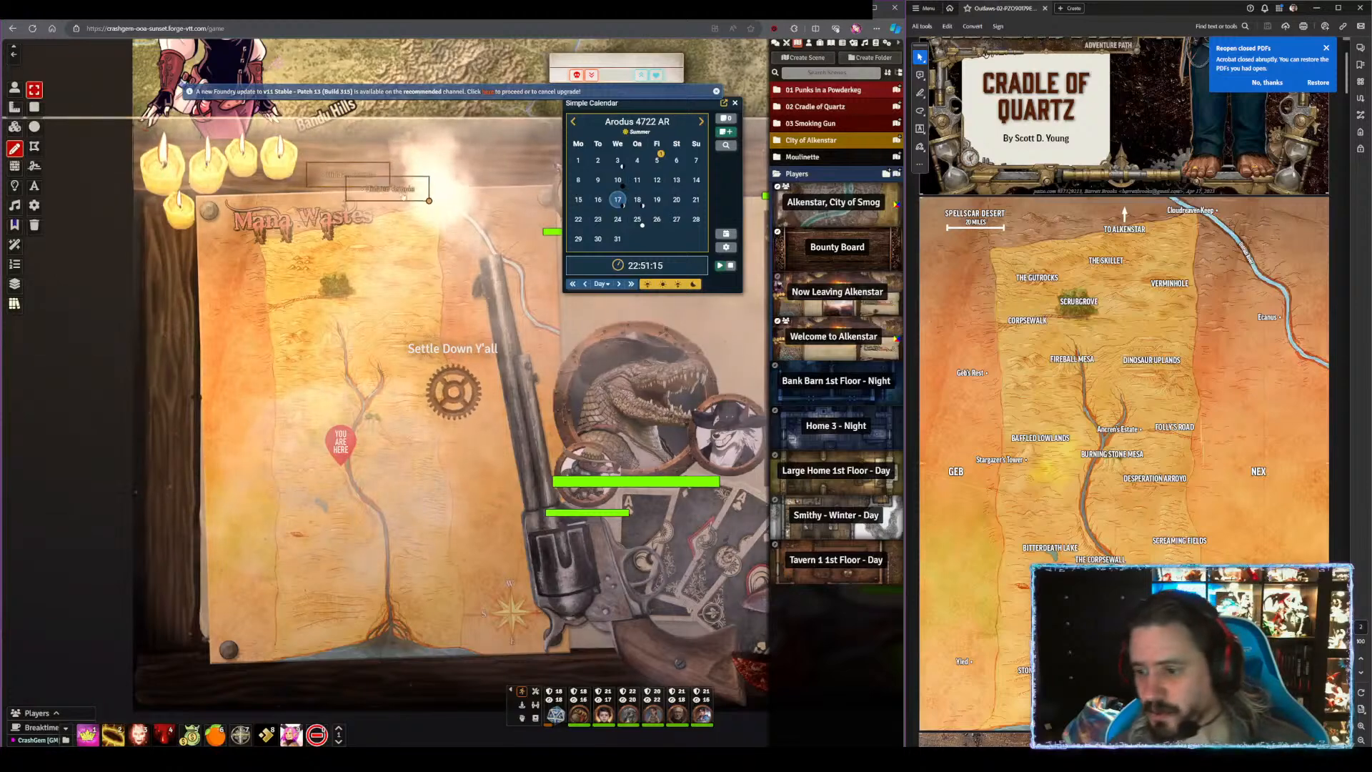
mouse_move(402, 196)
mouse_down()
mouse_move(421, 278)
mouse_move(455, 286)
mouse_up()
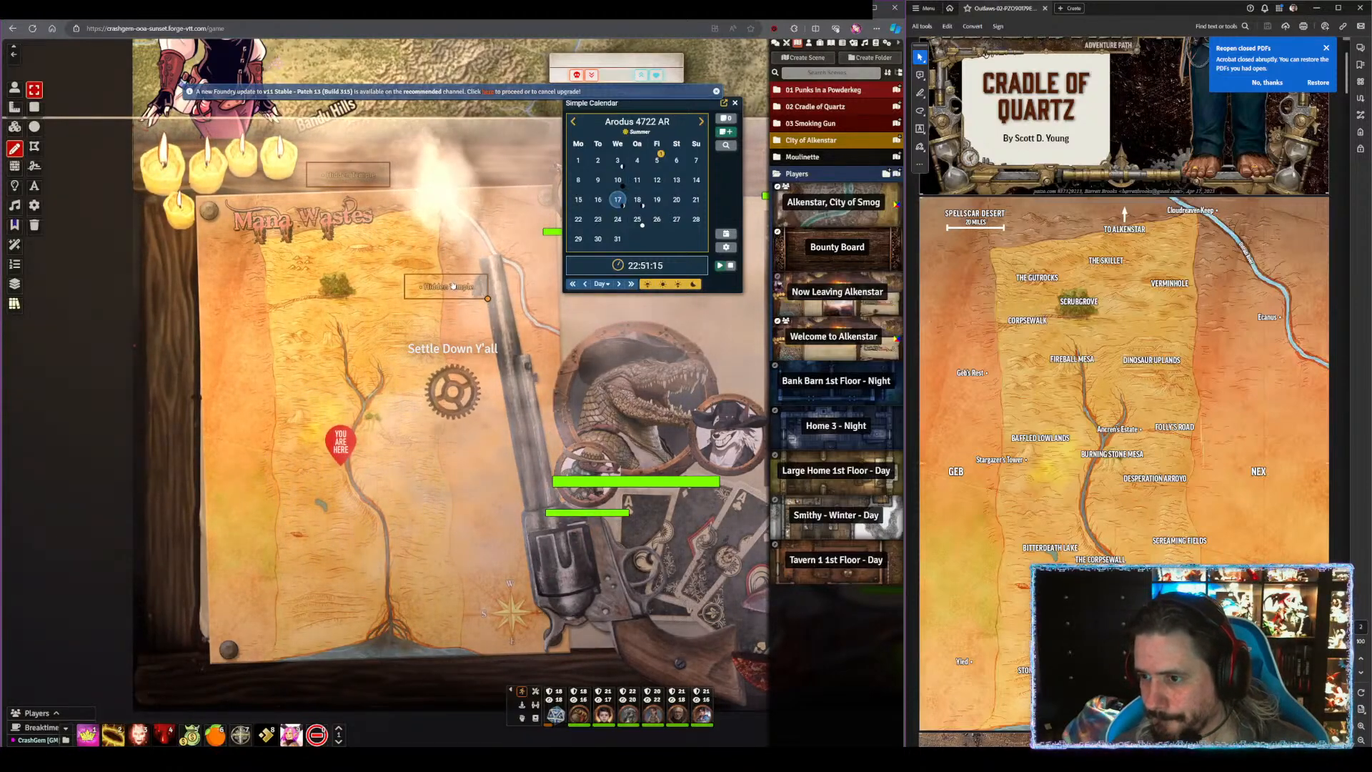
drag(452, 285, 251, 349)
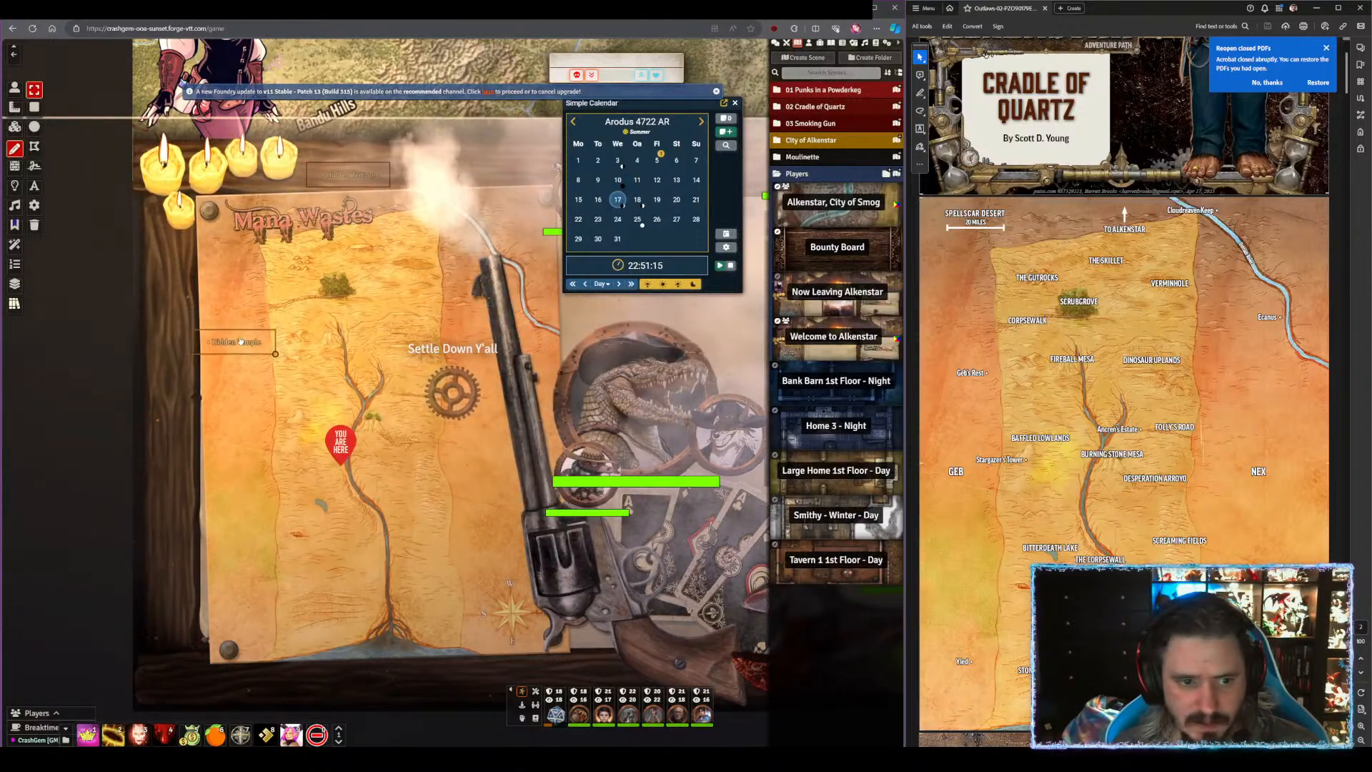
- Change the Hidden Temple label's text to "Geb's Rest •", update the drawing and nudge it into place on the map's western side
double_click(251, 348)
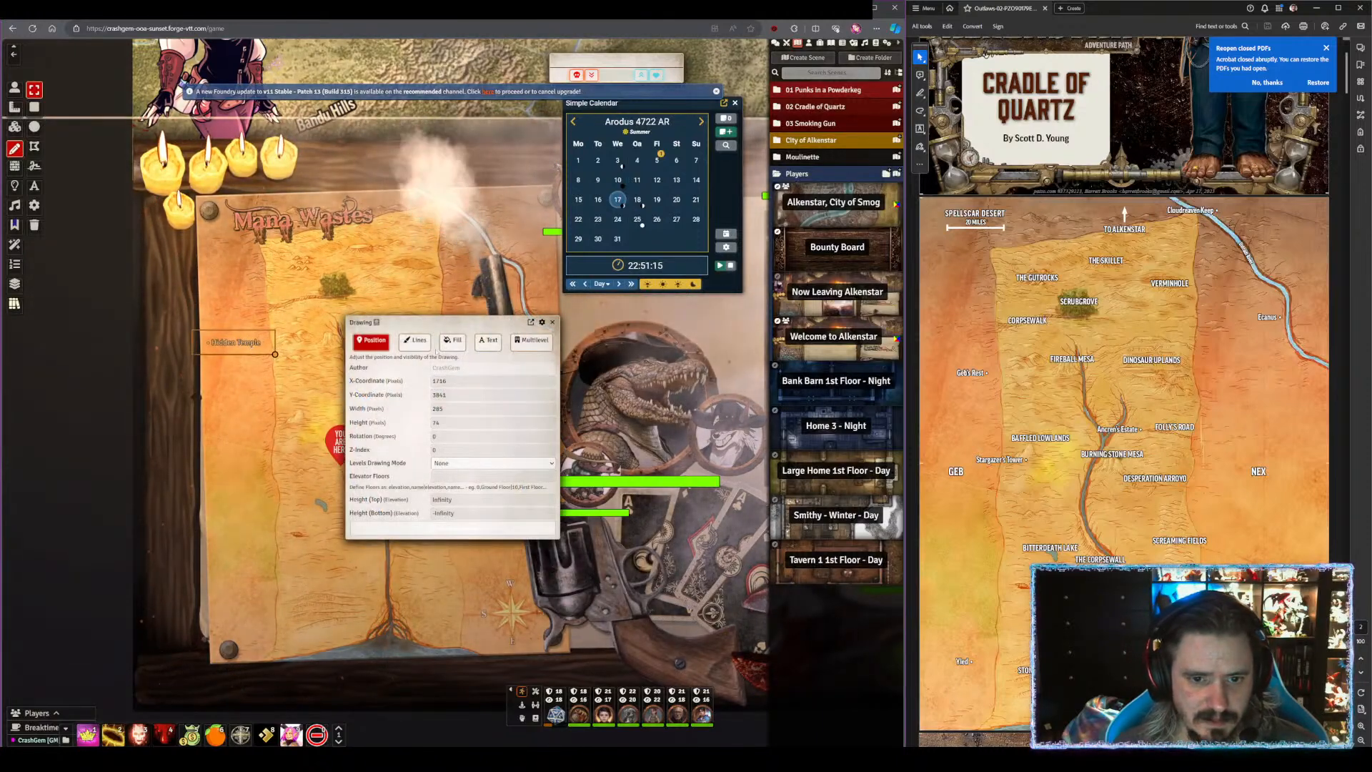
drag(437, 363, 386, 351)
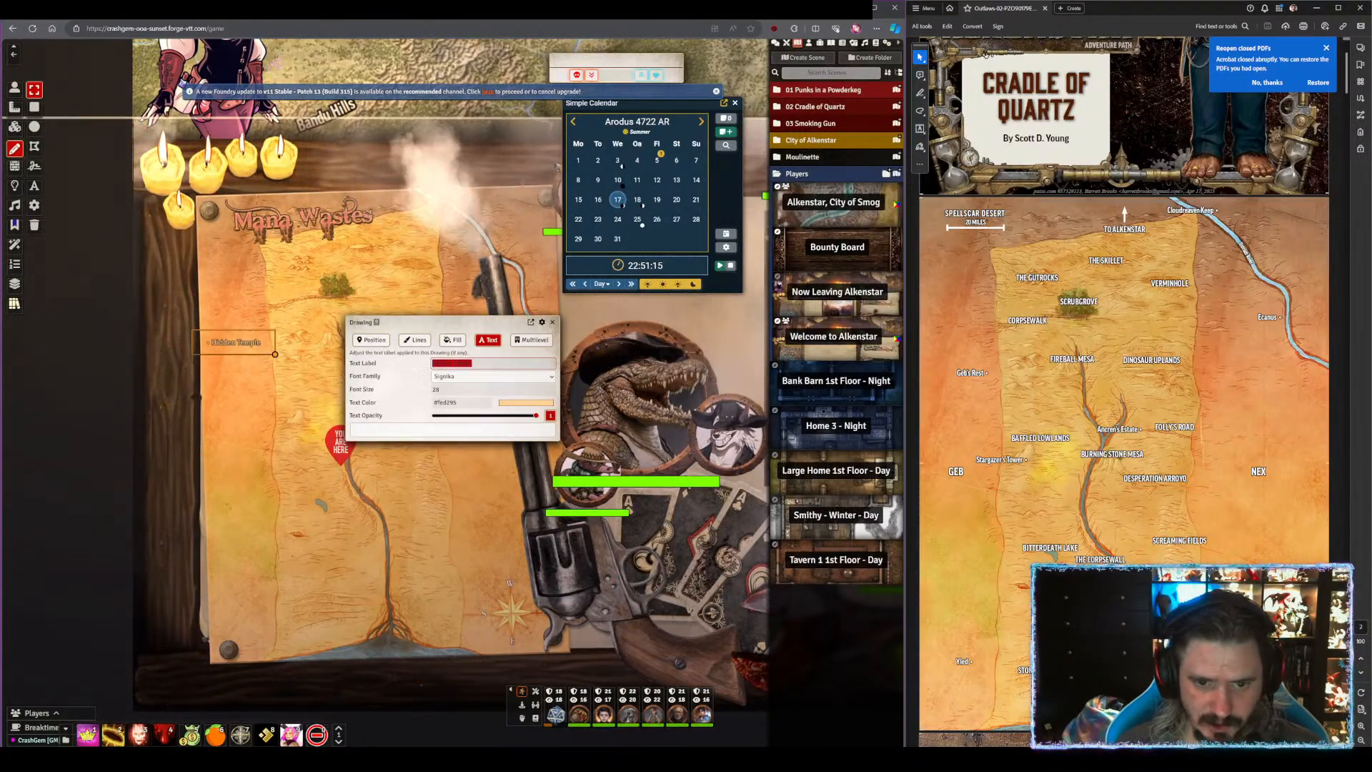
text(Geb)
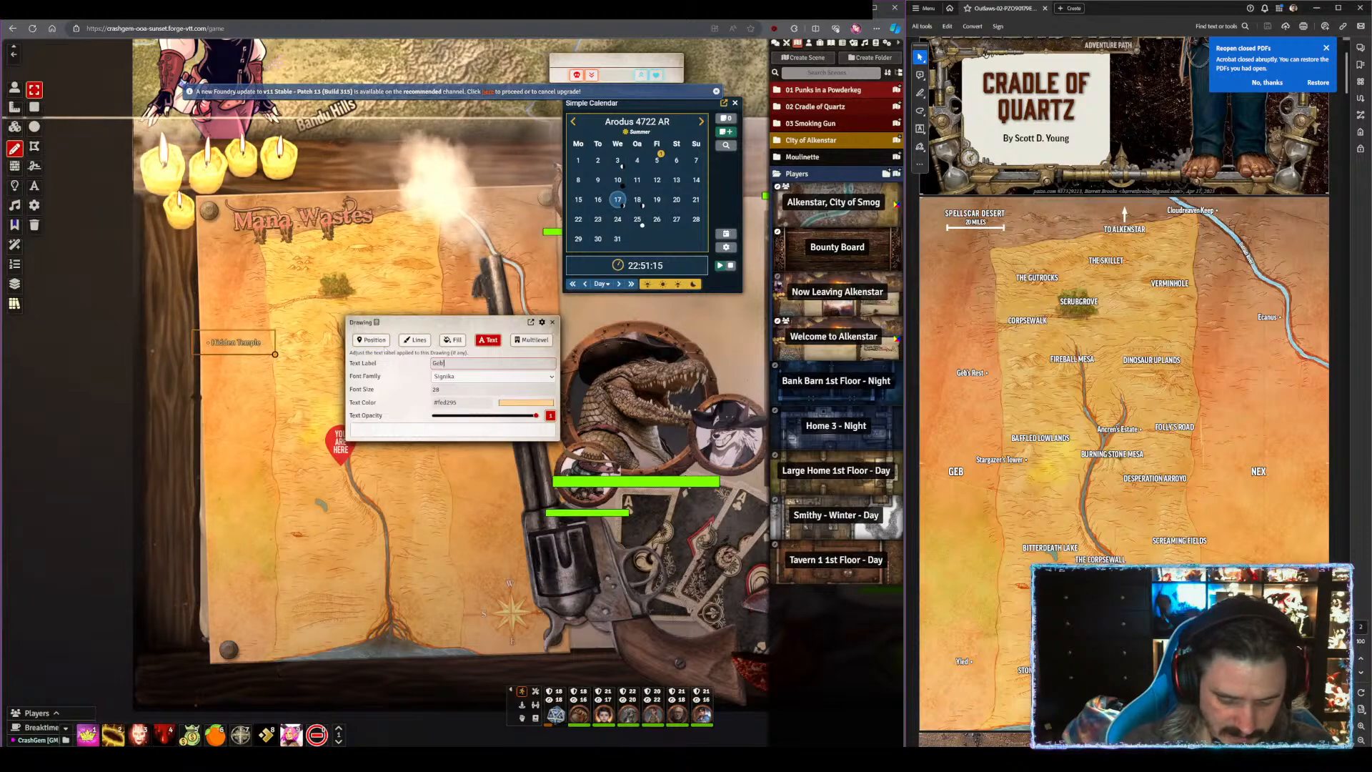
text('s Rest •)
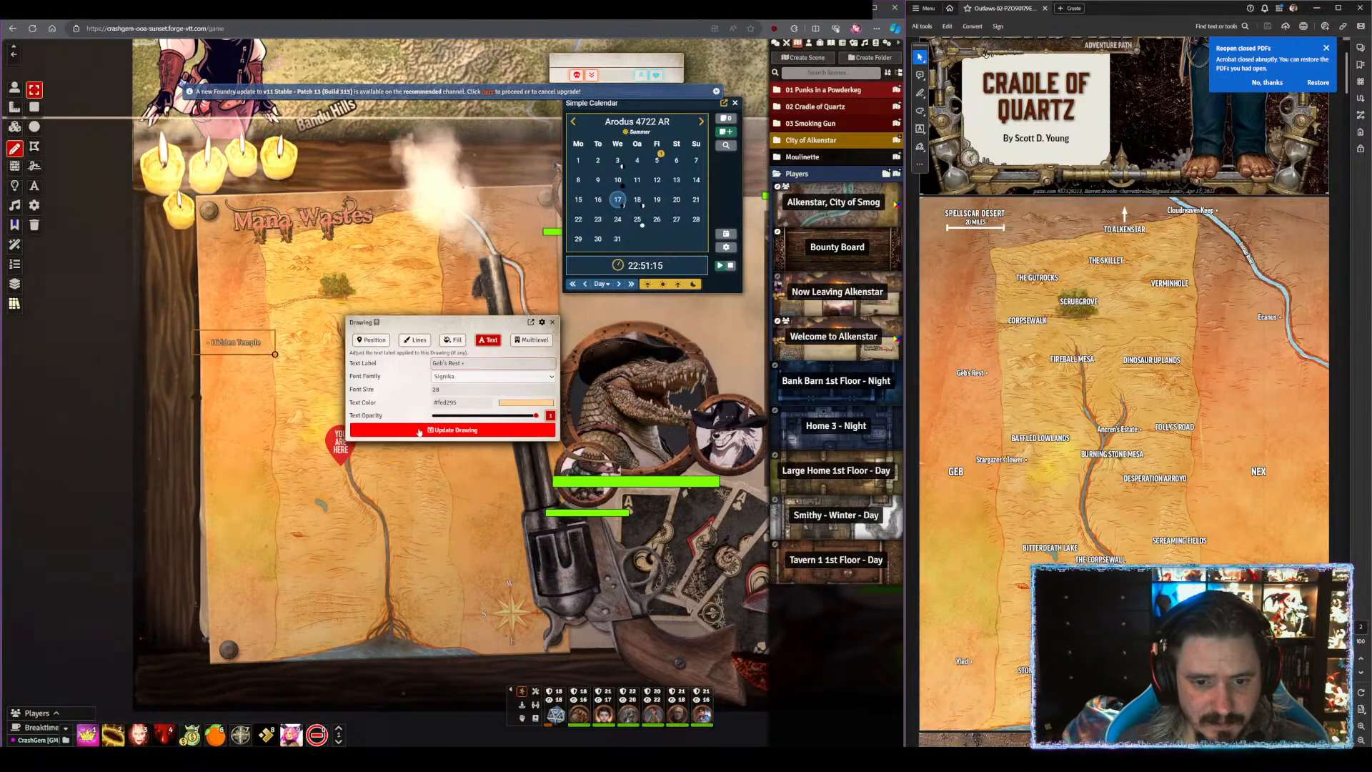
click(417, 431)
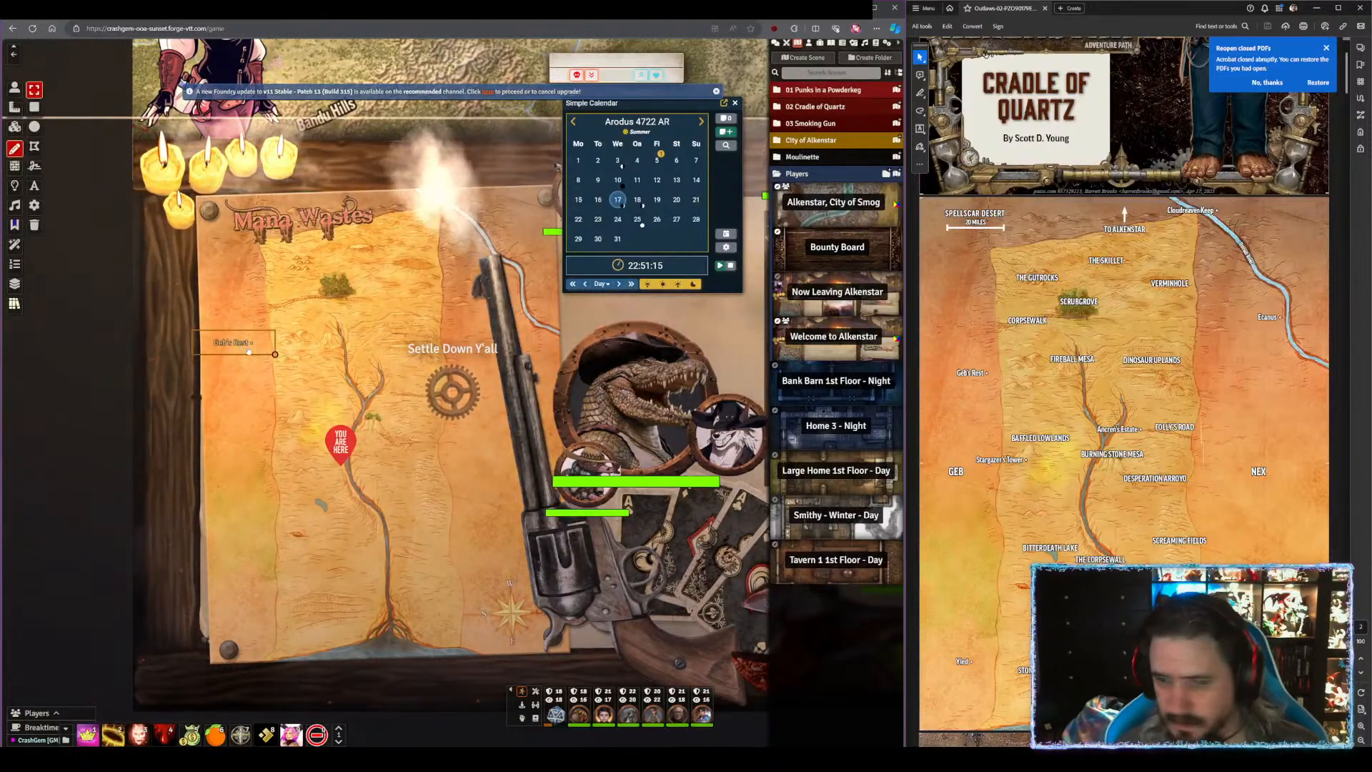
mouse_move(268, 355)
mouse_down()
mouse_move(242, 369)
mouse_move(243, 356)
mouse_up()
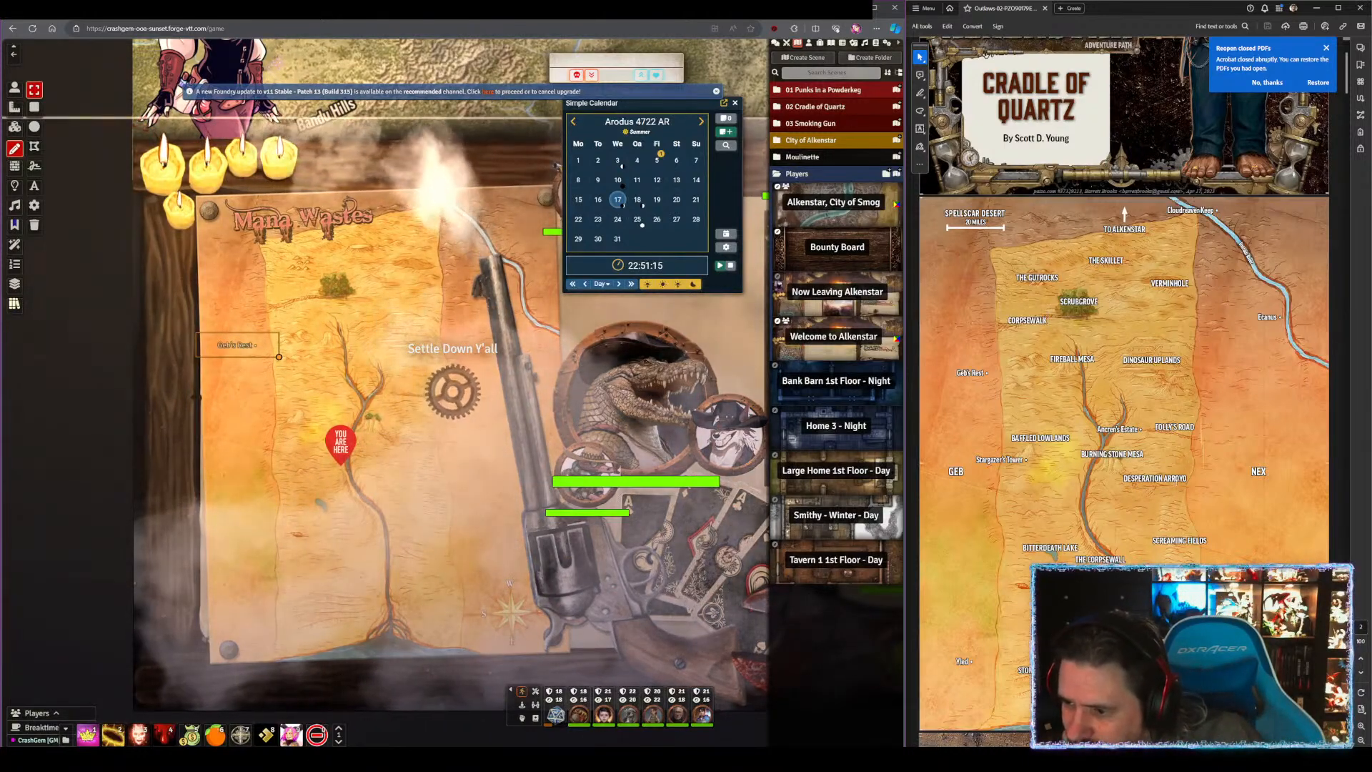
- Move the Geb's Rest label off the Mana Wastes map past its western edge and hide it
scroll(1123, 300, down, 1)
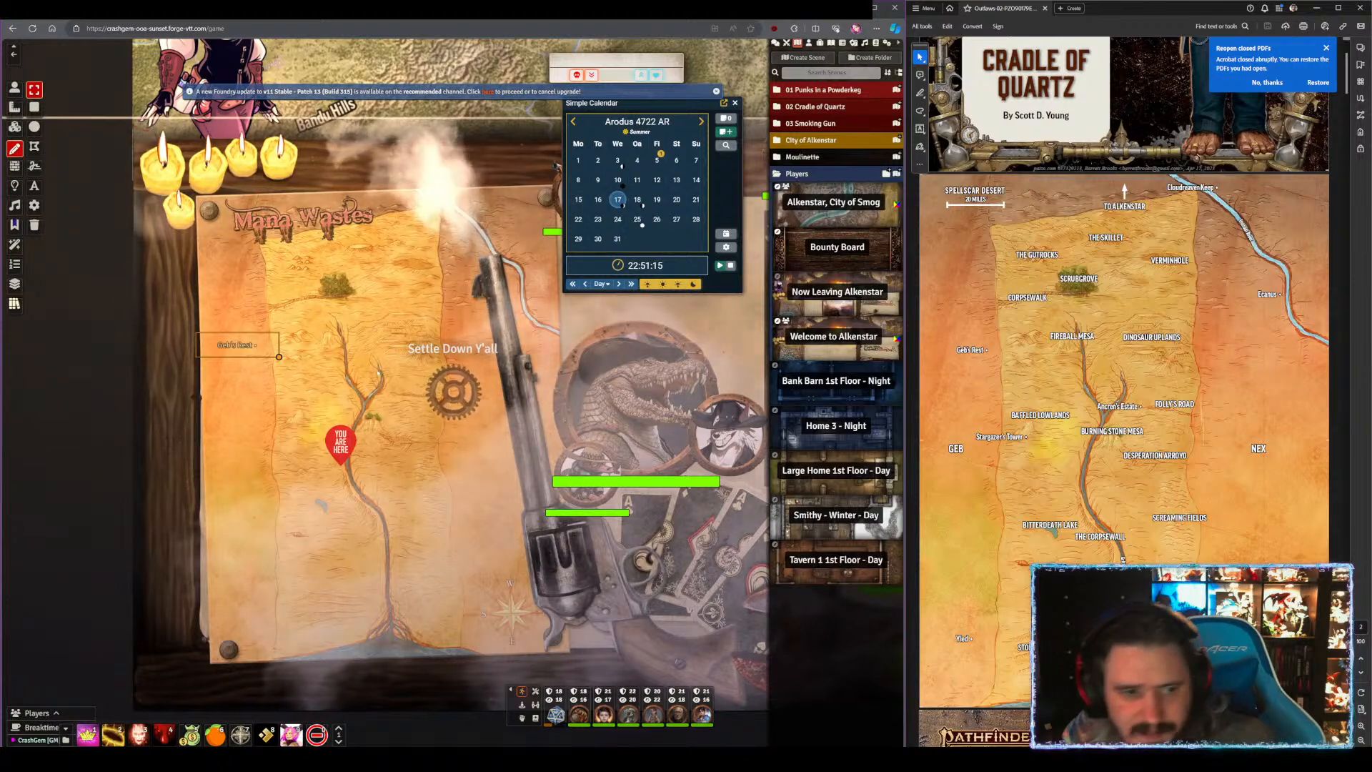
drag(204, 341, 120, 296)
right_click(166, 304)
click(212, 286)
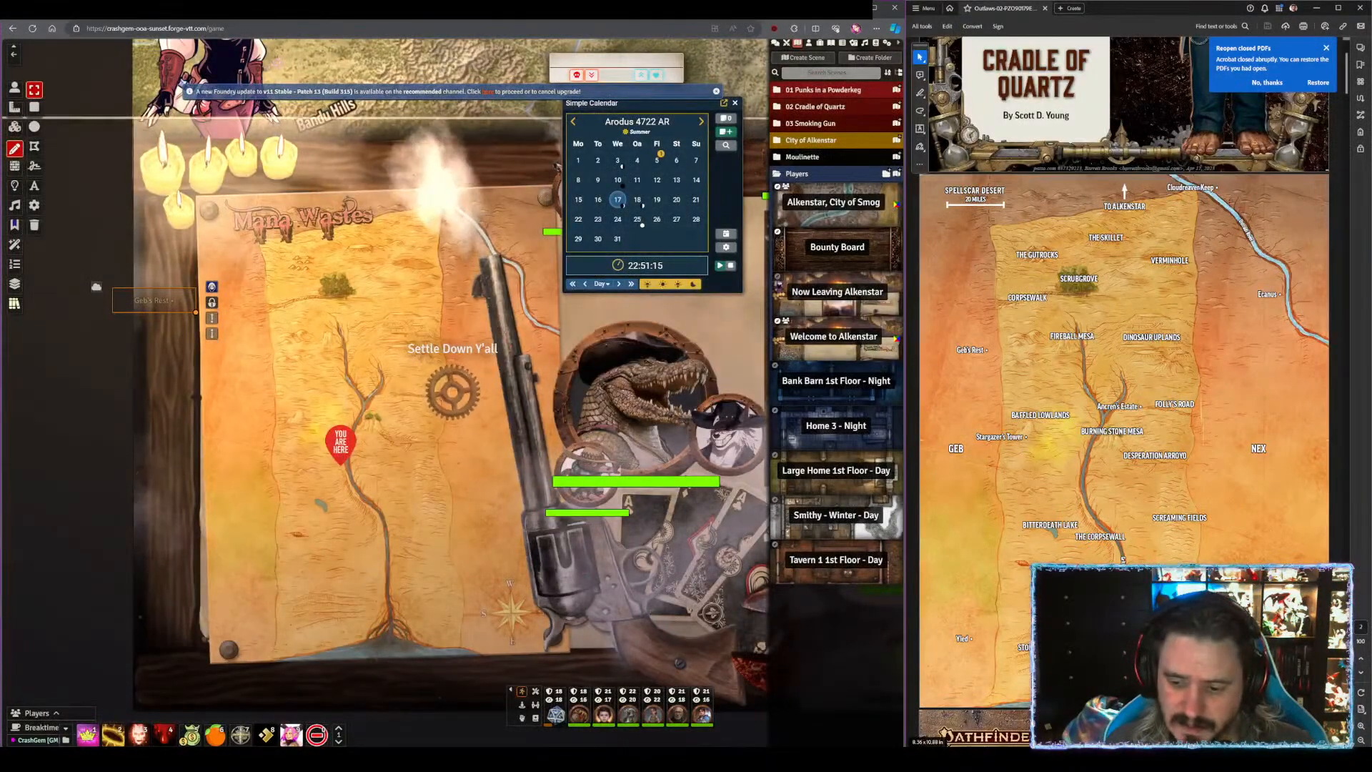
- Switch to Photoshop and close the ooa-table-travel.webp document to return to the layered table document
key(alt+Tab)
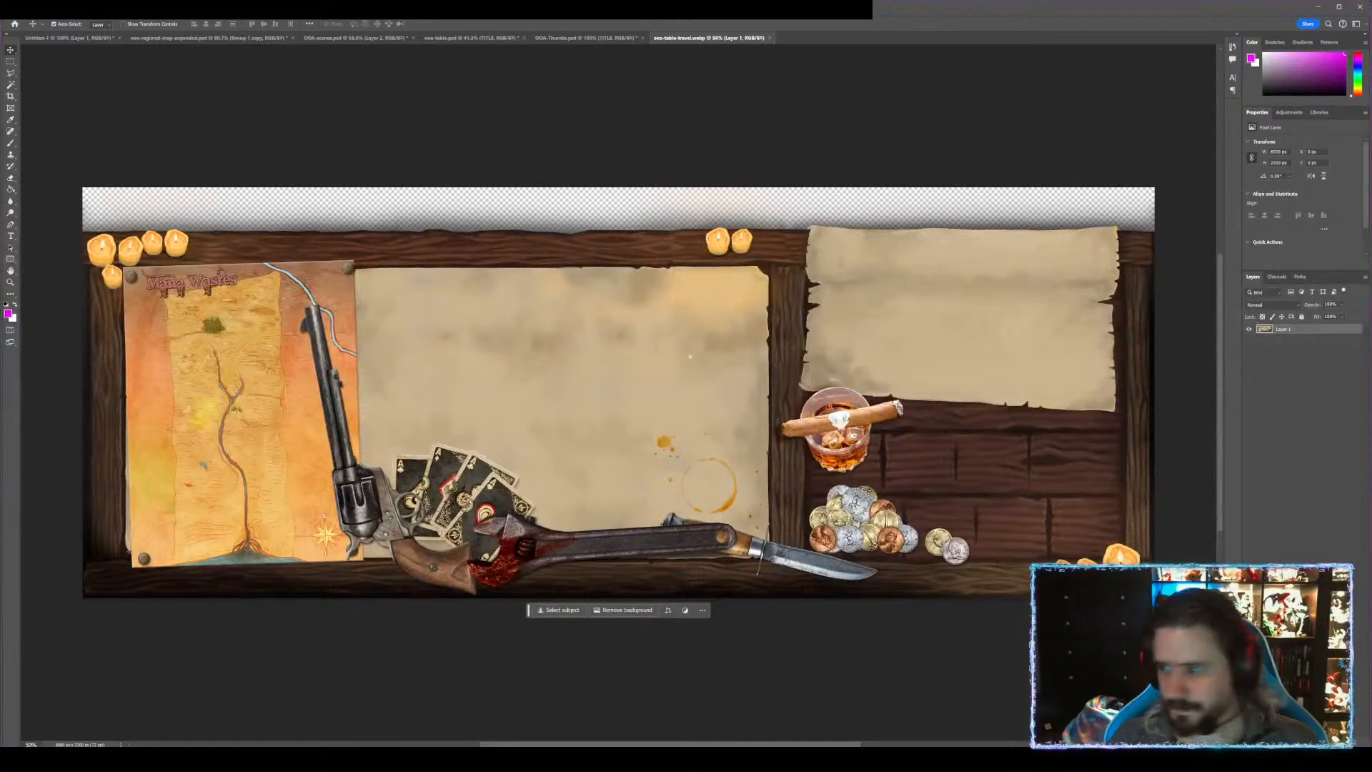
click(769, 37)
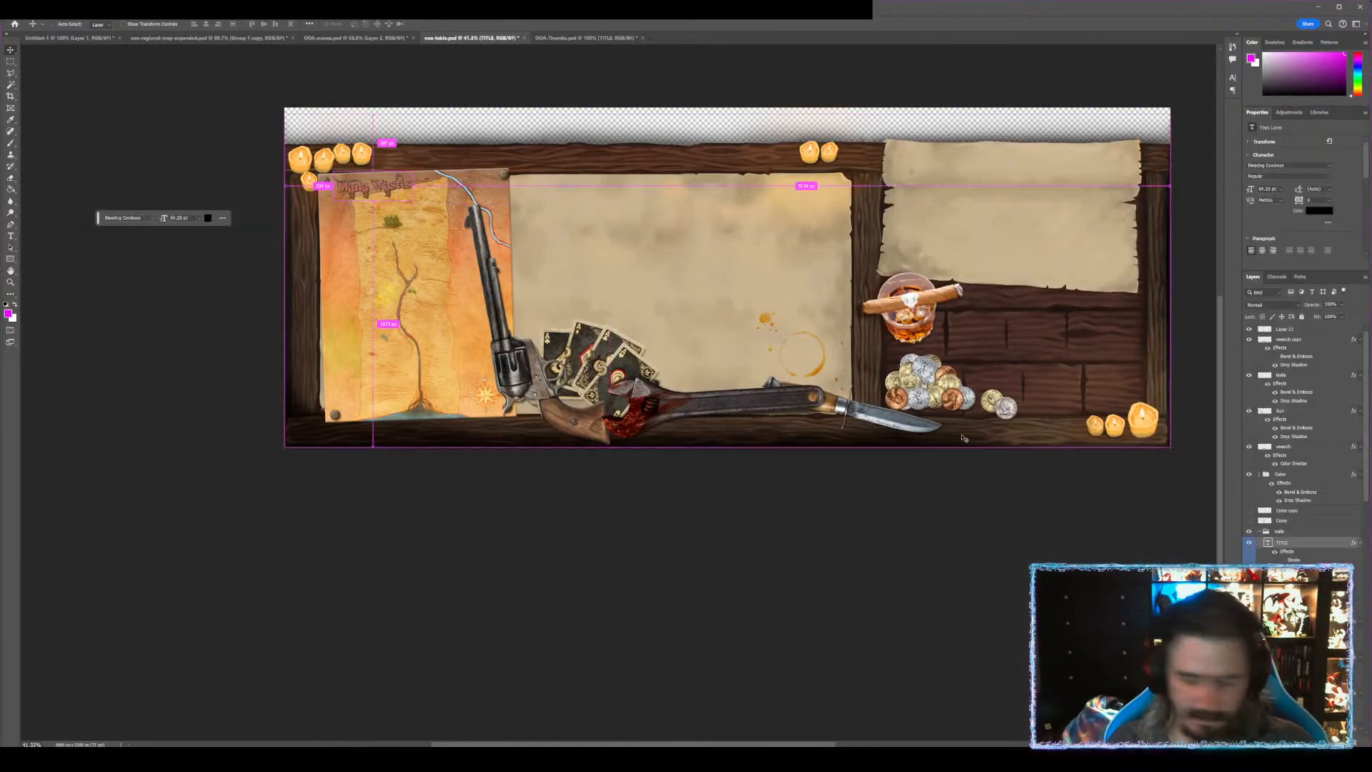
- Select the pinned orange map's layer in the table document and paste the labelled Mana Wastes map above it
scroll(1300, 443, down, 5)
scroll(1300, 443, down, 4)
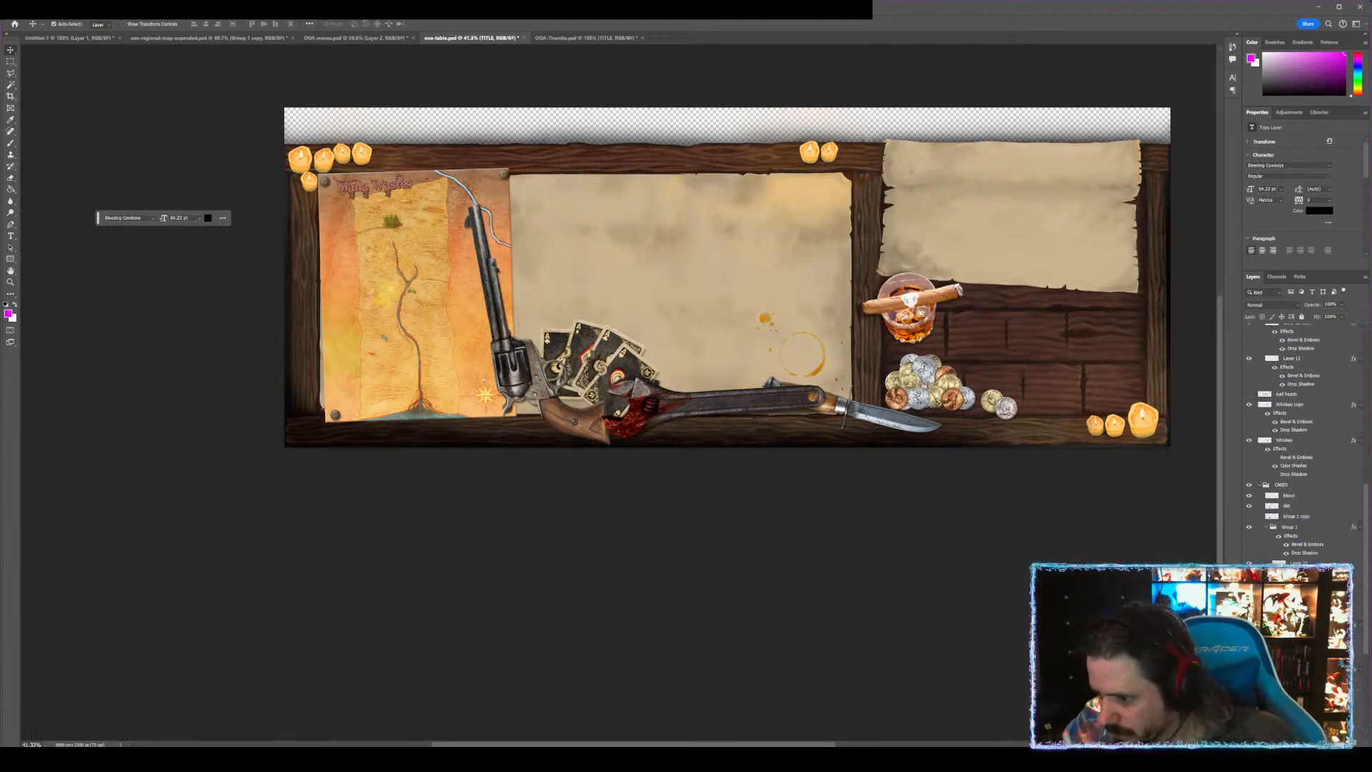
click(1249, 624)
click(1249, 624)
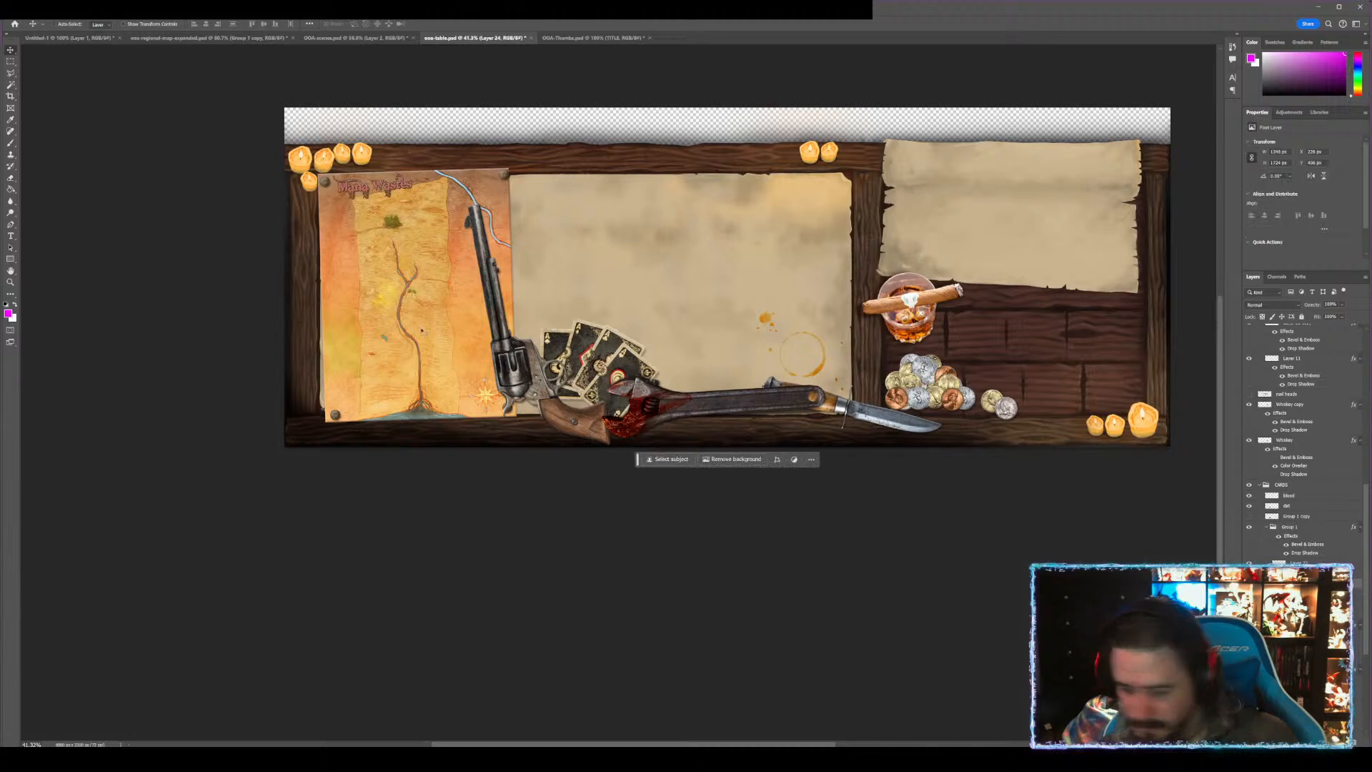
key(ctrl+v)
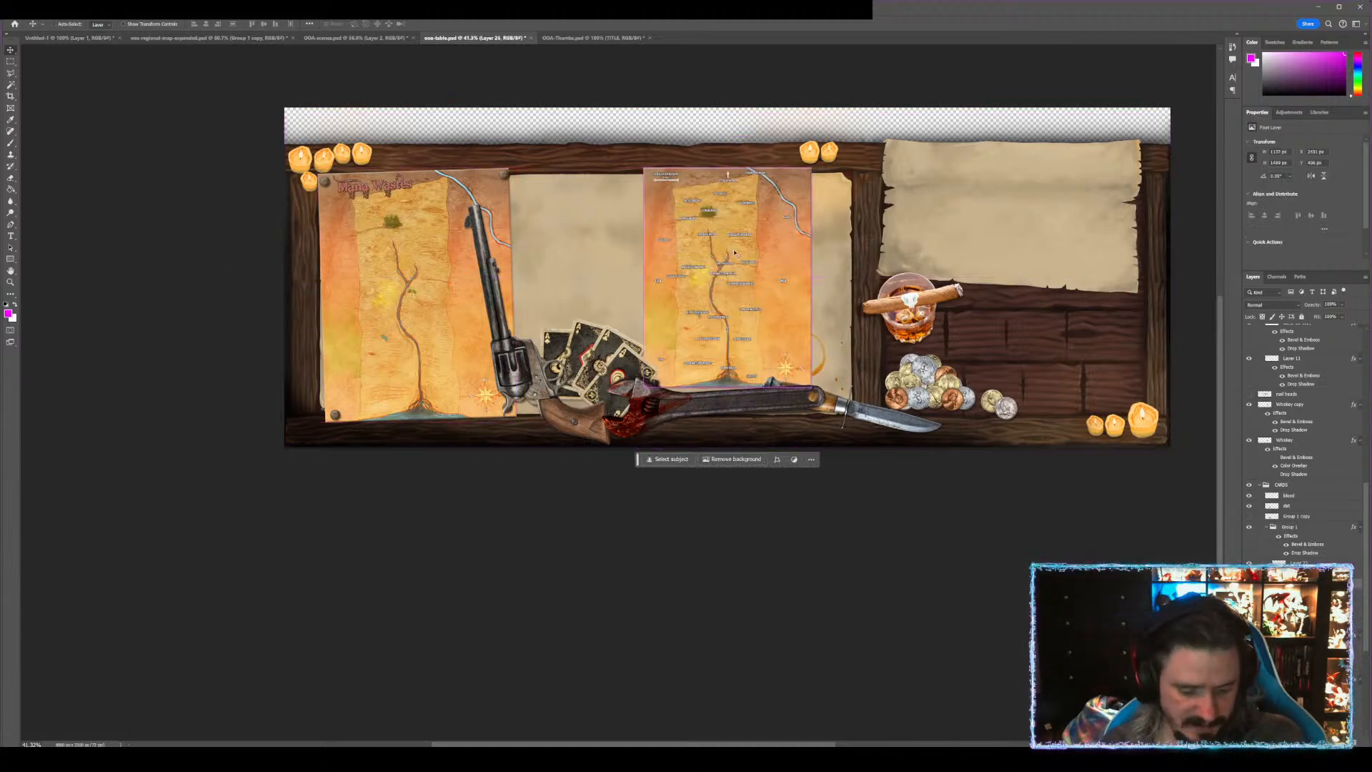
- Move, slightly rotate and enlarge the pasted labelled map so that it exactly covers the pinned orange map beneath the revolver
key(ctrl+t)
drag(734, 252, 433, 262)
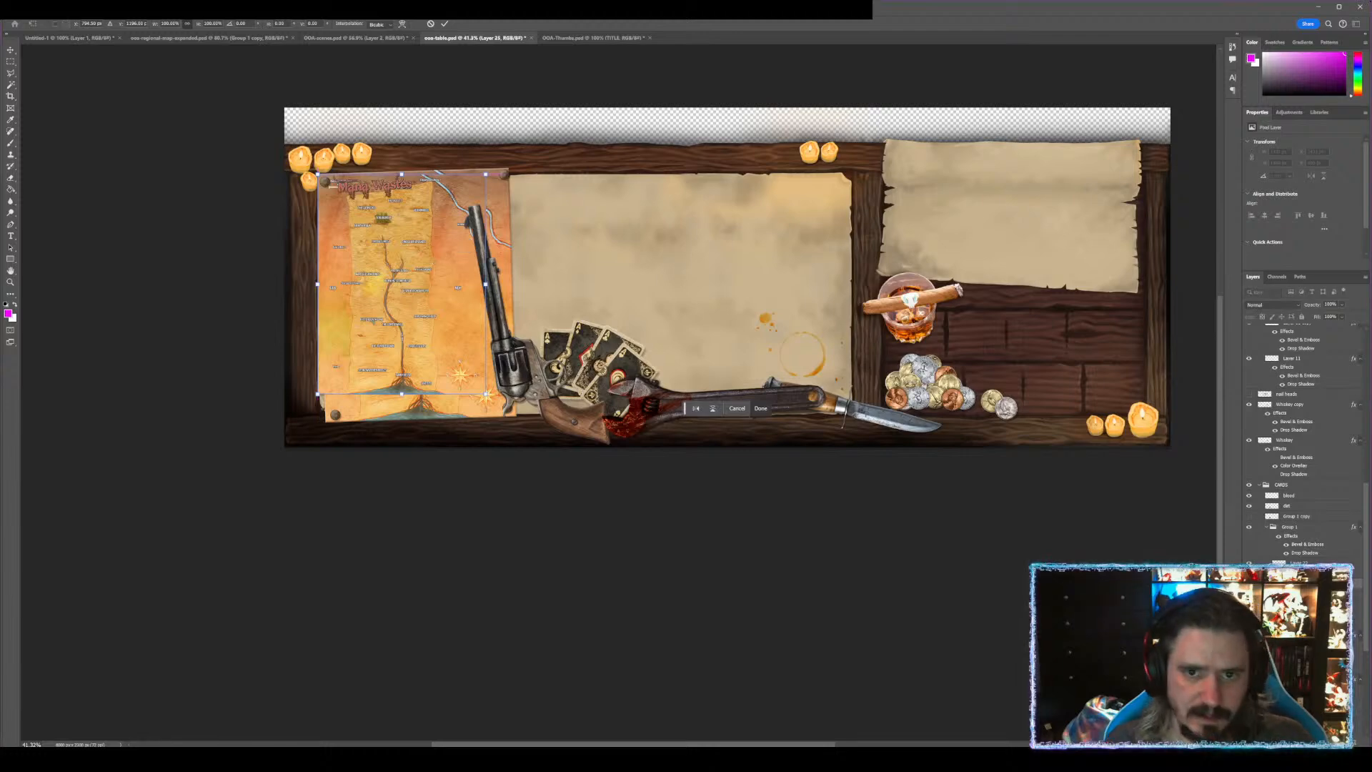
drag(512, 159, 469, 199)
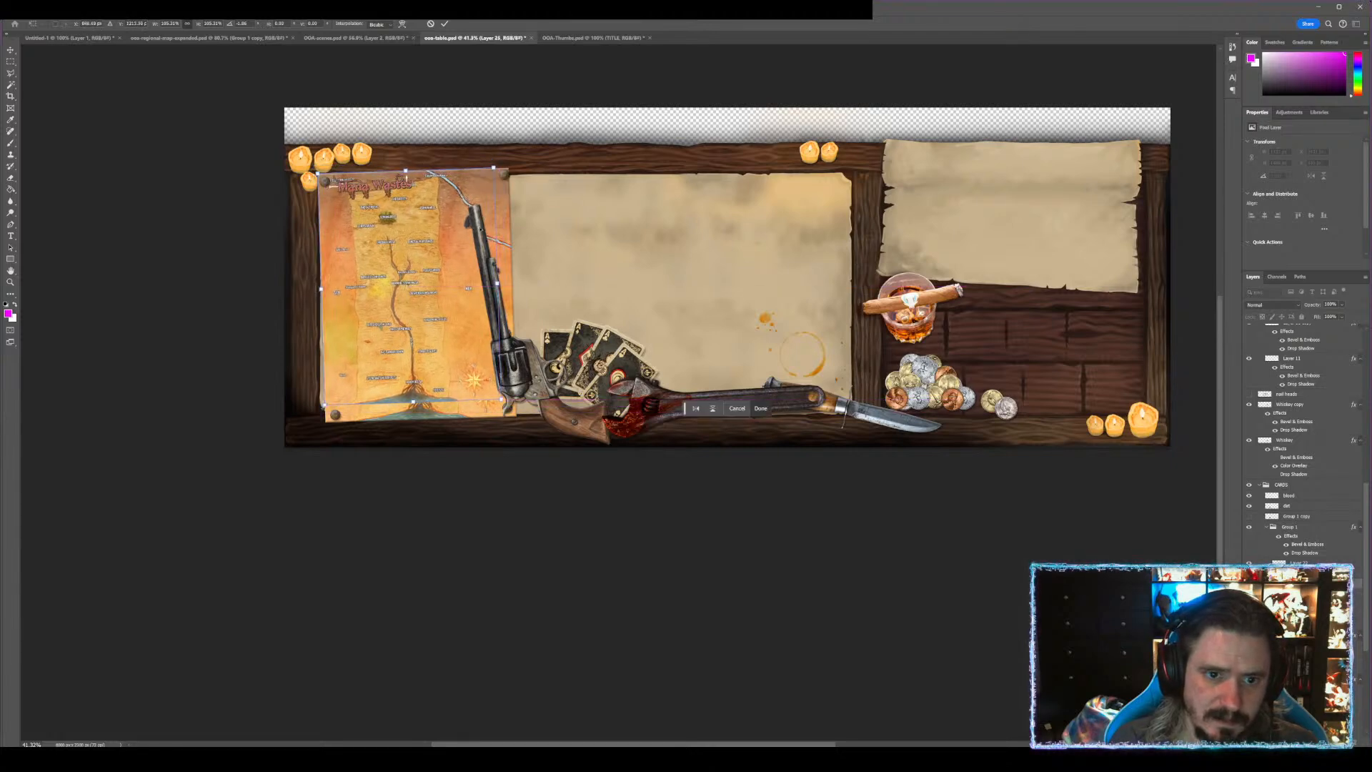
drag(501, 399, 515, 416)
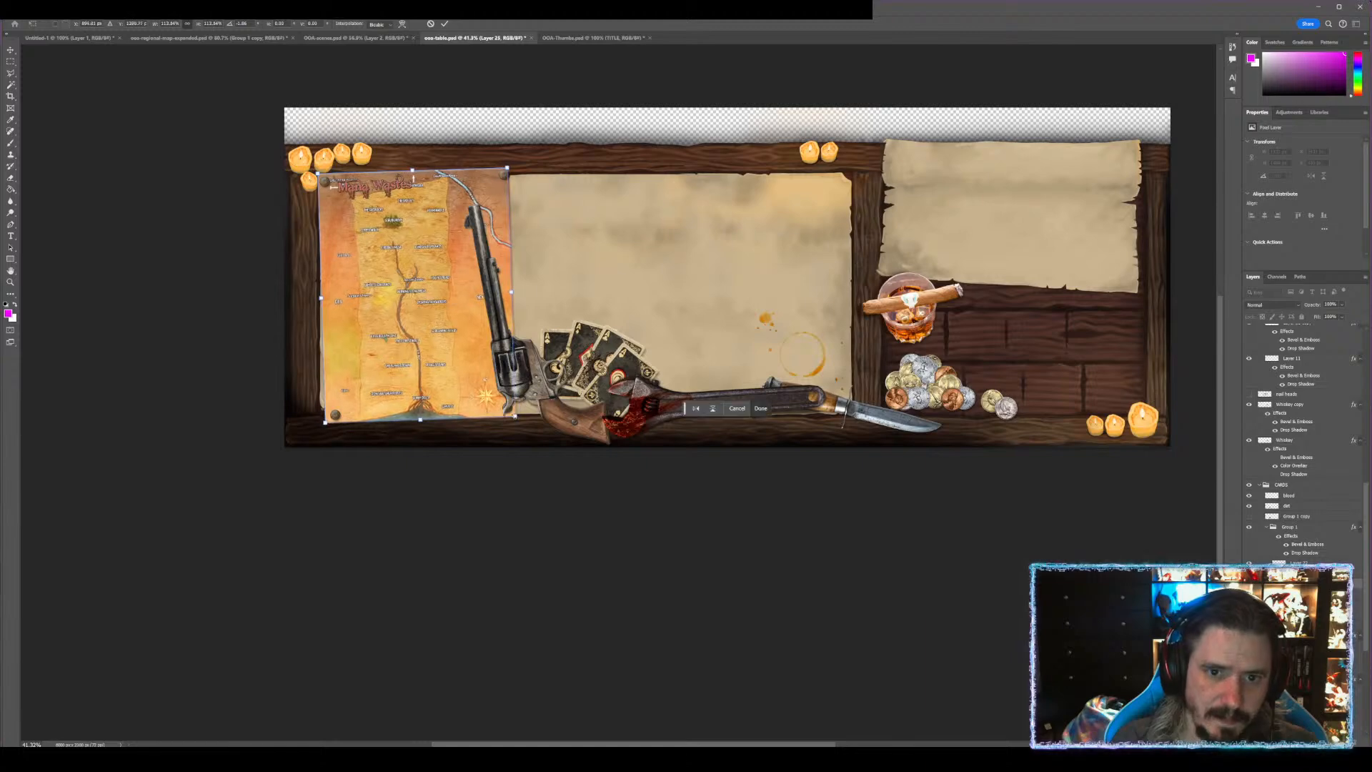
key(Return)
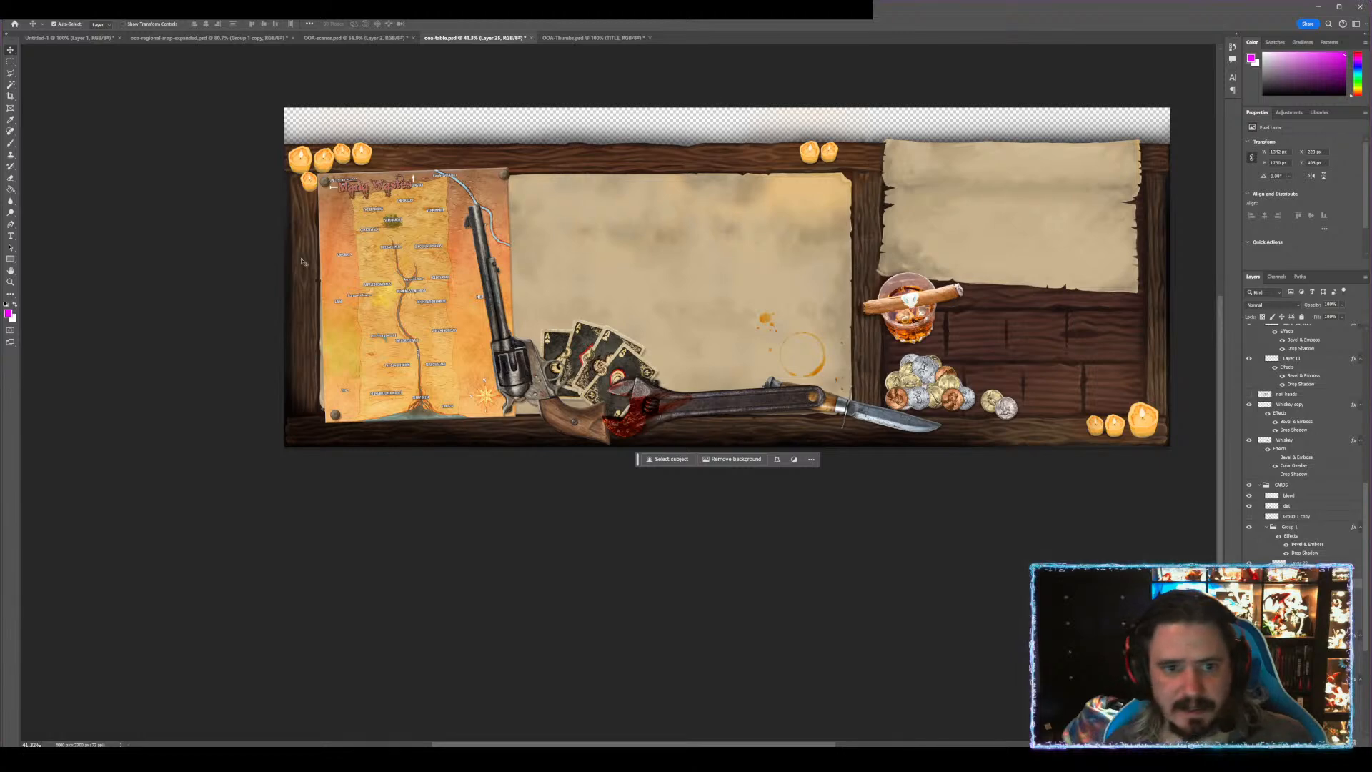
- Move the Mana Wastes title off the map onto the upper wooden beam beside the candles, shrink it and nudge it left
scroll(364, 298, up, 2)
scroll(318, 287, up, 5)
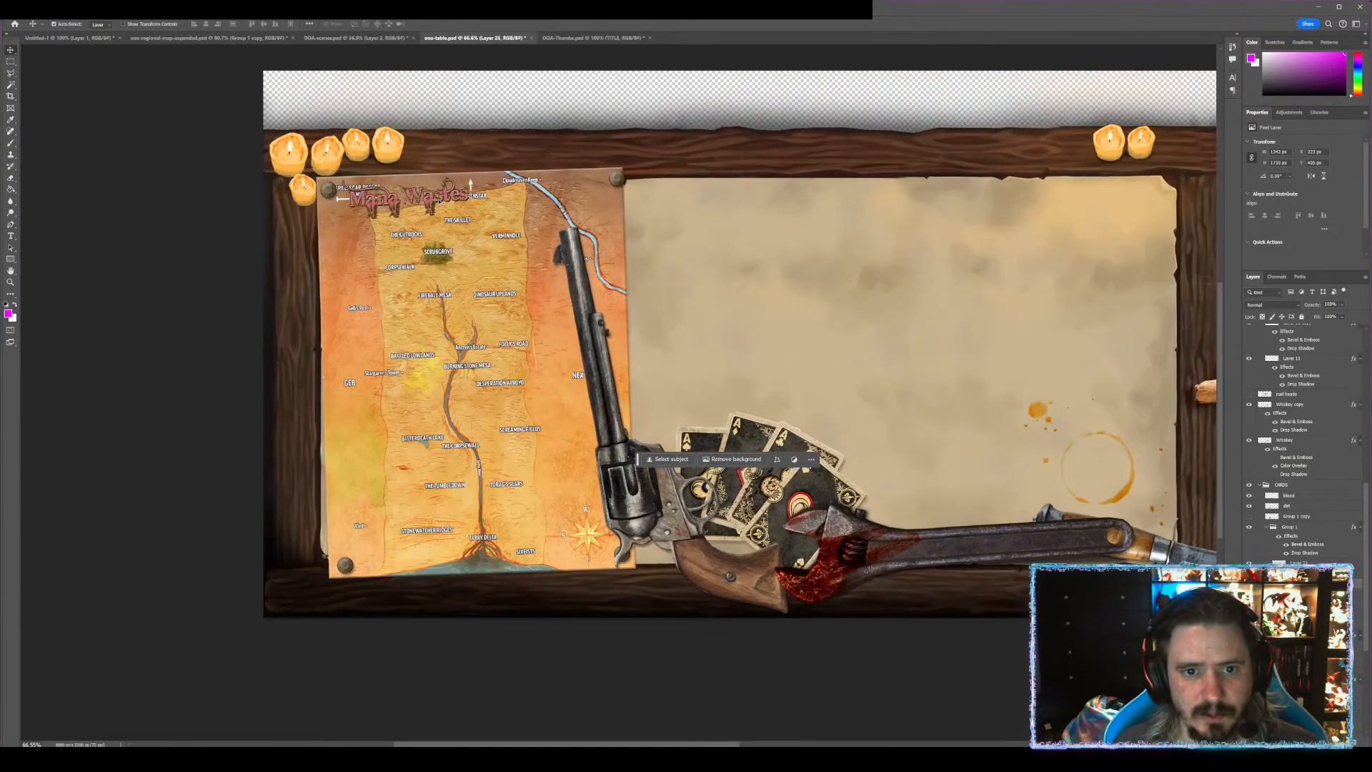
drag(438, 201, 558, 110)
key(ctrl+t)
drag(538, 178, 527, 173)
key(Return)
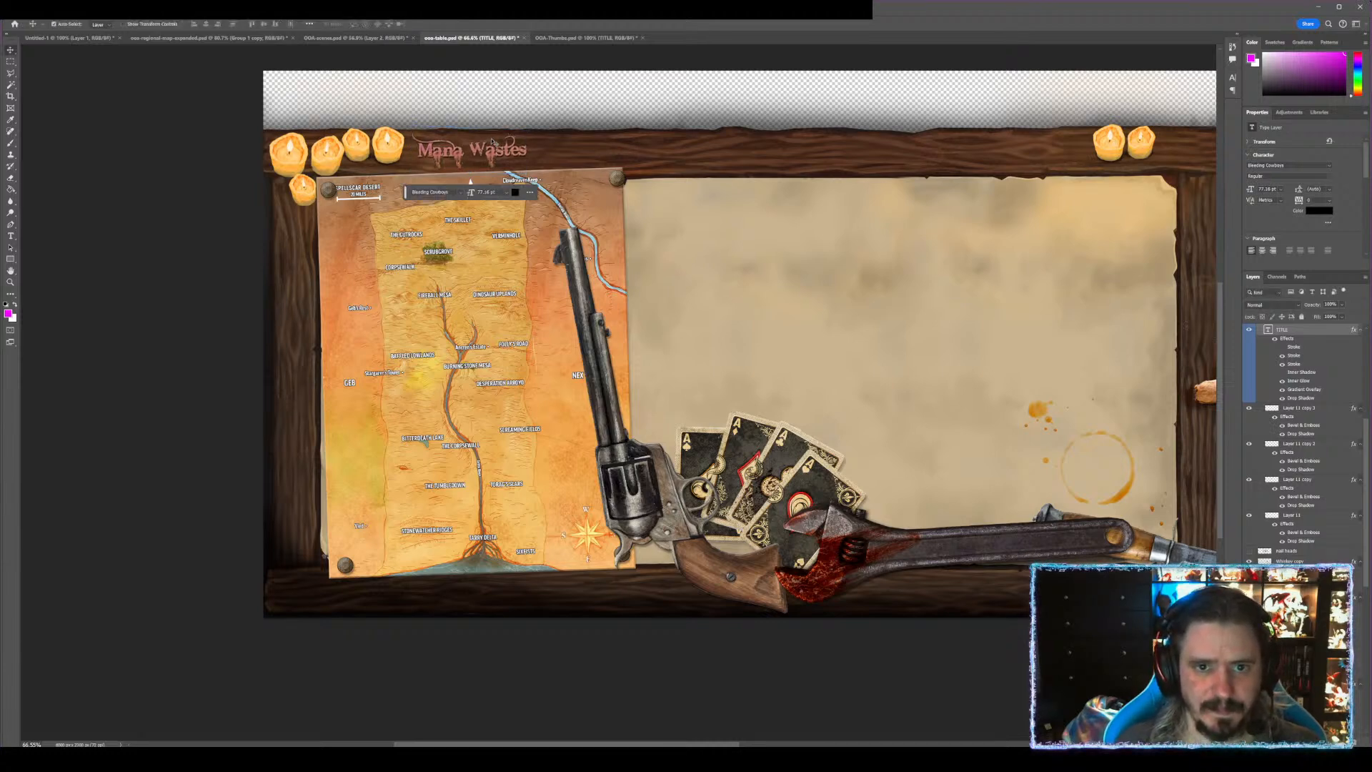
key(Left)
key(Left)
scroll(542, 211, down, 2)
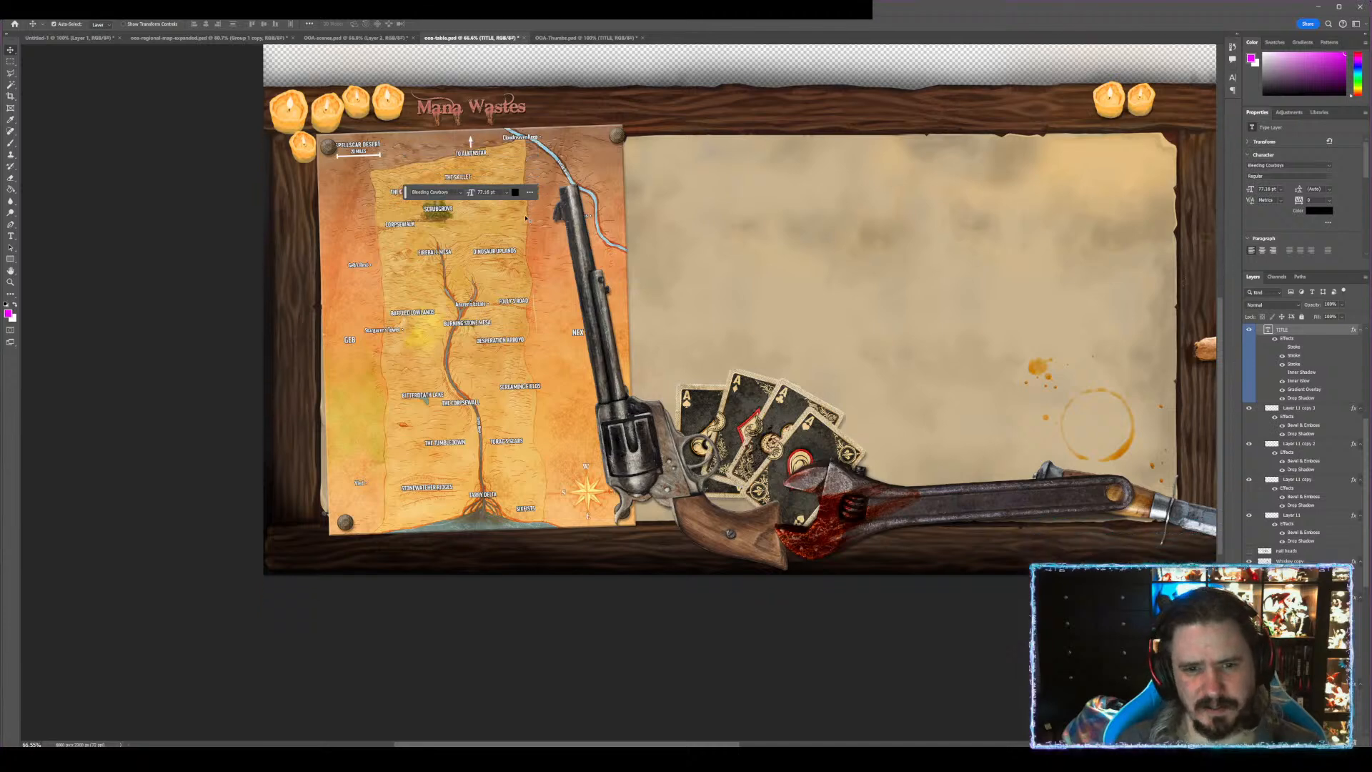
scroll(640, 323, down, 1)
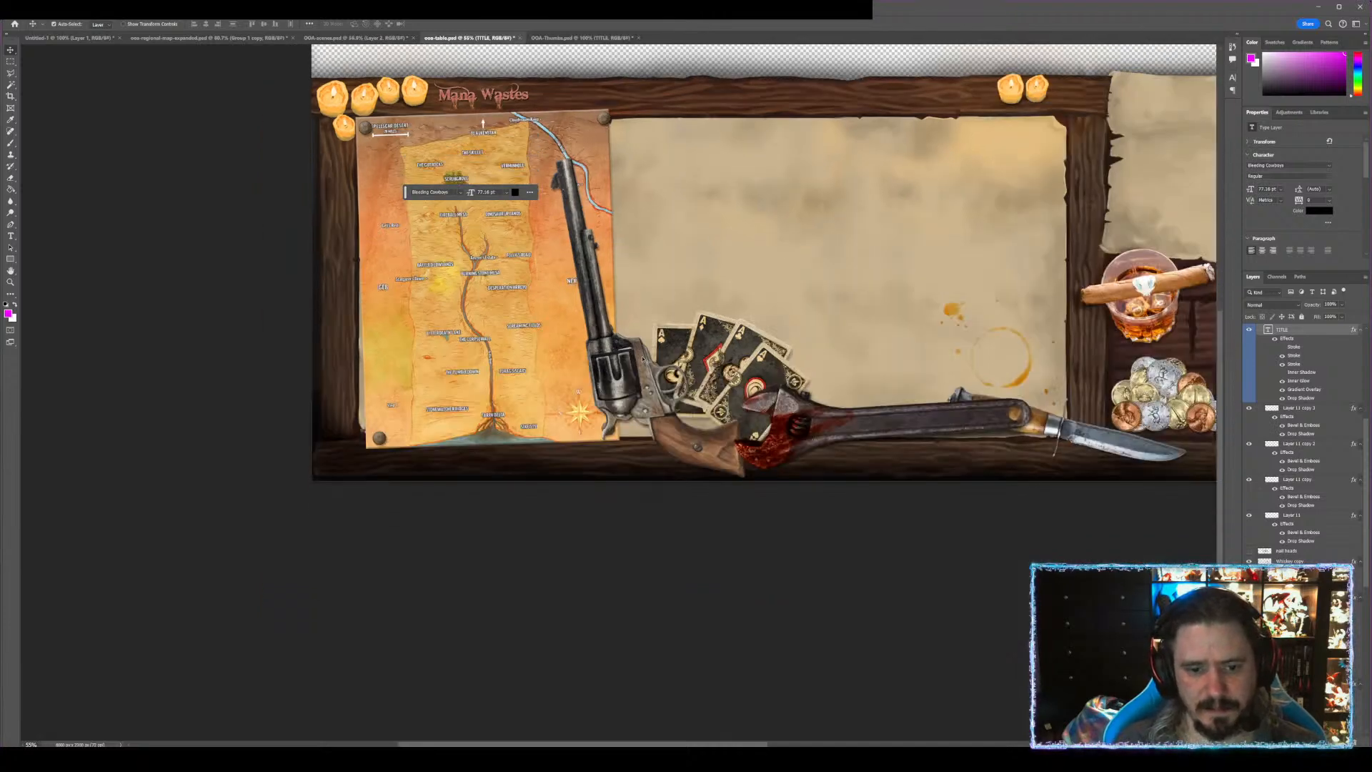
scroll(642, 359, up, 2)
scroll(701, 275, up, 1)
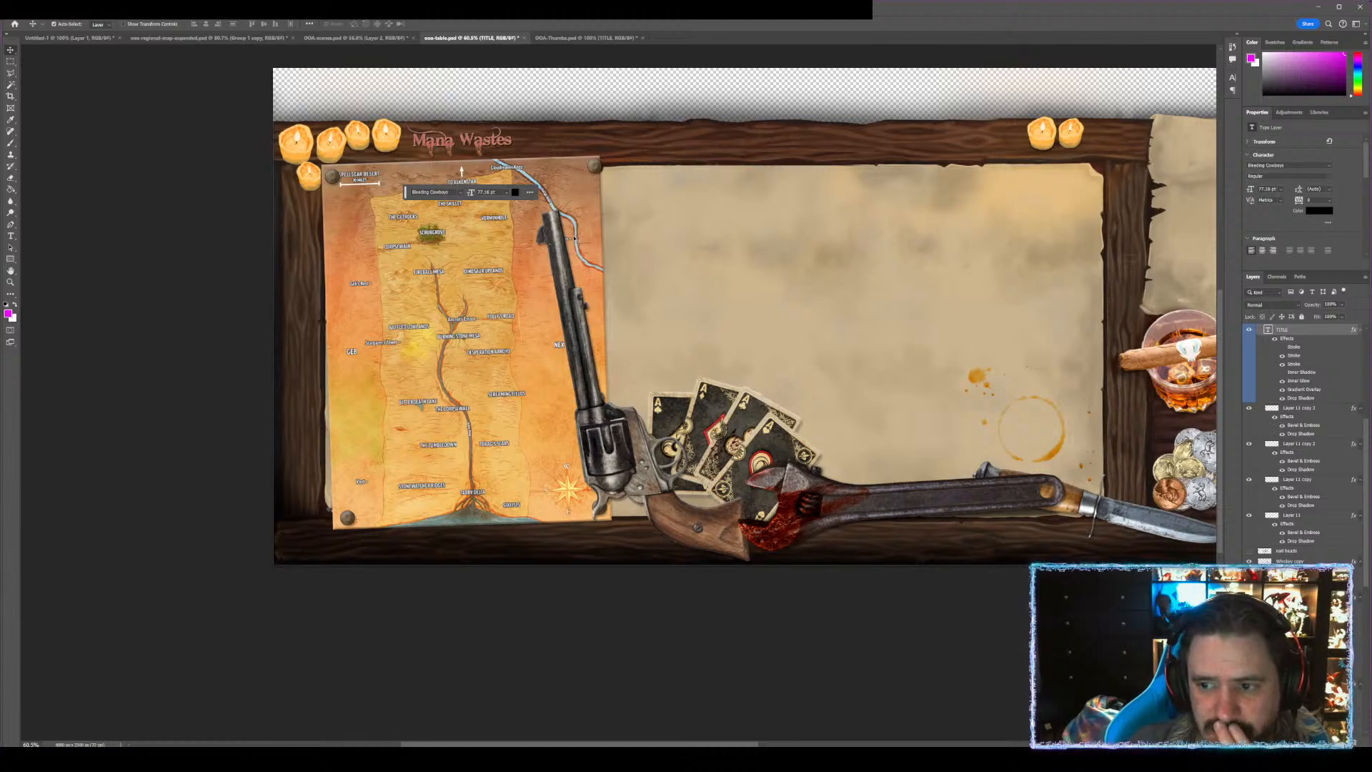
scroll(574, 238, up, 3)
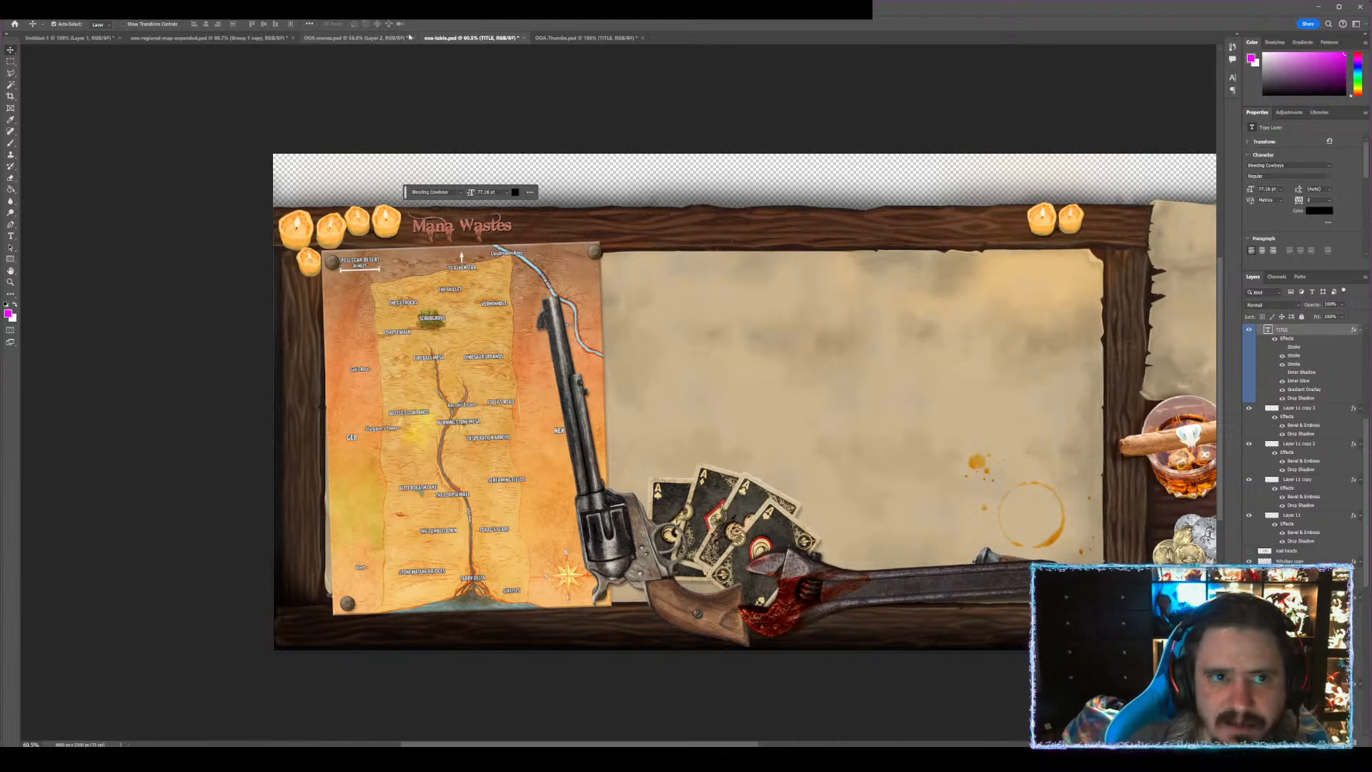
- In the expanded regional map document, replace the current selection with a rectangular one around Nex, the Mana Wastes and Geb down to Mechitar
click(164, 38)
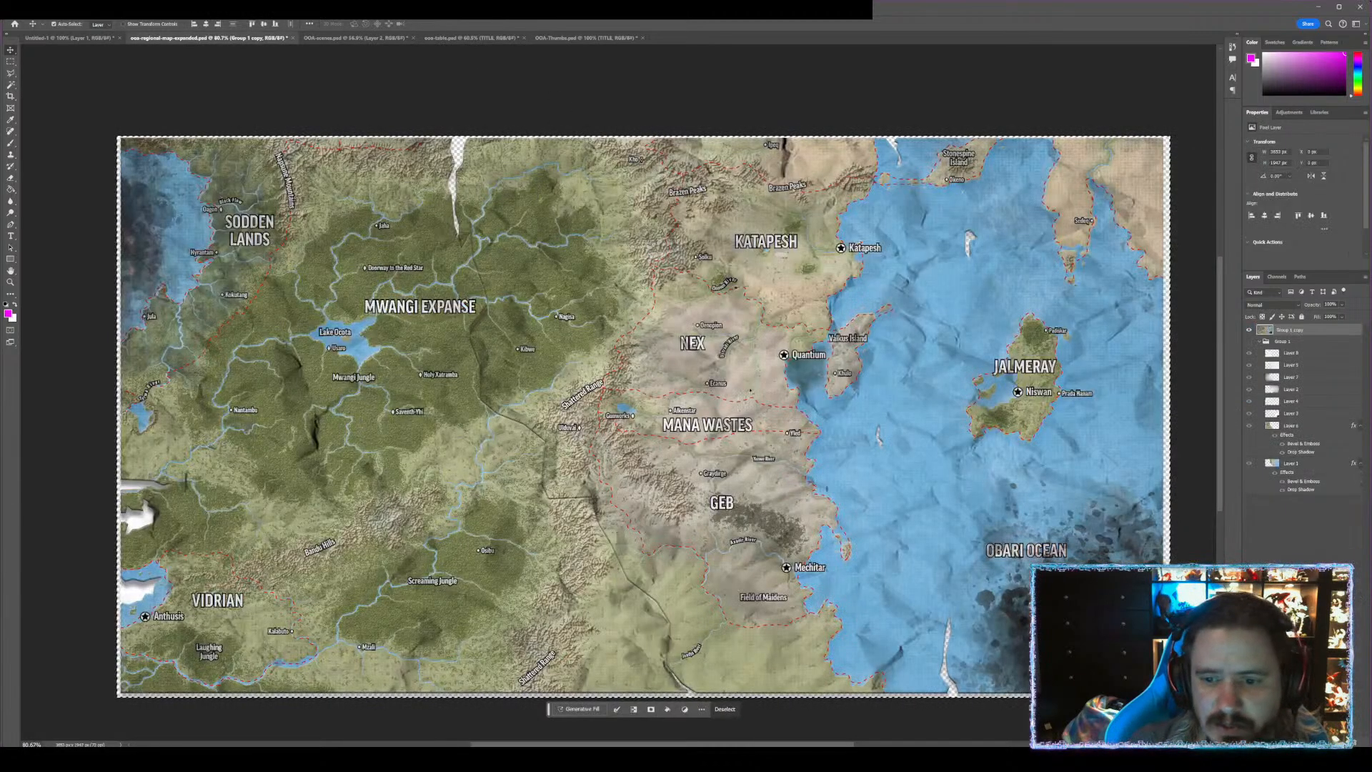
scroll(815, 425, down, 1)
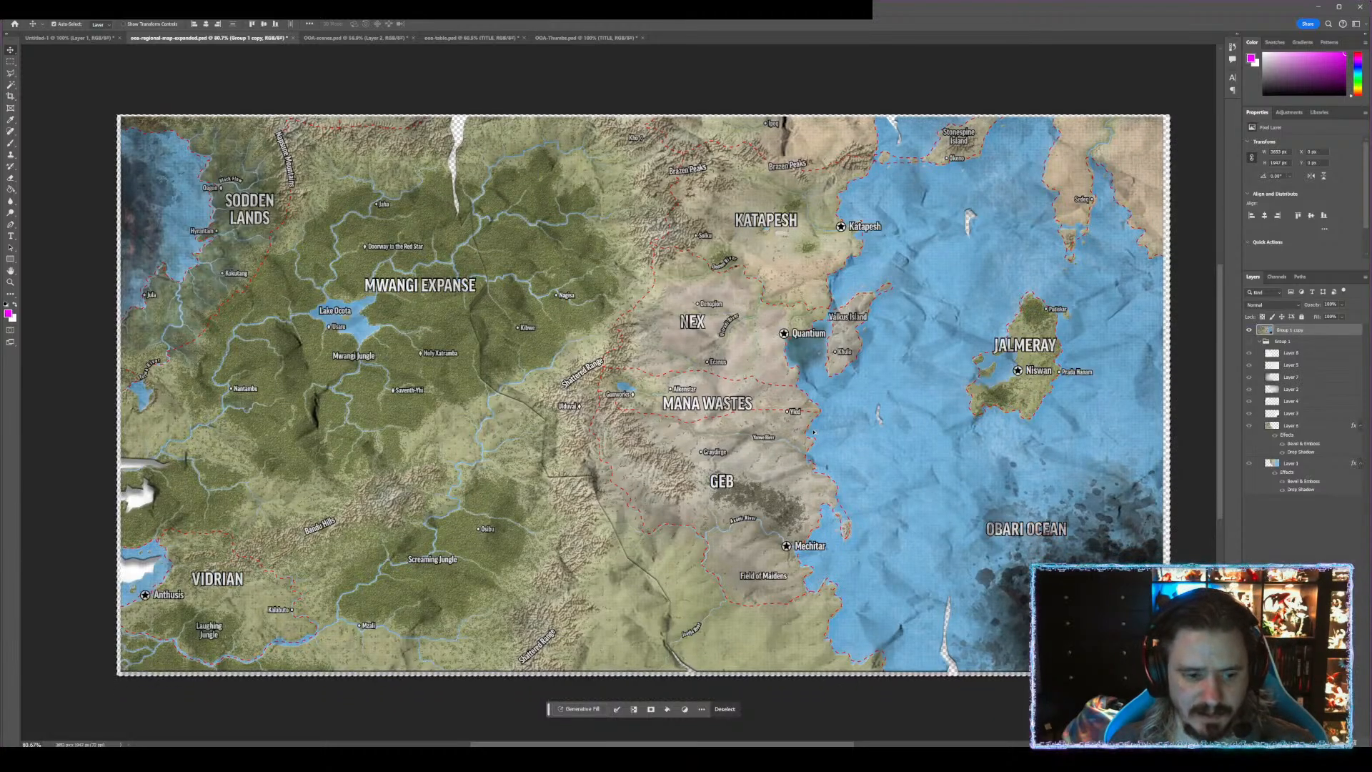
scroll(814, 425, up, 5)
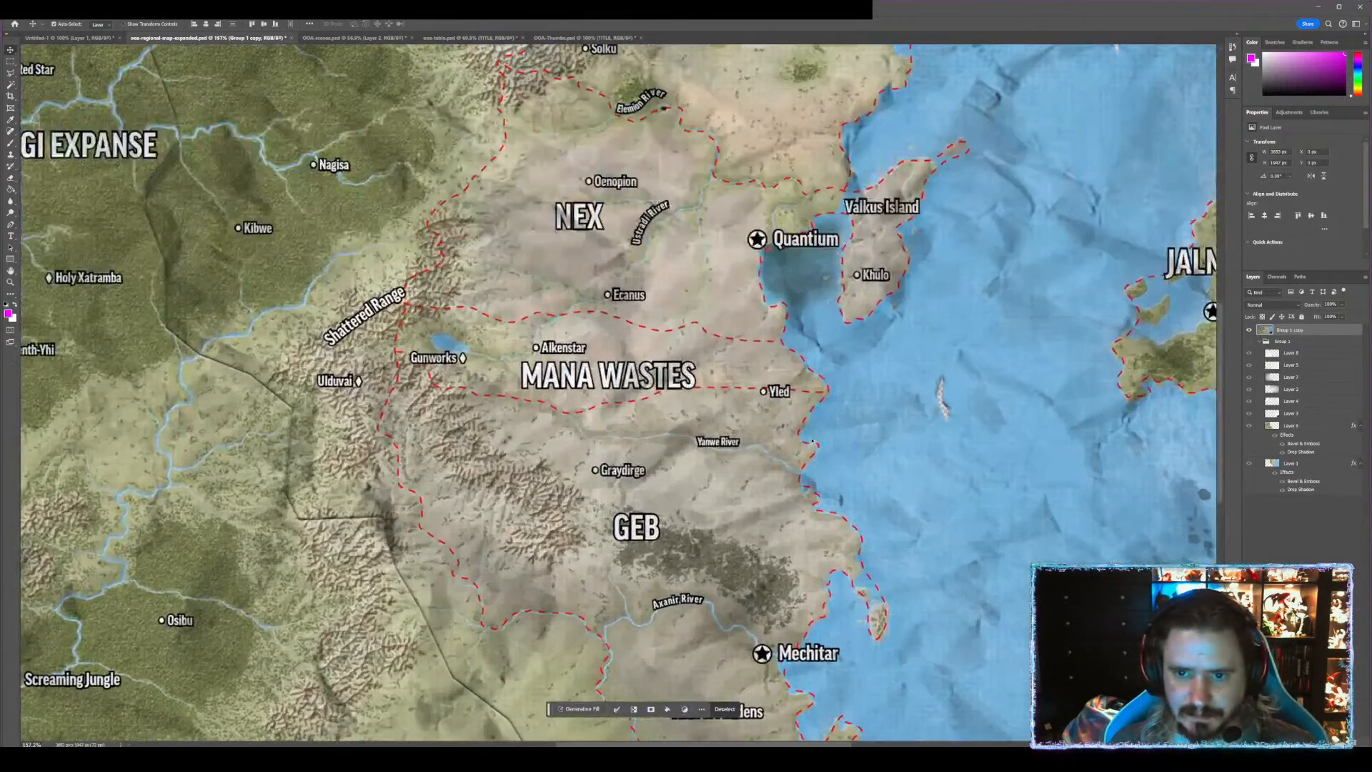
scroll(812, 441, down, 2)
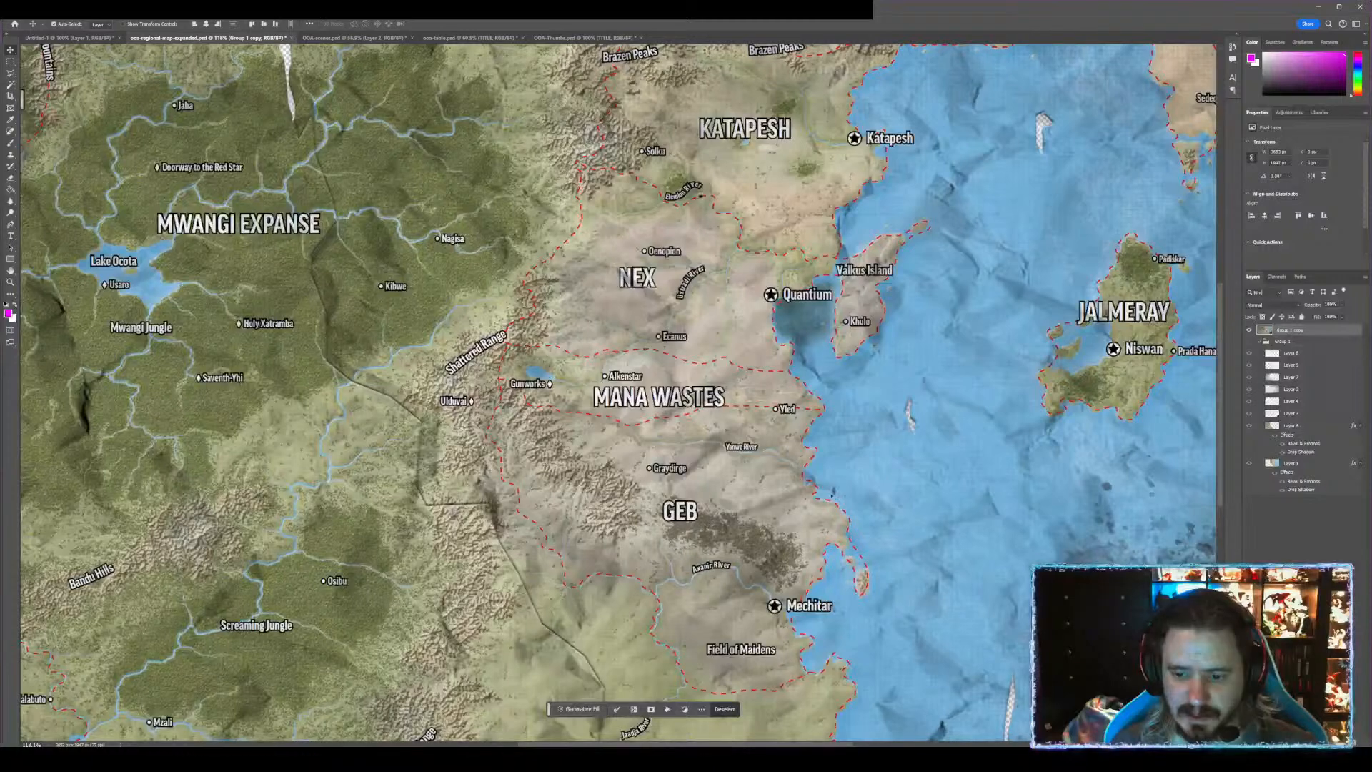
scroll(915, 512, down, 2)
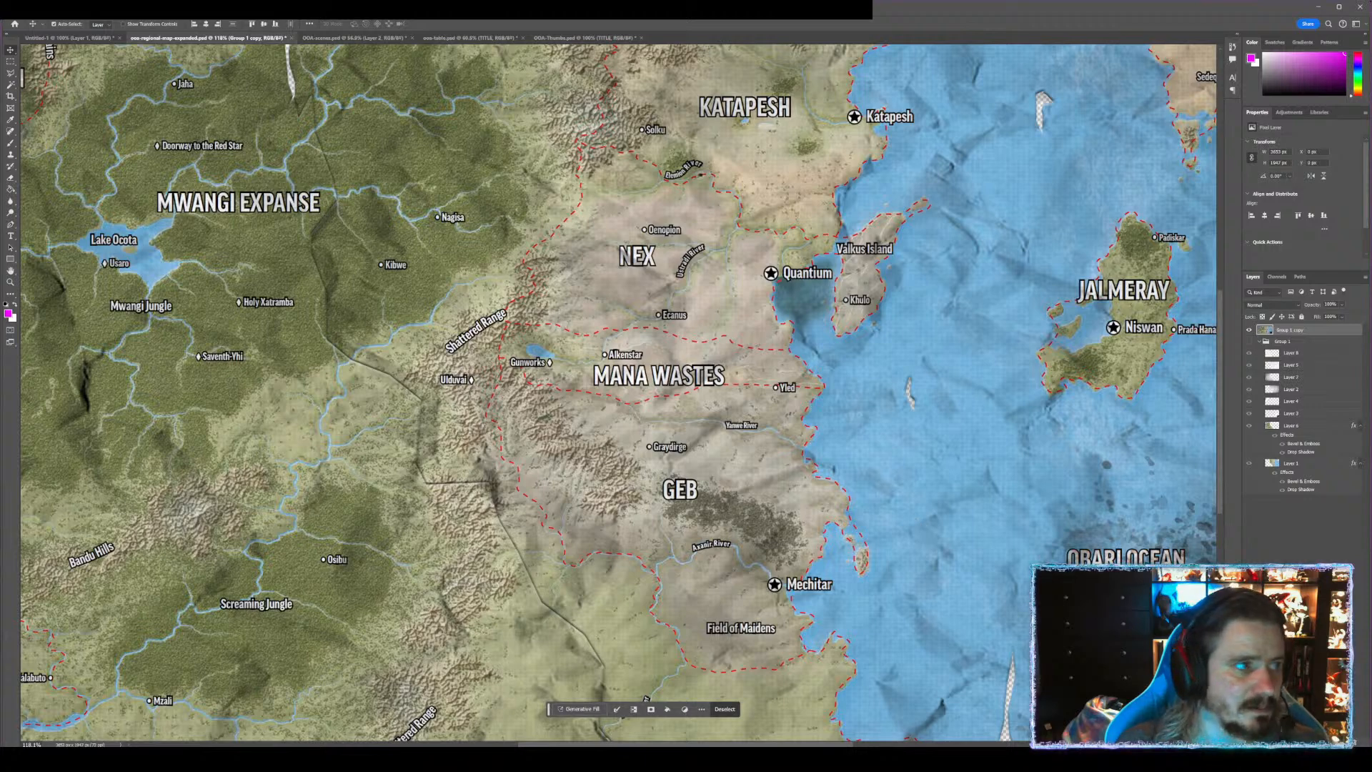
key(m)
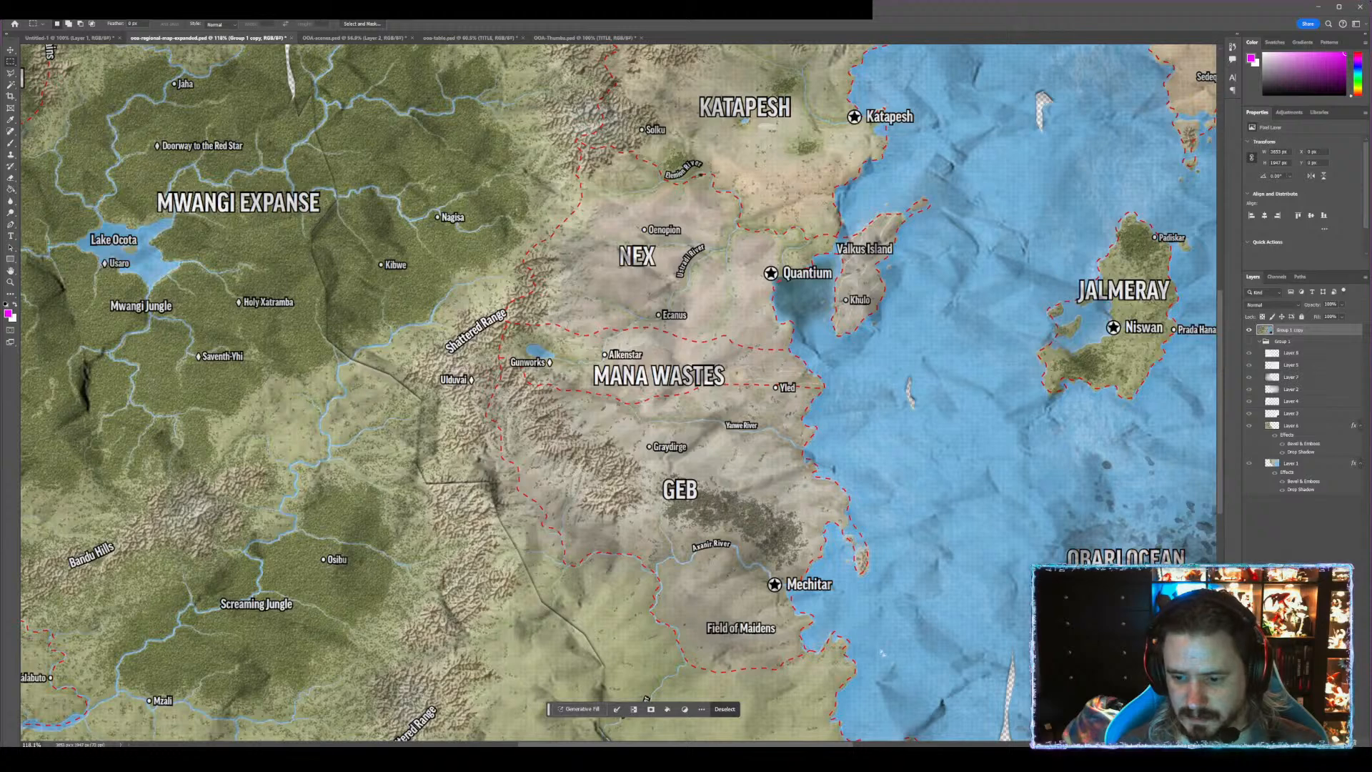
key(ctrl+d)
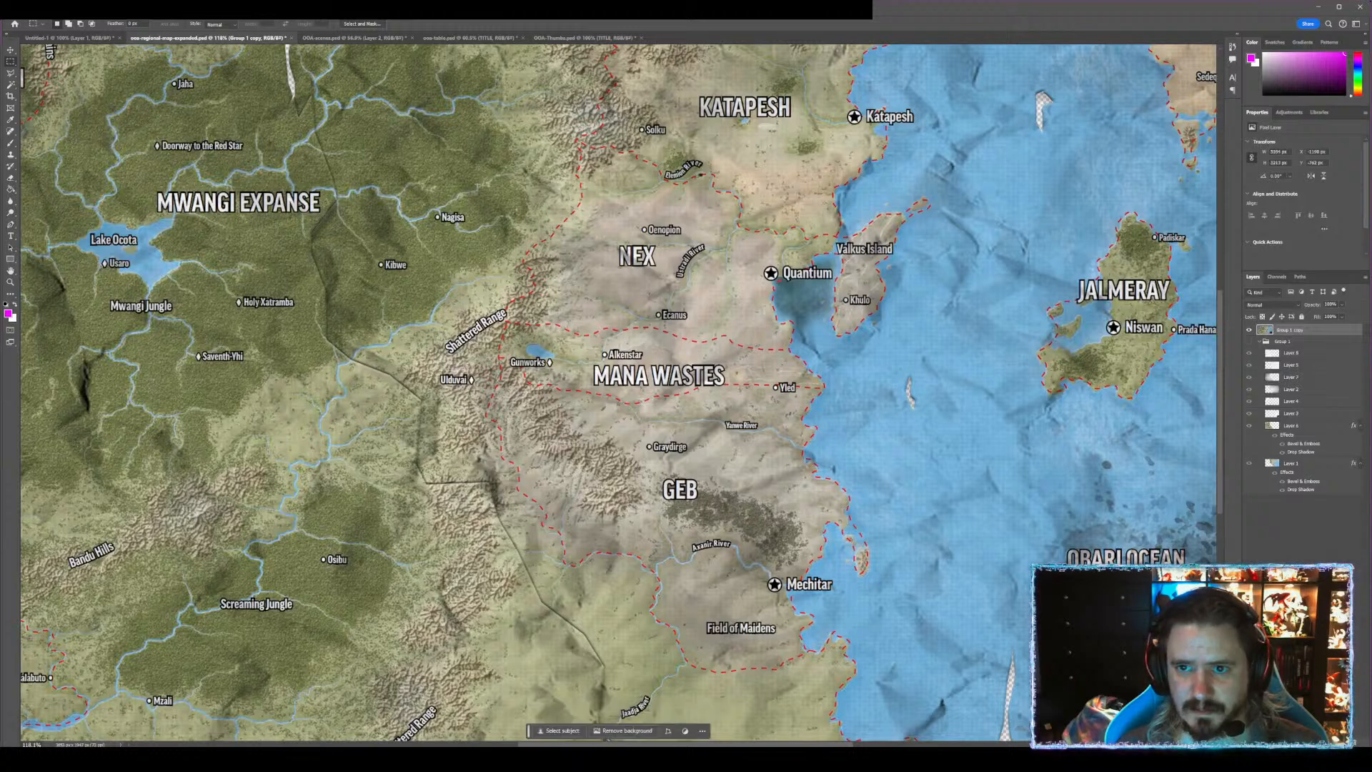
drag(463, 140, 836, 606)
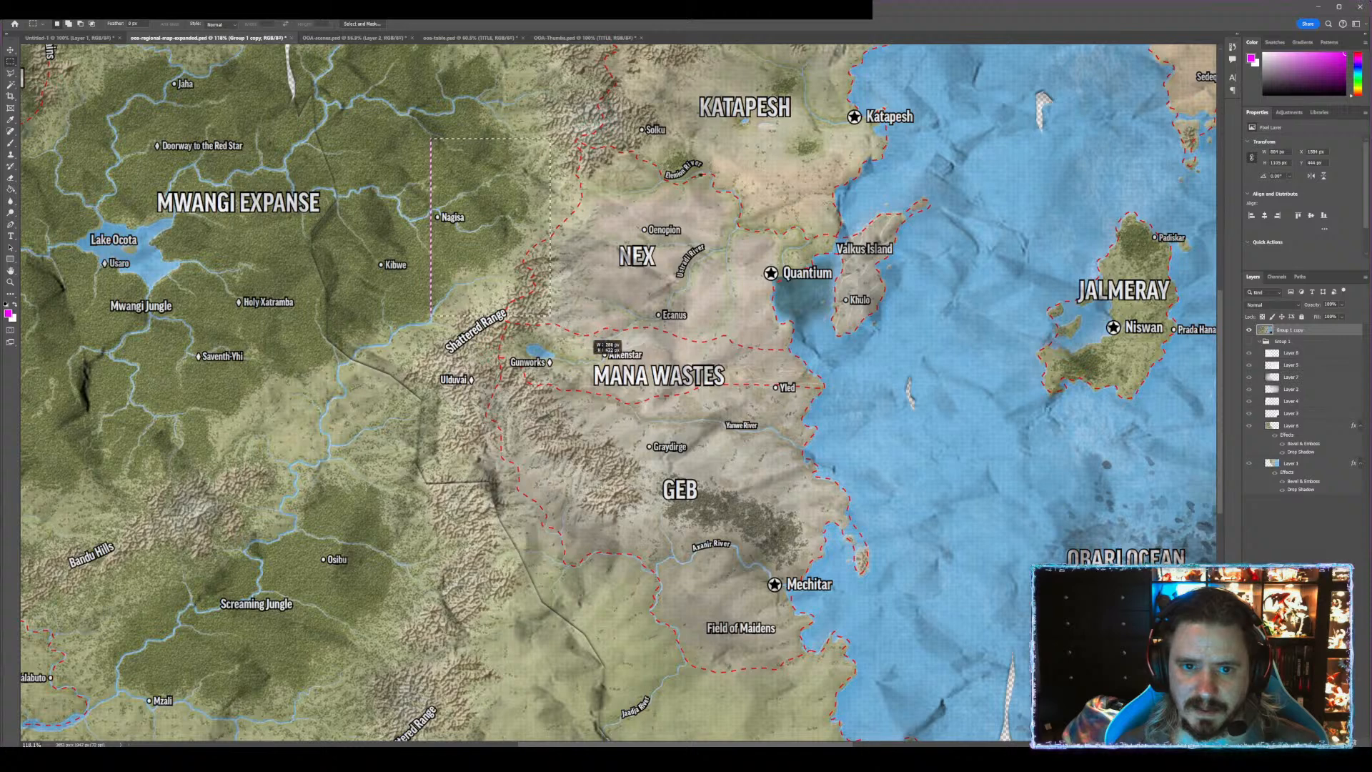
drag(551, 314, 829, 615)
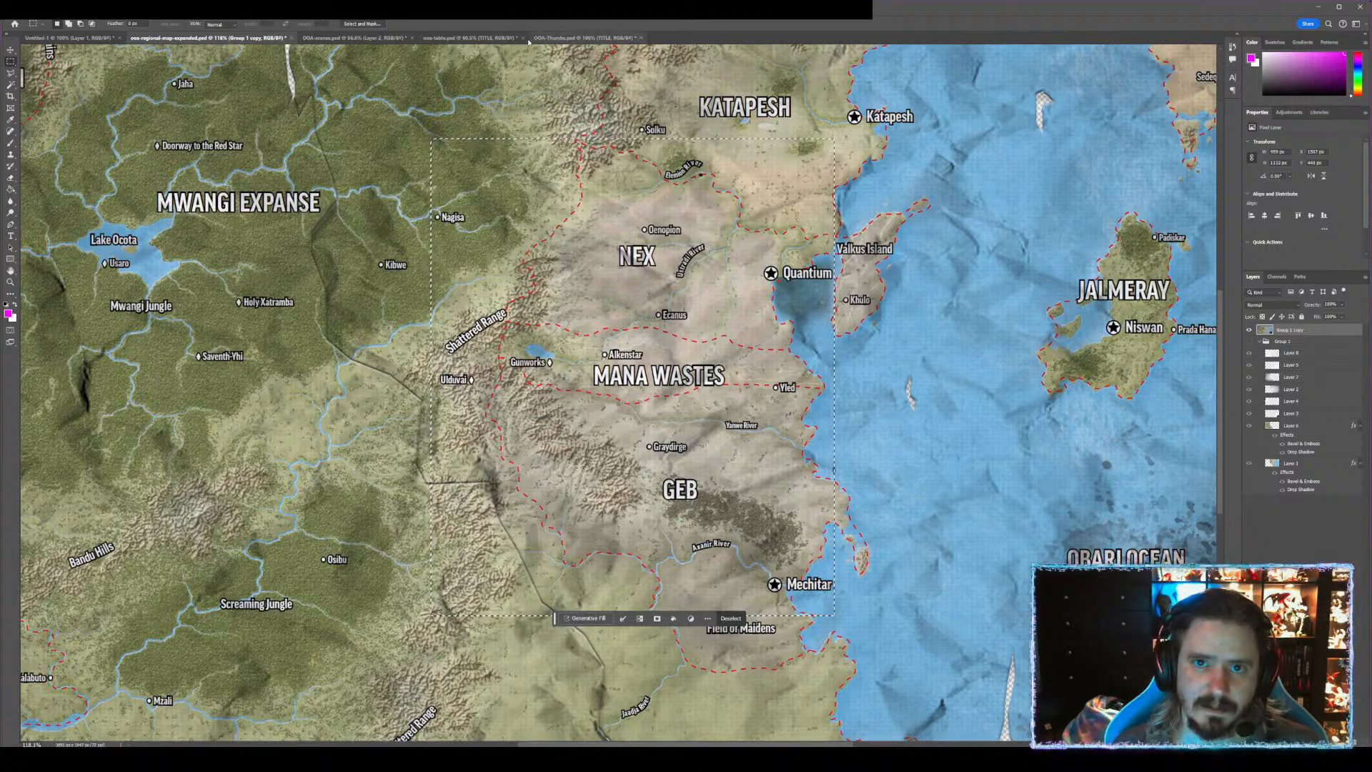
- Paste the selected regional map area into the table document, then scale, rotate and position it over the pinned orange map
click(469, 37)
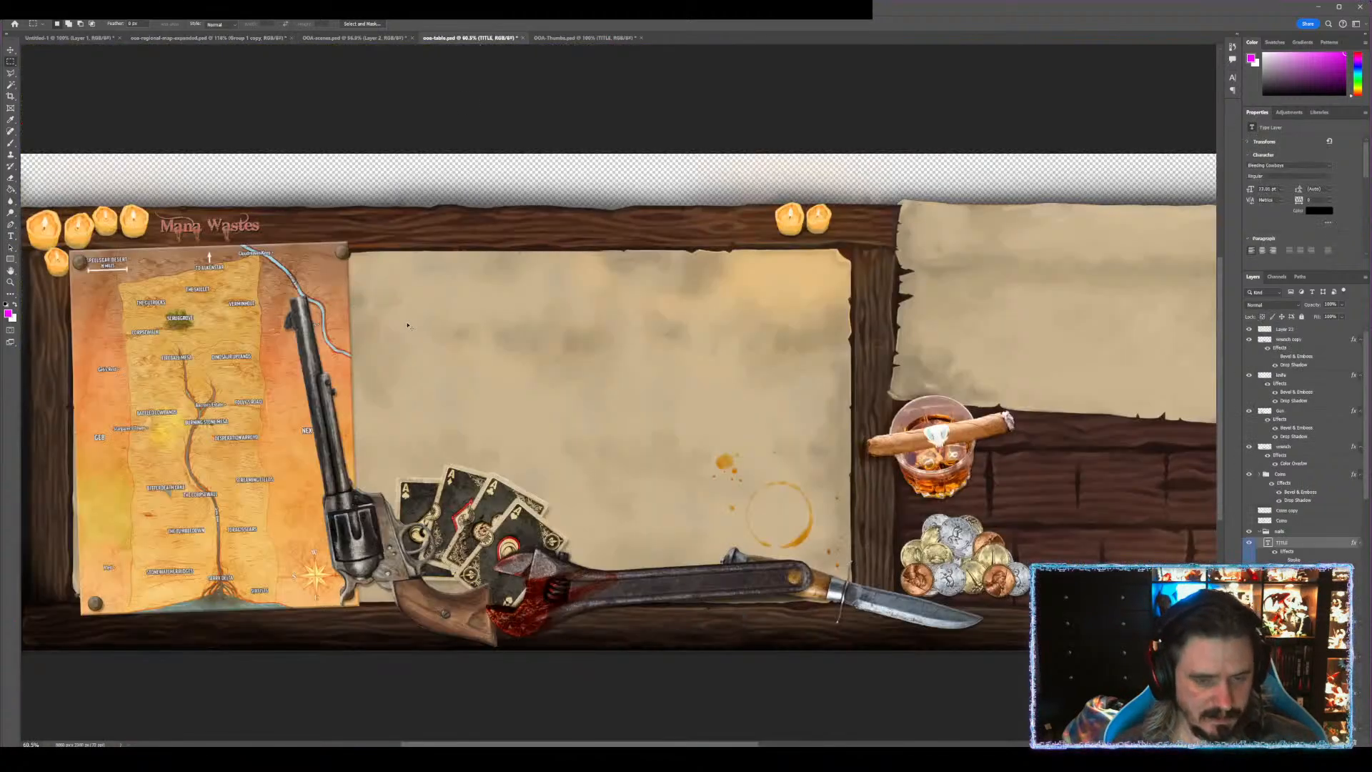
key(ctrl+v)
key(ctrl+t)
drag(614, 357, 184, 322)
drag(276, 494, 373, 608)
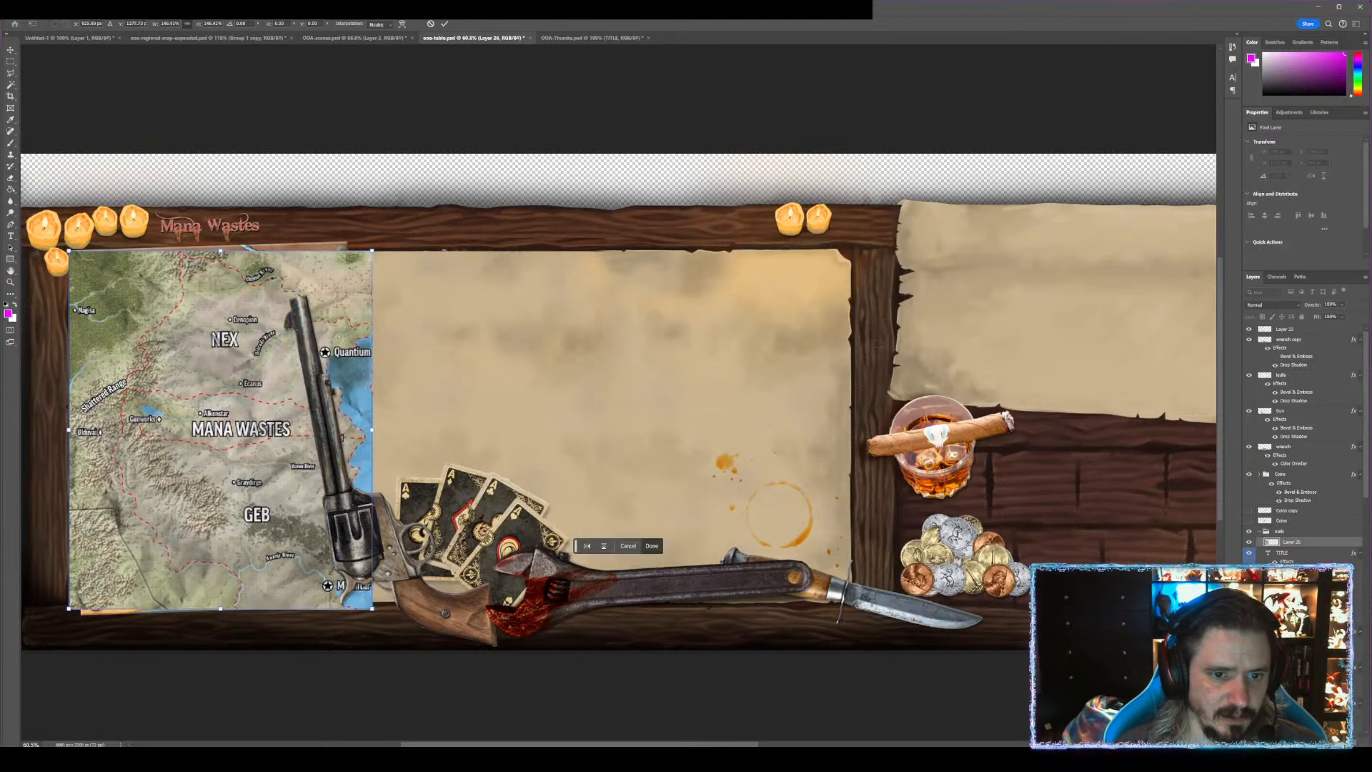
drag(420, 236, 346, 255)
mouse_move(164, 319)
mouse_down()
mouse_move(180, 309)
mouse_move(168, 300)
mouse_up()
mouse_move(369, 230)
mouse_down()
mouse_move(387, 248)
mouse_move(373, 234)
mouse_up()
drag(201, 341, 197, 345)
- Nudge the regional map slightly down and to the right to refine its position inside the wooden frame
scroll(303, 397, up, 1)
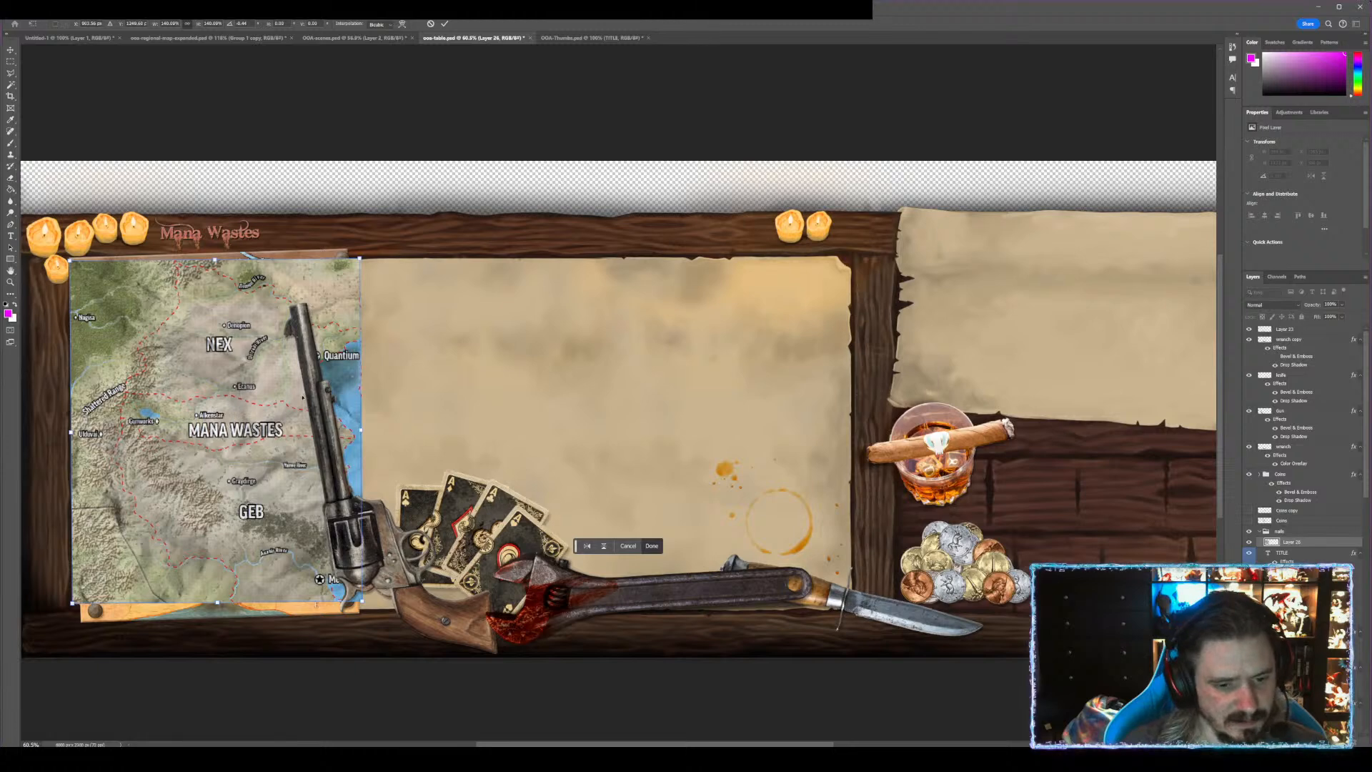
scroll(325, 444, up, 2)
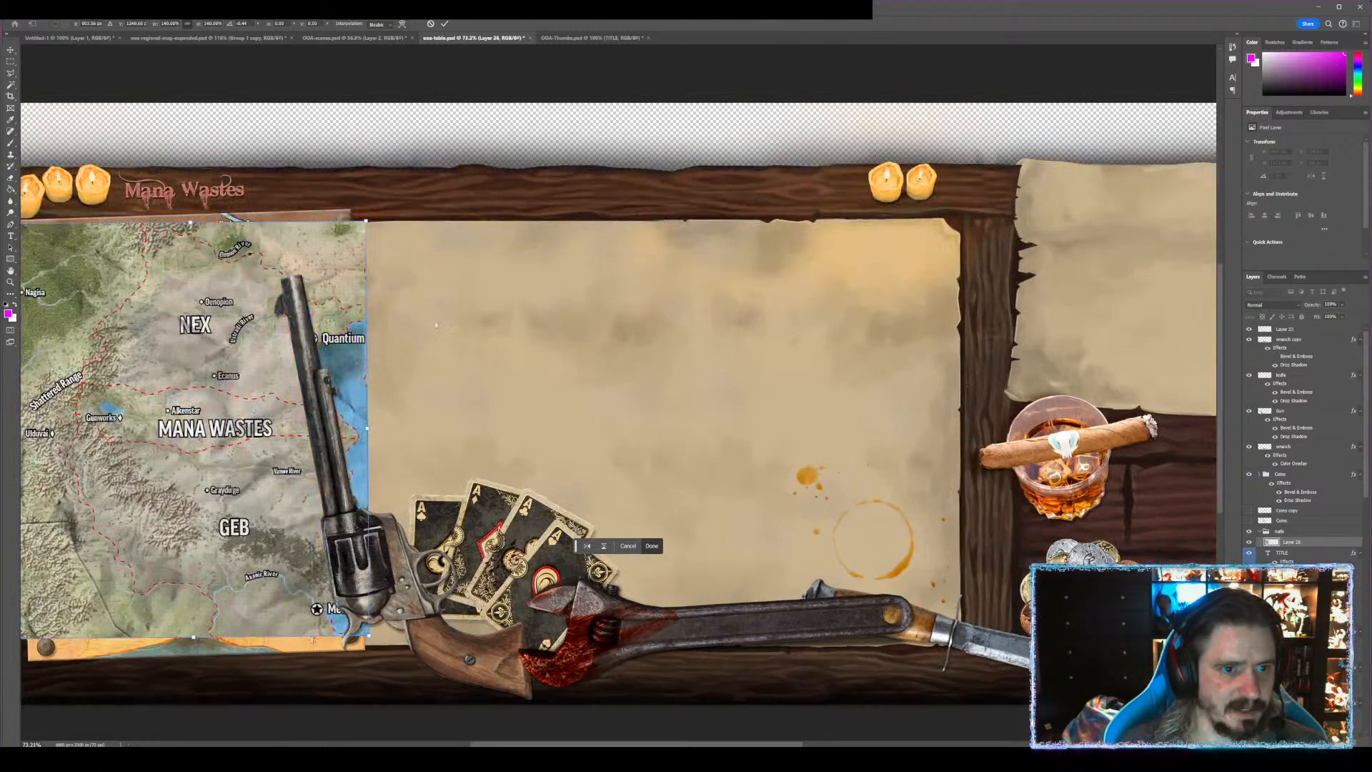
scroll(429, 316, down, 2)
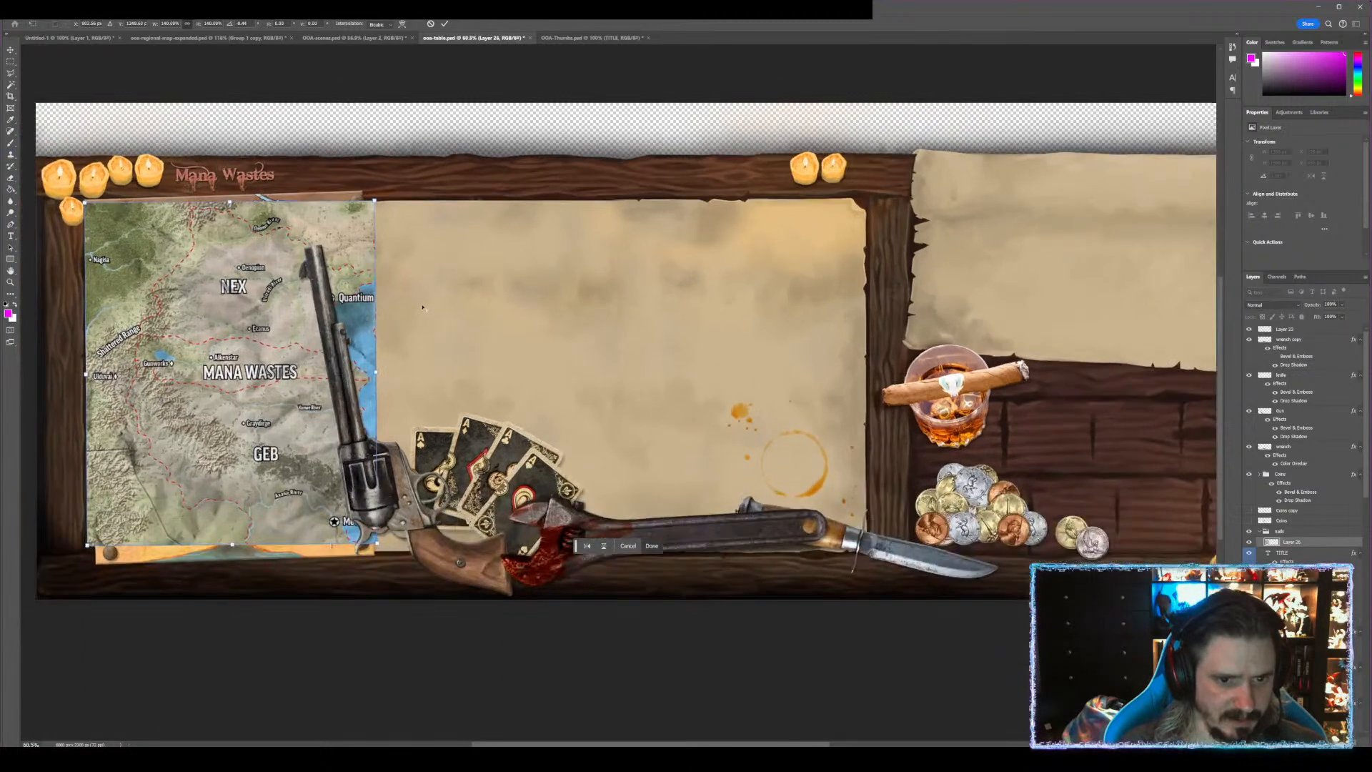
key(alt+space)
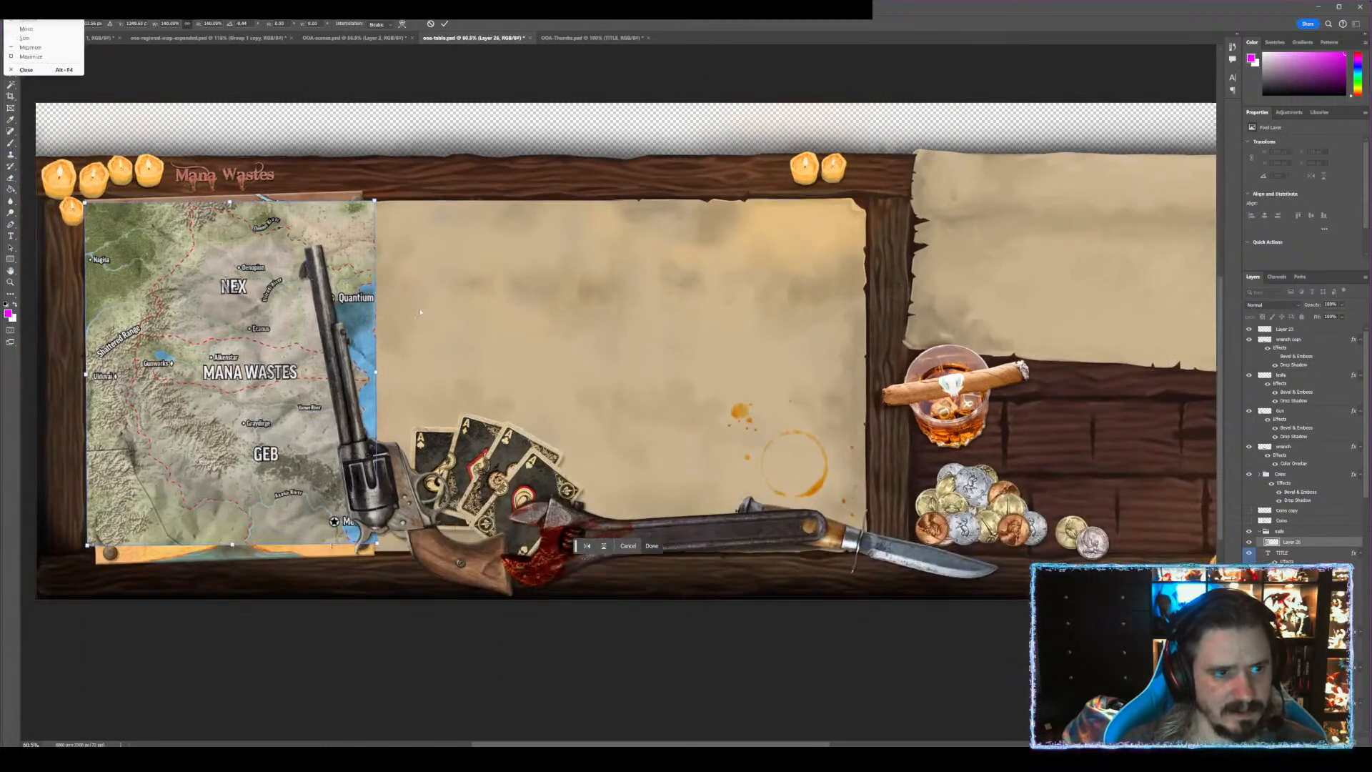
key(Escape)
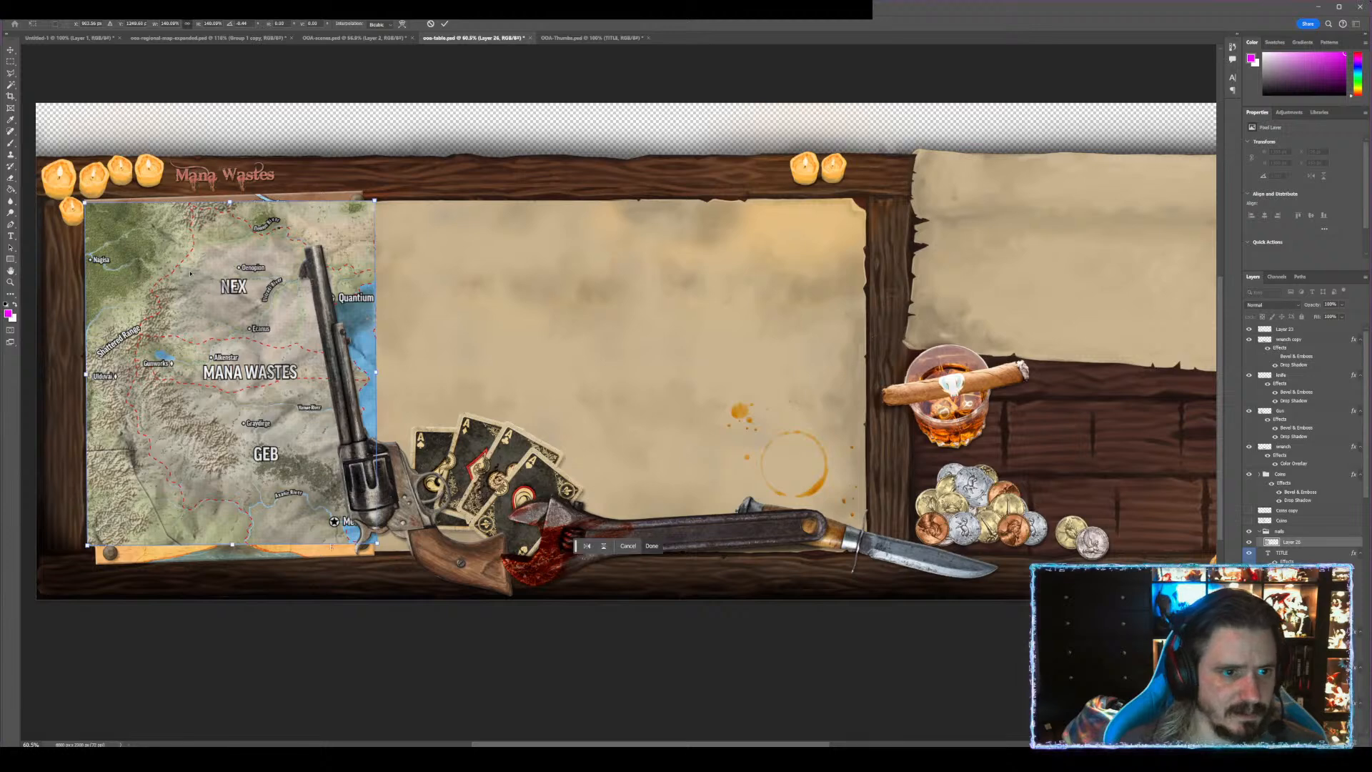
key(Down)
key(Down)
key(Down)
key(Right)
key(Right)
key(Right)
key(Right)
key(Right)
key(Right)
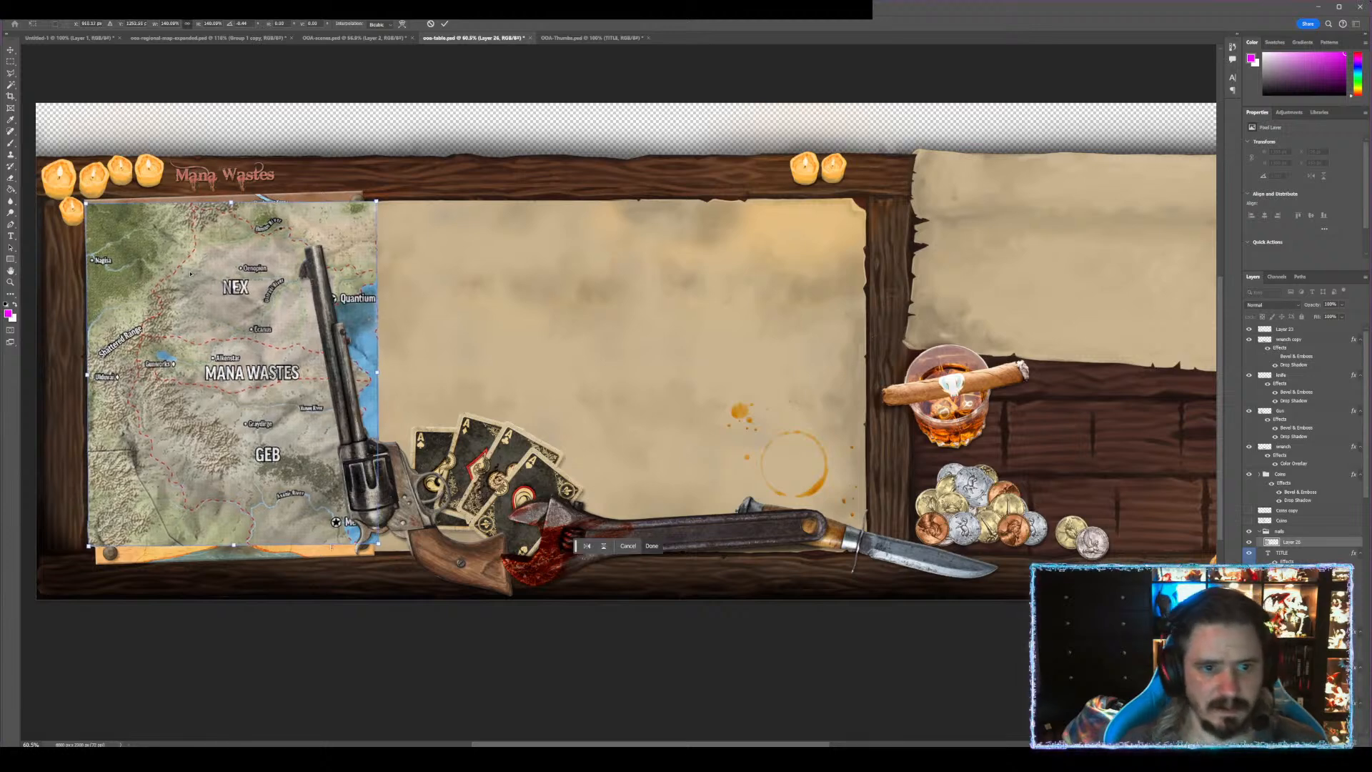
key(Down)
key(Down)
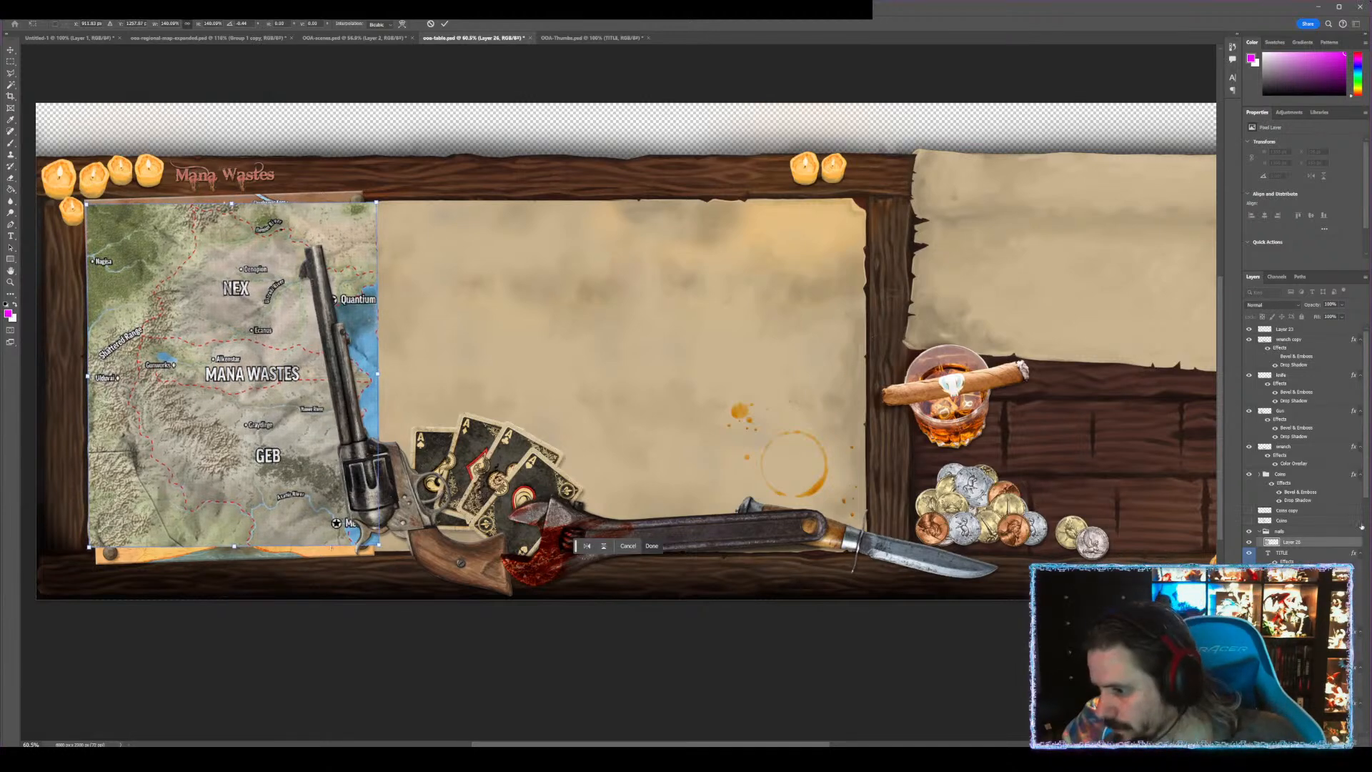
- Apply the map transform, place the regional map layer beneath the nails and take the orange map out of view
scroll(1290, 471, down, 3)
key(Return)
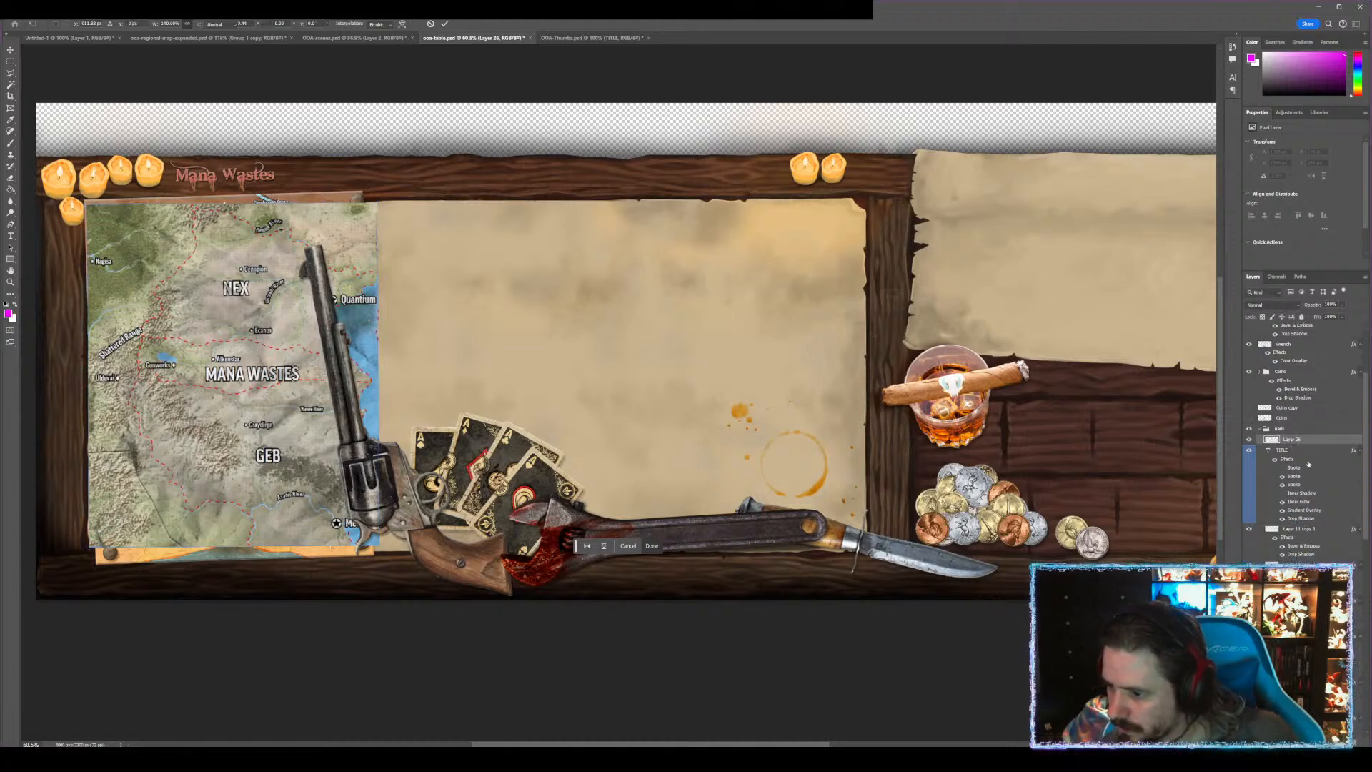
scroll(1293, 445, down, 3)
scroll(1293, 443, down, 6)
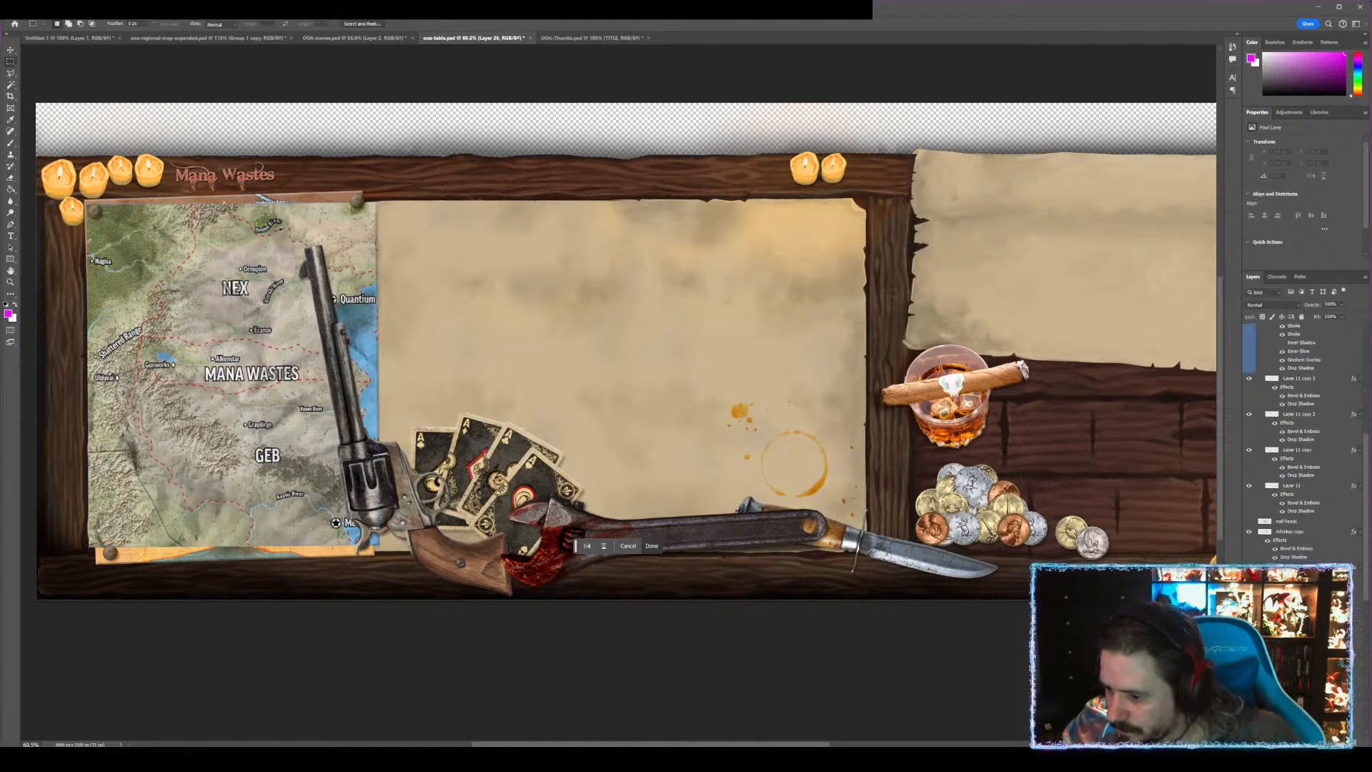
key(Return)
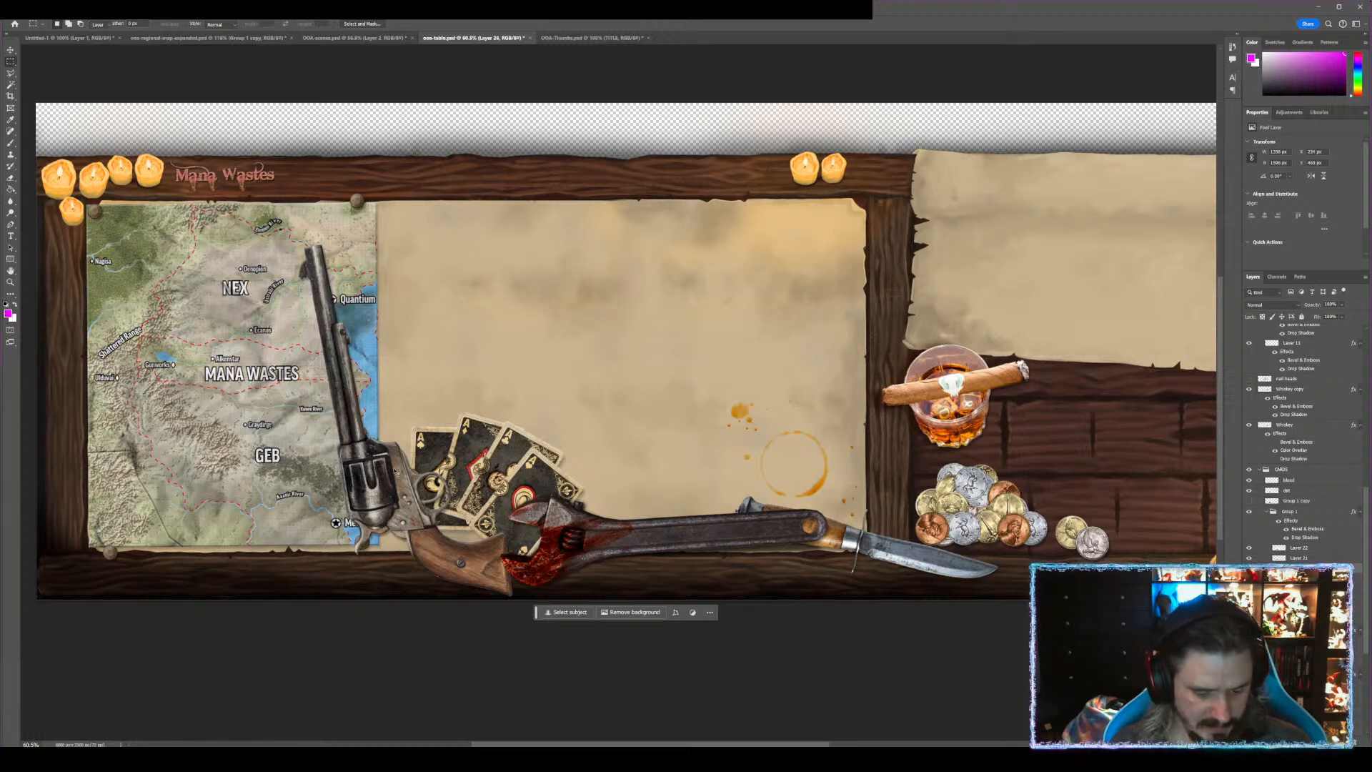
- Move the revolver off the map's edge and rotate it clockwise so its barrel leans right beside the regional map
key(v)
click(382, 479)
drag(386, 486, 413, 470)
key(ctrl+t)
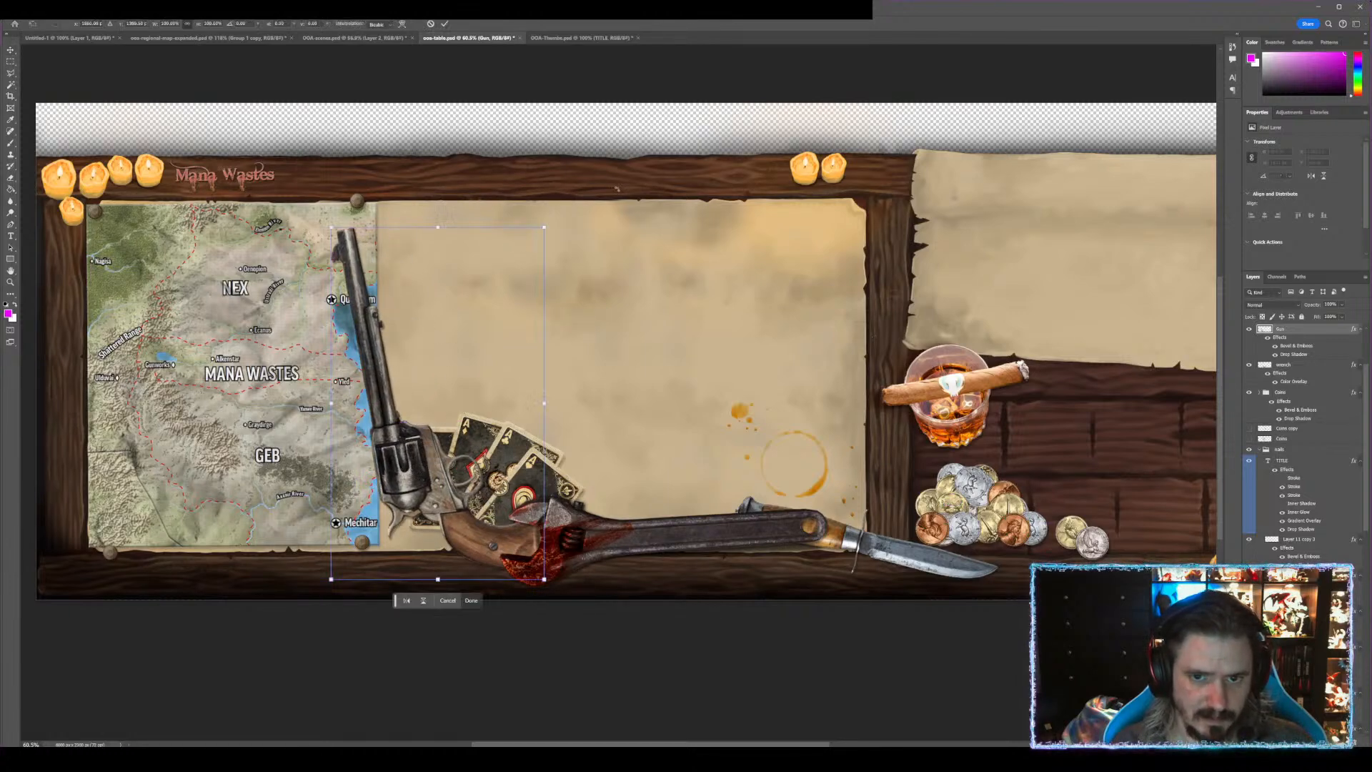
drag(617, 189, 649, 332)
mouse_move(472, 312)
mouse_down()
mouse_move(509, 299)
mouse_move(463, 300)
mouse_up()
key(Return)
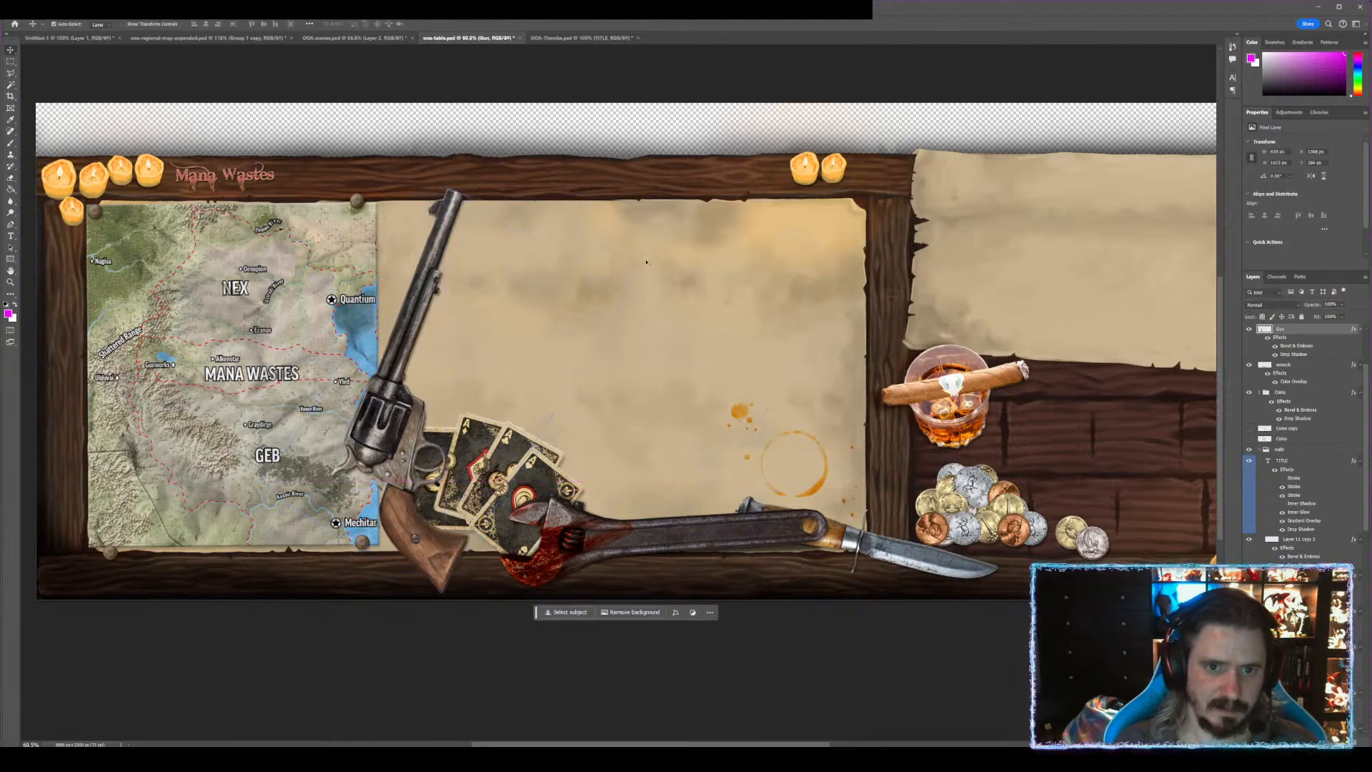
- Shift the four nail heads slightly inward so they pin the corners of the regional map
drag(362, 205, 364, 218)
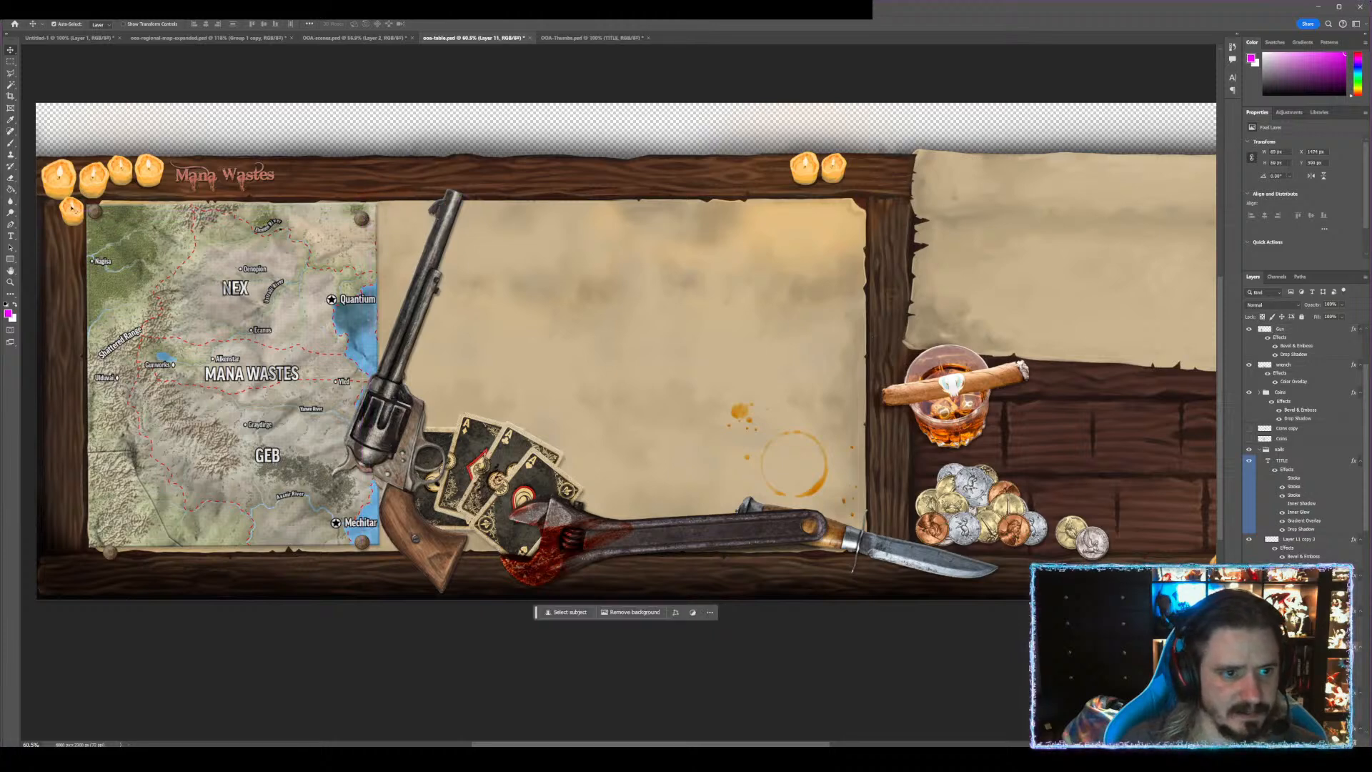
mouse_move(96, 216)
mouse_down()
mouse_move(105, 203)
mouse_move(104, 218)
mouse_up()
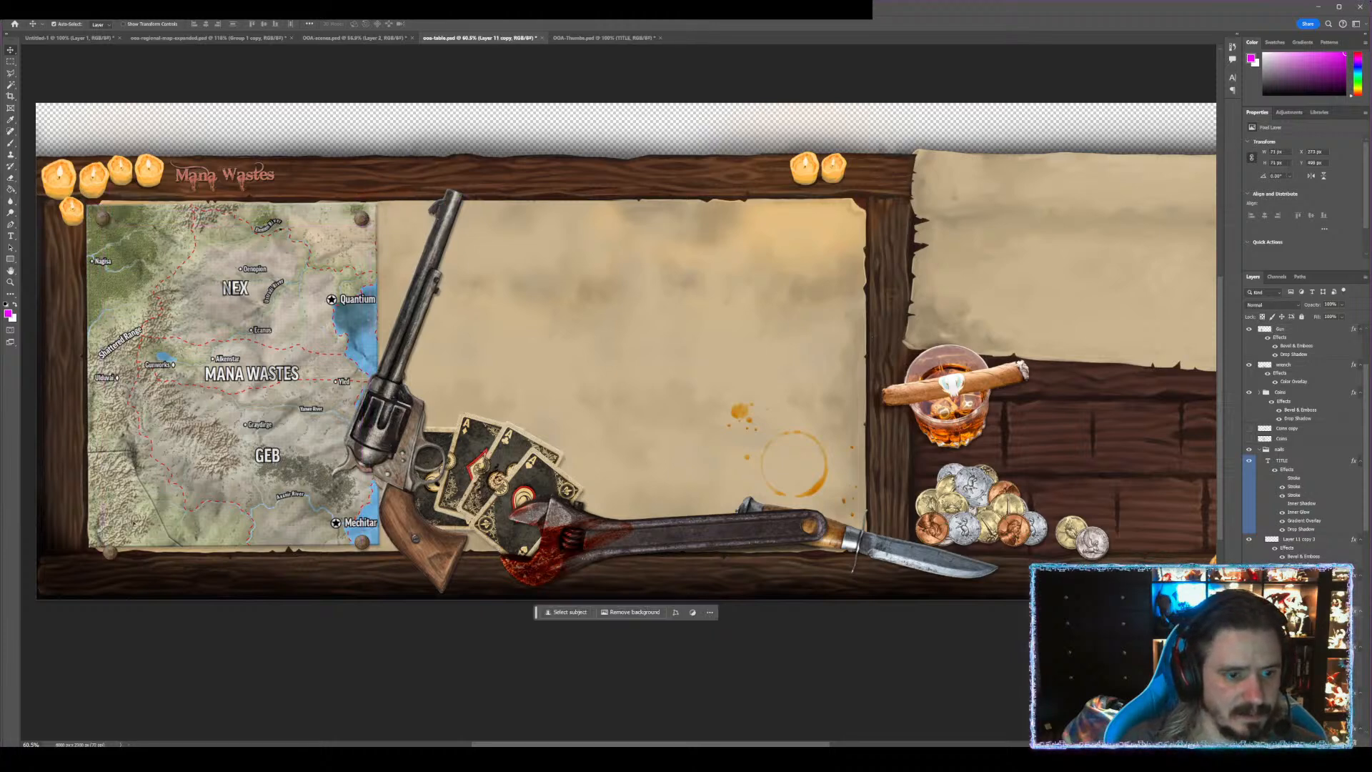
drag(111, 555, 104, 537)
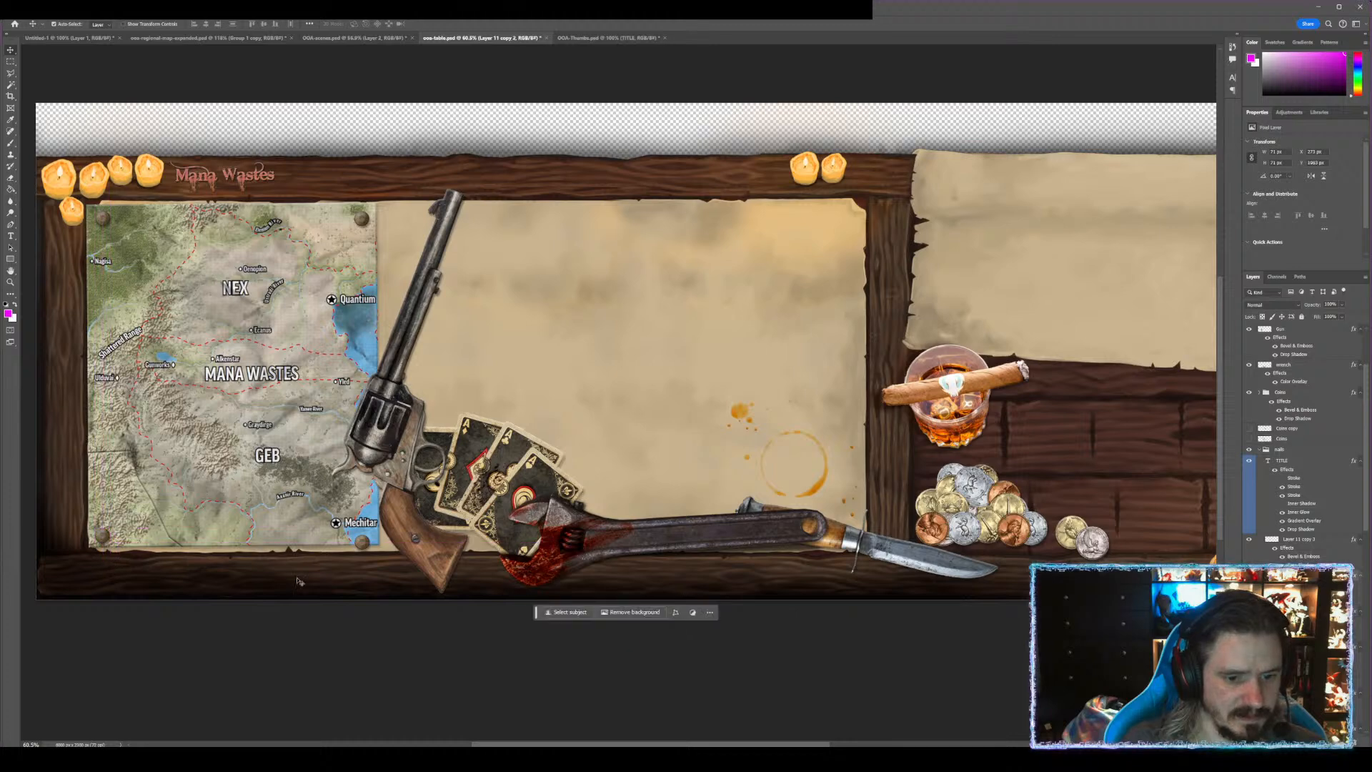
drag(373, 544, 376, 538)
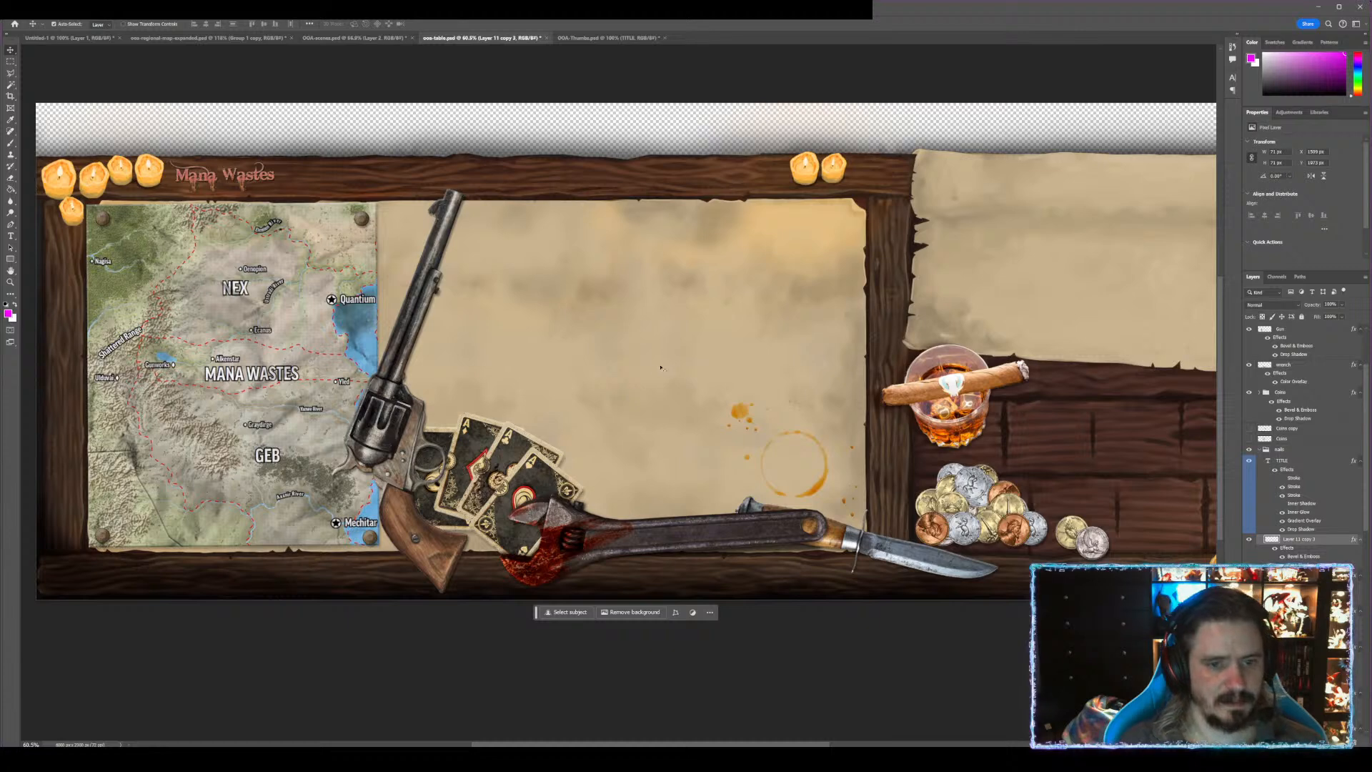
- Move the Mana Wastes title from the wooden frame onto the MANA WASTES label of the regional map
scroll(660, 368, down, 3)
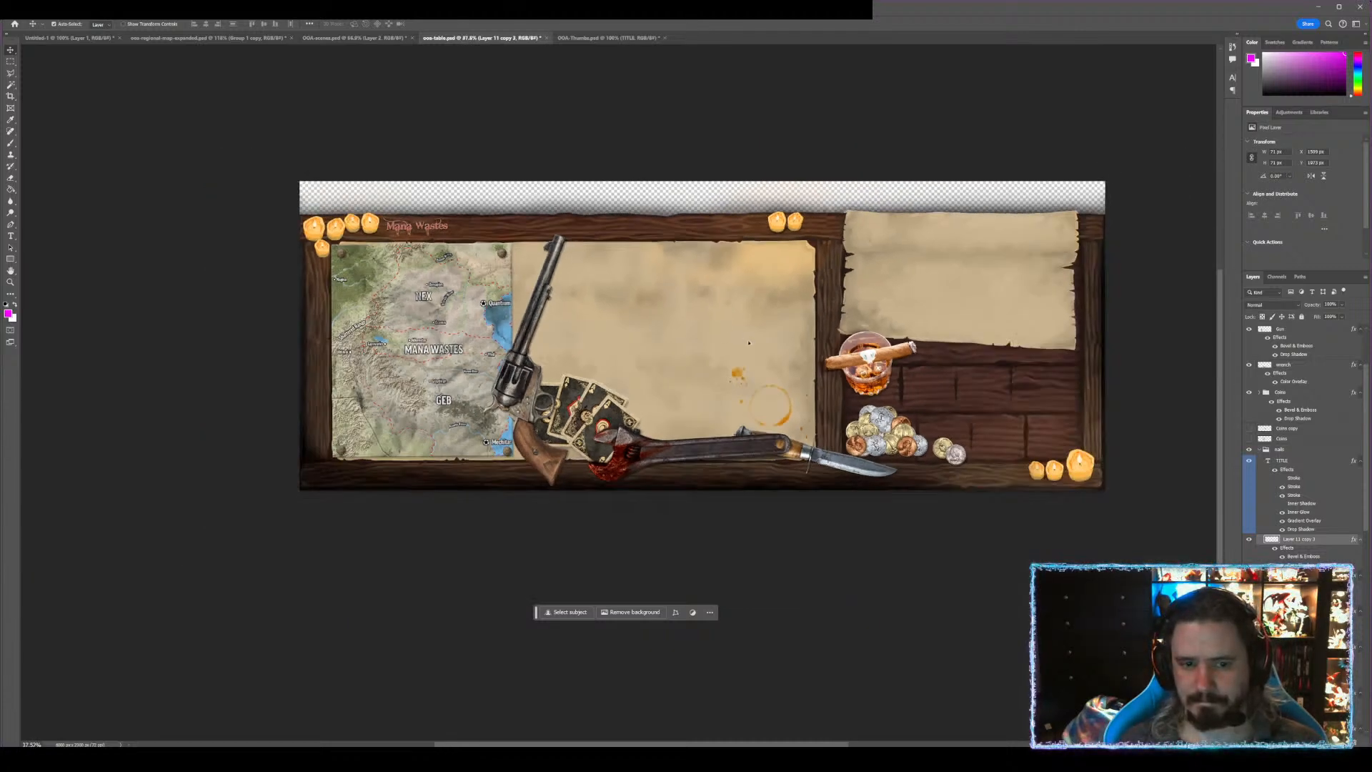
scroll(657, 273, up, 2)
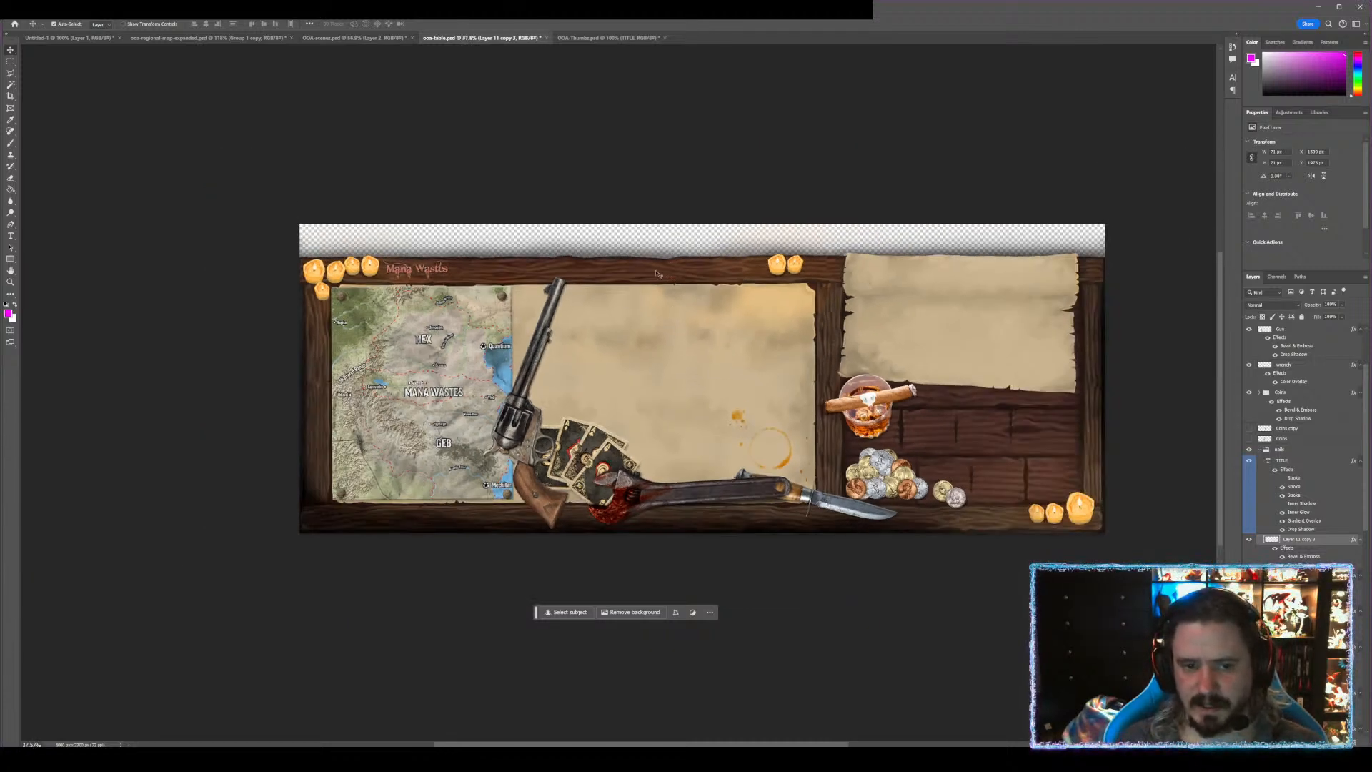
scroll(478, 399, up, 5)
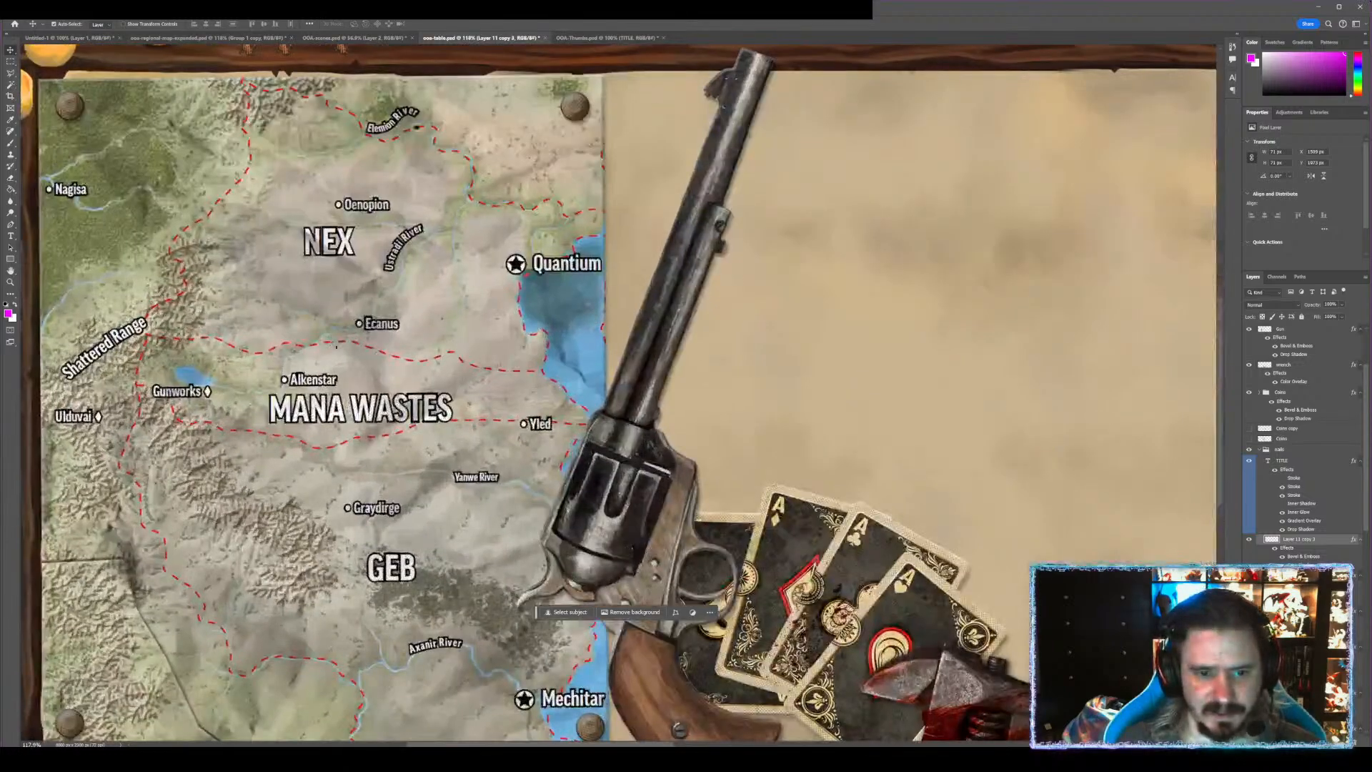
scroll(469, 349, down, 5)
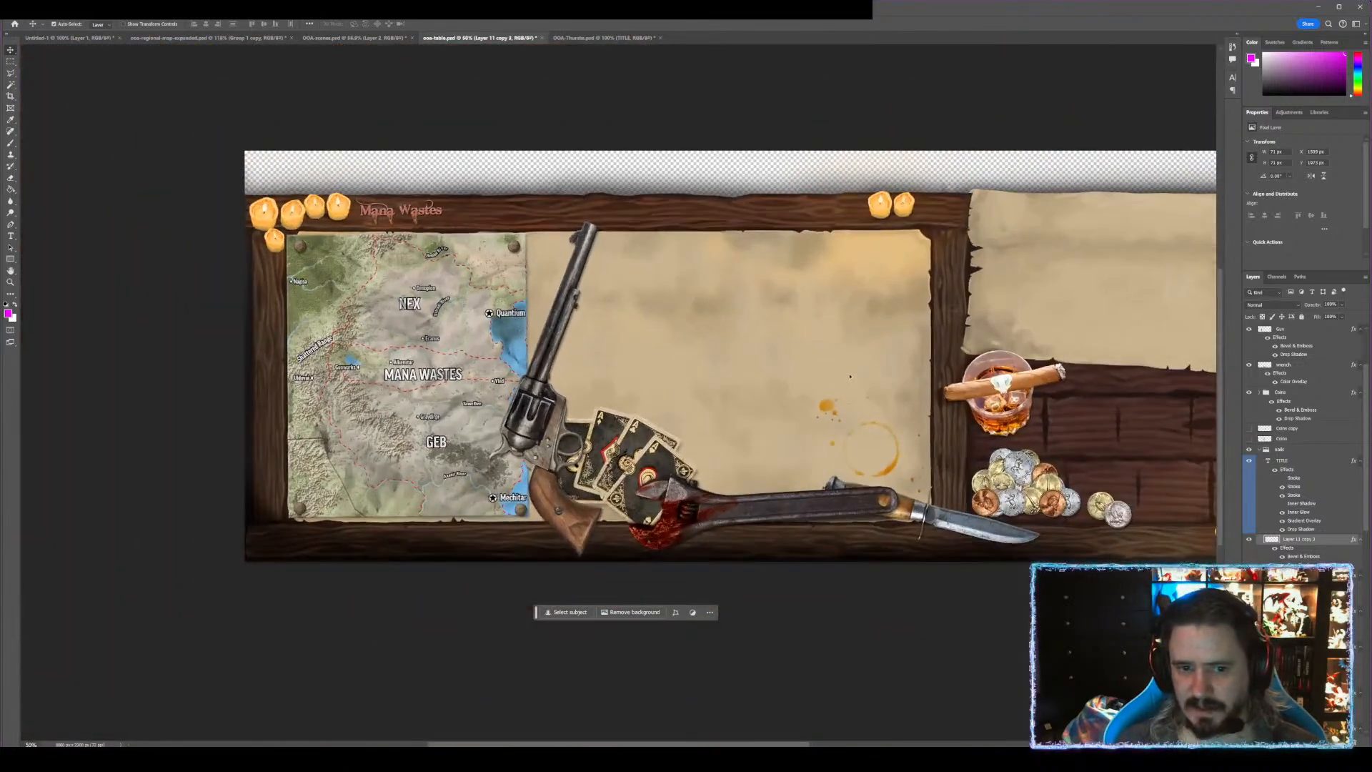
scroll(850, 376, up, 3)
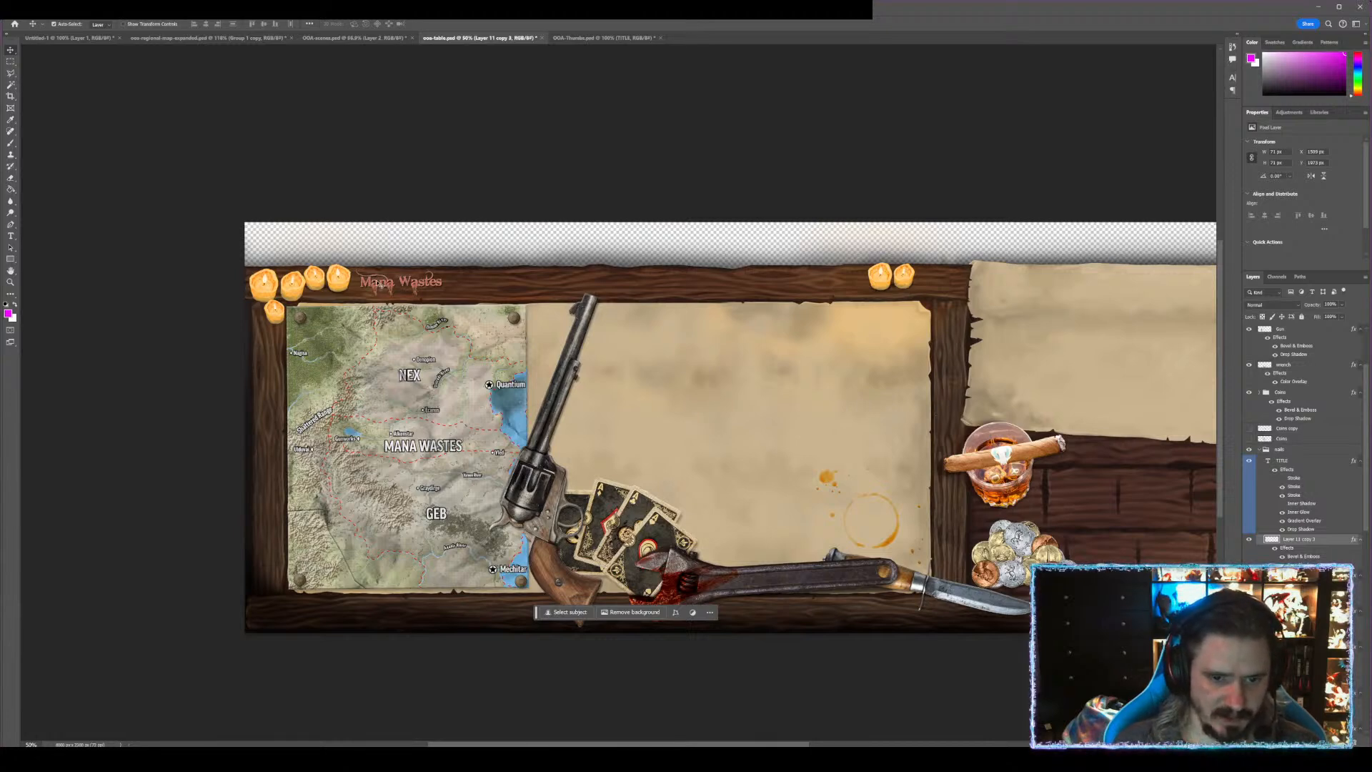
click(379, 283)
drag(379, 283, 406, 440)
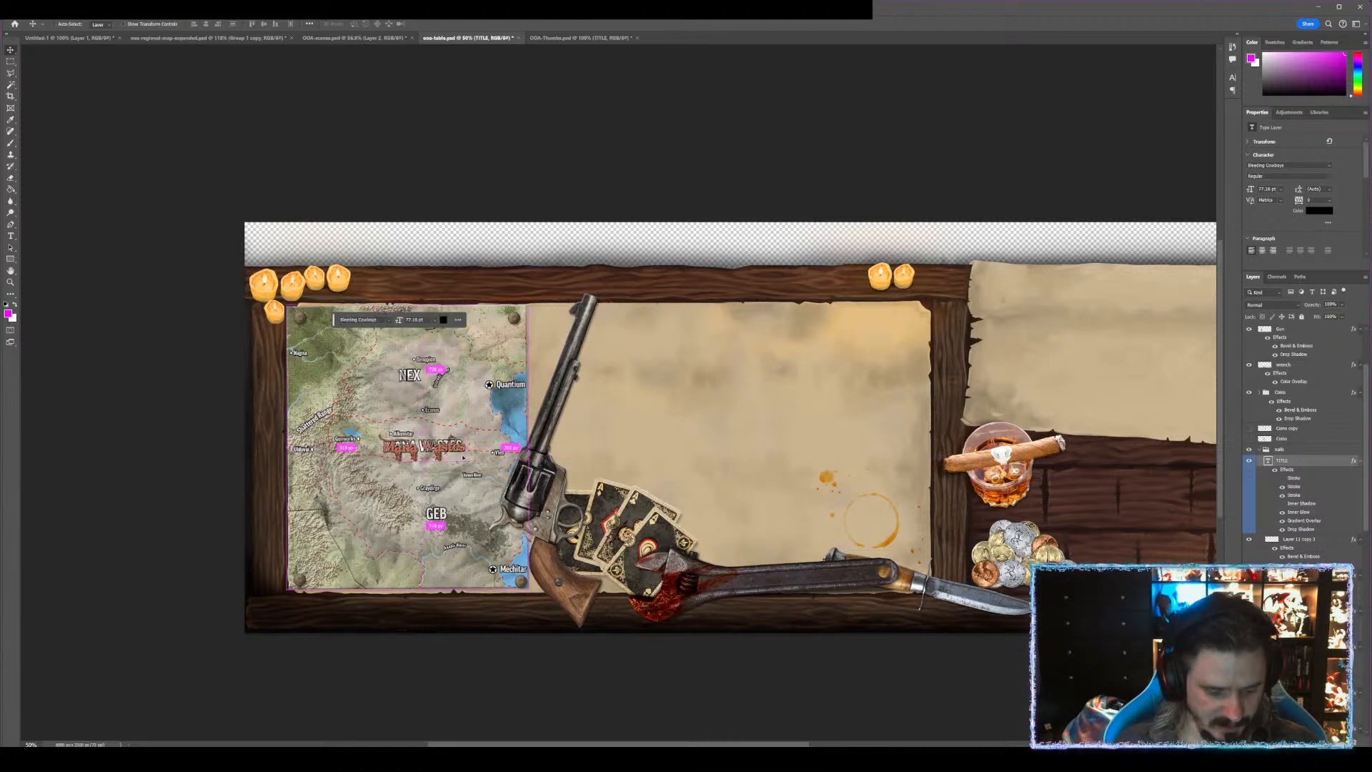
- Scale the Mana Wastes title up slightly over the map label and apply the transform
key(ctrl+t)
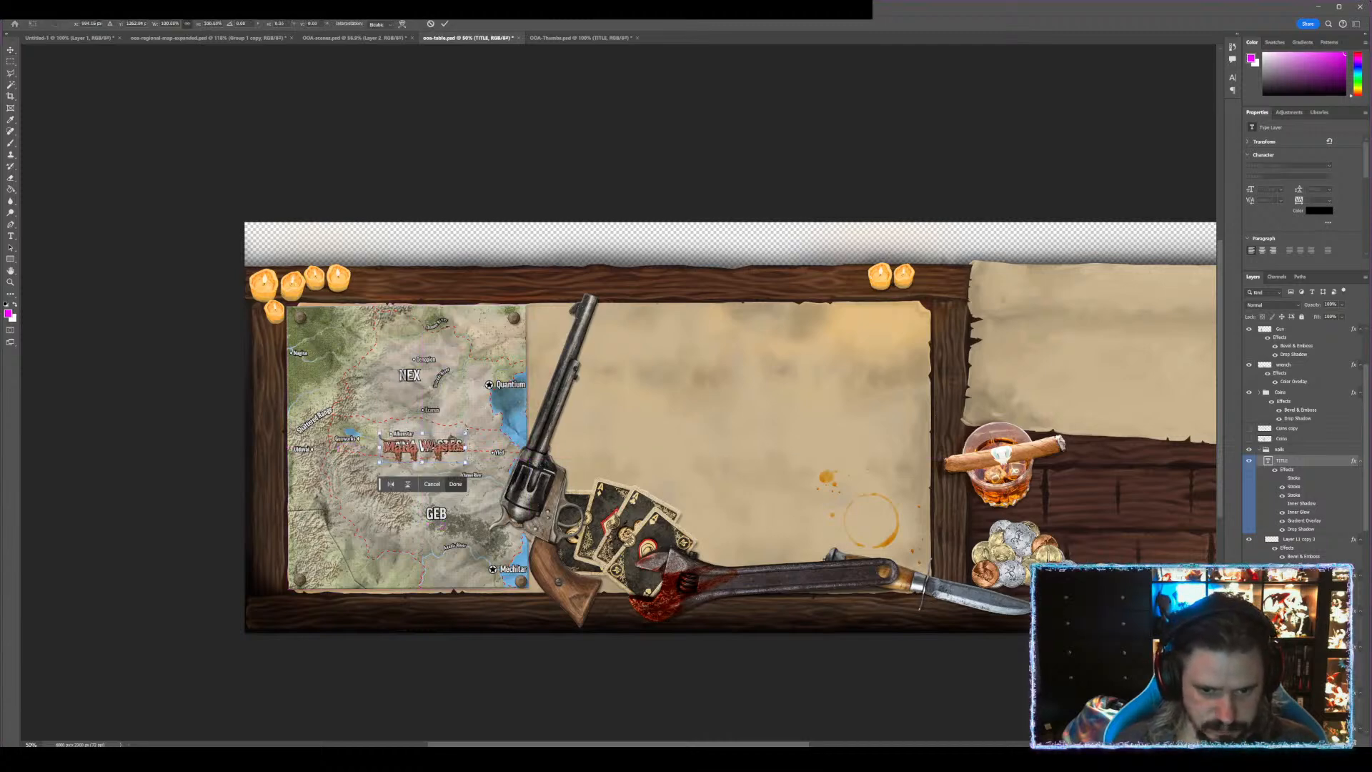
drag(465, 432, 476, 429)
scroll(418, 460, up, 2)
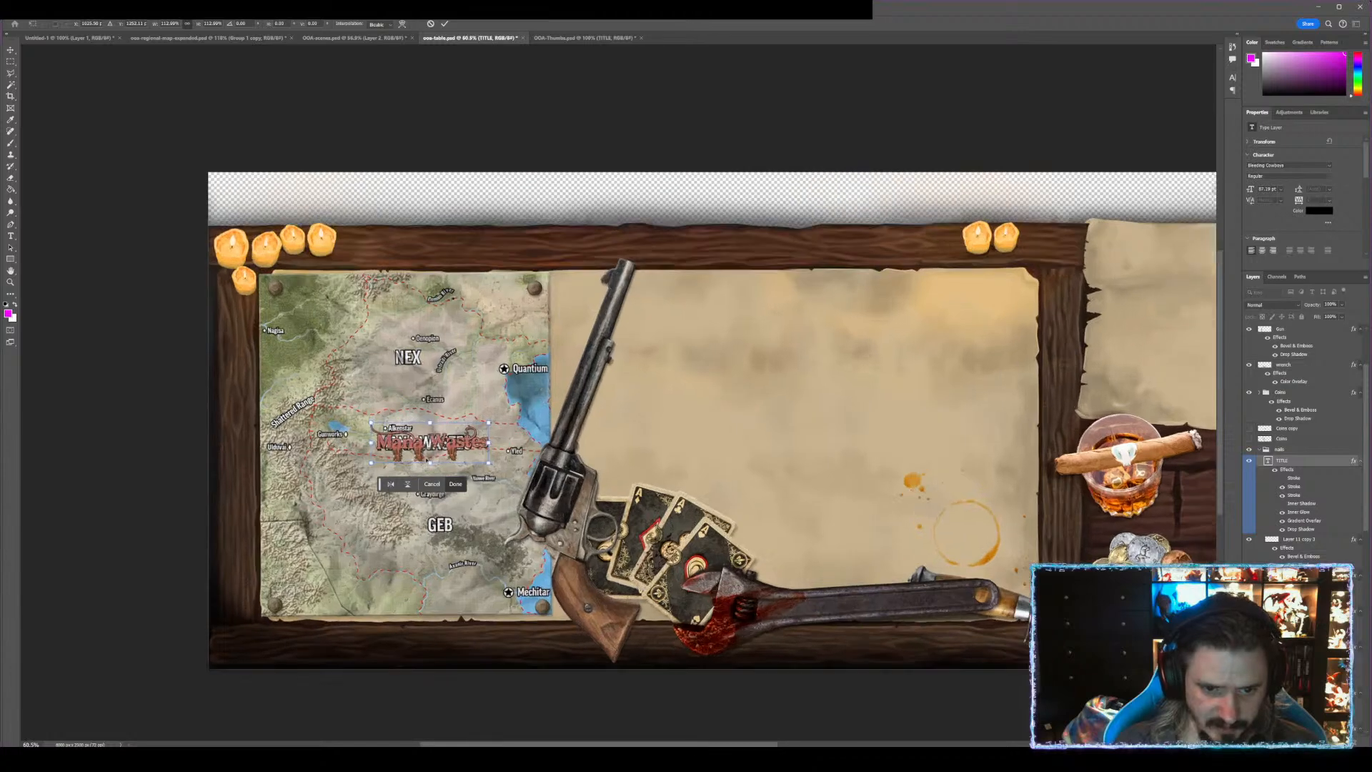
scroll(430, 451, up, 2)
key(alt+space)
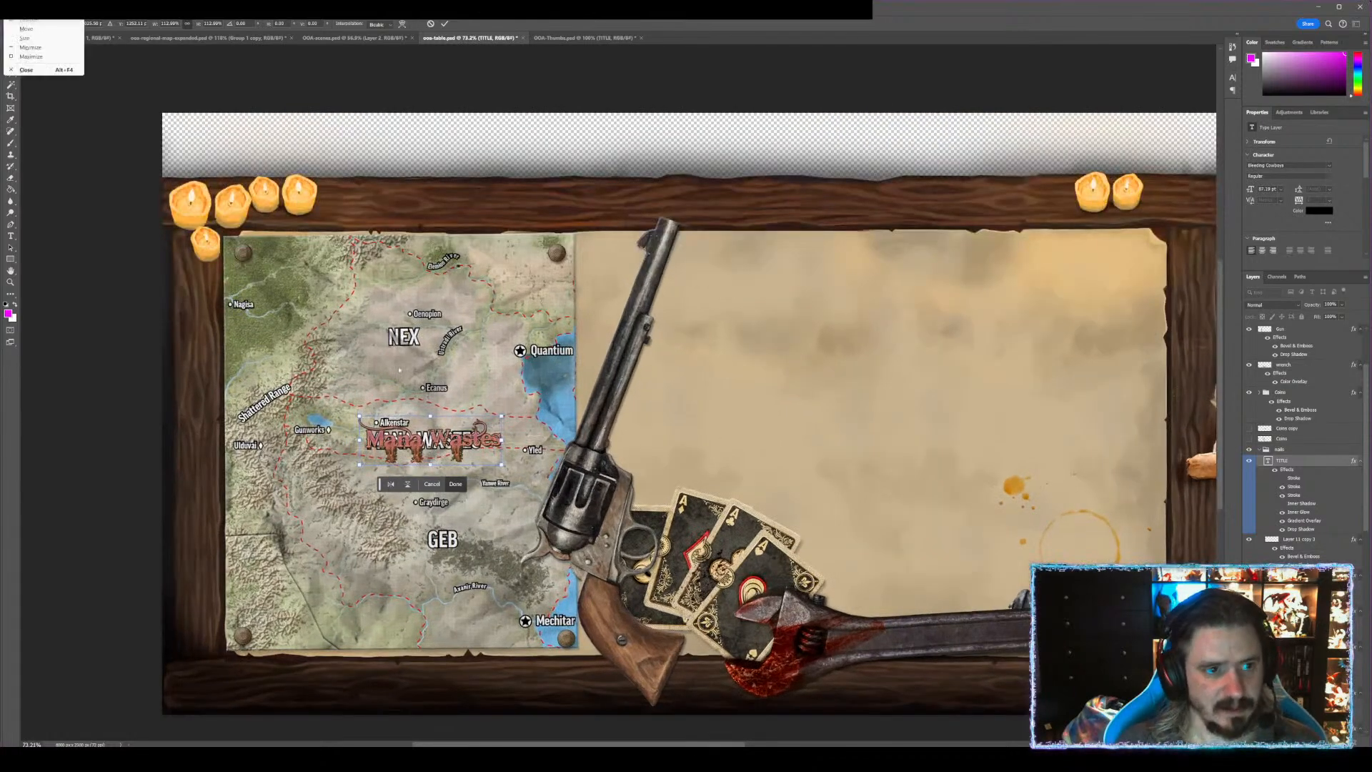
key(Escape)
key(Return)
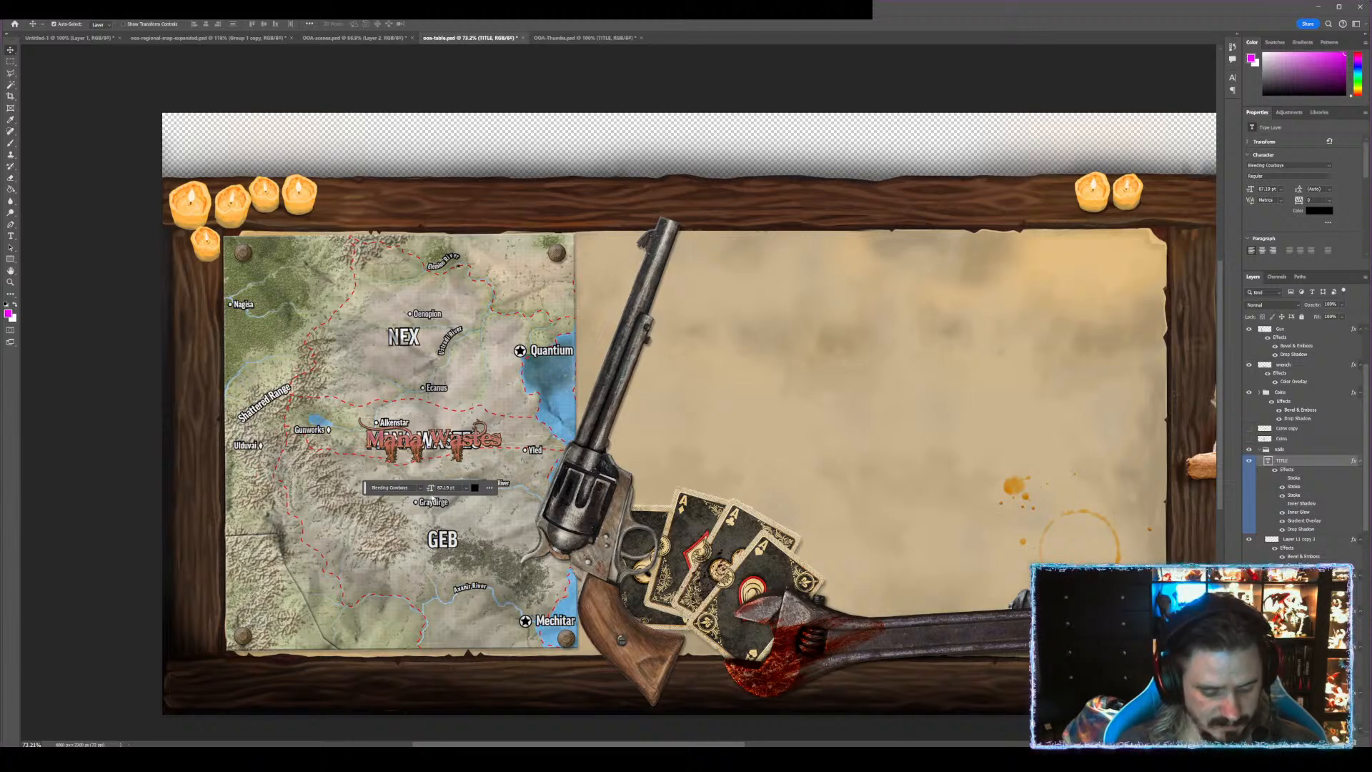
- Duplicate the Mana Wastes title down to the map's GEB label and change the copy's text to "Geb"
alt+drag(448, 440, 448, 538)
key(t)
click(429, 543)
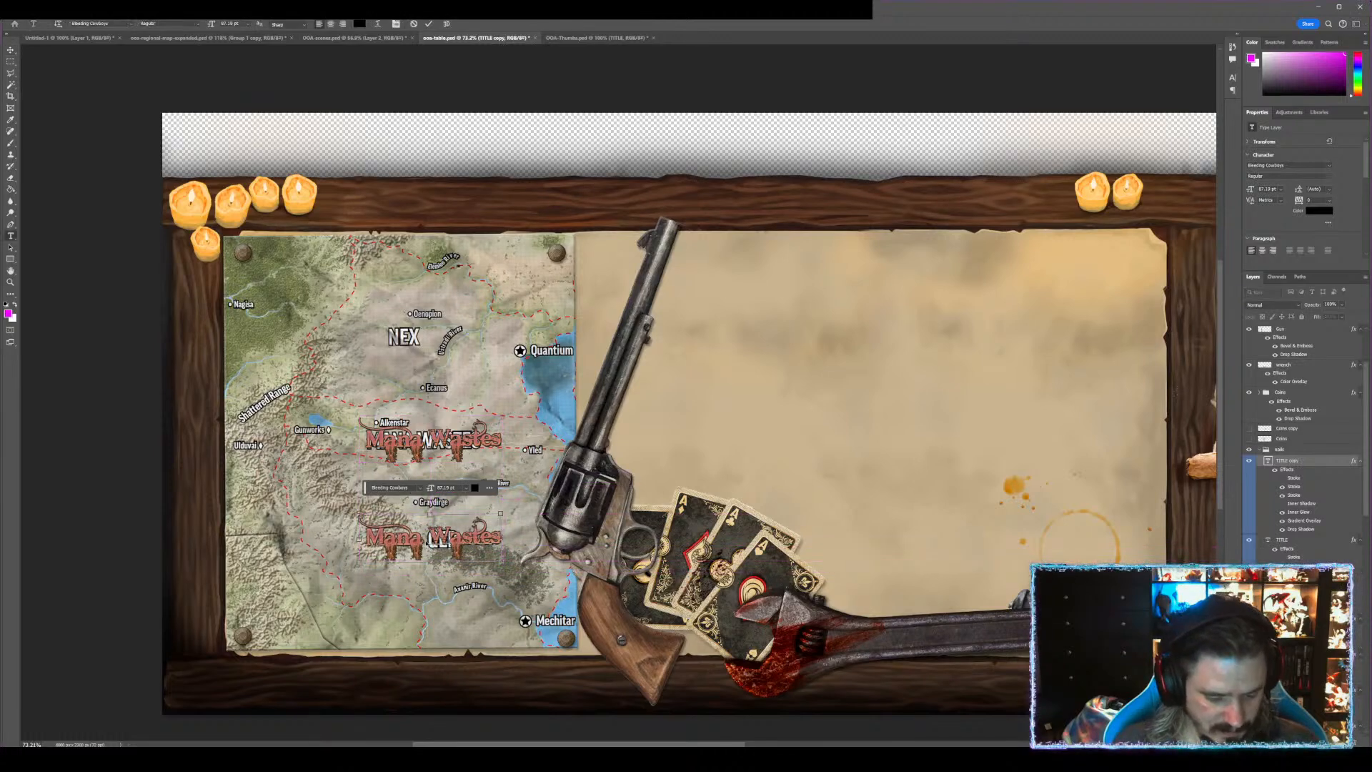
key(ctrl+a)
text(Geb)
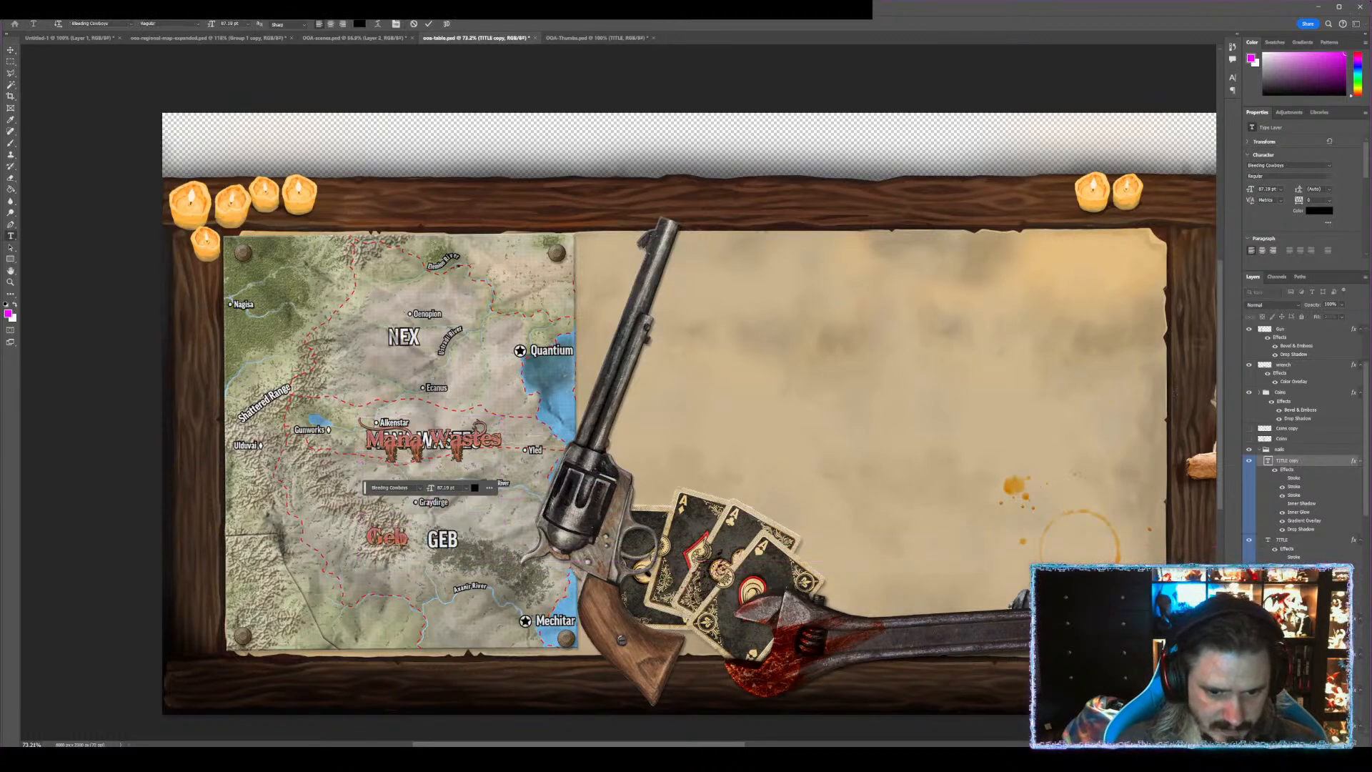
key(ctrl+Return)
- Position the Geb title over its map label, duplicate it over the NEX label and change that copy's text to "NEX"
key(v)
drag(397, 537, 410, 336)
key(t)
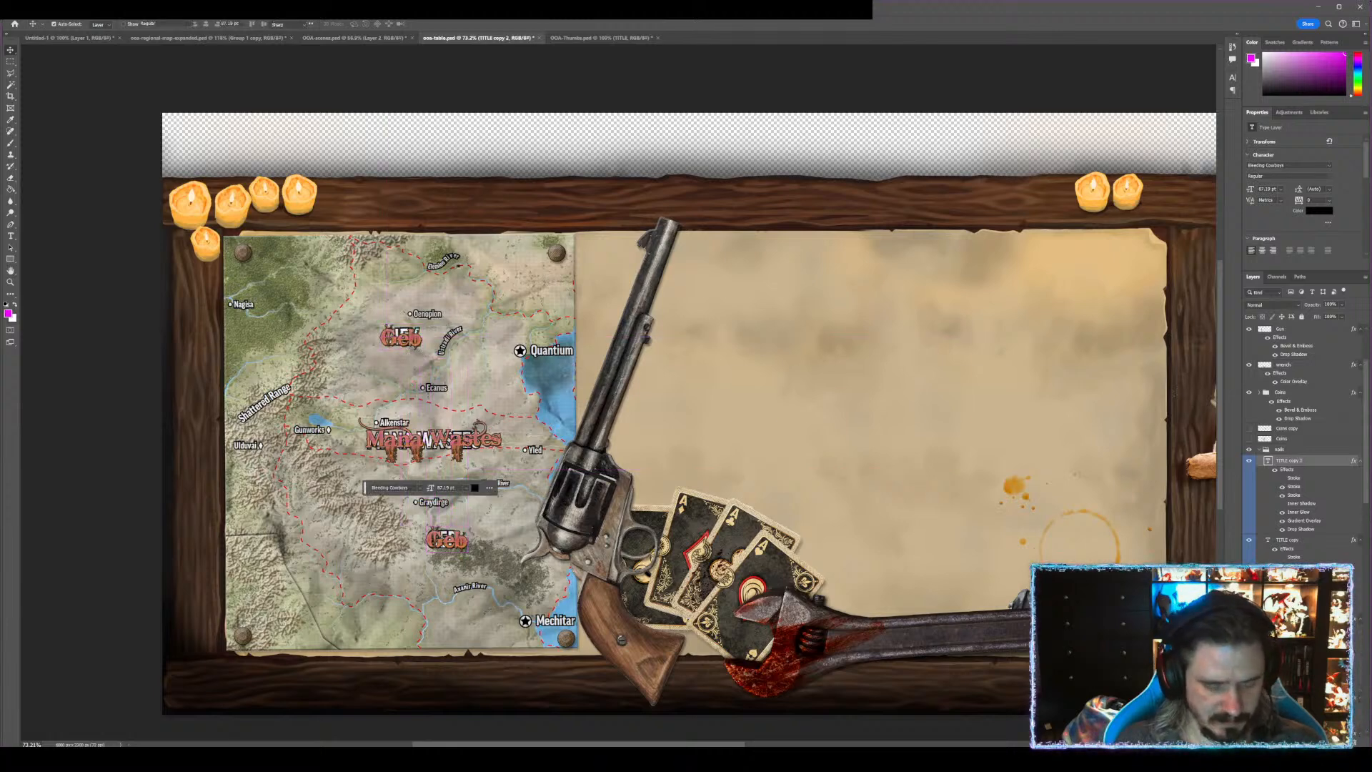
key(ctrl+a)
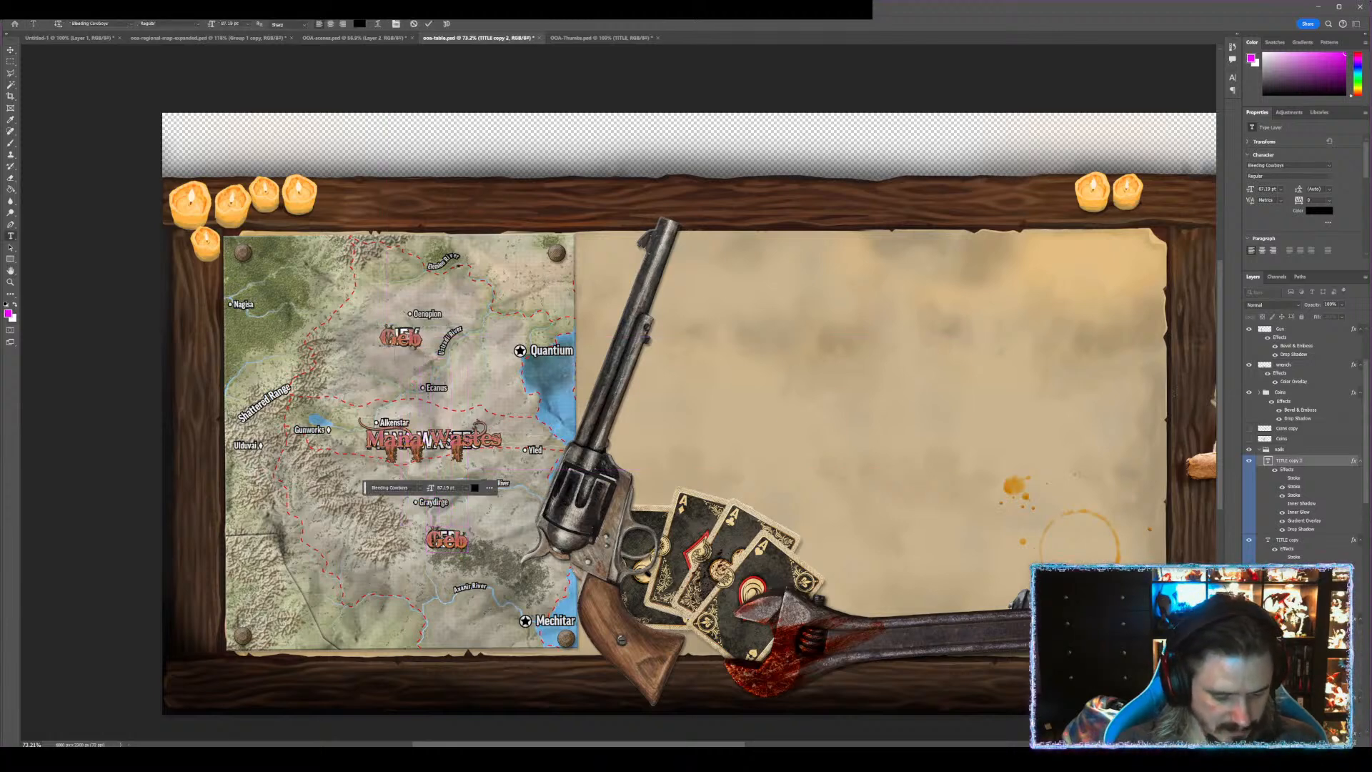
text(Nex)
key(ctrl+Return)
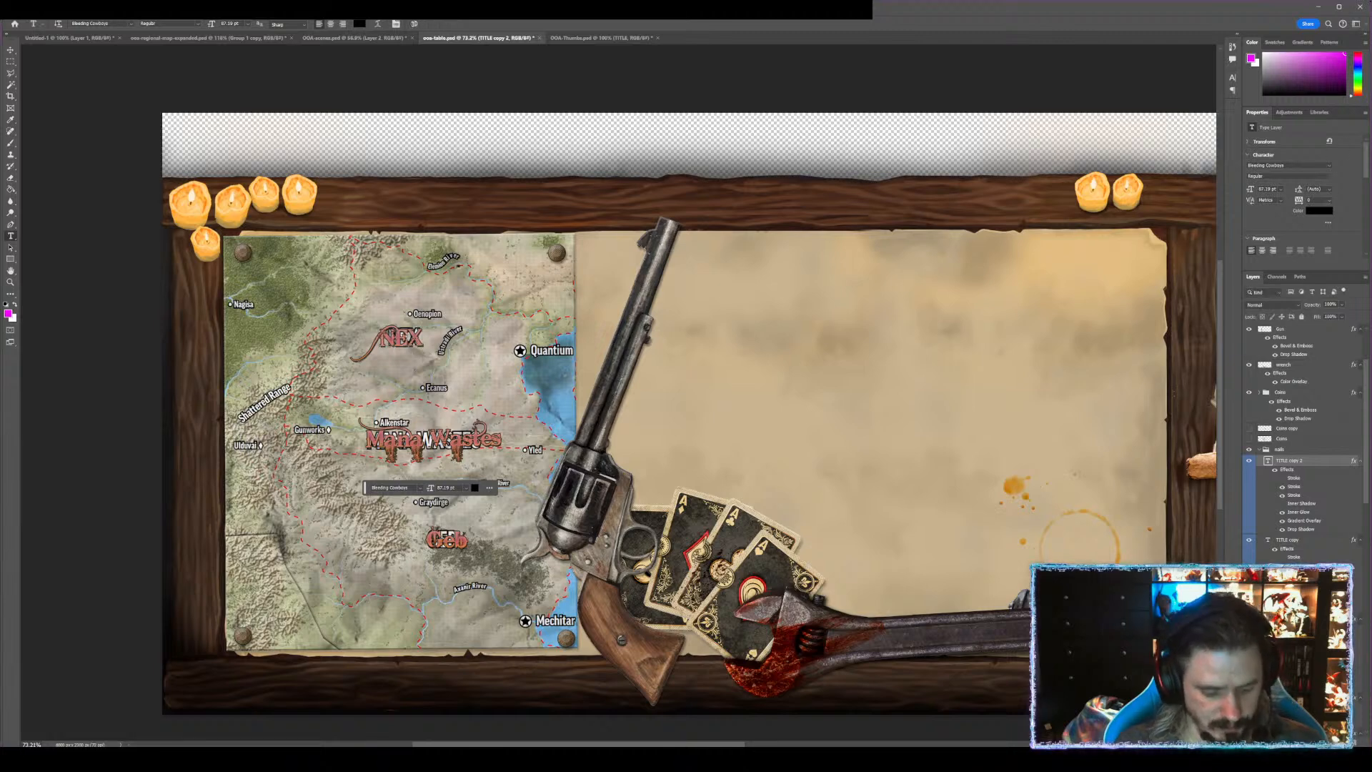
- Retype the Geb title in capitals as "GEB" and nudge it left to line up with the map label beneath
key(v)
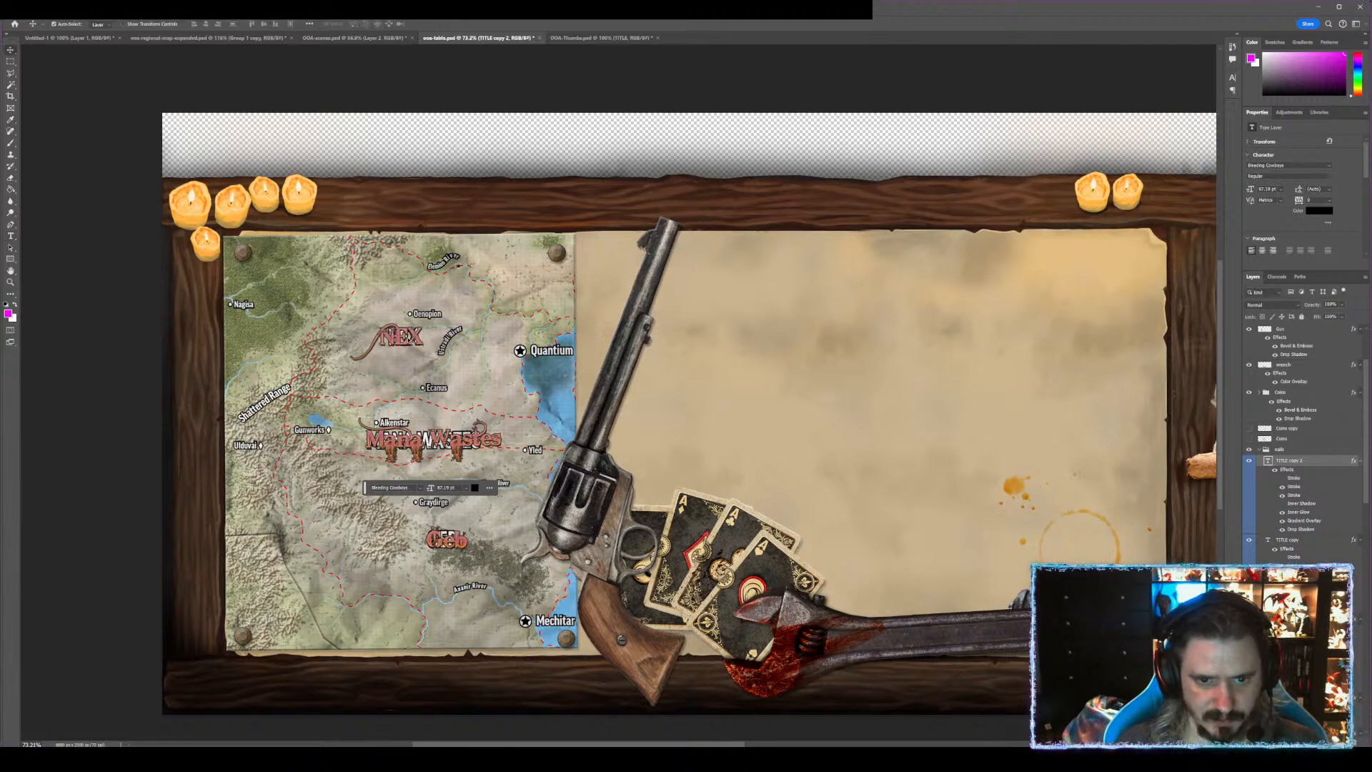
key(t)
click(448, 541)
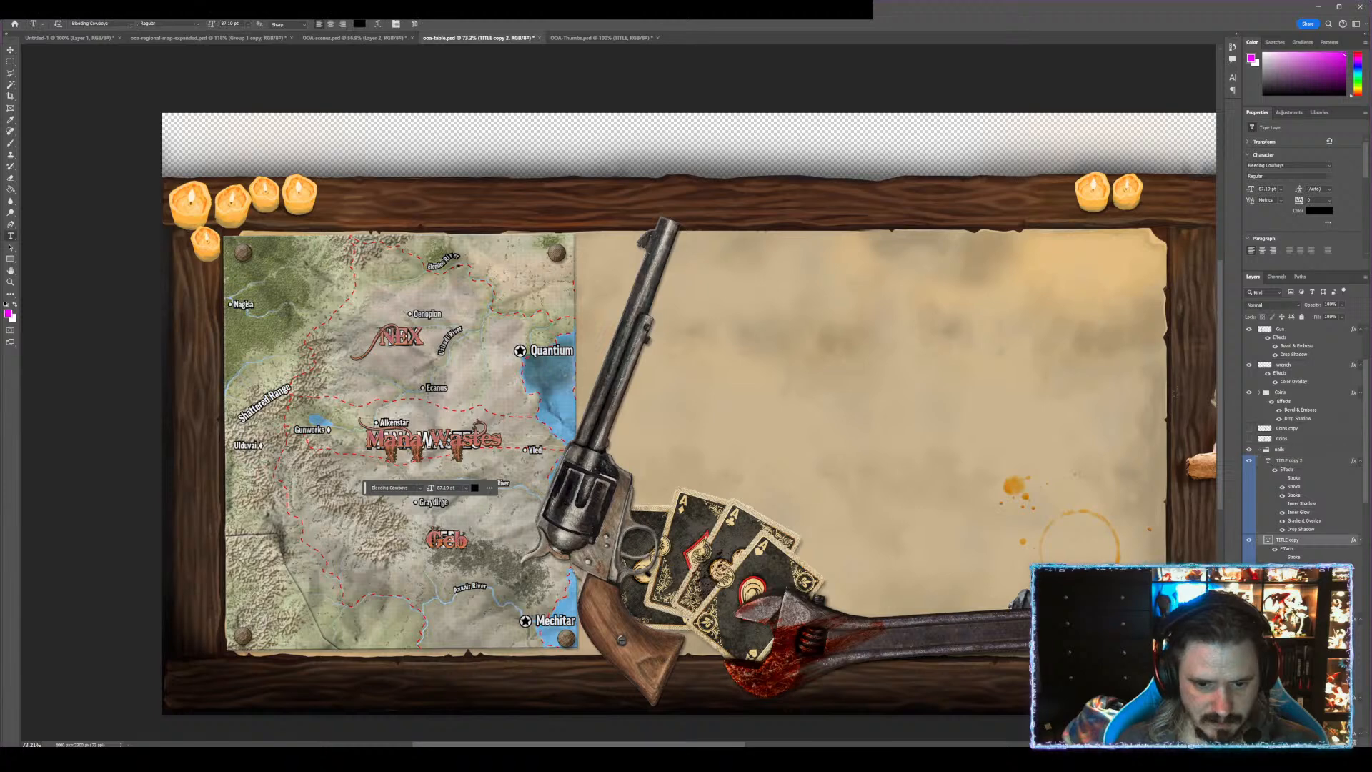
key(ctrl+a)
text(Ger)
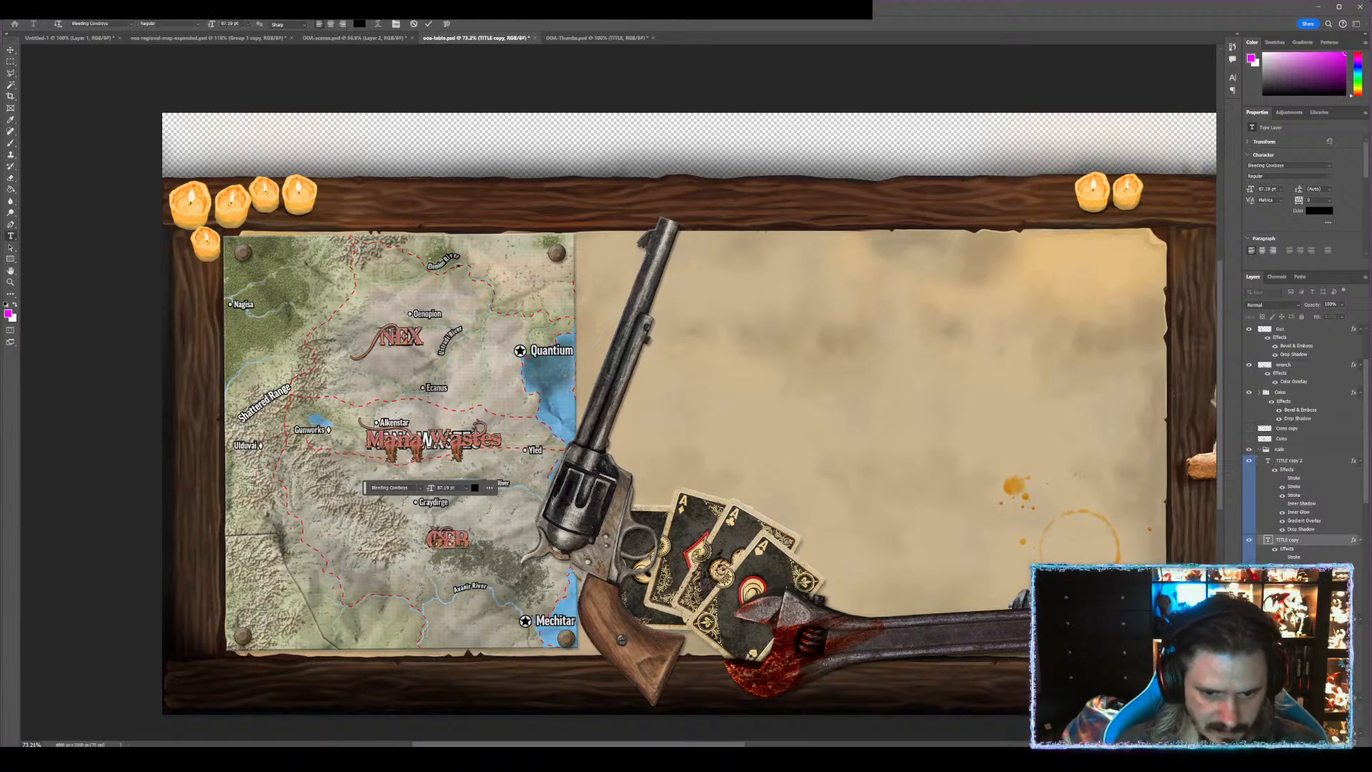
key(ctrl+Return)
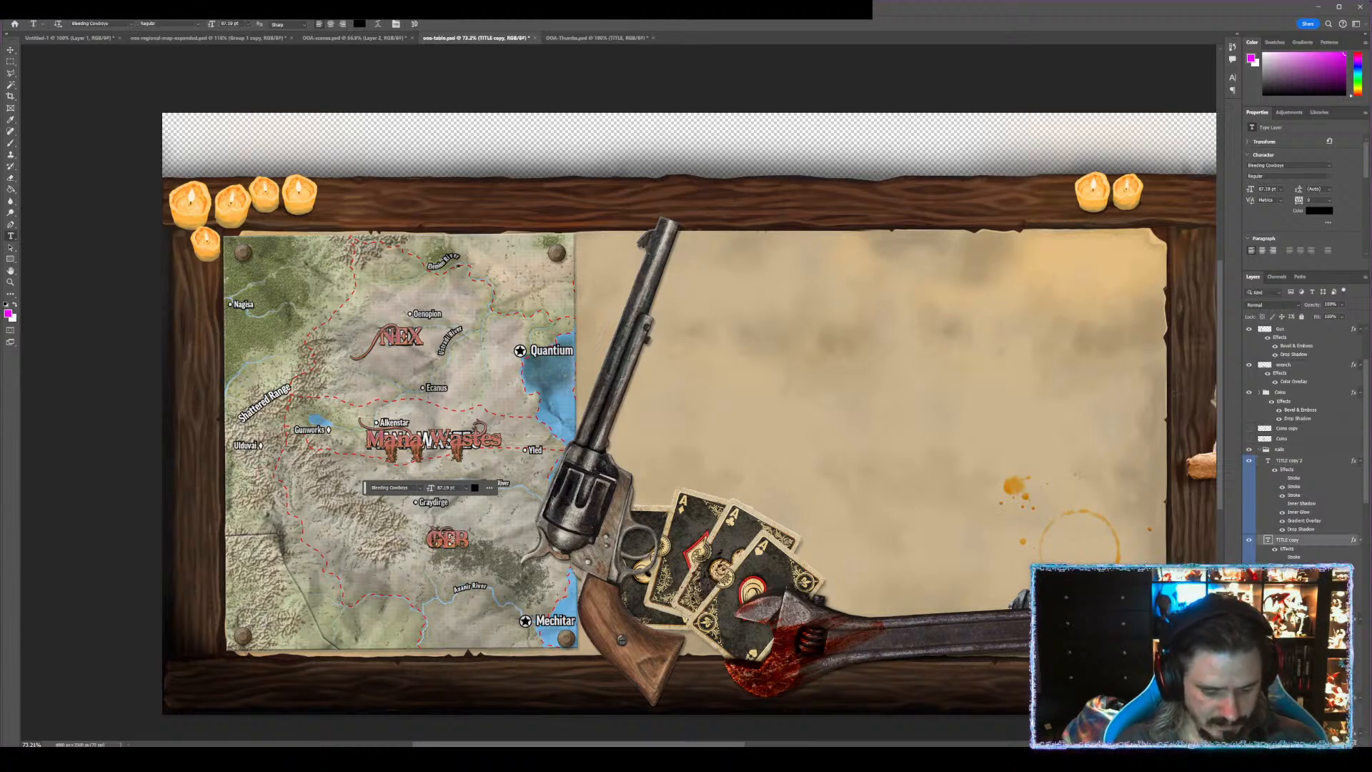
key(v)
key(Left)
key(Left)
key(Left)
key(Left)
key(Left)
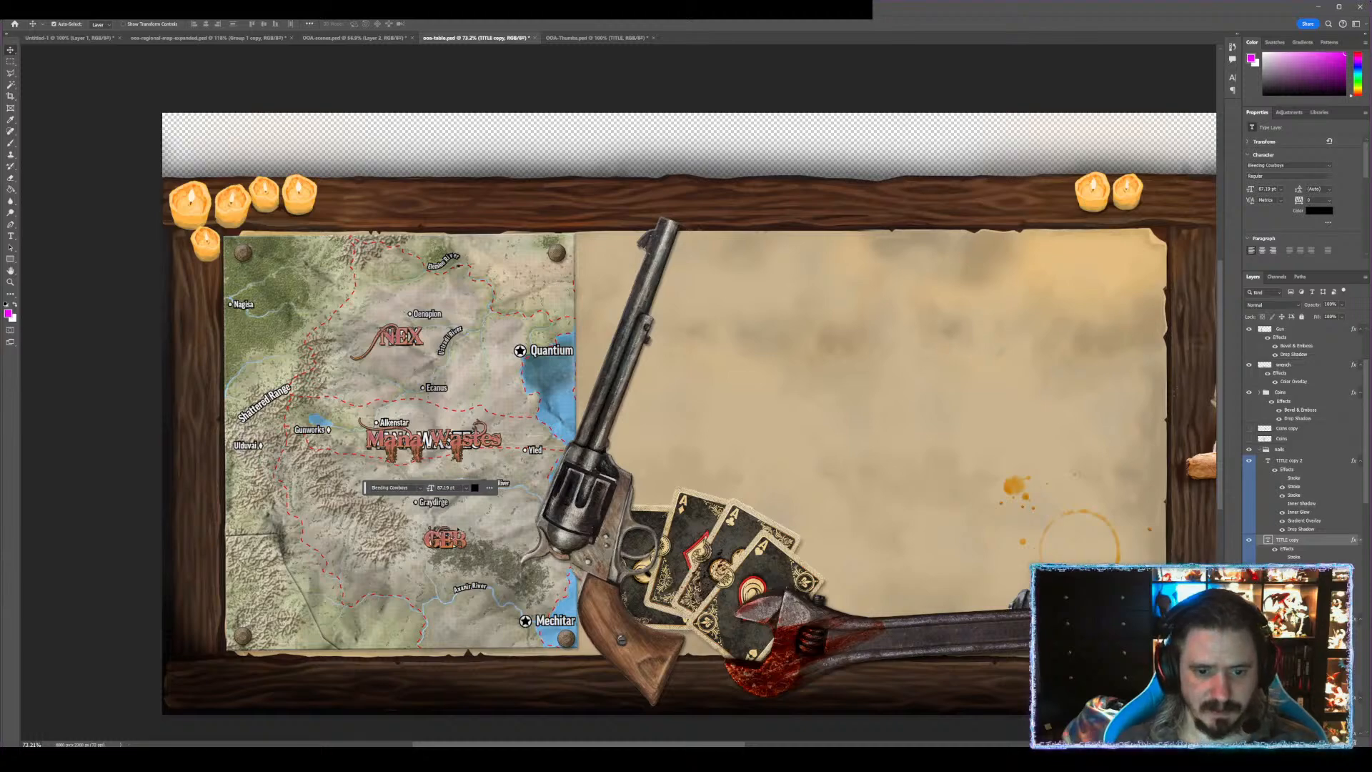
- Outline a blank patch of terrain between the Nex and Ecanus labels with the Polygonal Lasso tool
scroll(437, 417, up, 2)
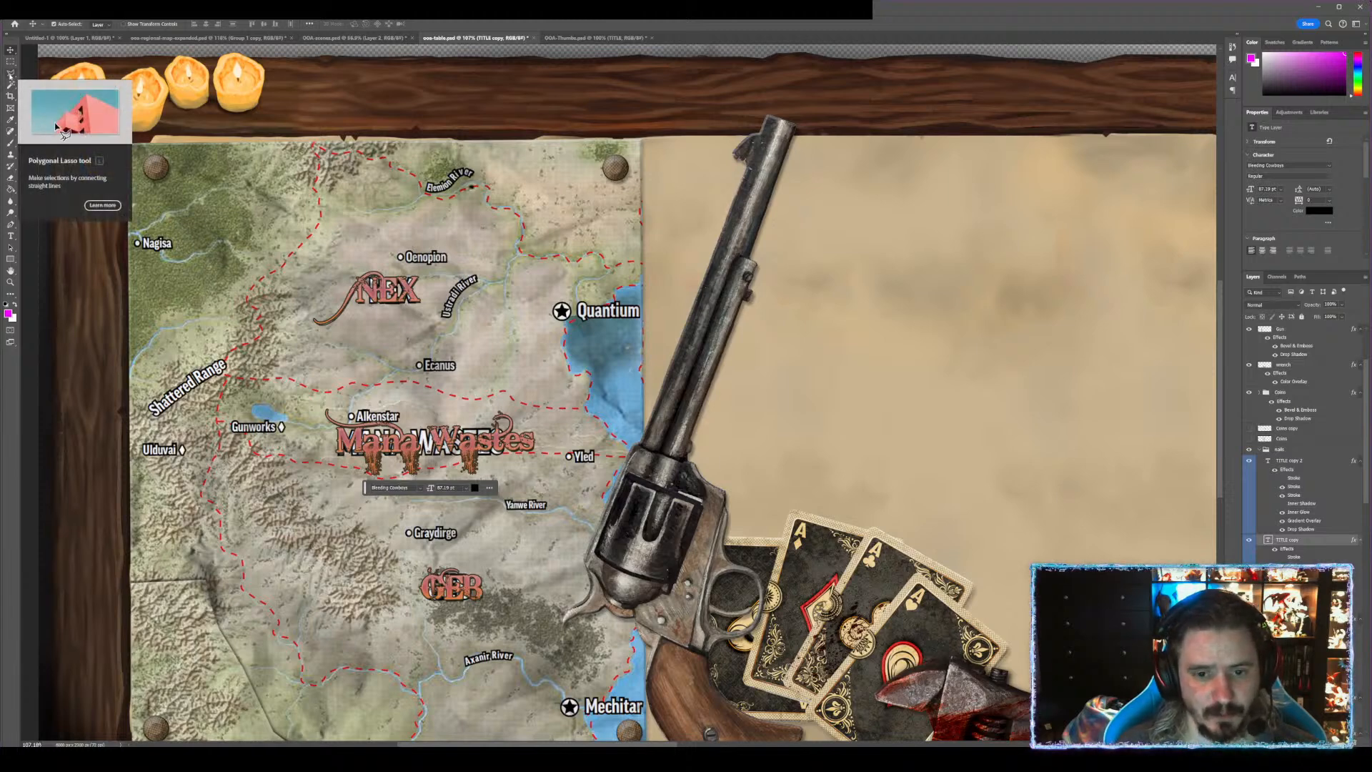
click(10, 73)
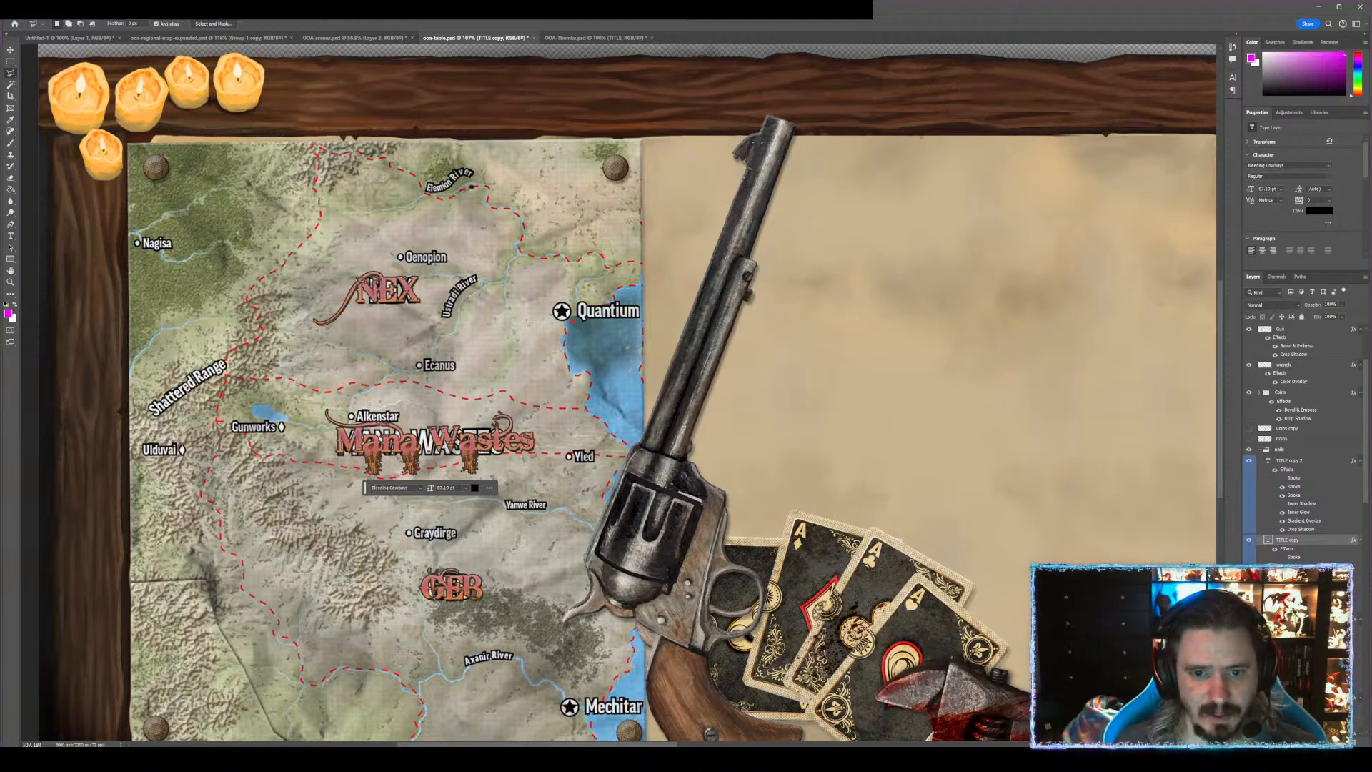
click(529, 321)
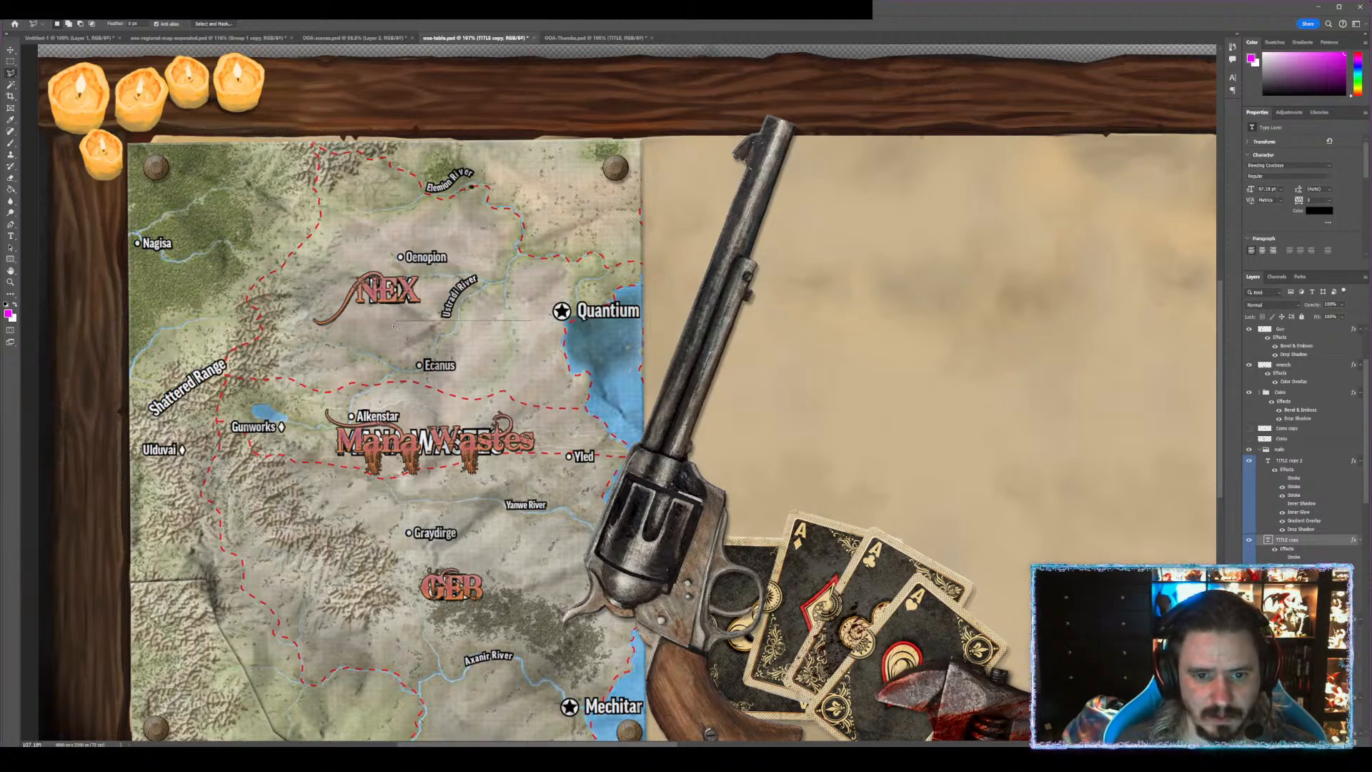
click(378, 353)
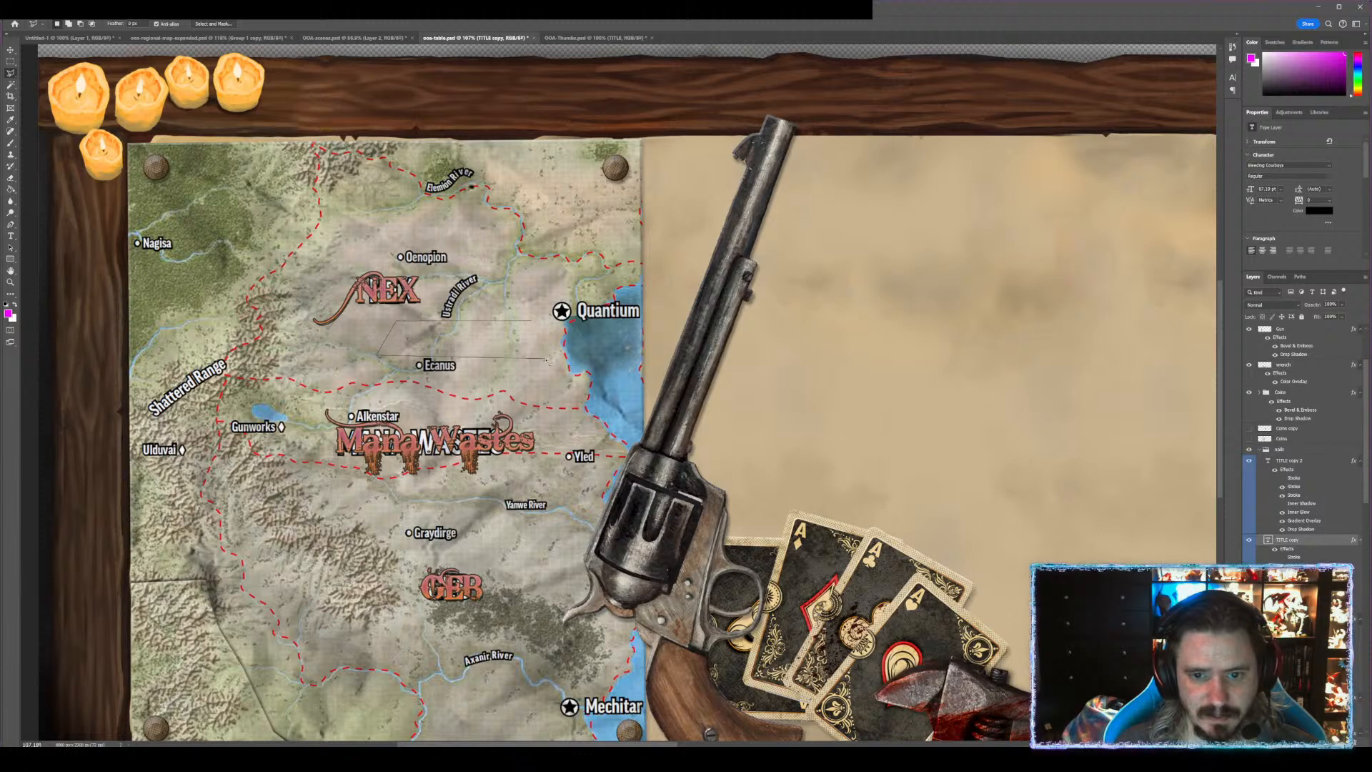
click(527, 322)
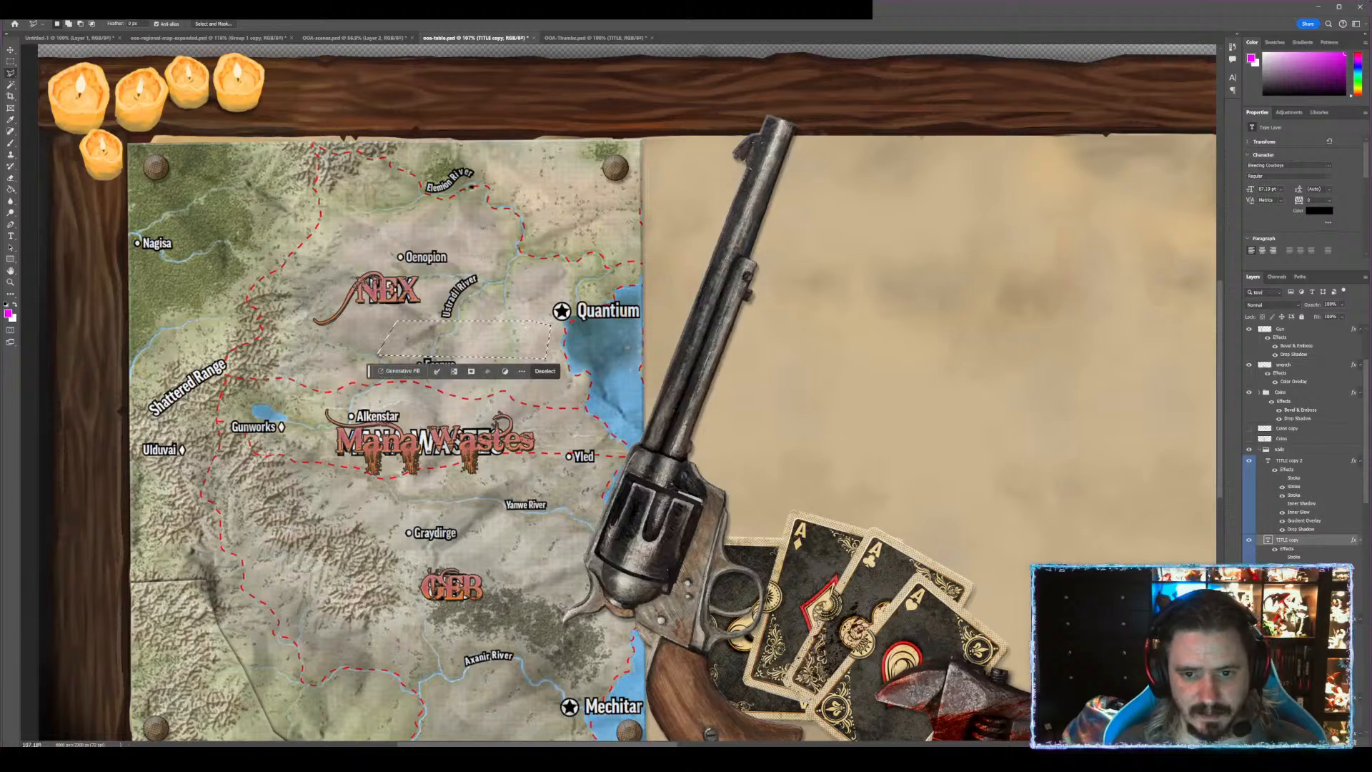
- Copy the selected terrain from the regional map layer to a new layer and move it over the printed NEX label
scroll(1301, 428, down, 3)
scroll(1301, 443, down, 5)
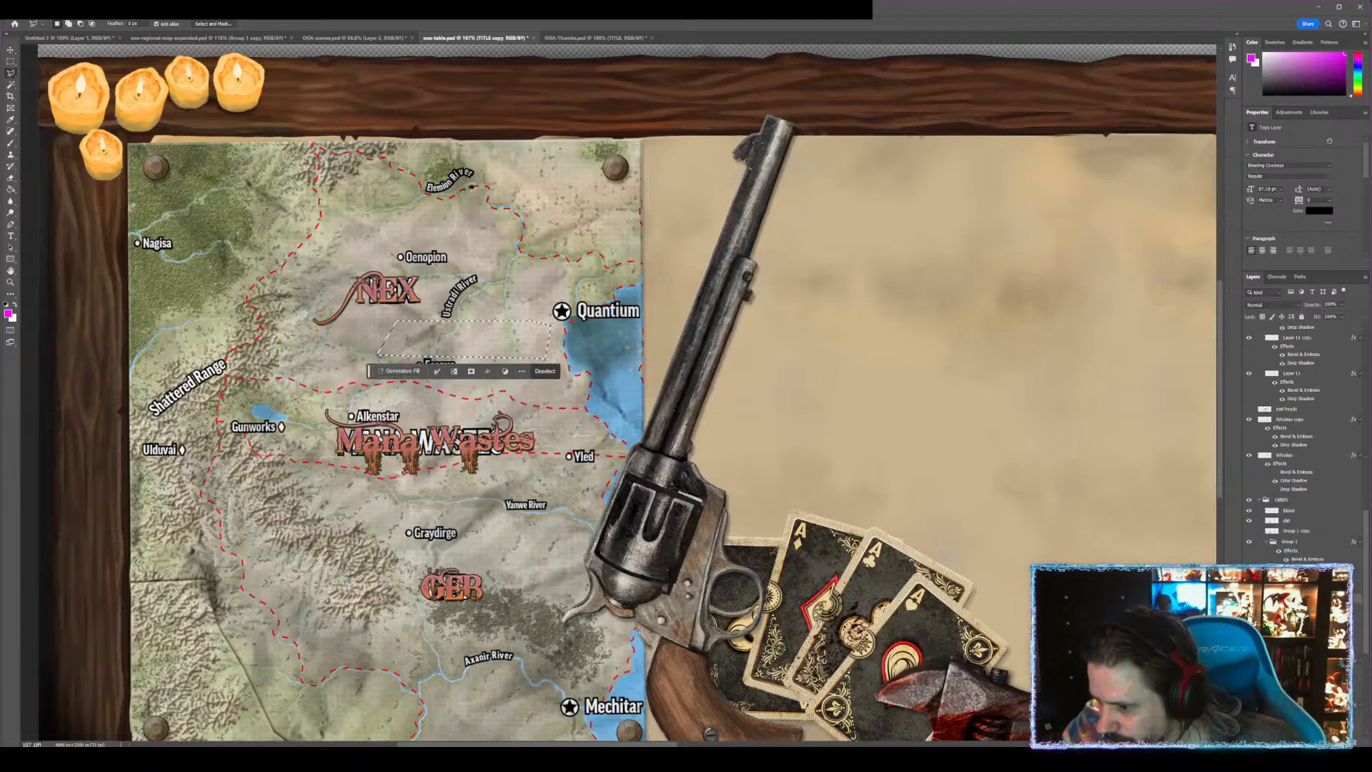
key(ctrl+j)
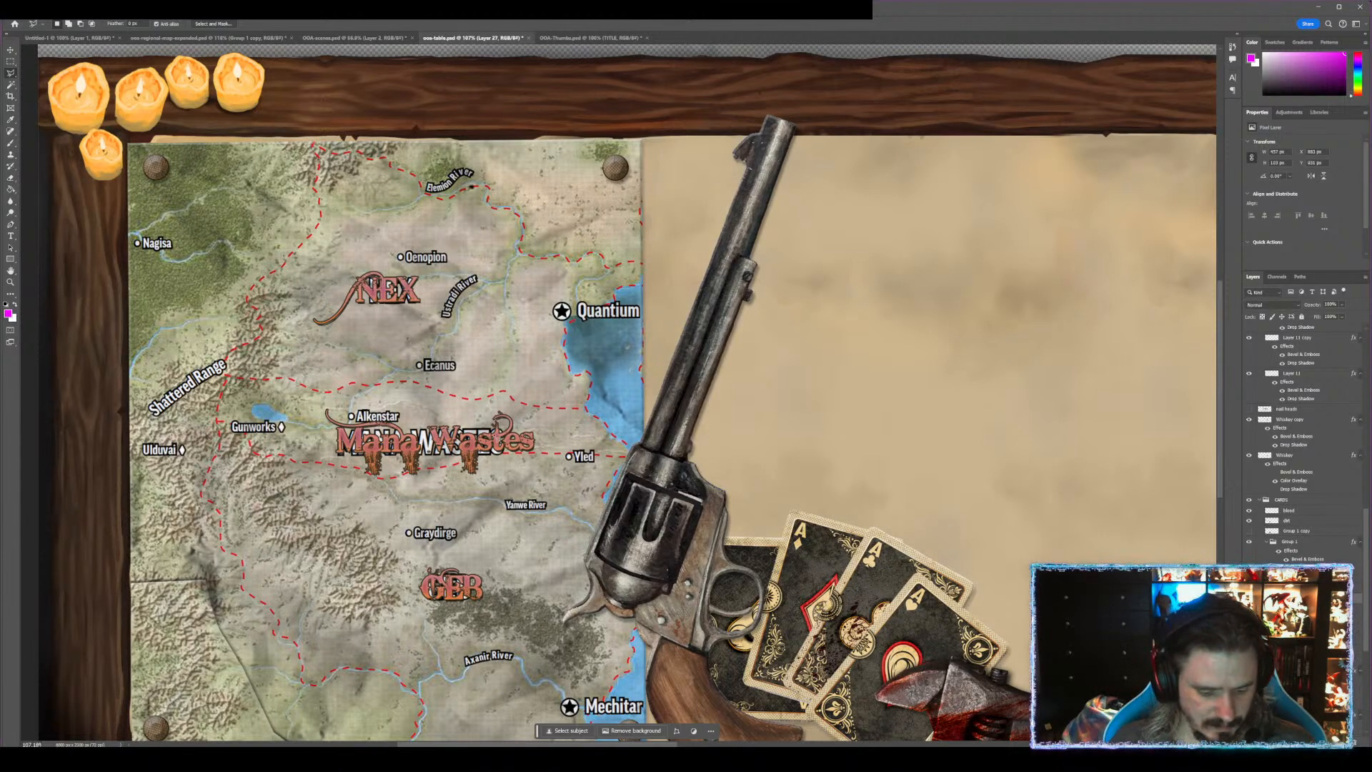
key(v)
drag(495, 336, 415, 275)
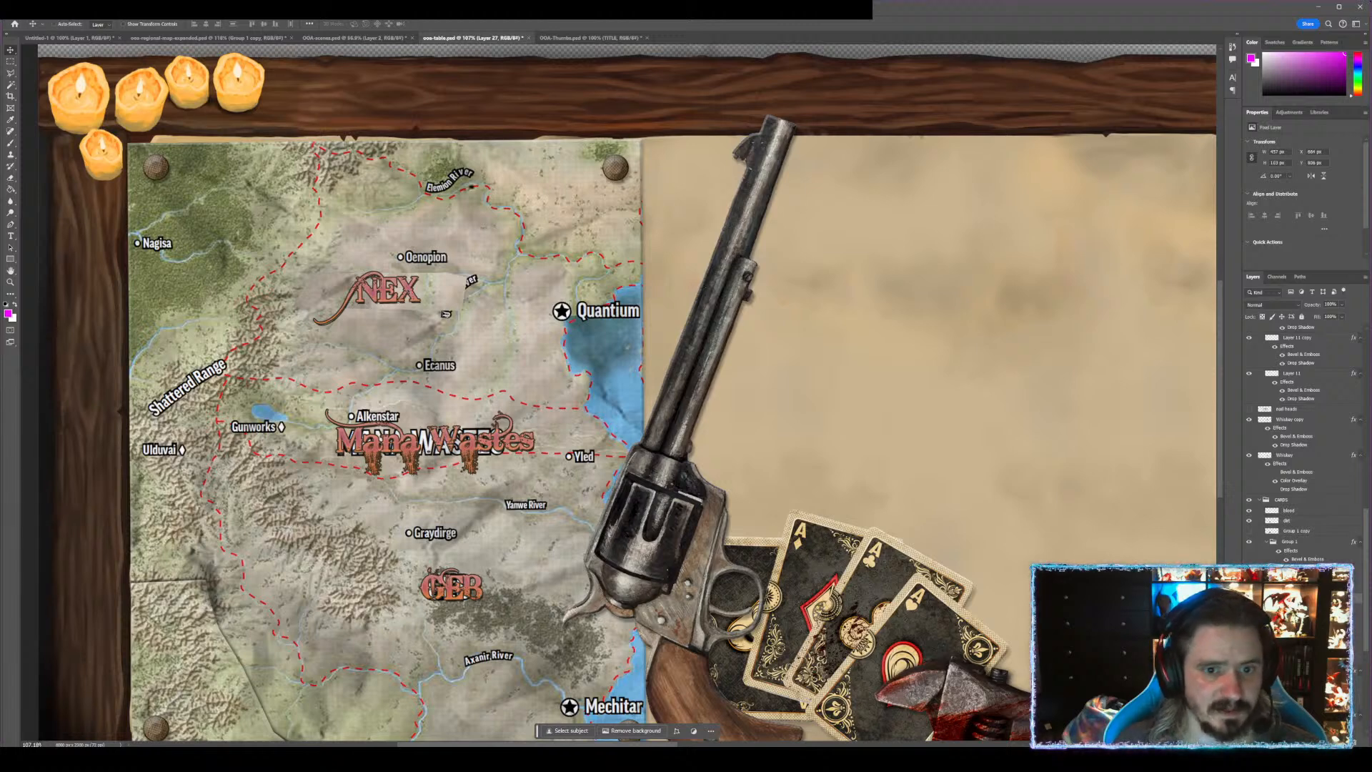
- Duplicate the terrain patch over the printed MANA WASTES label and stretch the copy sideways to cover the lettering
drag(434, 299, 520, 440)
key(ctrl+t)
drag(333, 440, 328, 440)
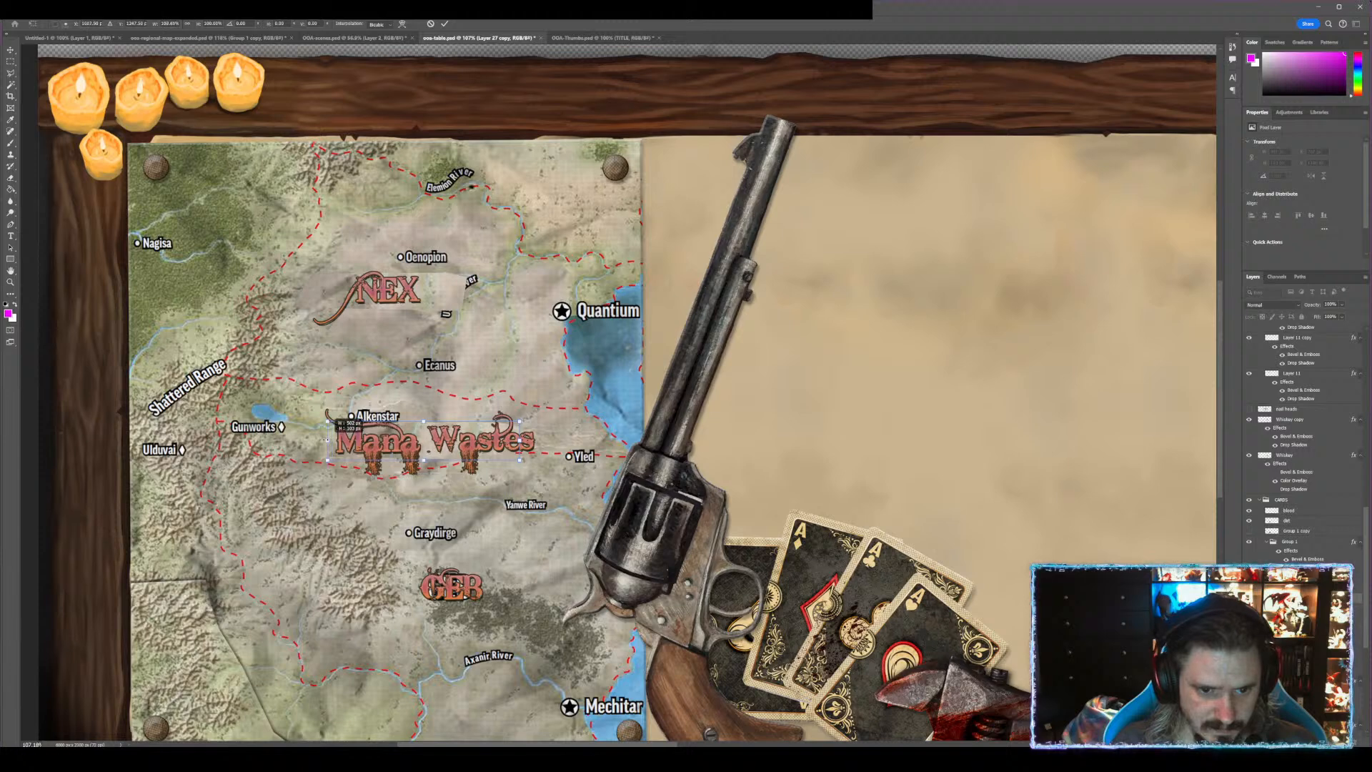
key(Return)
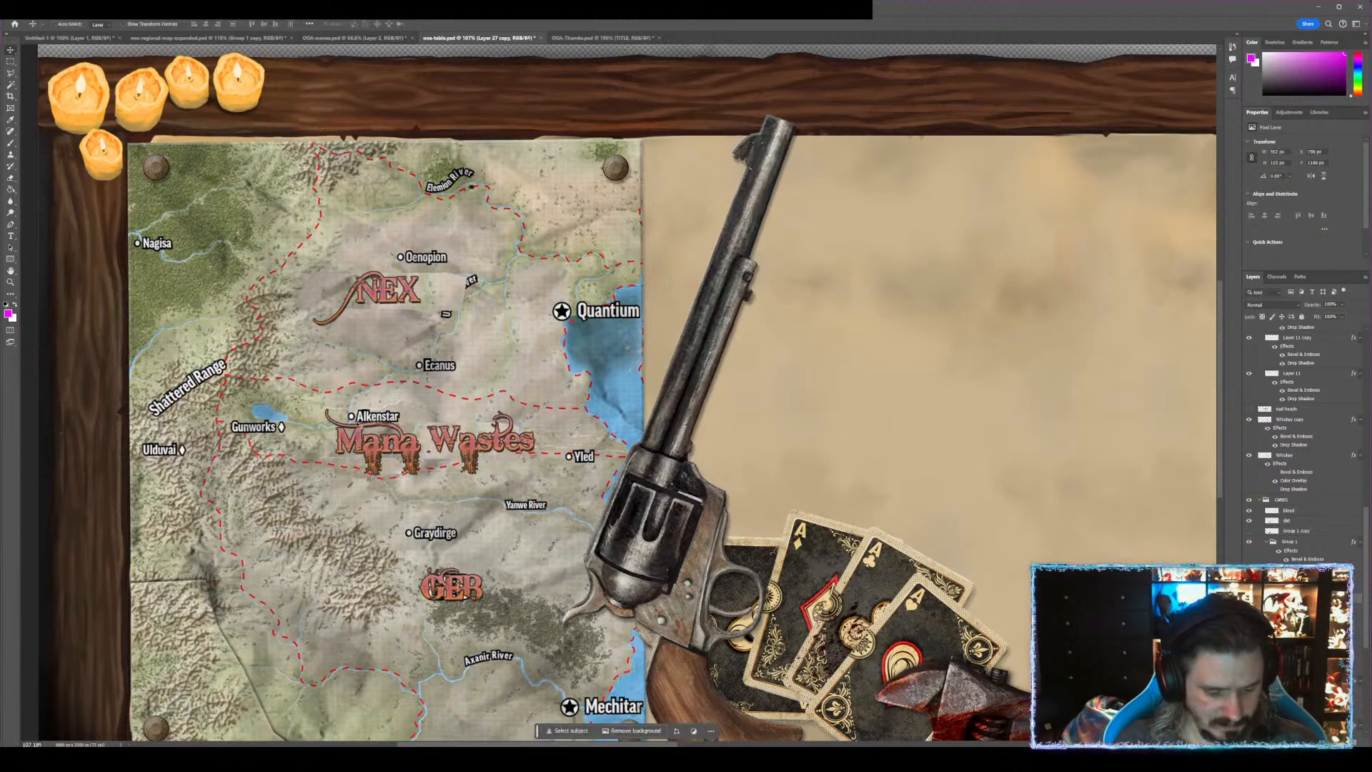
- Duplicate the terrain patch over the printed GEB label and narrow the copy to fit around the decorative title
drag(422, 445, 445, 590)
key(ctrl+t)
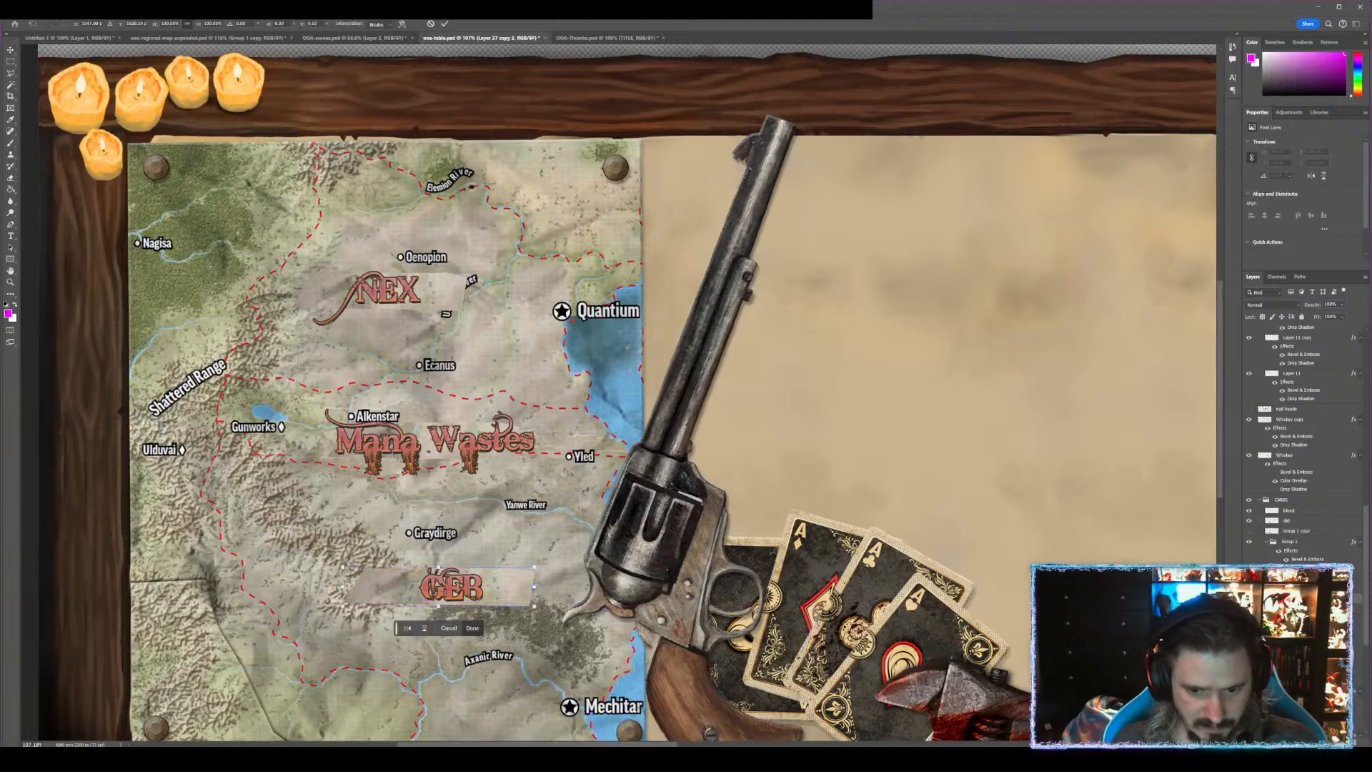
drag(535, 585, 470, 588)
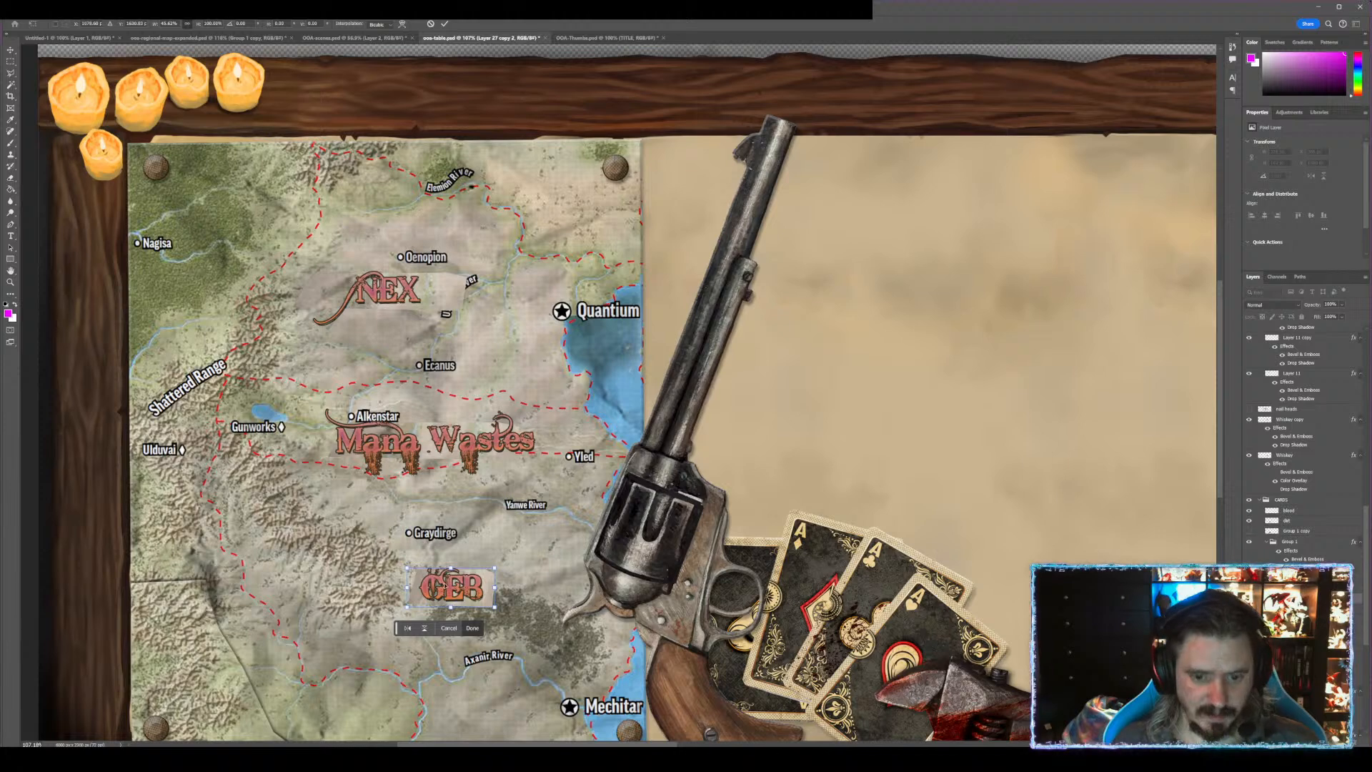
key(Return)
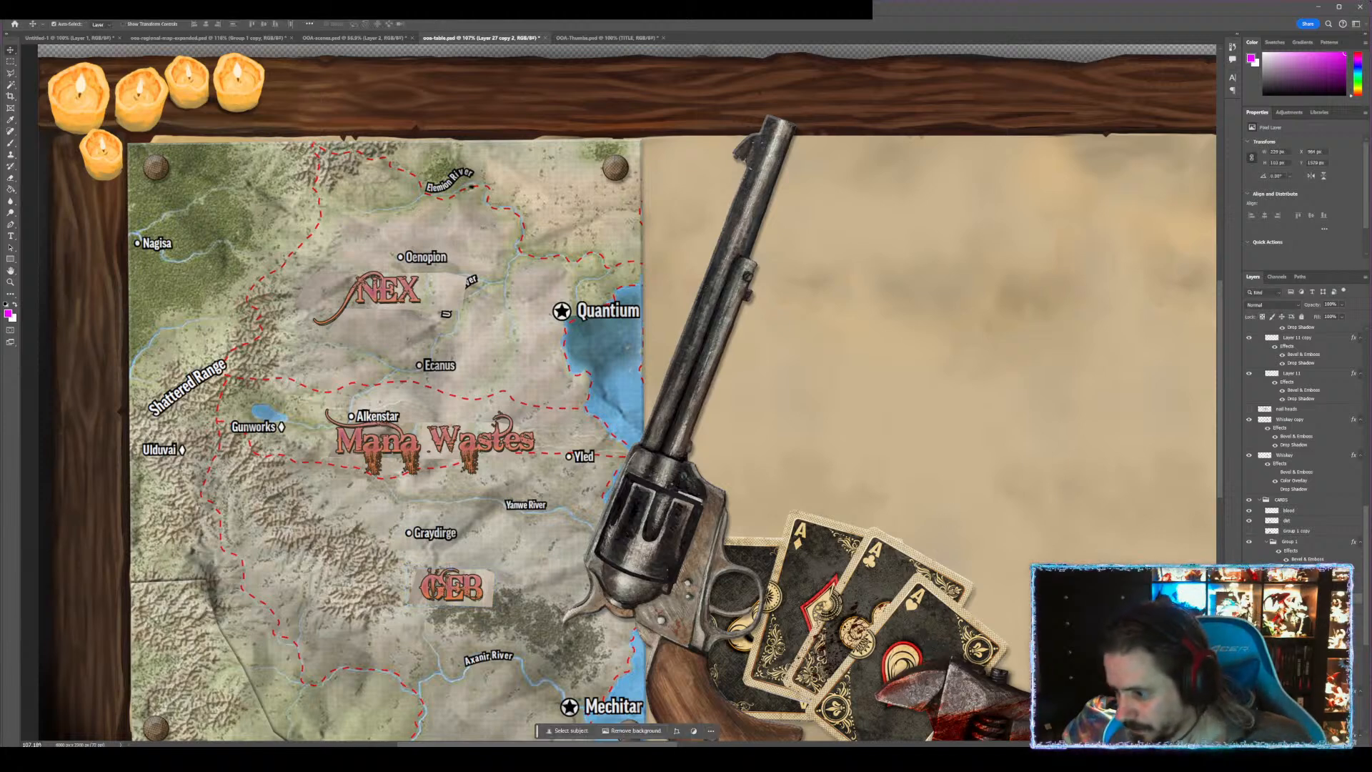
- Merge the three terrain patches behind the NEX, Mana Wastes and GEB titles into one layer
shift+click(436, 440)
shift+click(388, 290)
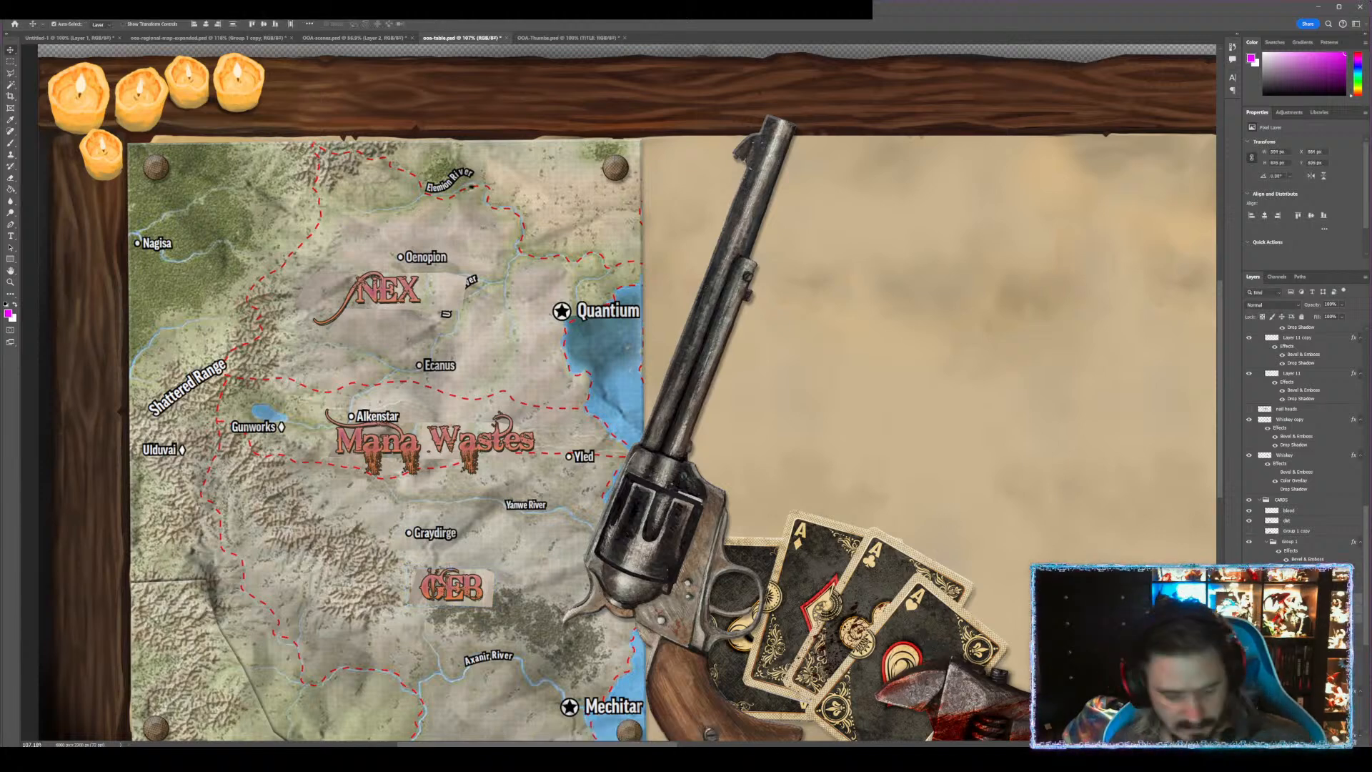
key(ctrl+e)
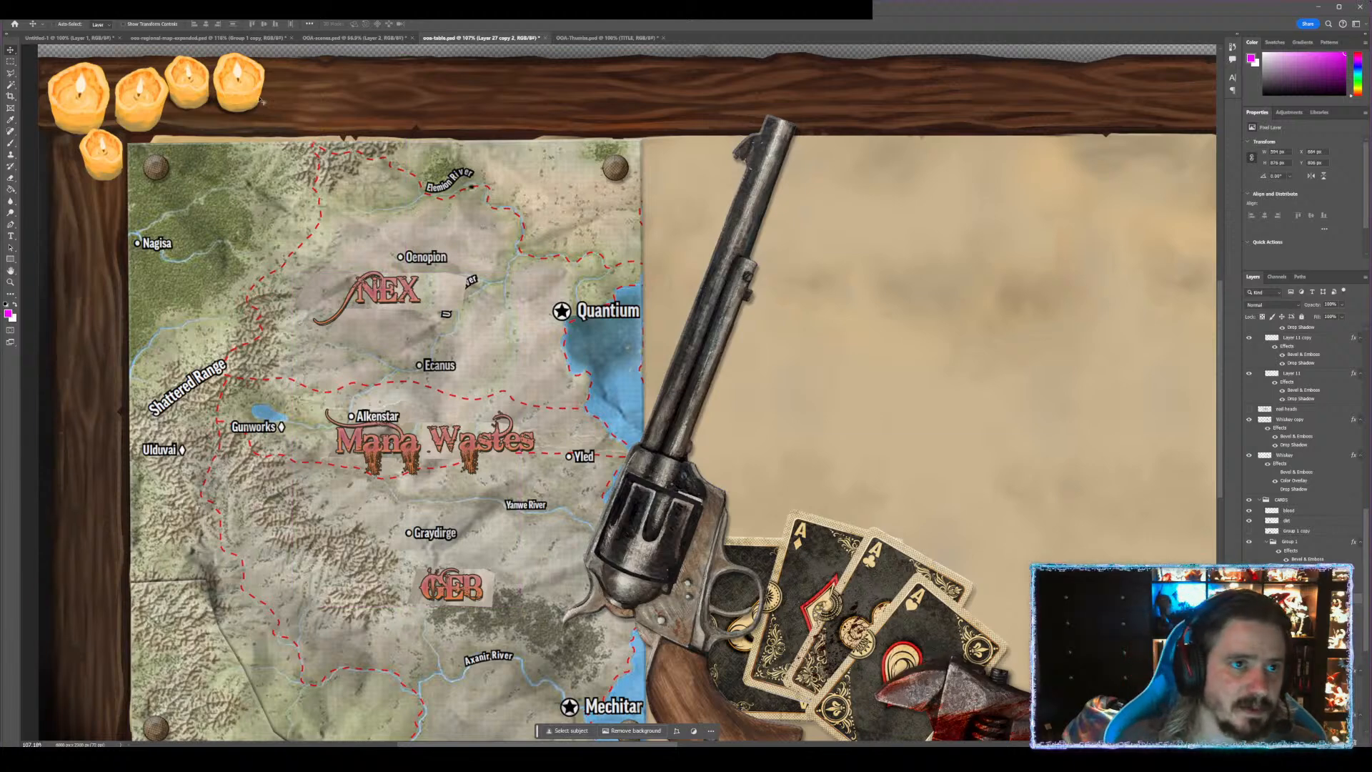
- Apply a Gaussian Blur with a small radius to the merged patch layer to soften its edges
click(124, 7)
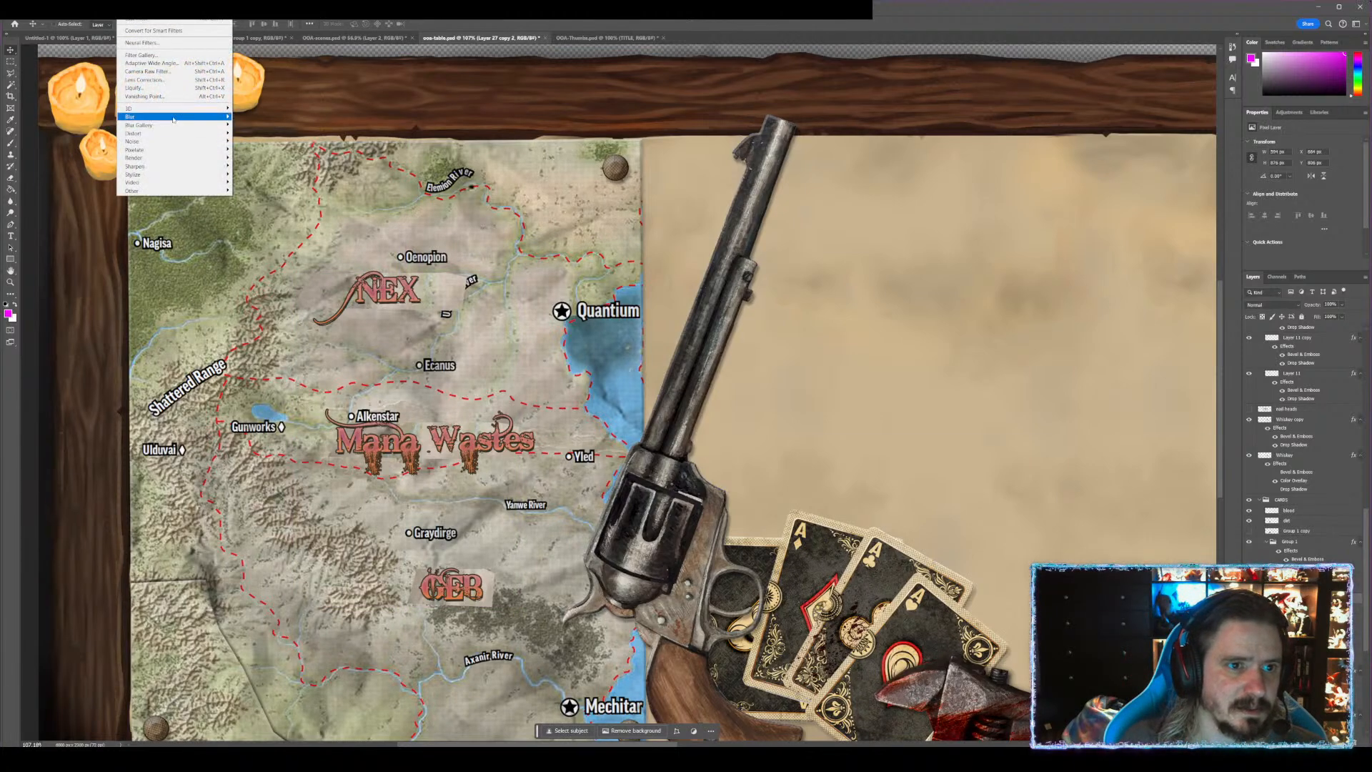
mouse_move(174, 117)
click(257, 150)
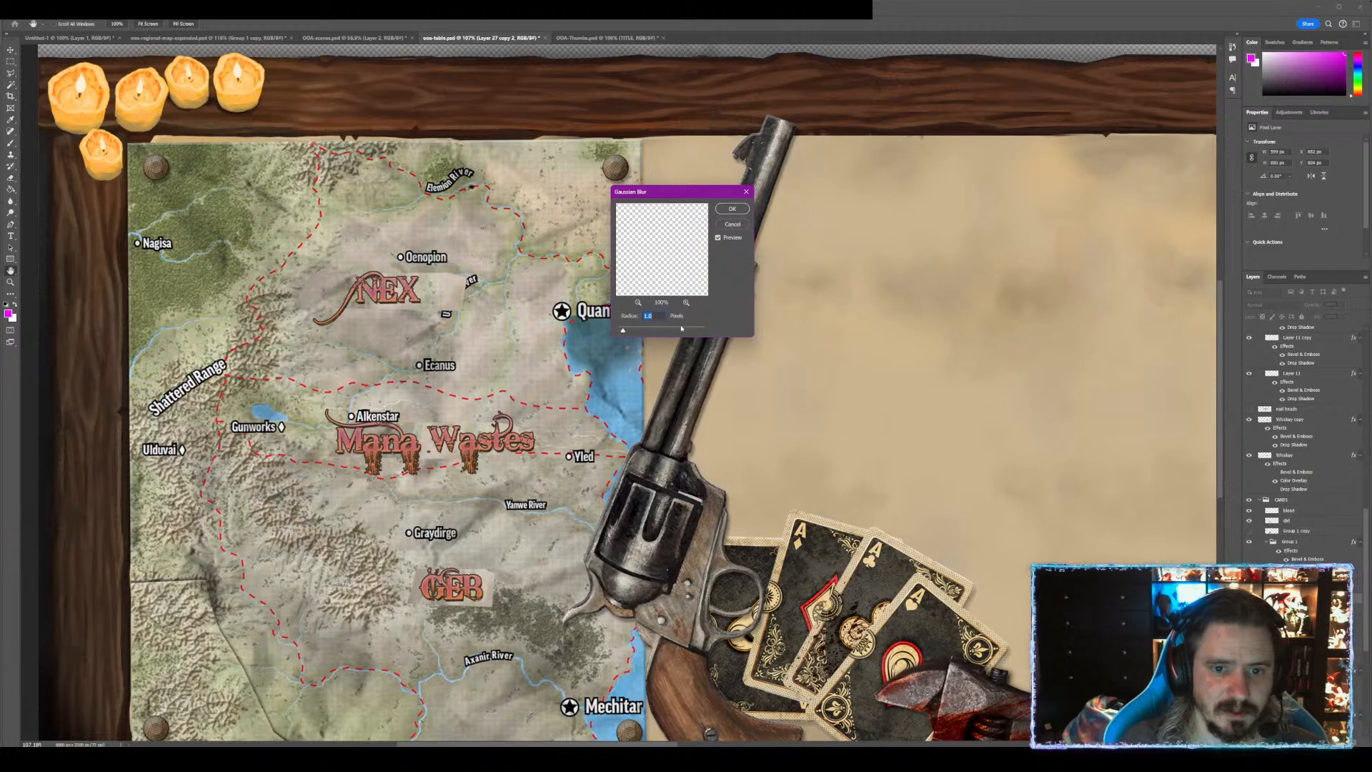
click(648, 330)
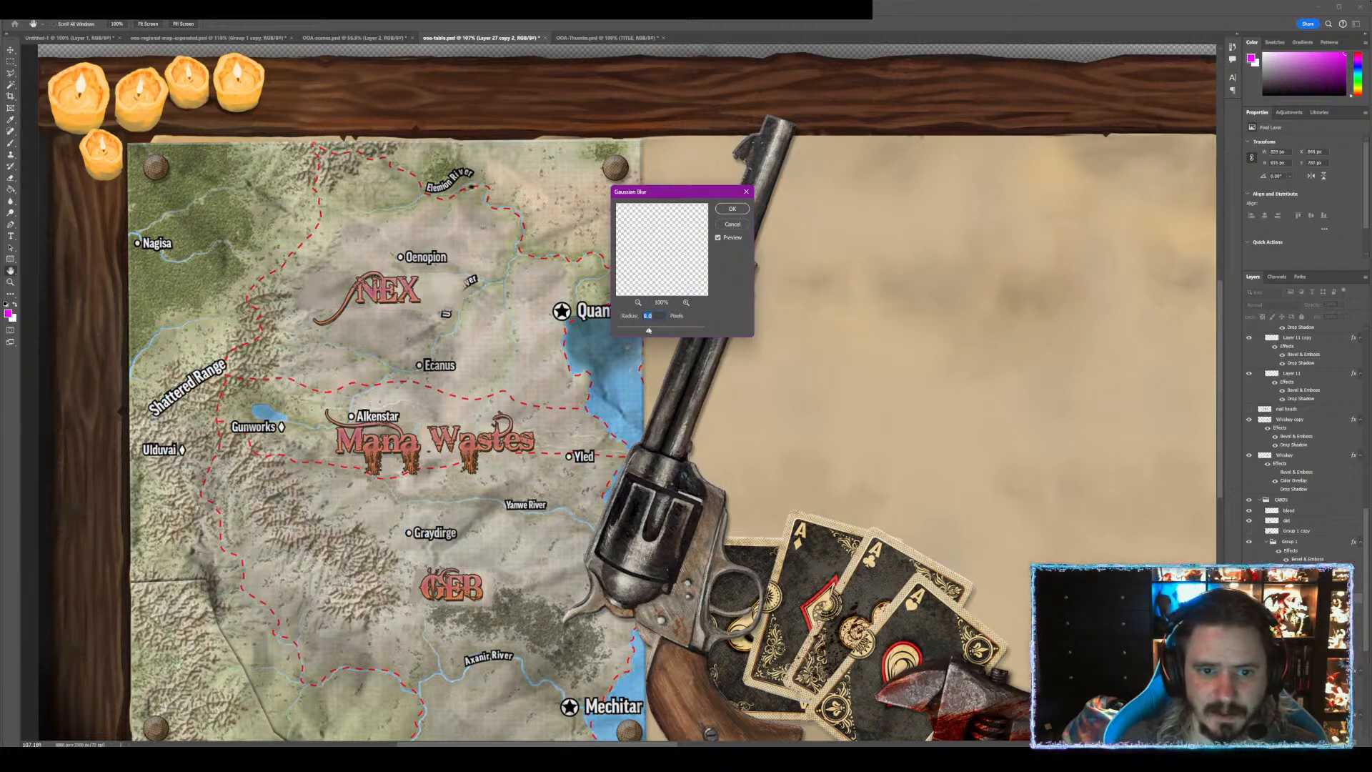
drag(647, 331, 641, 330)
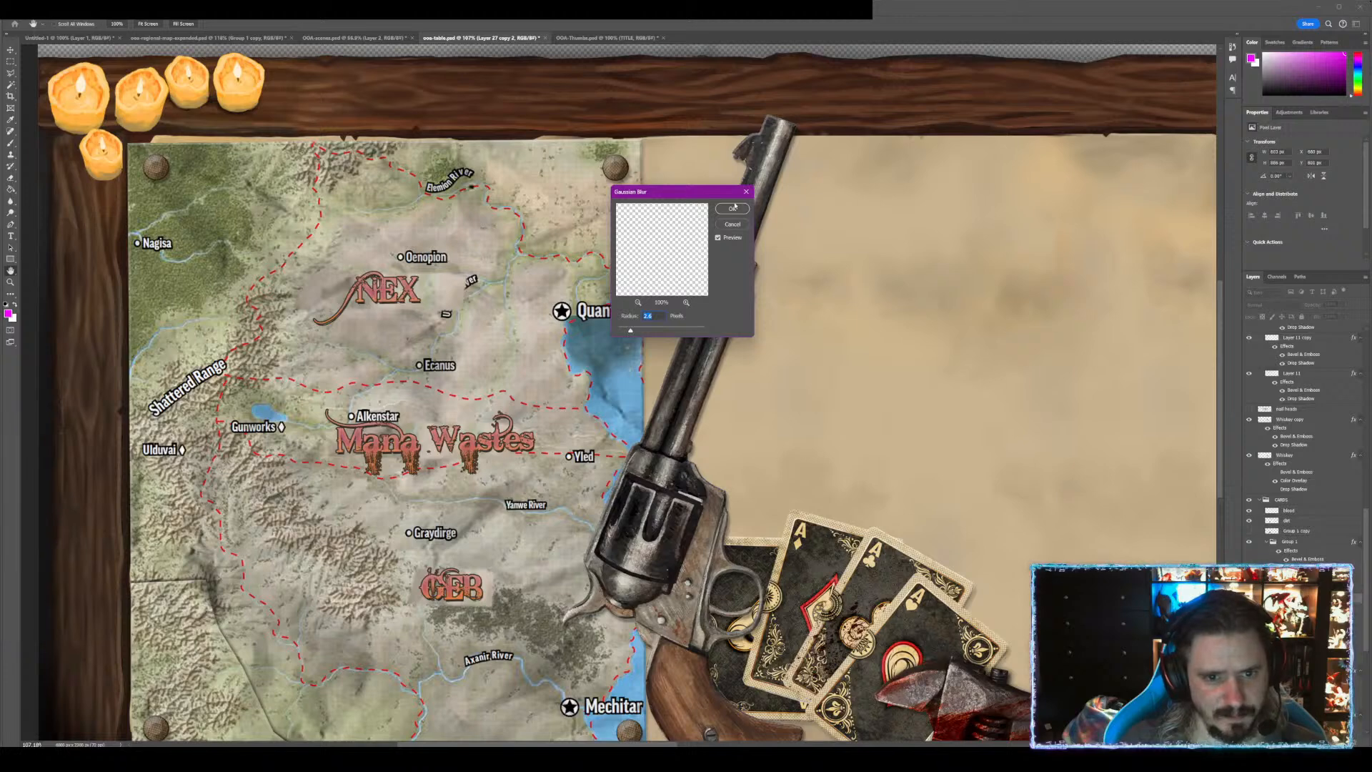
drag(629, 332, 627, 331)
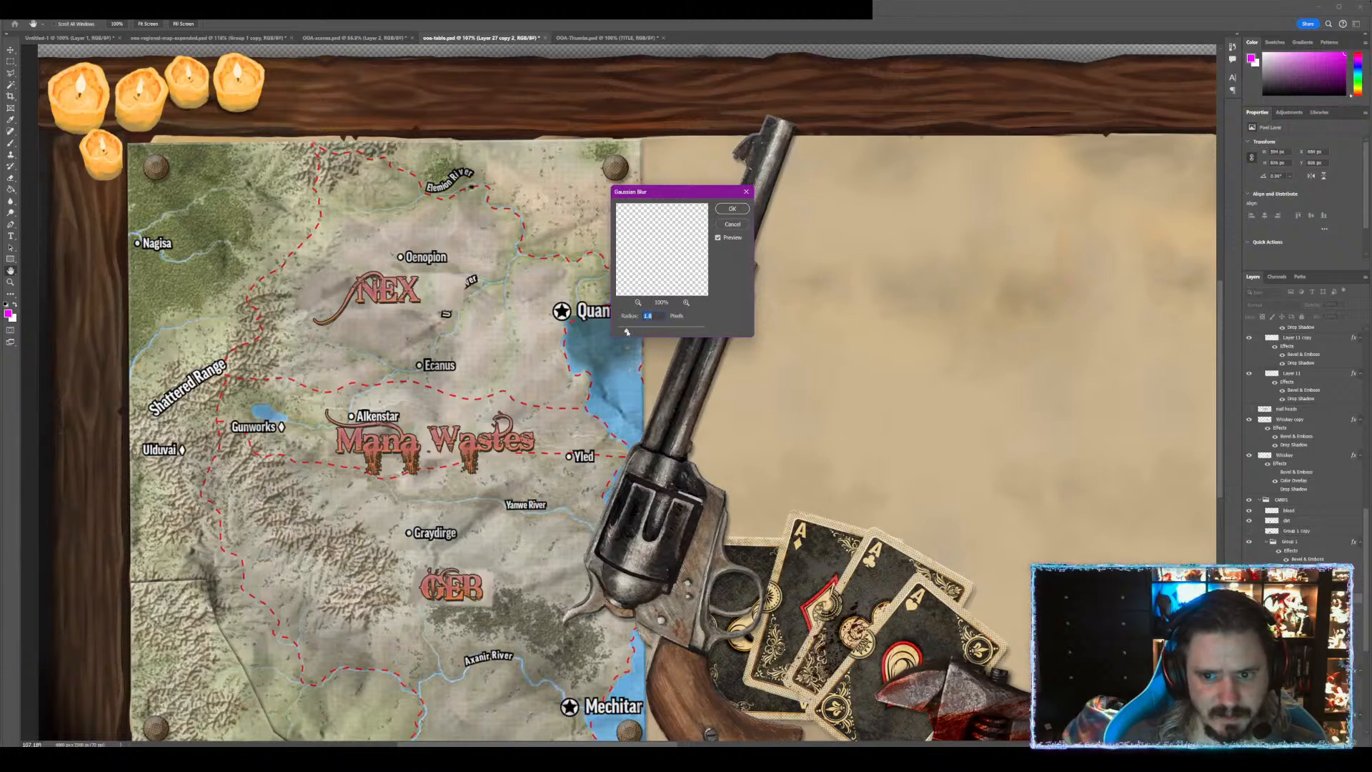
click(732, 208)
- Erase the part of the terrain patch beside the NEX title that covers the Ustradi River label
key(e)
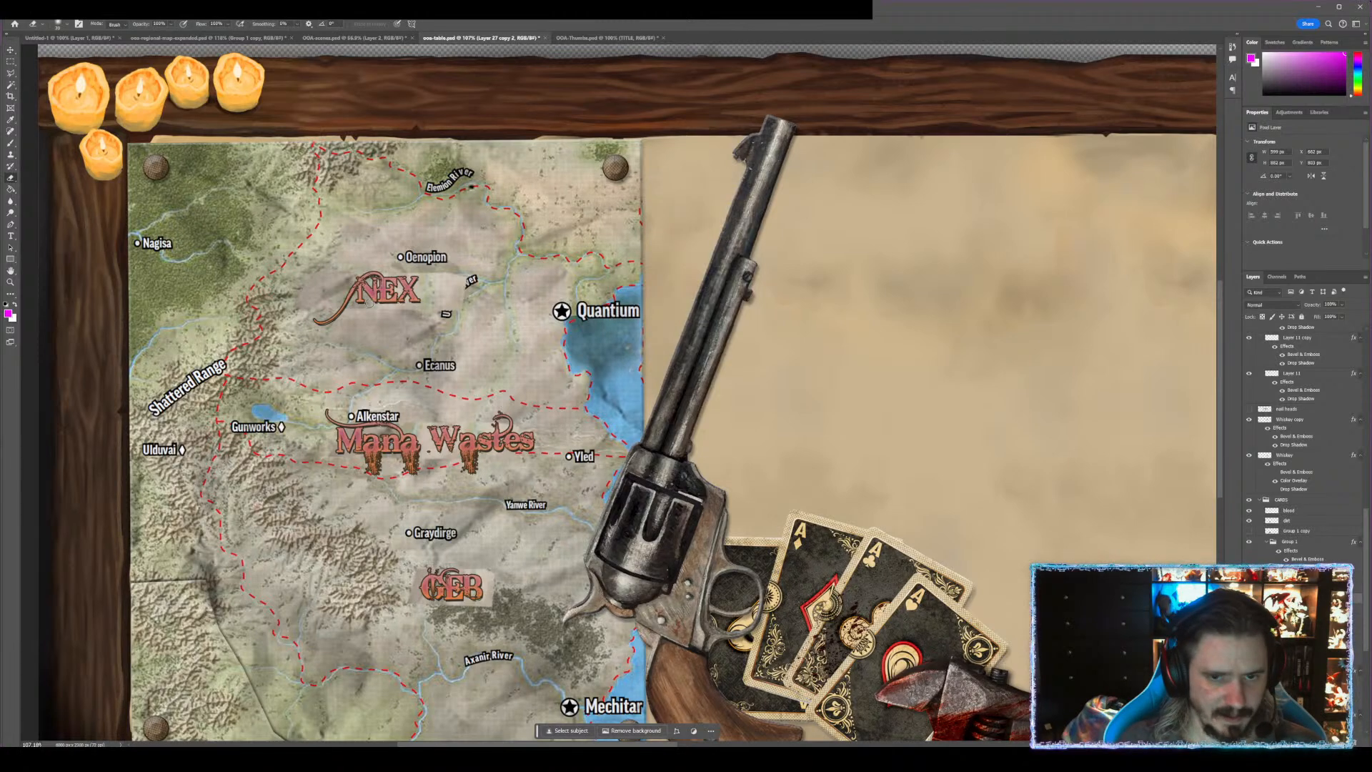
right_click(473, 281)
click(483, 261)
drag(463, 276, 444, 318)
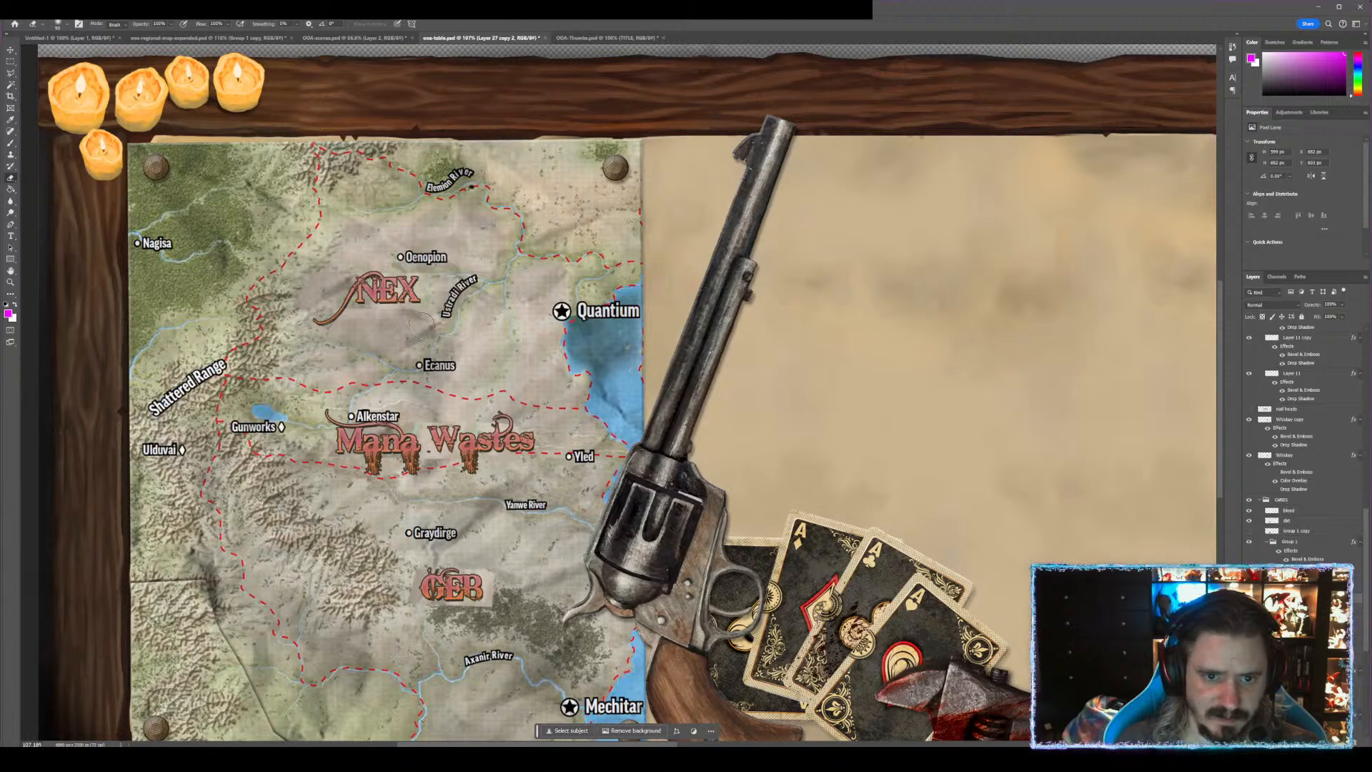
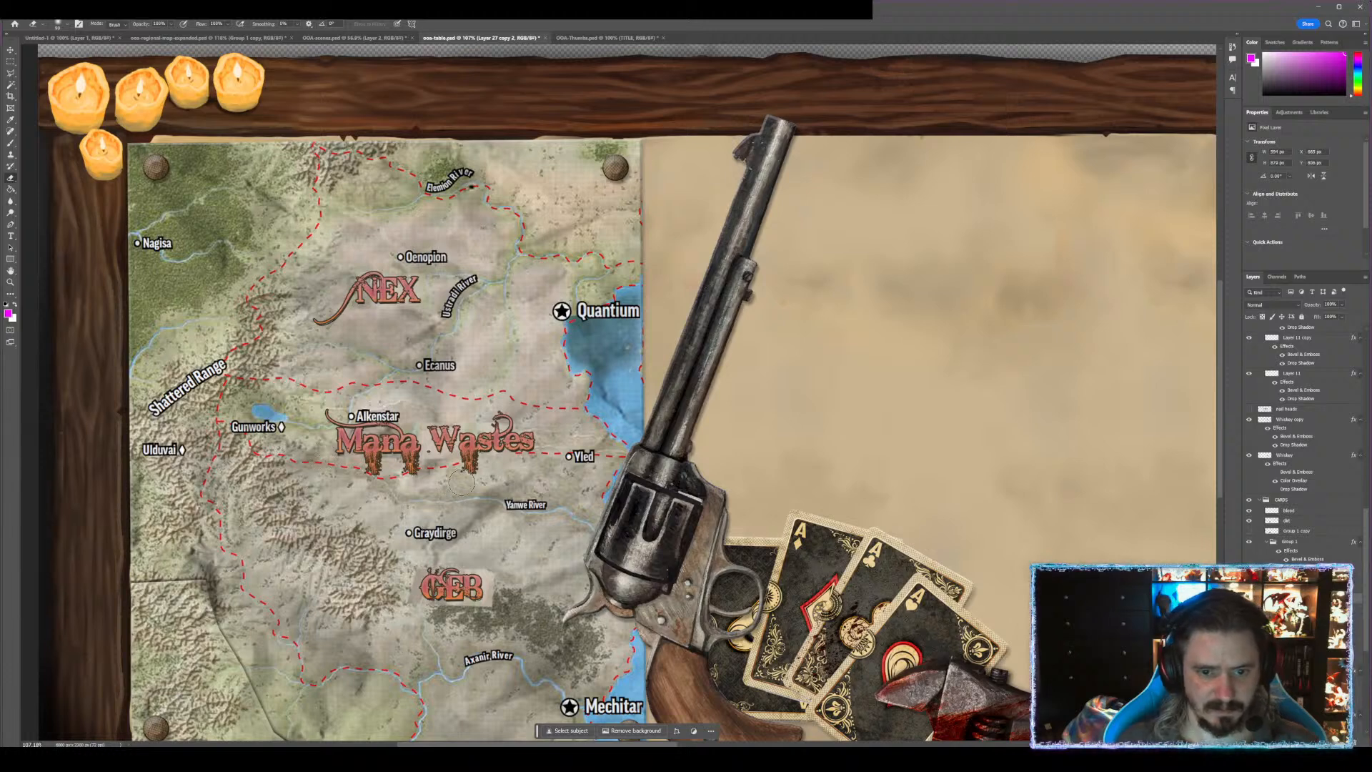
- Erase the excess patch edges around the GEB title so they blend into the terrain, and check the whole table
scroll(470, 525, down, 2)
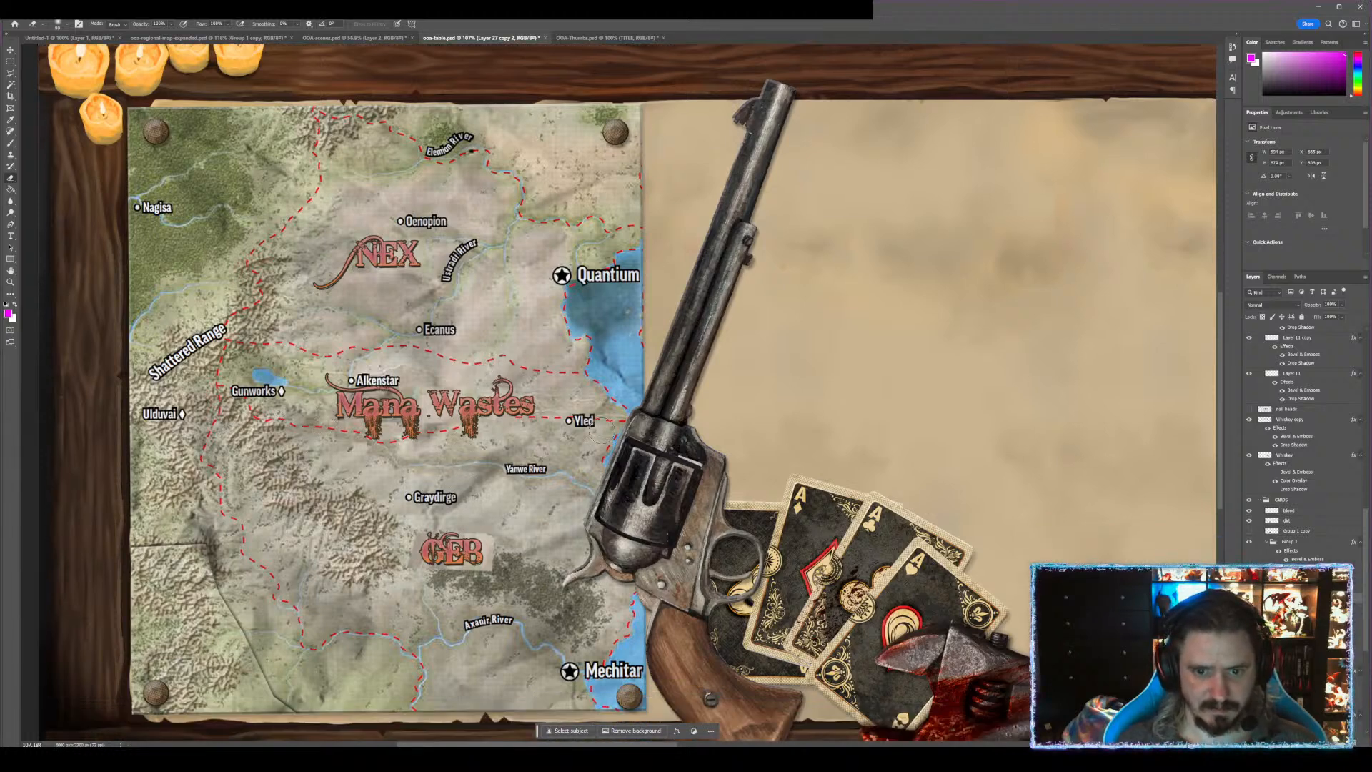
mouse_move(502, 529)
mouse_down()
mouse_move(482, 539)
mouse_move(502, 575)
mouse_move(501, 556)
mouse_move(468, 579)
mouse_move(423, 582)
mouse_move(407, 525)
mouse_up()
scroll(471, 421, down, 1)
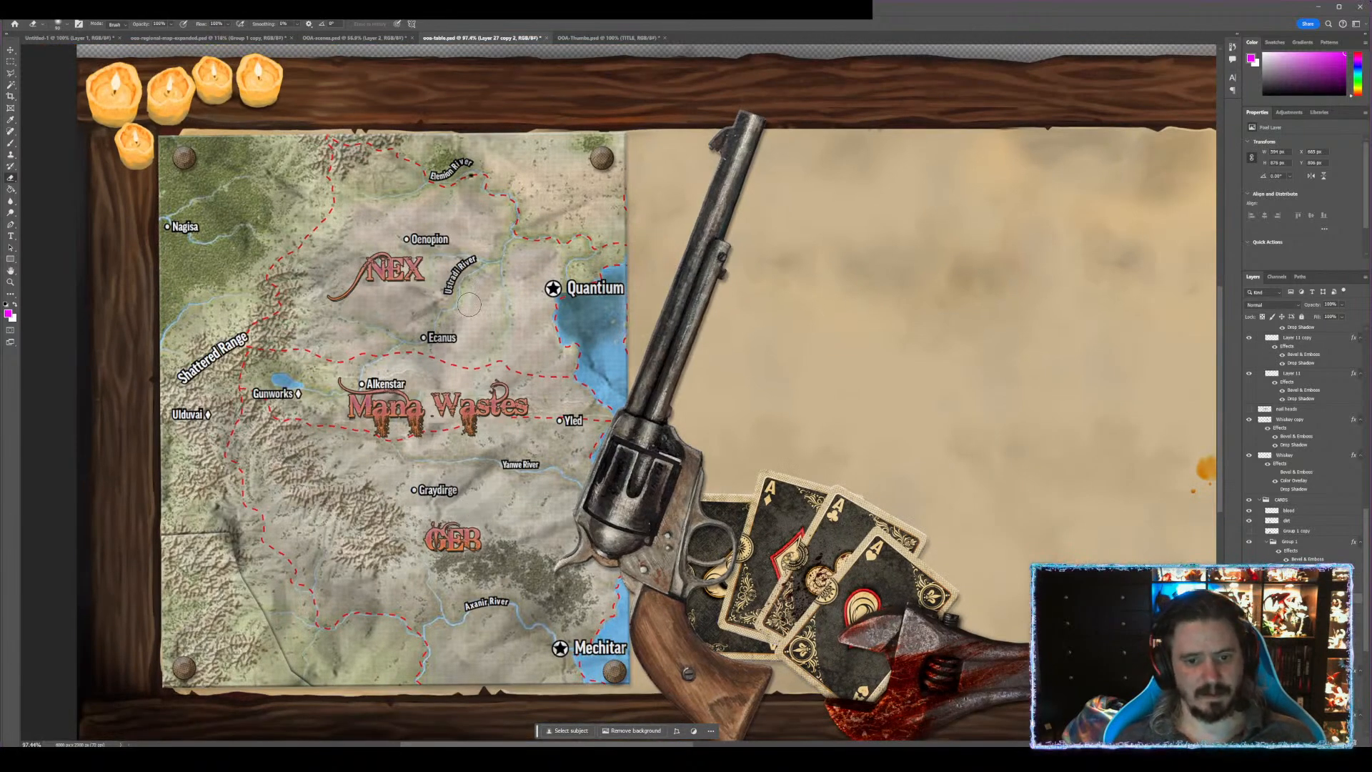
scroll(472, 306, down, 4)
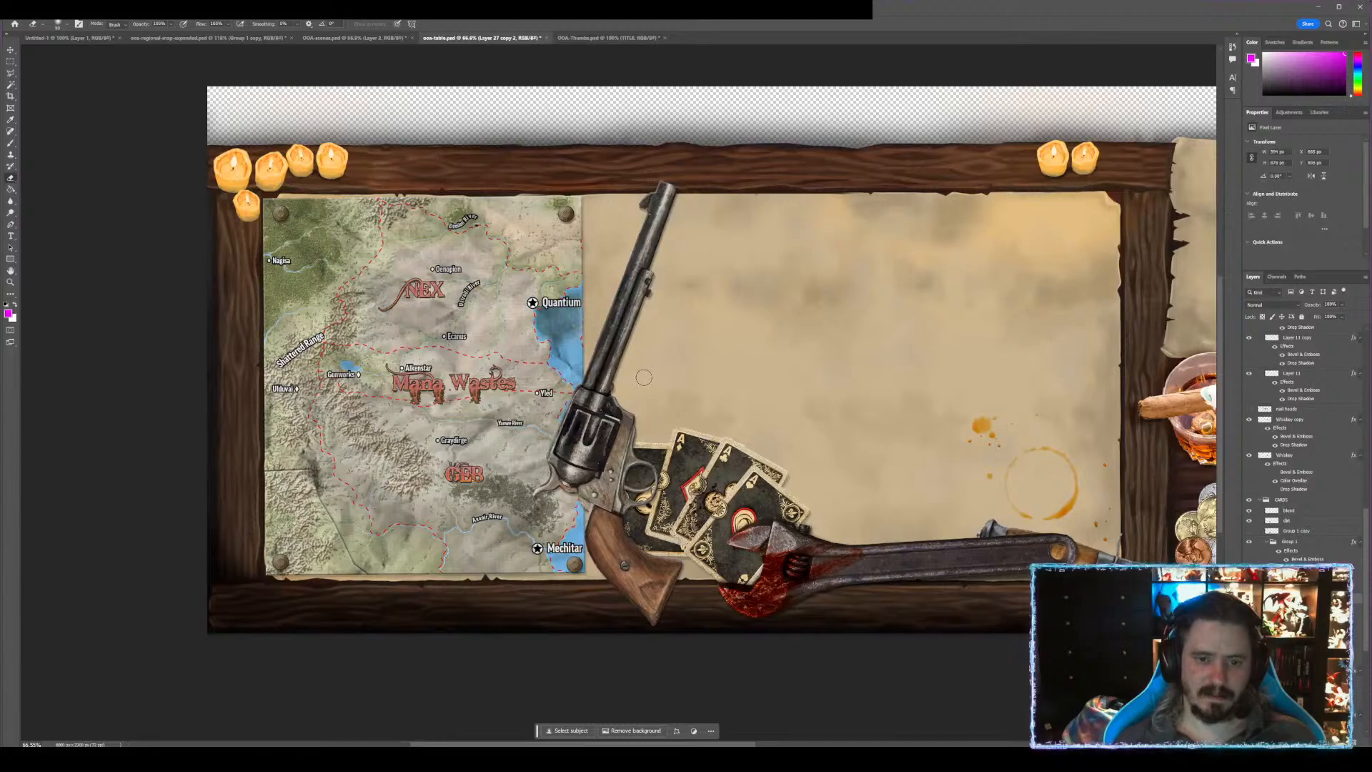
scroll(500, 372, up, 5)
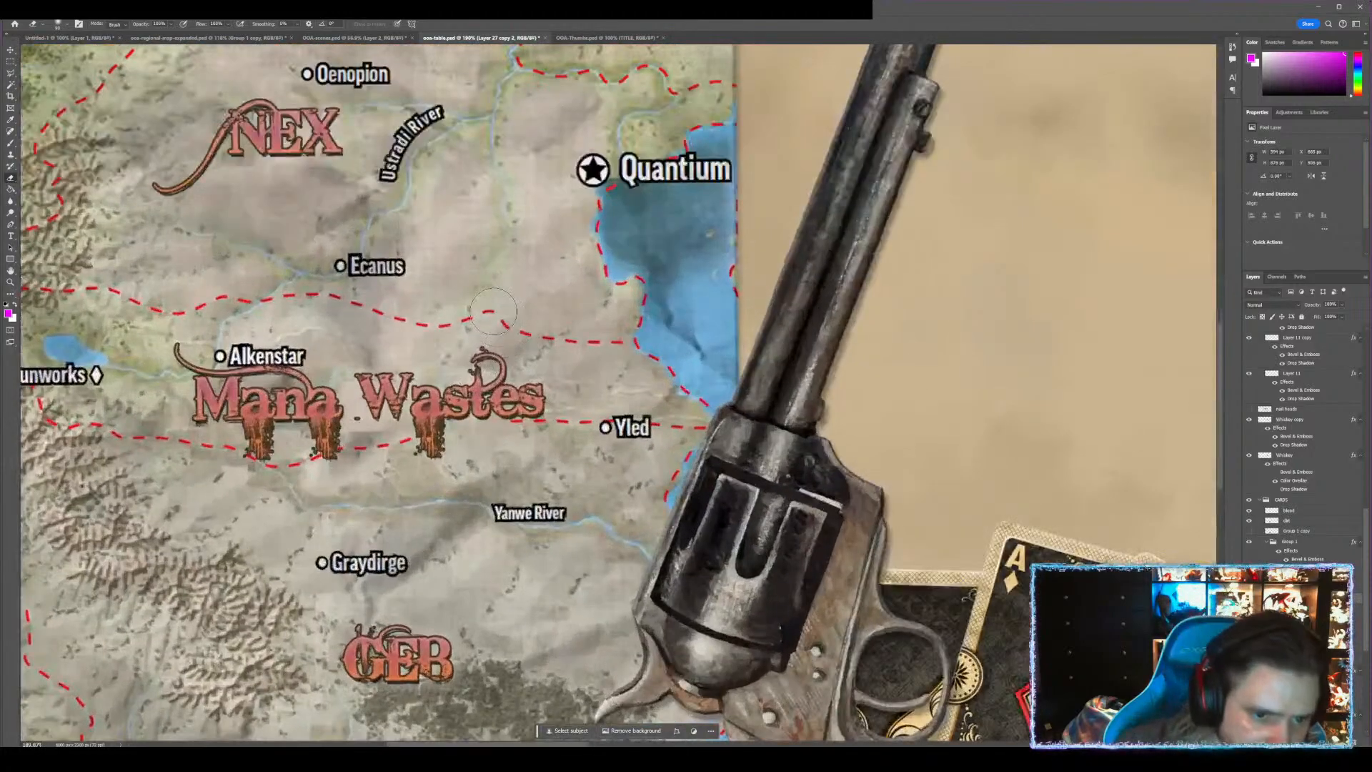
scroll(518, 329, down, 5)
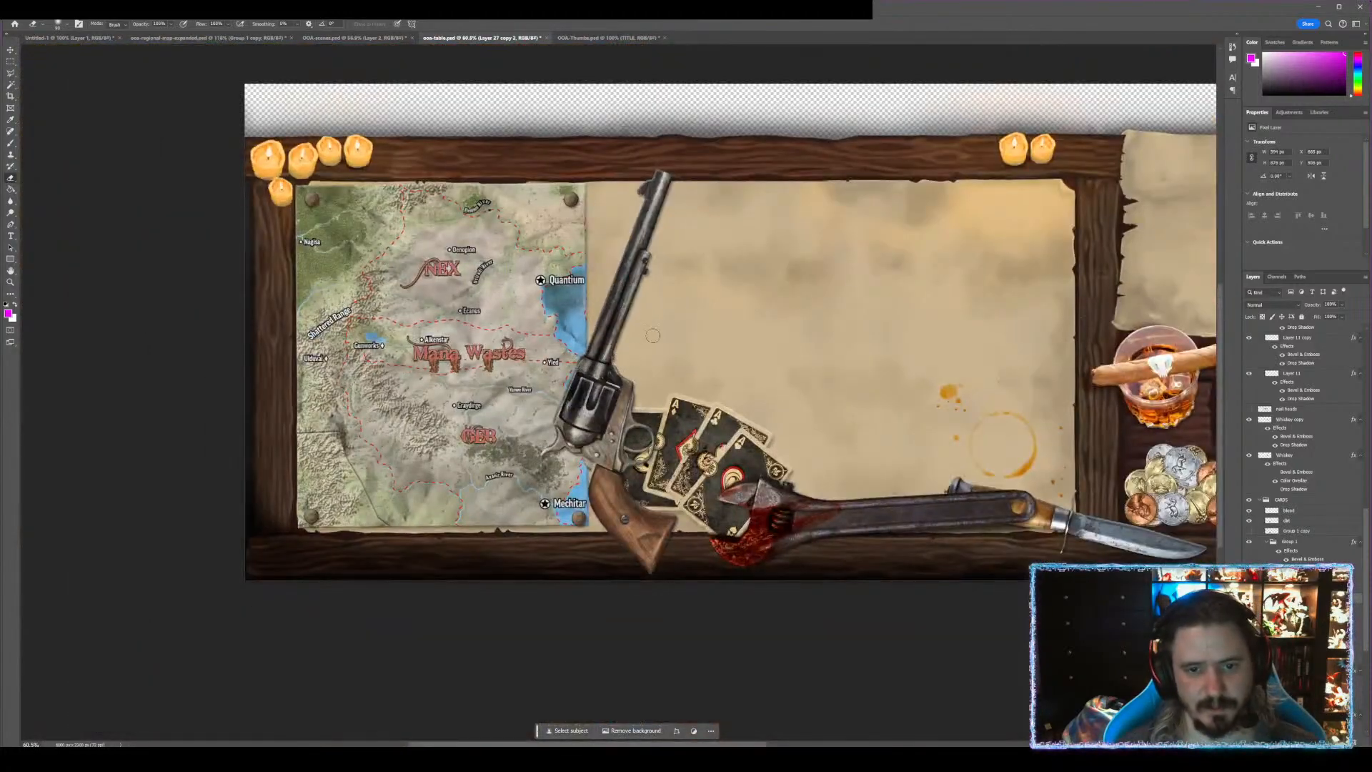
scroll(740, 326, down, 2)
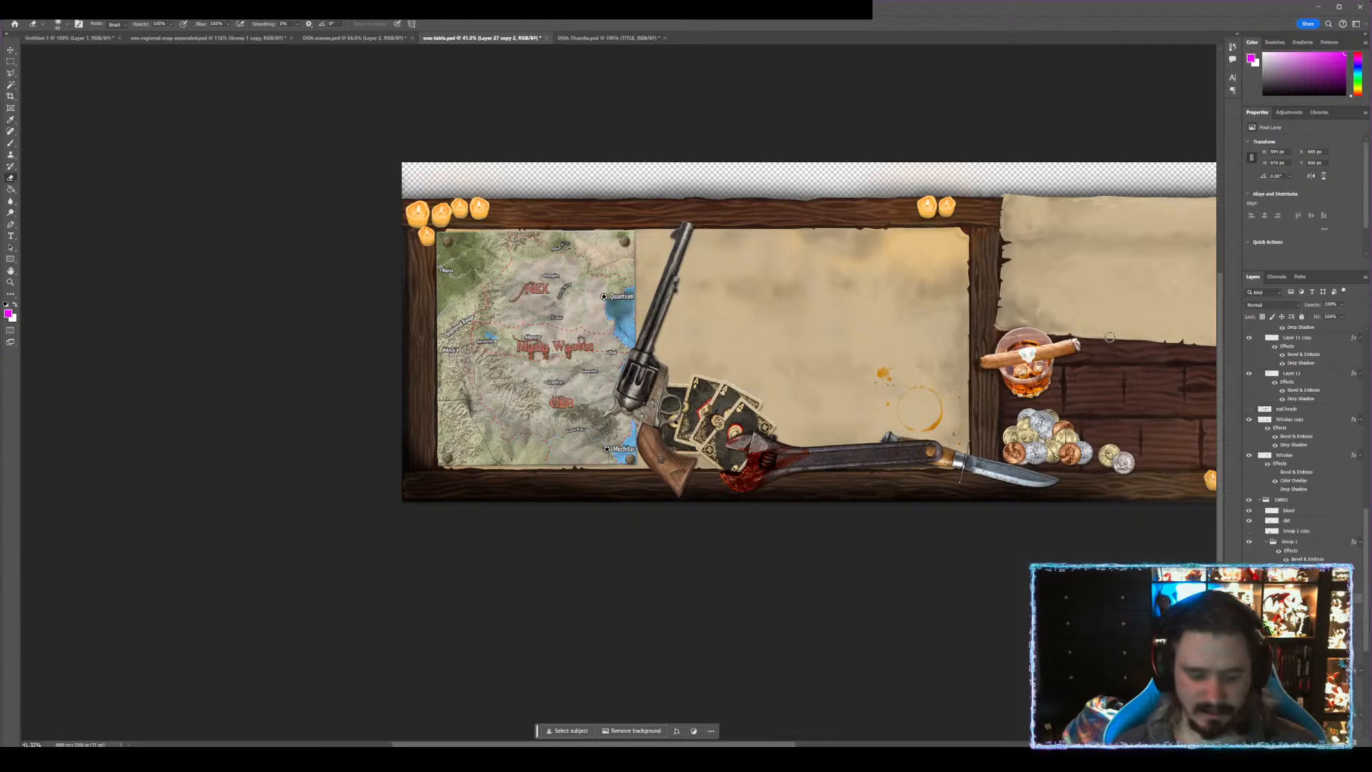
- Save the table document and export it for web as a transparent PNG-24 named ooa-table-travel-v2.png in Documents
key(ctrl+s)
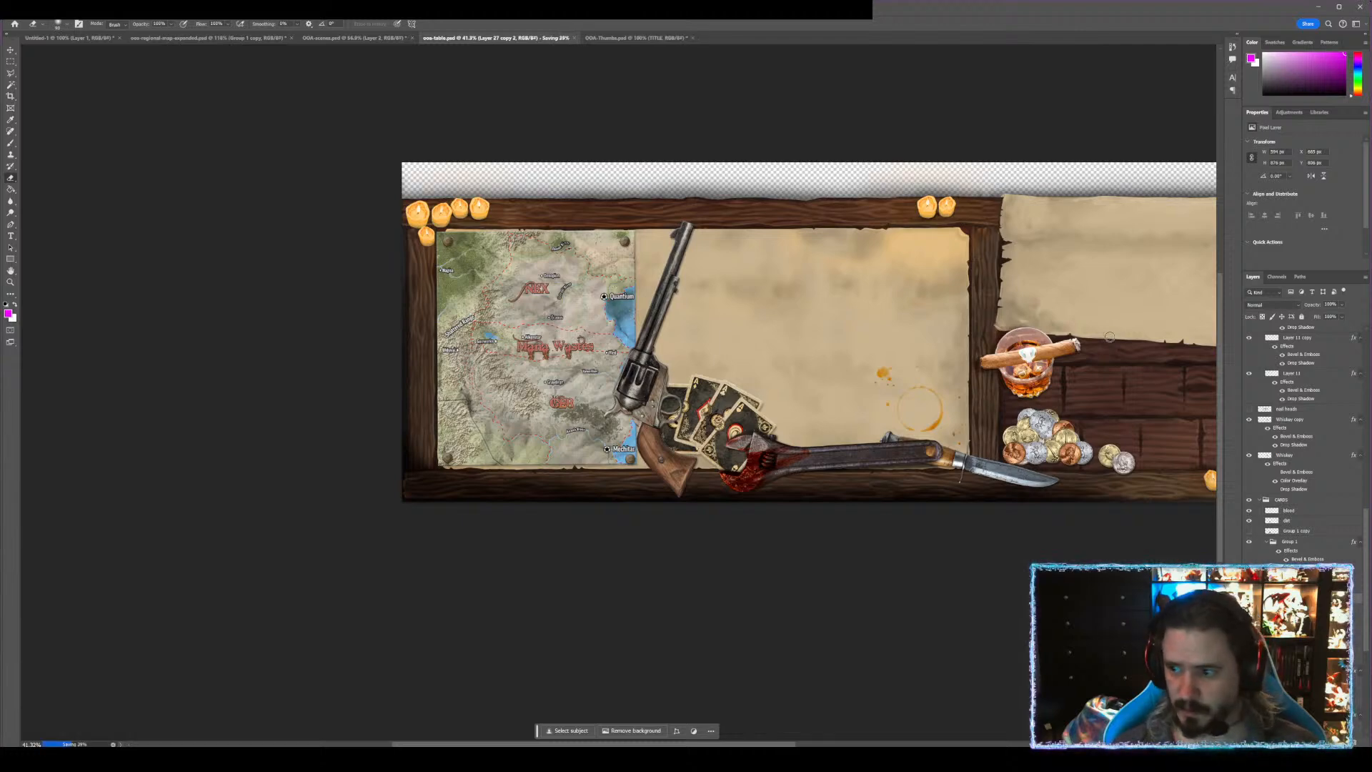
key(ctrl+alt+shift+s)
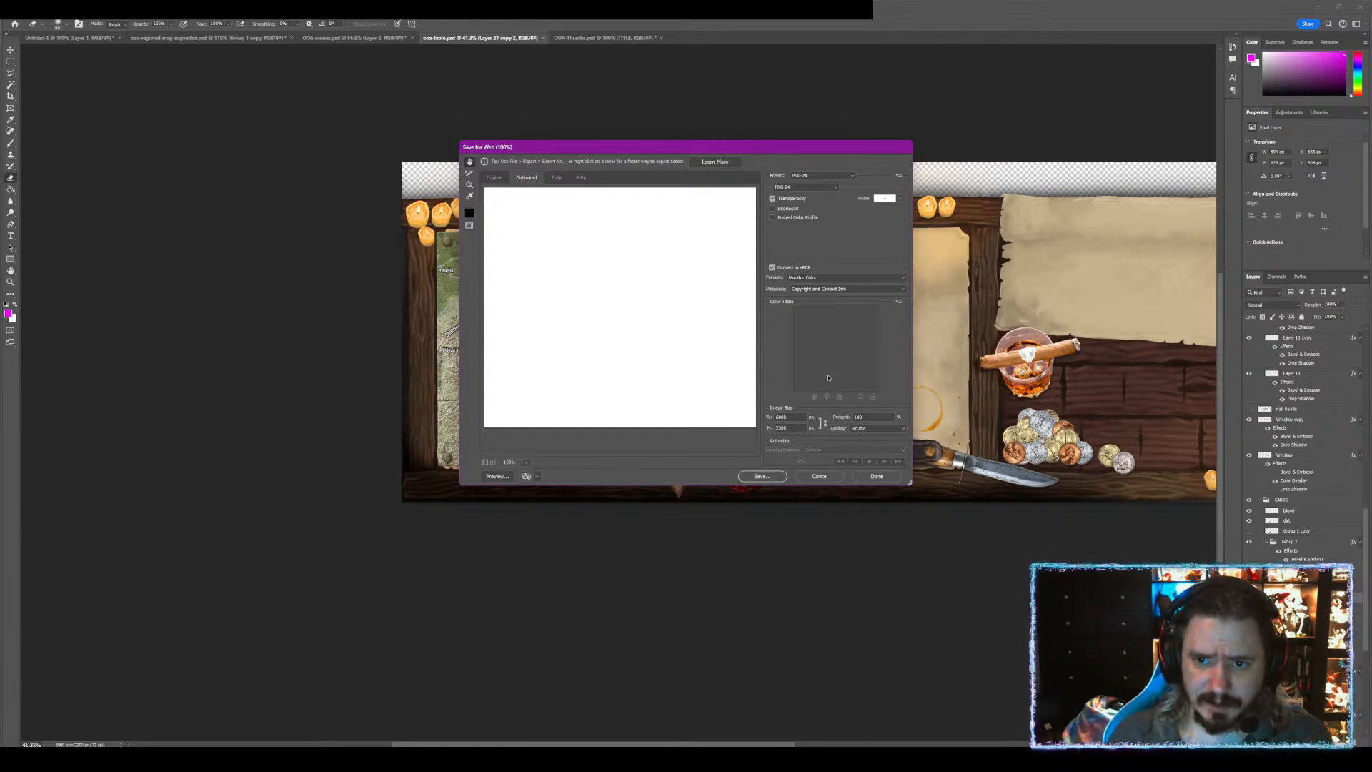
key(Return)
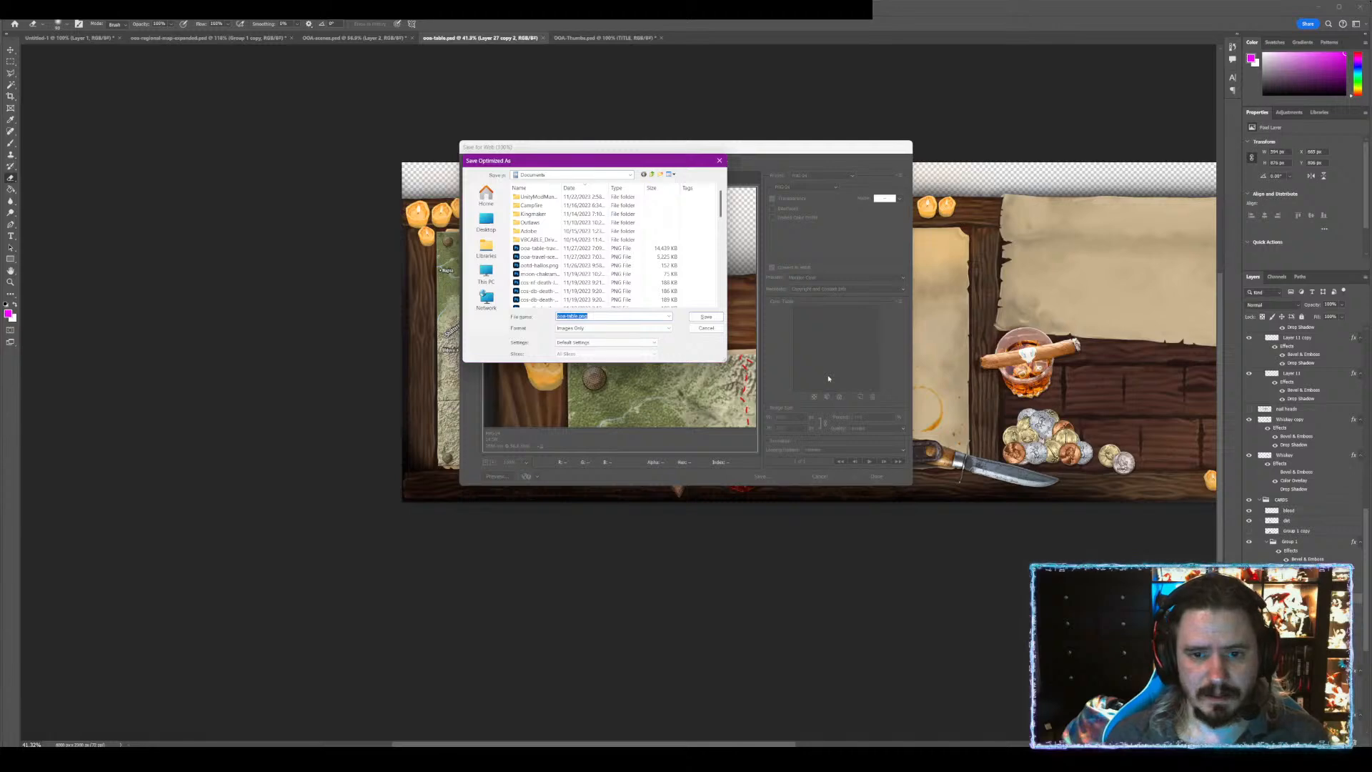
key(Right)
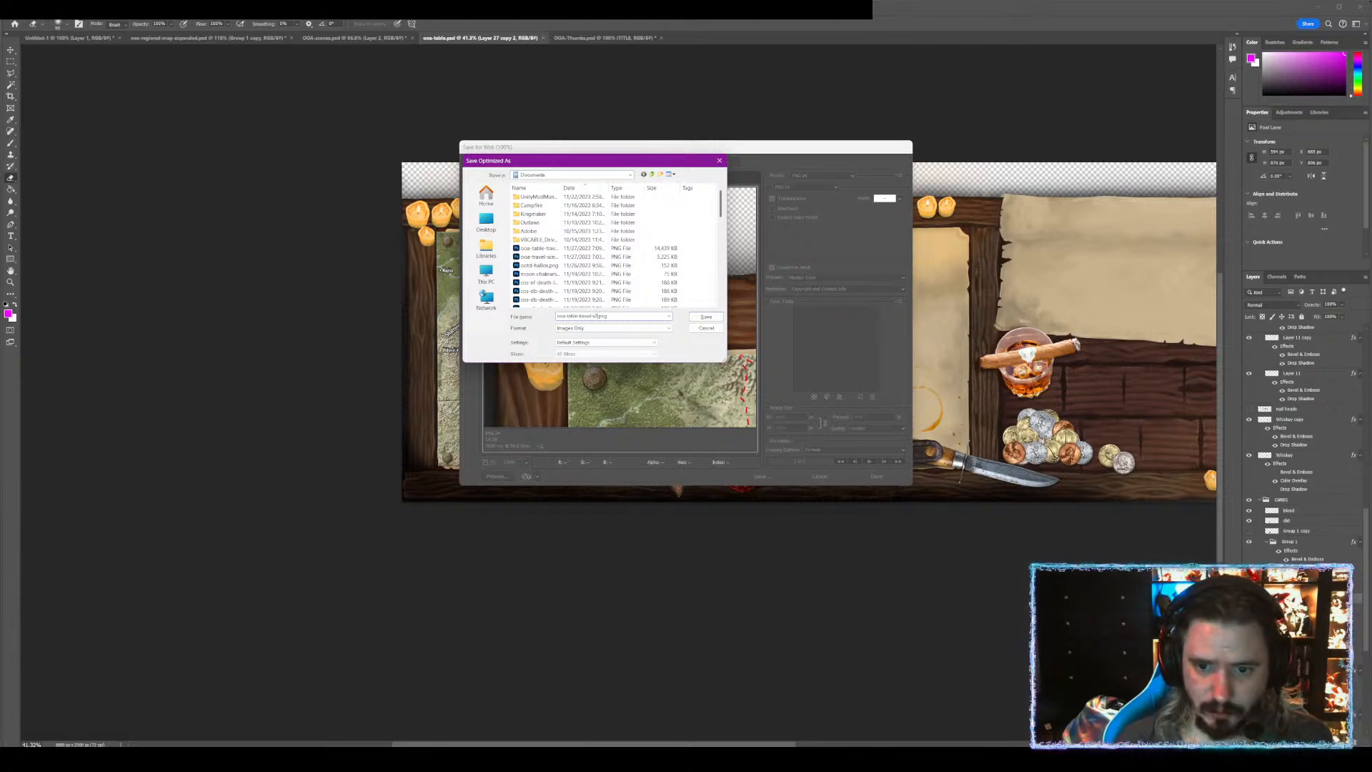
key(Return)
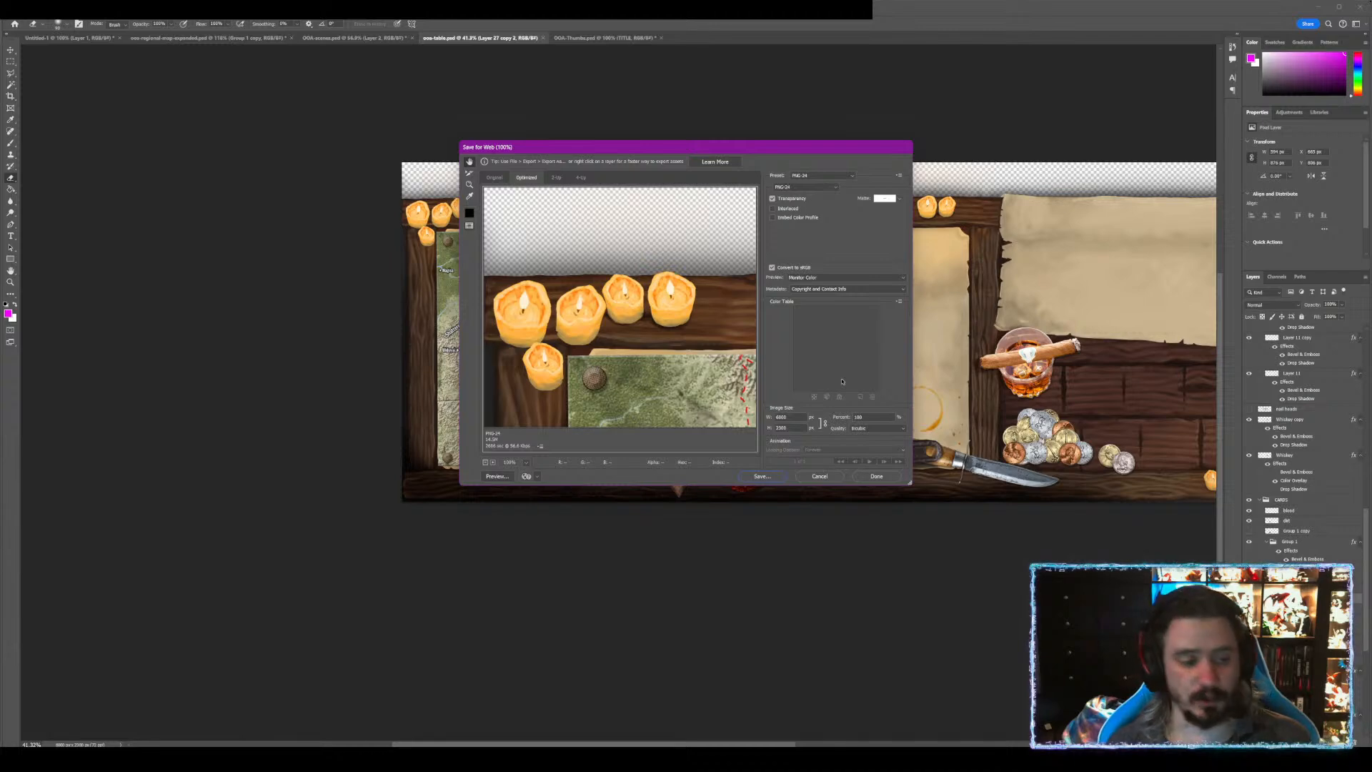
key(Escape)
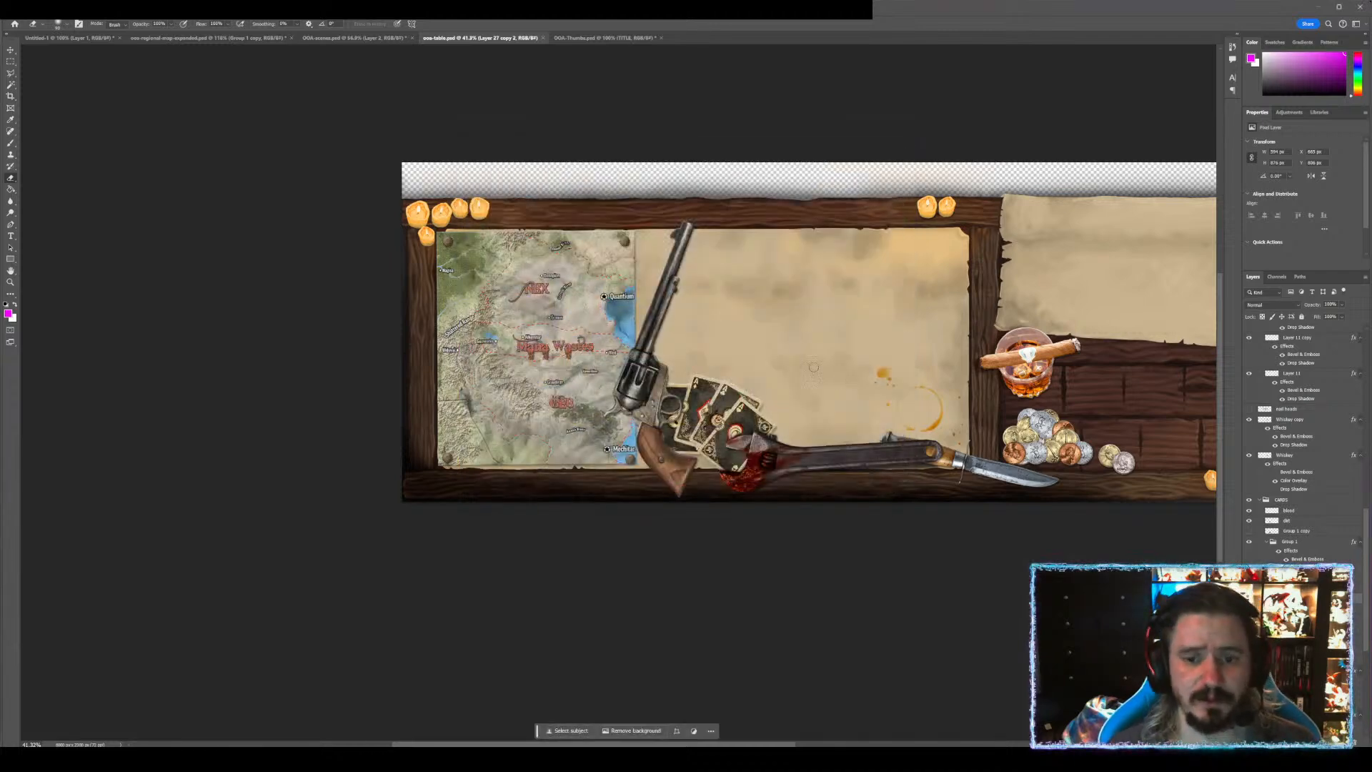
- Open the exported ooa-table-travel-v2.png from the Documents folder
click(33, 10)
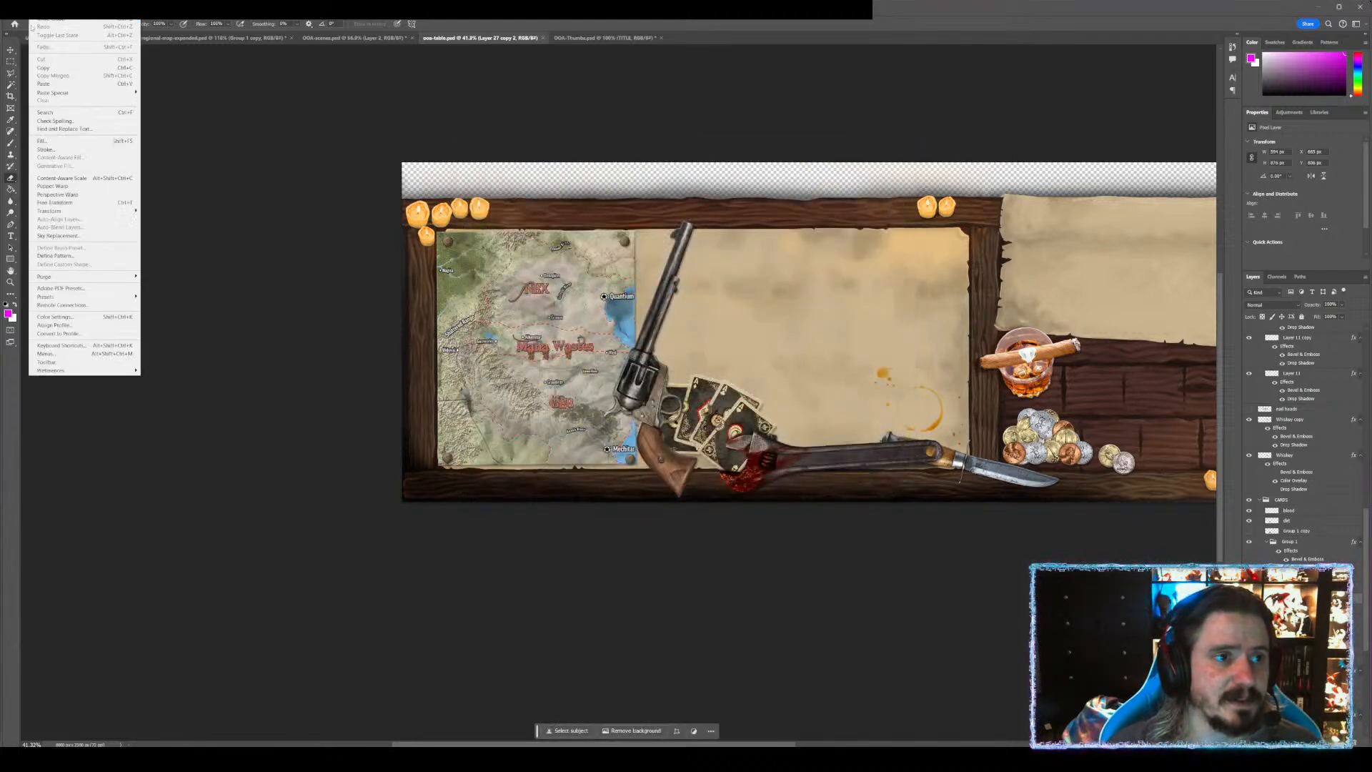
click(35, 27)
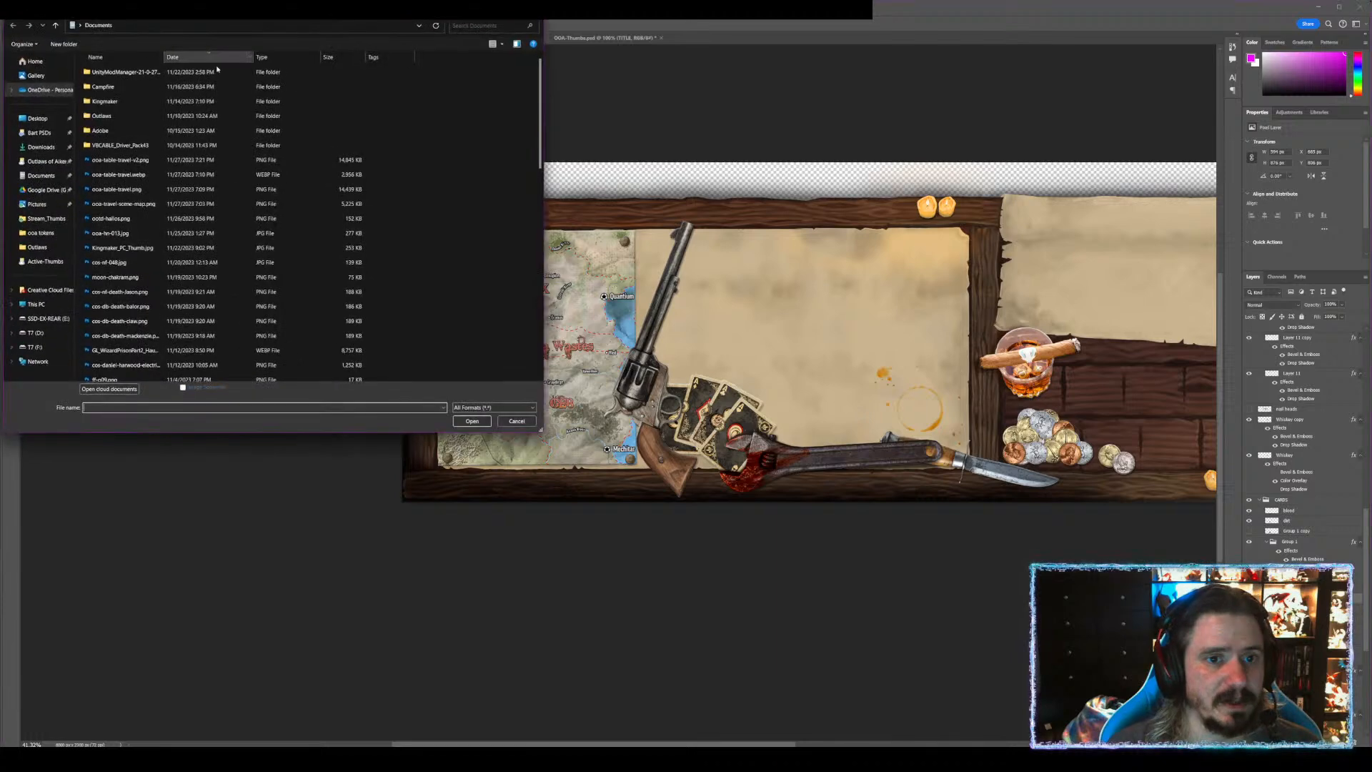
double_click(111, 161)
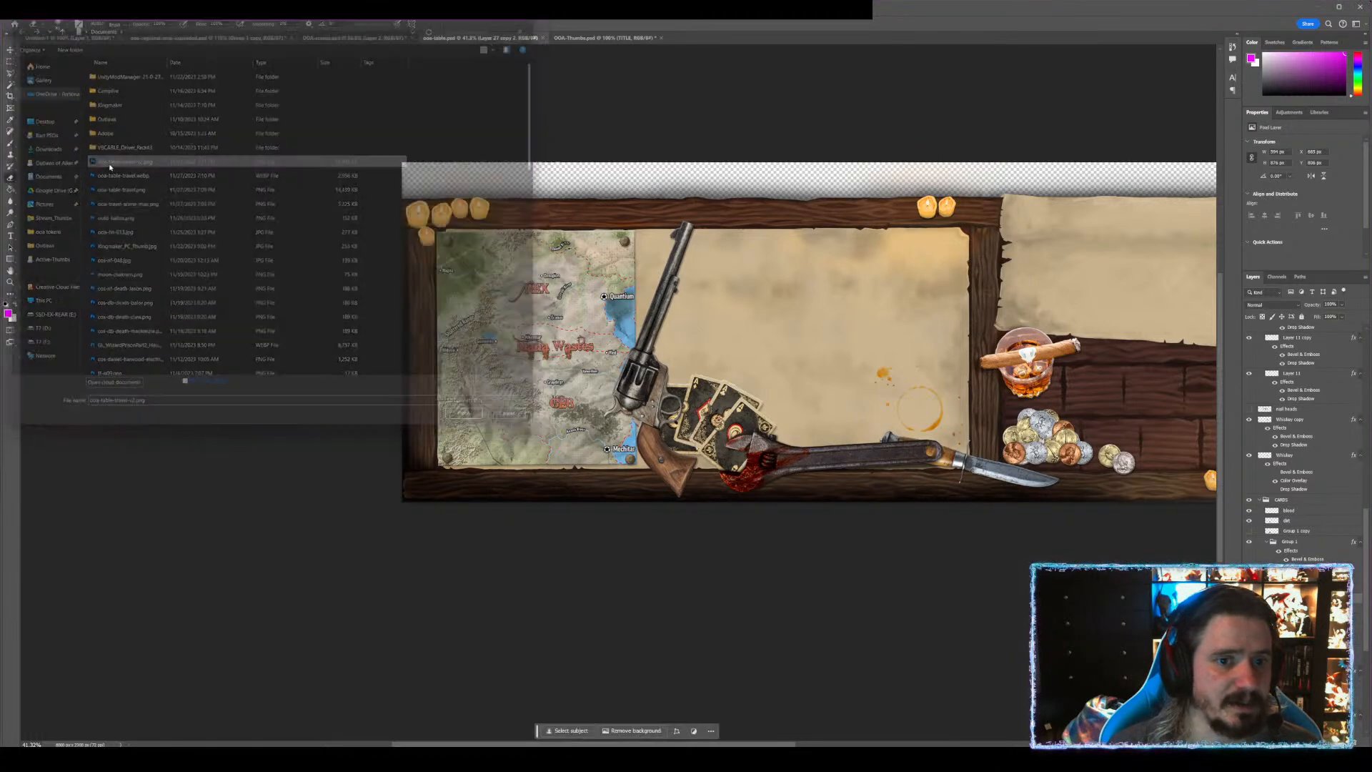
- Save the opened image in WebP format as ooa-table-travel-v2.webp and switch back to the Foundry scene in the browser
key(ctrl+shift+s)
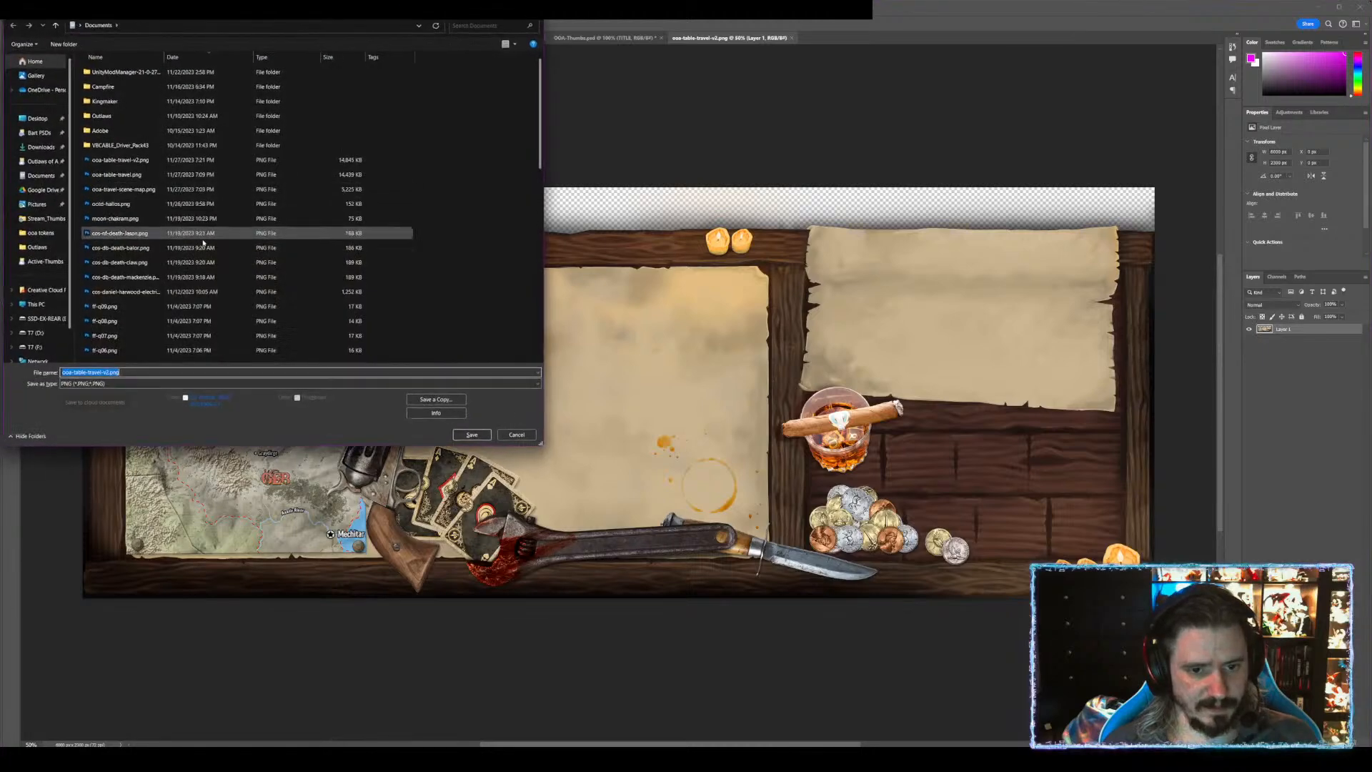
click(122, 383)
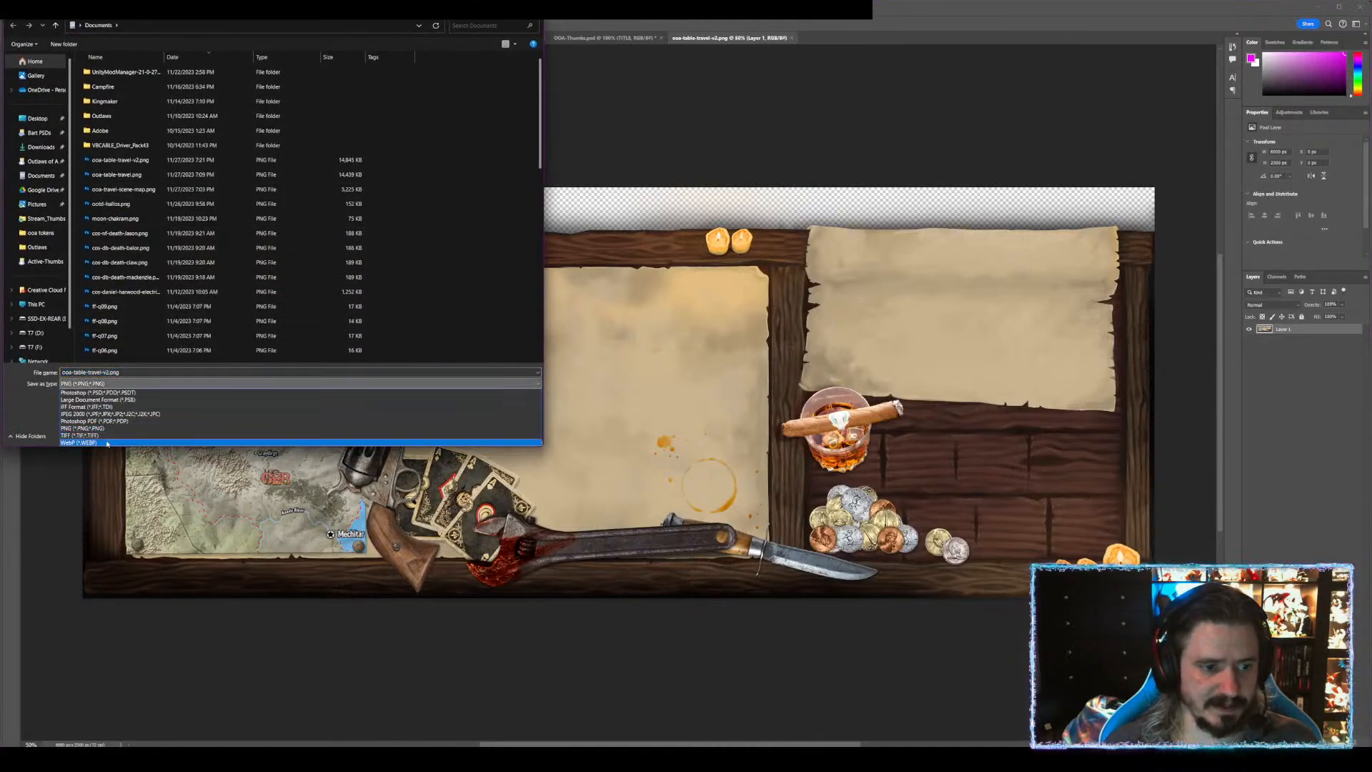
click(106, 443)
click(456, 435)
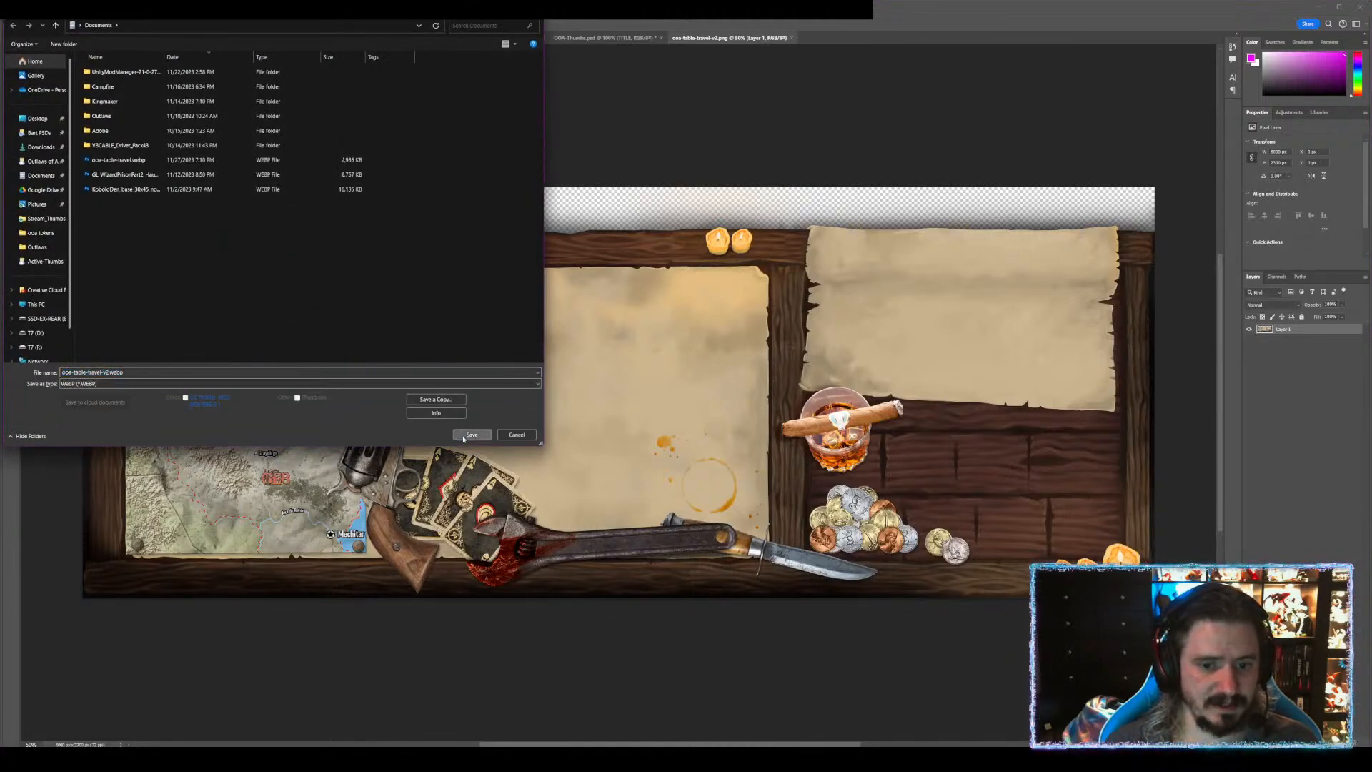
click(755, 223)
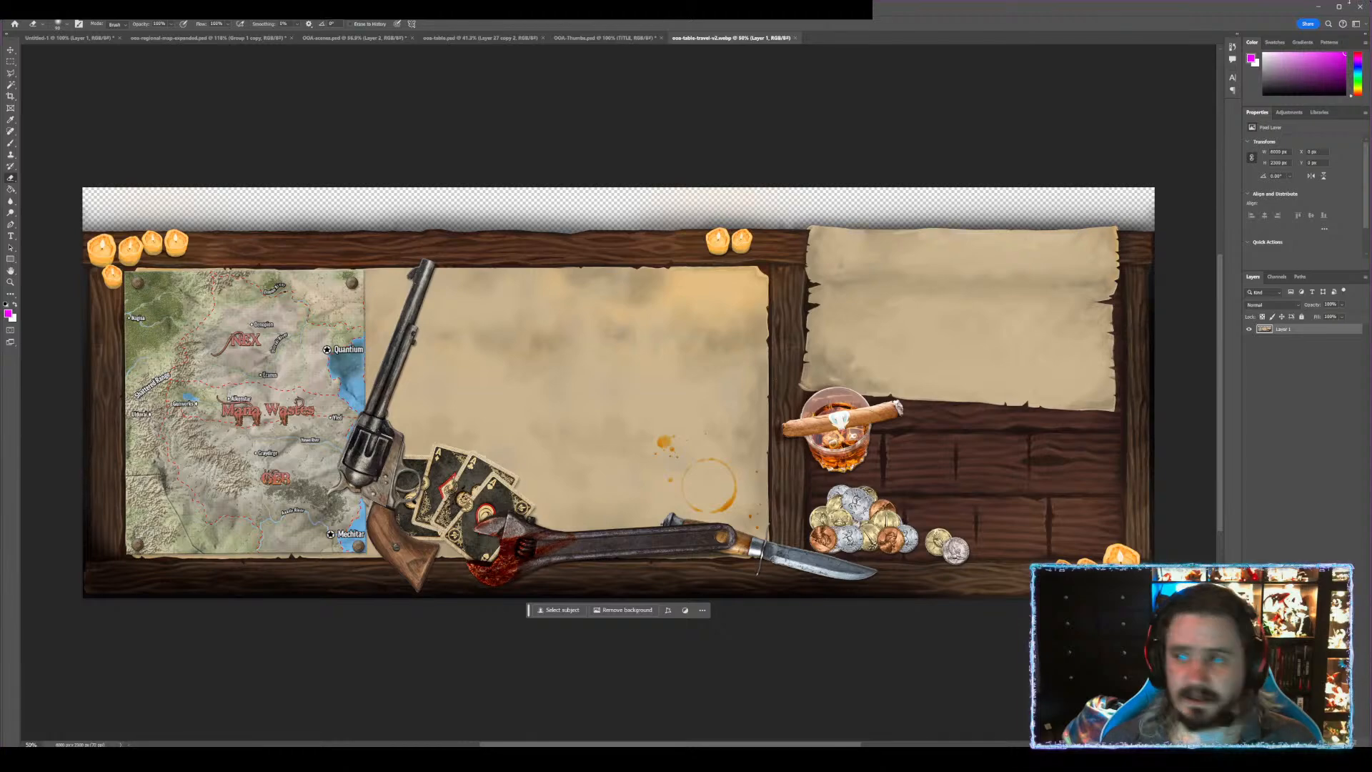
click(1316, 6)
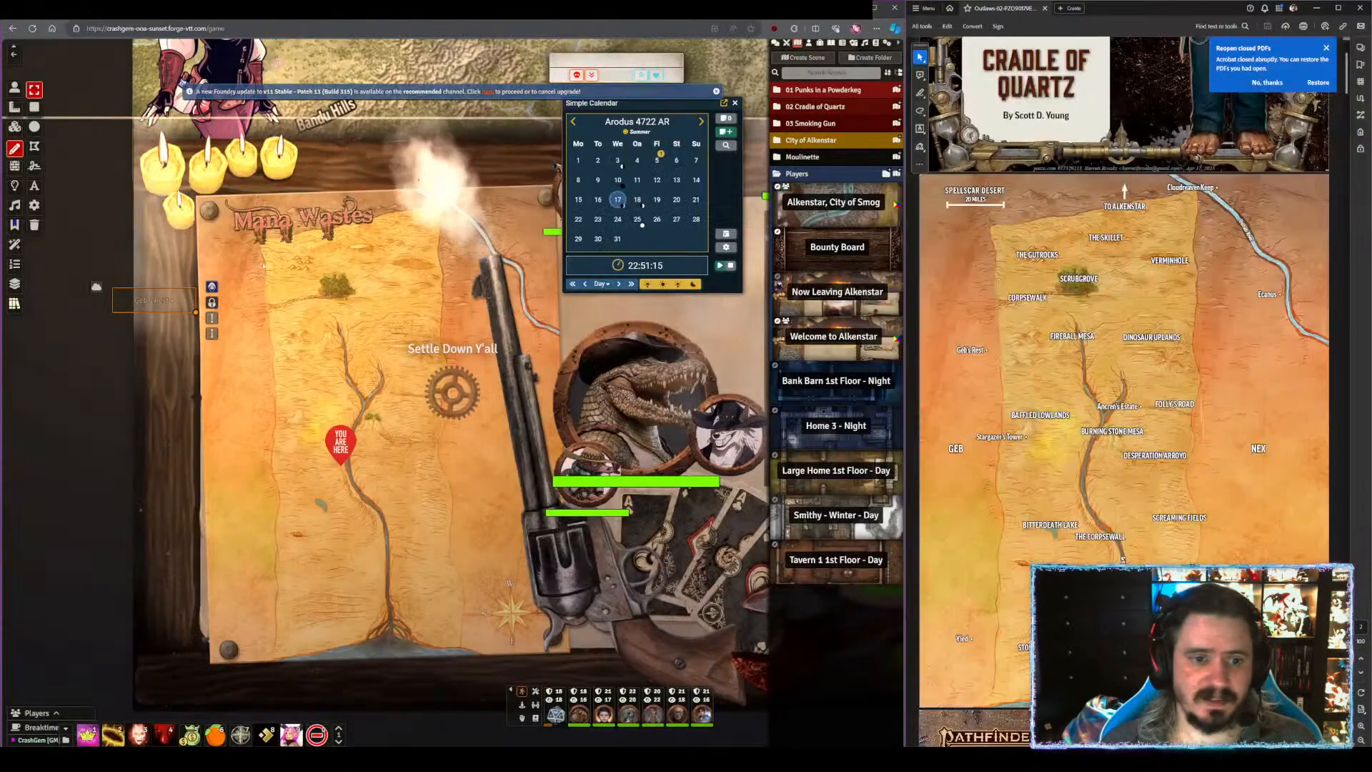
- Upload ooa-table-travel-v2.webp from Documents to the Alkenstar/Tables assets and set it as the table tile's image, updating the tile
scroll(264, 265, down, 2)
click(14, 129)
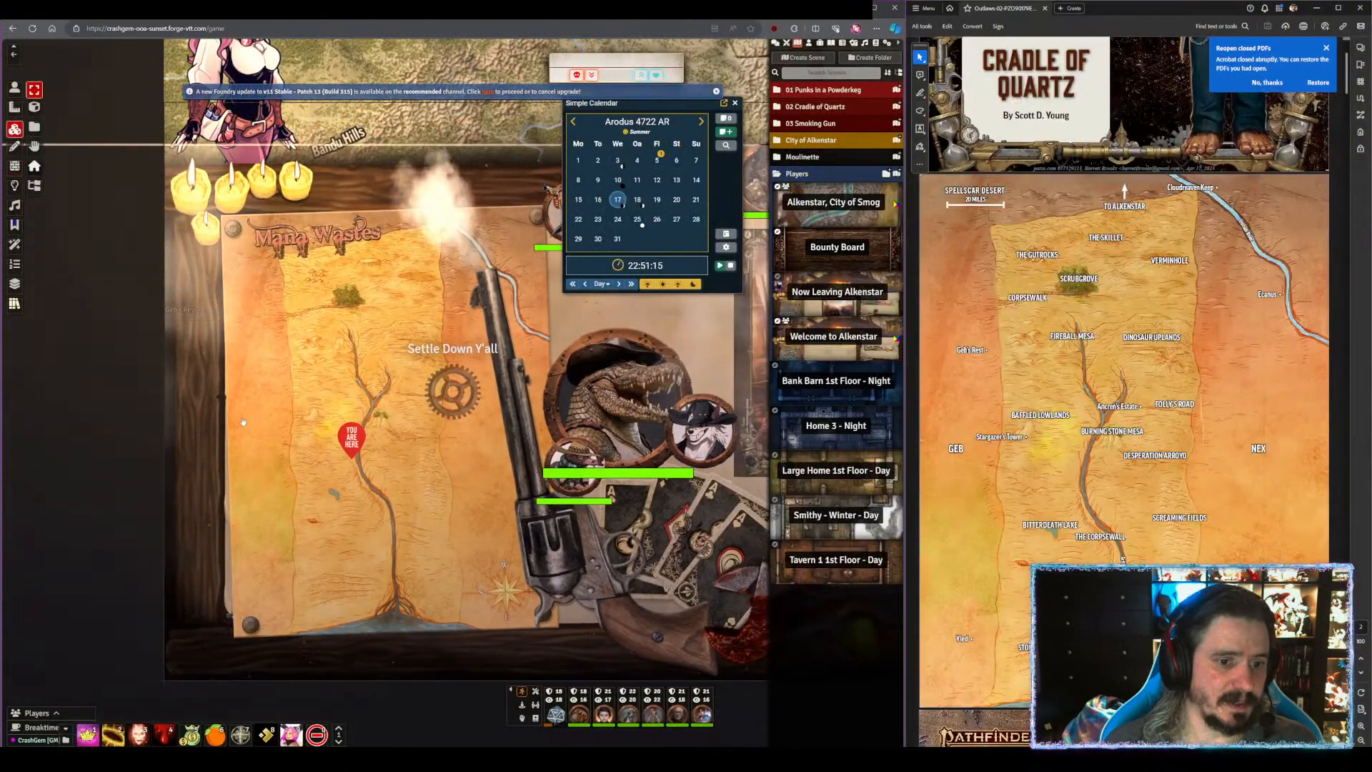
double_click(243, 423)
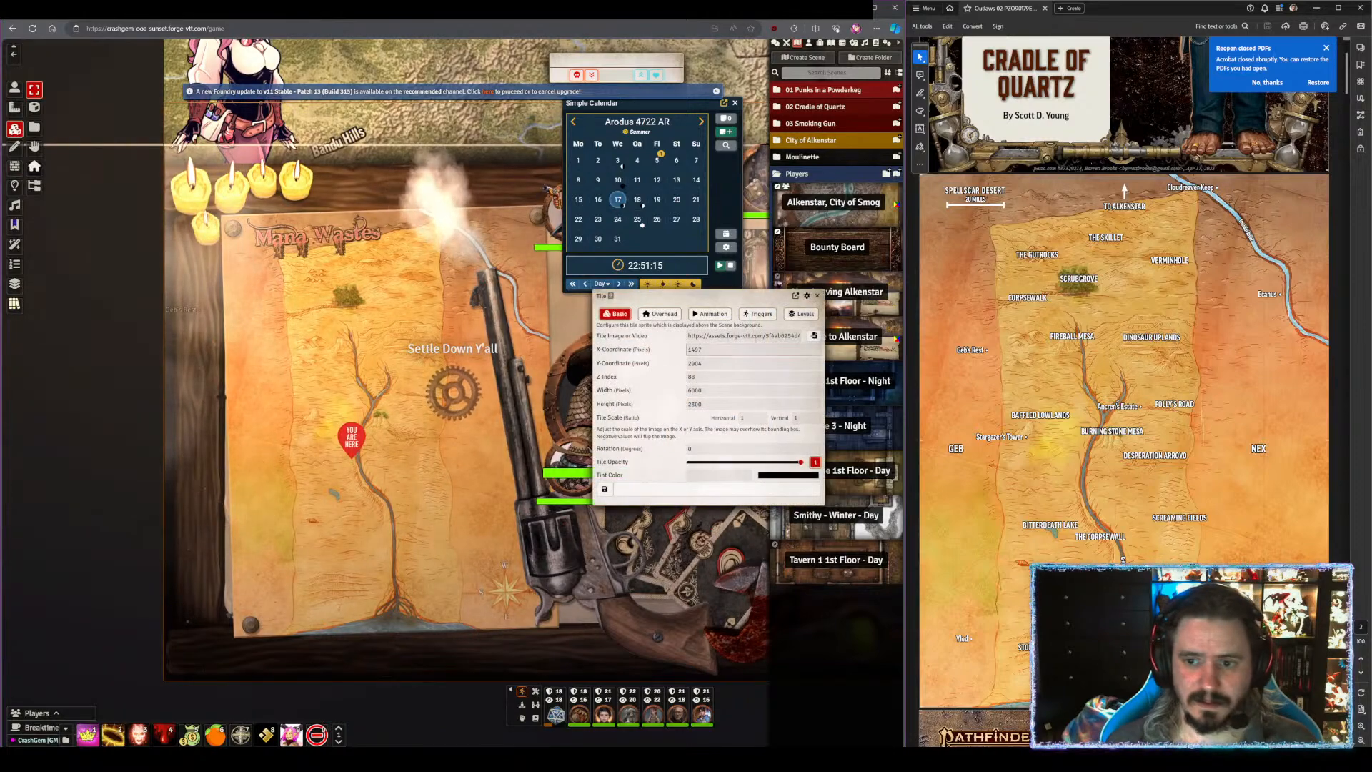
click(814, 335)
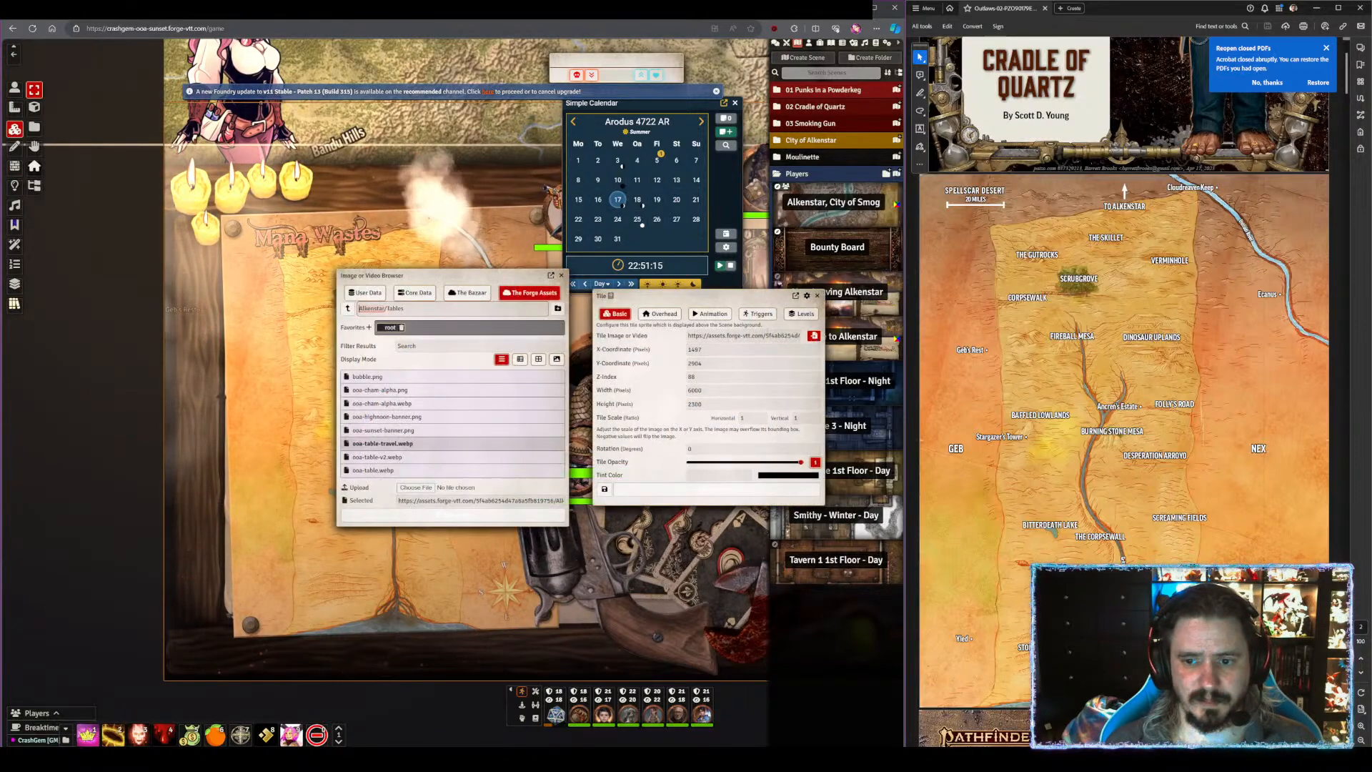
click(411, 488)
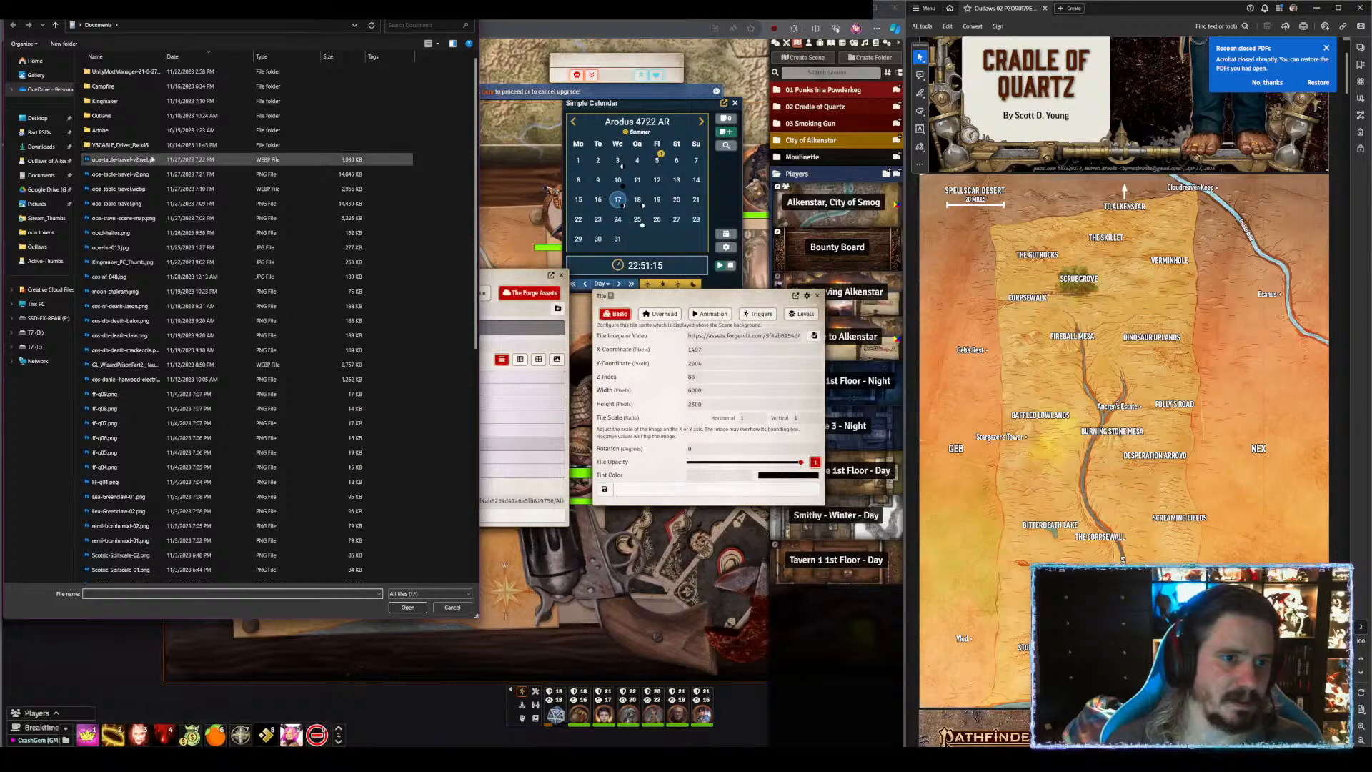
click(152, 159)
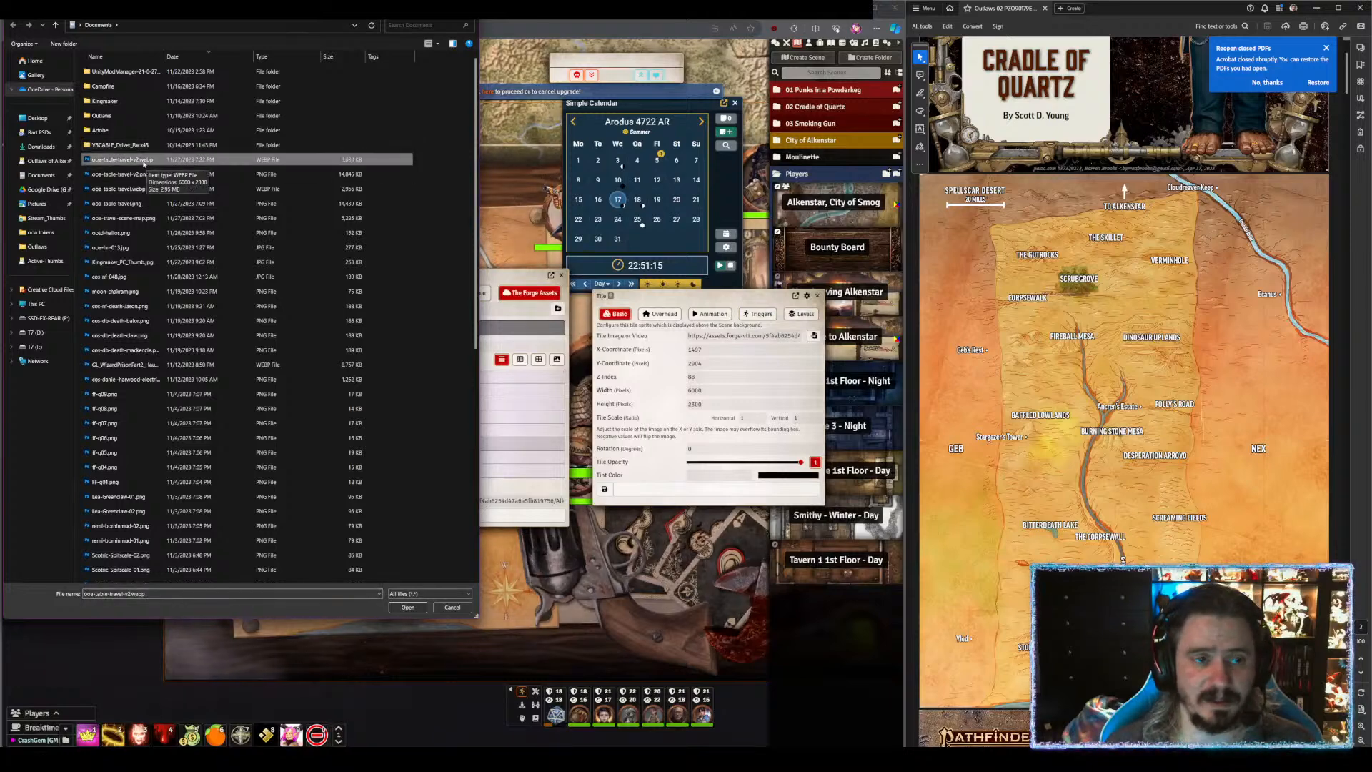
double_click(144, 160)
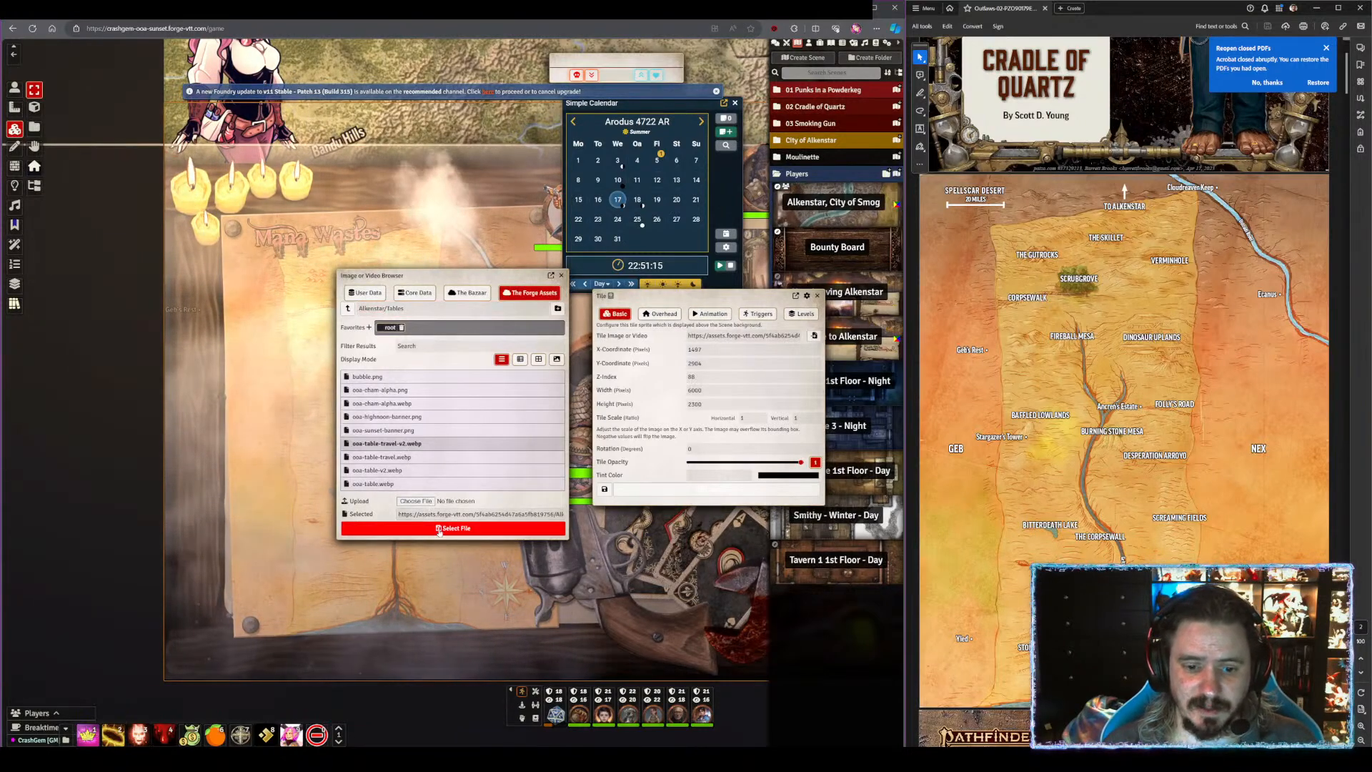
click(439, 528)
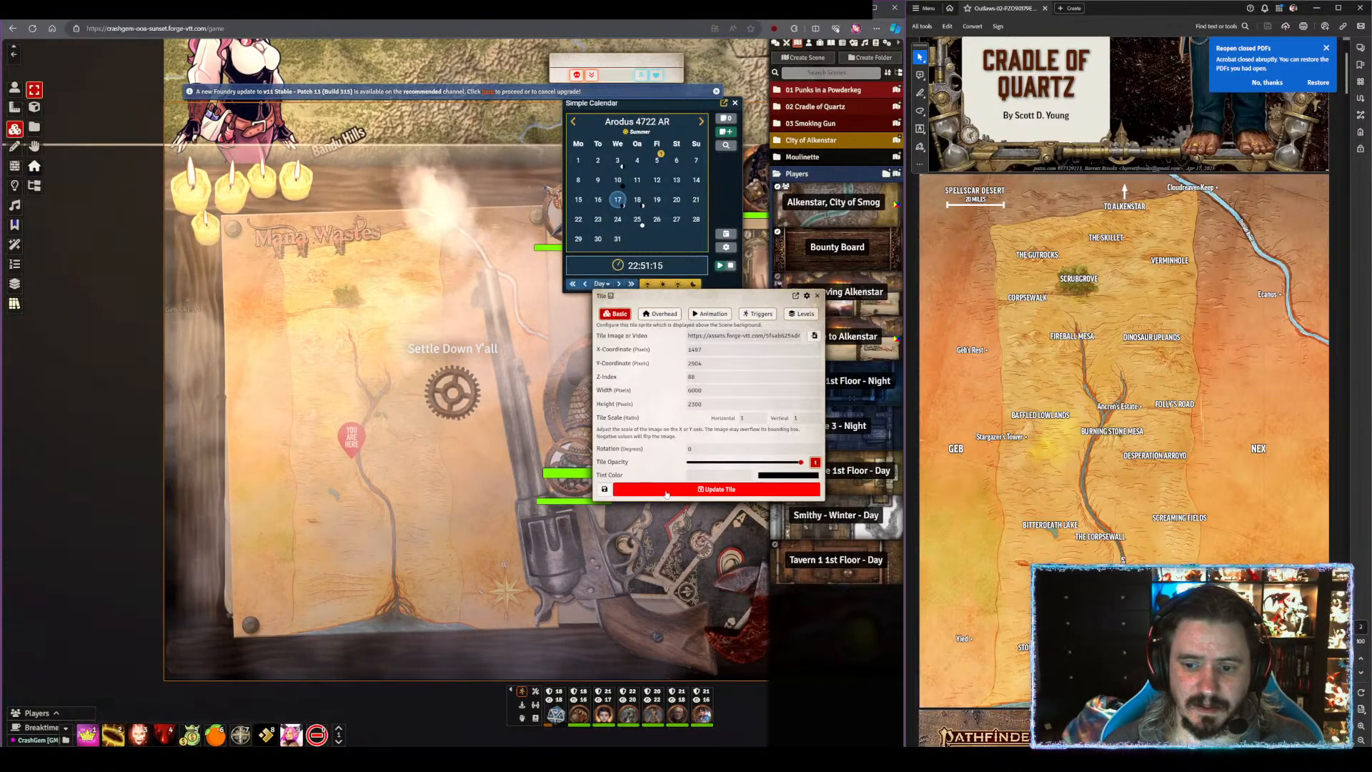
click(666, 491)
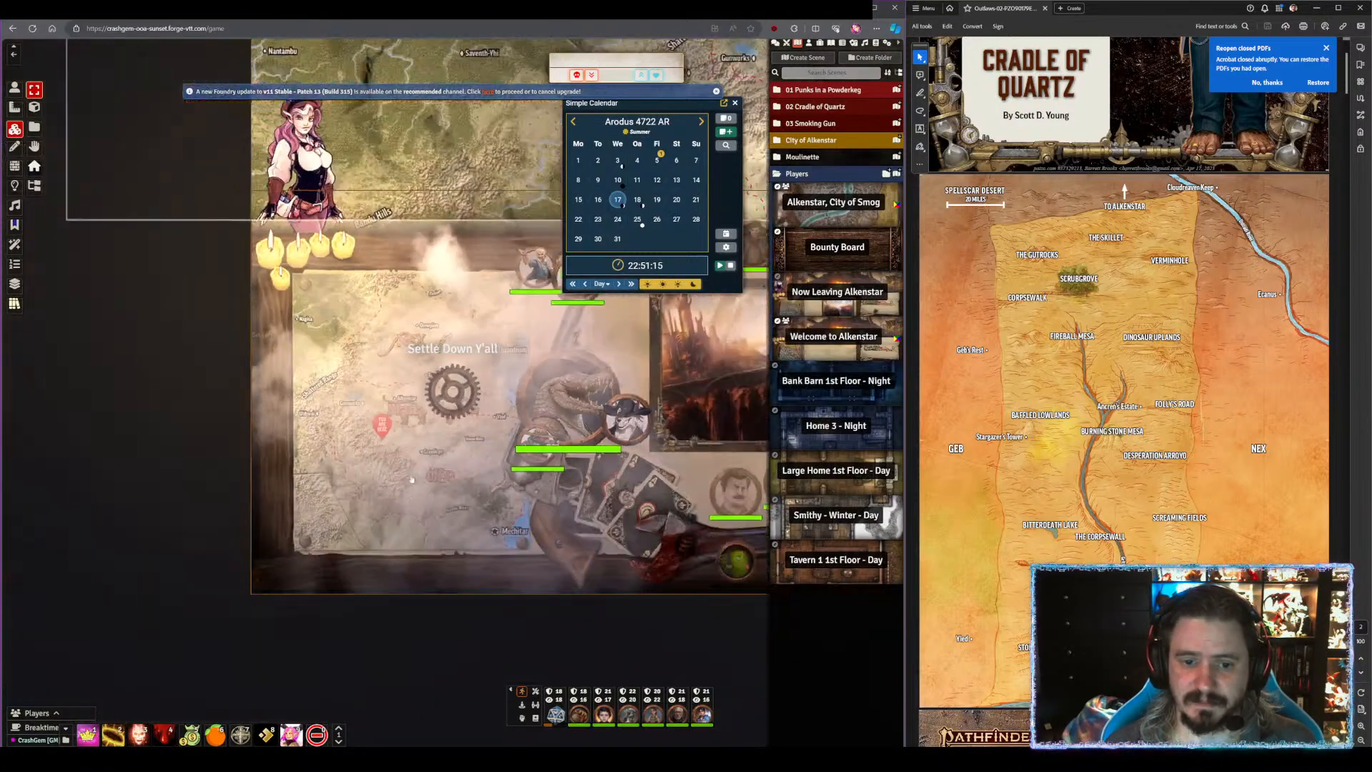
- Inspect the updated table tile and its surroundings across the whole landing scene, including with the drawing and tile layers active
scroll(411, 480, down, 4)
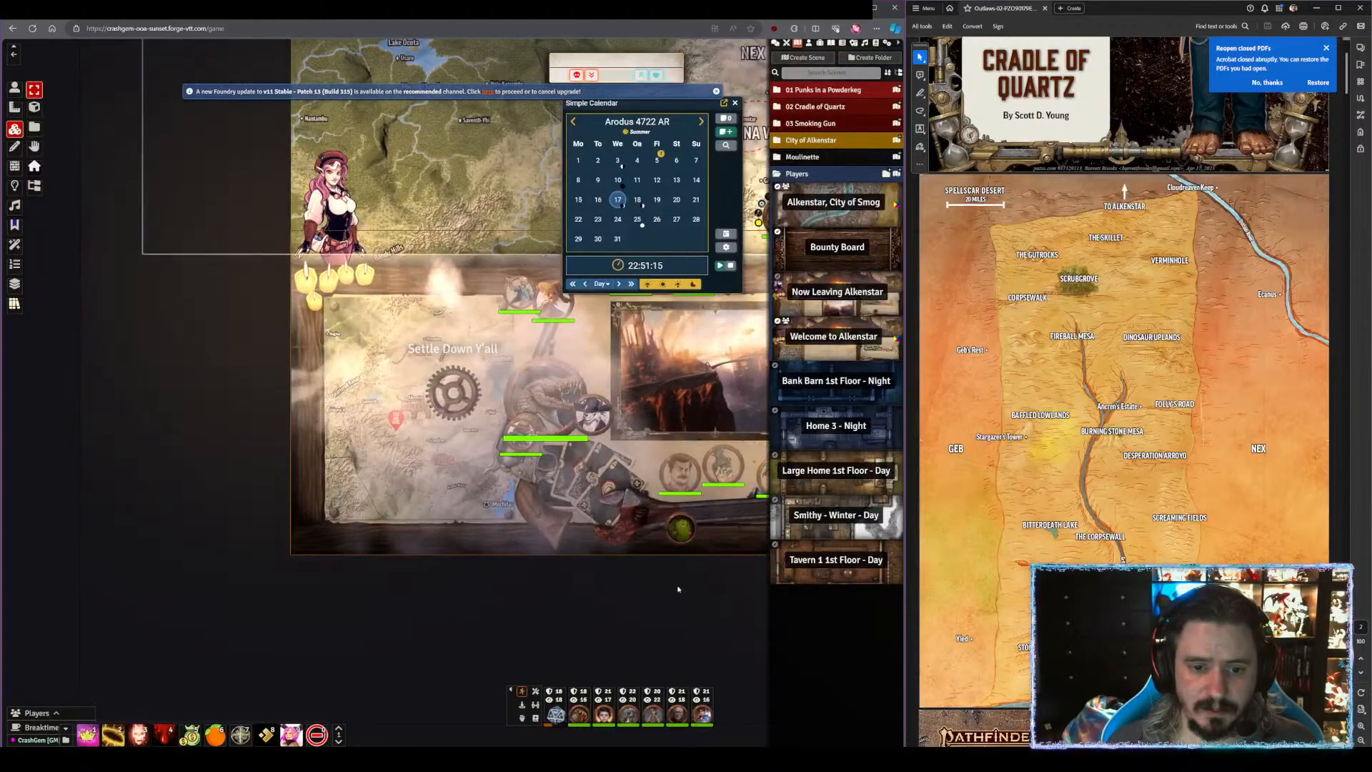
scroll(398, 507, up, 3)
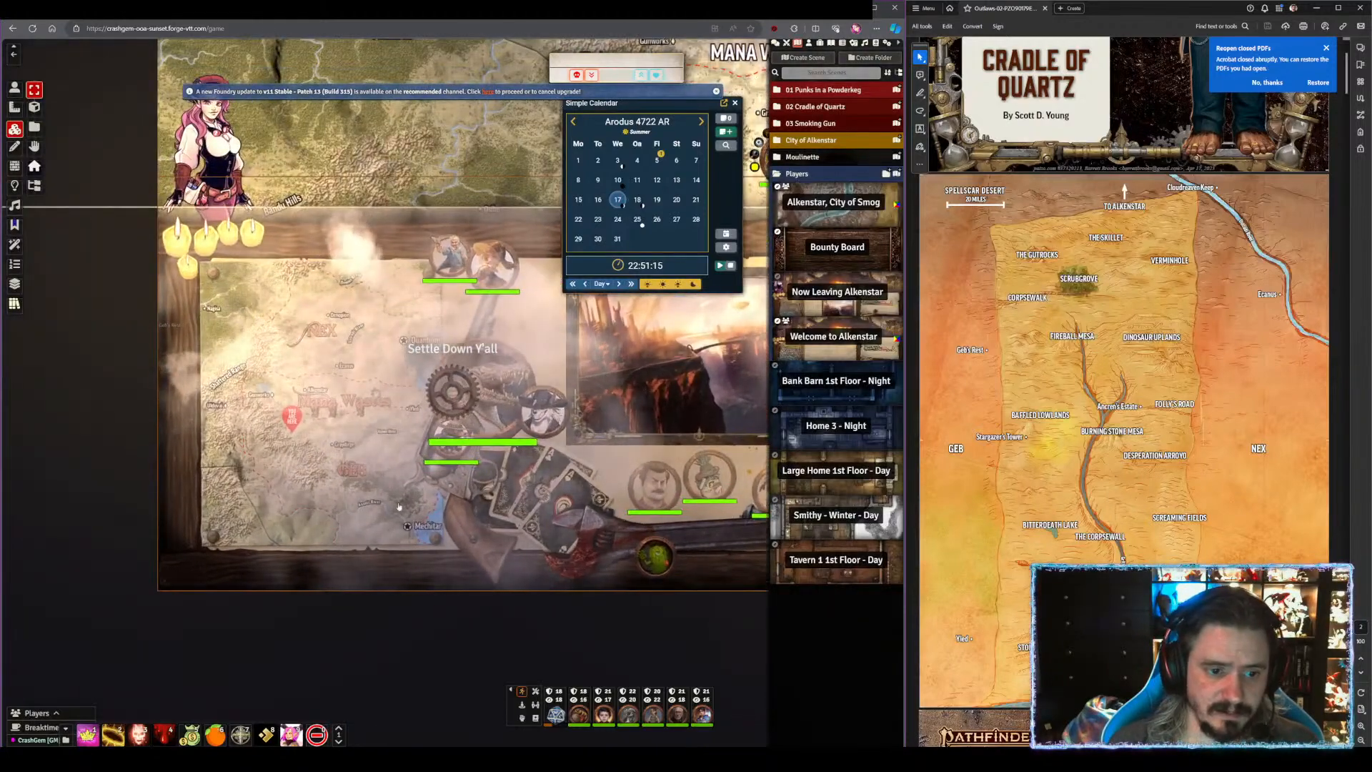
drag(540, 609, 165, 575)
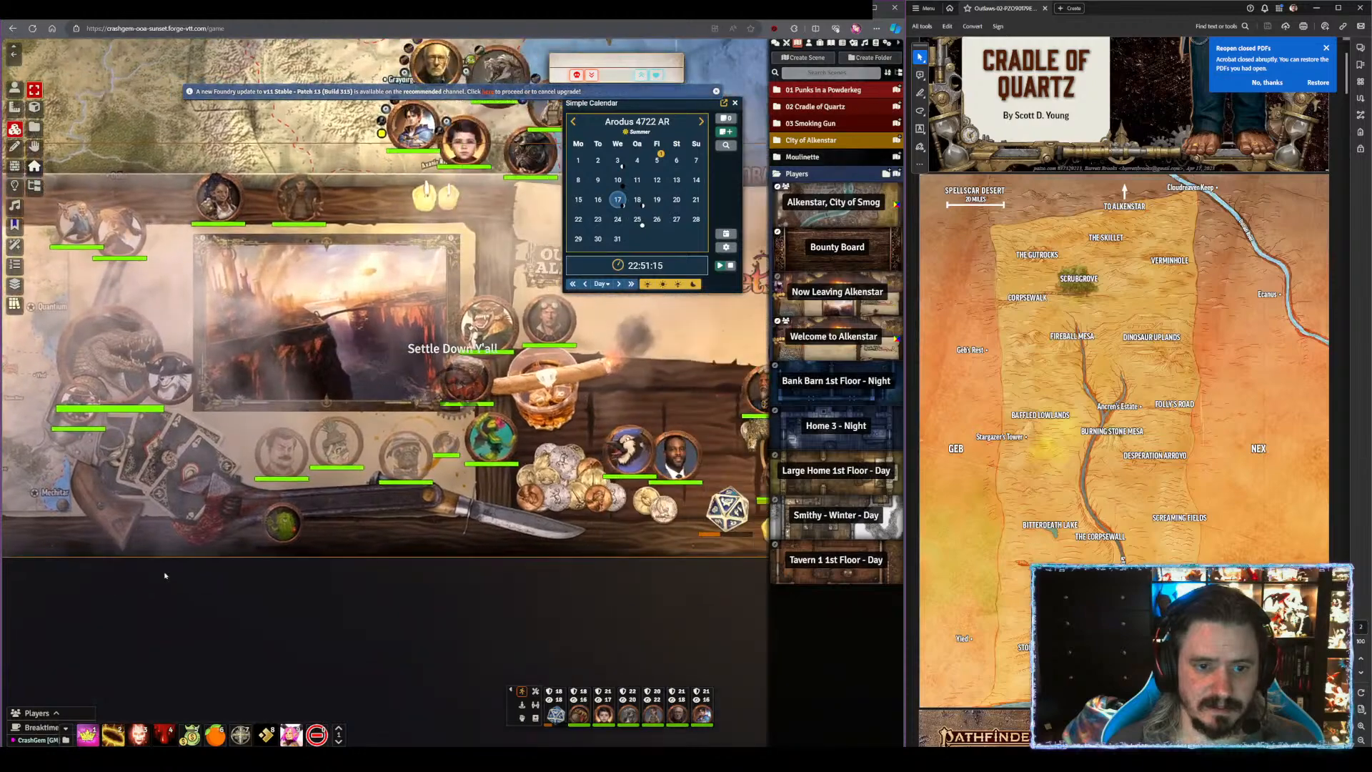
scroll(292, 300, down, 3)
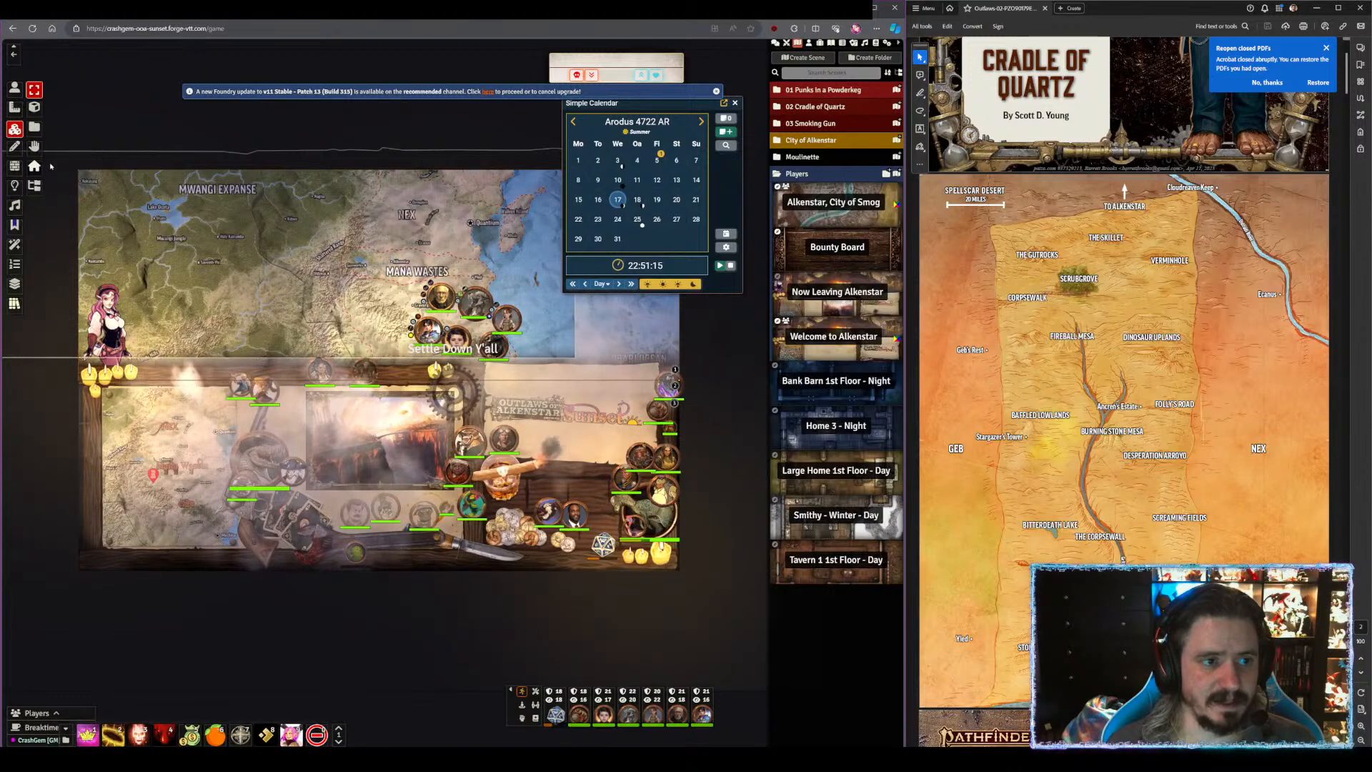
drag(175, 138, 291, 120)
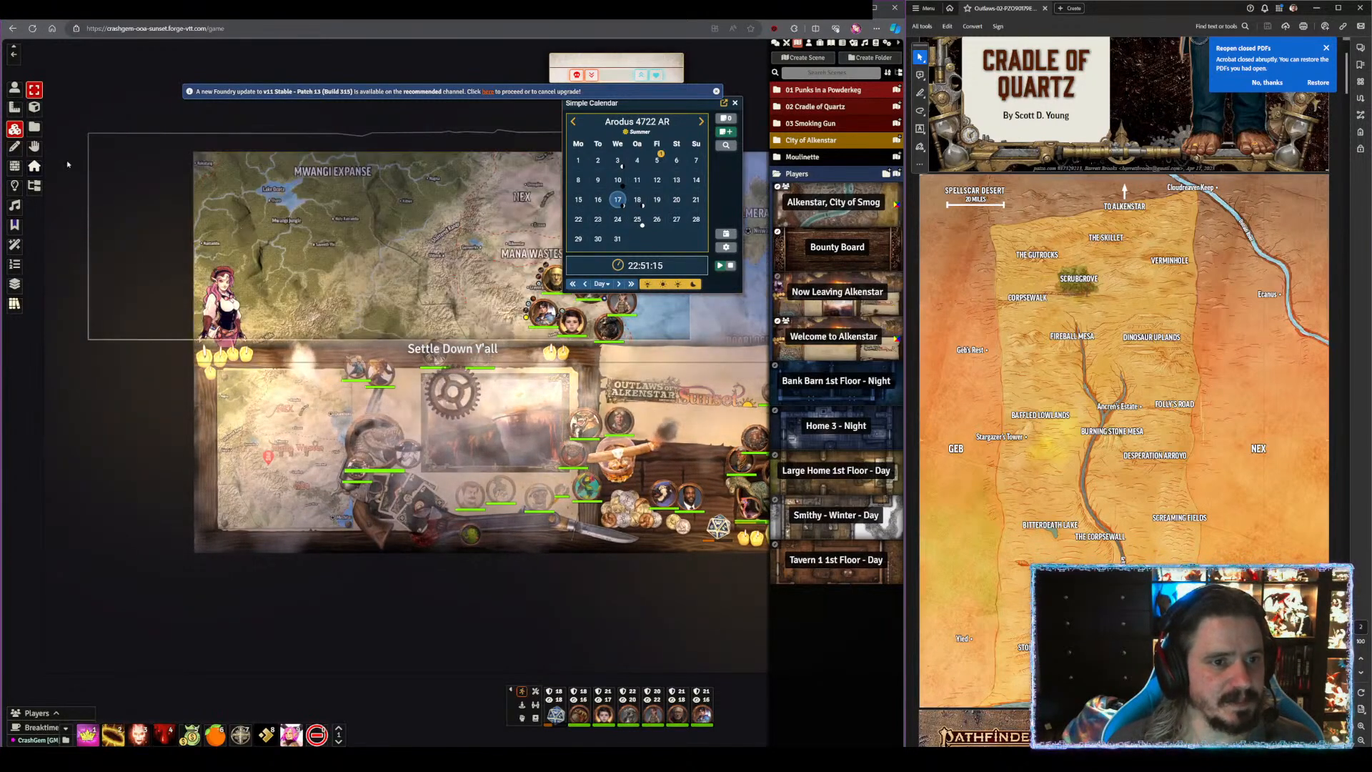
click(15, 148)
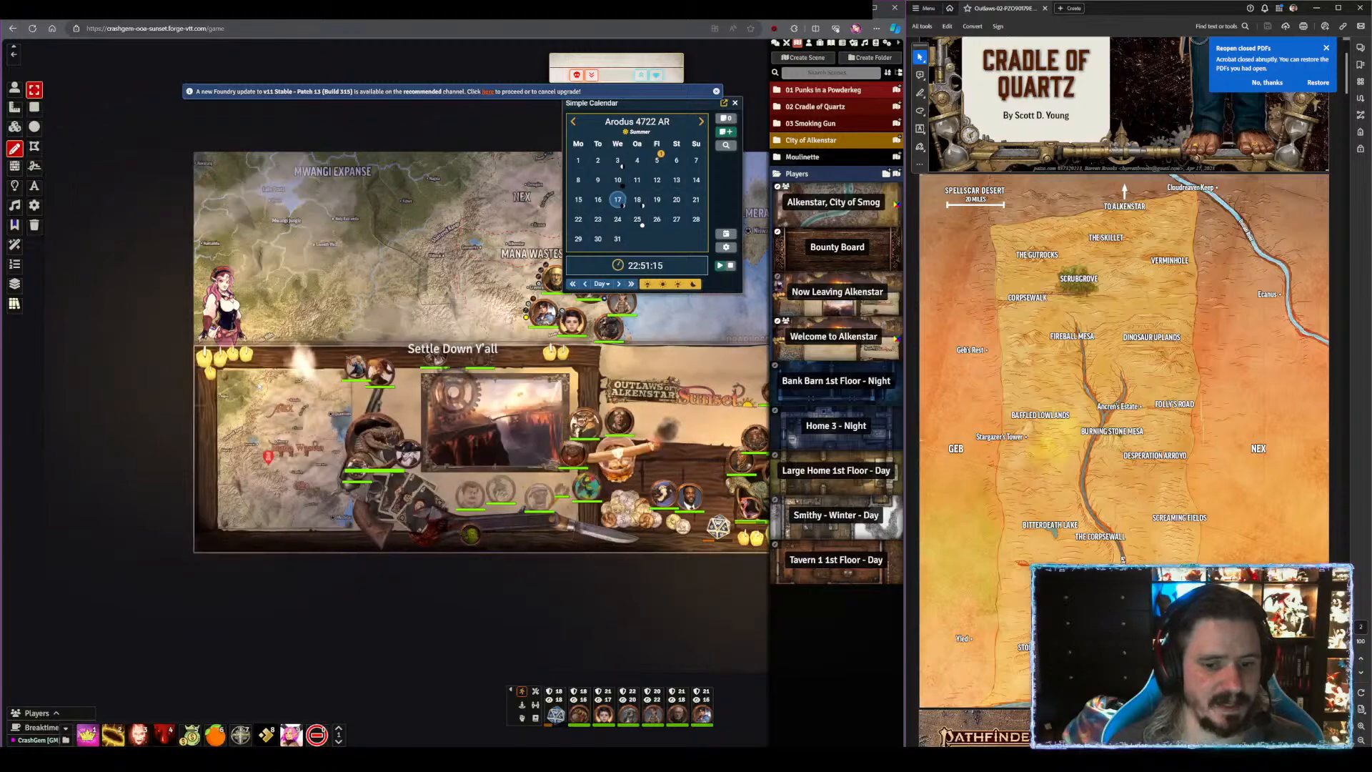
drag(468, 648, 199, 661)
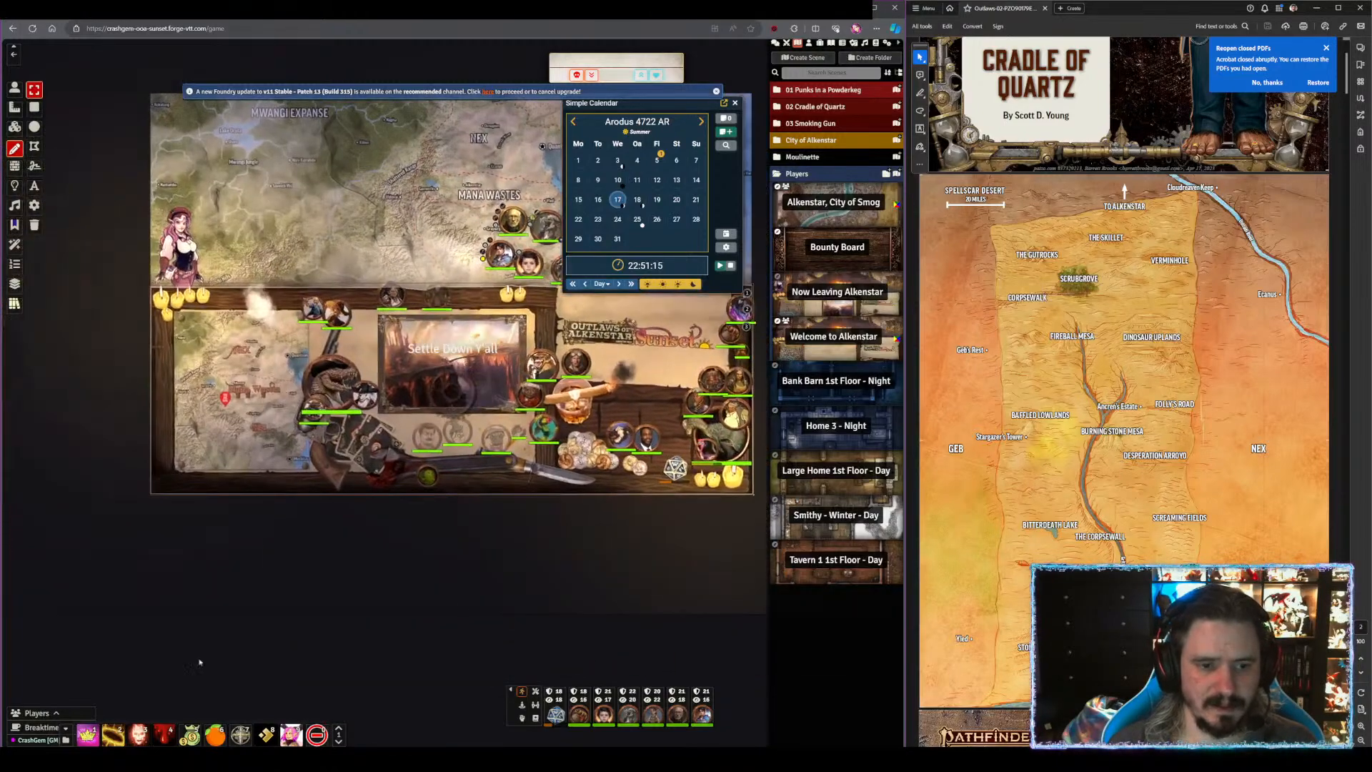
scroll(215, 351, up, 6)
click(14, 129)
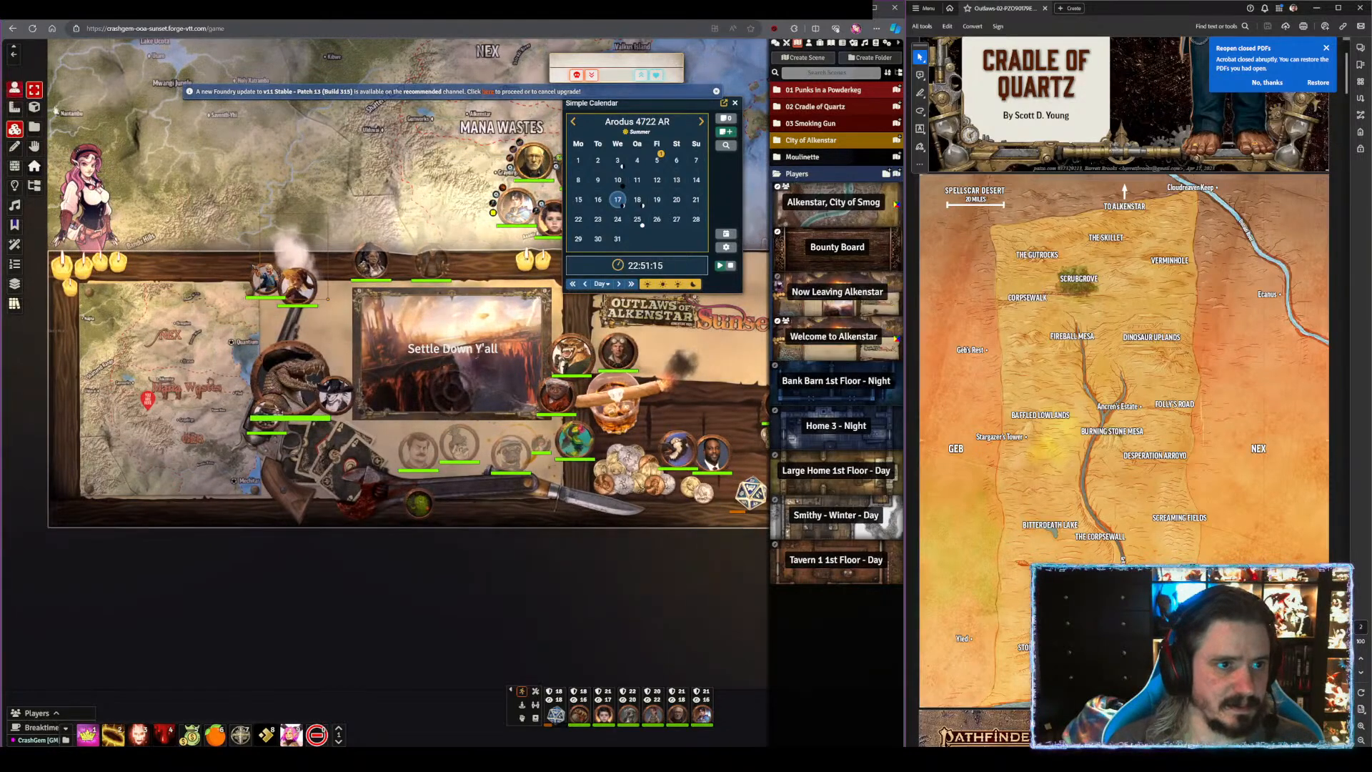
- Move the character token beside the revolver's barrel to just below its neighbouring token, then return to the tile layer
click(15, 89)
drag(316, 309, 291, 334)
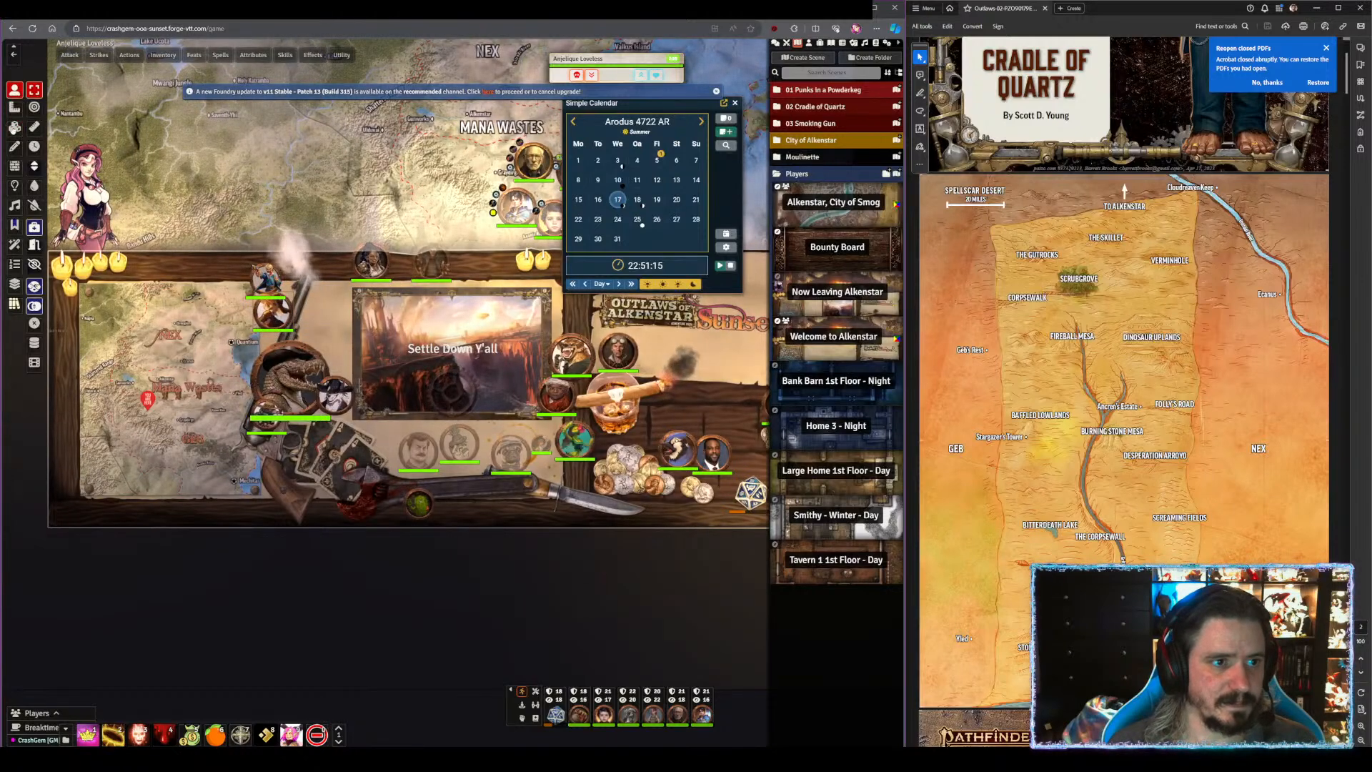
click(13, 130)
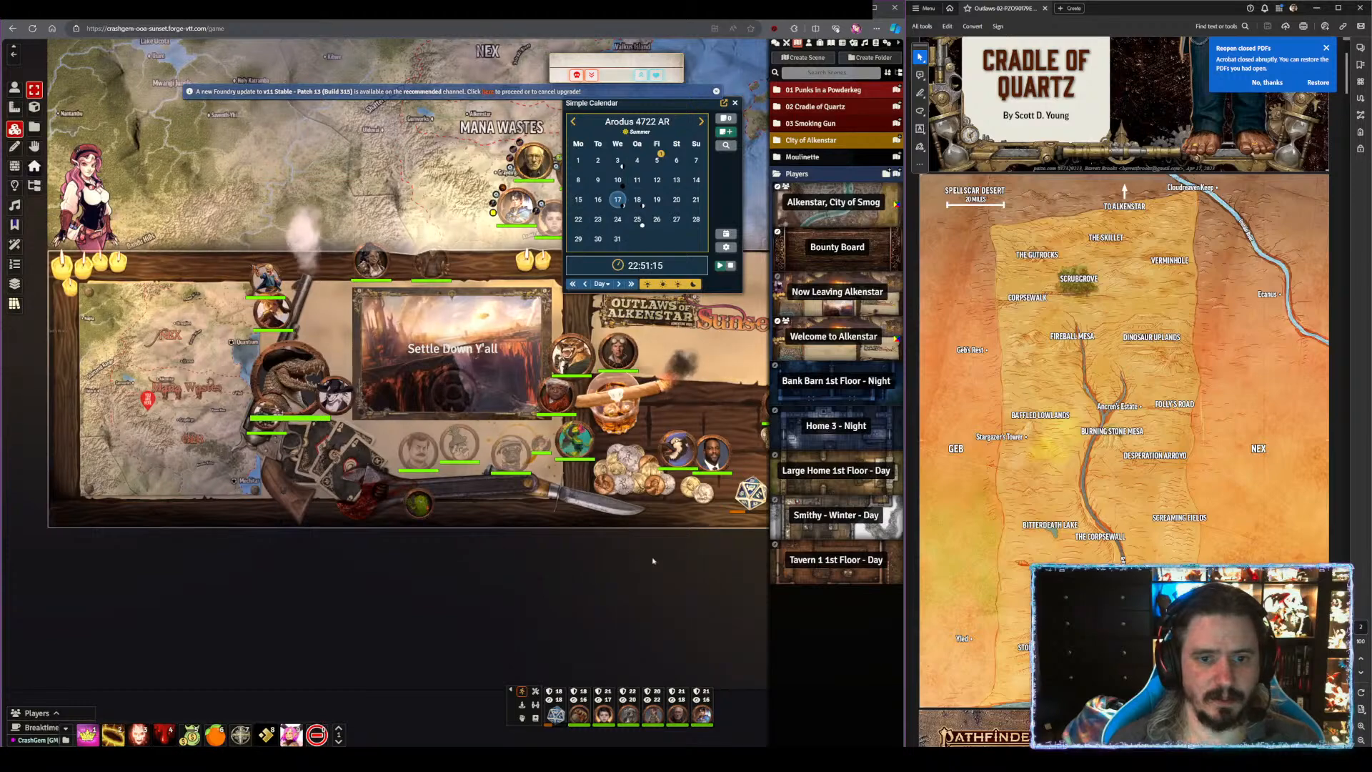
- Dismiss the Foundry update notification and reposition the small floating window above the calendar
drag(678, 593, 594, 564)
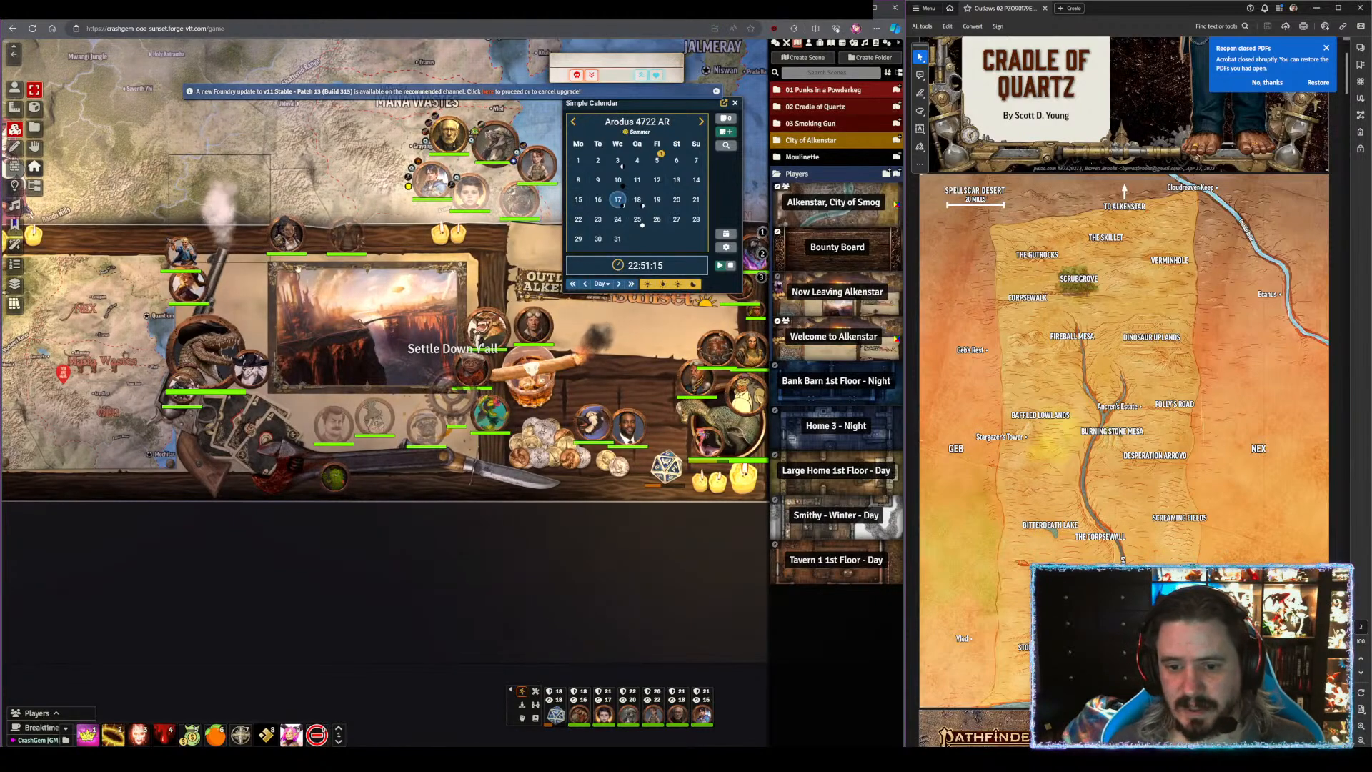
scroll(458, 371, up, 2)
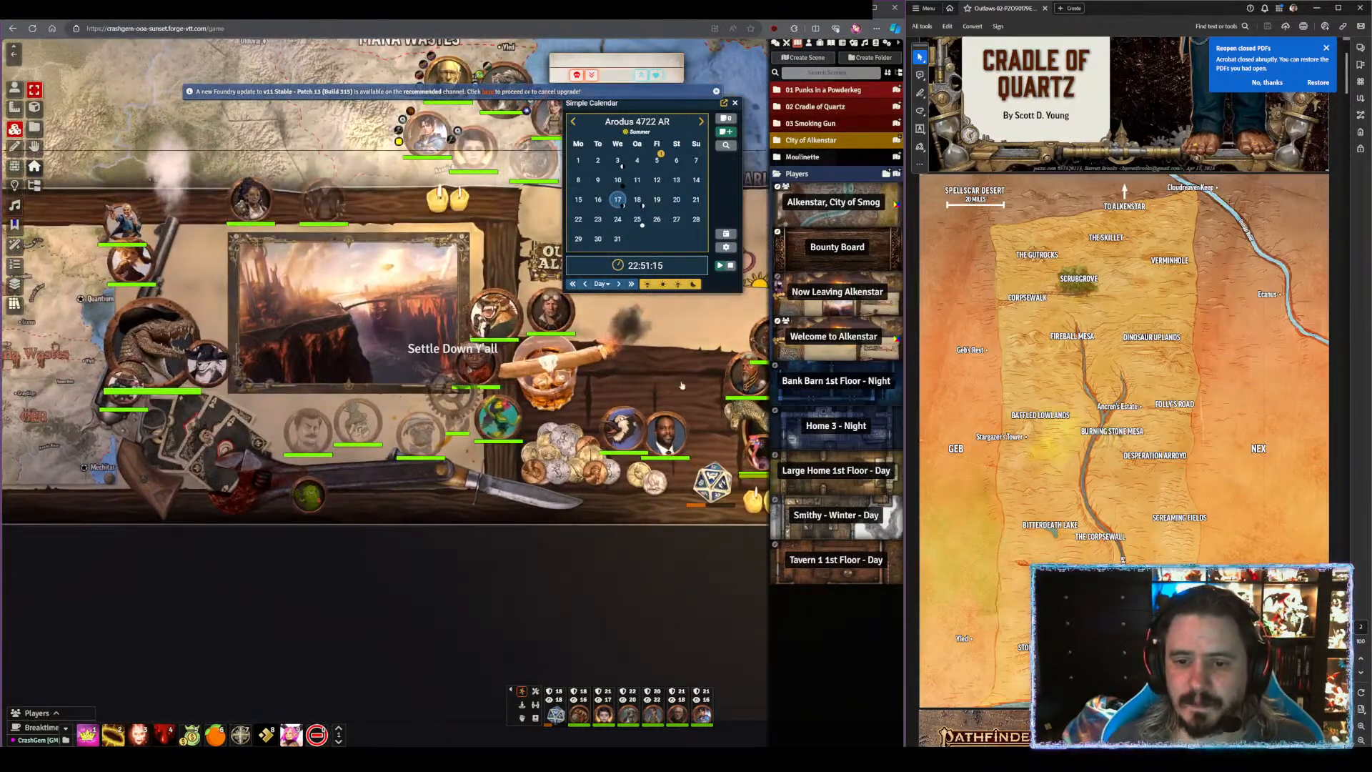
drag(690, 374, 518, 395)
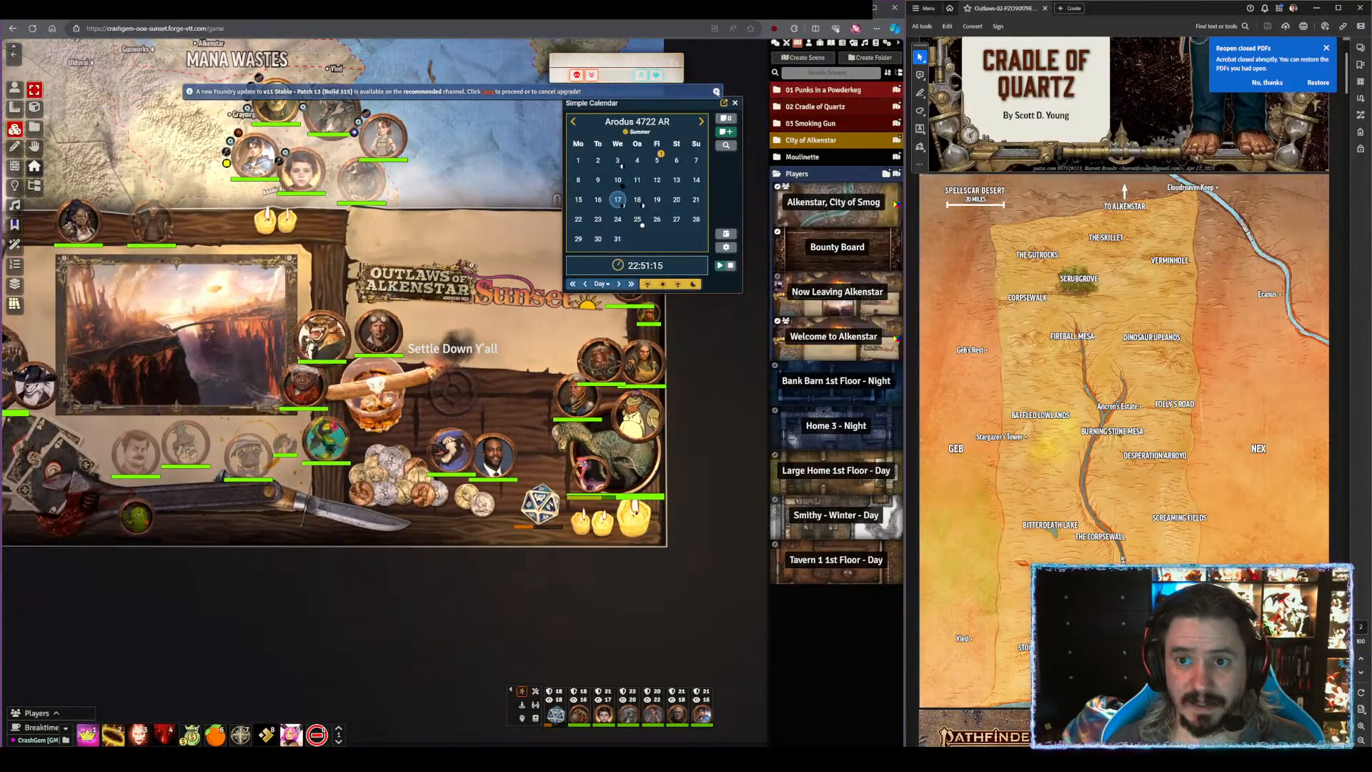
click(716, 91)
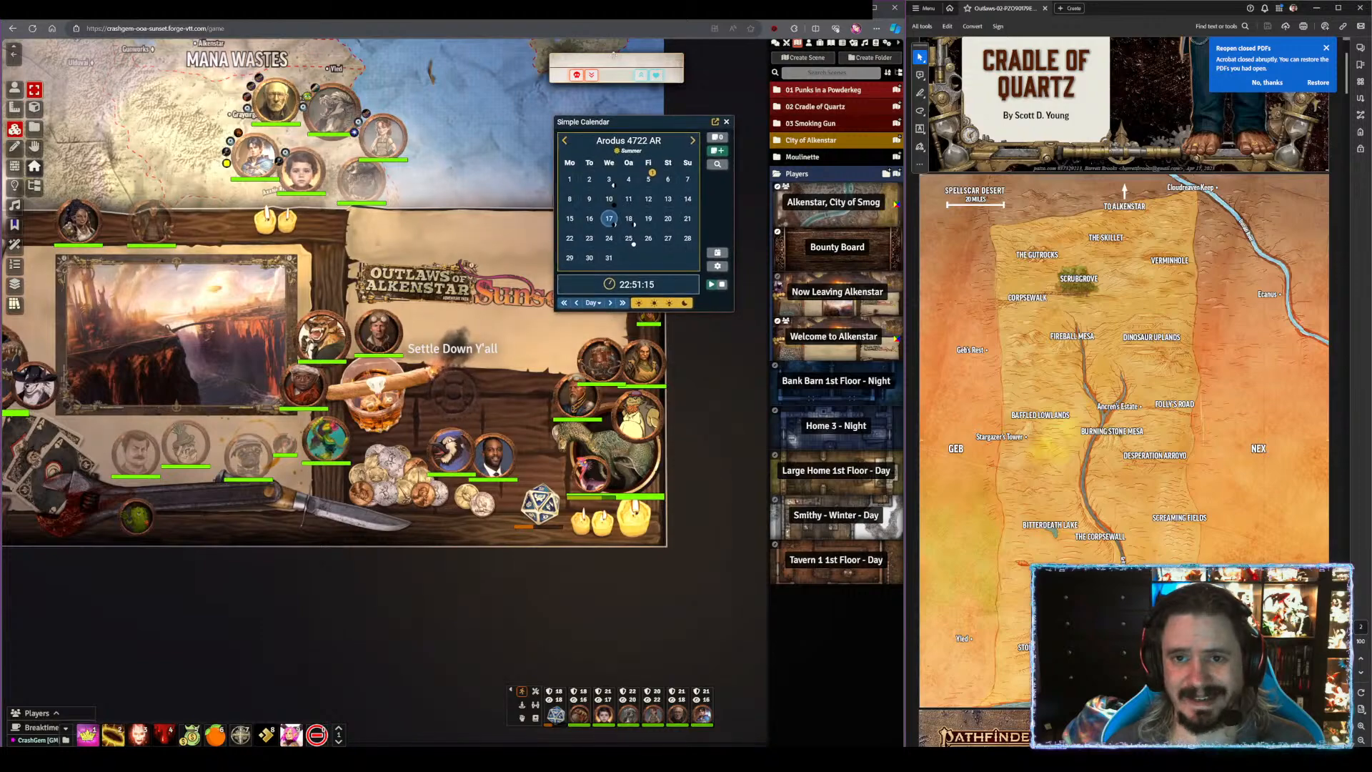
drag(612, 54, 550, 71)
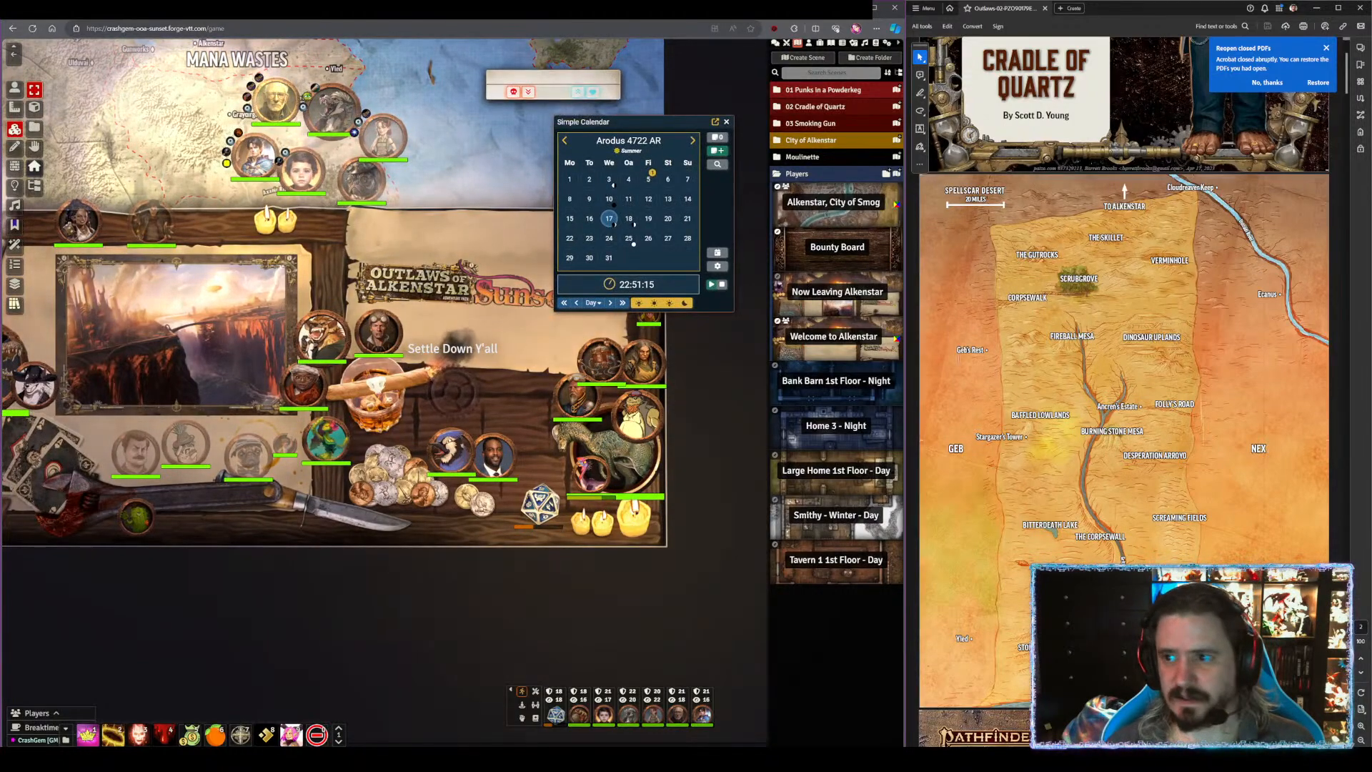
- Switch to the Cradle of Quartz PDF in Acrobat and read through to the Asynchronous Archives section and Handout #1 Regulation 2.2.7
scroll(1123, 391, down, 15)
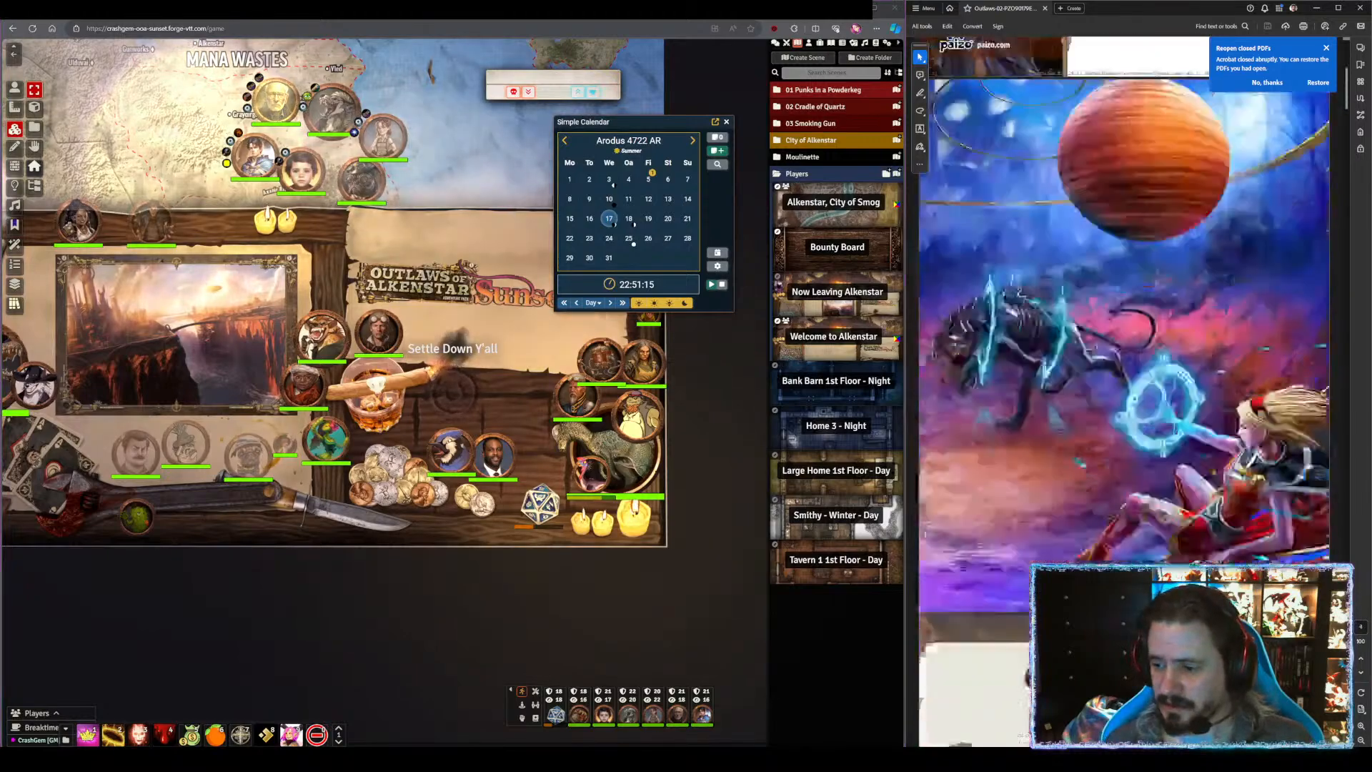
scroll(1123, 391, down, 20)
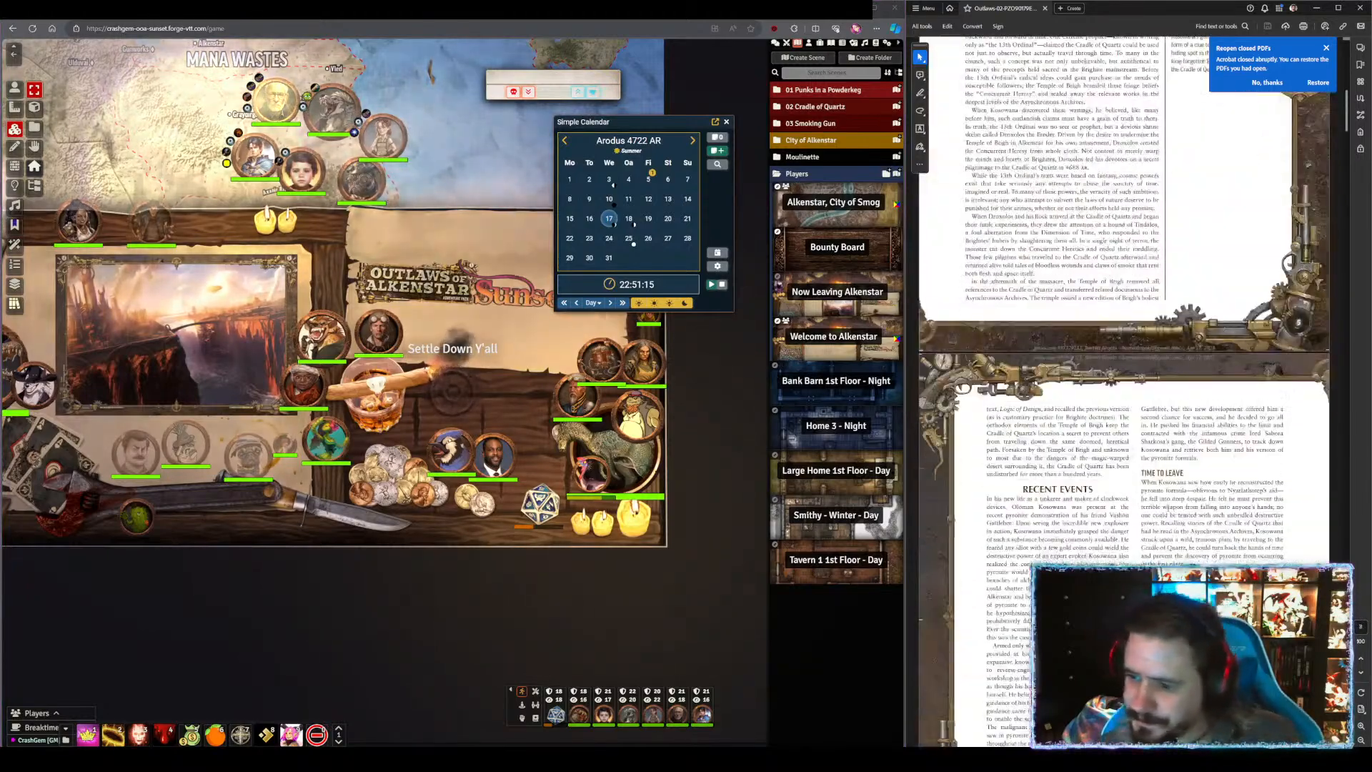
scroll(1091, 313, down, 20)
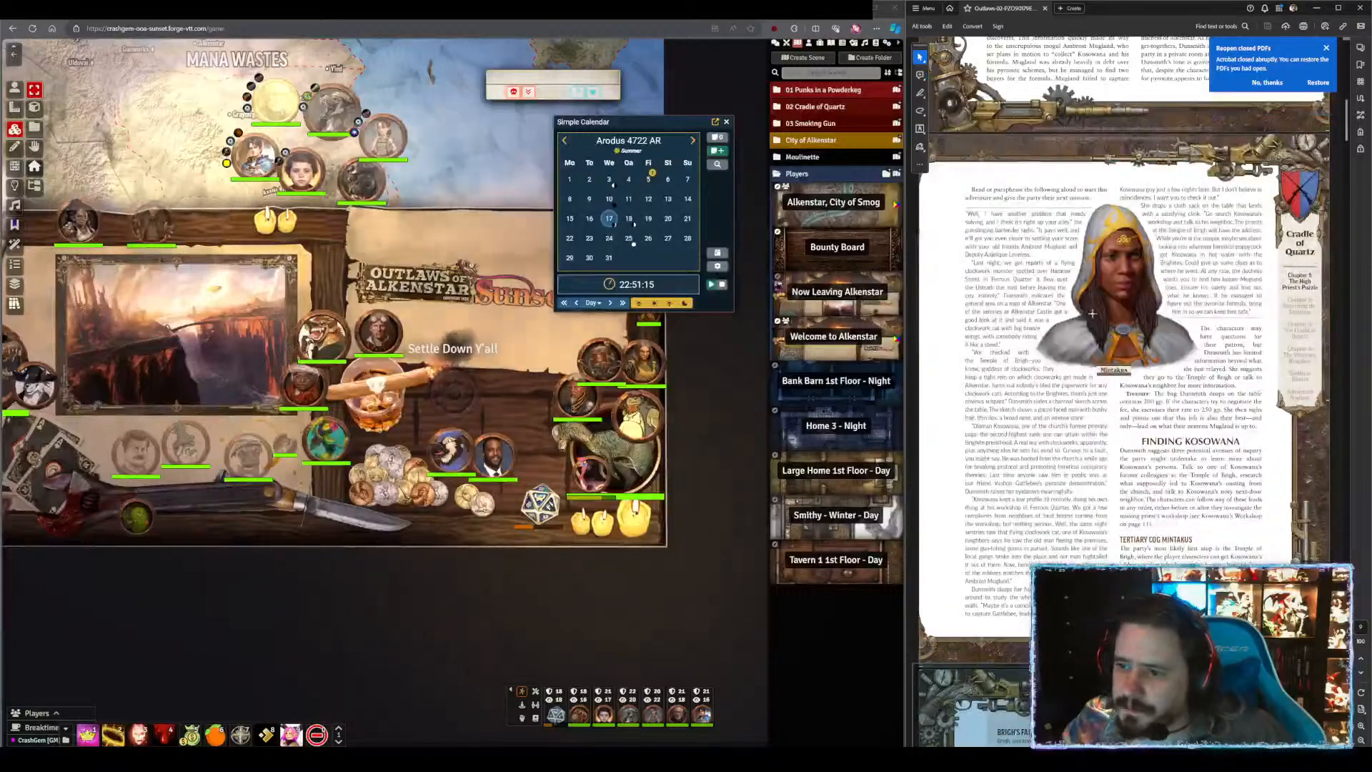
scroll(1092, 313, down, 10)
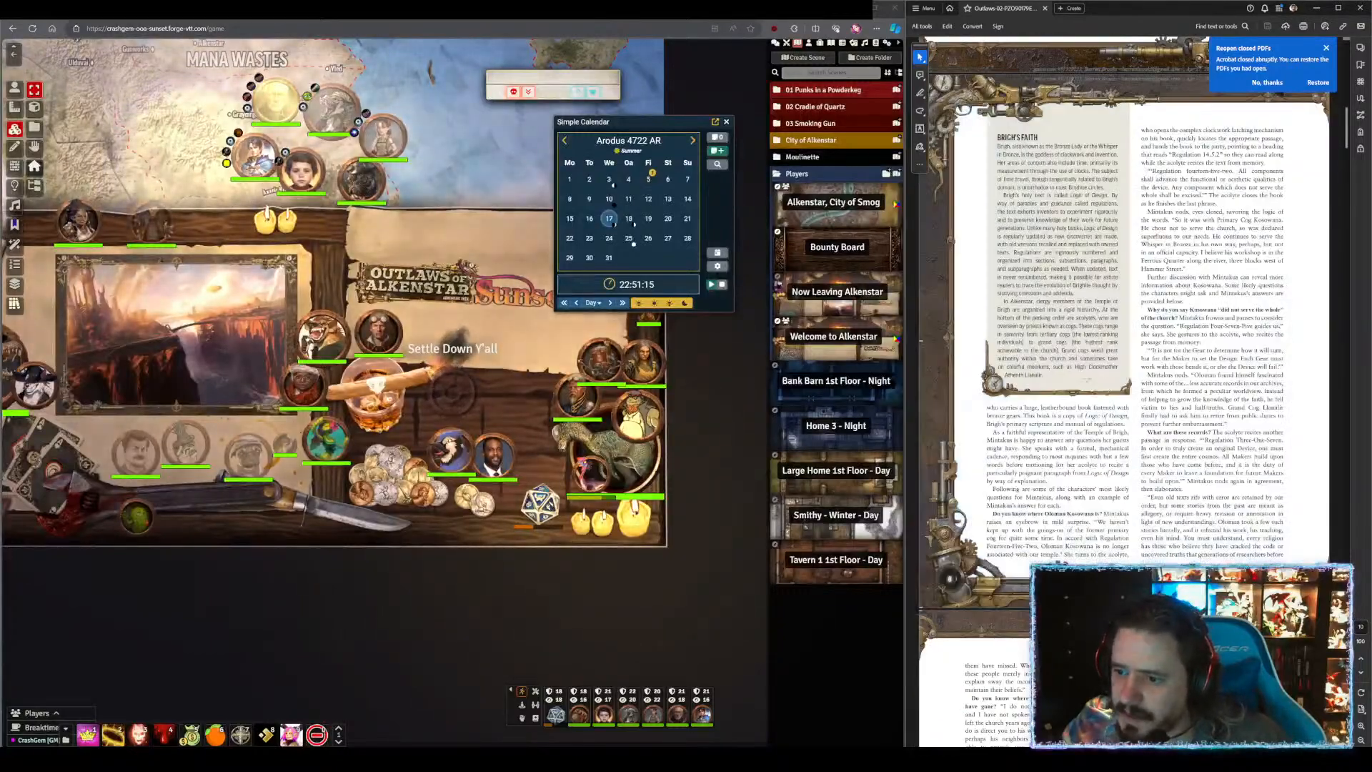
scroll(1123, 386, down, 10)
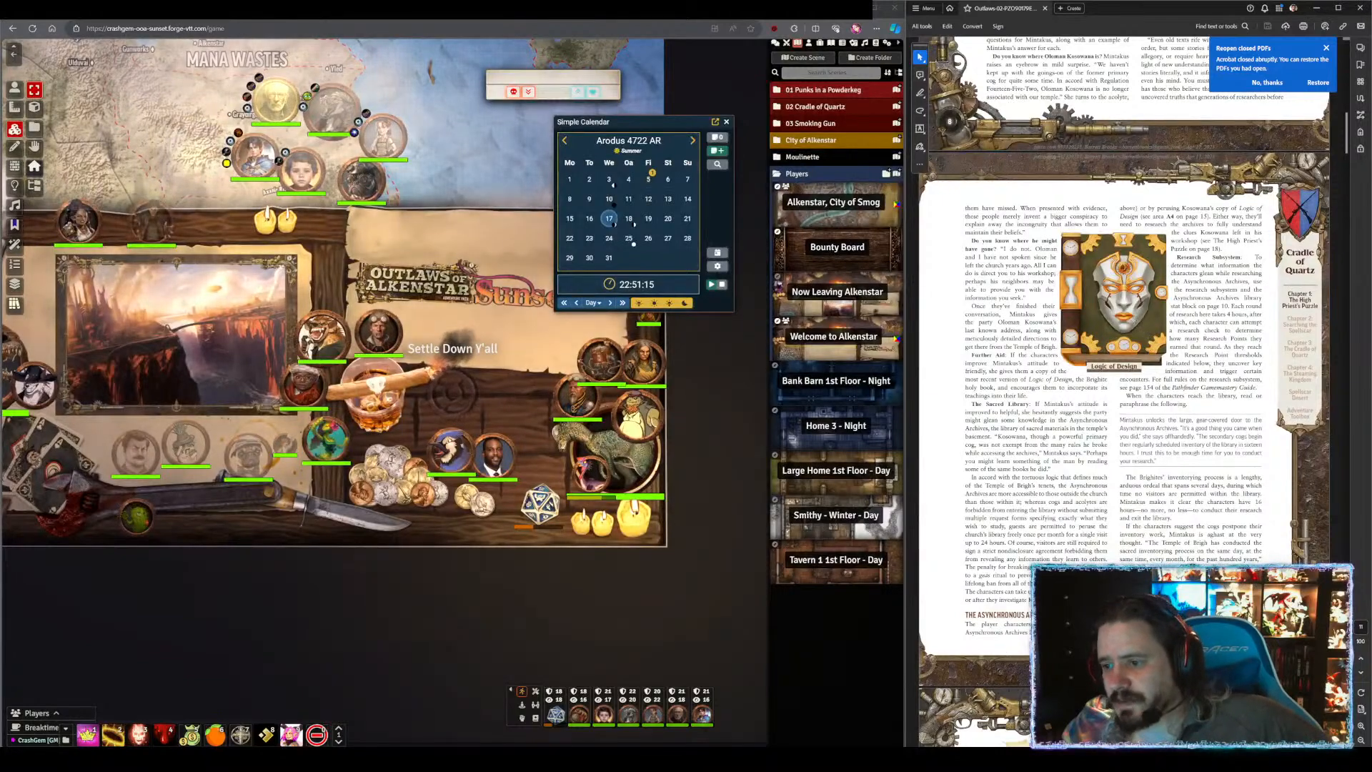
scroll(1147, 333, down, 3)
scroll(1123, 385, down, 10)
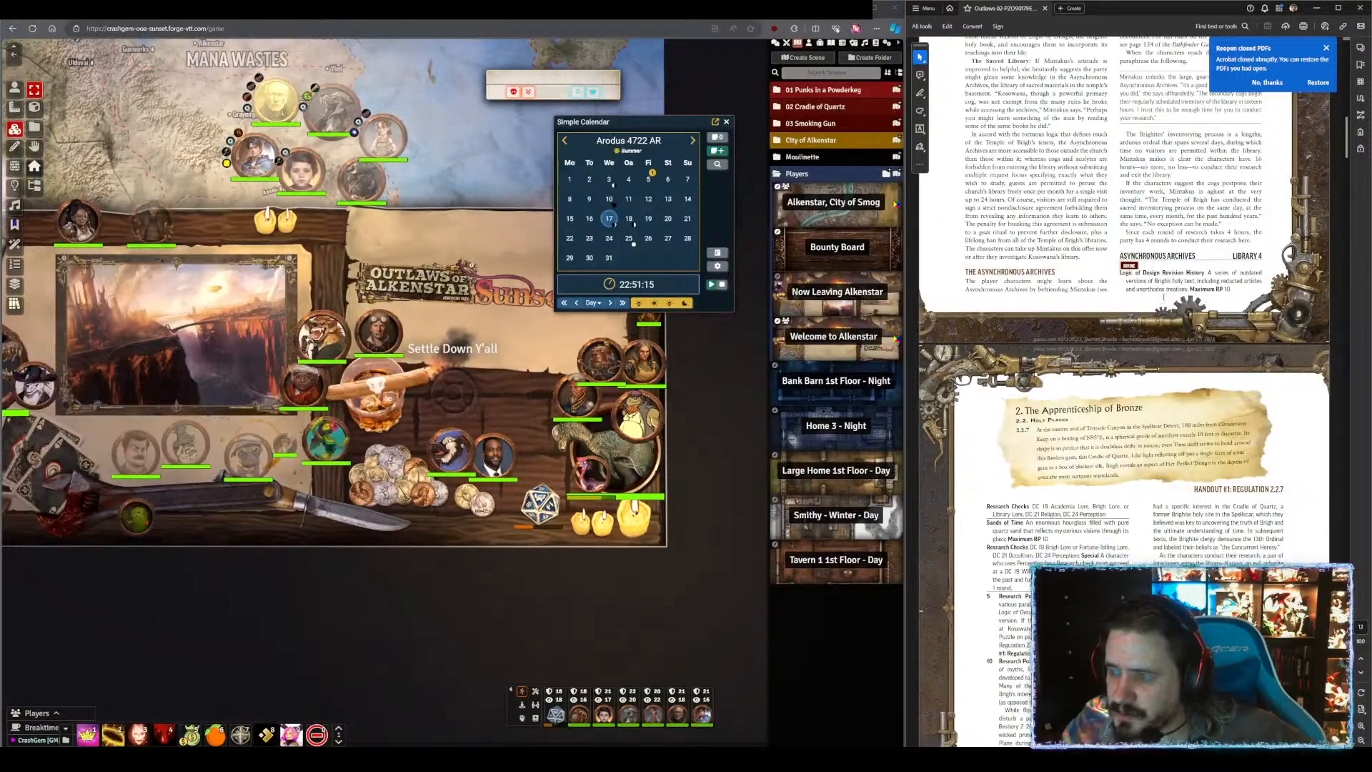
scroll(1158, 371, down, 11)
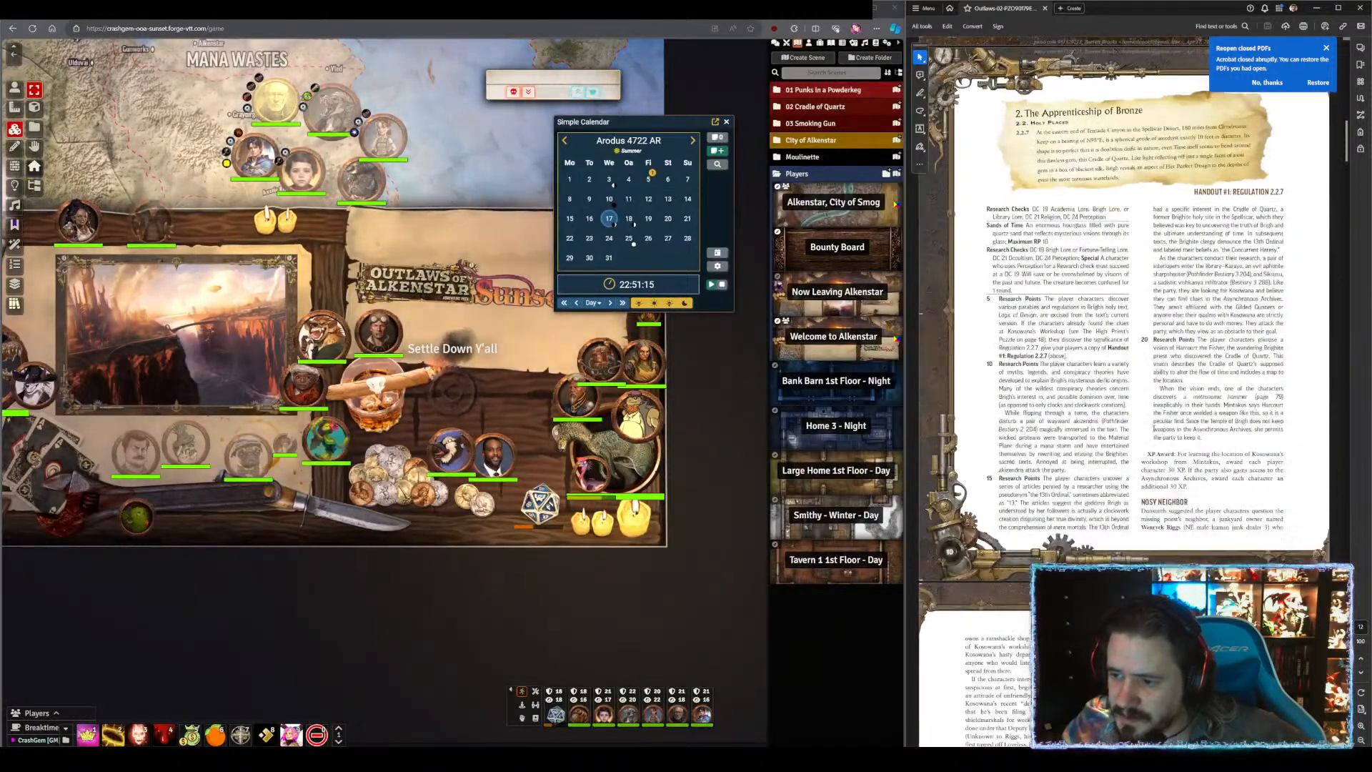
scroll(1154, 428, down, 1)
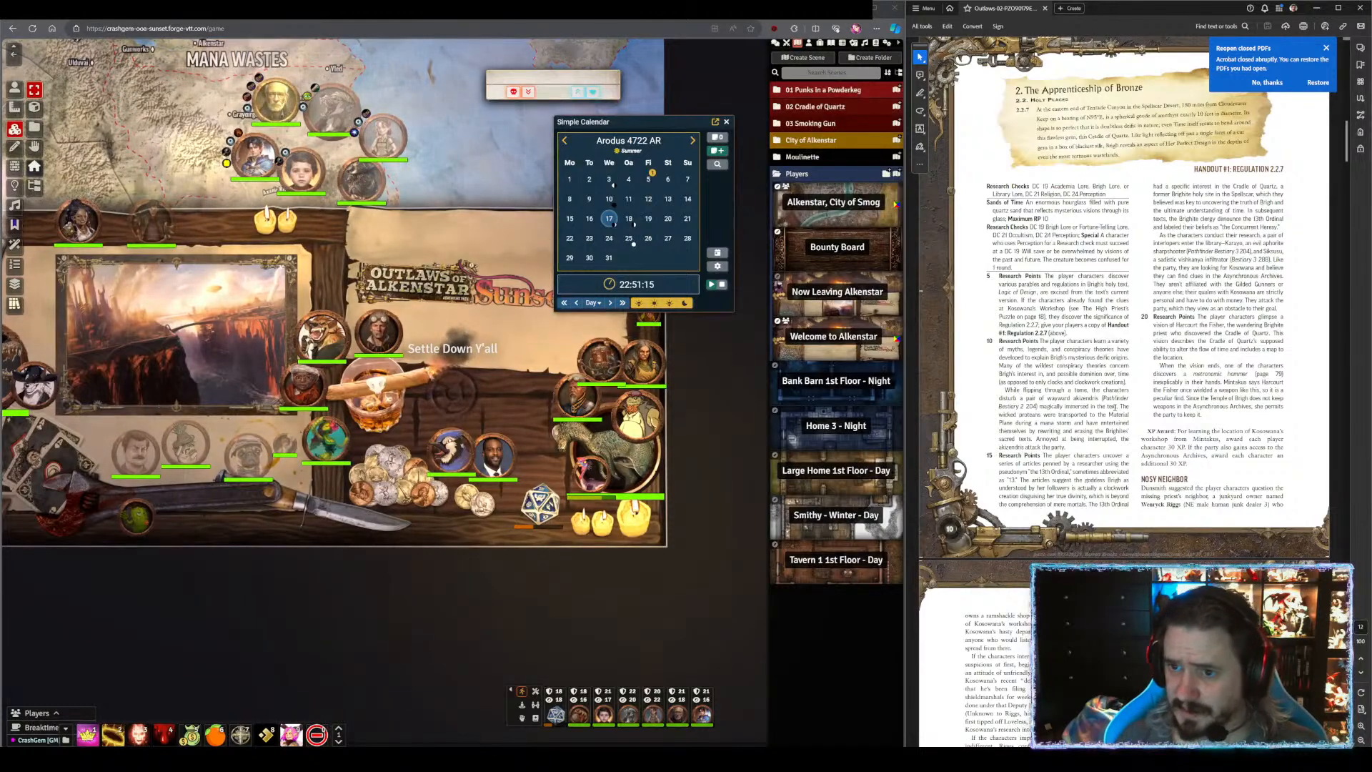
scroll(1124, 300, up, 1)
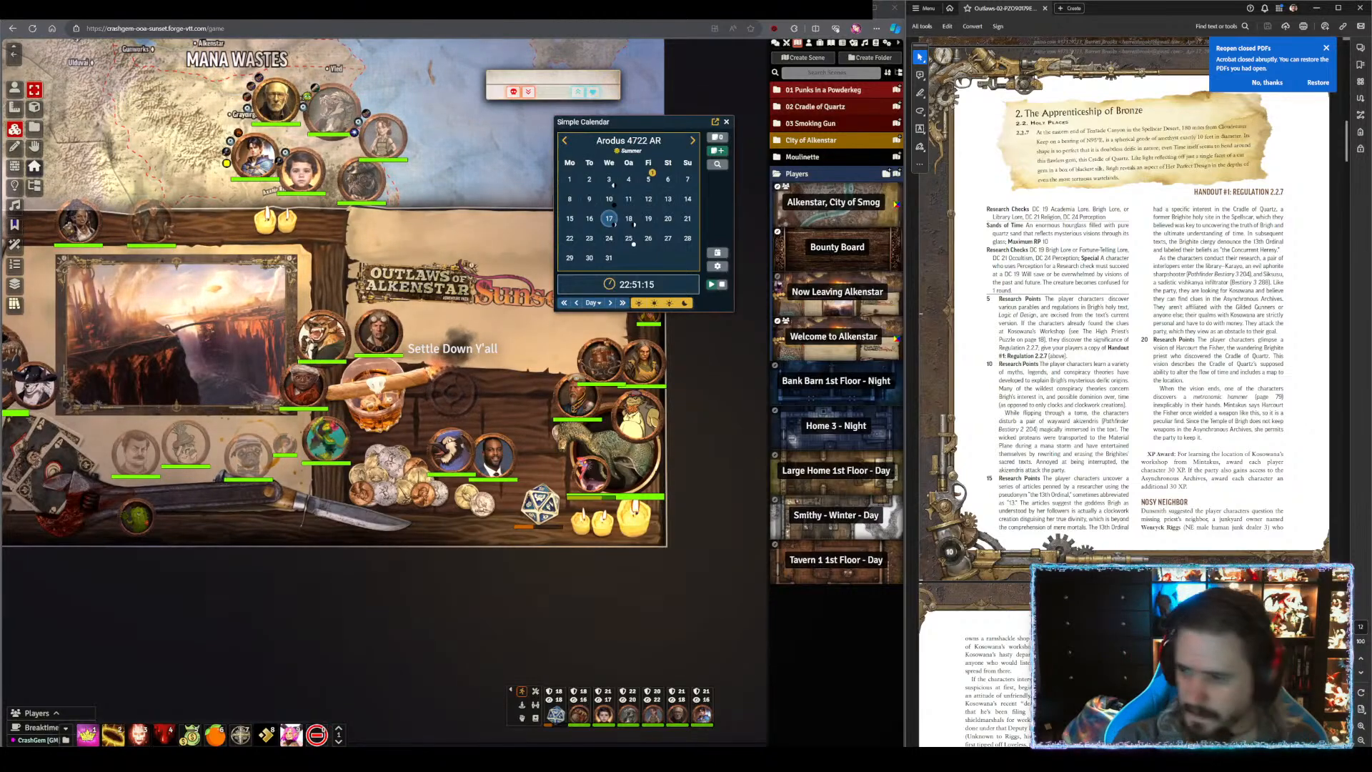
scroll(1124, 300, up, 6)
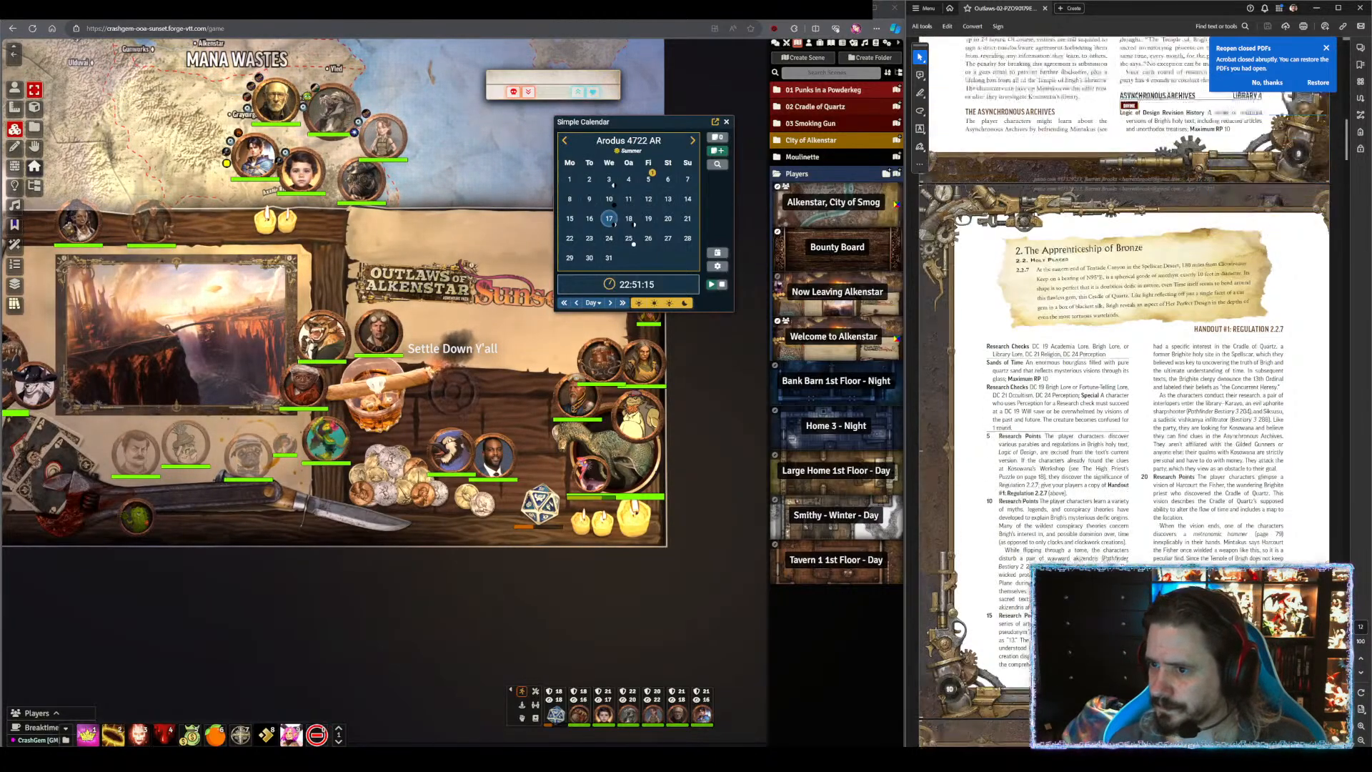
scroll(1124, 400, up, 7)
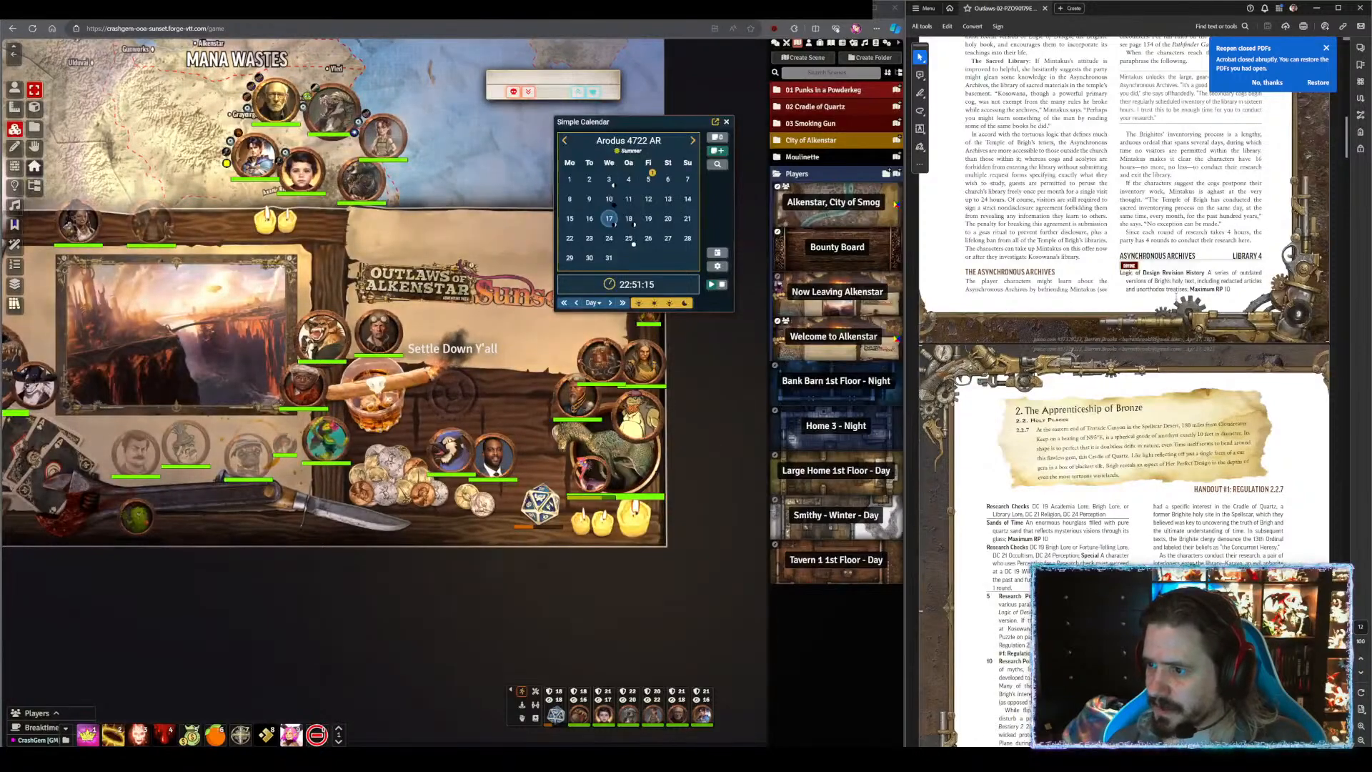
scroll(1219, 512, down, 13)
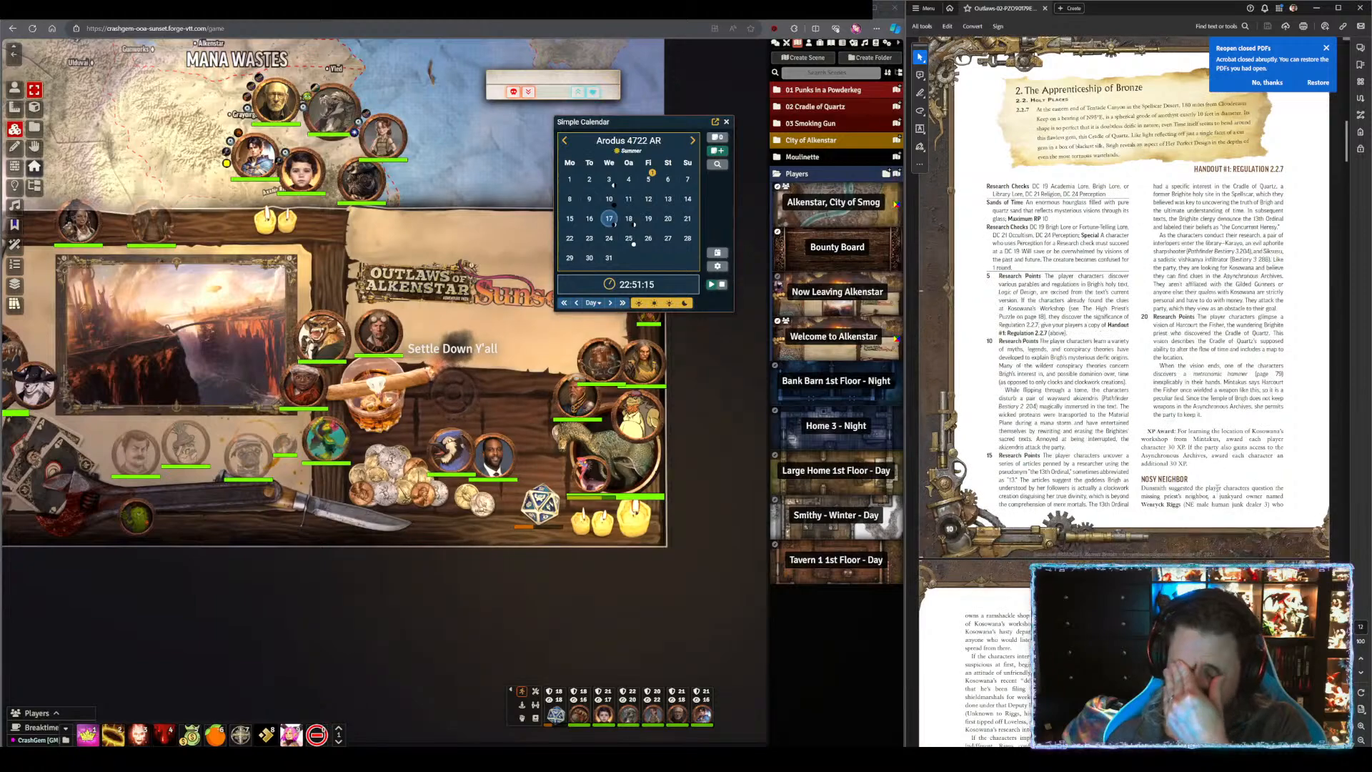
- Read the Cradle of Quartz PDF from Nosy Neighbor through the Kosowana's Workshop areas to The High Priest's Puzzle
scroll(1214, 485, down, 7)
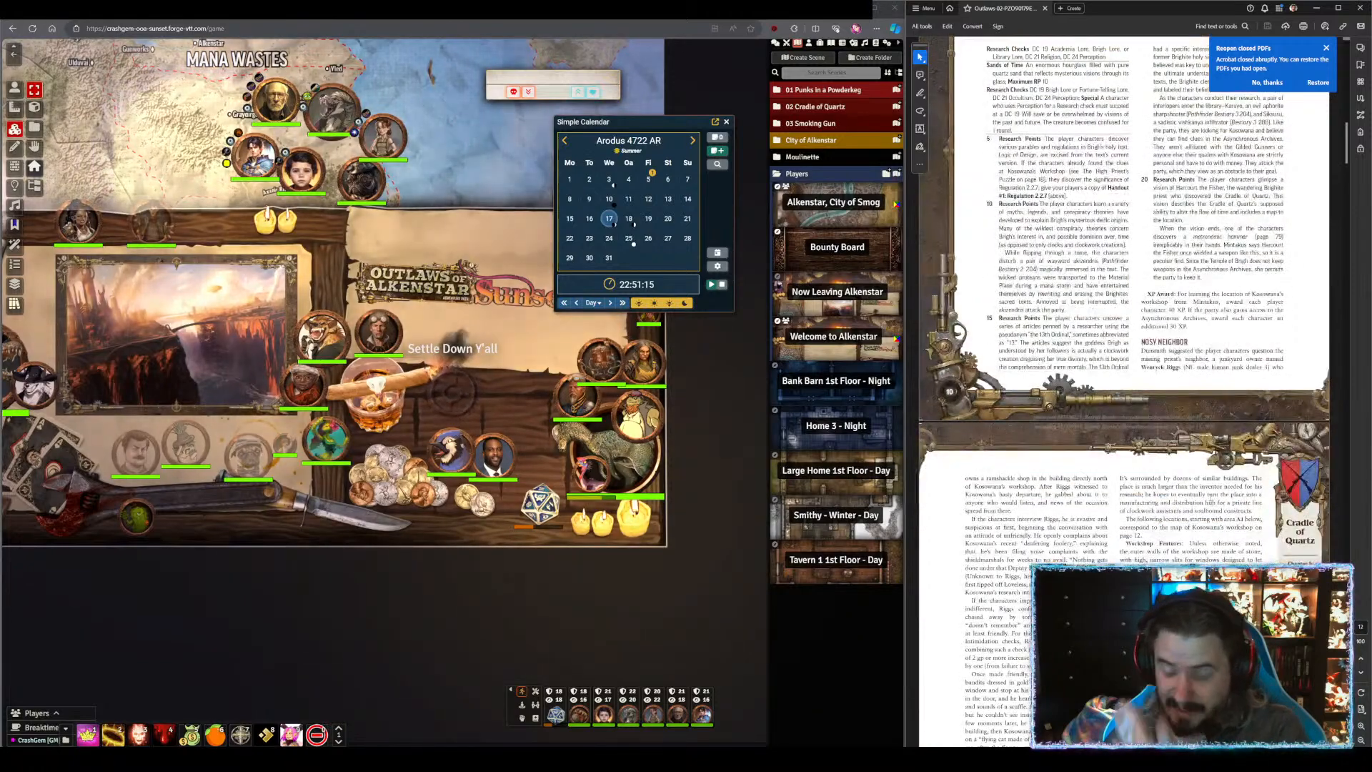
scroll(1215, 486, down, 9)
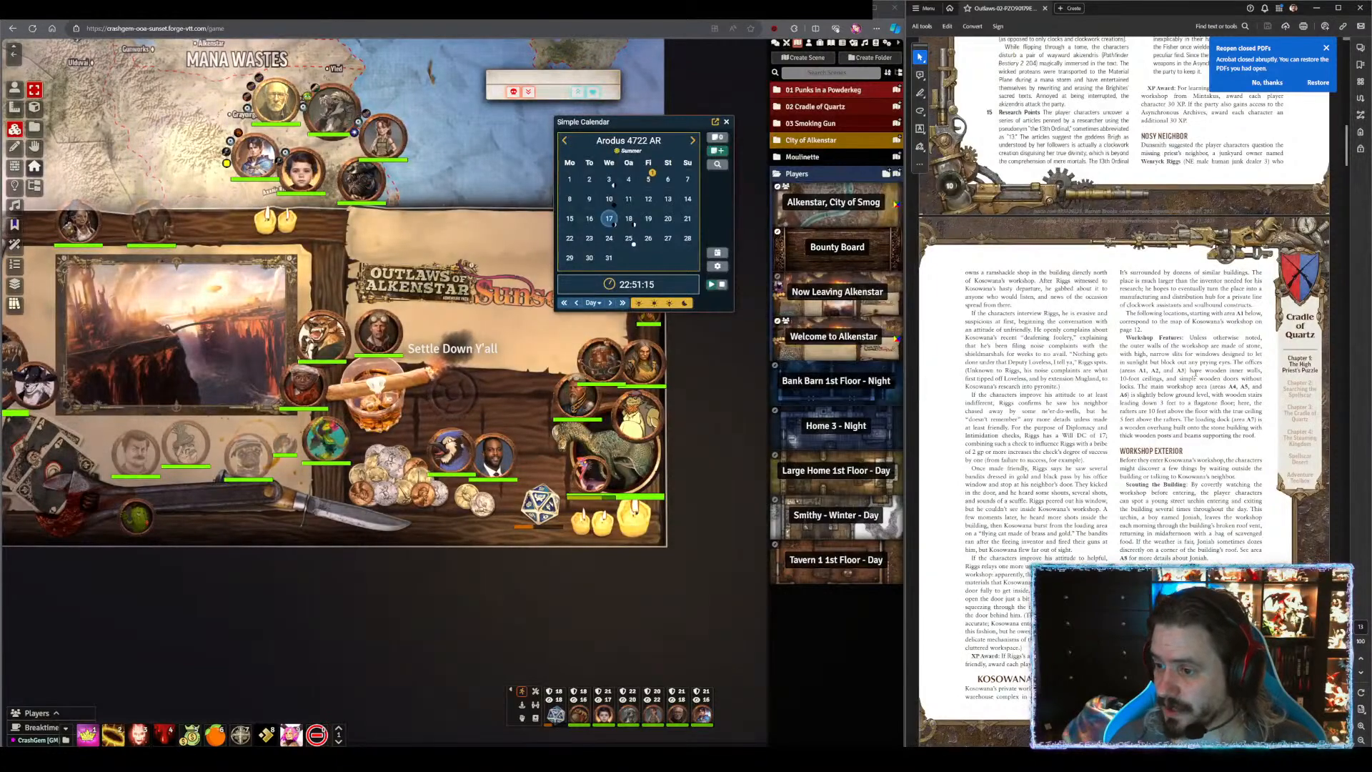
scroll(1200, 386, down, 3)
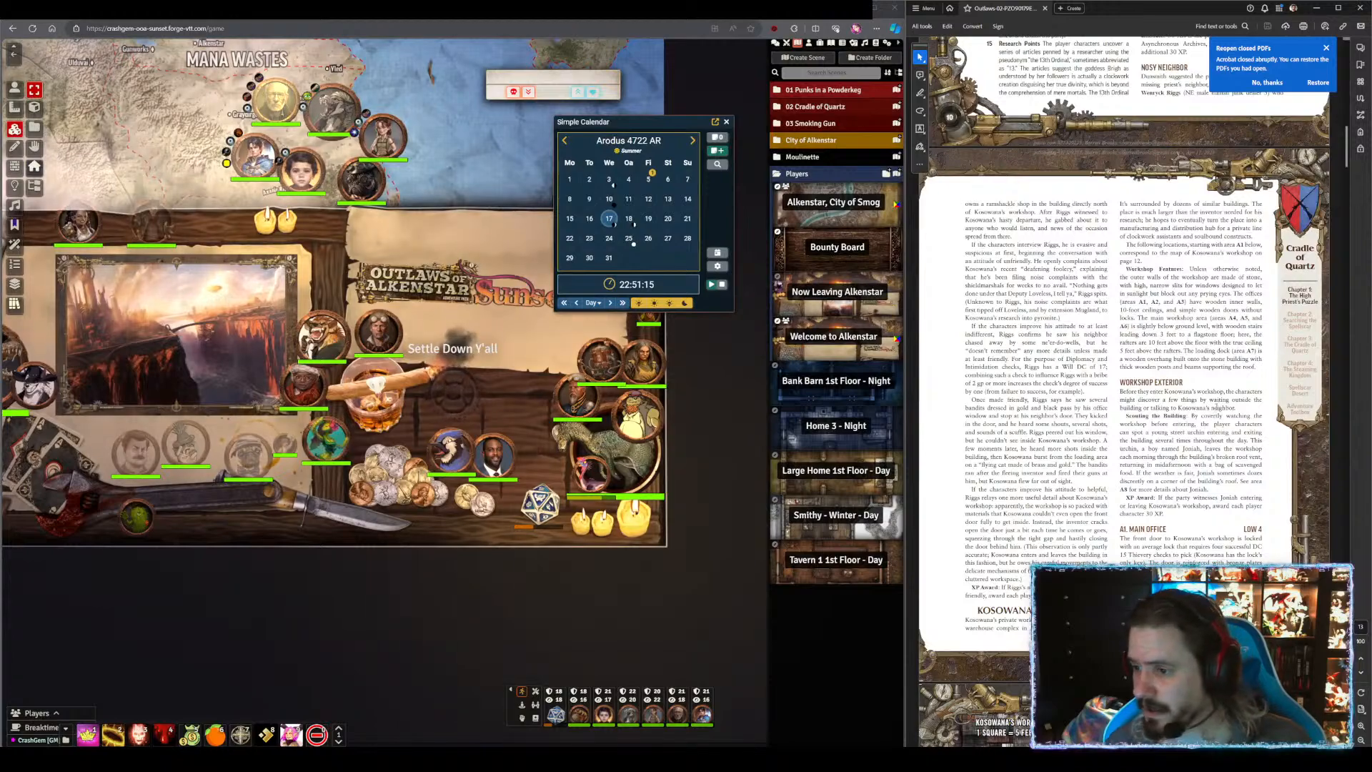
scroll(1218, 400, down, 10)
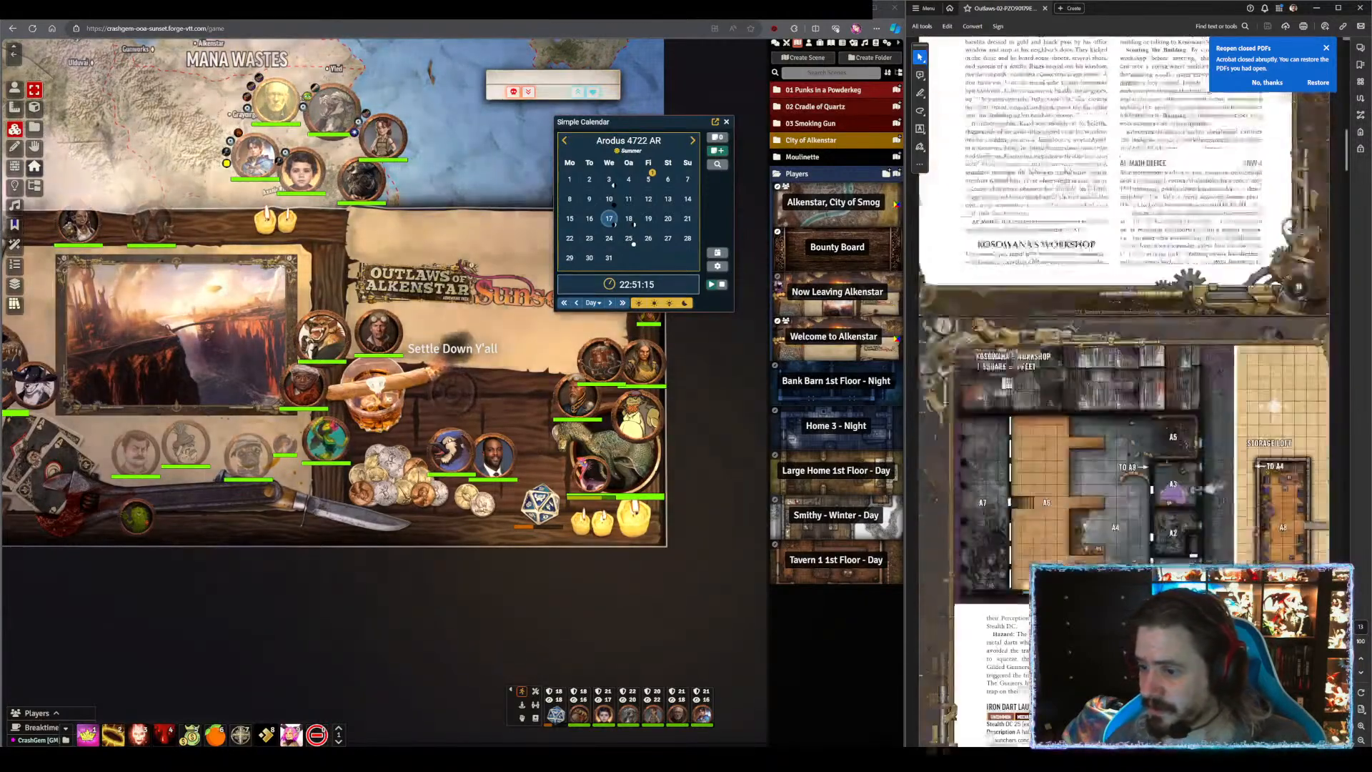
scroll(1125, 321, down, 10)
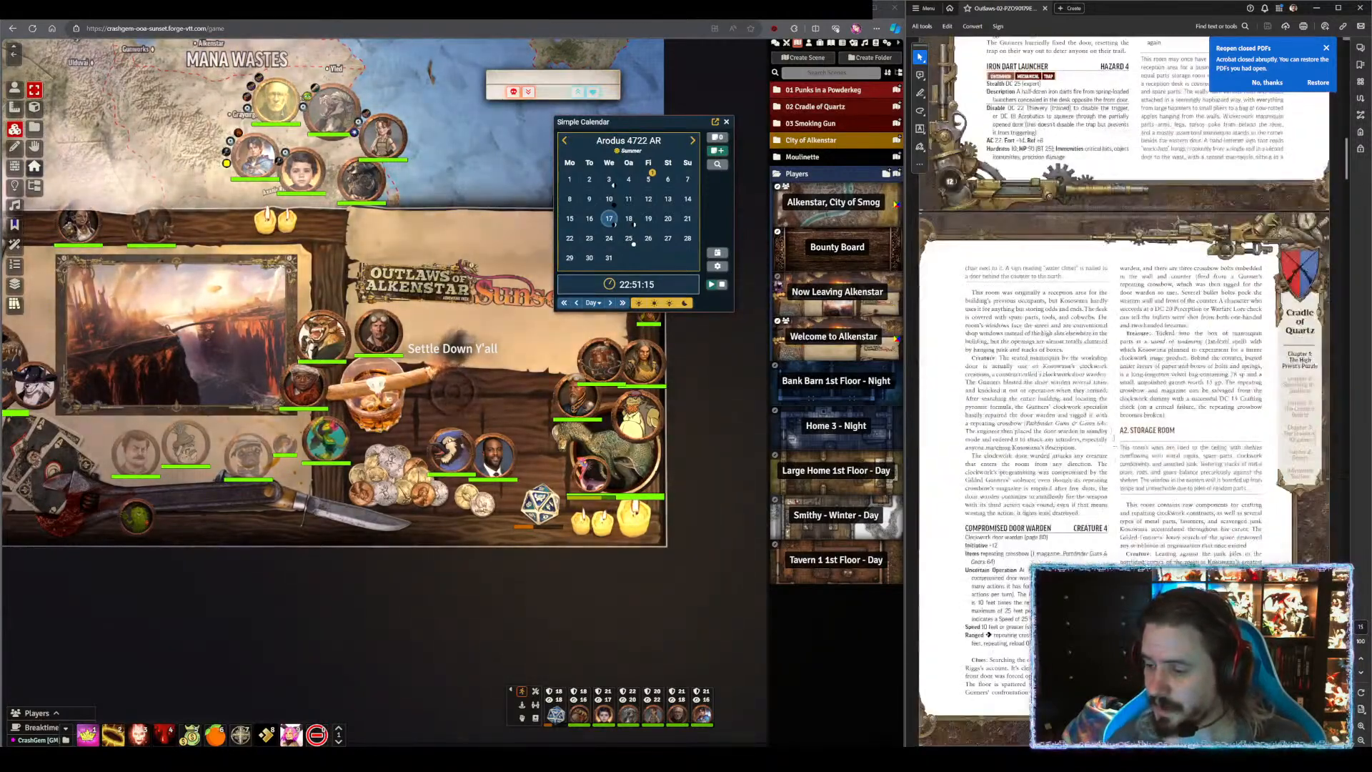
scroll(1125, 357, down, 10)
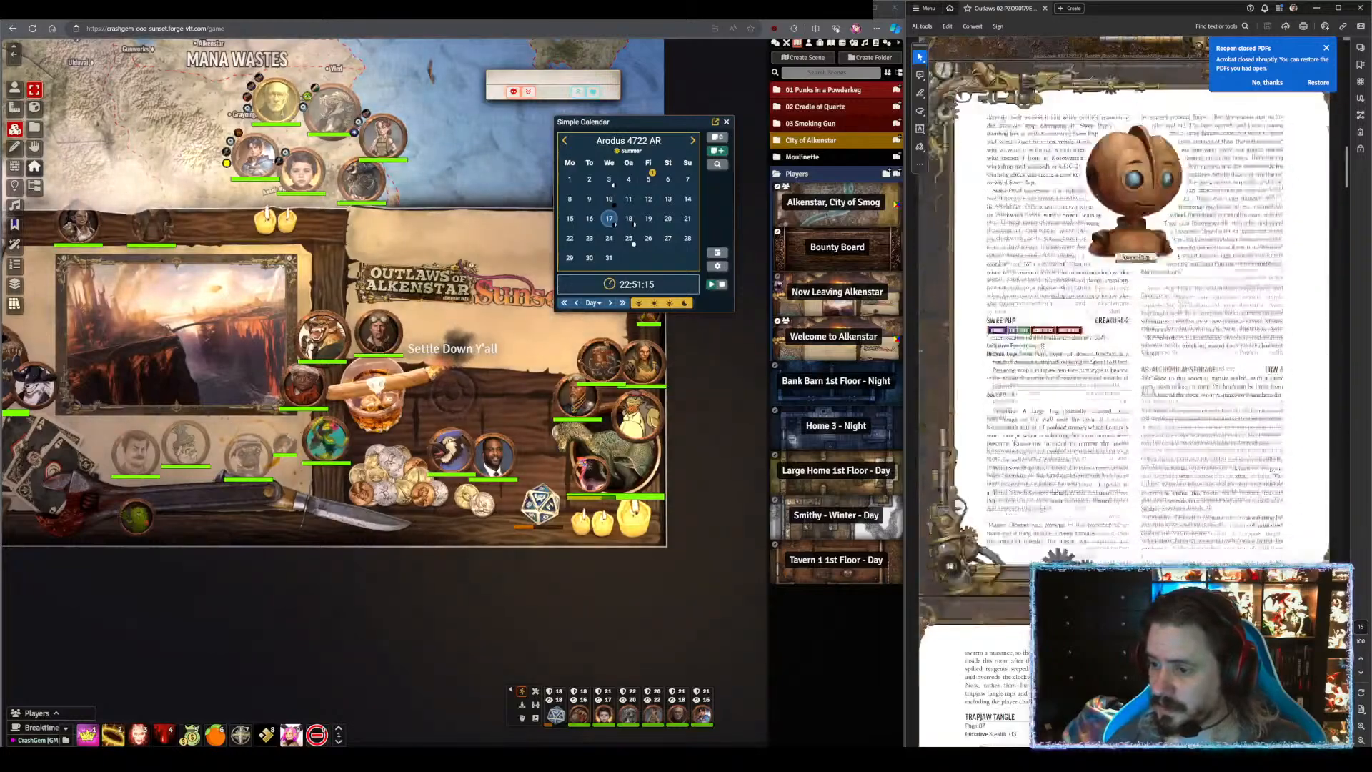
scroll(1125, 393, down, 8)
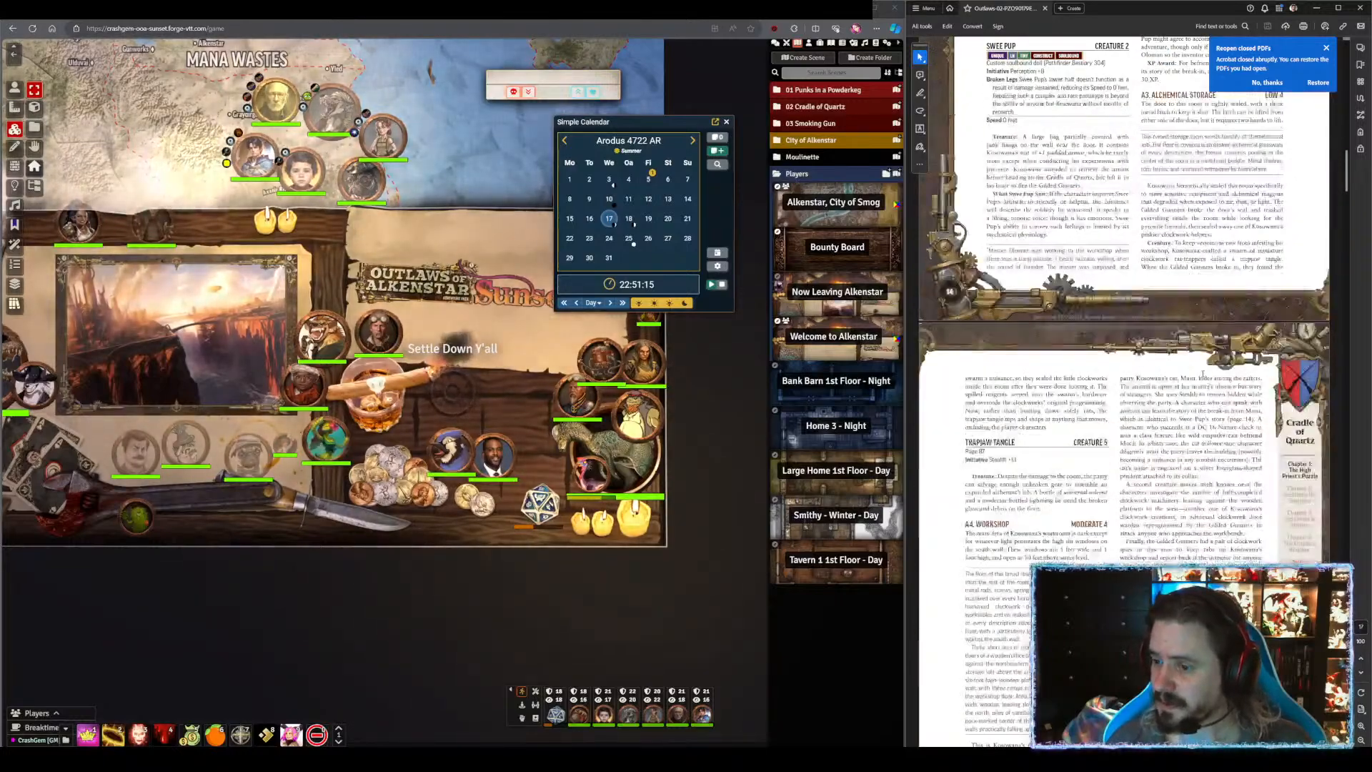
scroll(1126, 321, down, 5)
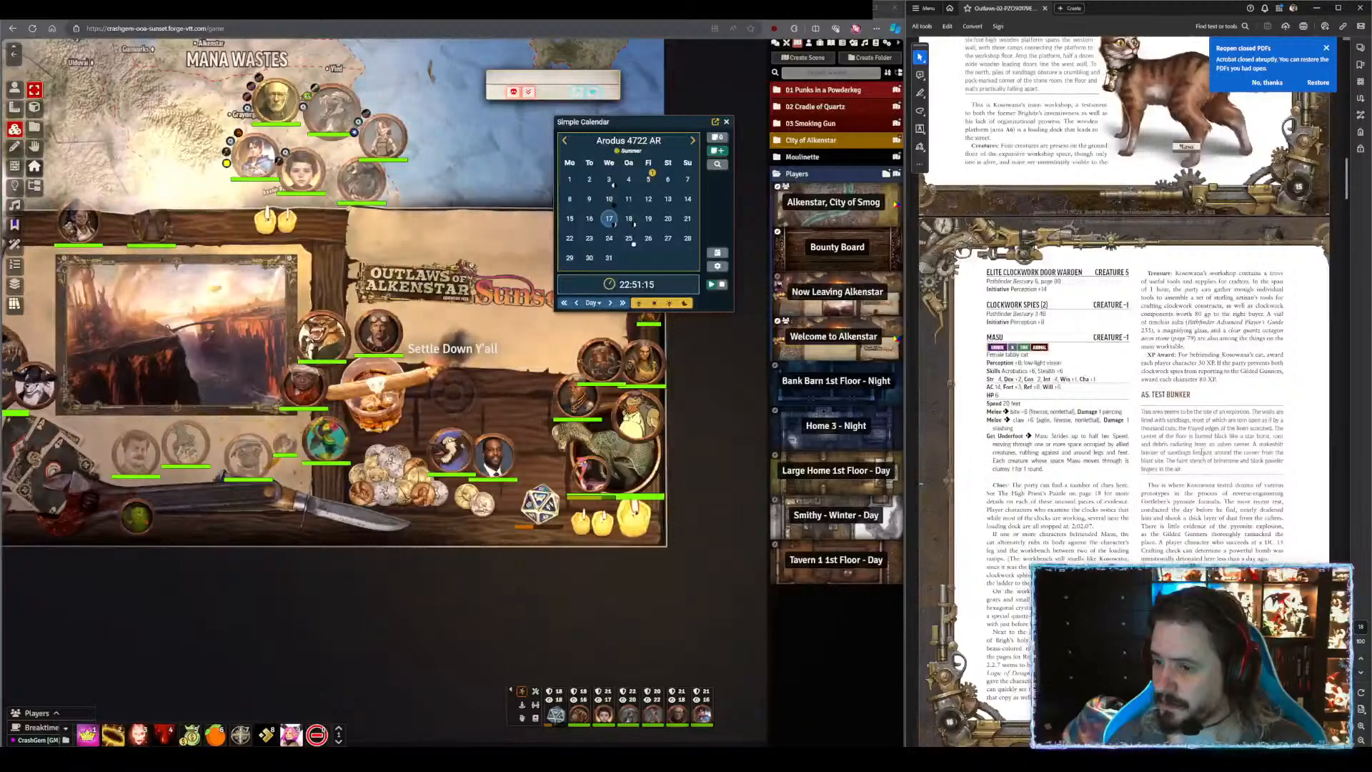
scroll(1194, 444, down, 2)
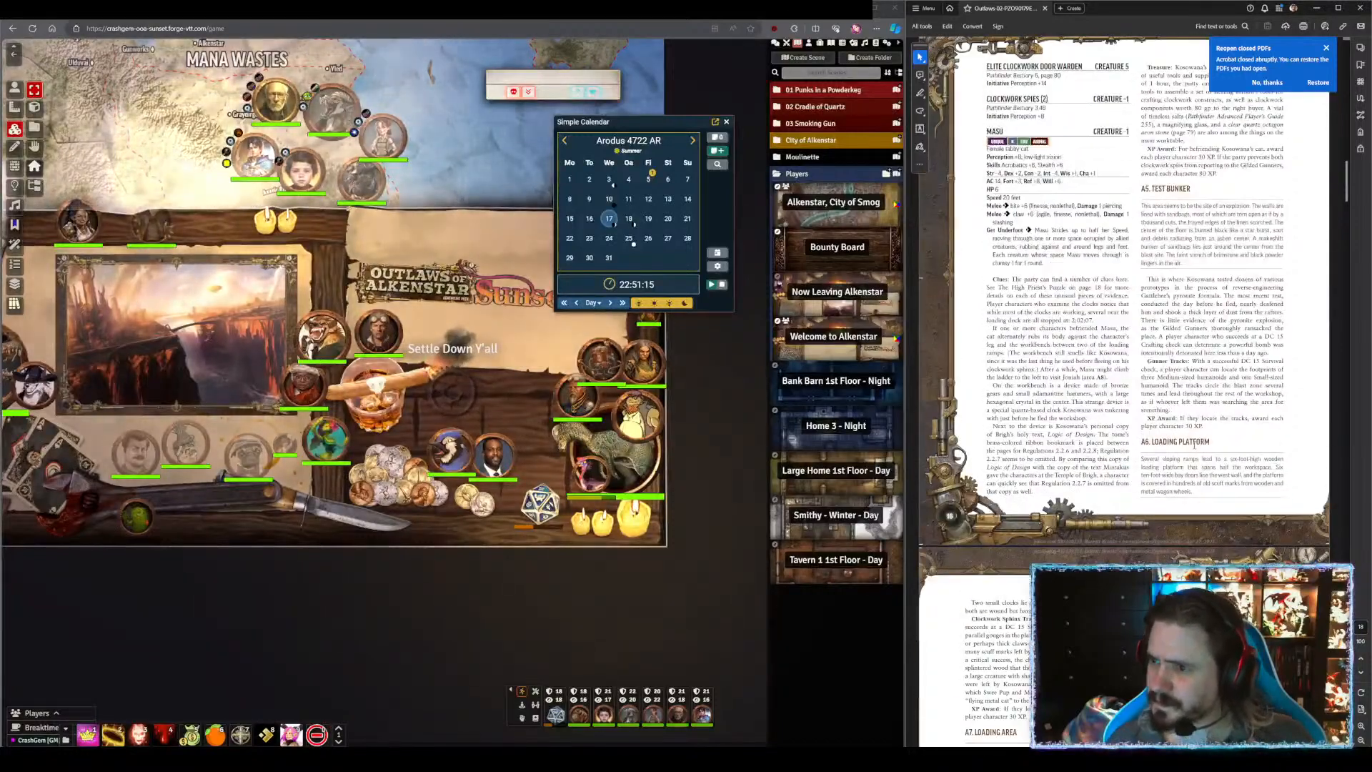
scroll(1194, 444, down, 10)
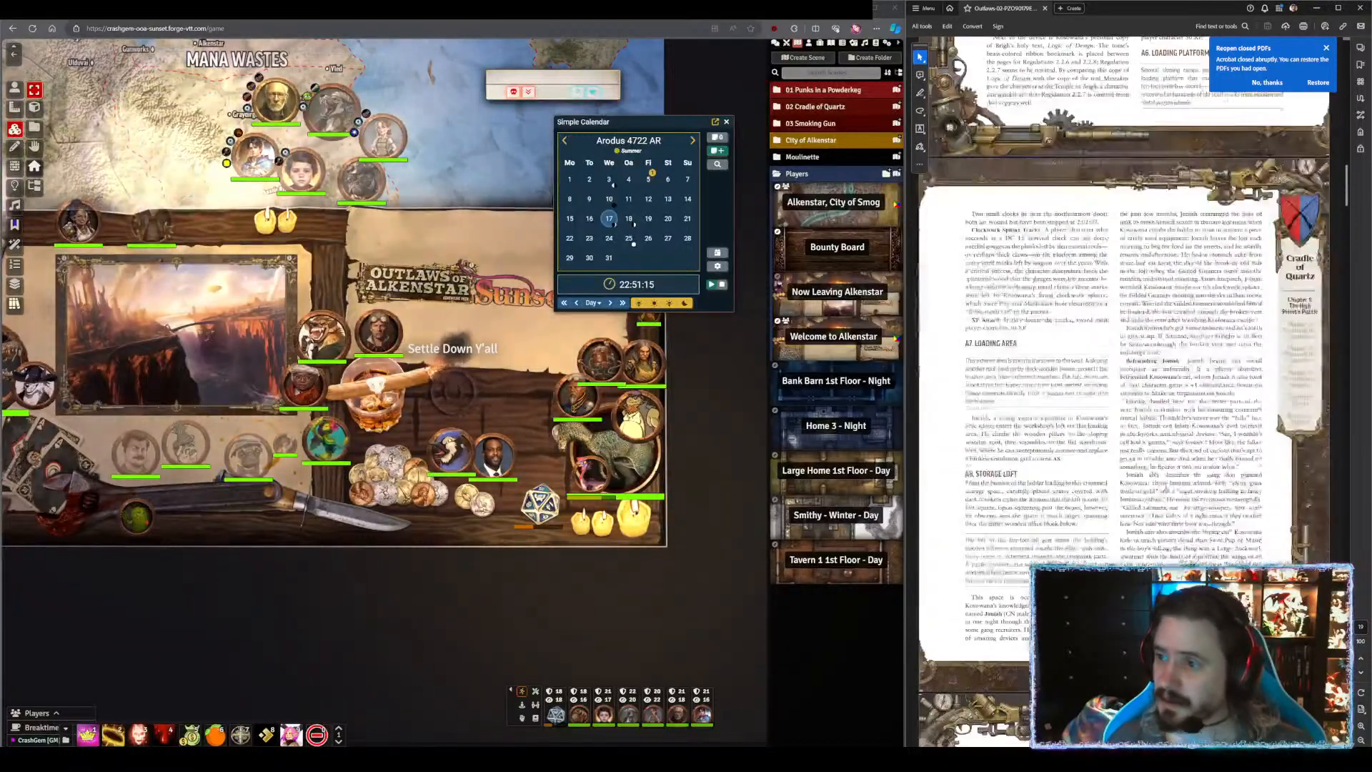
scroll(1177, 429, down, 12)
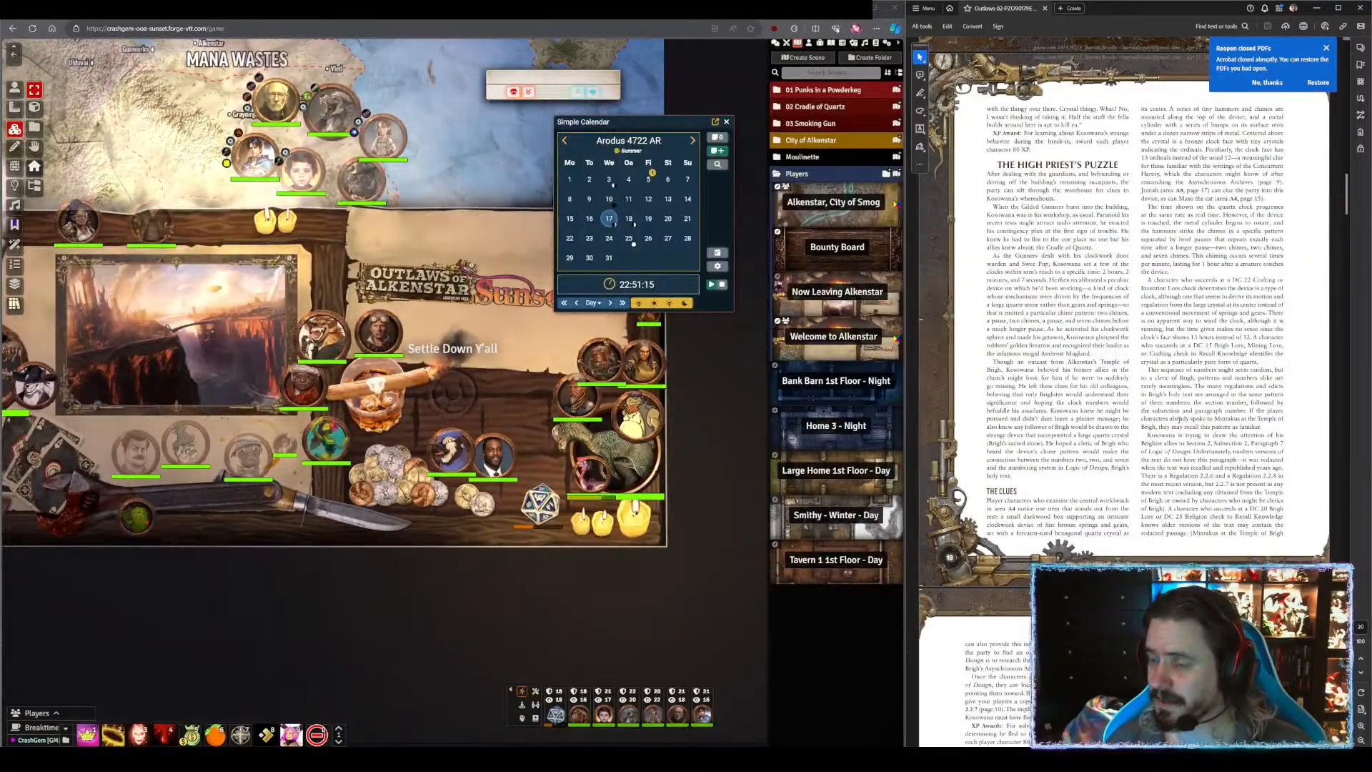
- Study The High Priest's Puzzle and The Clues in the PDF, continuing to the Spies Everywhere section
scroll(1199, 417, up, 1)
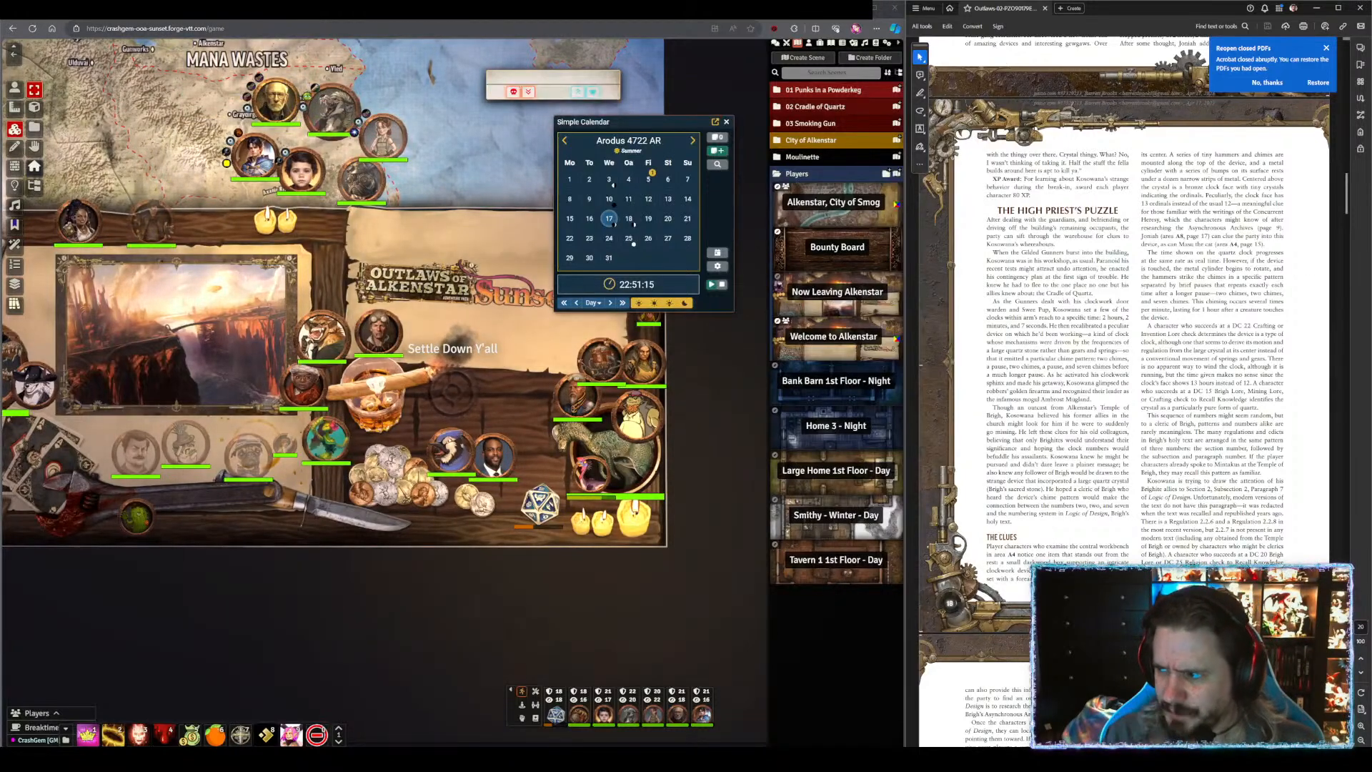
scroll(1123, 393, down, 1)
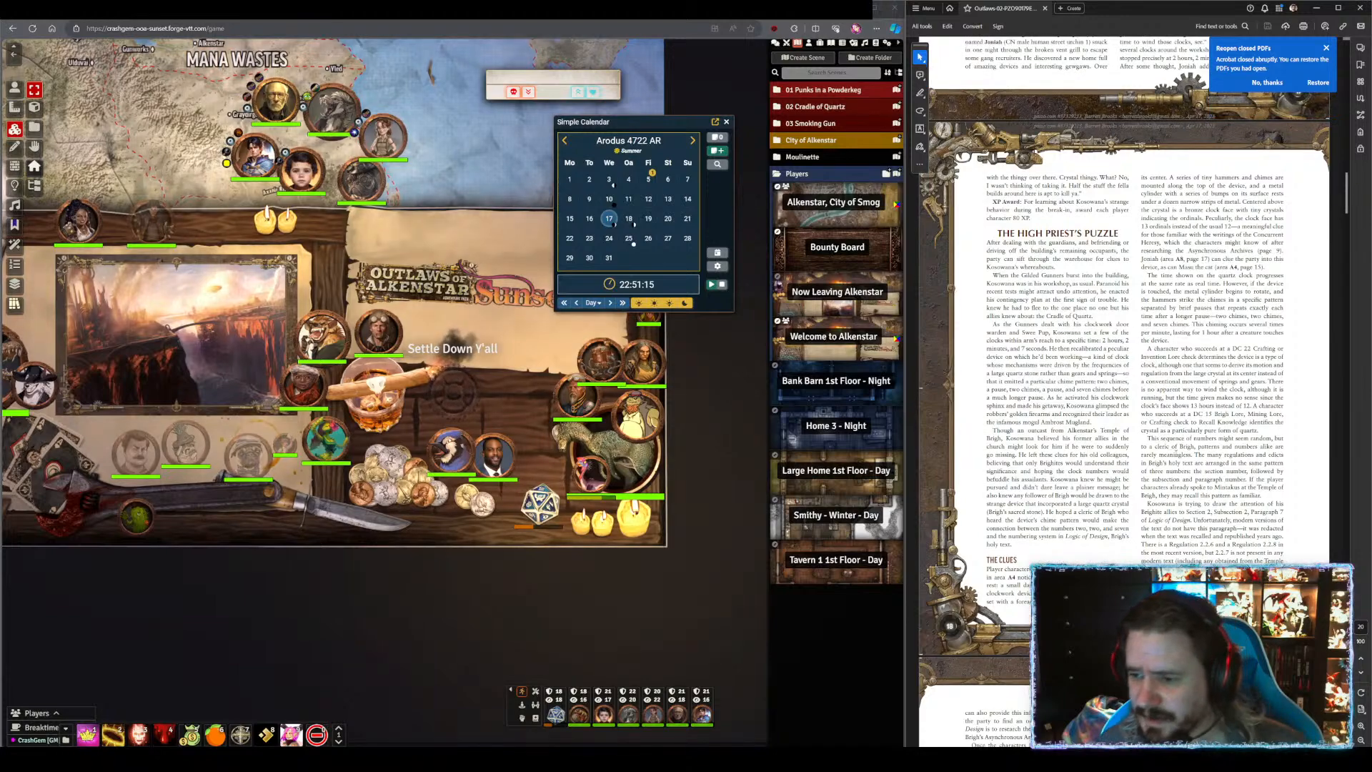
scroll(1104, 373, down, 3)
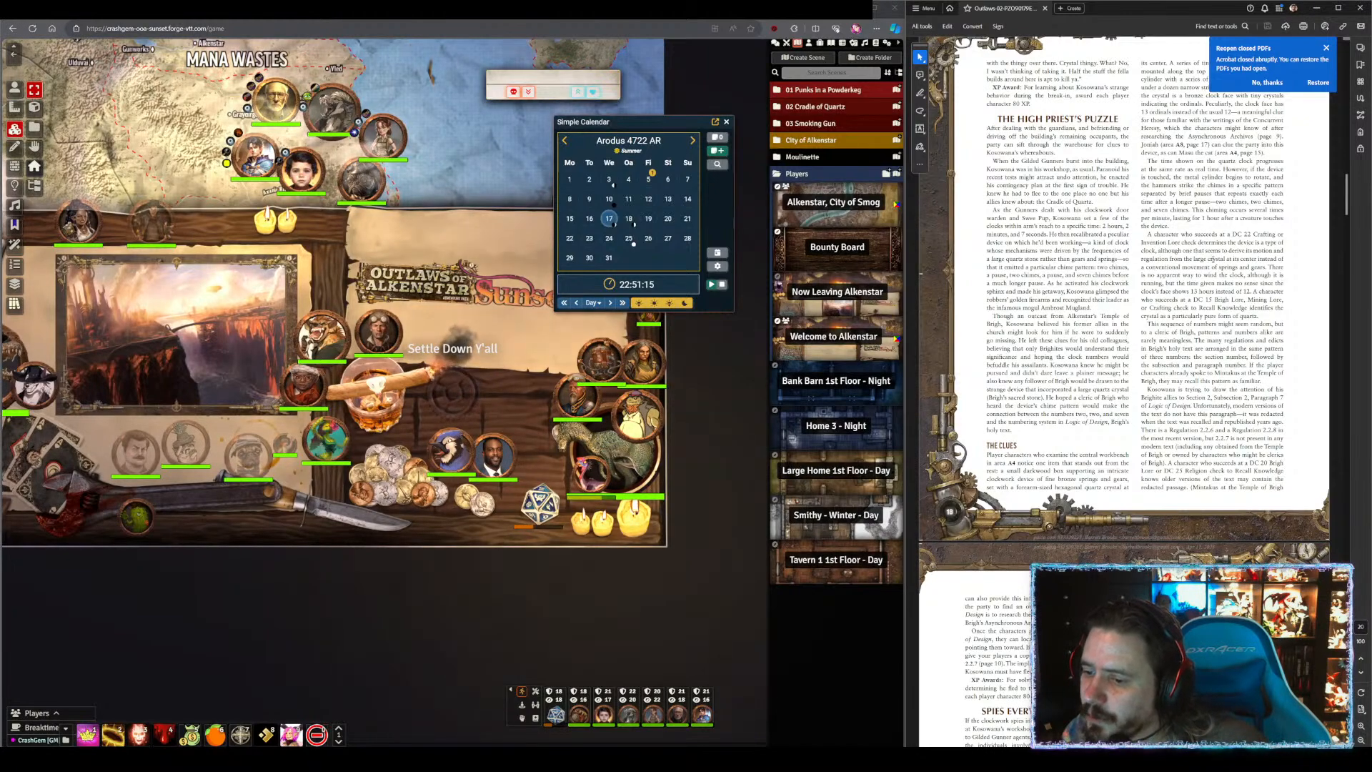
scroll(1207, 249, up, 1)
scroll(1220, 238, up, 3)
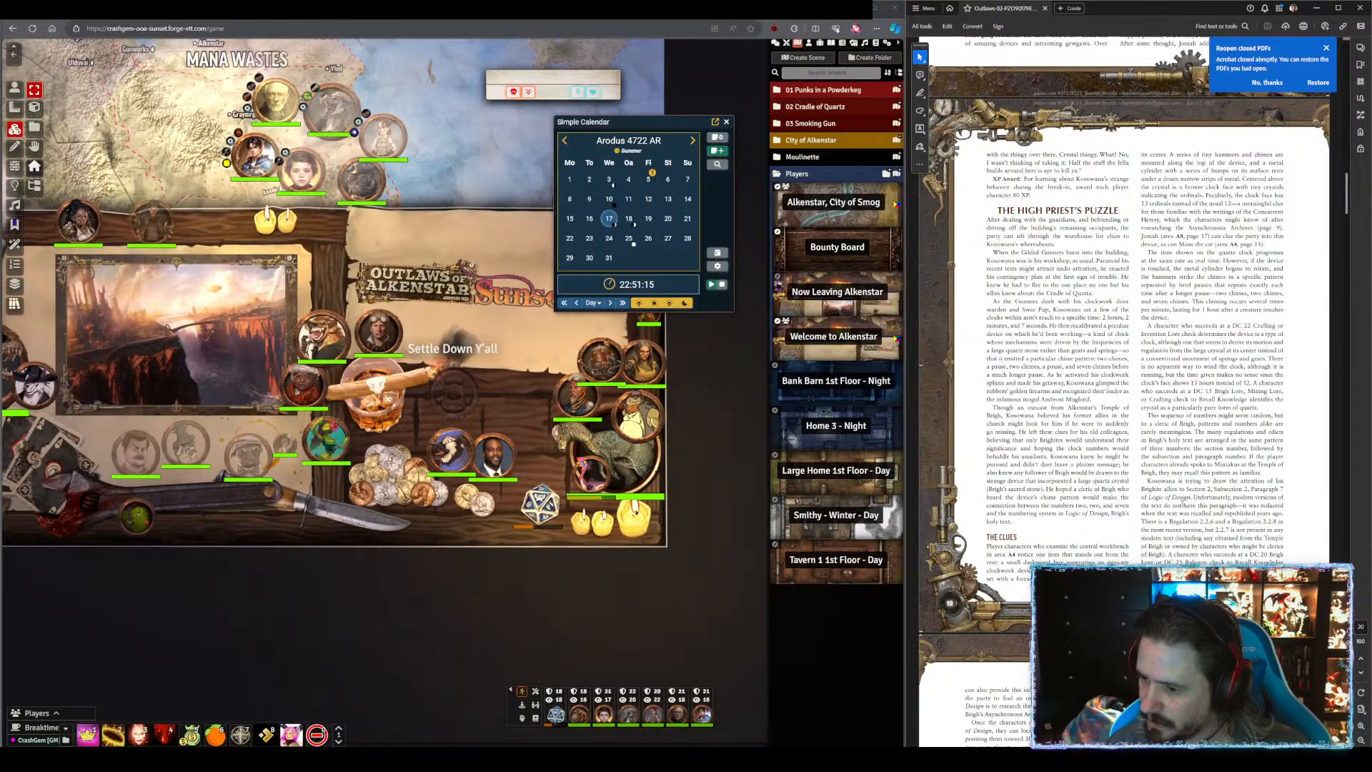
scroll(1183, 504, down, 1)
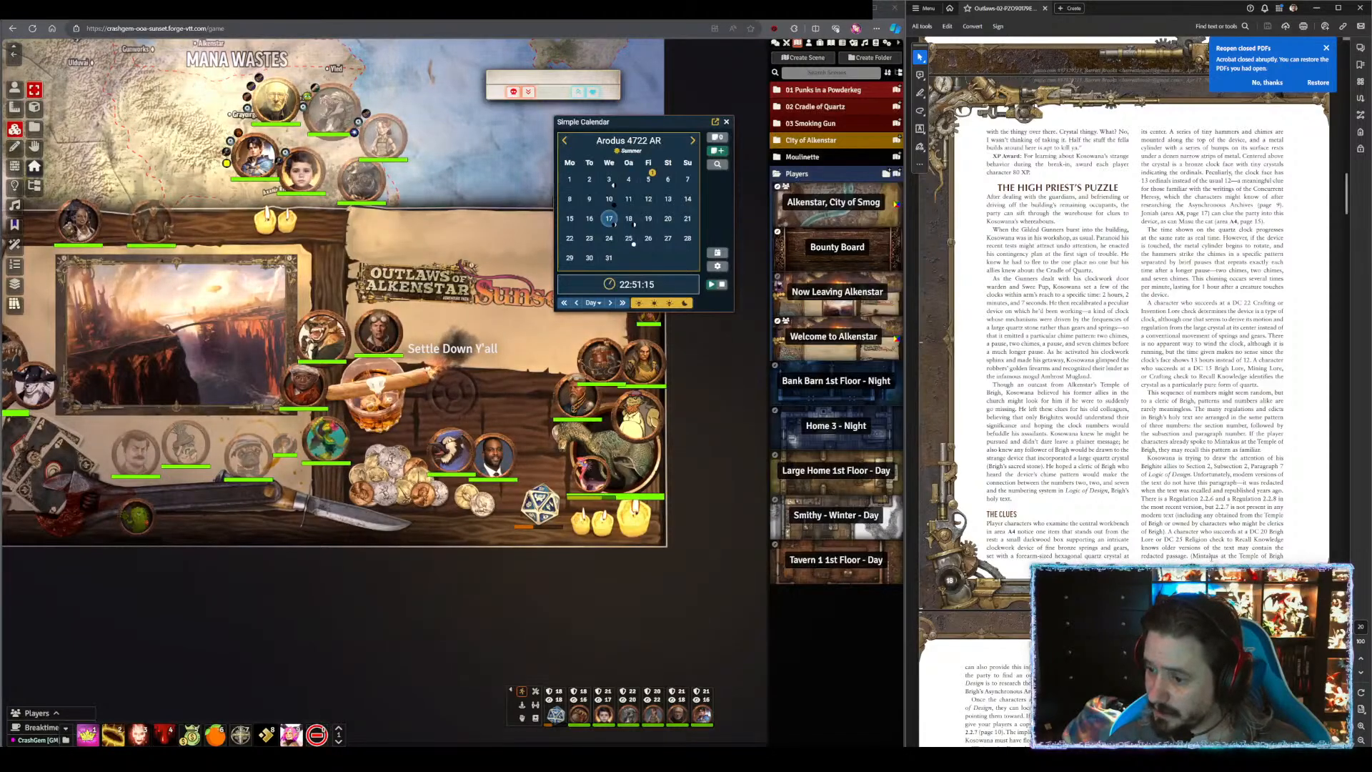
scroll(1213, 558, down, 1)
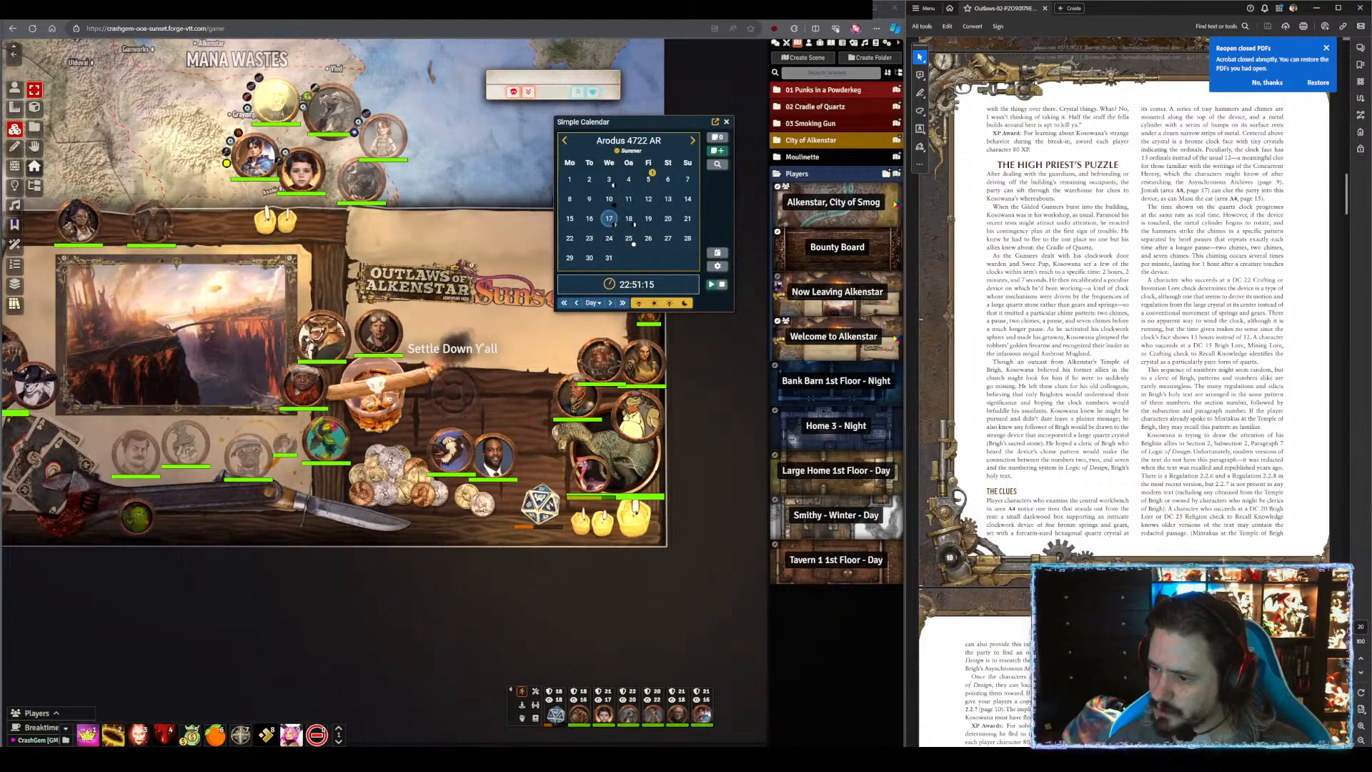
scroll(1143, 357, down, 5)
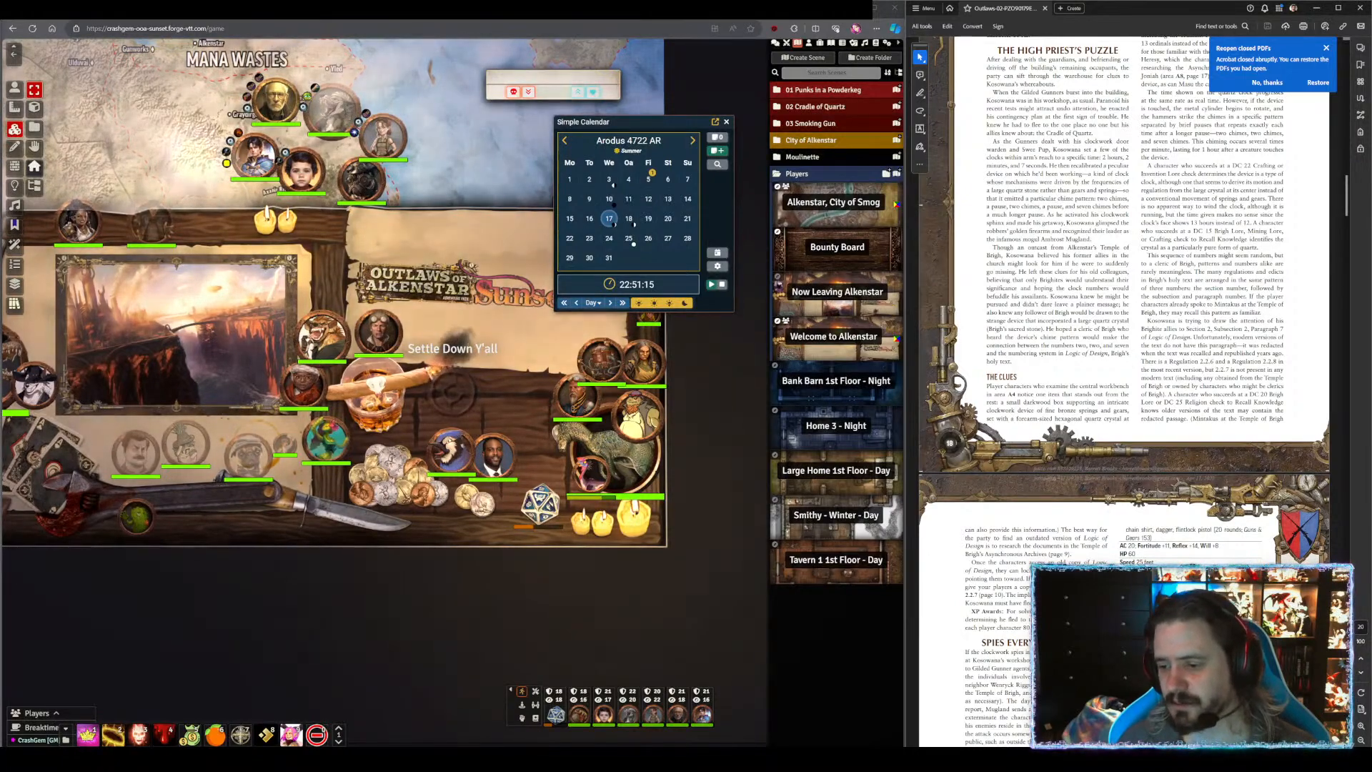
scroll(1124, 393, down, 3)
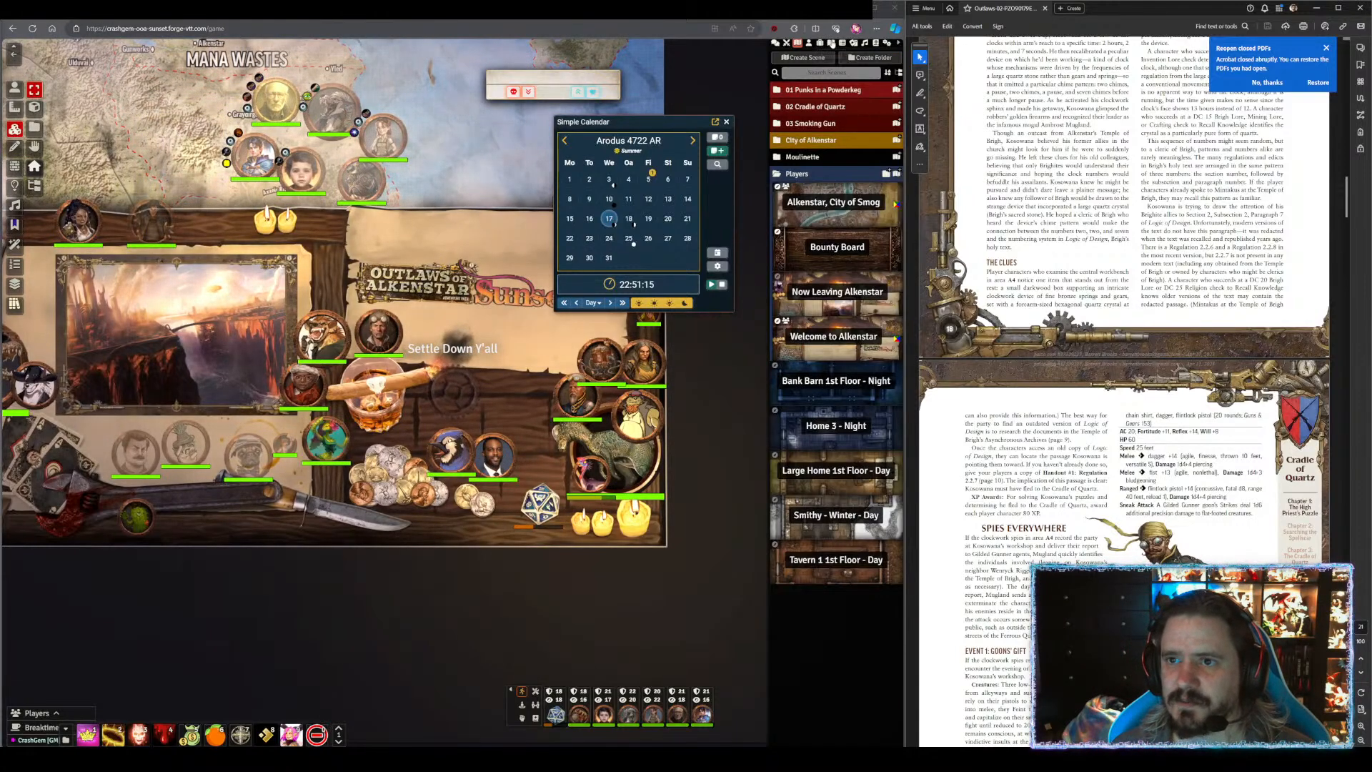
- Open the Chapter 1: The High Priest Puzzle journal from Foundry's Cradle of Quartz folder and find its Regulation 2.2.7 section
click(830, 43)
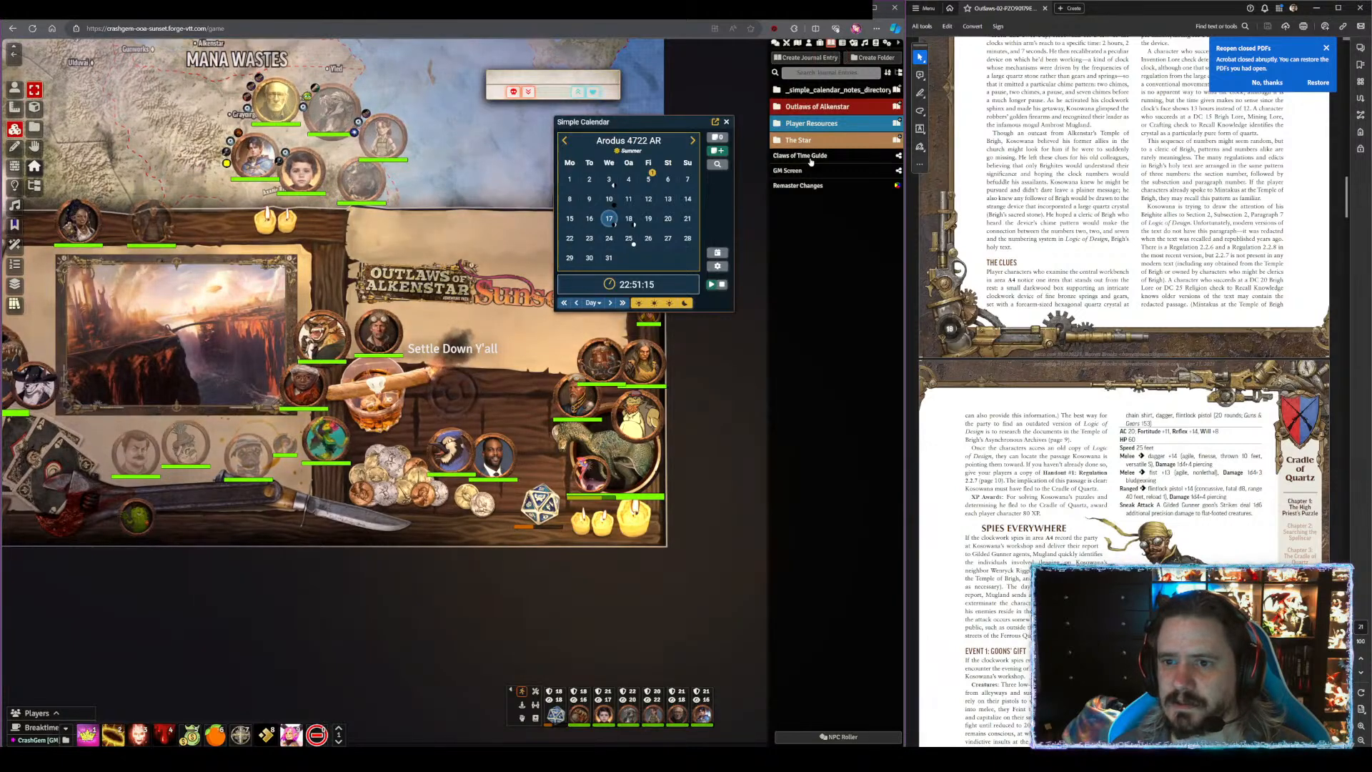
click(814, 108)
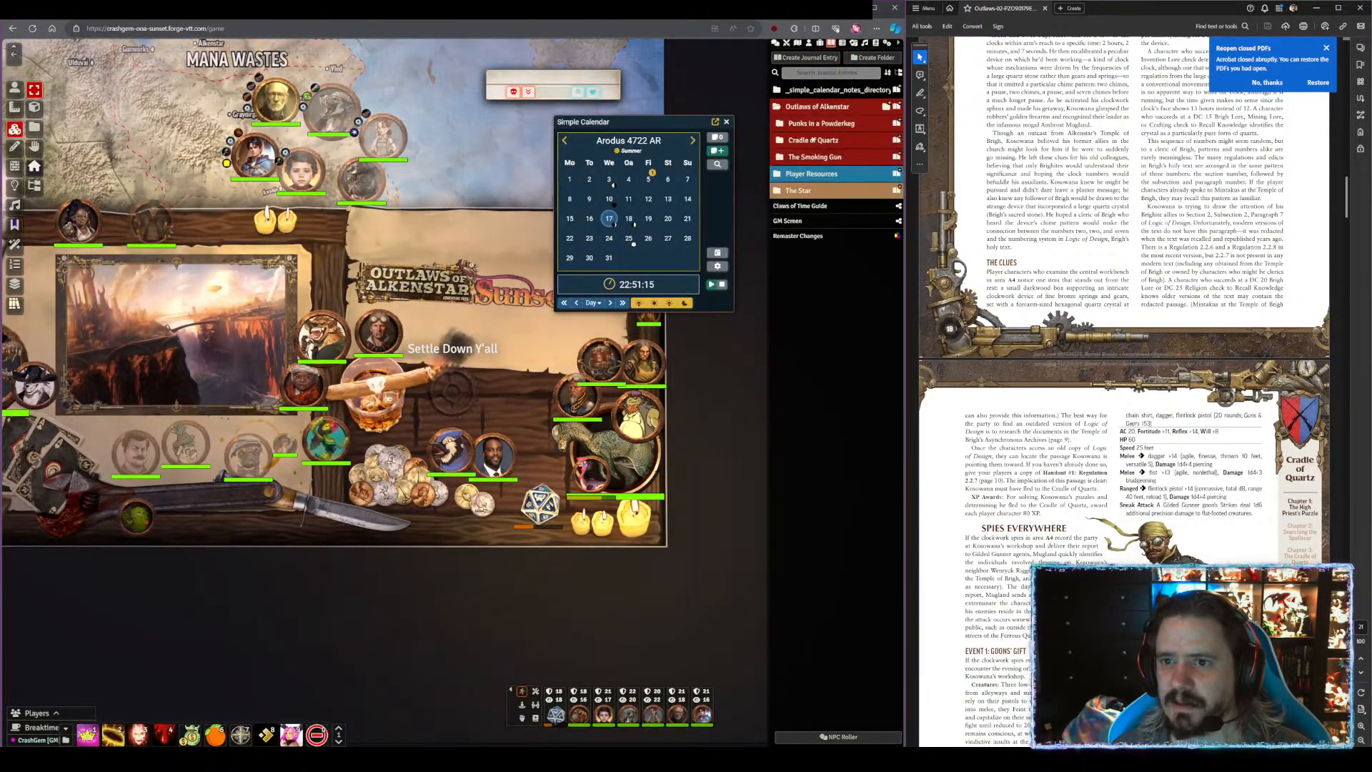
click(814, 140)
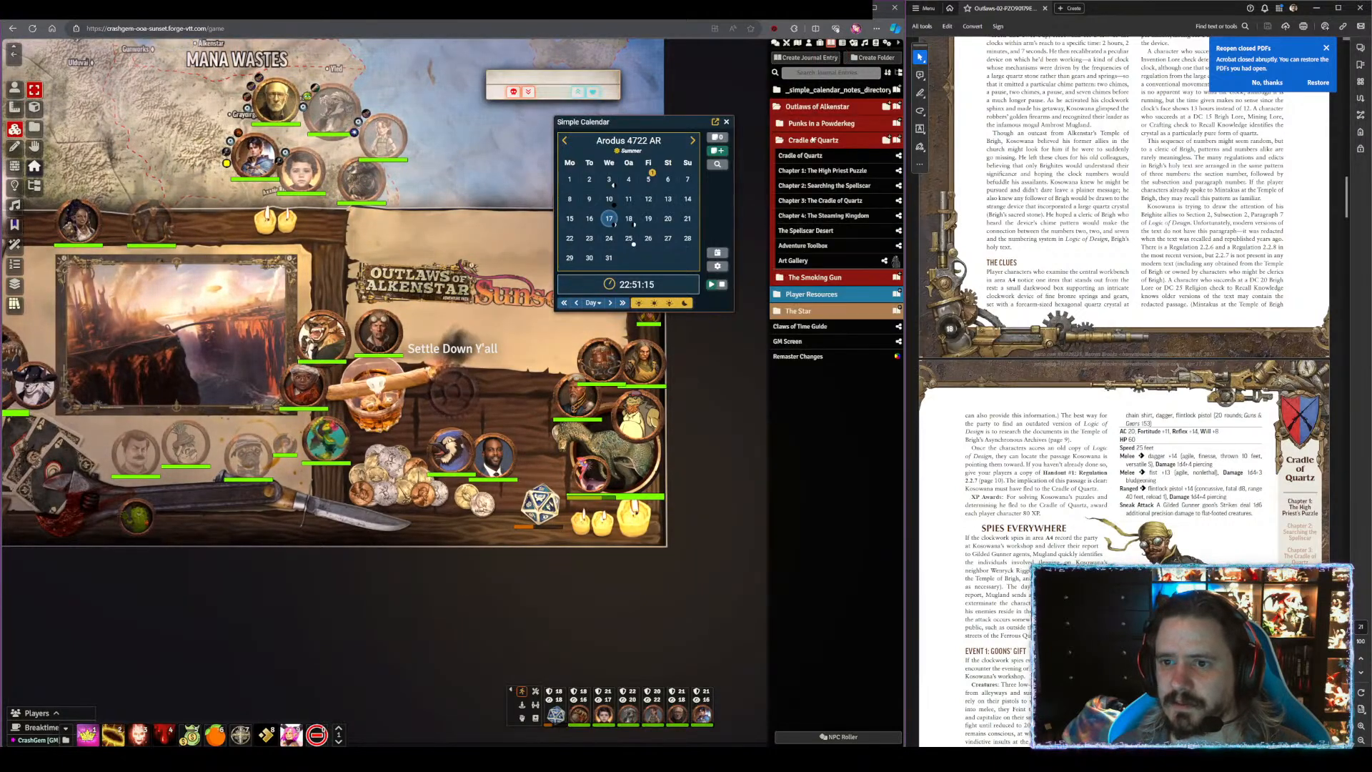
click(819, 171)
scroll(599, 557, down, 15)
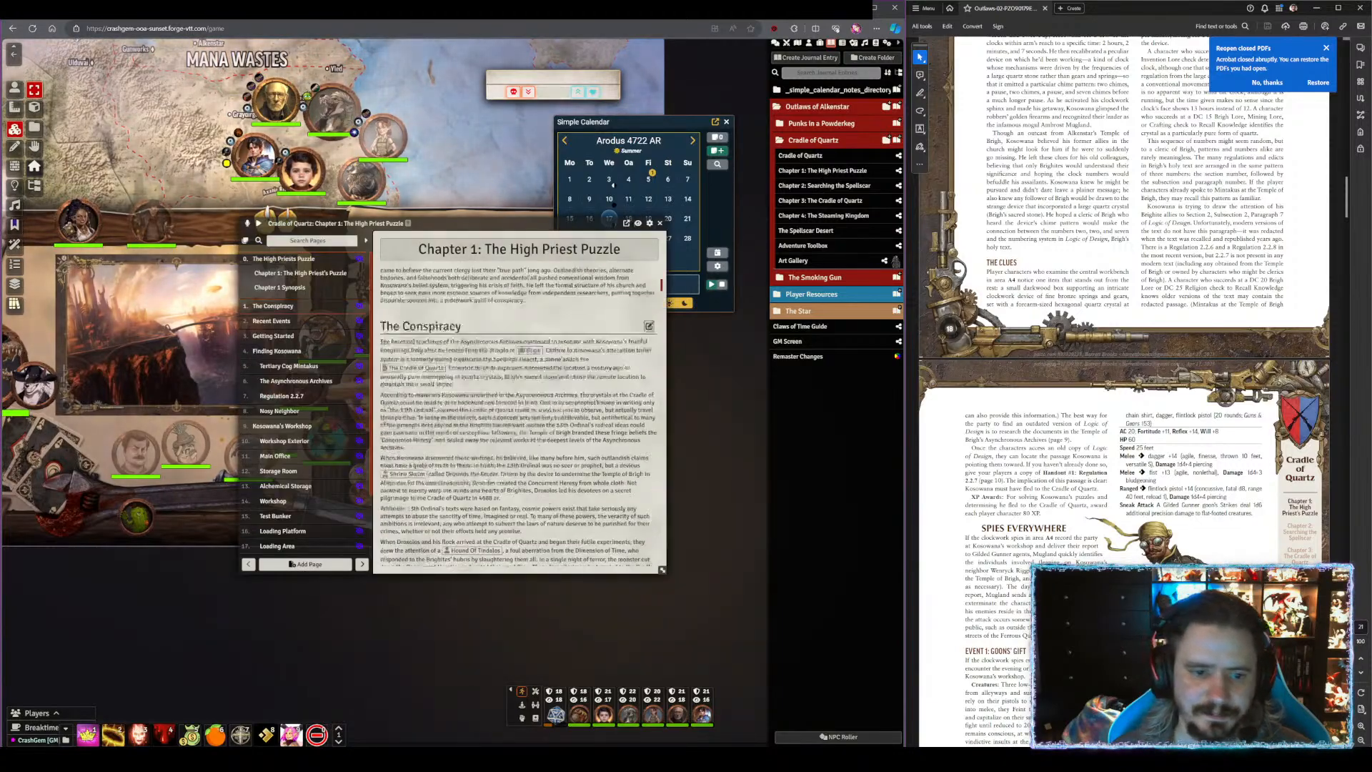
scroll(598, 564, down, 10)
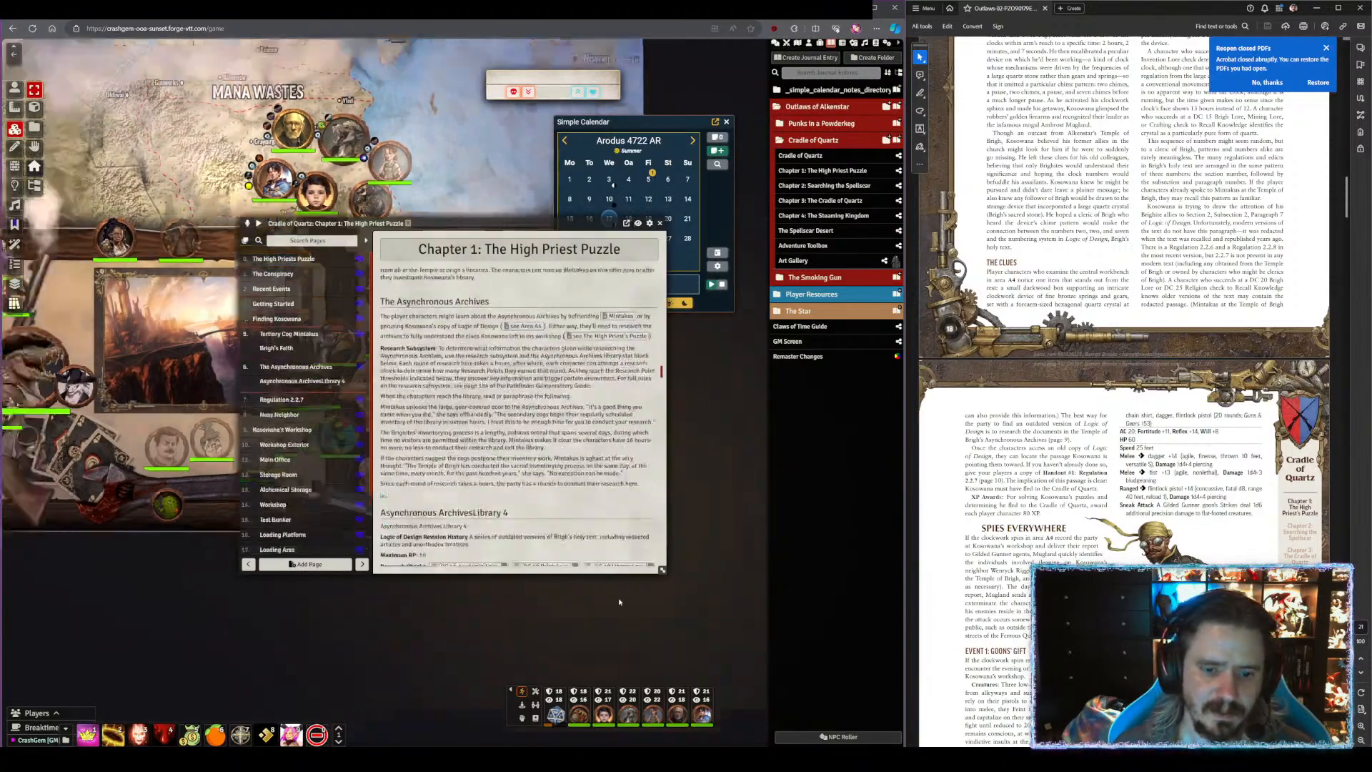
scroll(519, 415, up, 8)
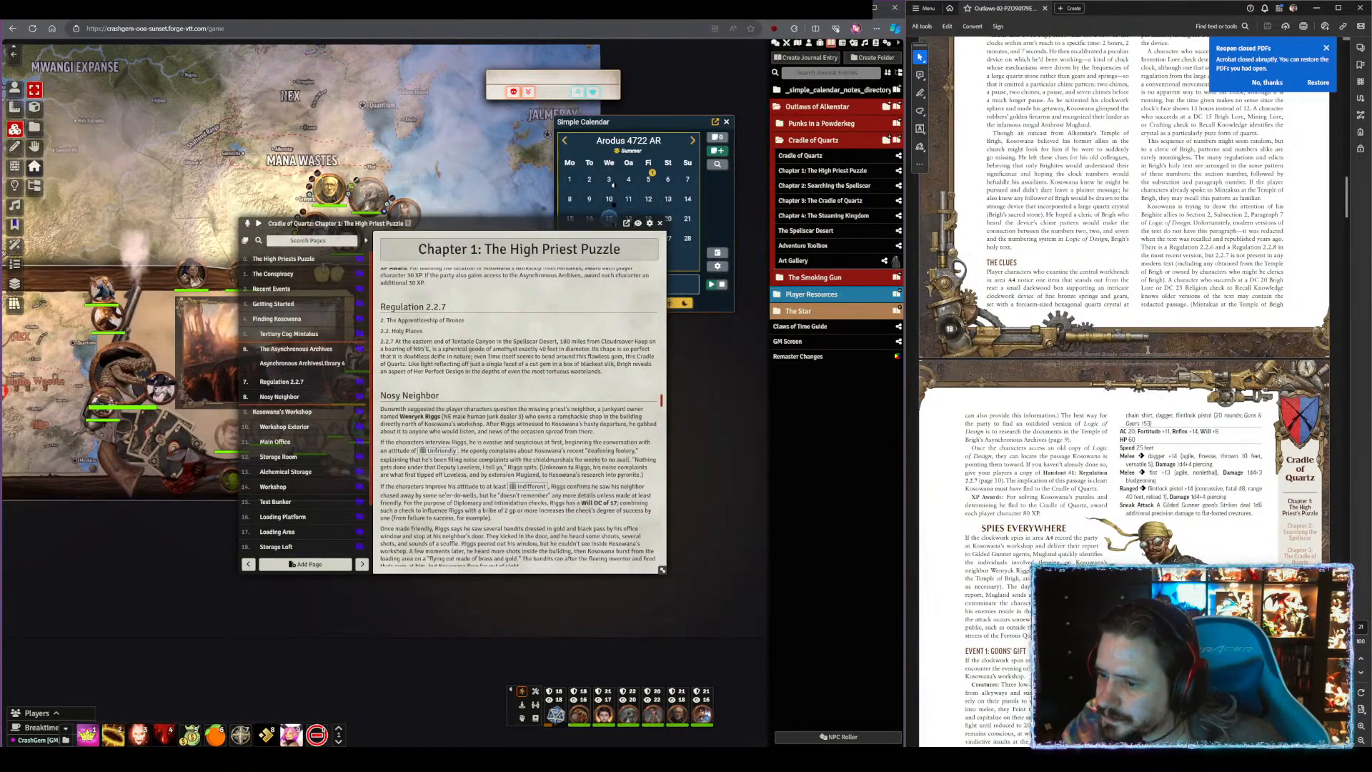
- Read the PDF's Spies Everywhere and Event 1: Goons' Gift sections through to the Chapter 2: Searching the Spellscar opening page
scroll(1153, 333, up, 1)
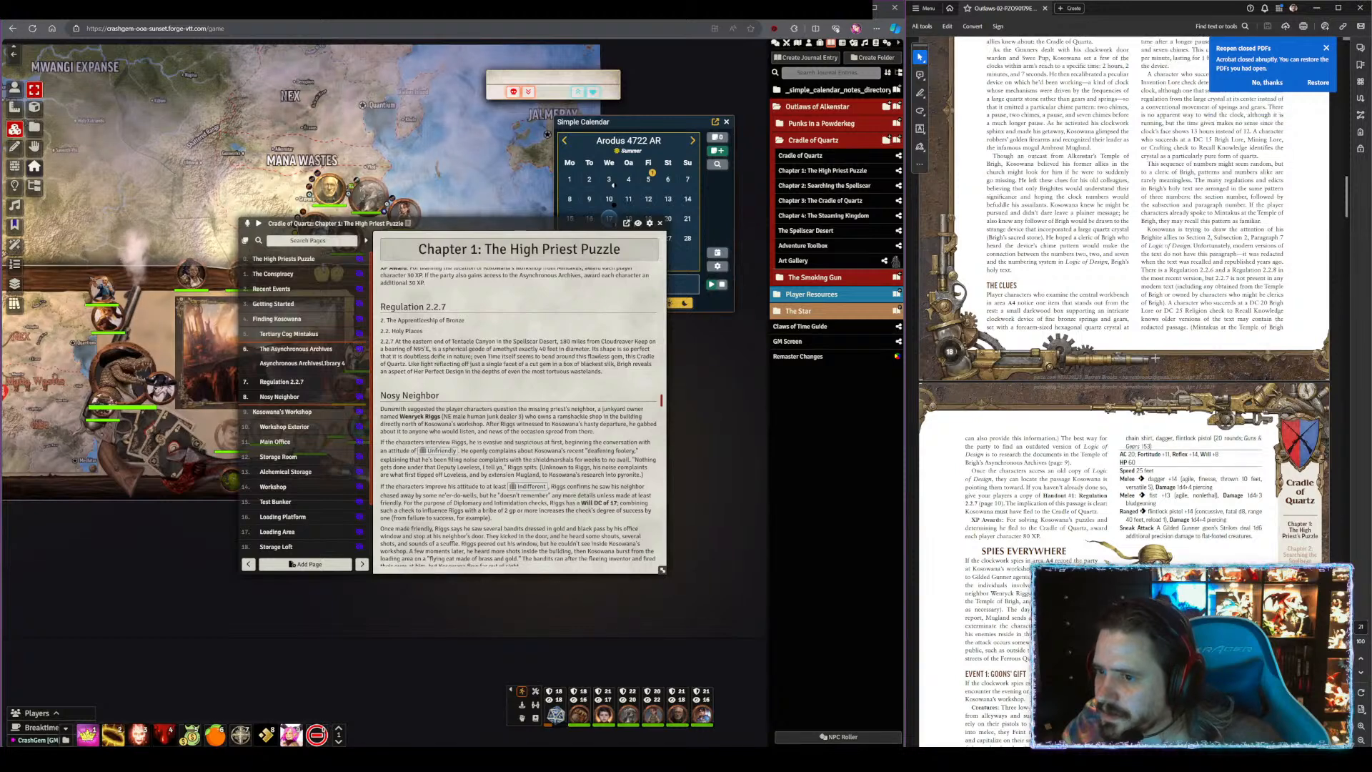
scroll(1063, 466, down, 1)
scroll(1063, 466, down, 4)
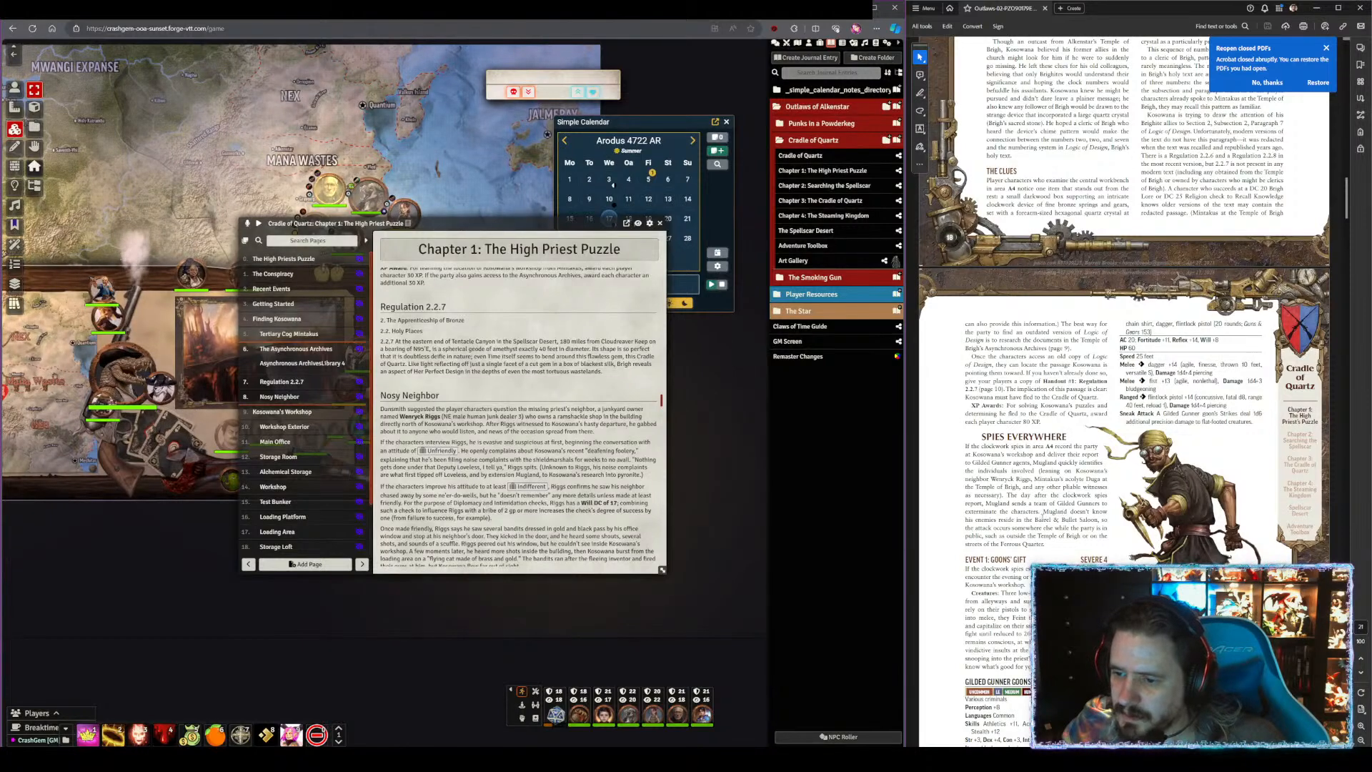
scroll(1049, 523, down, 1)
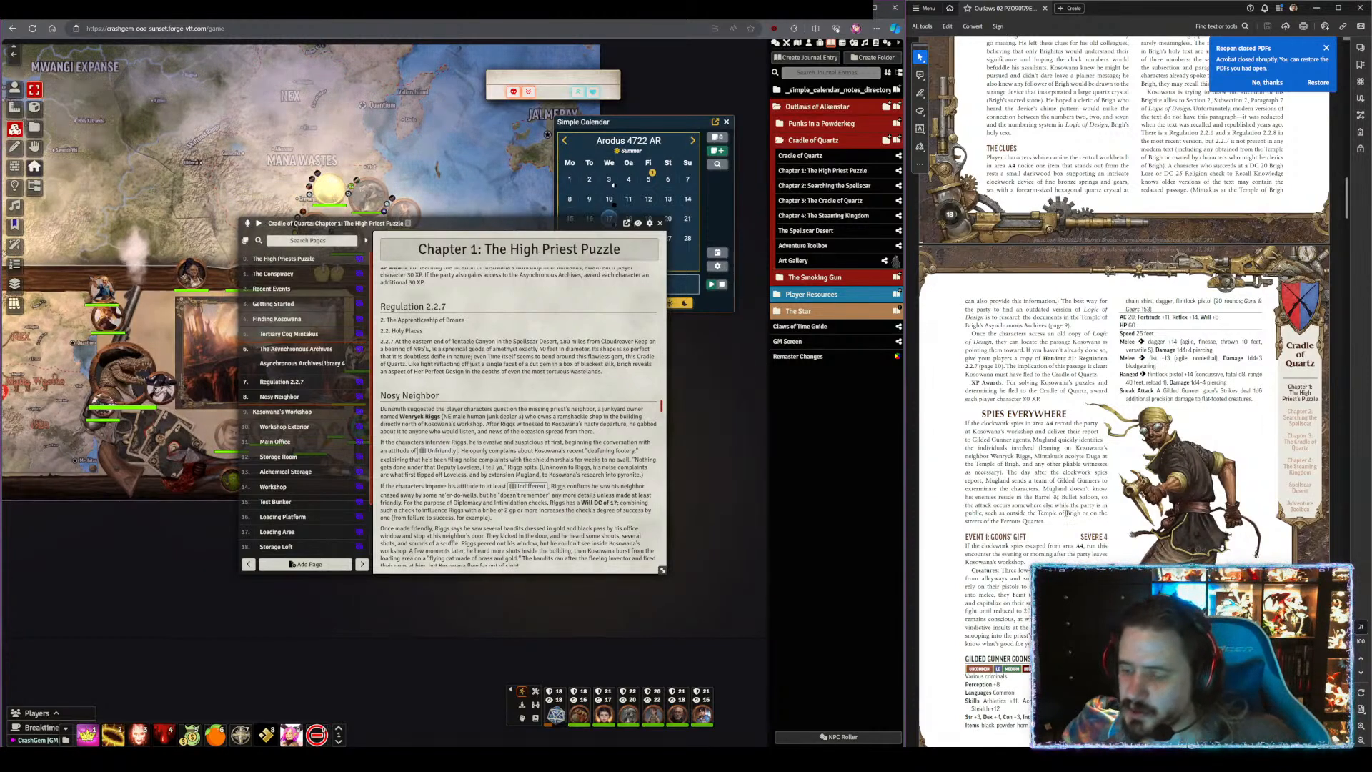
scroll(1067, 509, down, 2)
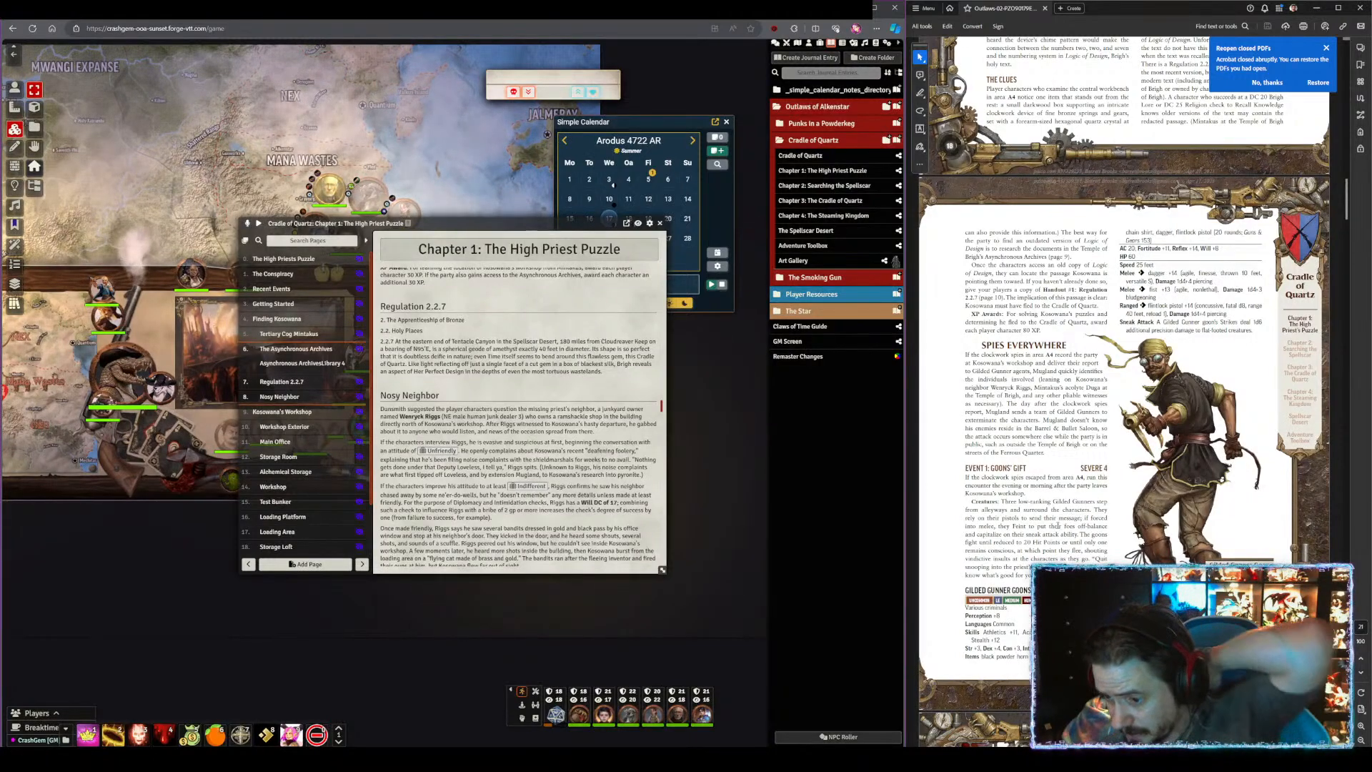
scroll(1058, 525, down, 8)
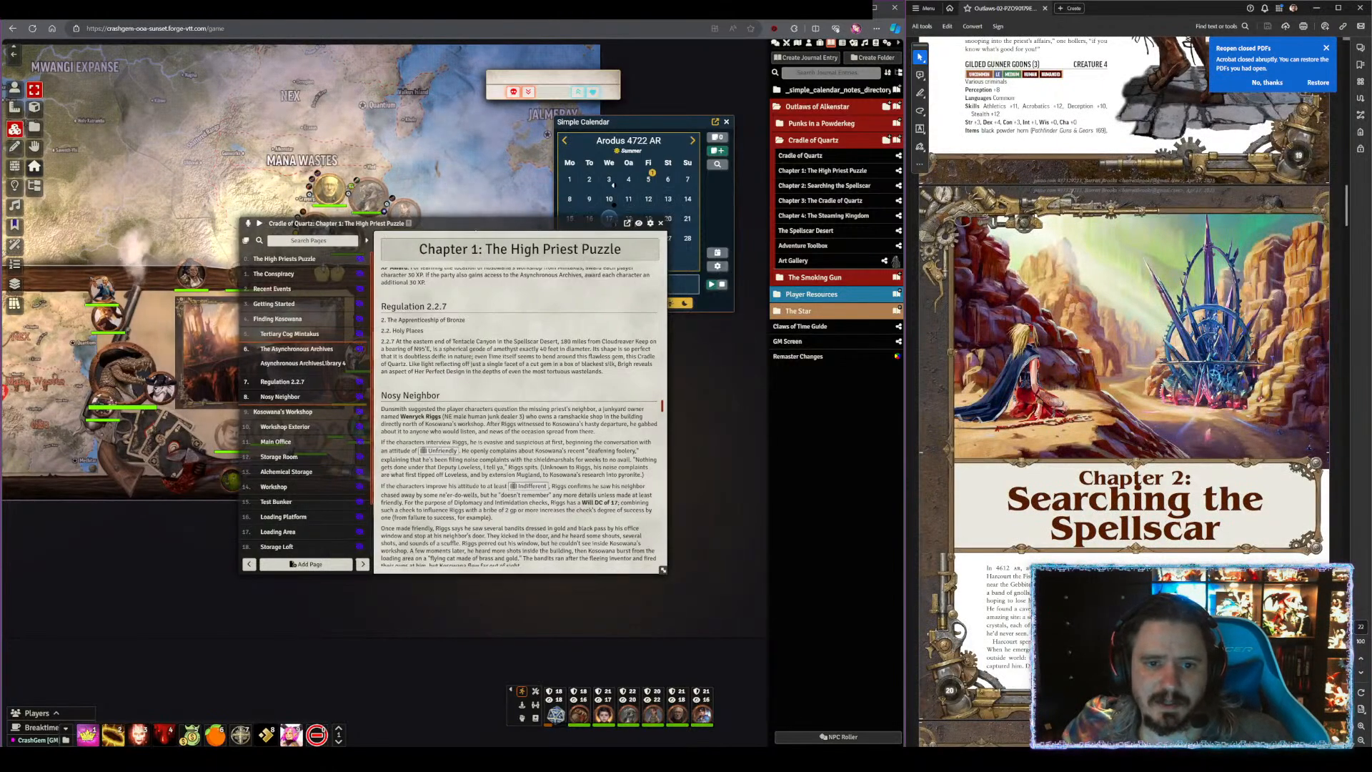
- Move the Chapter 1 journal aside and open the image browser for the framed landscape picture tile on the landing scene
drag(475, 230, 660, 195)
scroll(181, 570, up, 10)
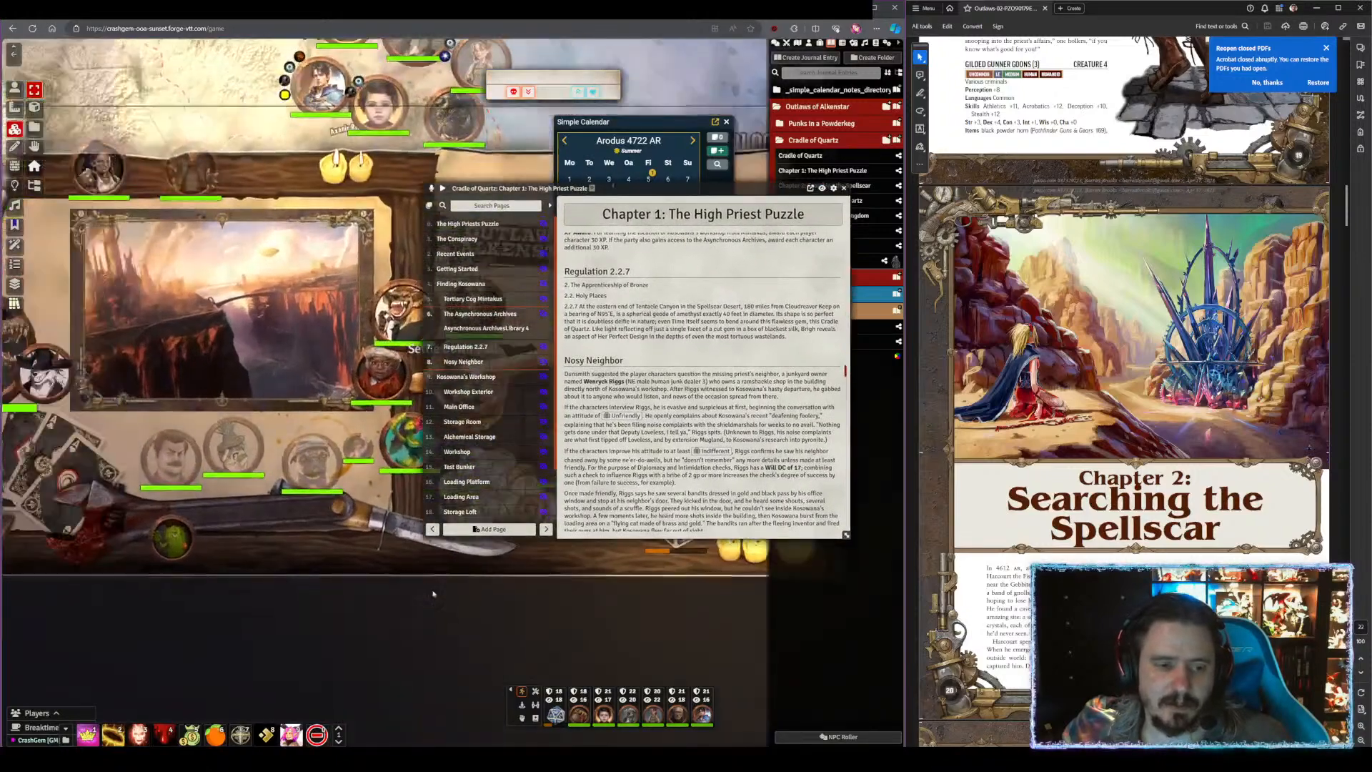
drag(432, 594, 591, 612)
double_click(333, 343)
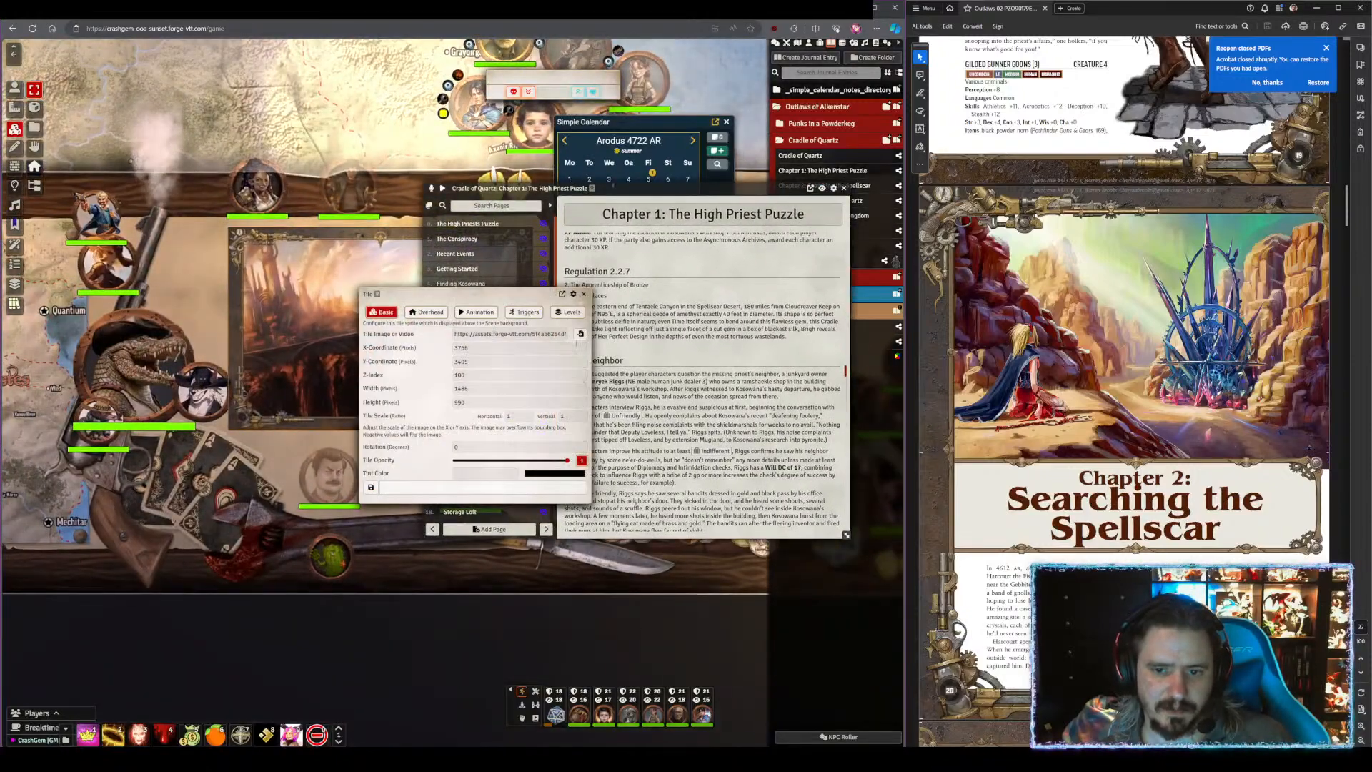
click(580, 333)
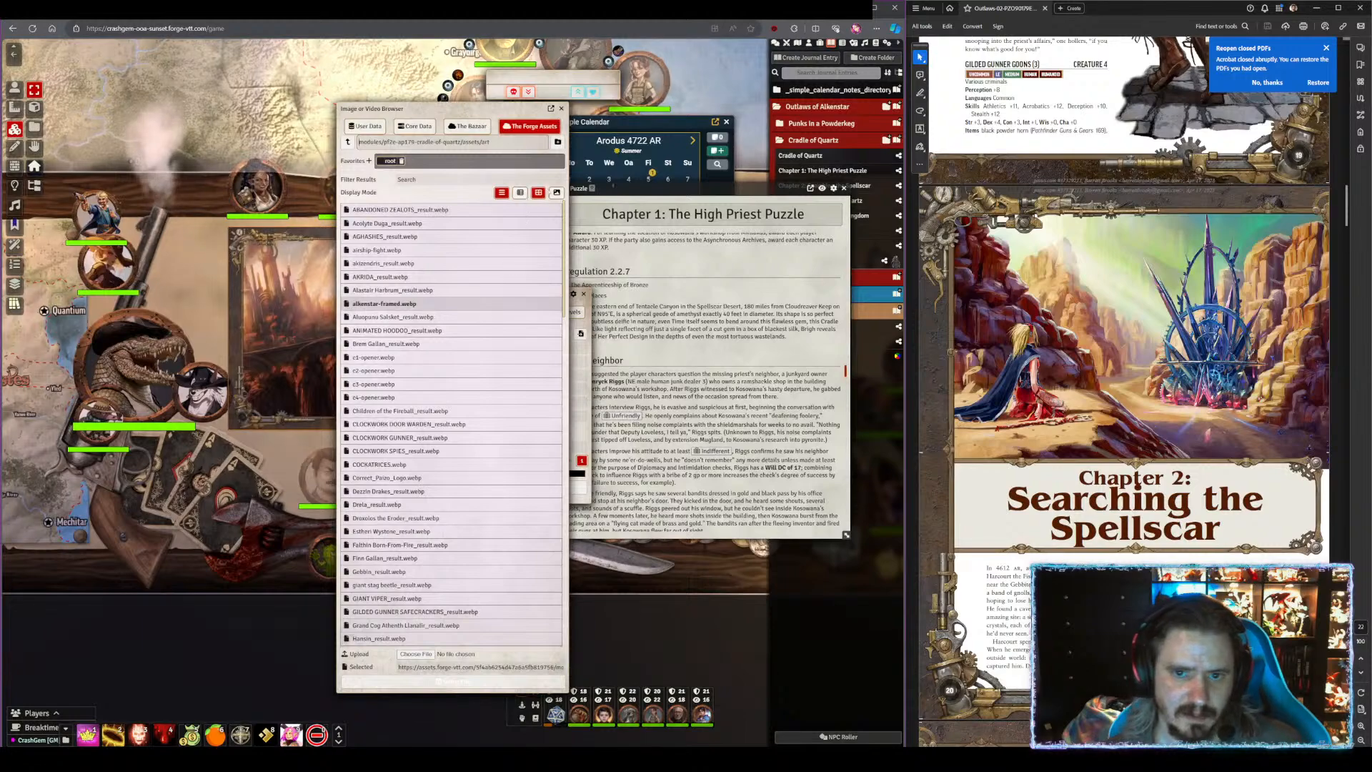
- Browse the Cradle of Quartz art folder in different thumbnail and image display modes for replacement artwork
click(538, 192)
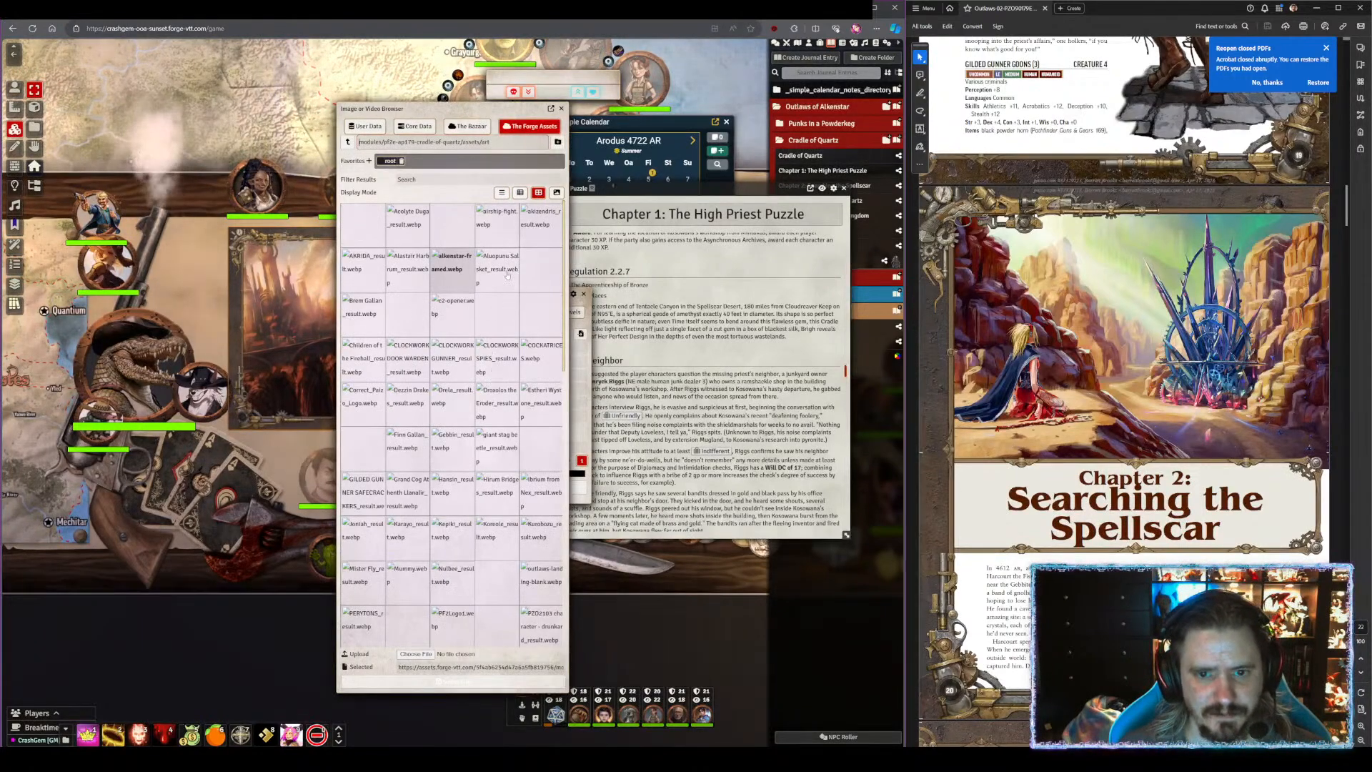
click(557, 193)
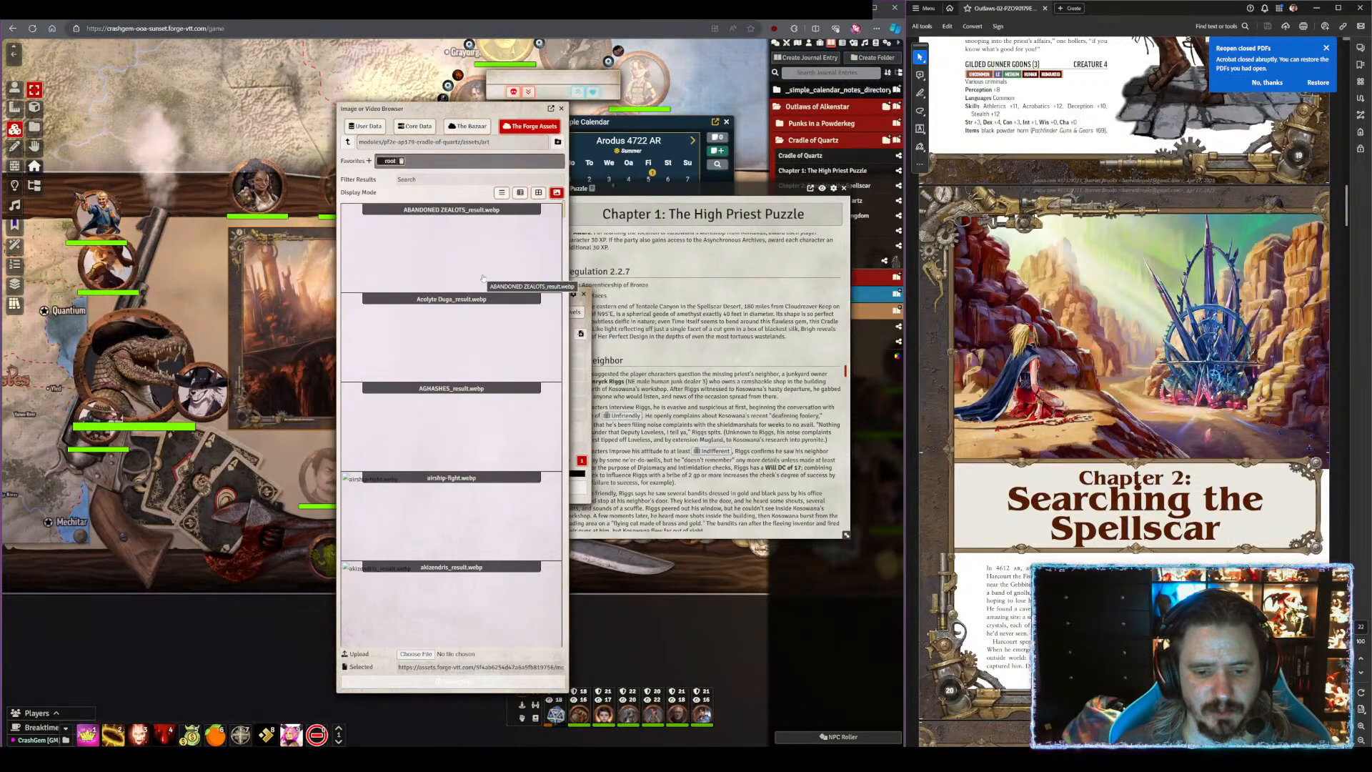
scroll(520, 595, down, 15)
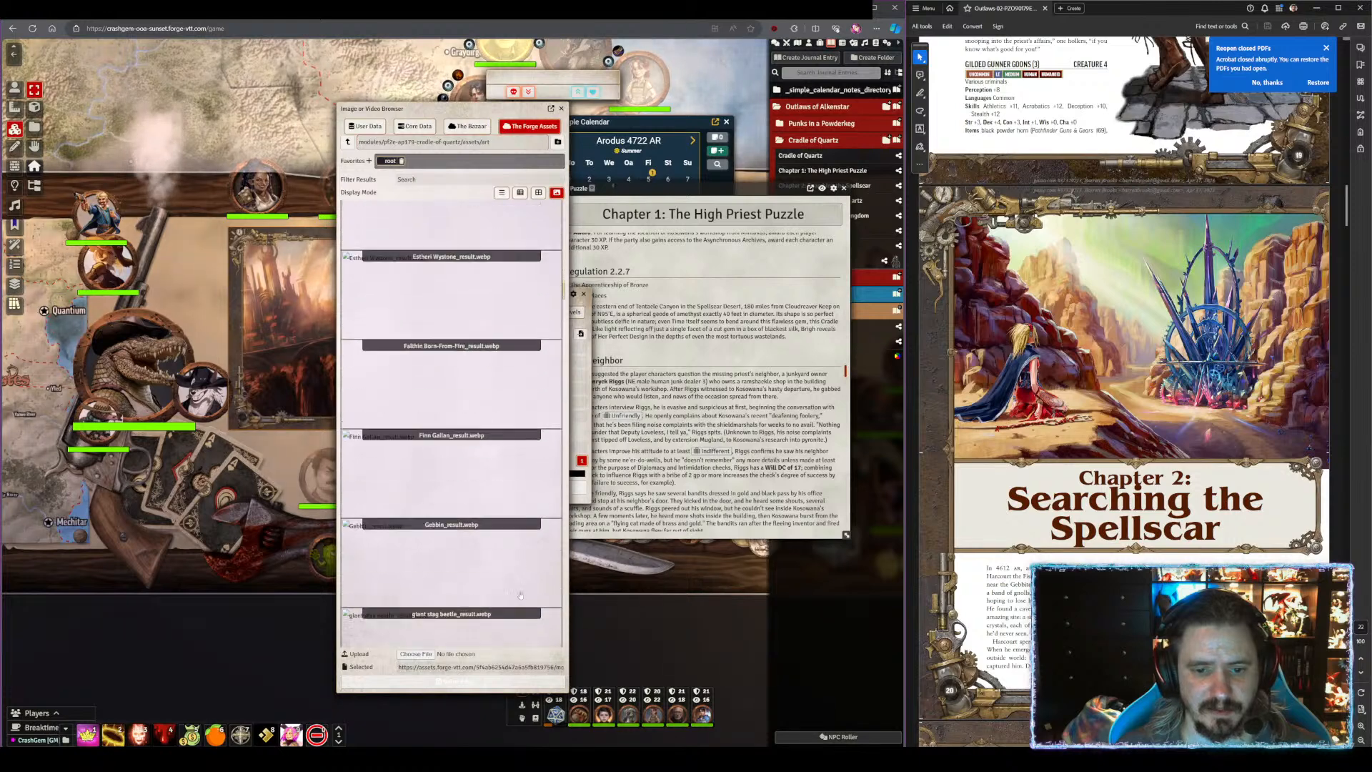
scroll(525, 579, up, 5)
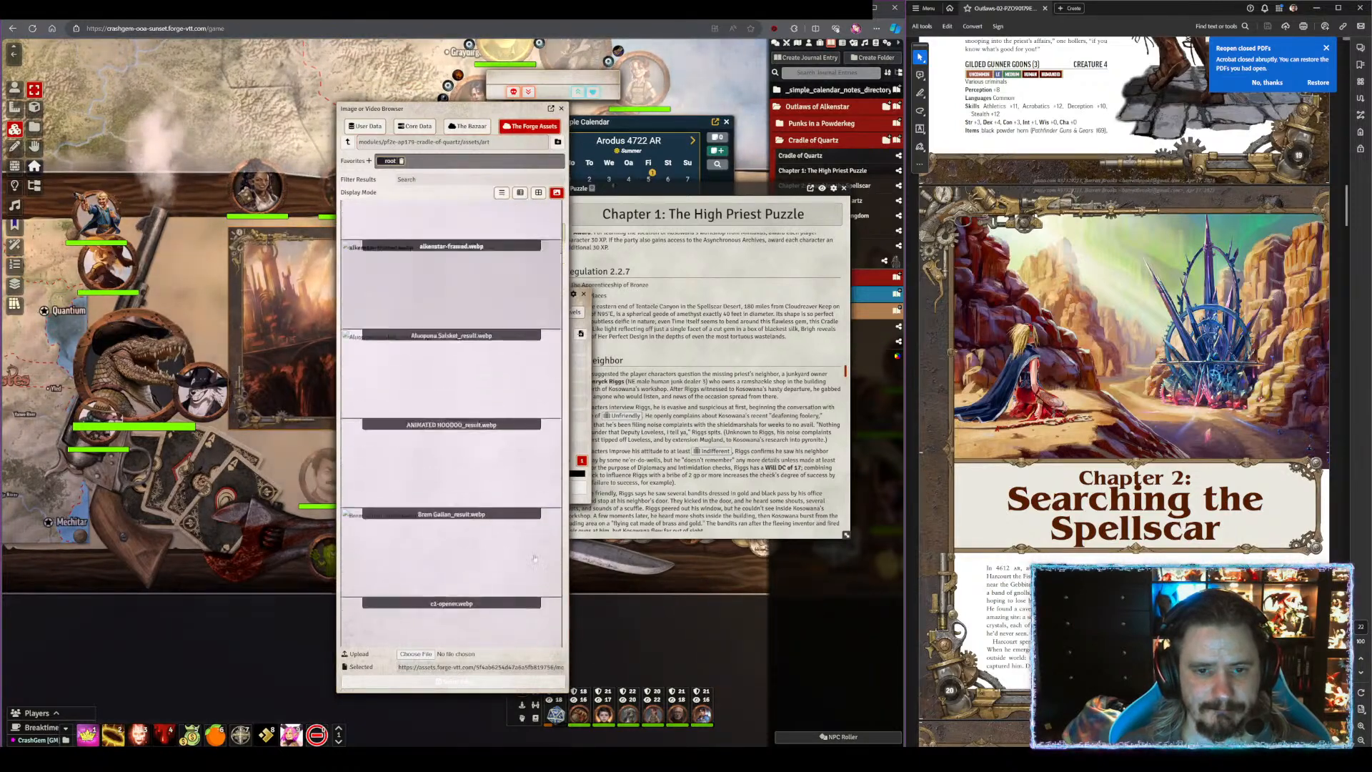
scroll(535, 558, up, 5)
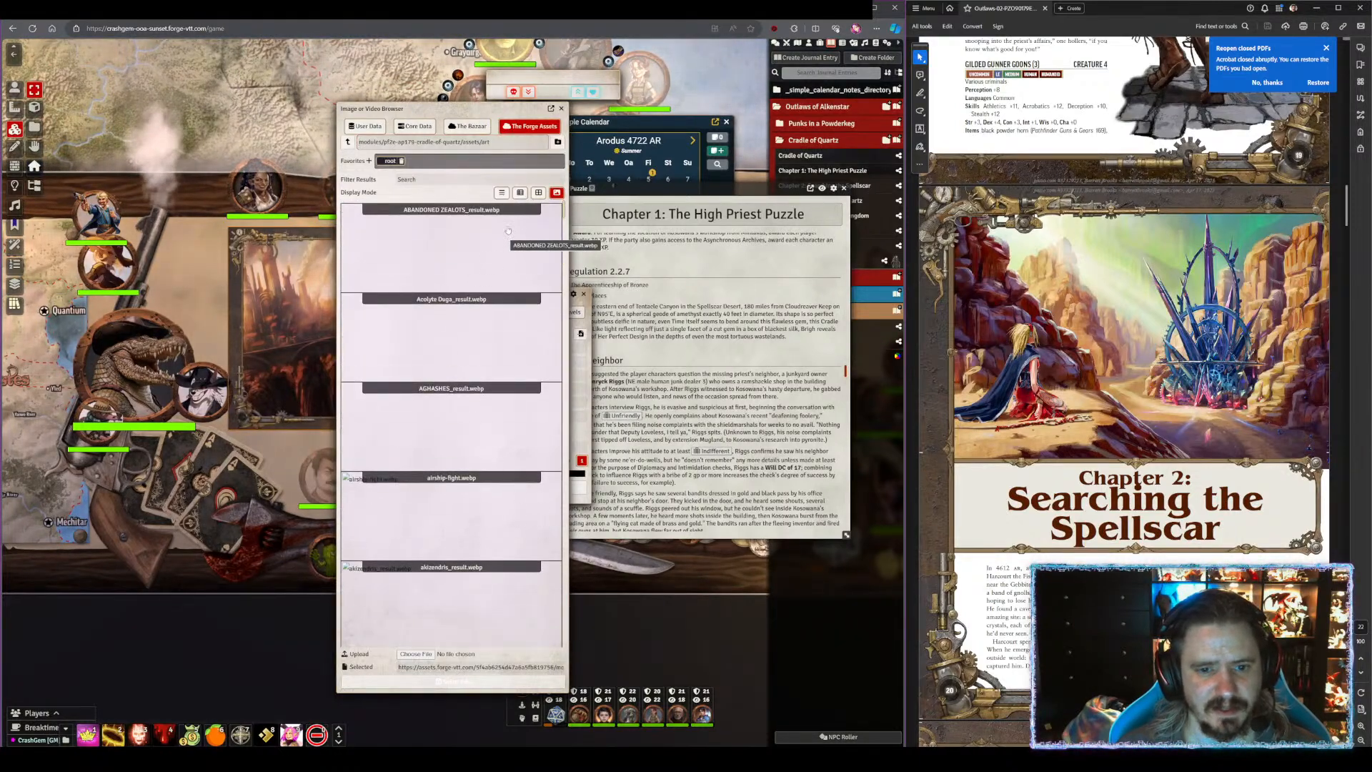
click(538, 192)
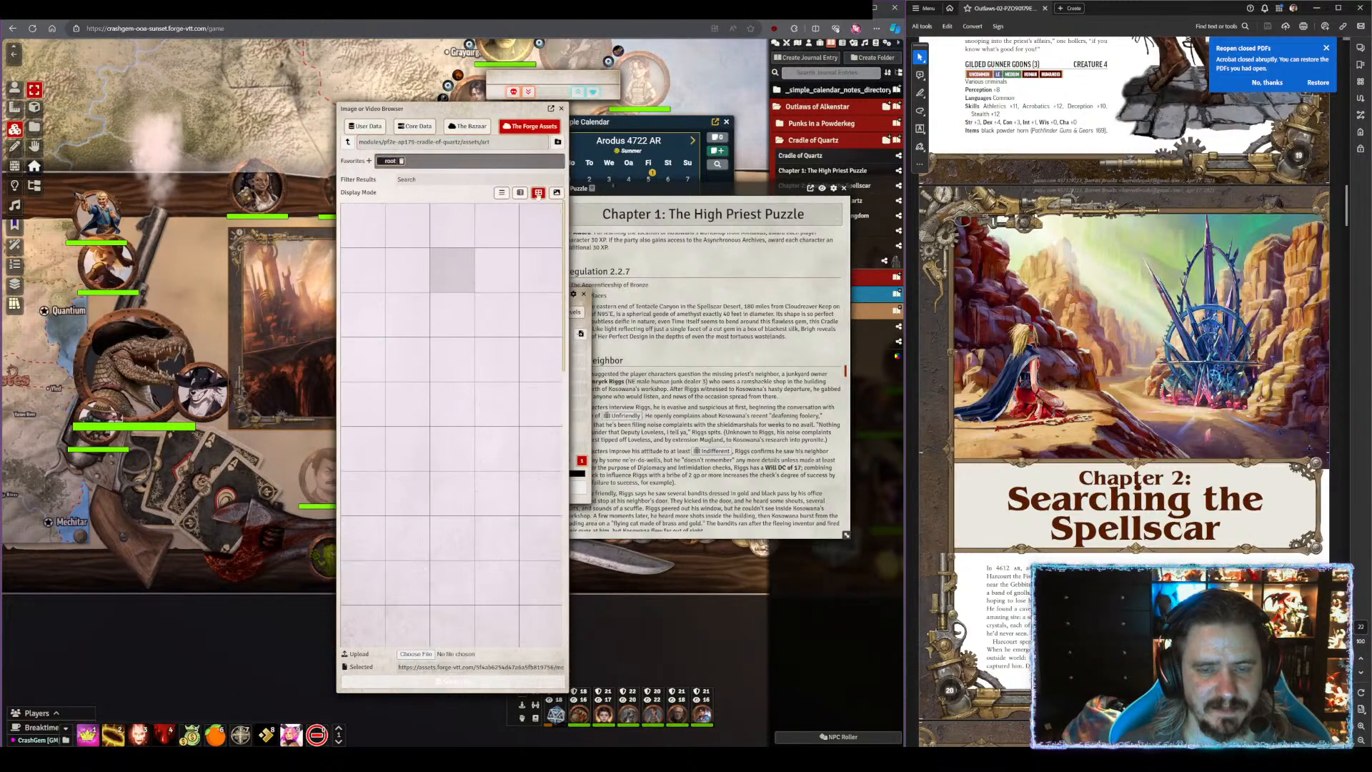
click(520, 192)
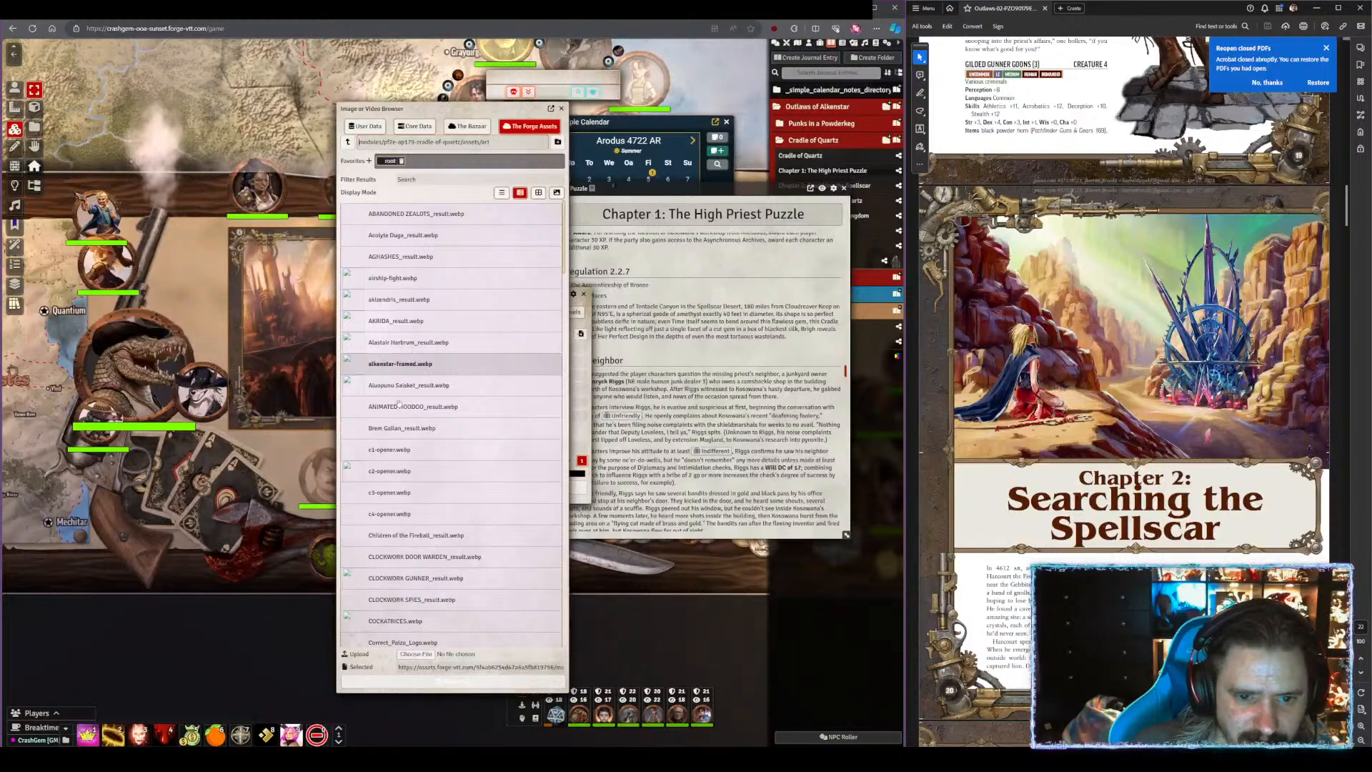
scroll(407, 515, down, 3)
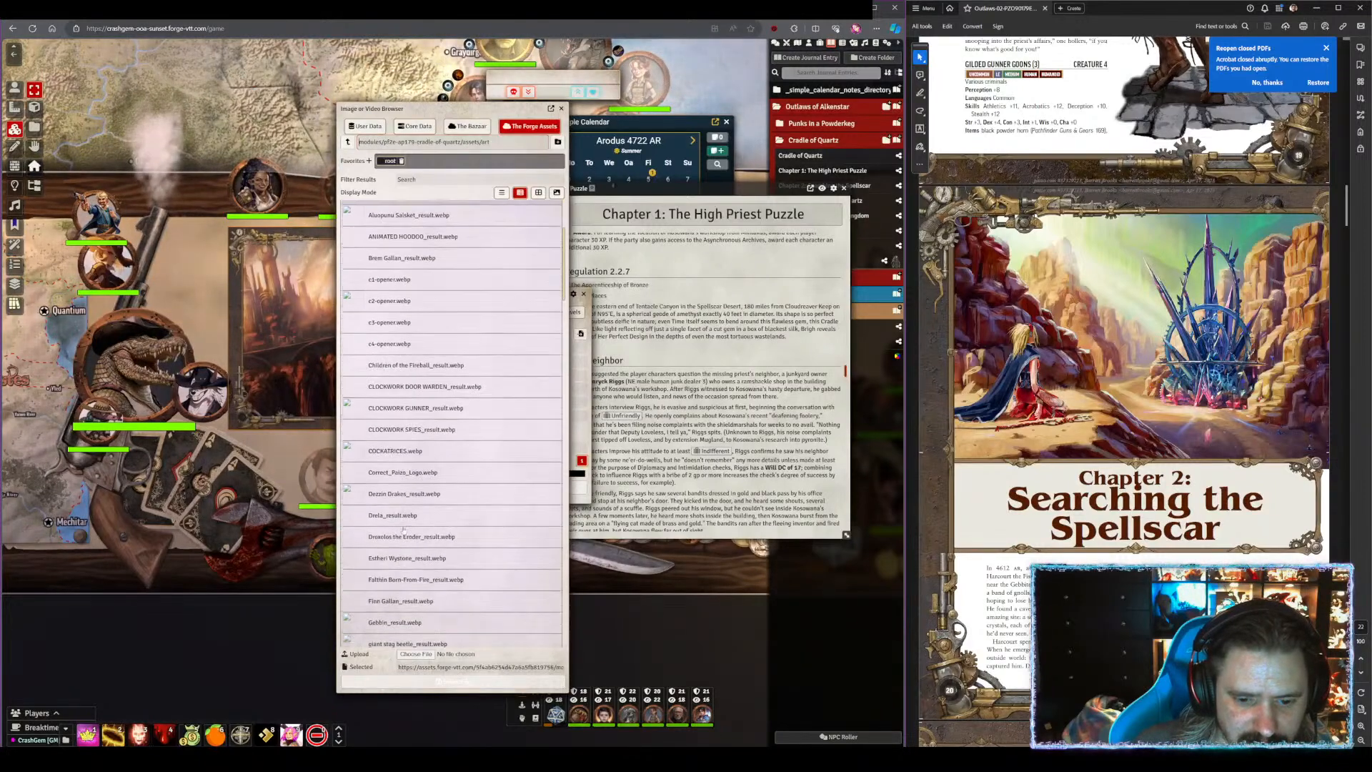
scroll(425, 546, down, 3)
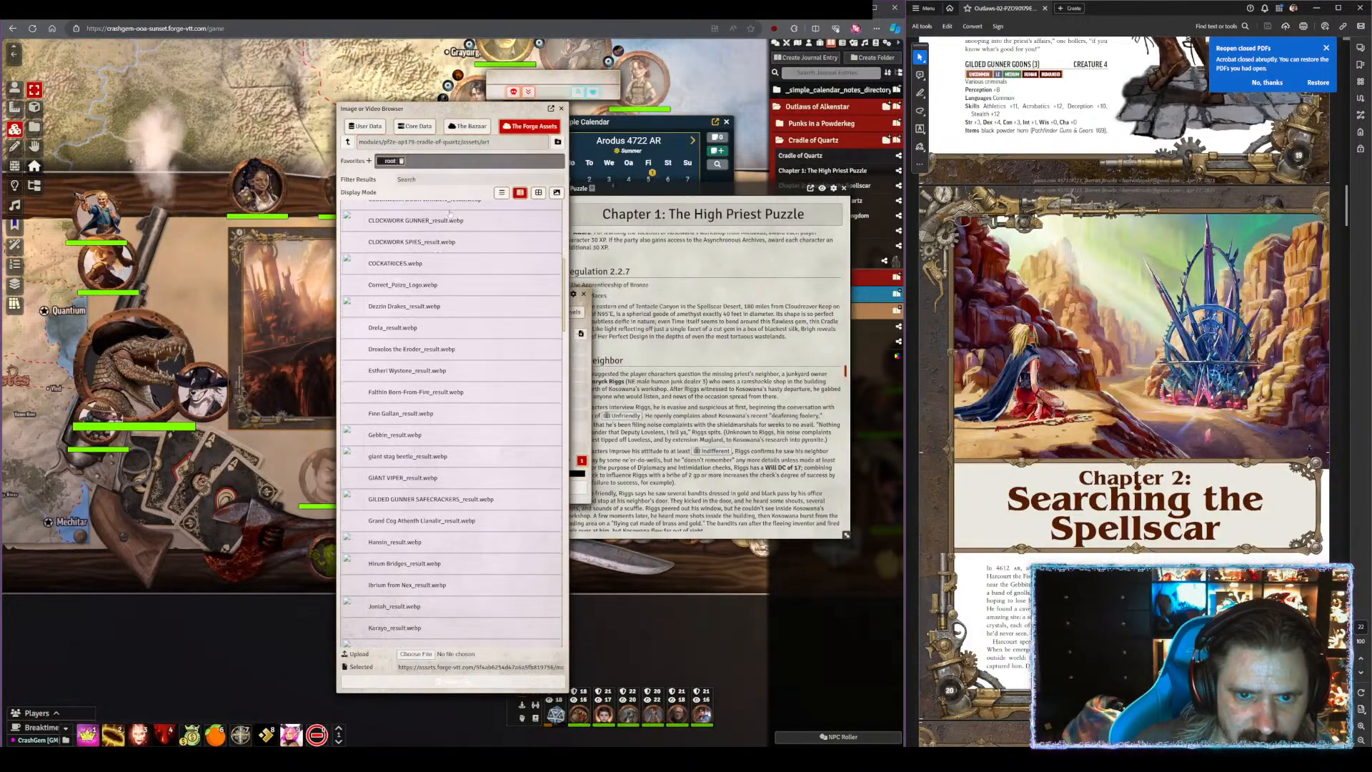
- Filter the art folder and its parent module folder by "fram", ending with the filter cleared
click(449, 179)
text(fram)
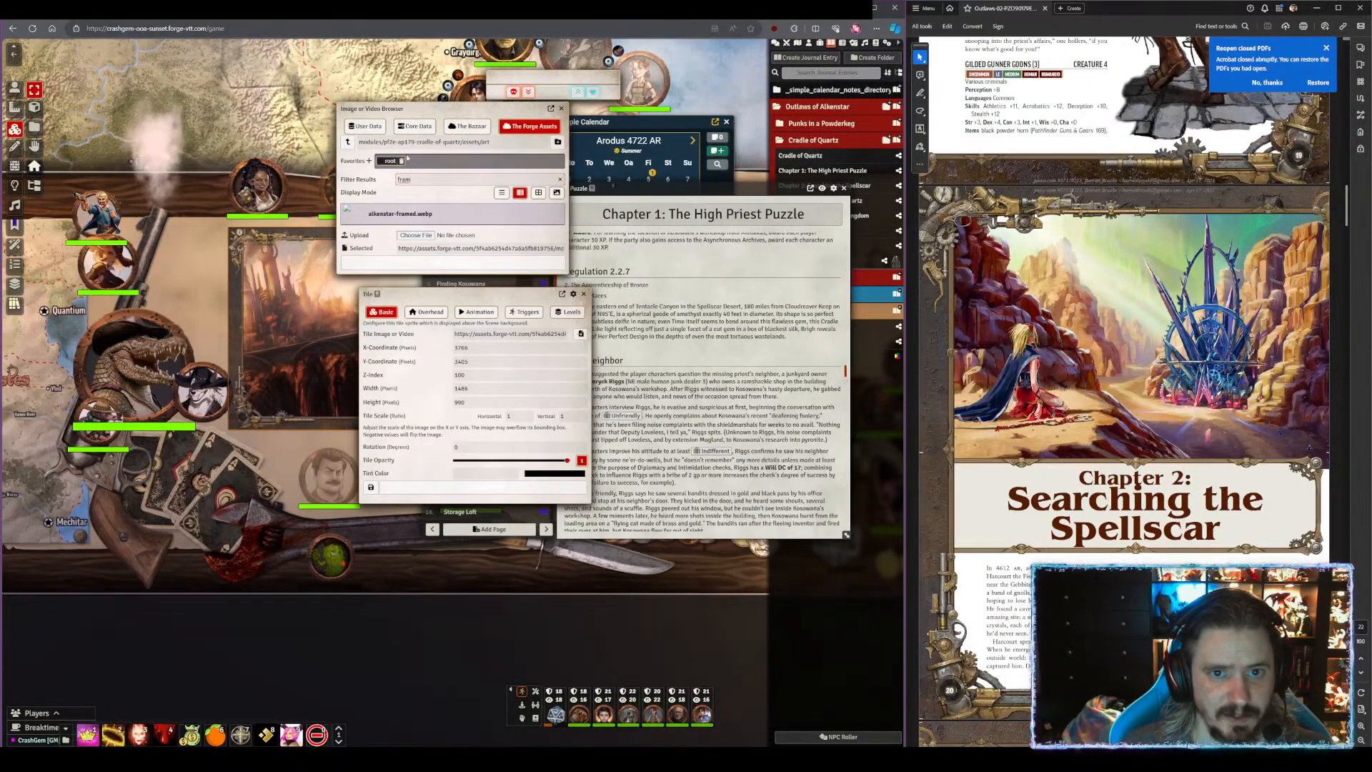
click(350, 142)
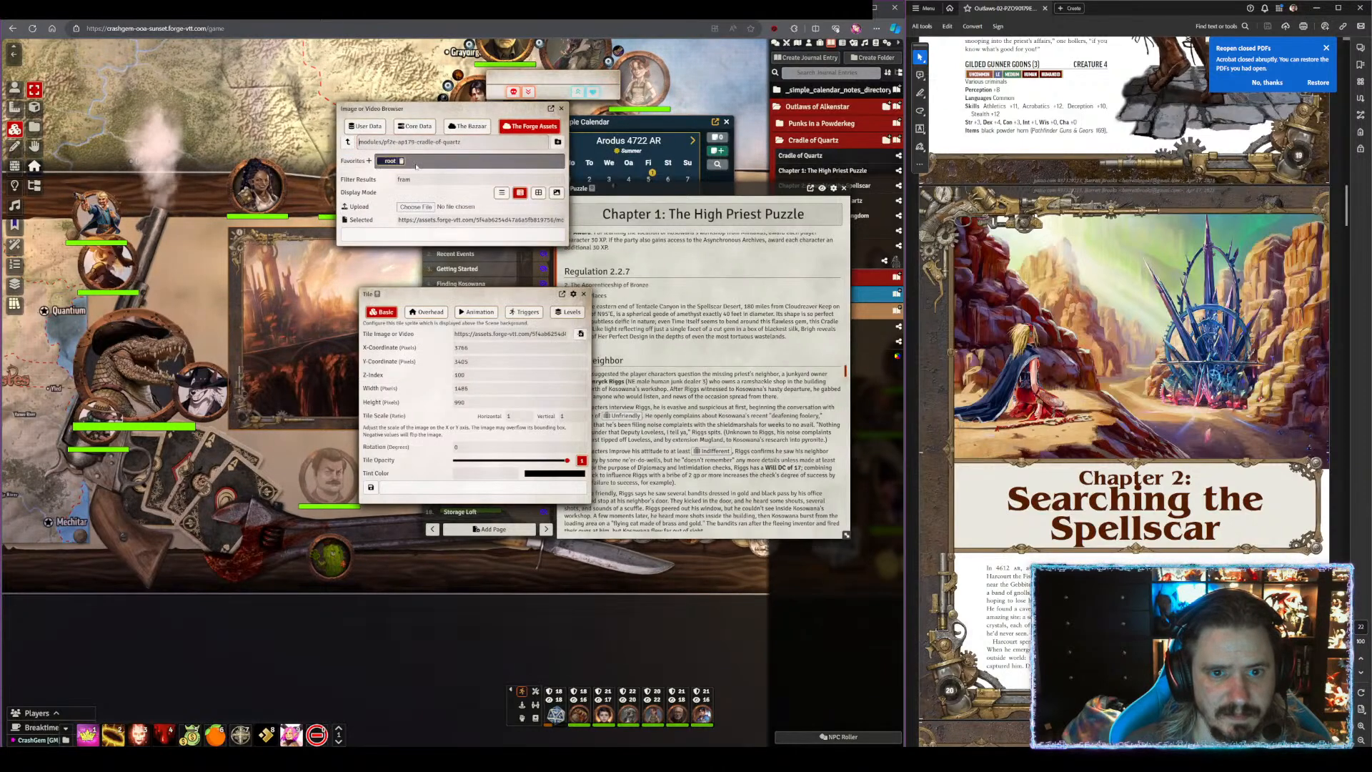
drag(416, 178, 399, 195)
key(BackSpace)
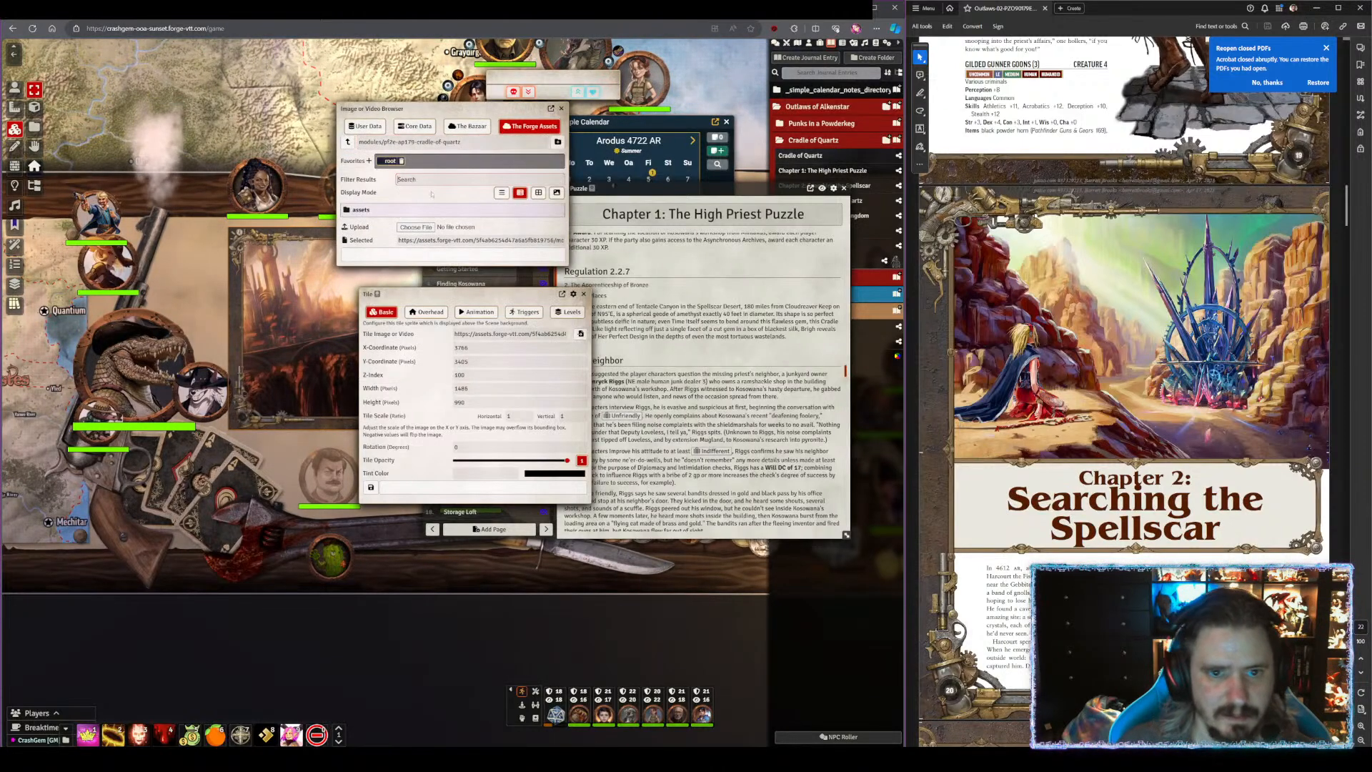
- Find the pf2e-ap179-cradle-of-quartz module among the asset modules and check its assets' scenes folder for artwork
click(350, 142)
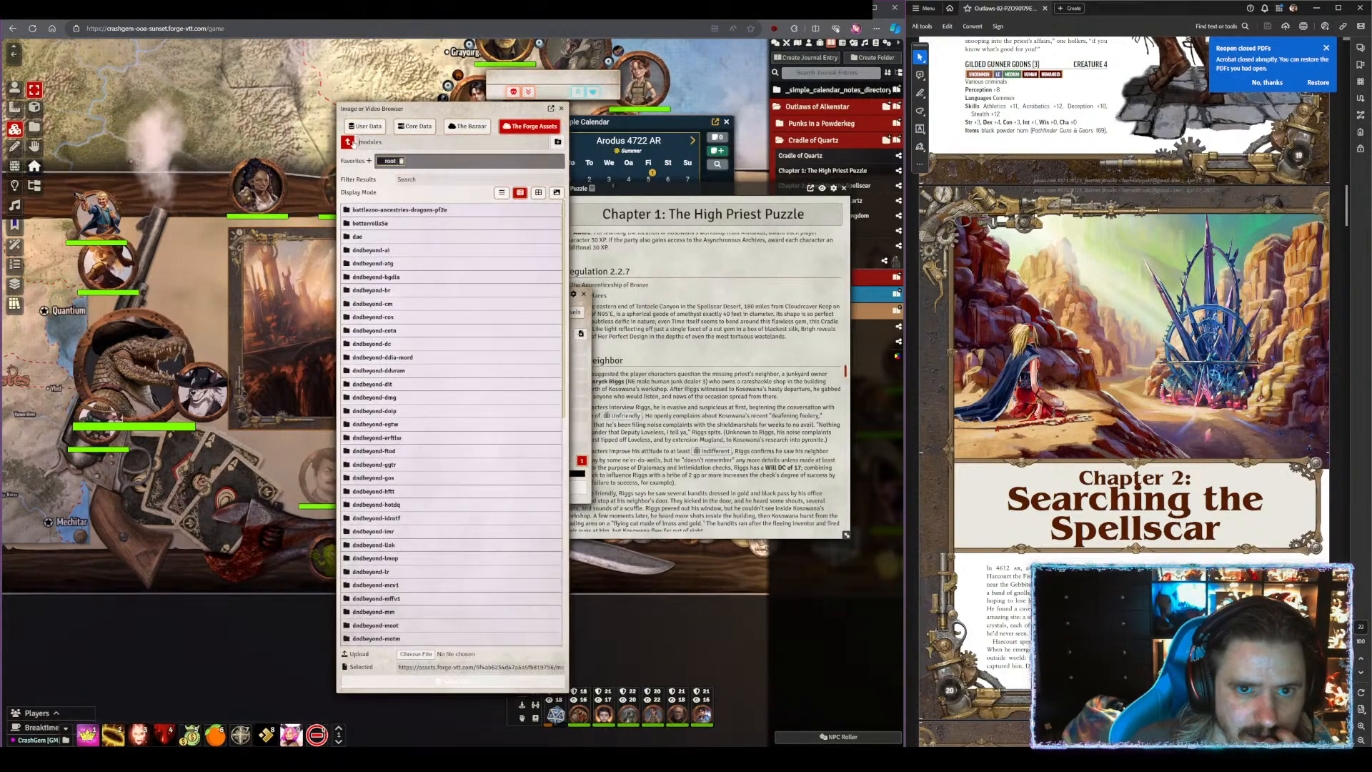
scroll(404, 265, down, 5)
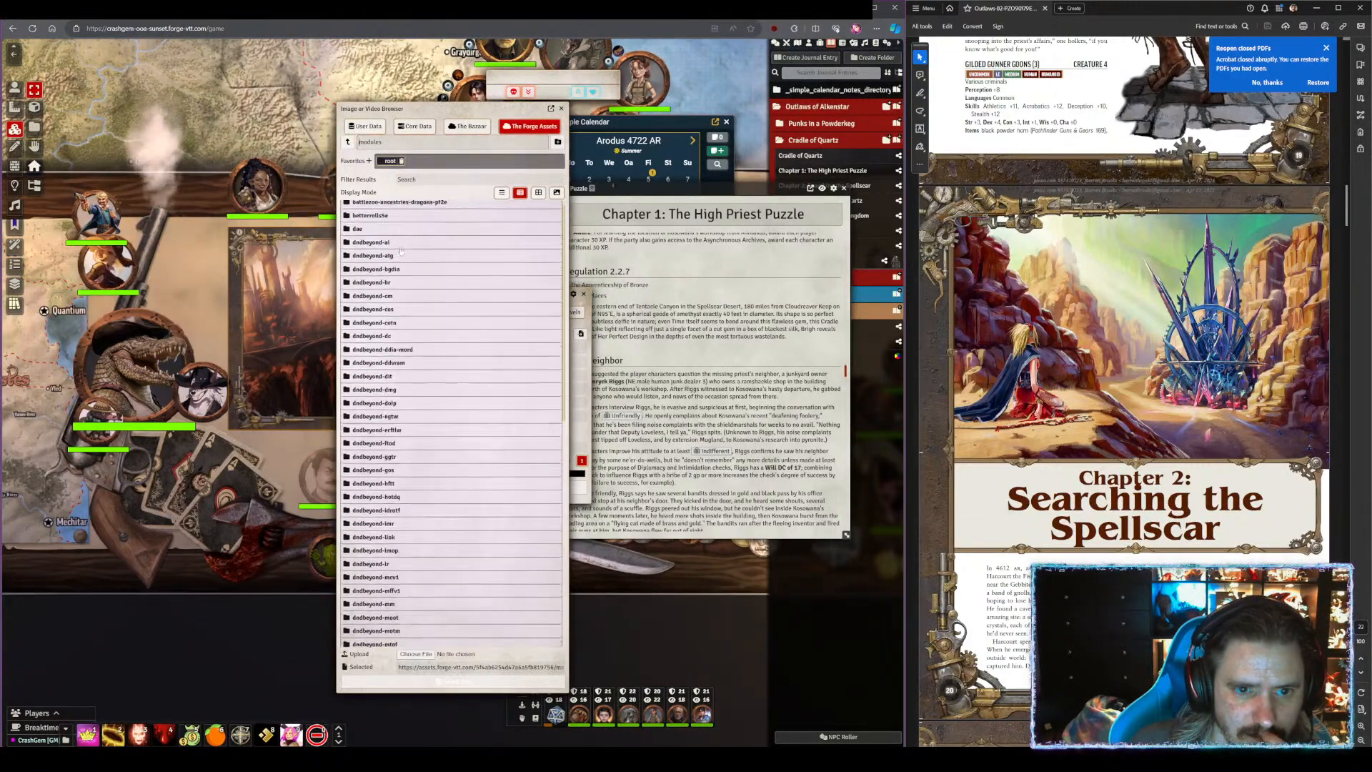
scroll(387, 335, down, 1)
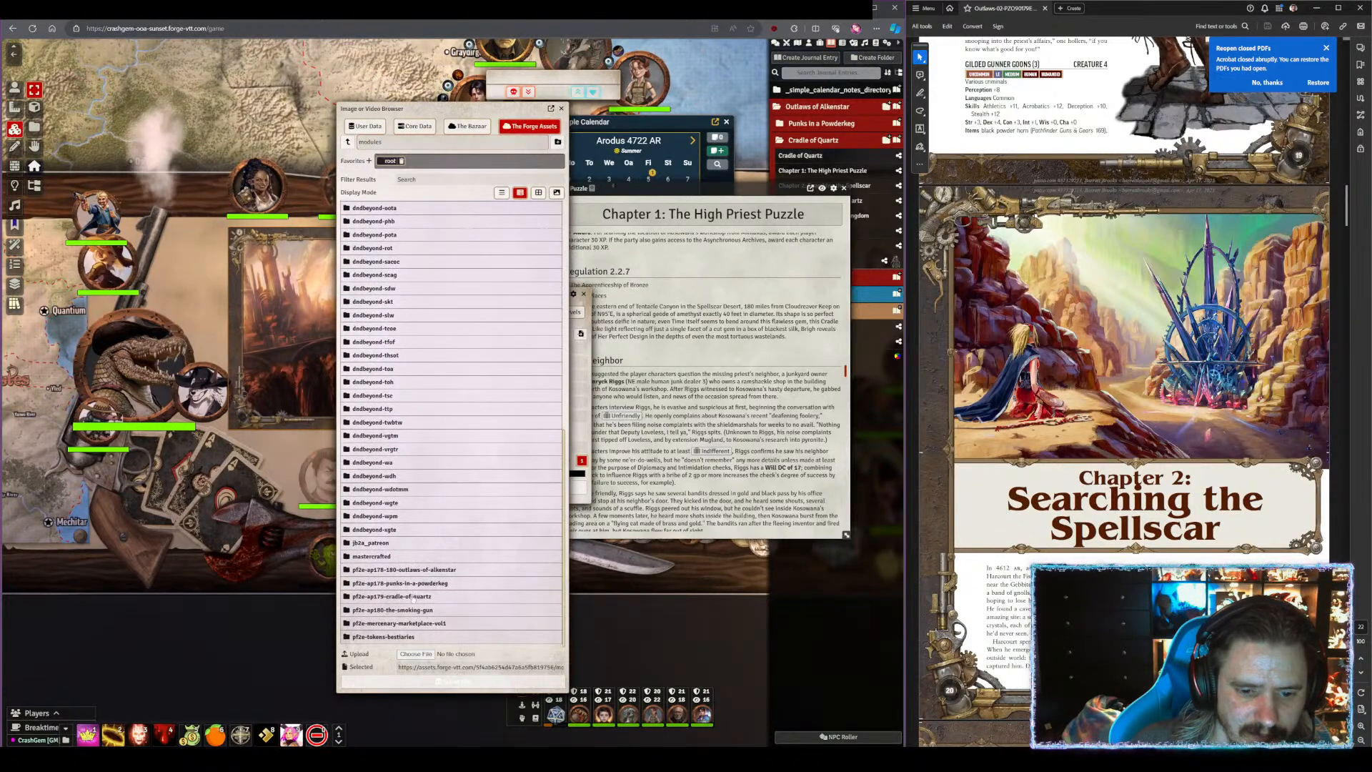
click(413, 596)
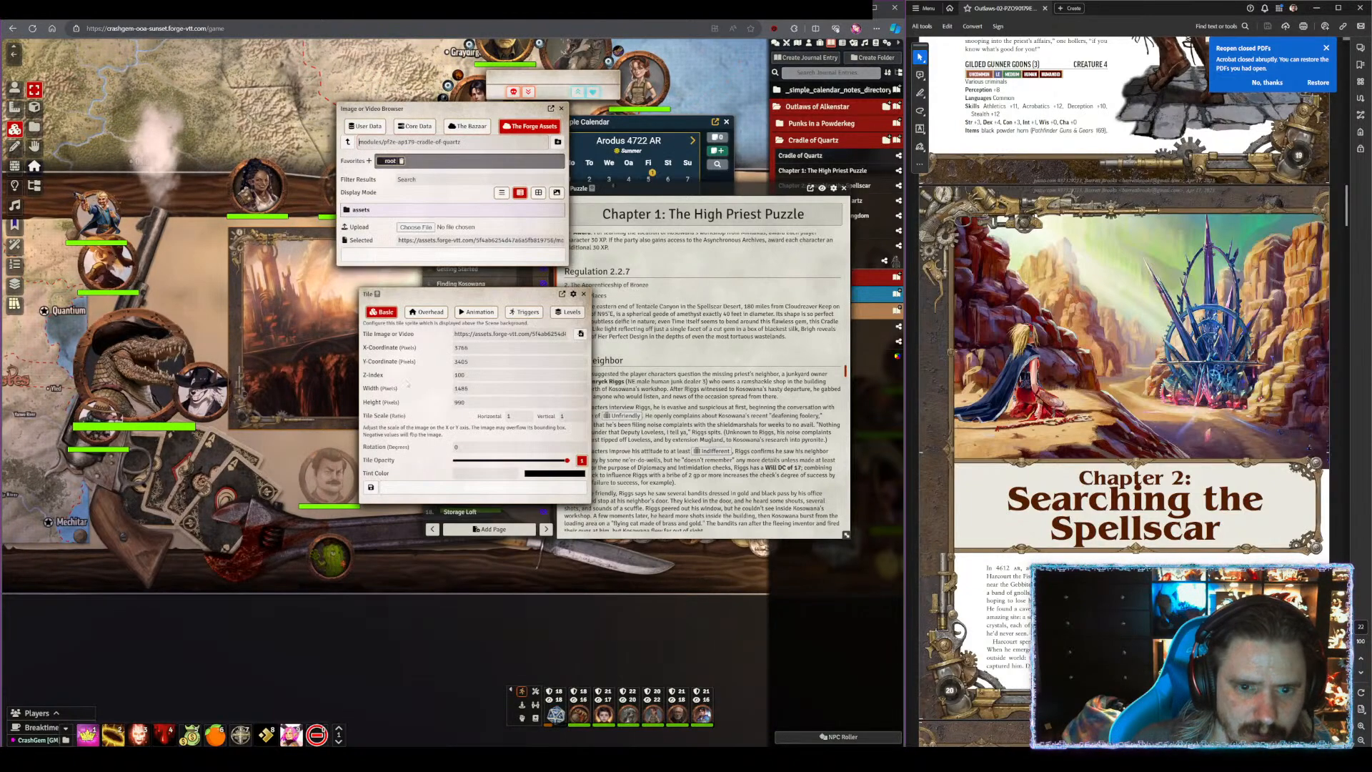
click(368, 209)
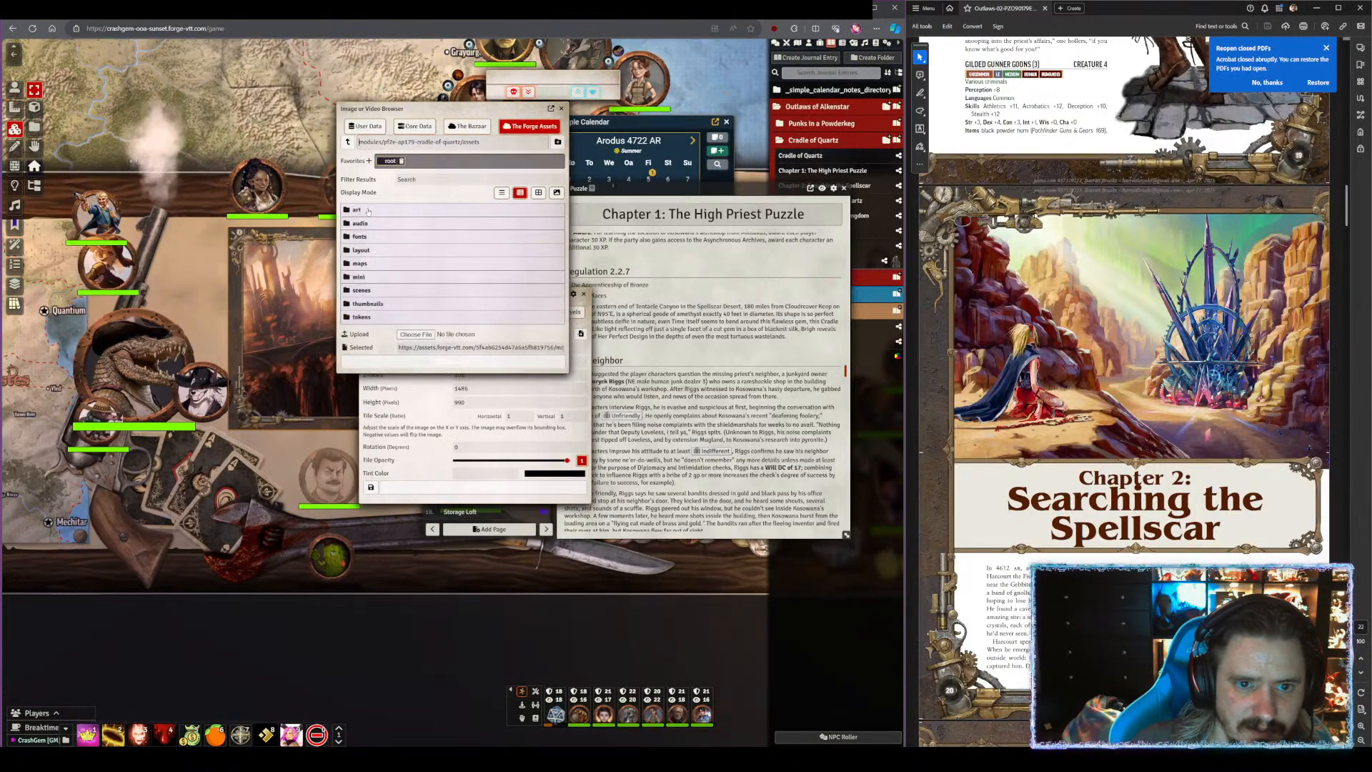
click(363, 290)
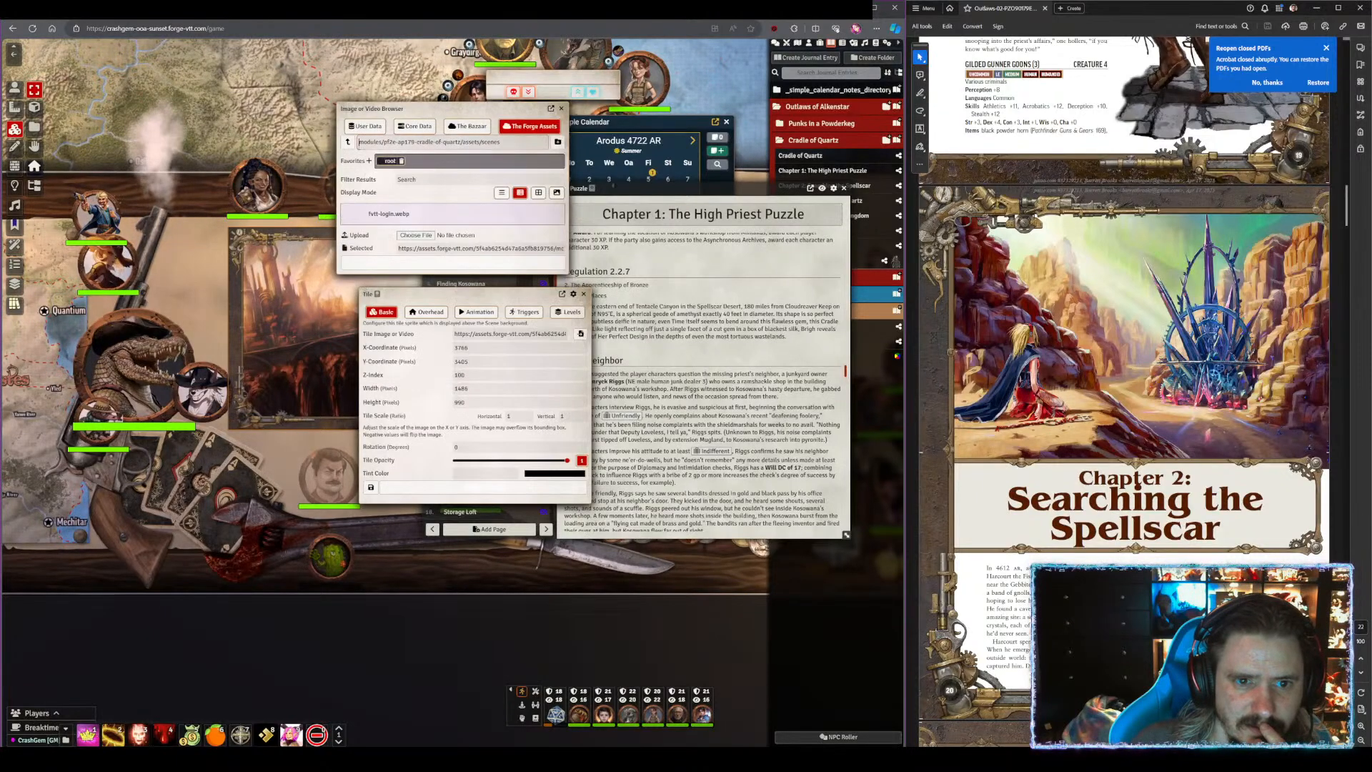
click(348, 142)
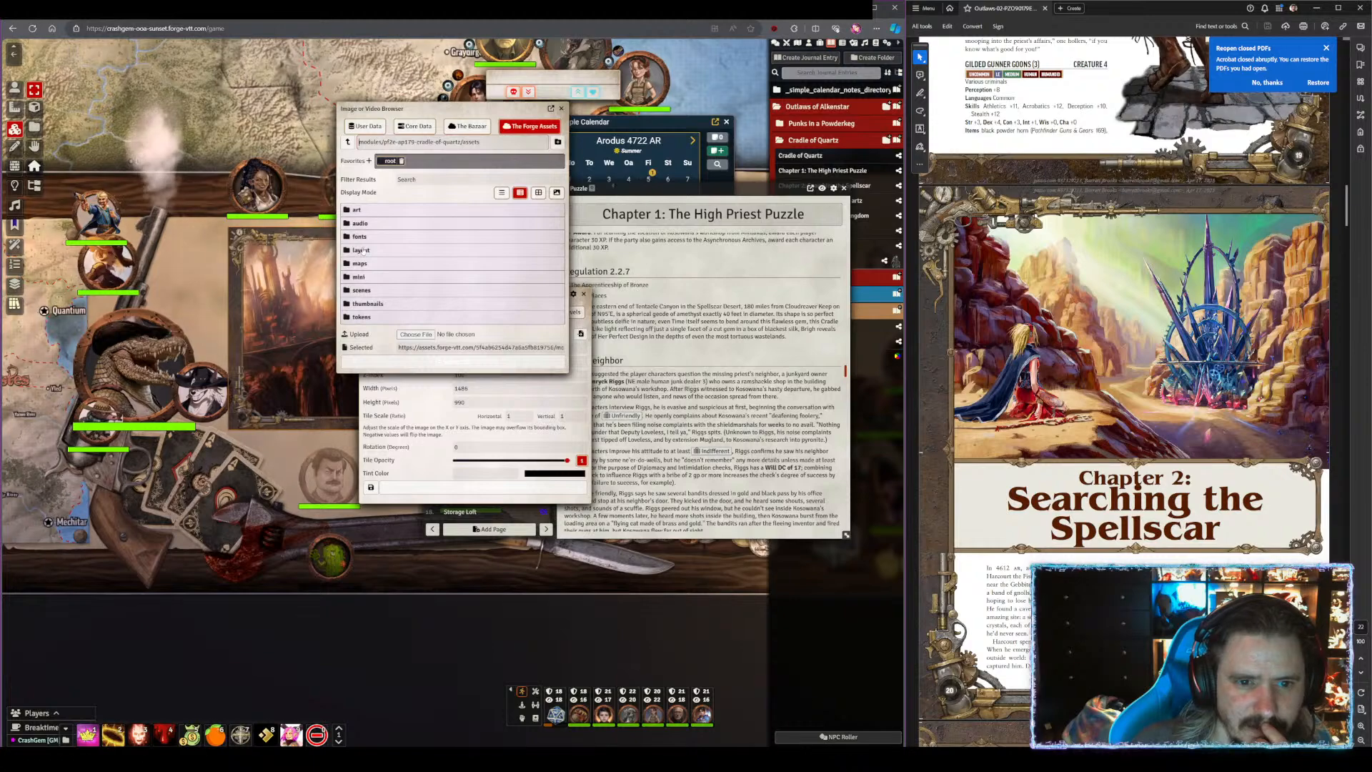
- Set the landing scene tile's image to the second-kiss-flight-deck file from the thumbnails folder and save the tile
click(368, 304)
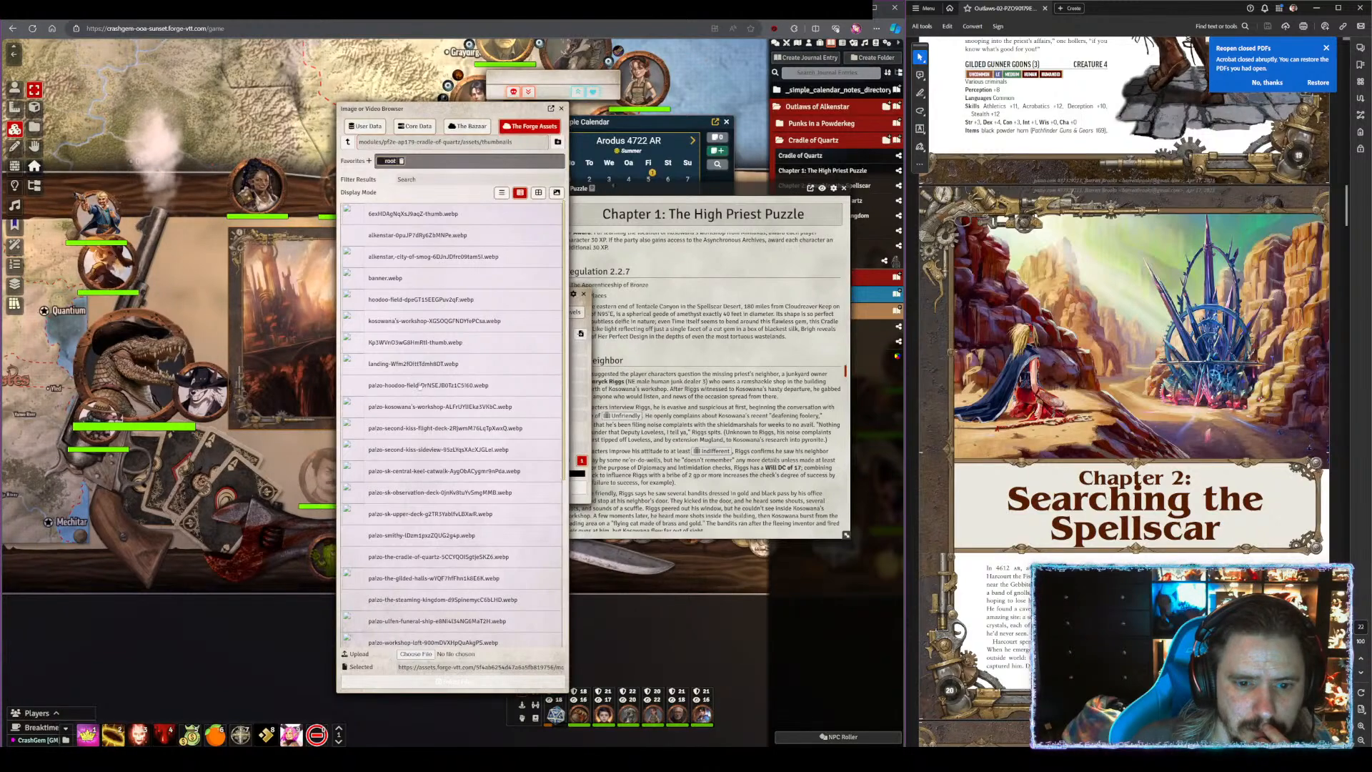
scroll(406, 509, down, 5)
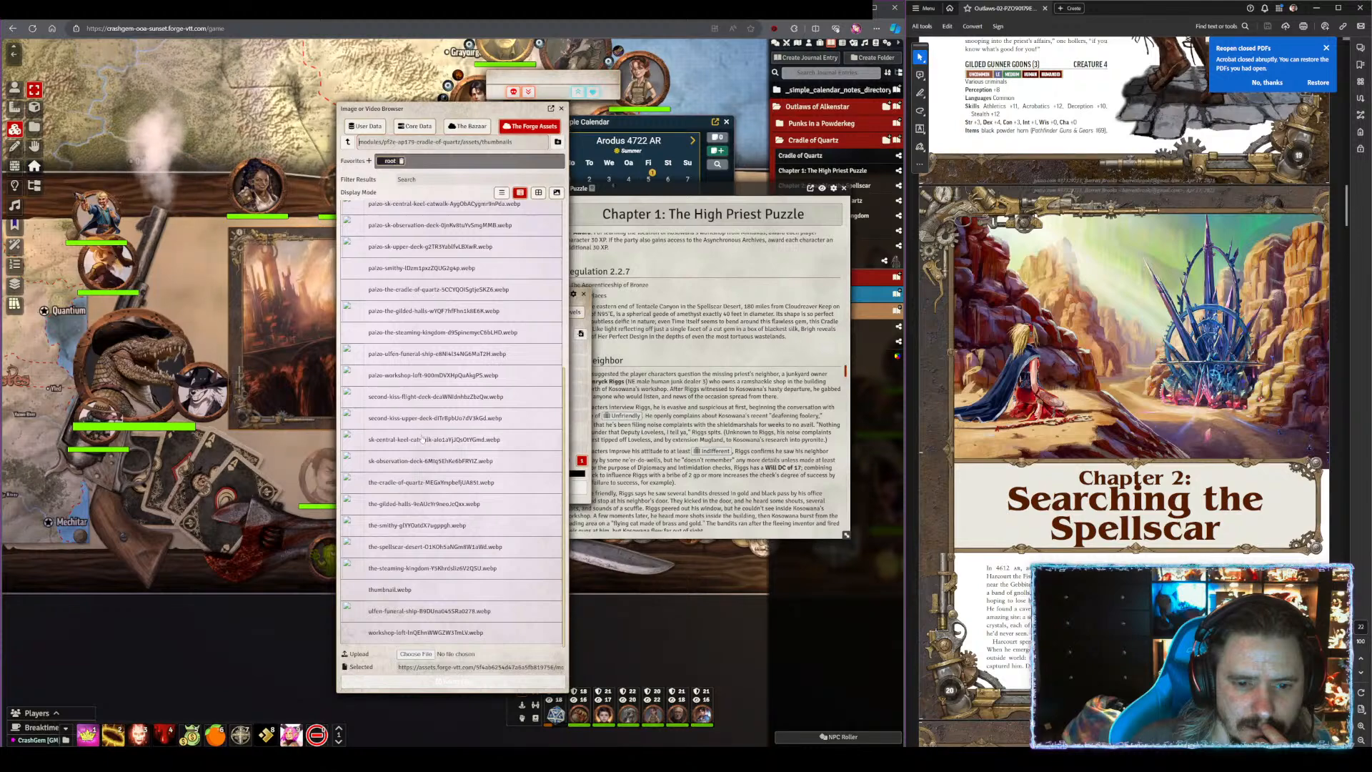
click(434, 395)
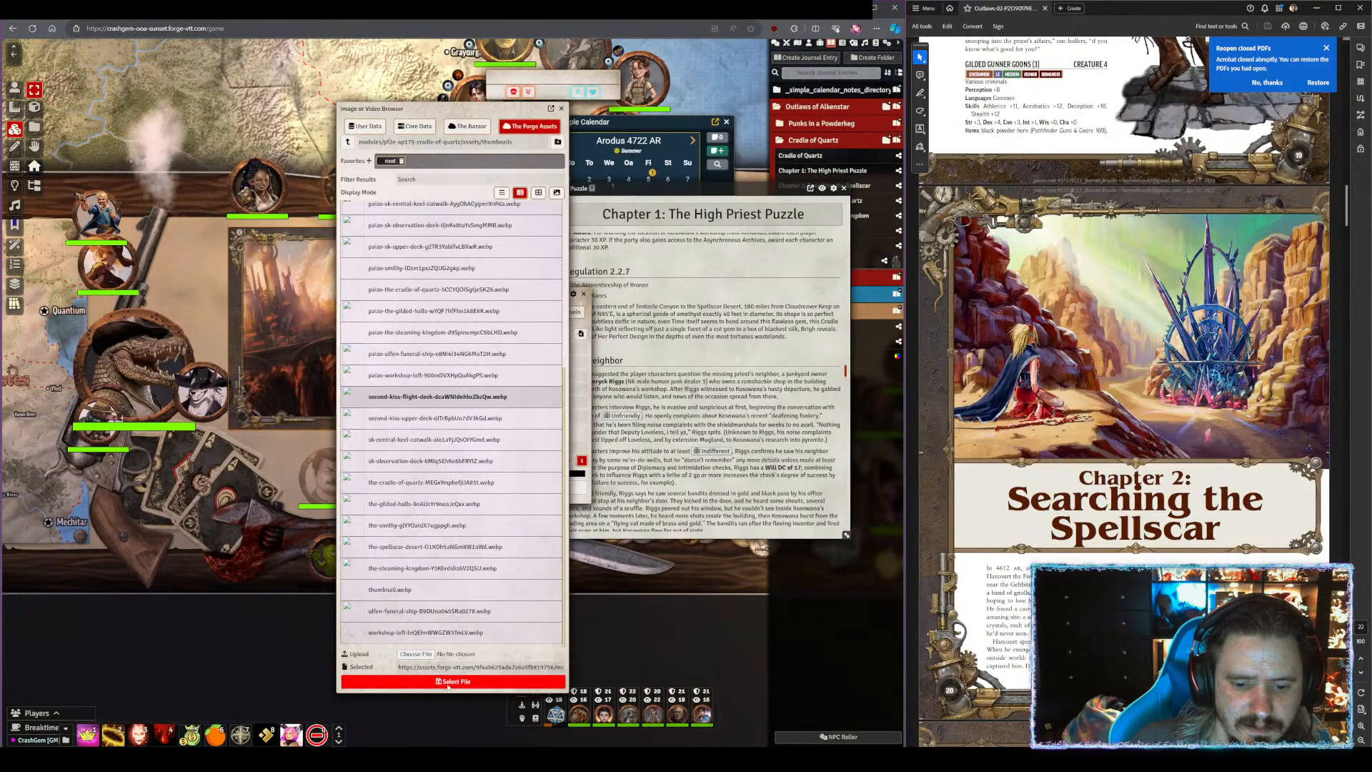
click(448, 682)
click(471, 489)
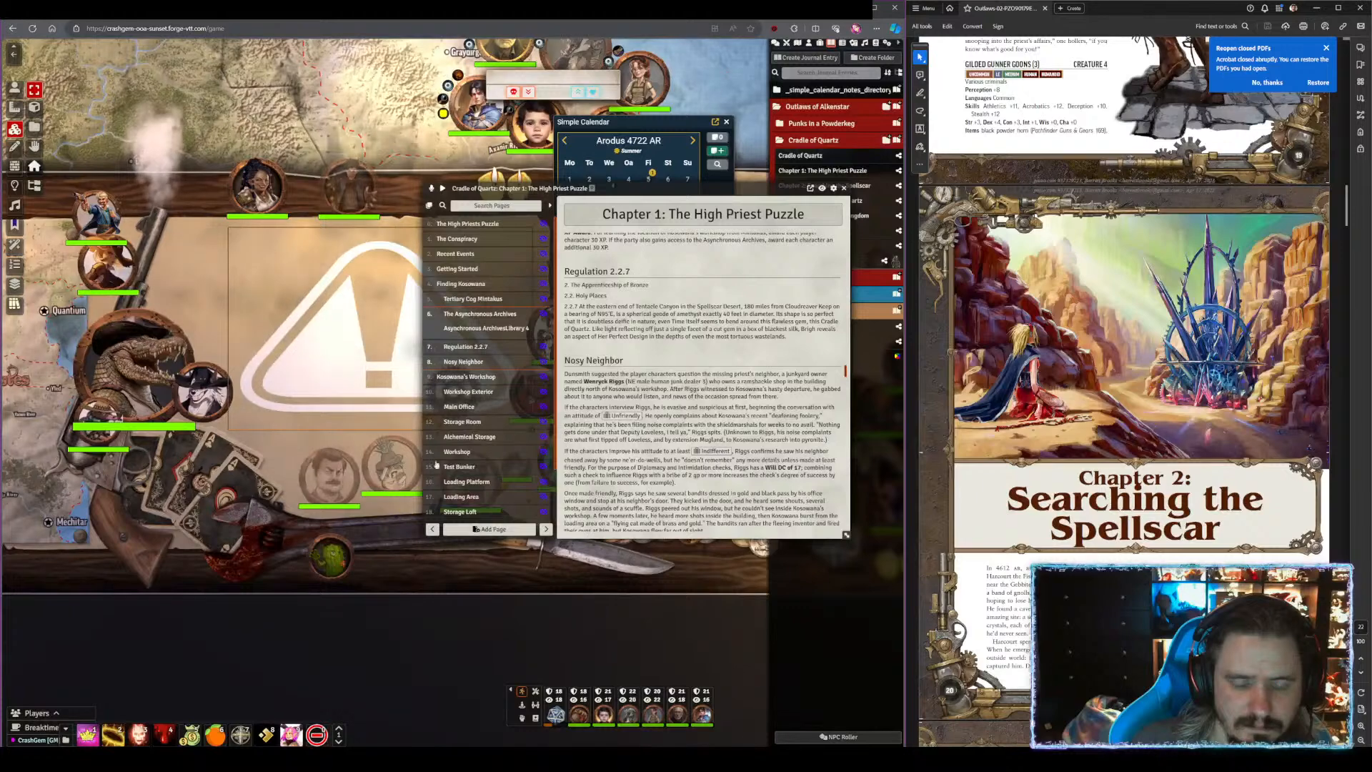
- Reopen the tile's image browser and search the thumbnails and assets folders for "frame", ending with the filter cleared
double_click(350, 346)
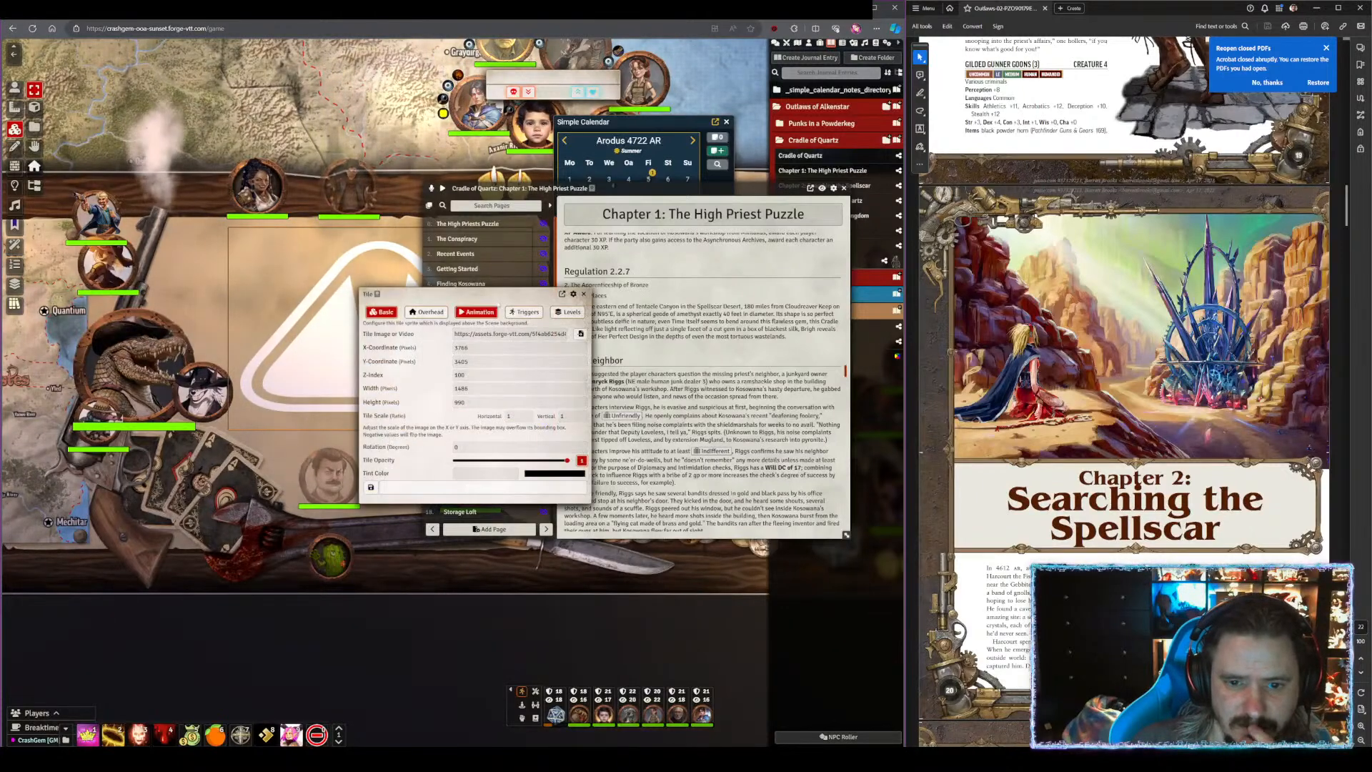
click(580, 333)
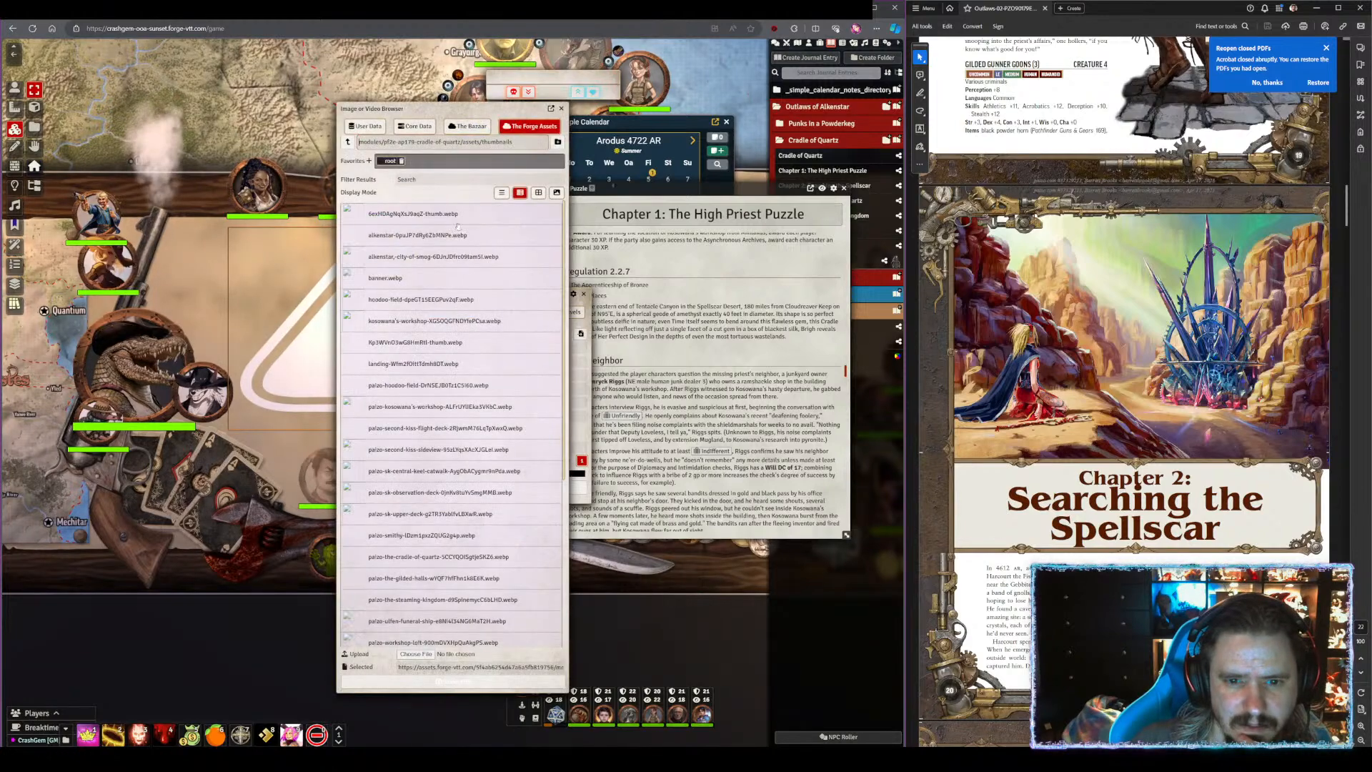
click(421, 179)
text(frame)
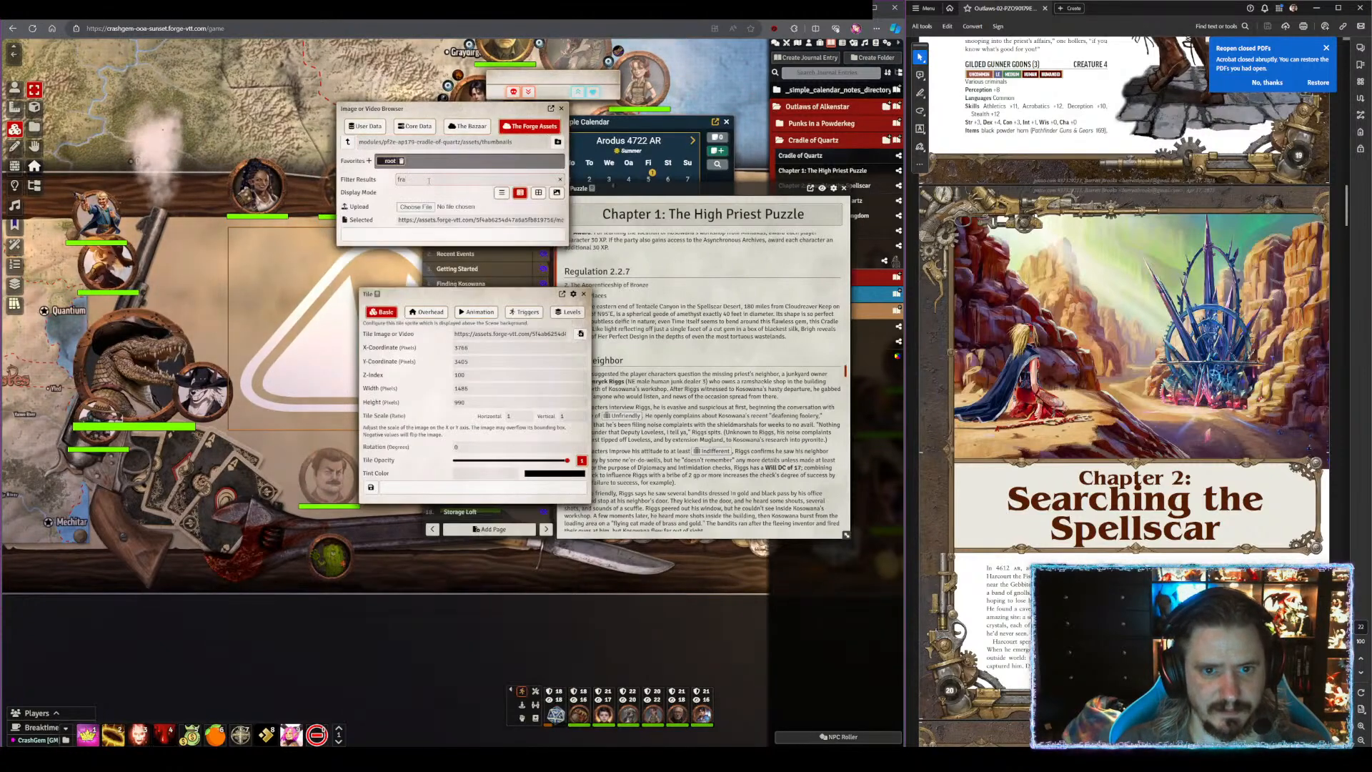
click(348, 141)
drag(422, 178, 386, 180)
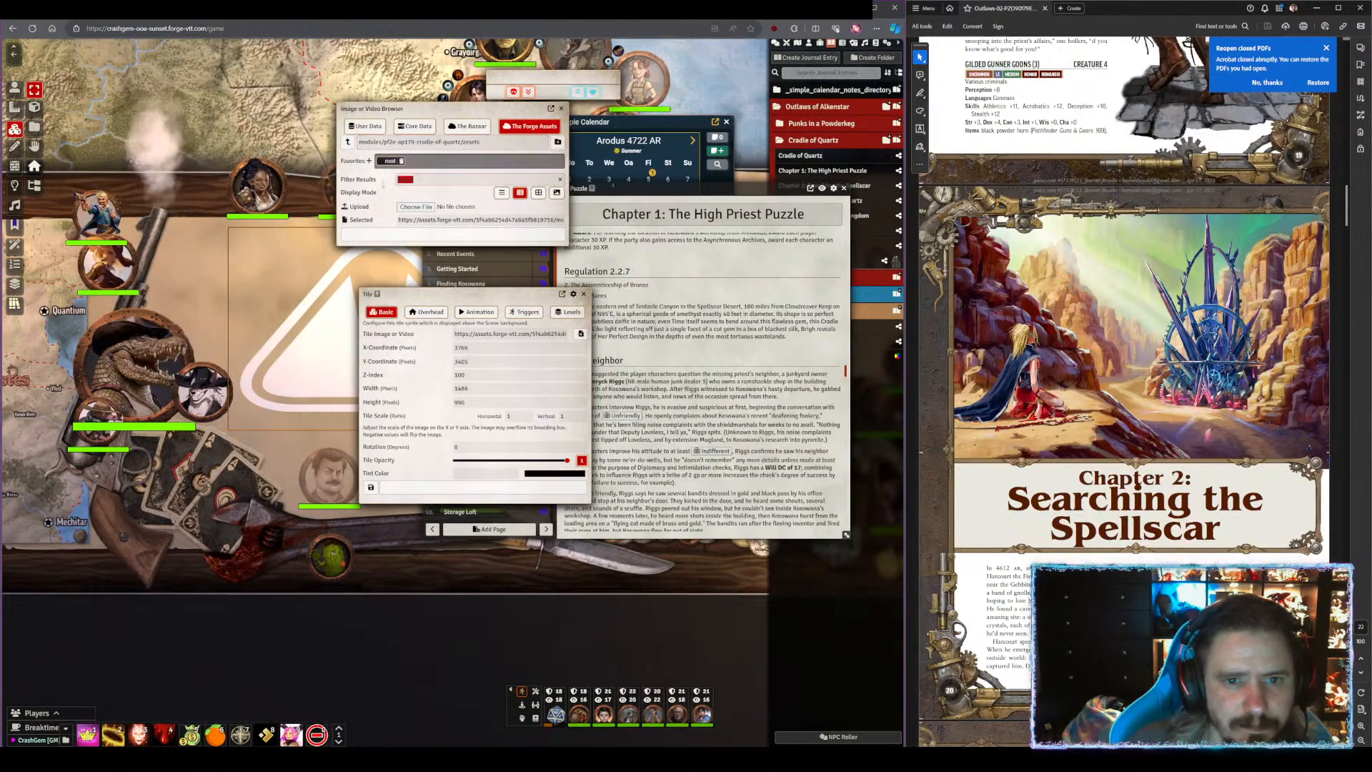
key(BackSpace)
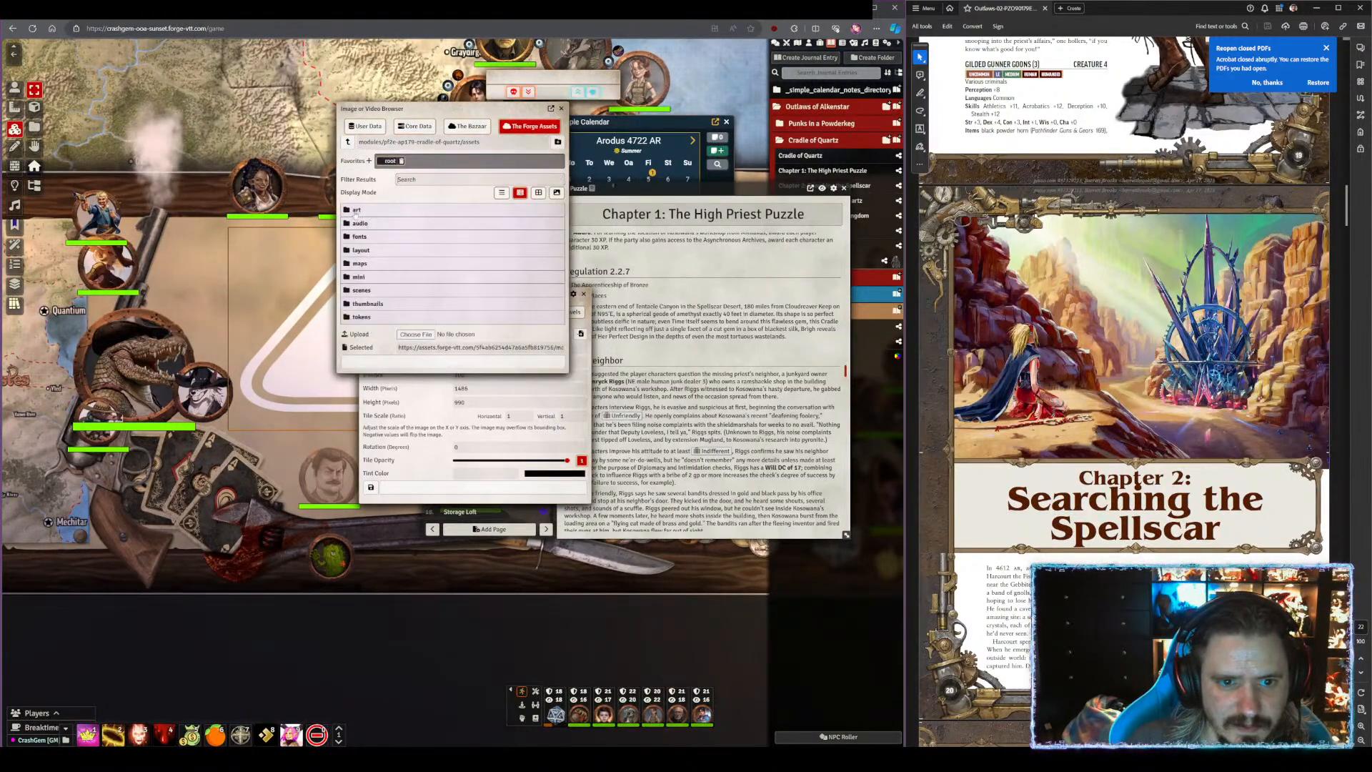
- Check the layout folder, and restore the tile's image to alkenstar-framed.webp from the art folder
click(361, 251)
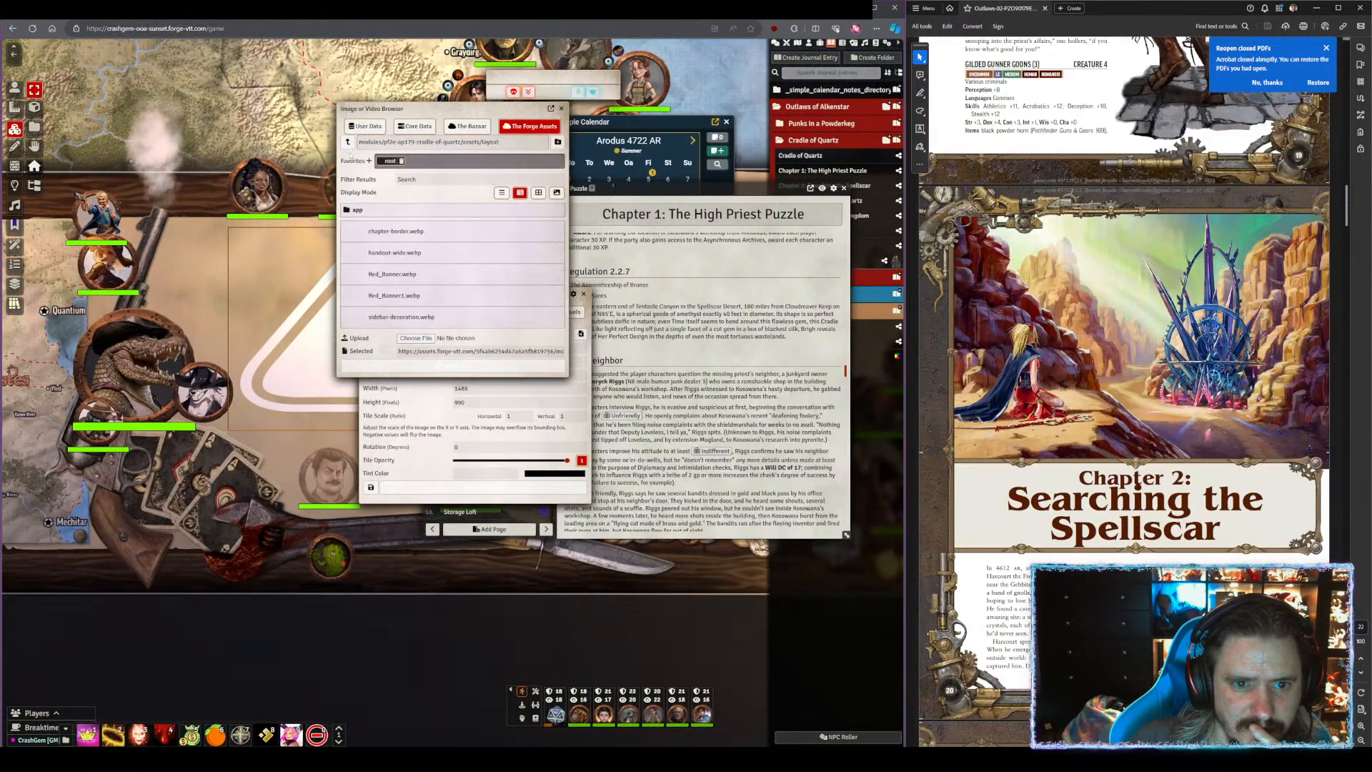
click(347, 142)
click(433, 242)
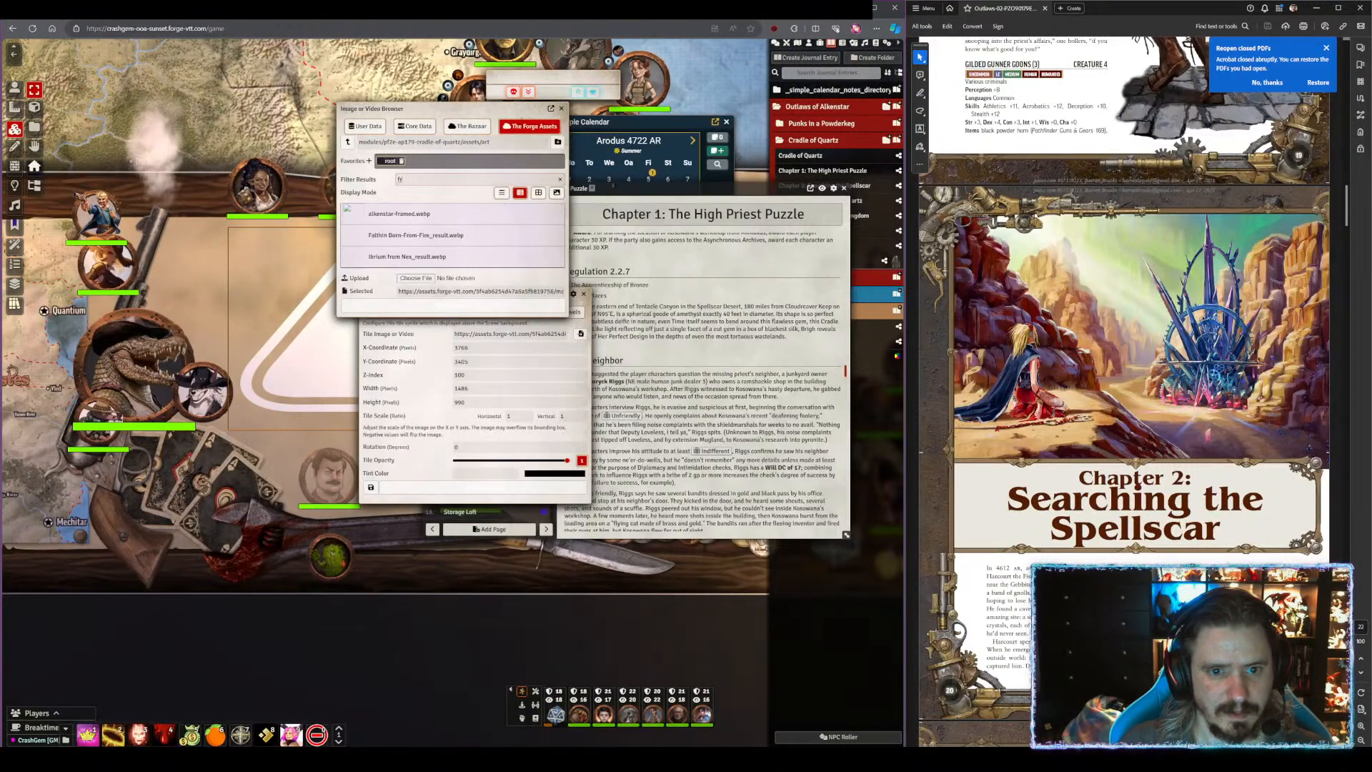
click(414, 213)
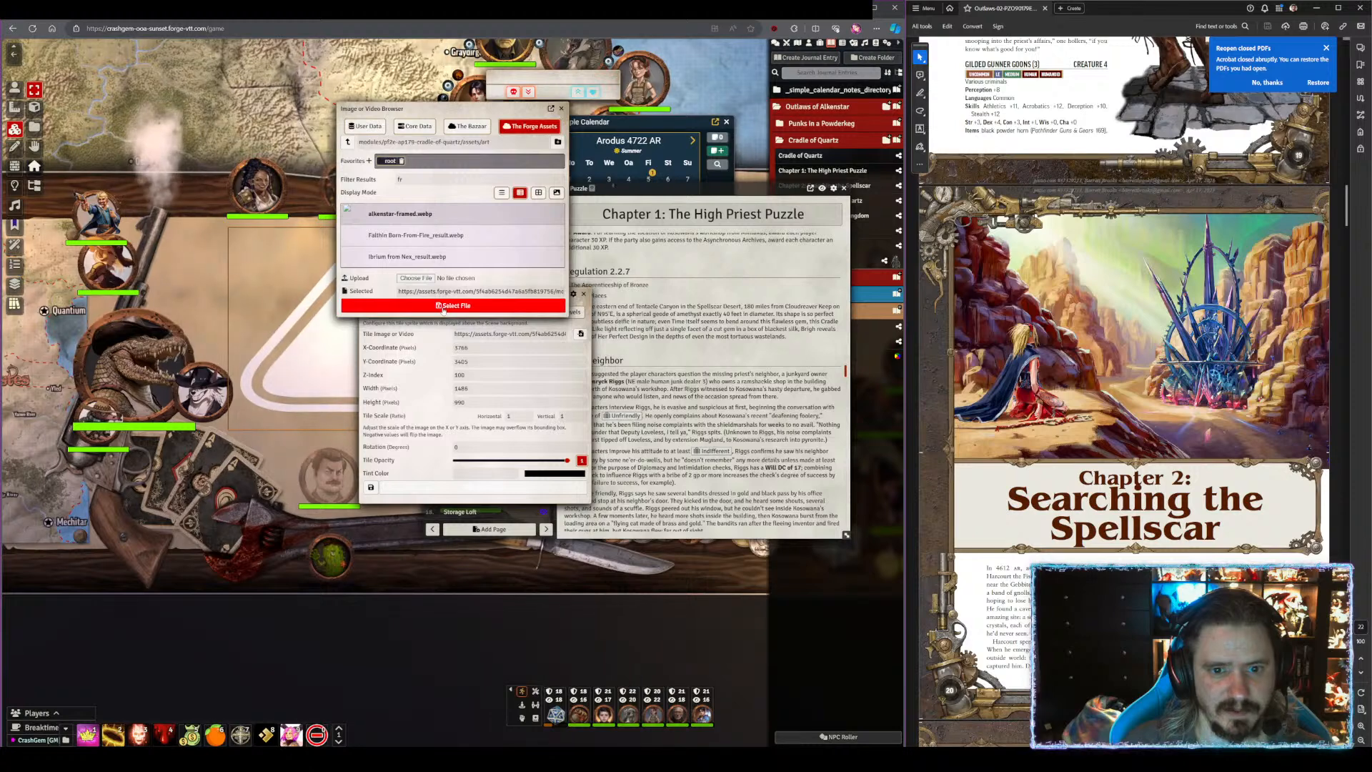
click(443, 306)
click(472, 486)
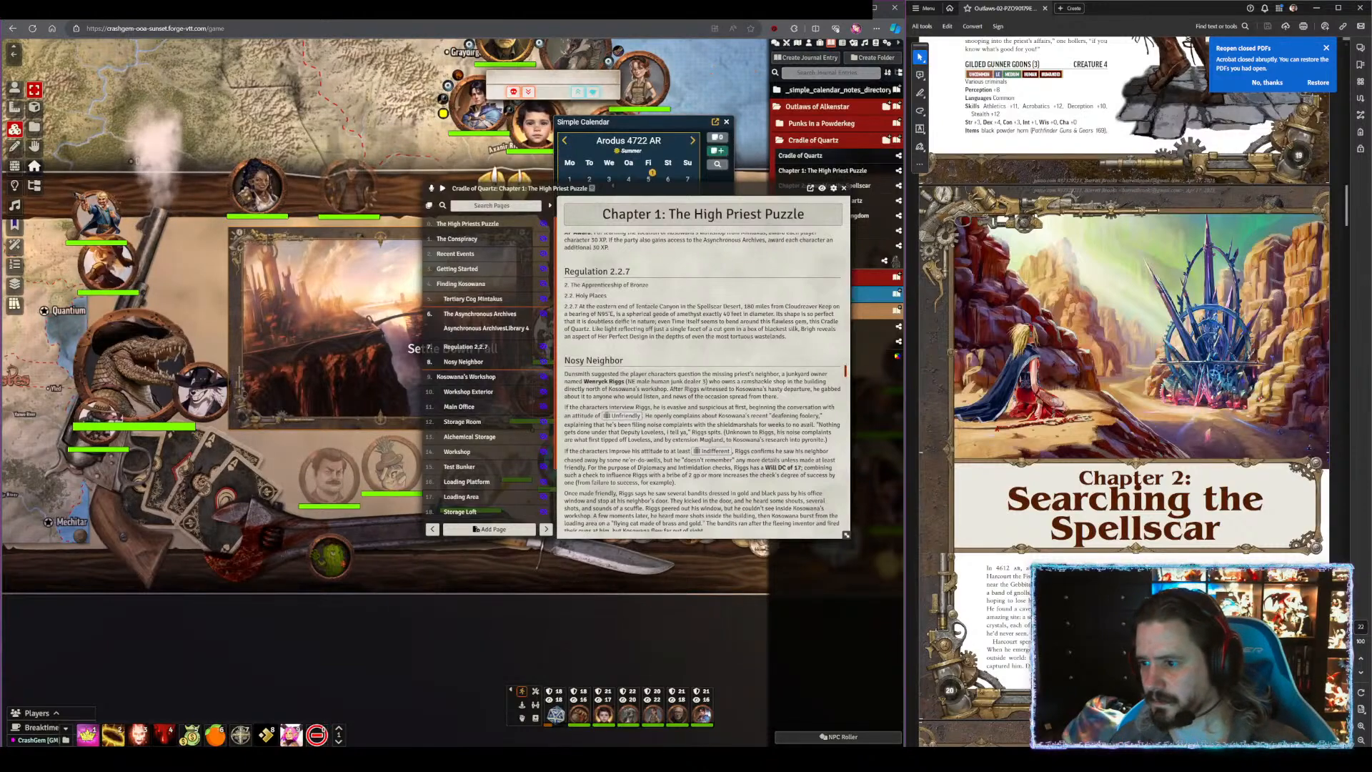
- Bring the Chapter 2: Searching the Spellscar title page into view in the PDF and close the Chapter 1: The High Priest Puzzle journal
scroll(1212, 429, down, 3)
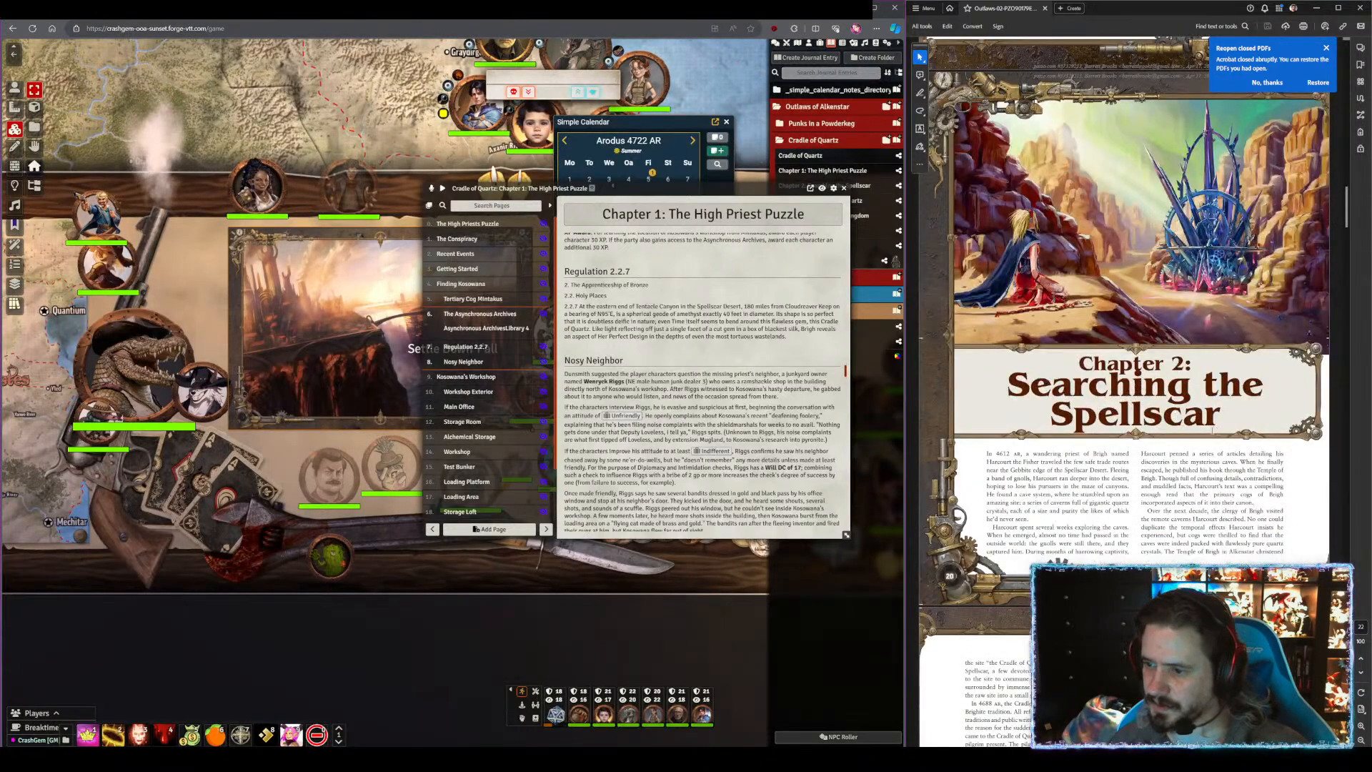
scroll(1207, 431, up, 1)
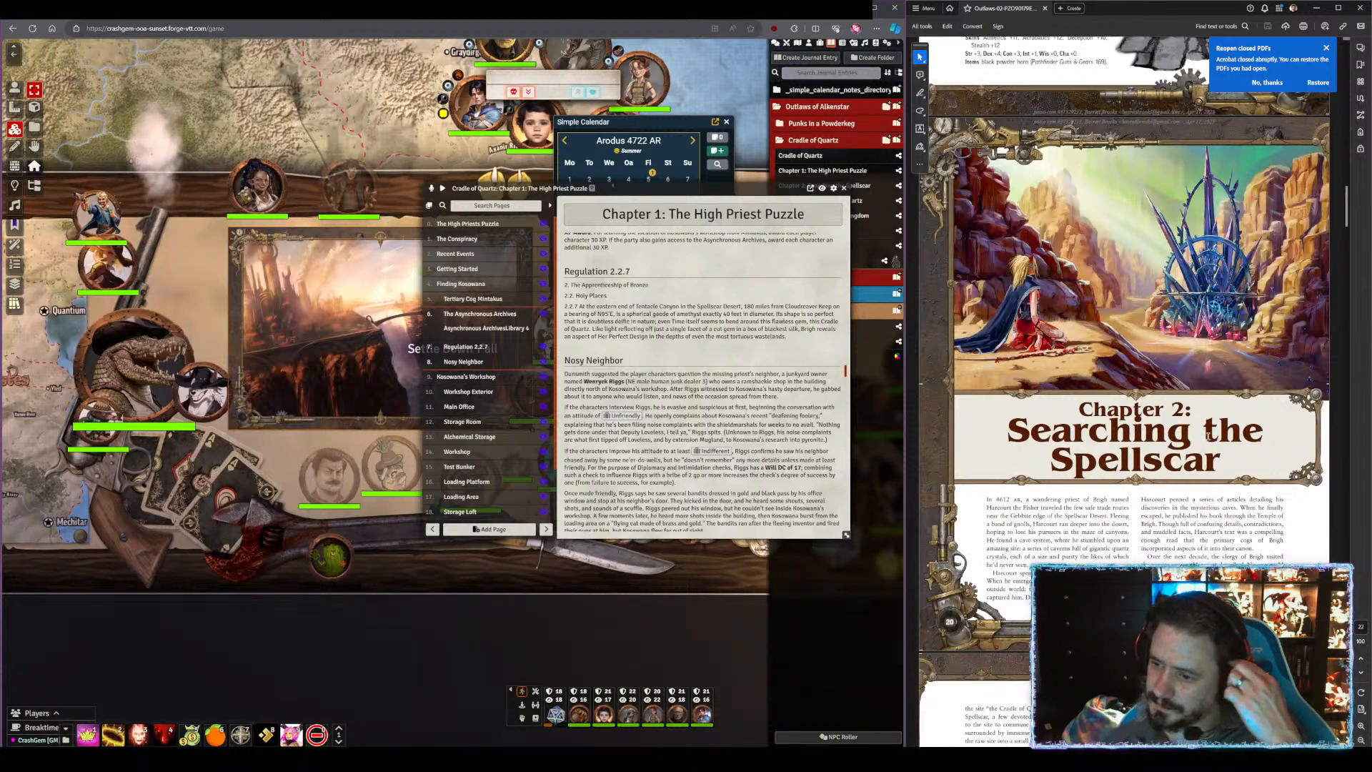
click(844, 188)
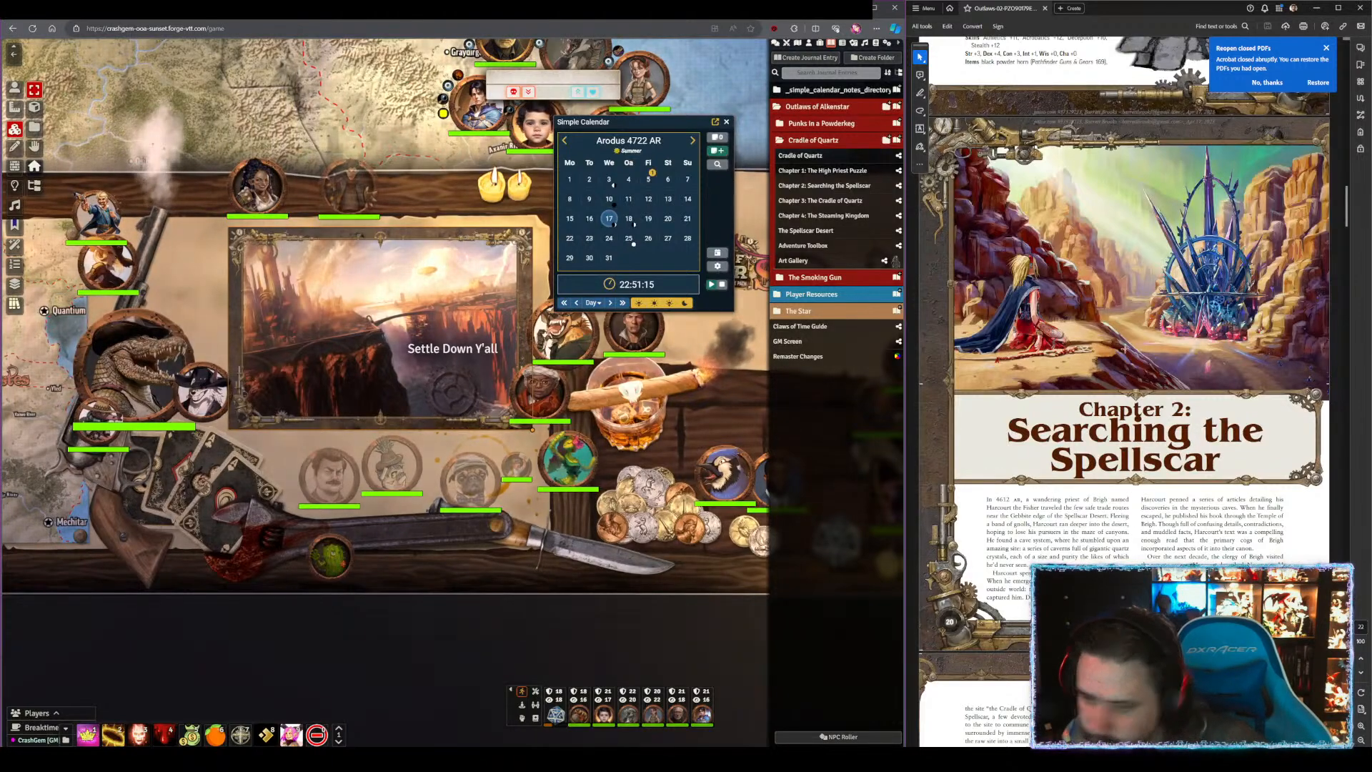
- Read the Chapter 2 introduction and the Flight Plan section in the PDF, marking the Flight Plan paragraphs while reading
scroll(1137, 360, down, 4)
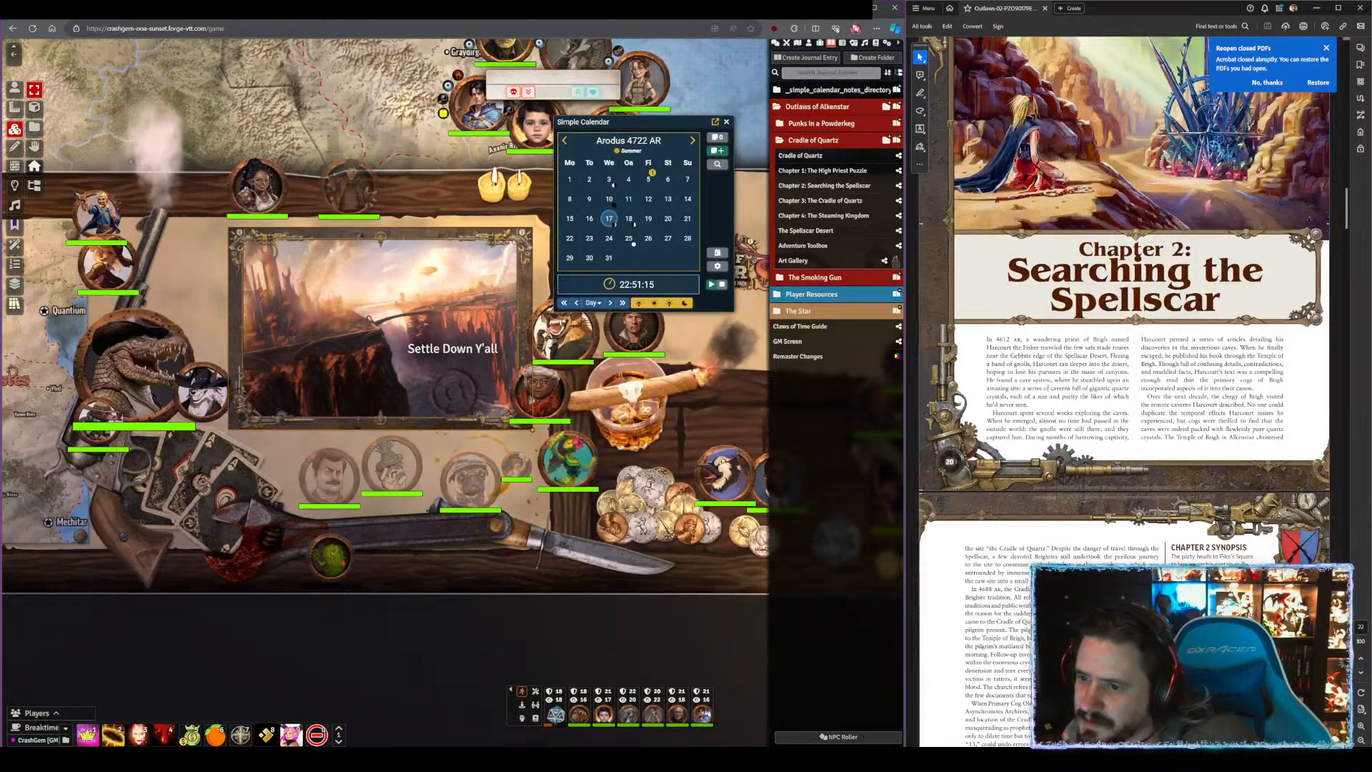
scroll(1137, 251, down, 1)
scroll(1144, 294, down, 10)
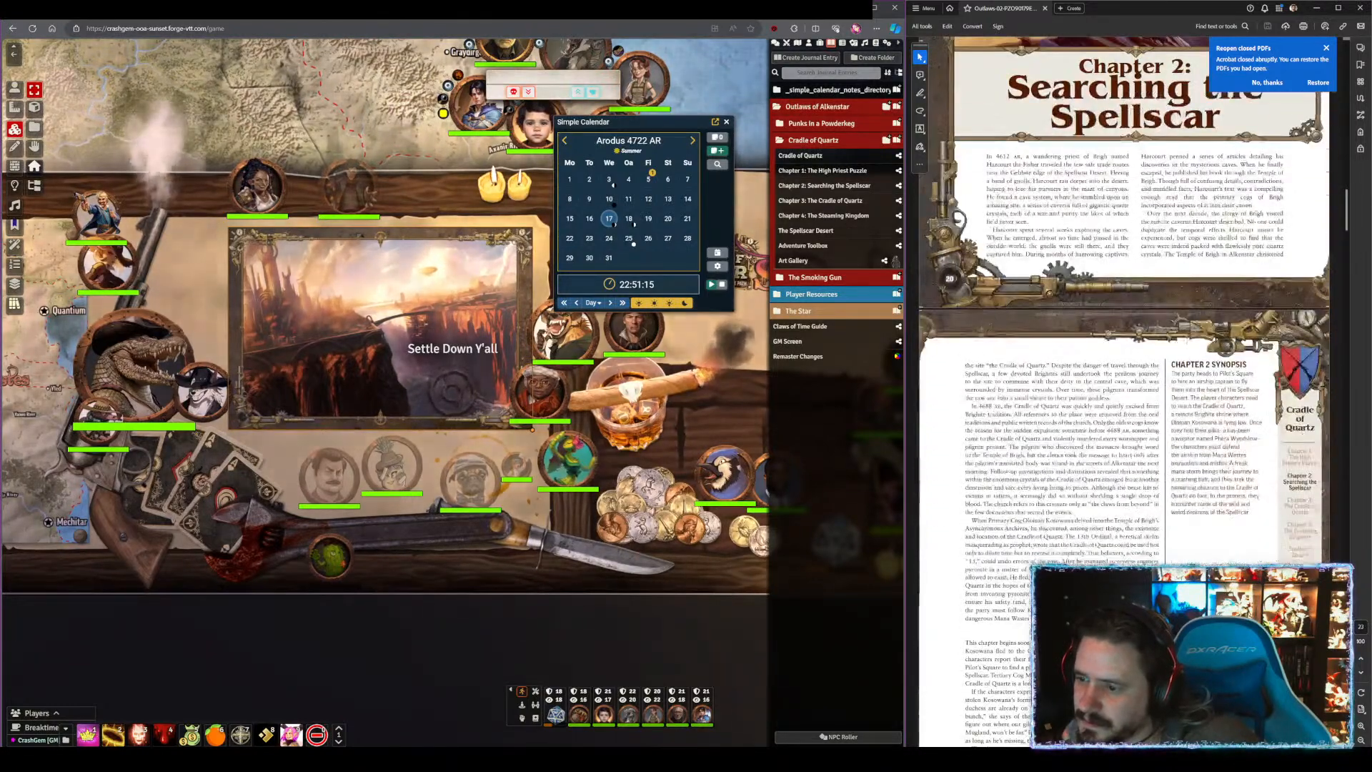
scroll(1144, 338, down, 2)
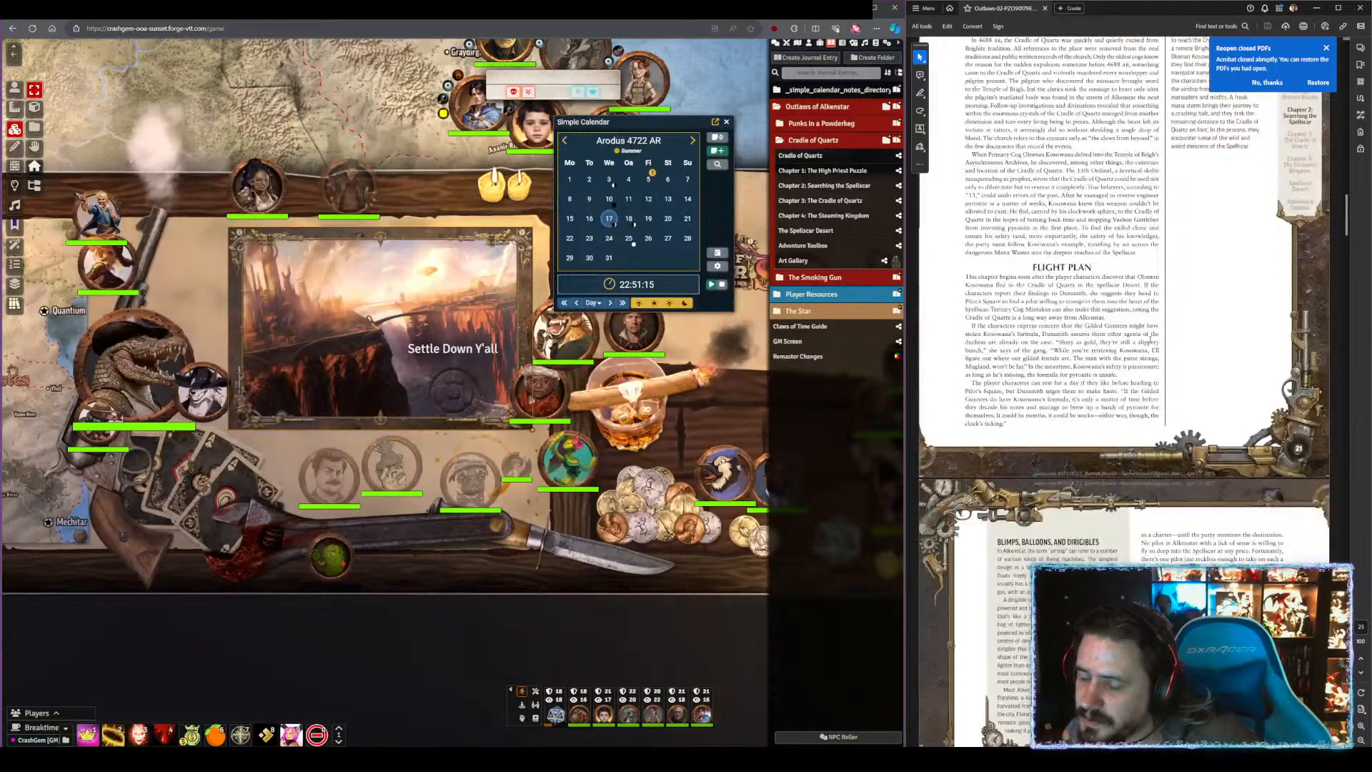
drag(965, 275, 1091, 374)
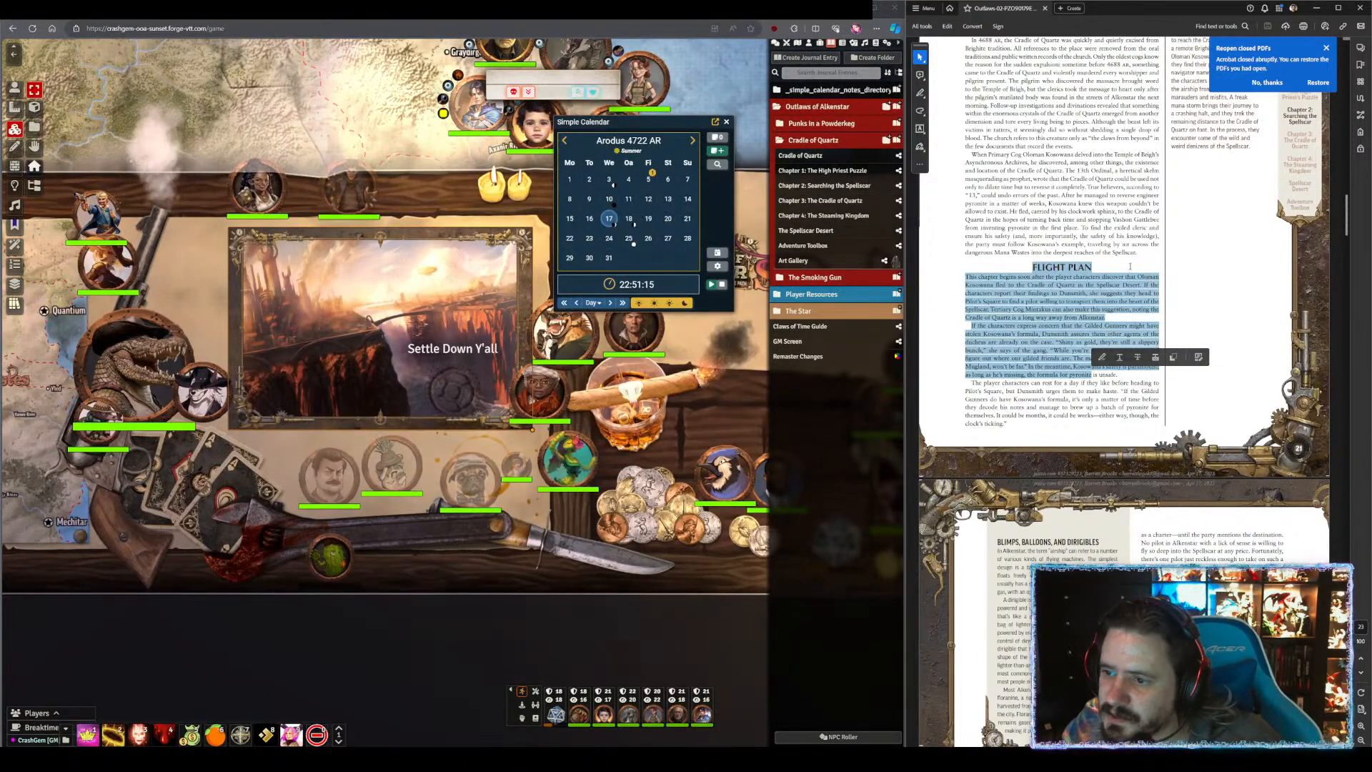
click(1055, 340)
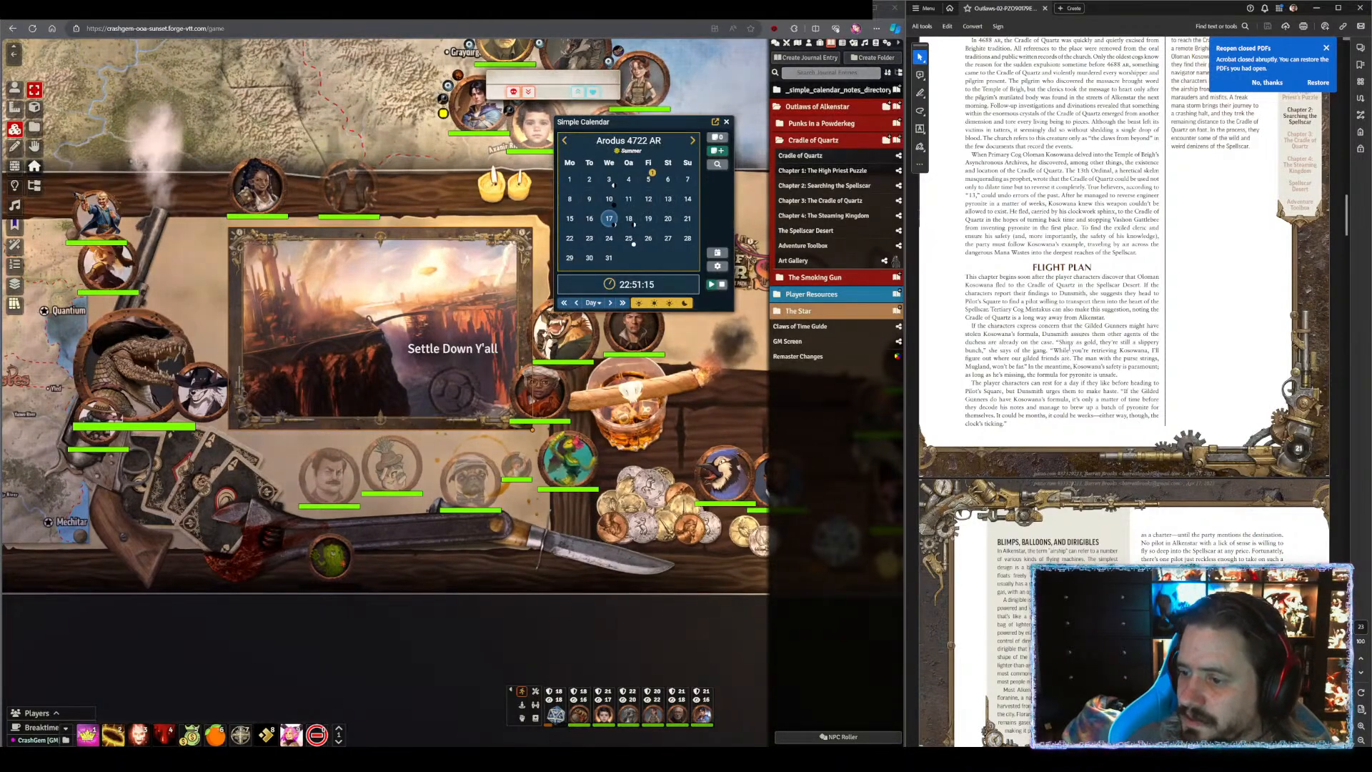
- Read the Finding a Pilot and Recruiting Passengers sections of Chapter 2, including the sidebar on blimps, balloons and dirigibles
scroll(1120, 374, down, 5)
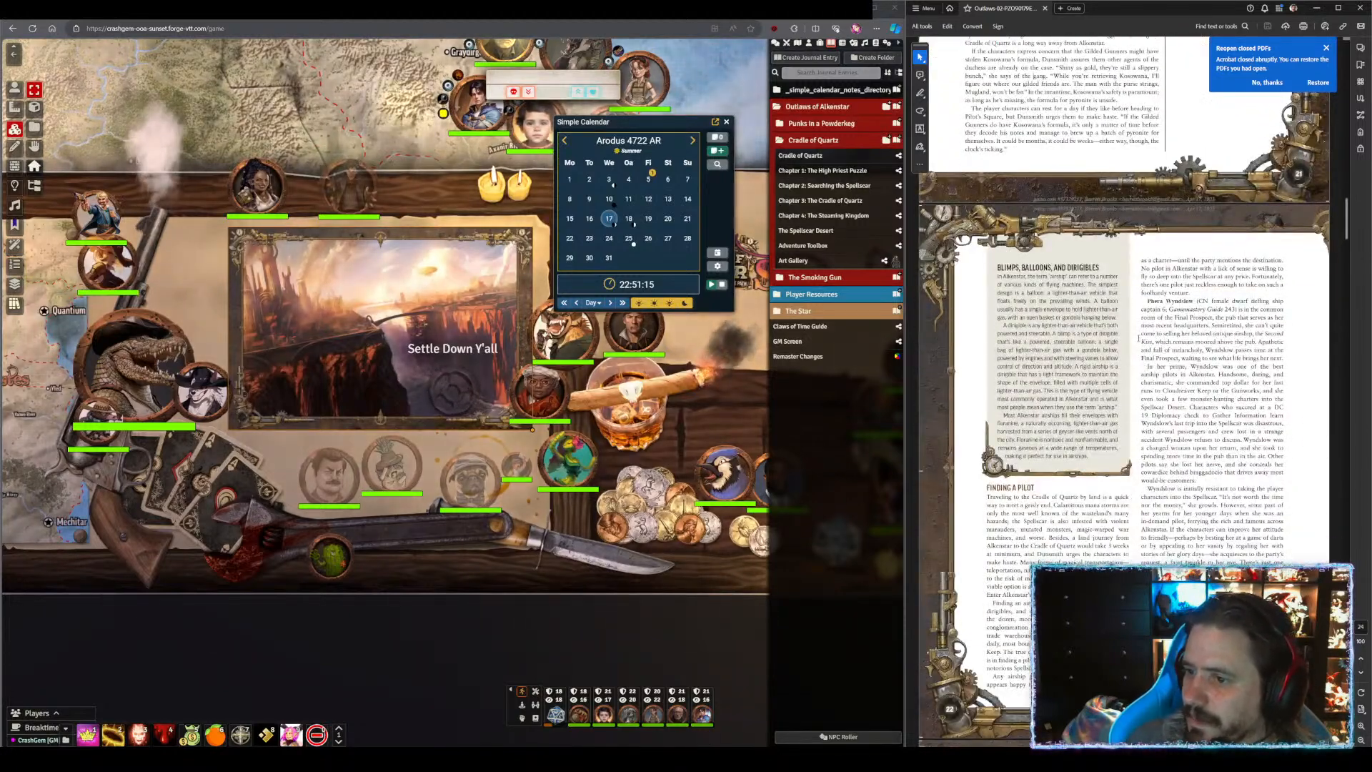
scroll(1141, 341, down, 1)
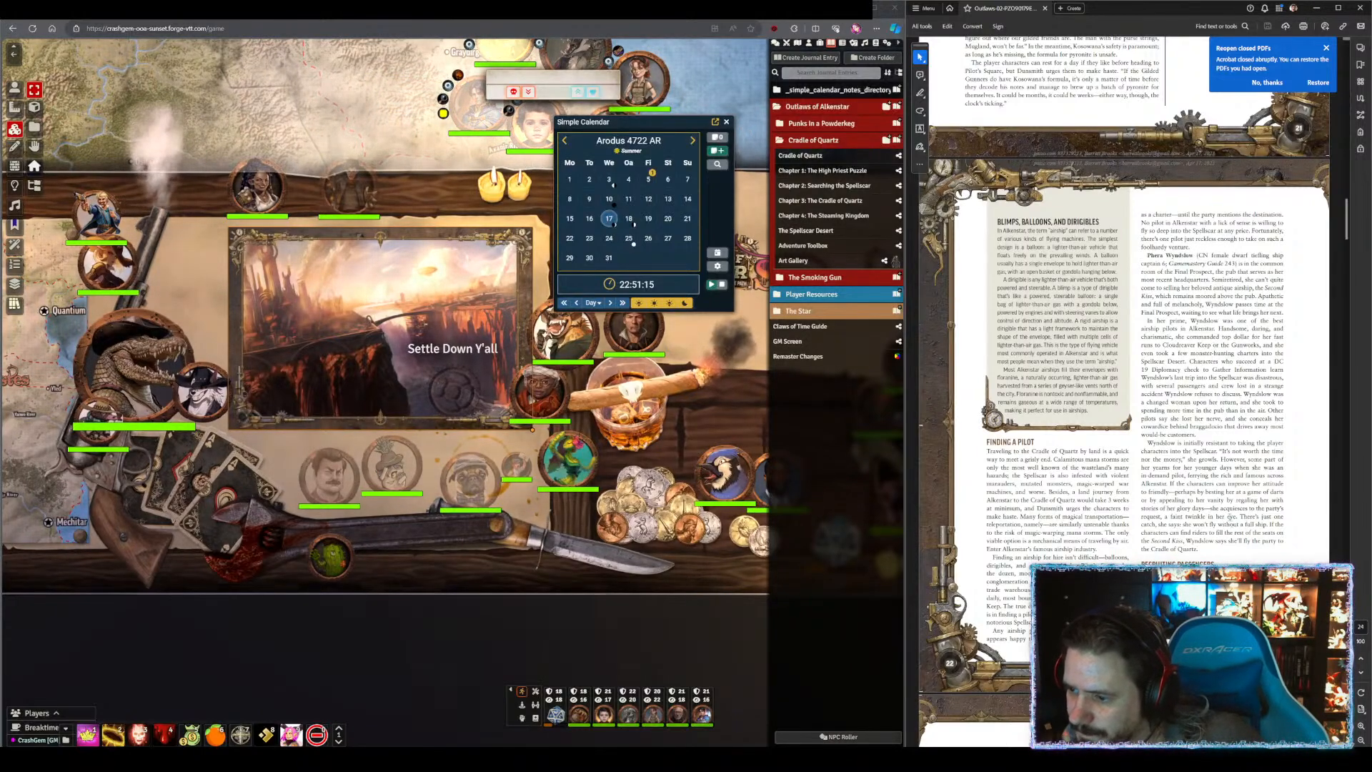
scroll(1229, 516, down, 3)
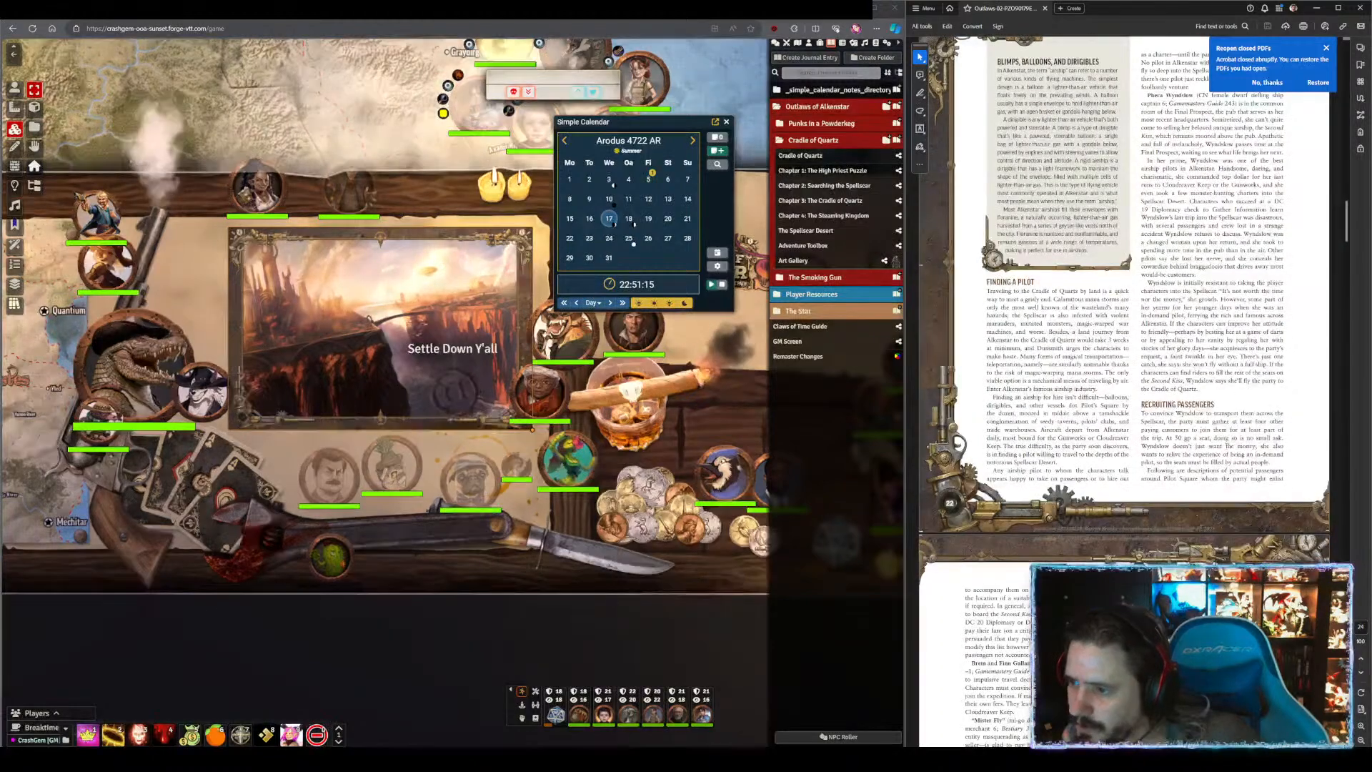
scroll(1229, 516, down, 2)
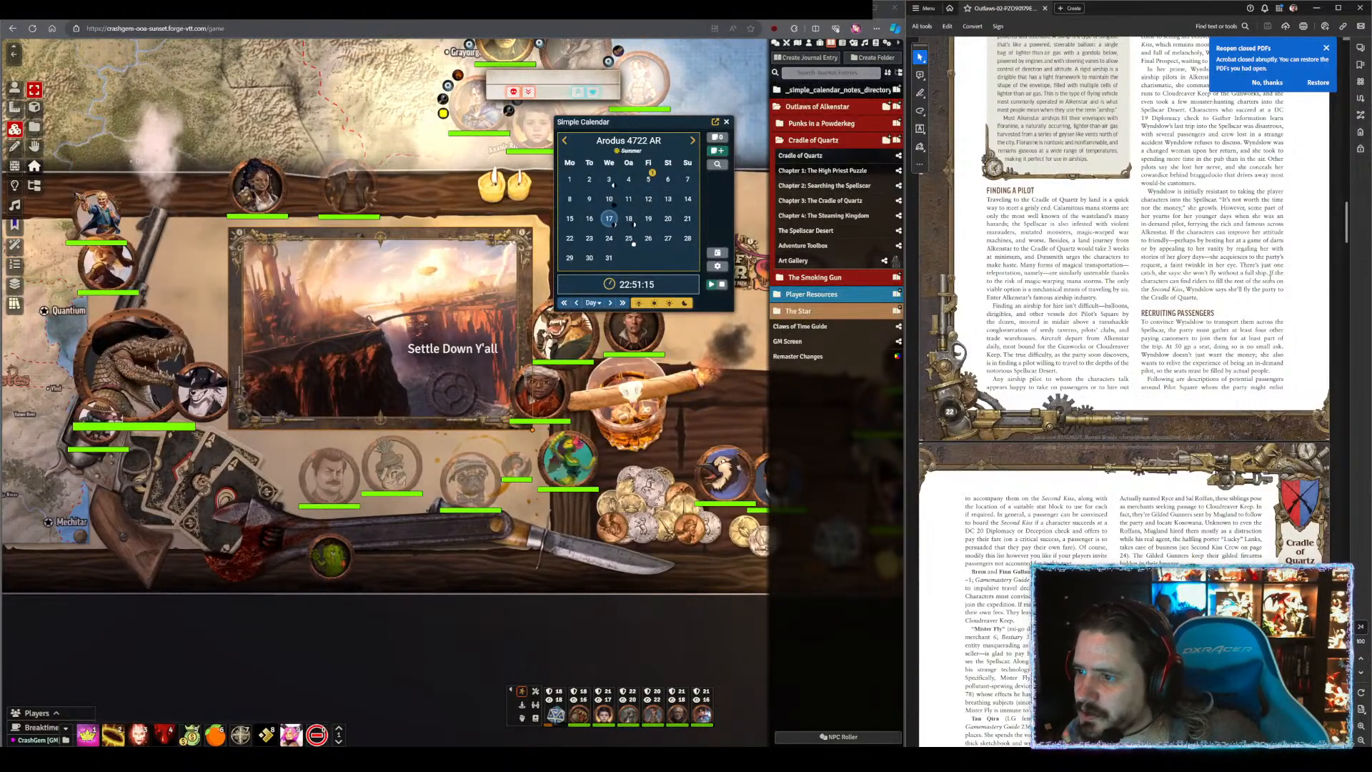
scroll(1286, 274, down, 2)
scroll(1256, 286, down, 1)
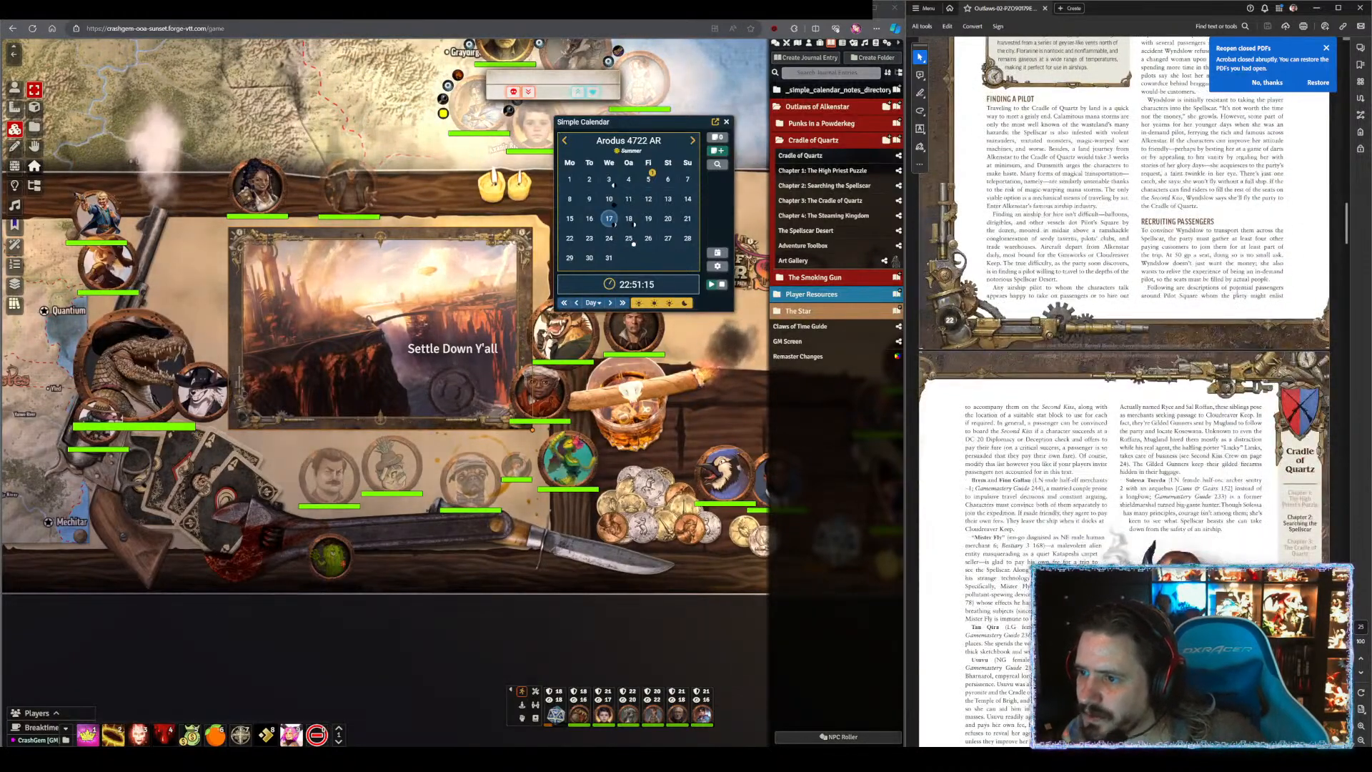
scroll(1229, 305, down, 1)
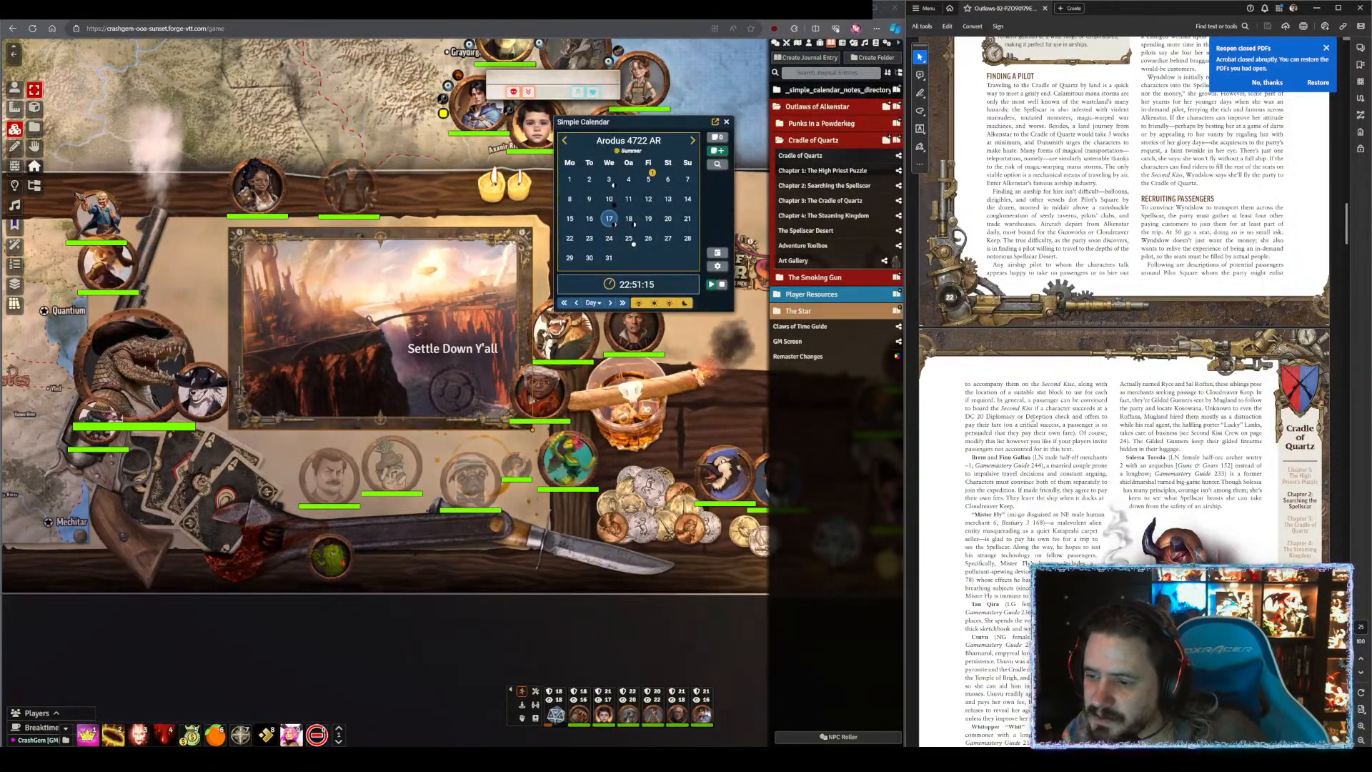
scroll(1046, 451, down, 2)
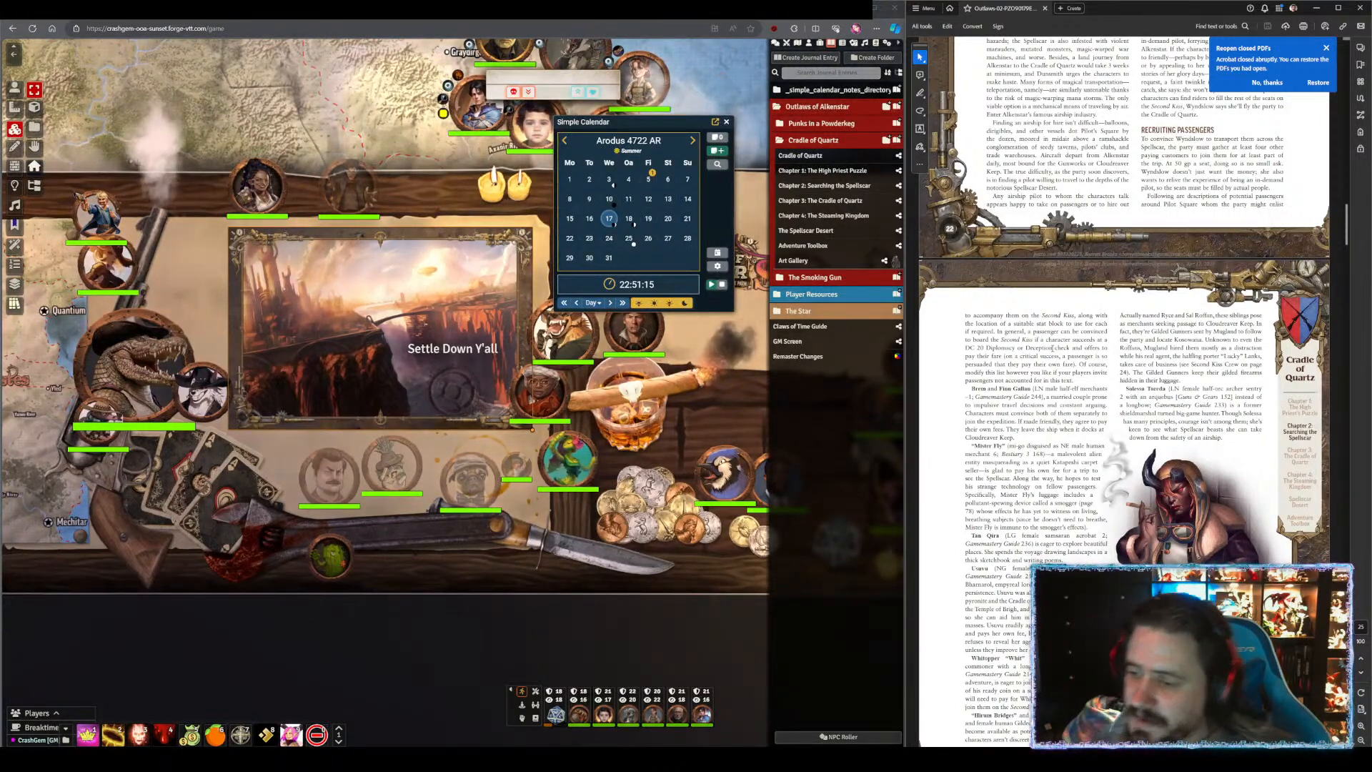
- Look through the Second Kiss crew, the airship's vehicle statistics, its deck maps and its room descriptions
scroll(1173, 509, down, 10)
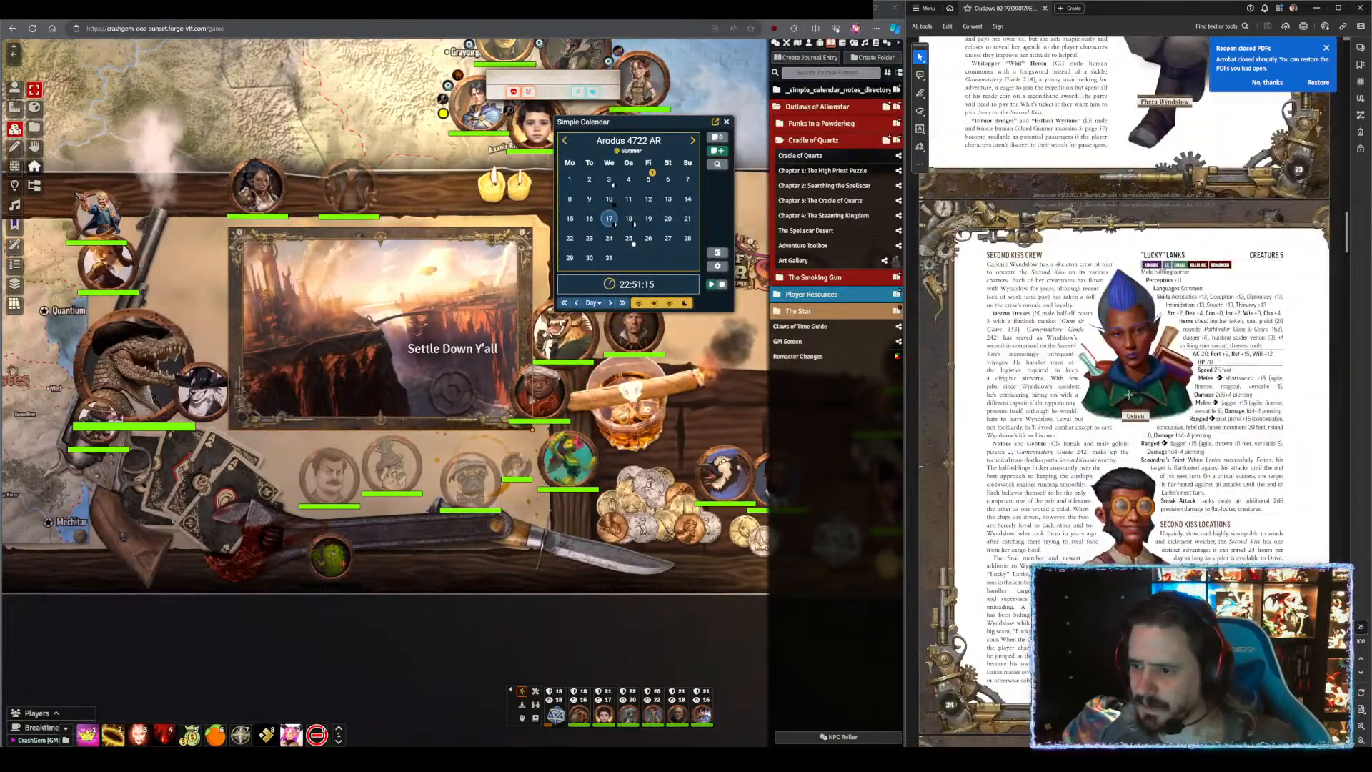
scroll(1124, 391, down, 10)
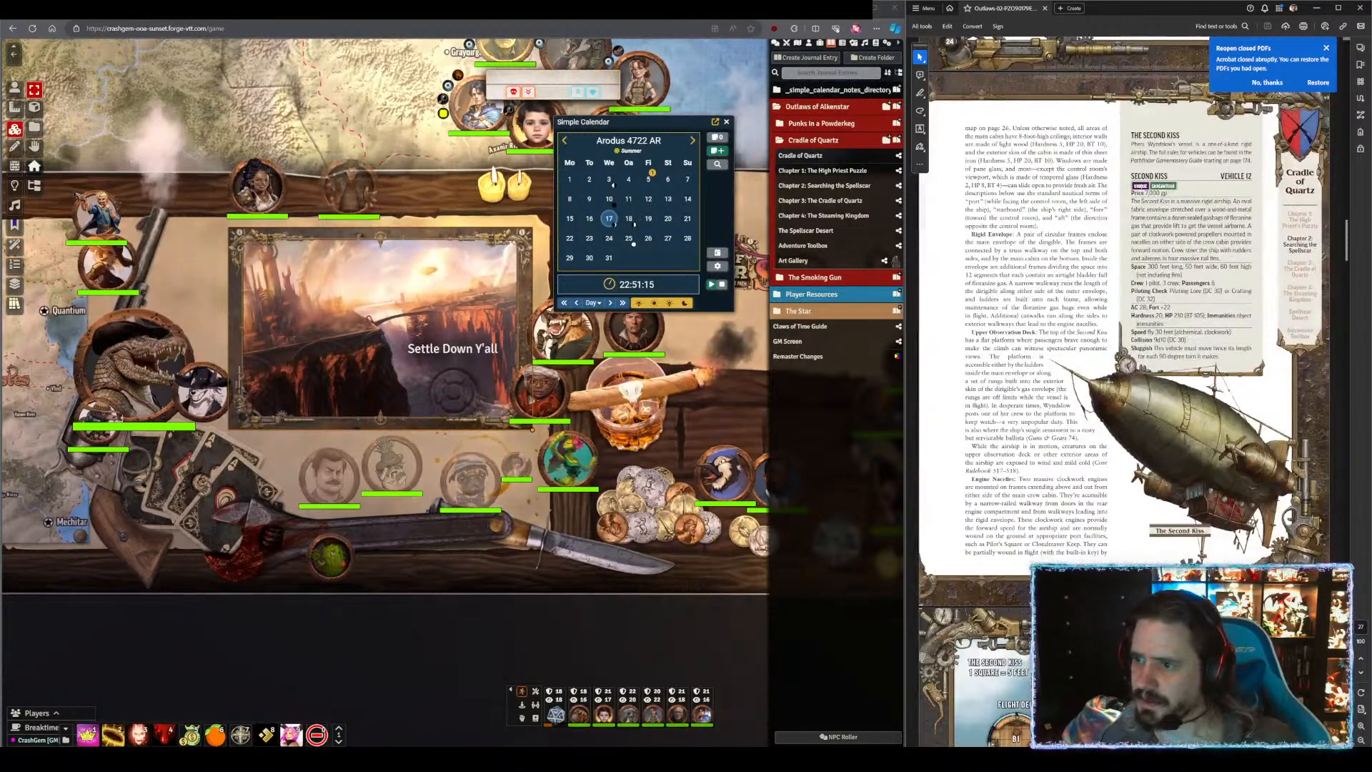
scroll(1124, 392, down, 5)
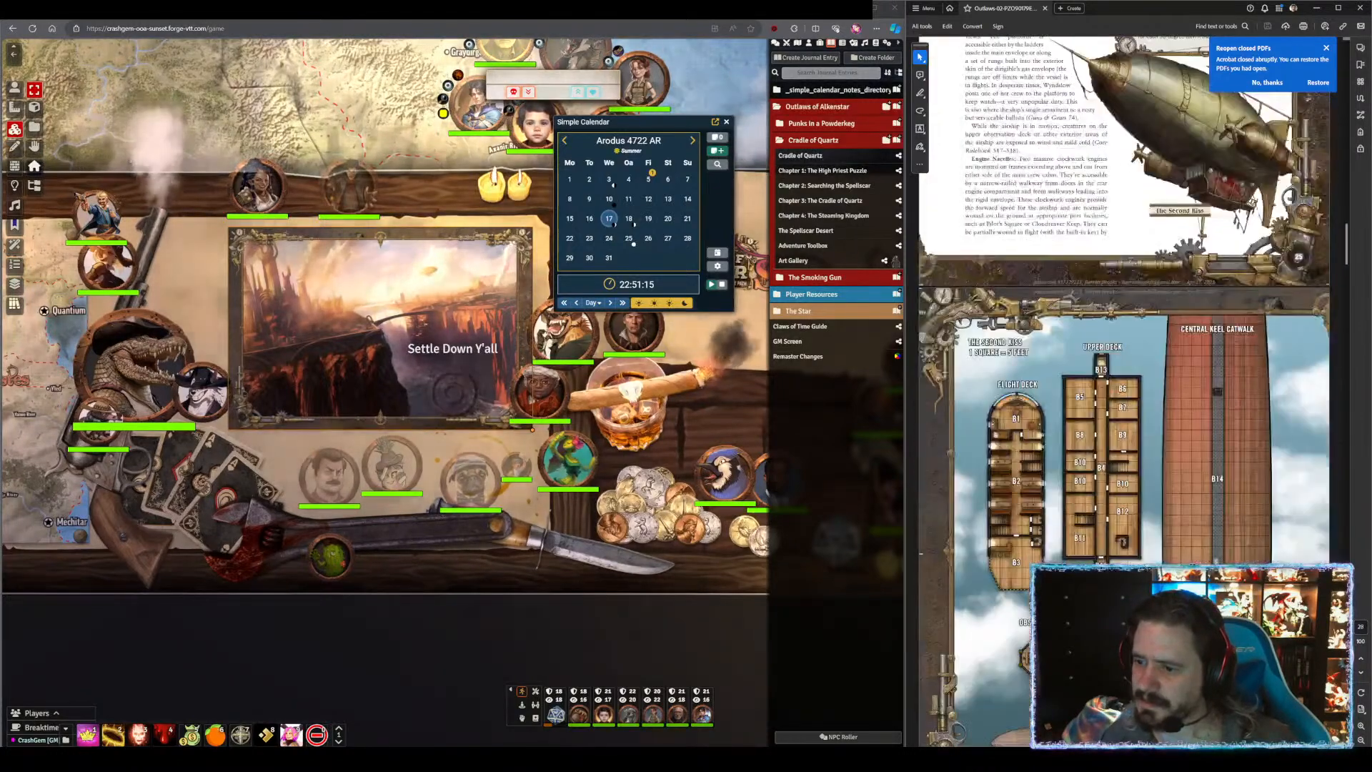
scroll(1123, 392, down, 8)
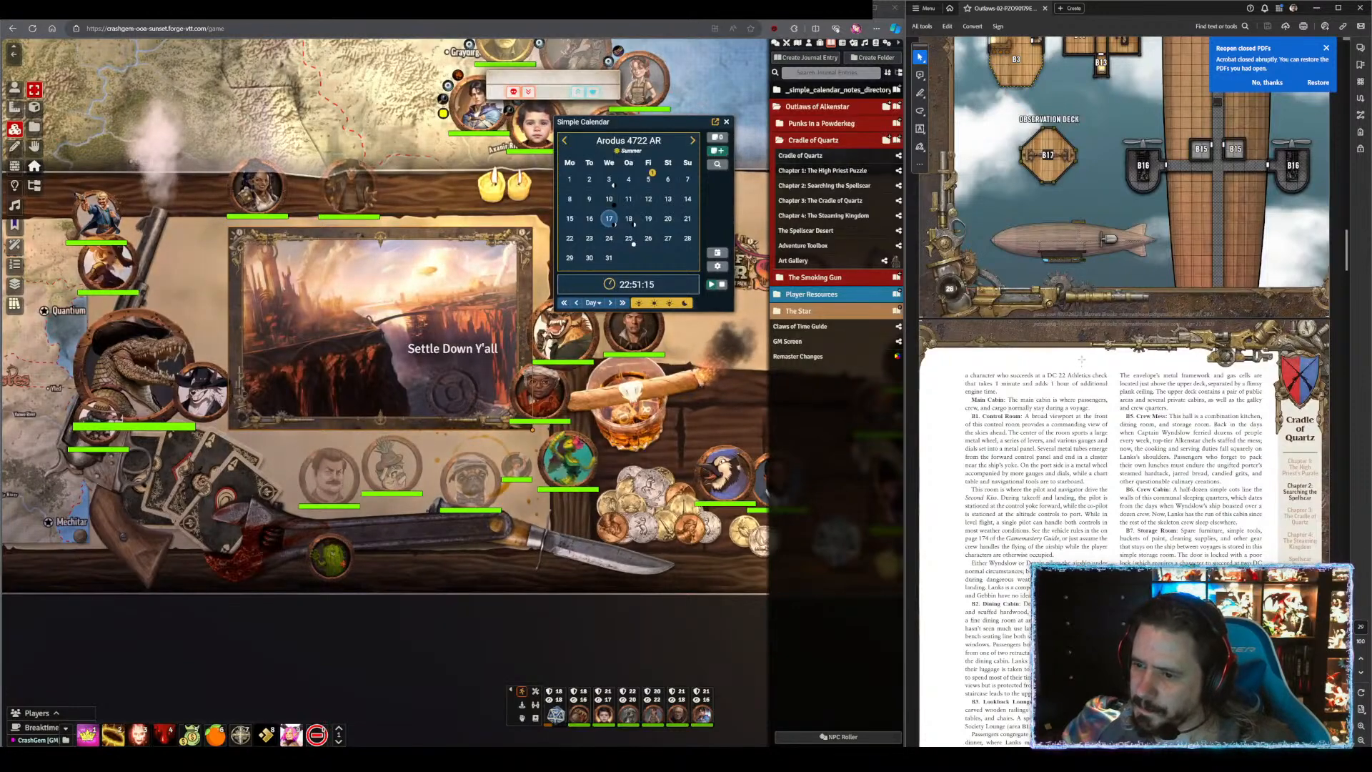
scroll(1123, 391, up, 2)
scroll(1124, 391, down, 5)
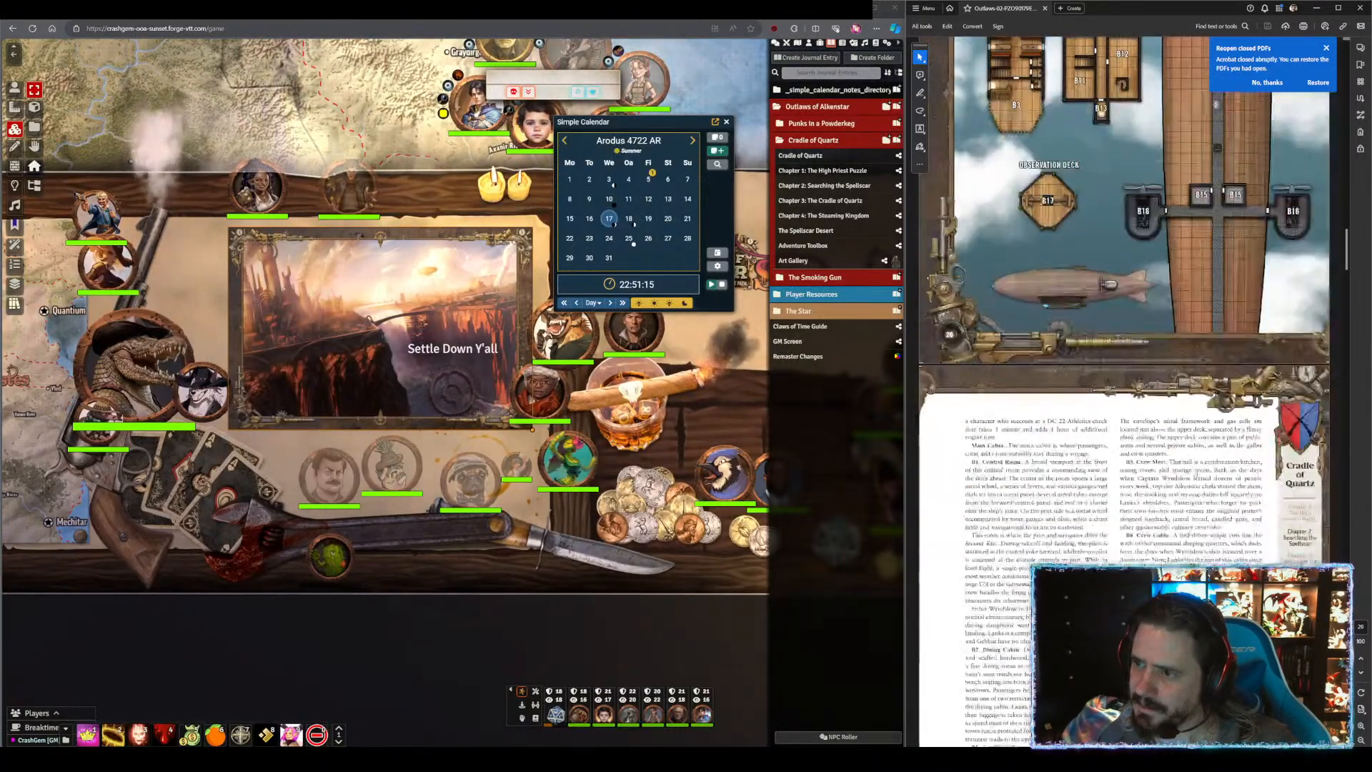
scroll(1184, 438, down, 10)
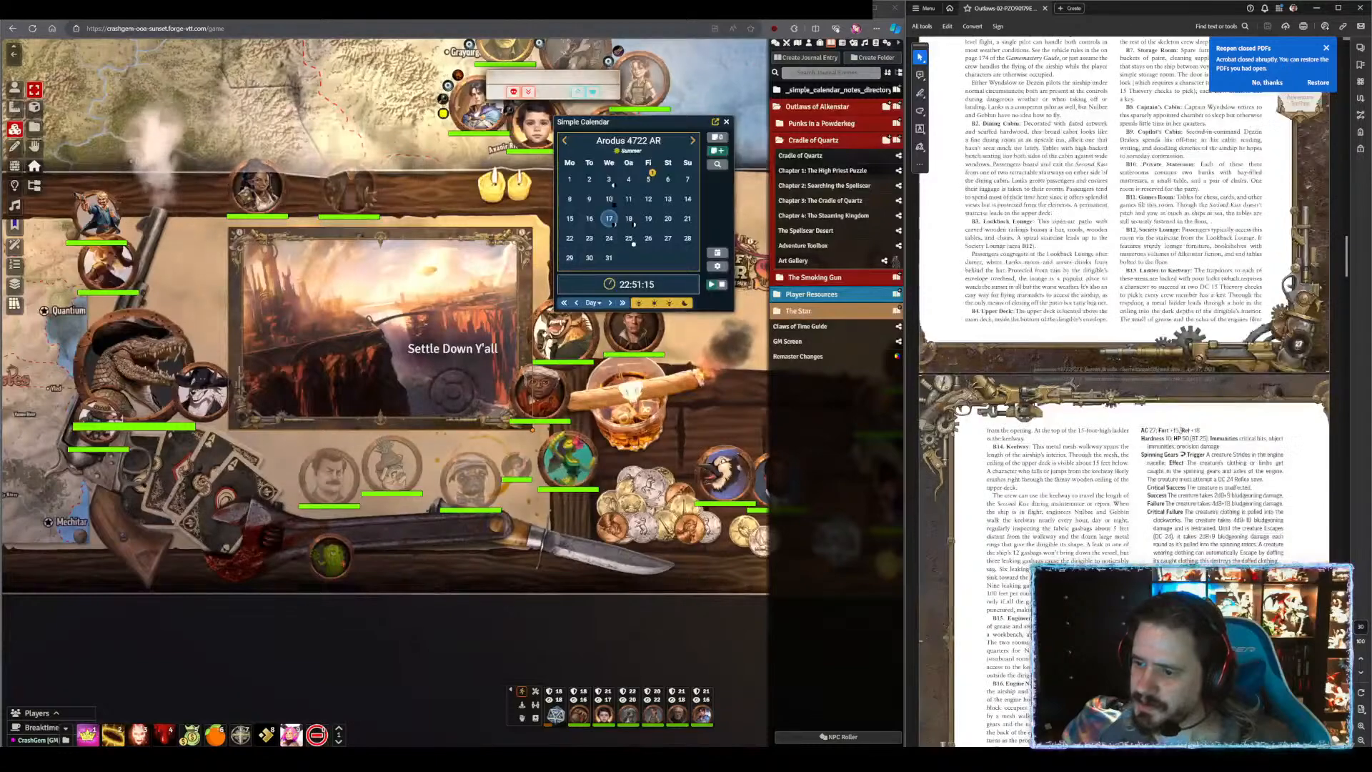
- Review the Sailing the Spellscar section and the peryton attack, engine failure and passenger drama events
scroll(1184, 438, down, 2)
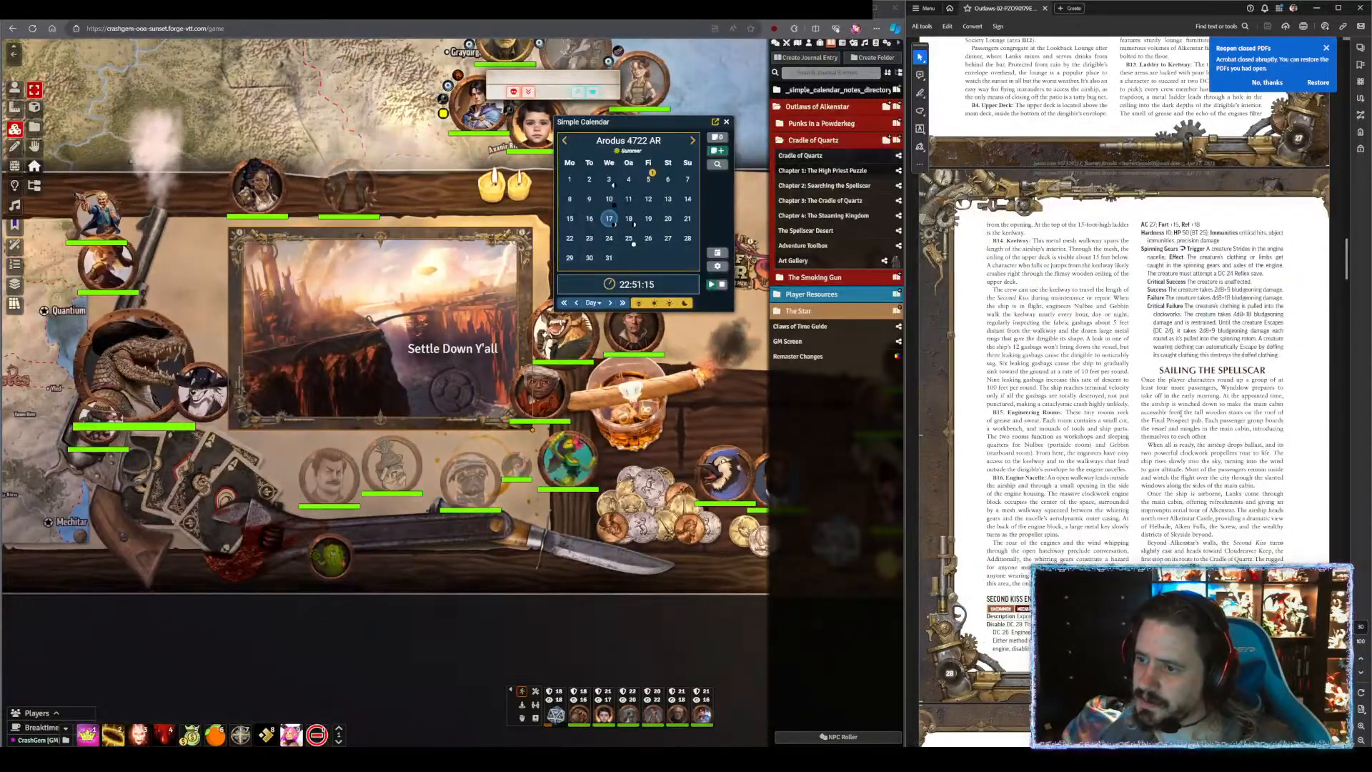
scroll(1180, 412, down, 6)
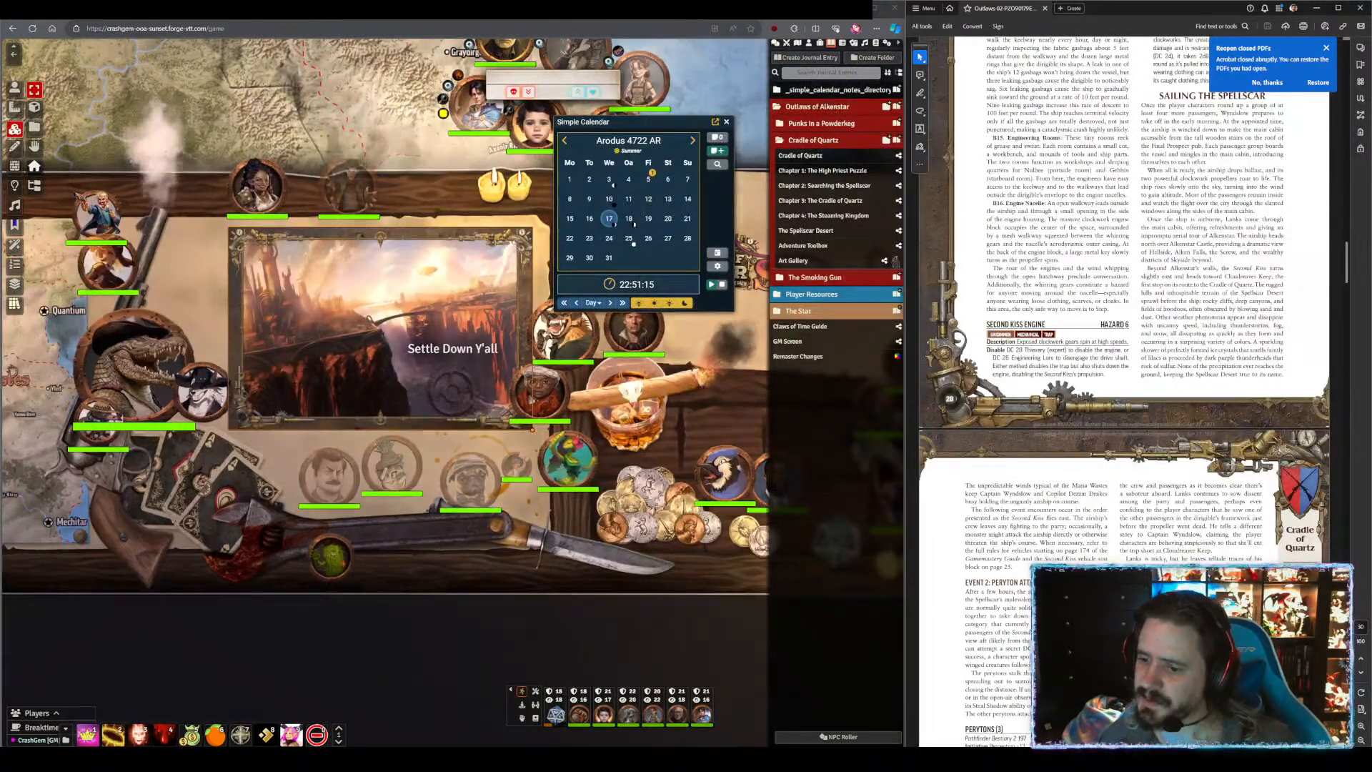
scroll(1219, 488, down, 5)
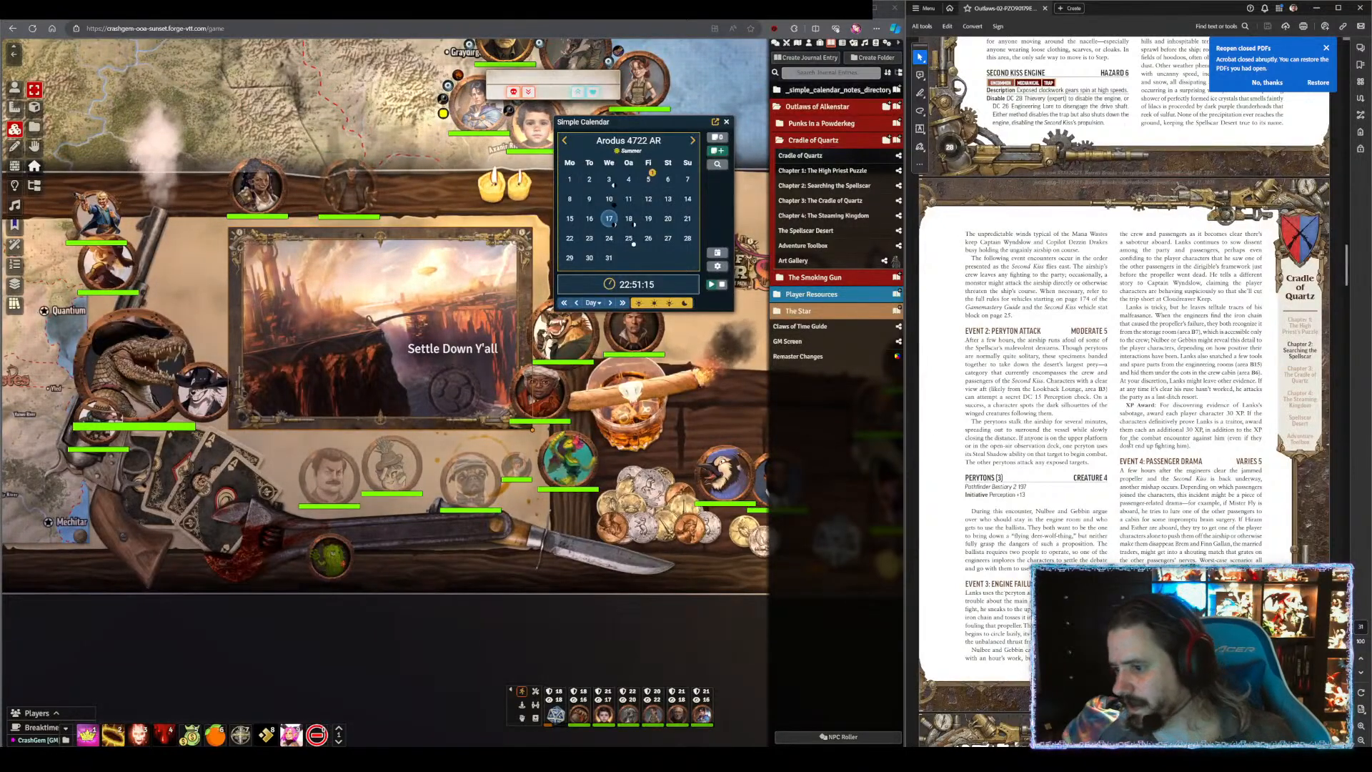
scroll(1095, 280, up, 3)
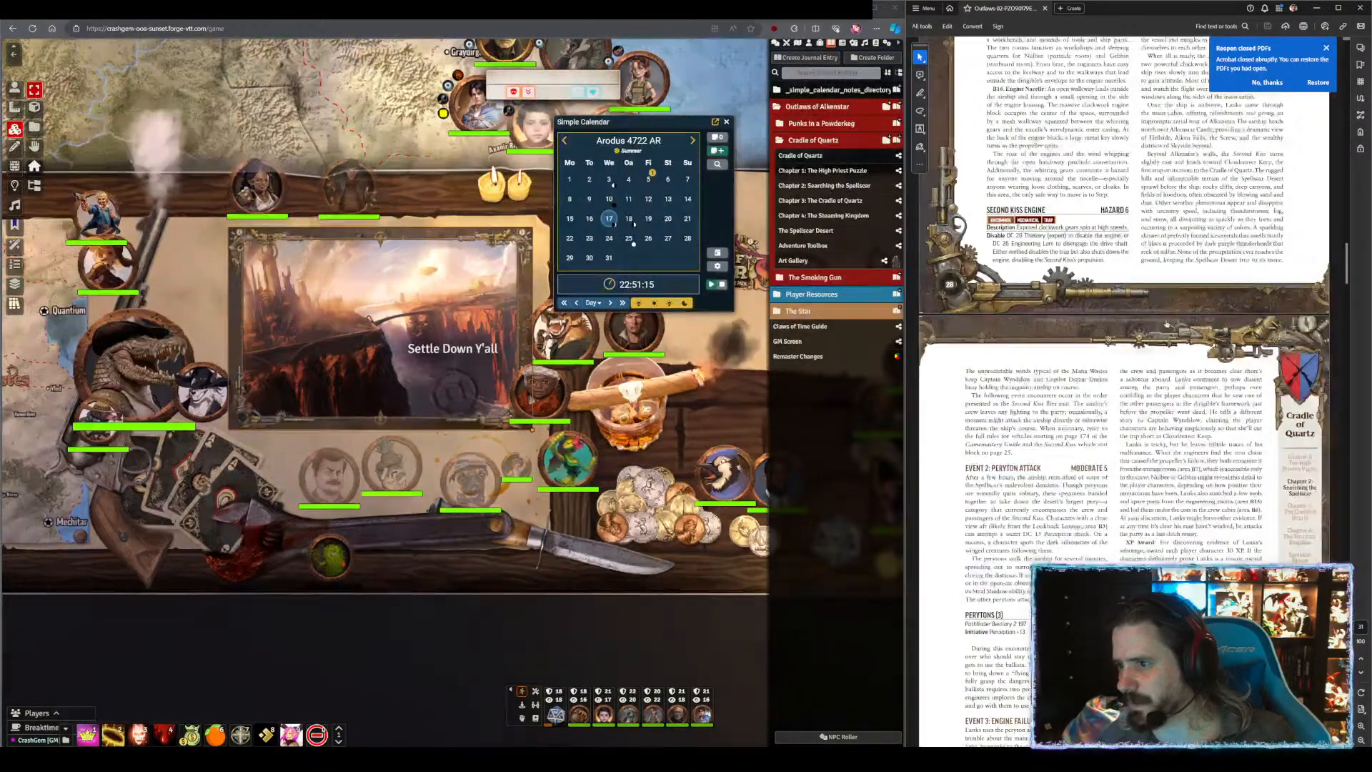
scroll(1123, 391, down, 8)
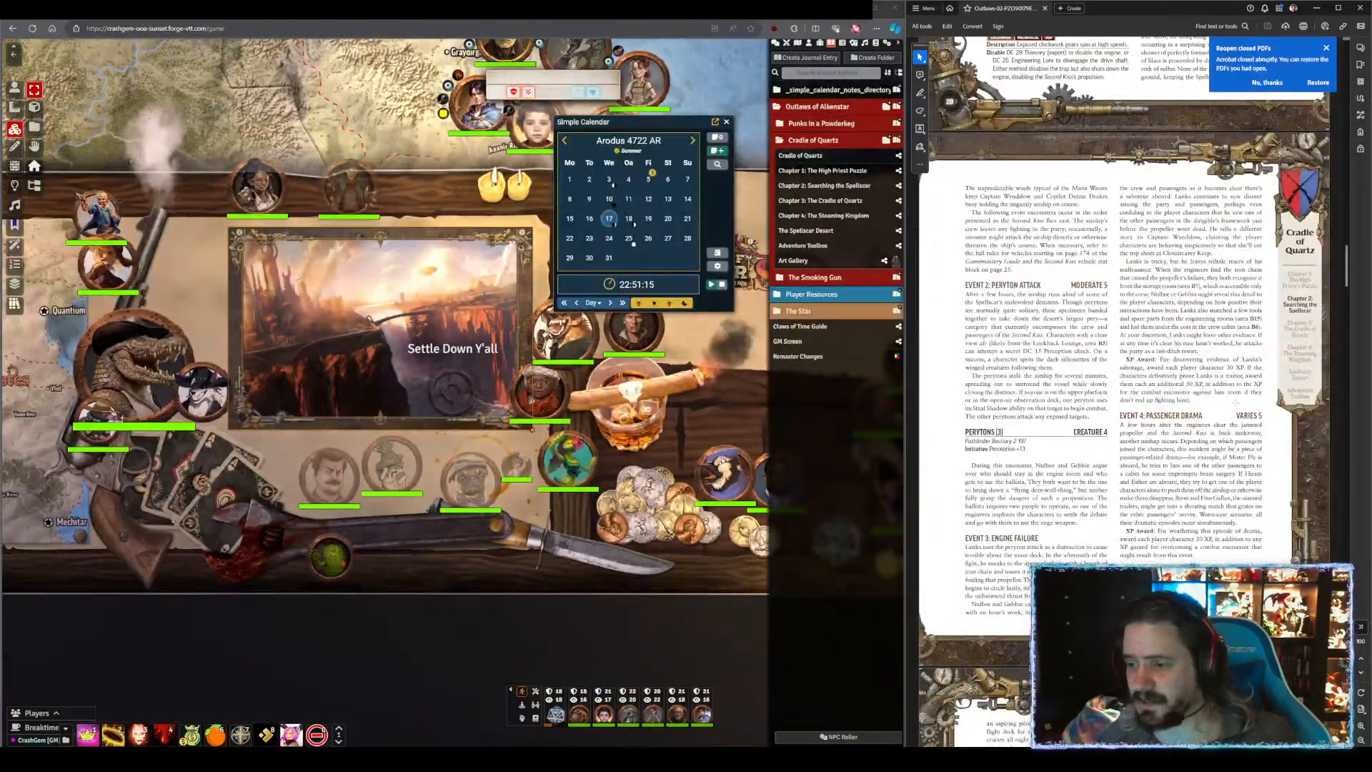
- Review the Night Flight, Cloudreaver Keep and Sky Marauders events, highlighting the viper creature entries and the Event 7 text while reading
scroll(1073, 424, down, 9)
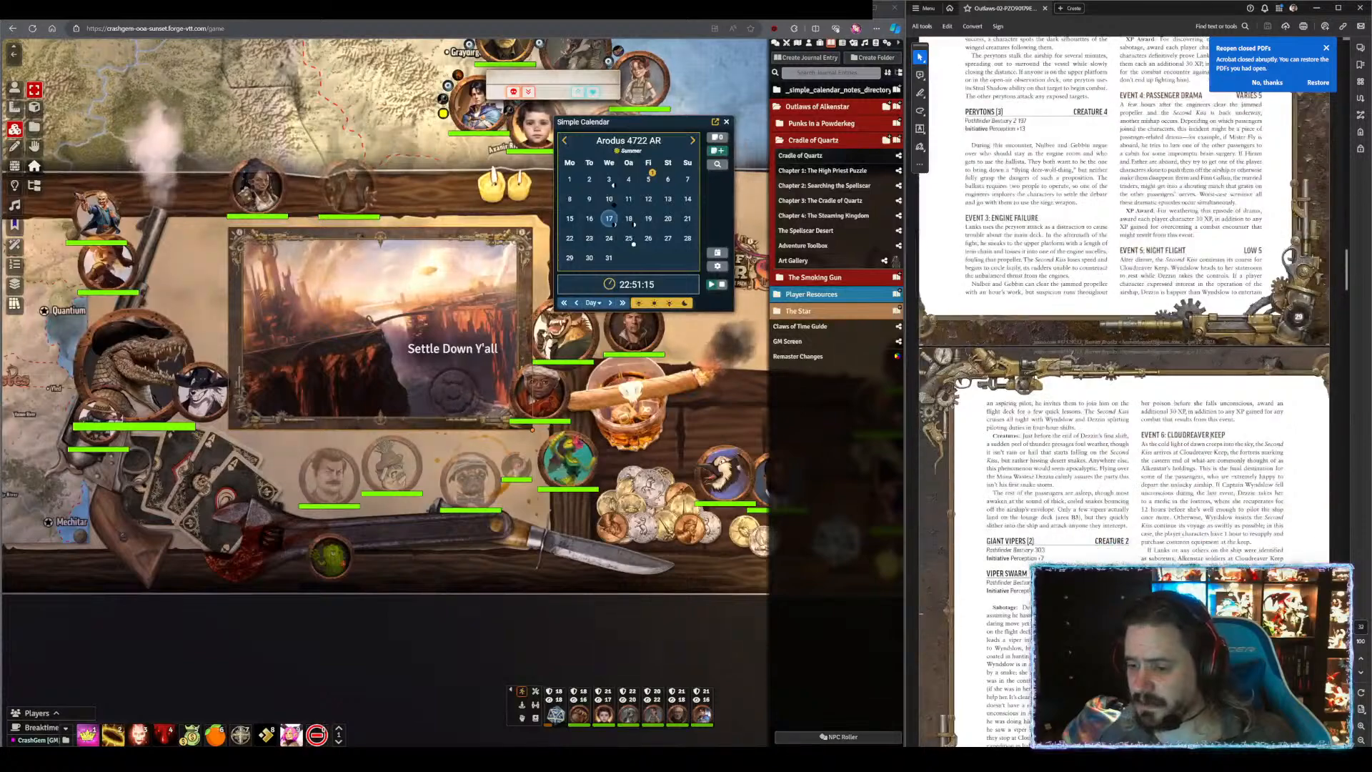
drag(986, 401, 1050, 454)
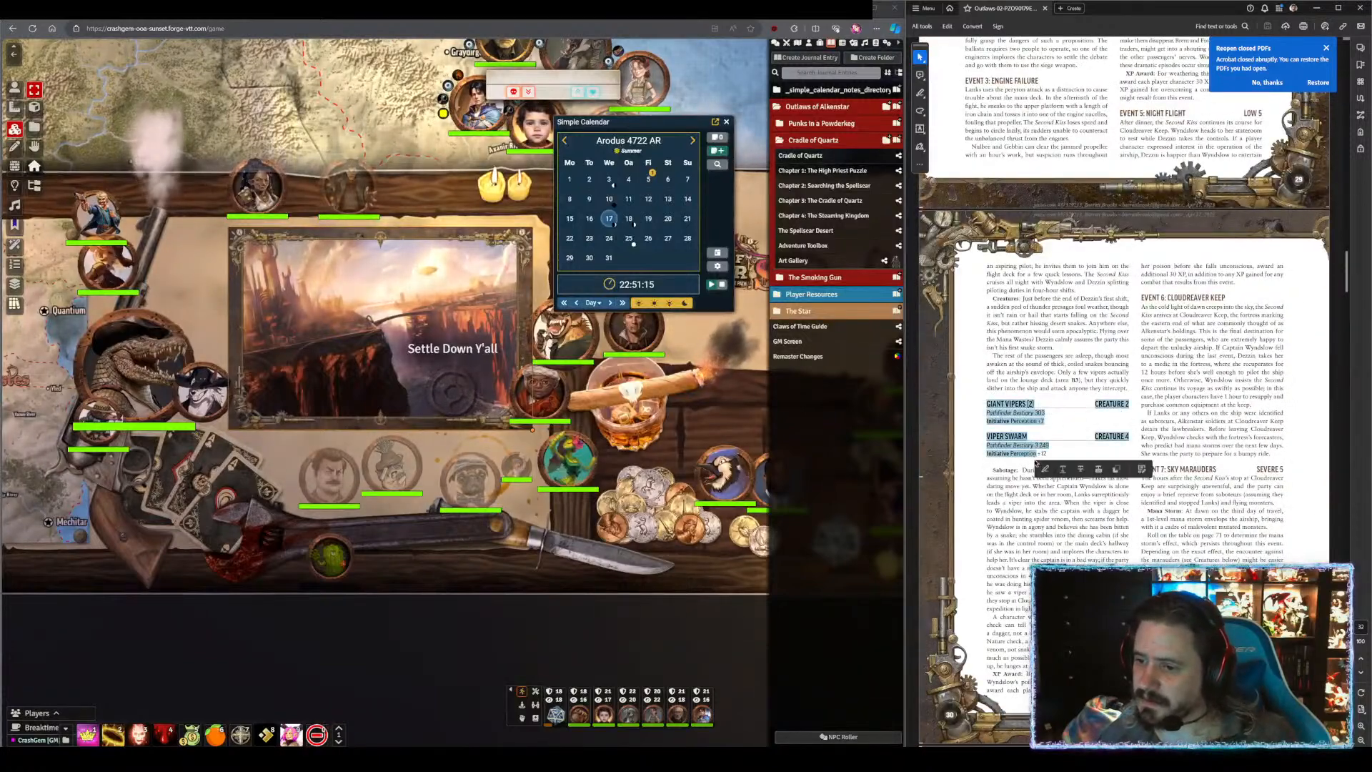
click(1072, 447)
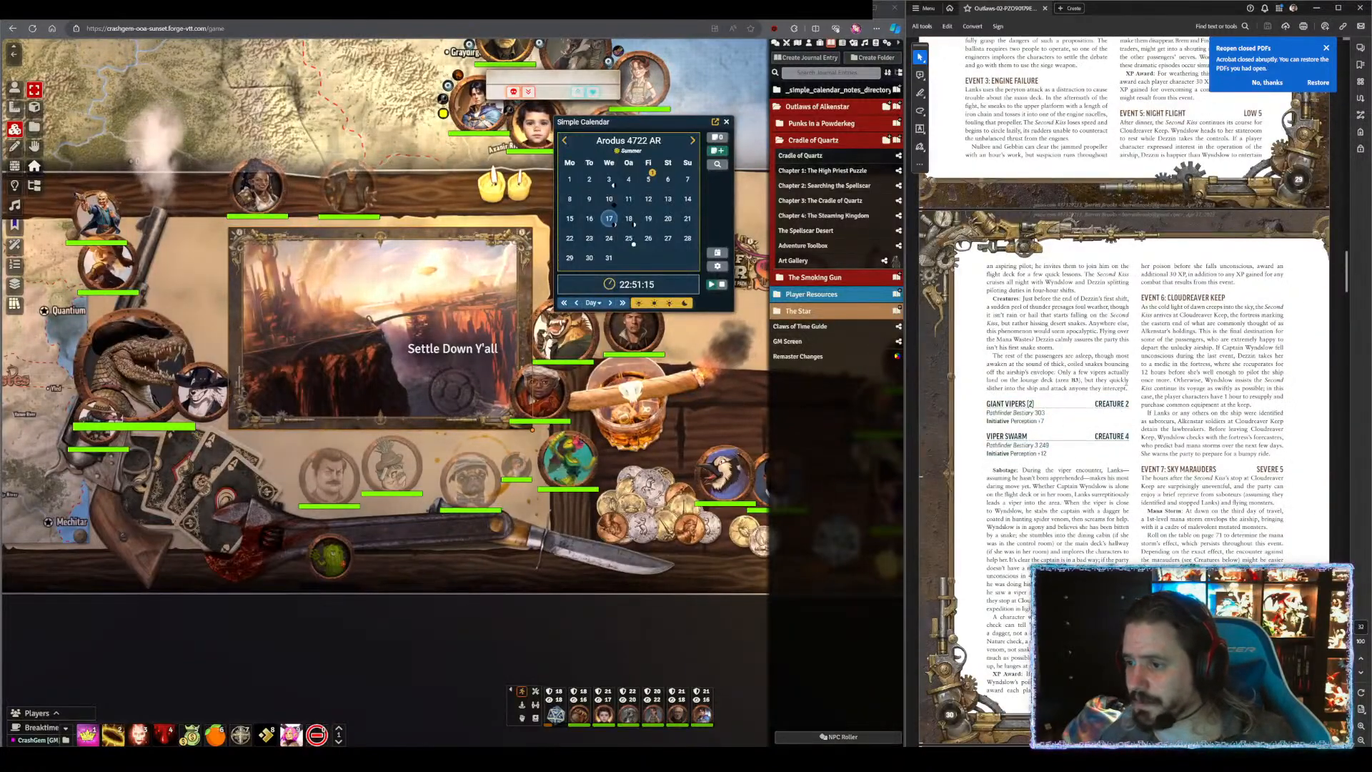
drag(1167, 297, 1273, 480)
scroll(1235, 355, down, 4)
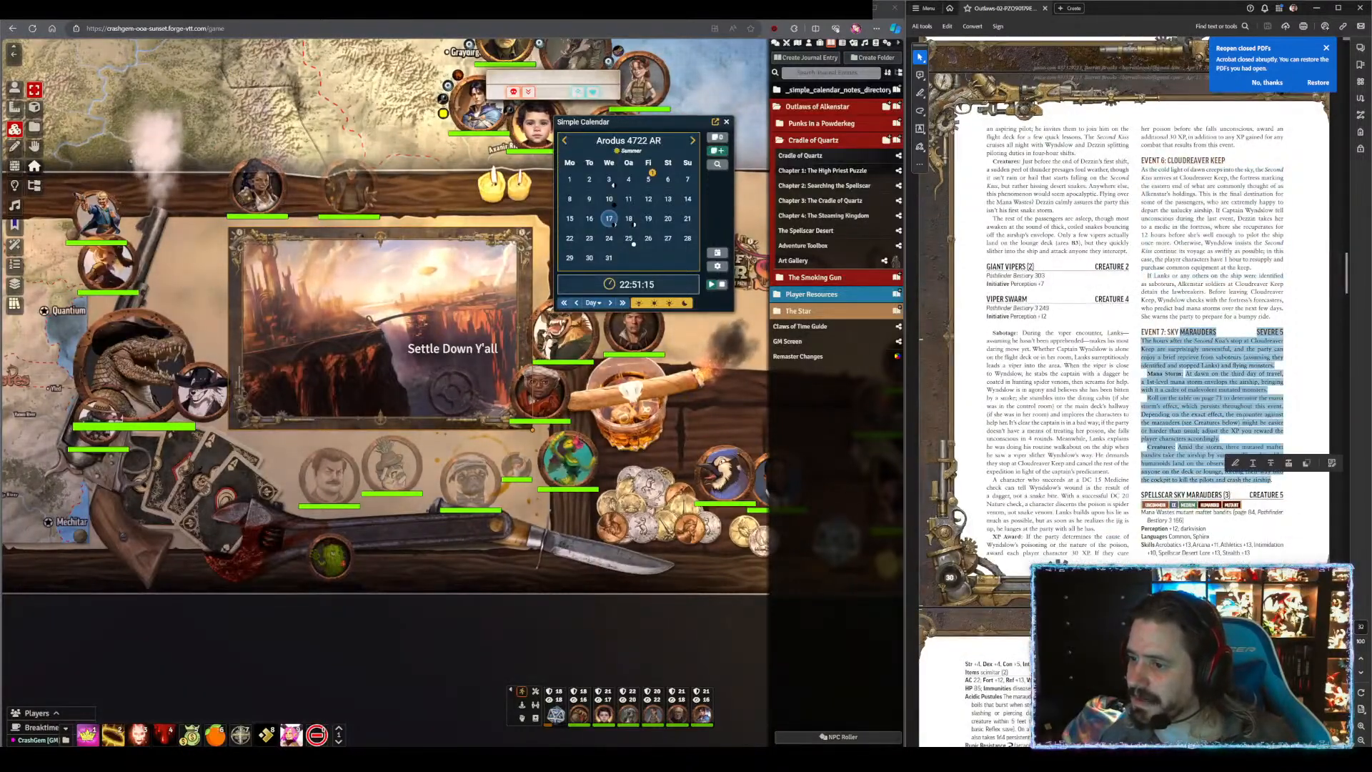
click(1244, 371)
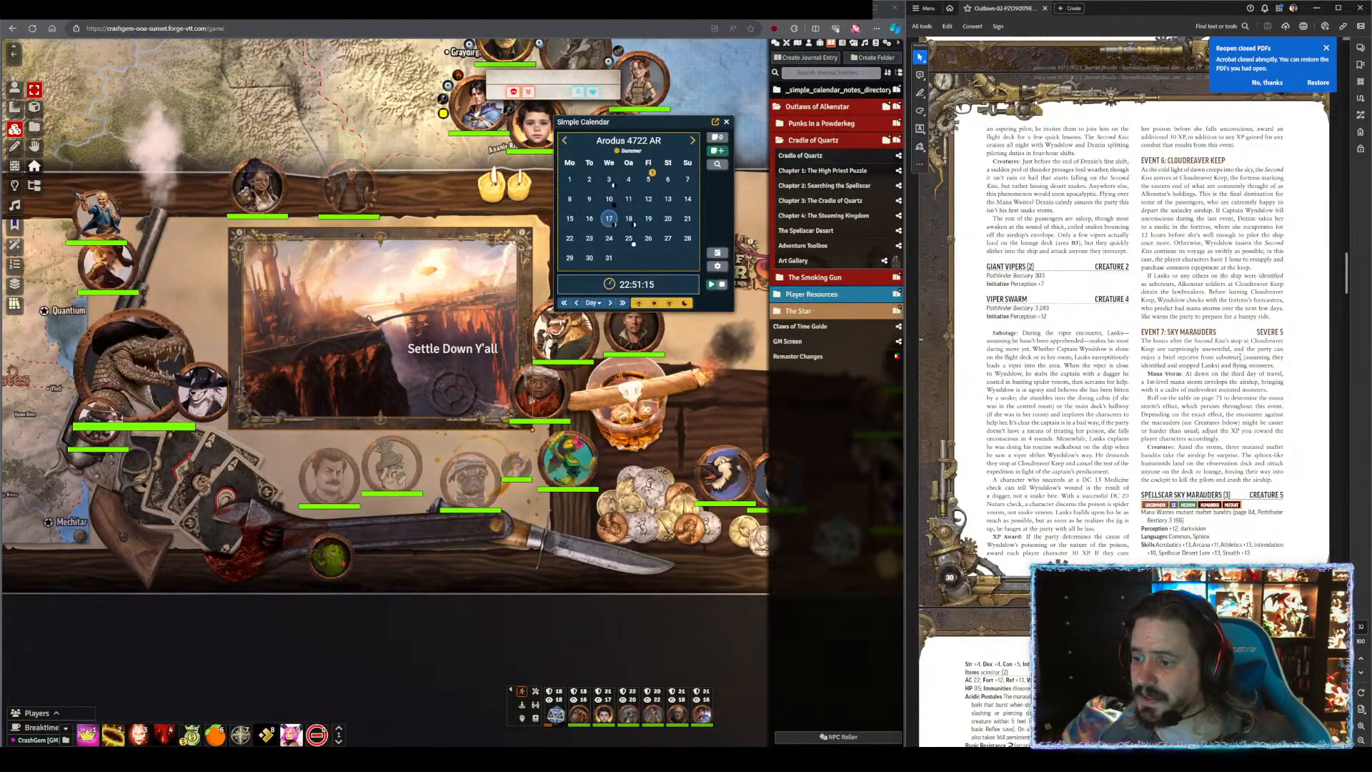
- Examine the Spellscar Sky Marauders statistics, going back to the Event 7 text for comparison
scroll(1244, 352, down, 4)
scroll(1243, 398, down, 8)
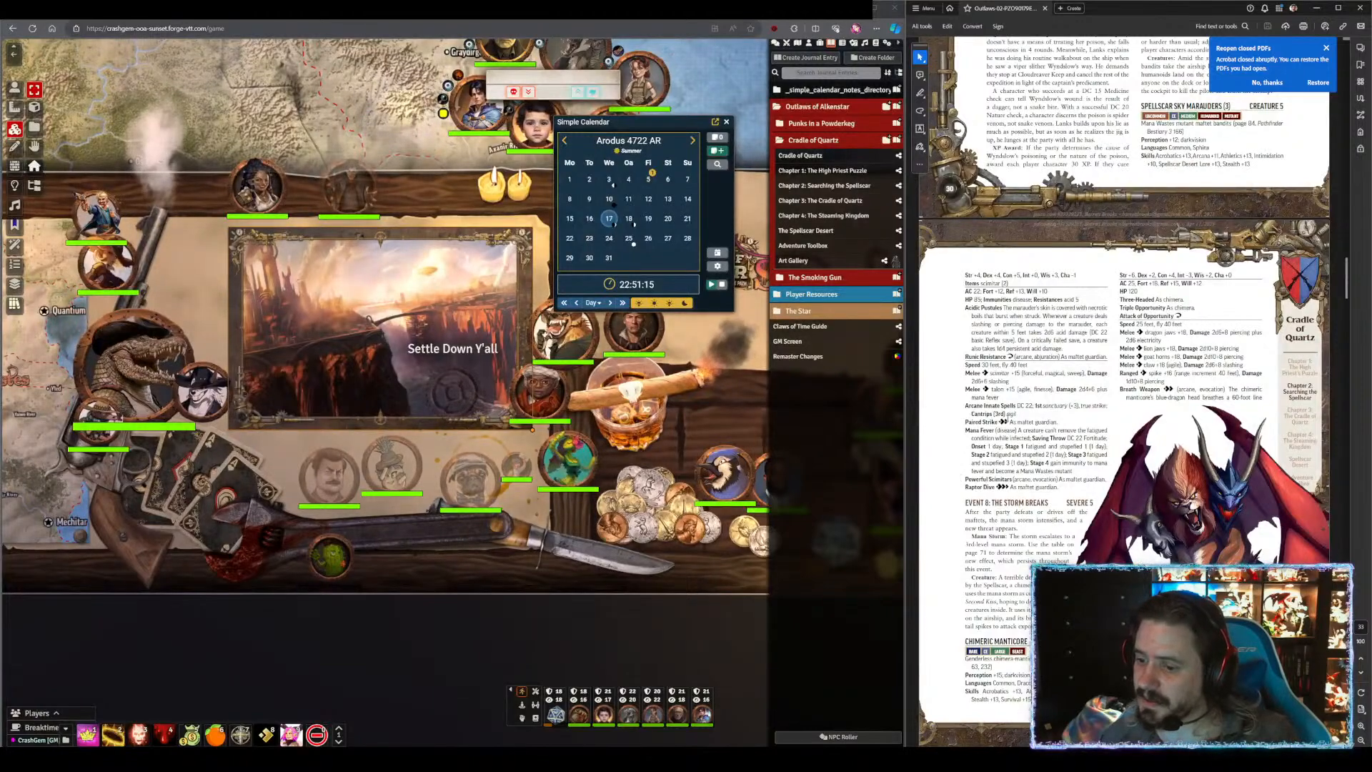
scroll(1244, 398, up, 7)
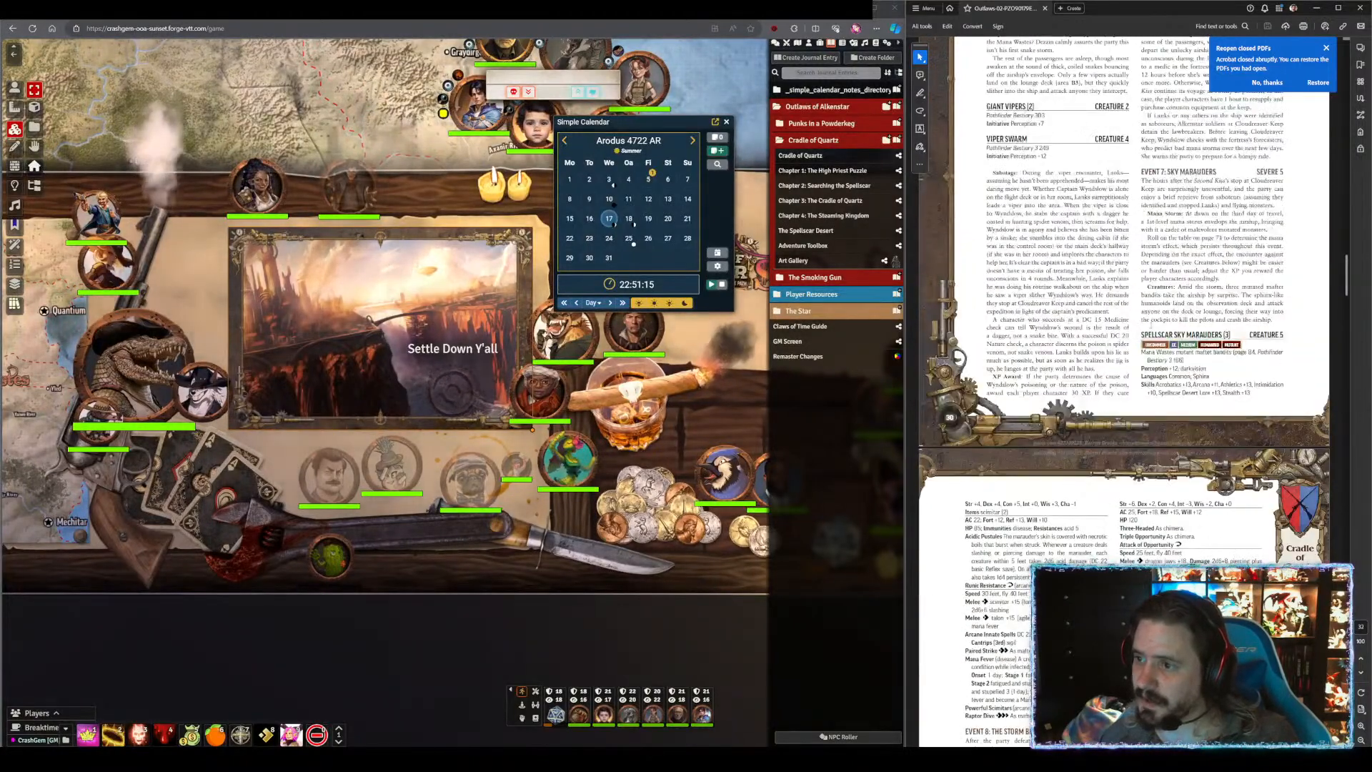
scroll(1034, 482, down, 8)
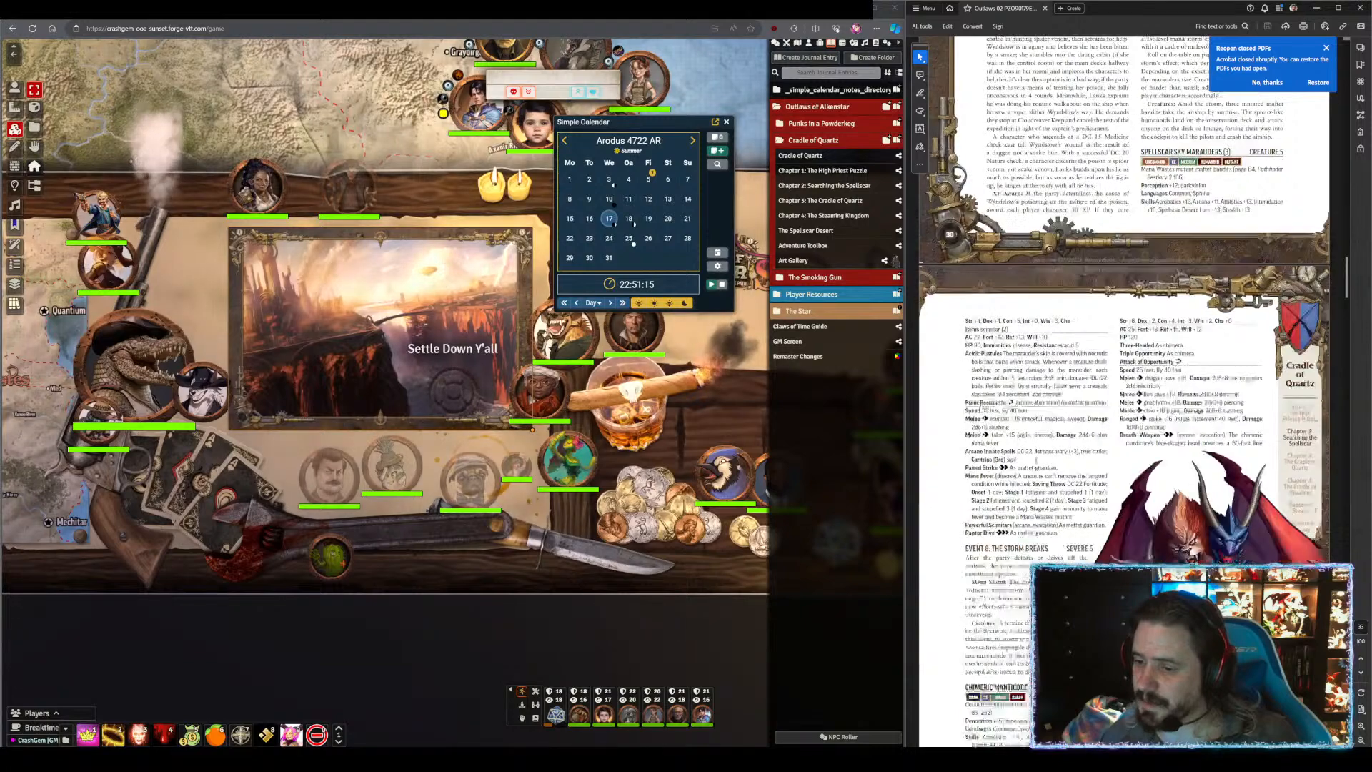
- Review Event 8: The Storm Breaks with its Chimeric Manticore, and the sections The Crash and Trek to the Cradle
scroll(1225, 497, down, 7)
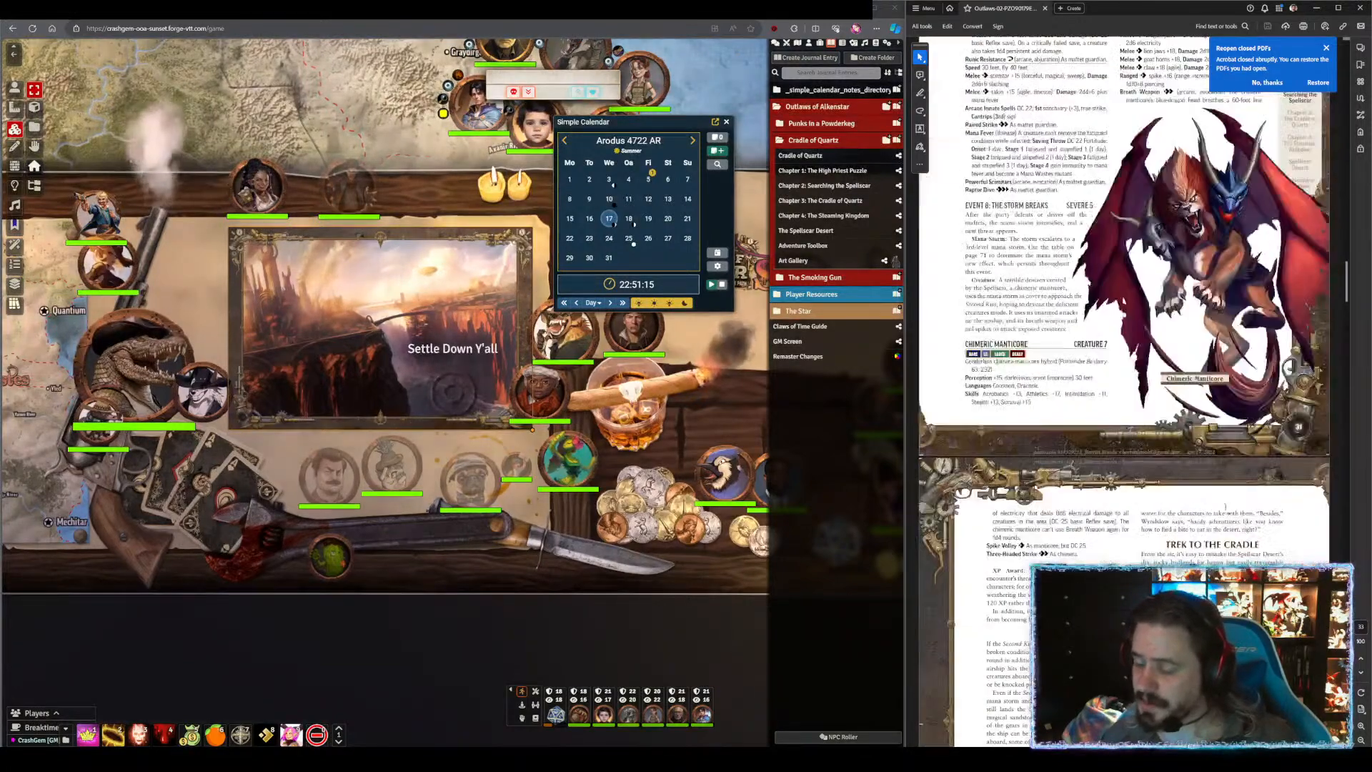
scroll(1225, 498, down, 7)
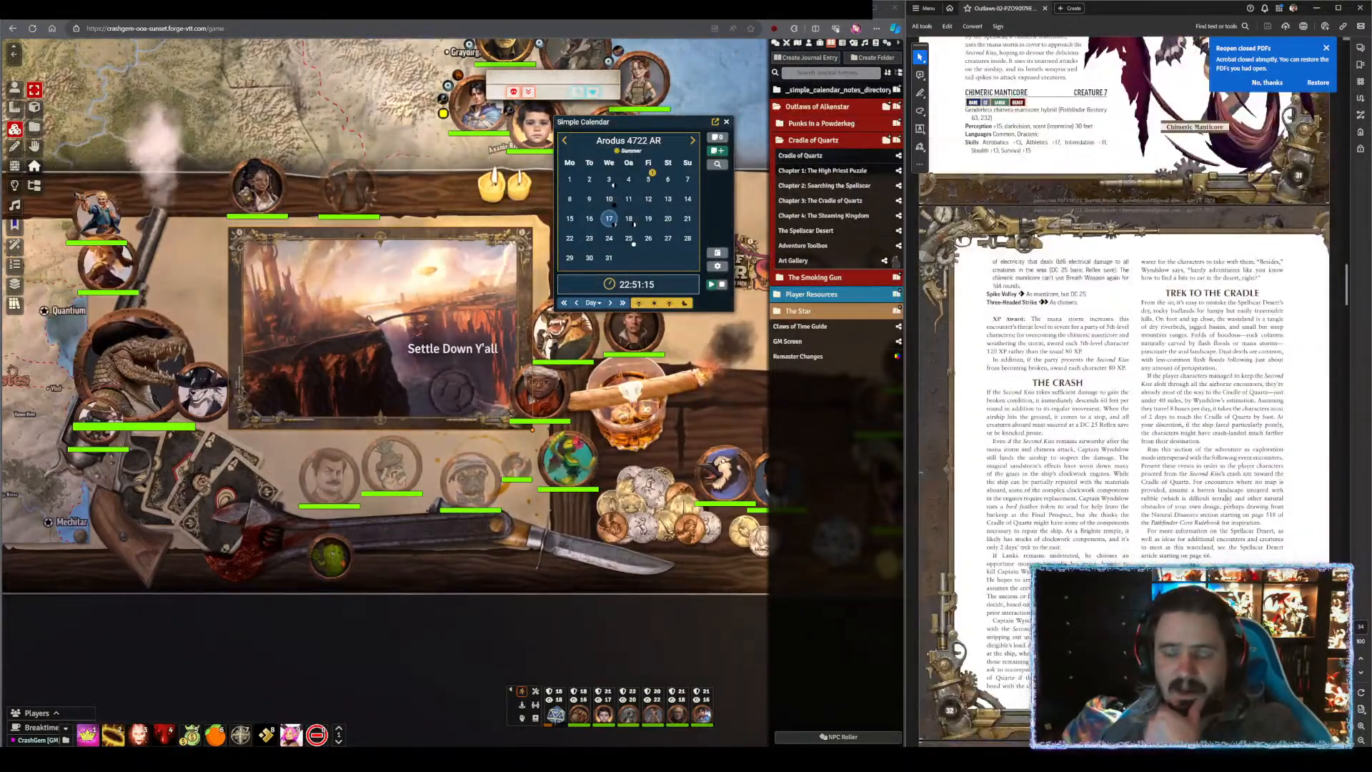
scroll(1188, 454, up, 7)
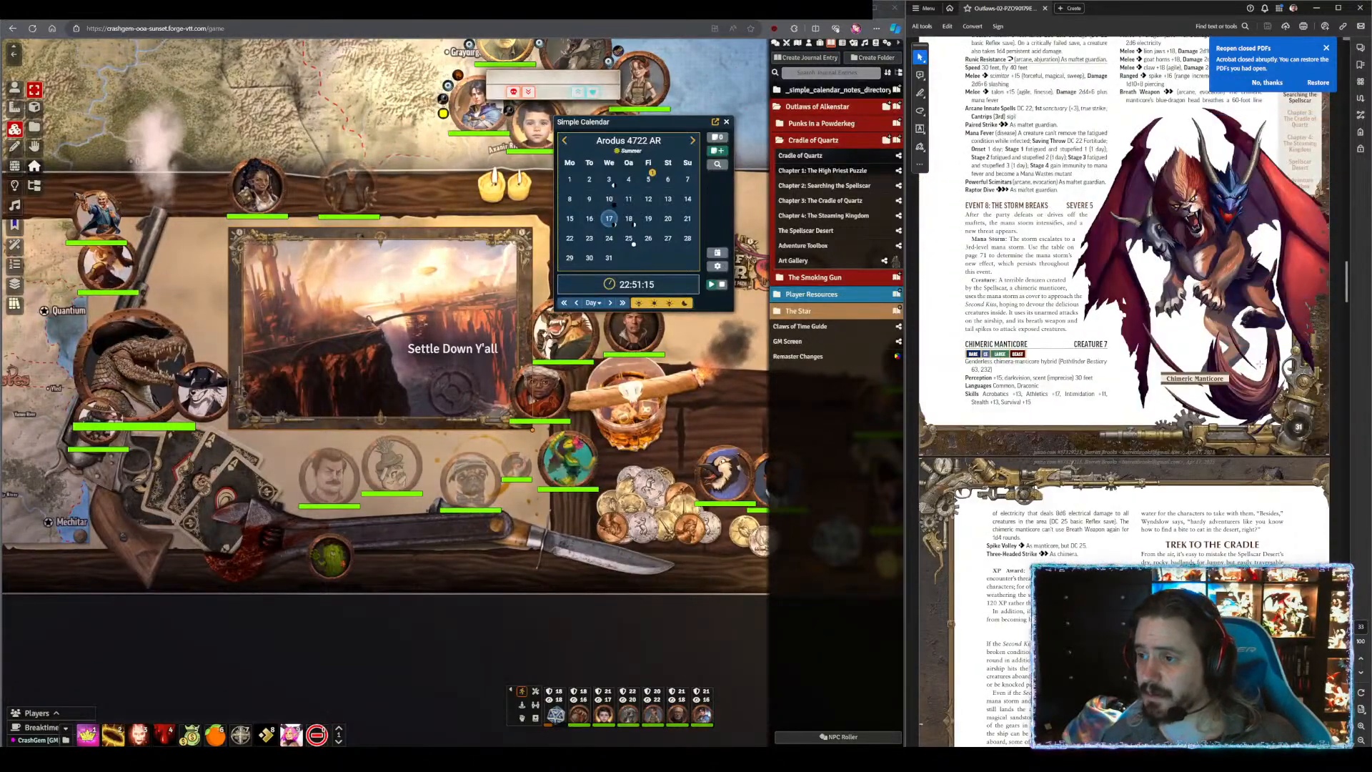
scroll(1179, 429, down, 3)
scroll(1132, 461, down, 5)
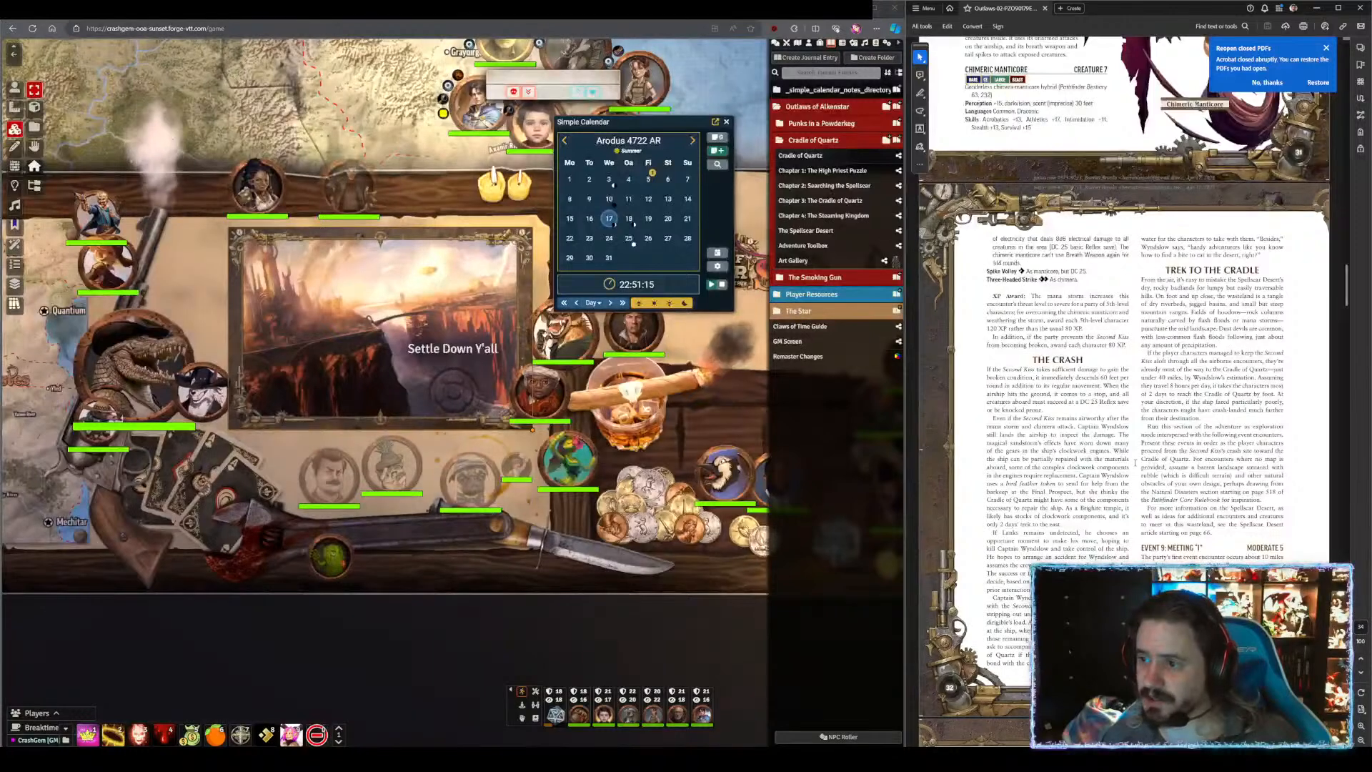